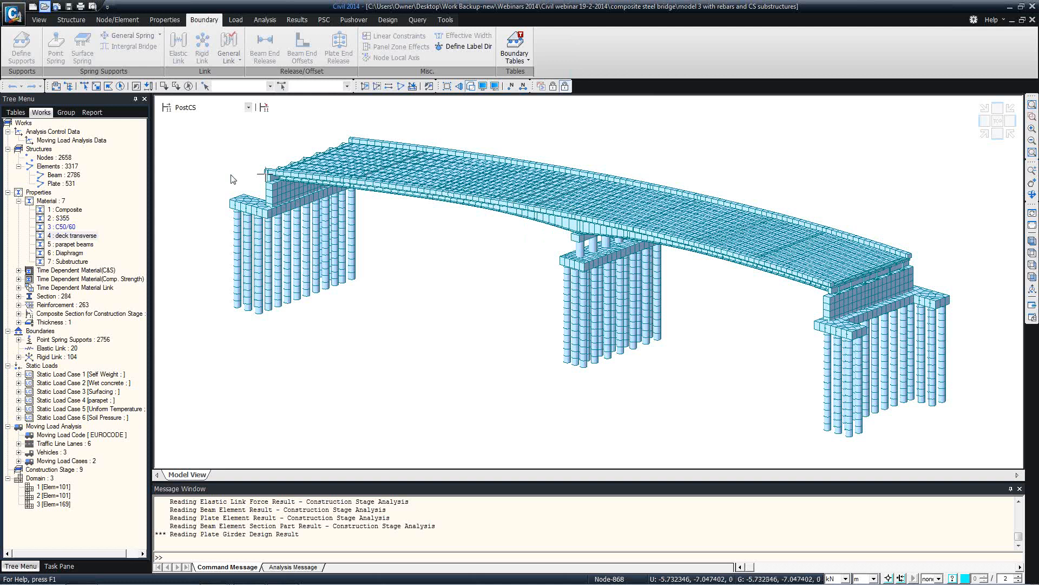
# Widen the model tree panel and browse the Structure, Node/Element and Properties tool groups
pyautogui.moveTo(149, 177); pyautogui.dragTo(171, 178)
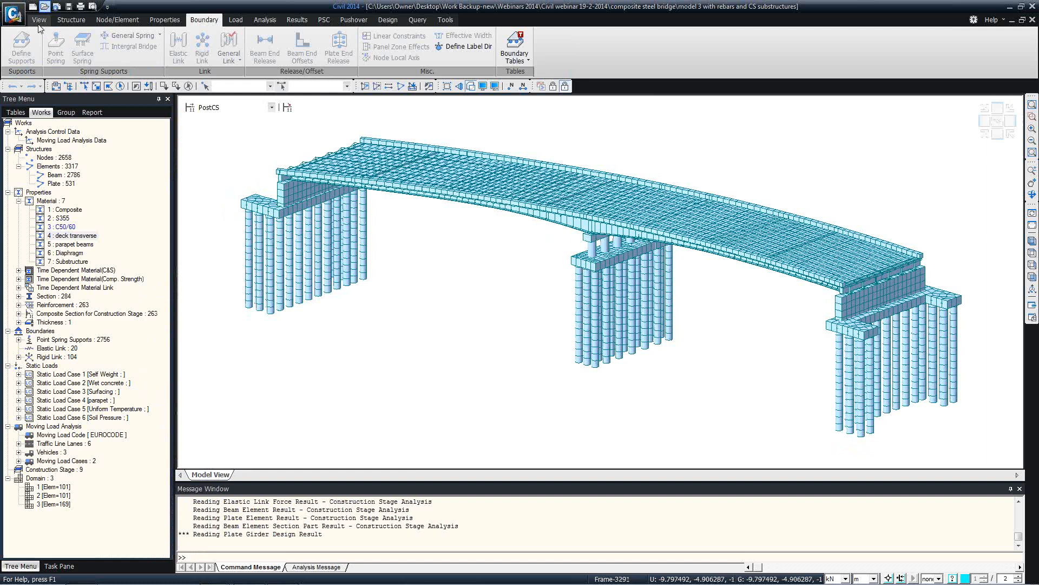
pyautogui.click(66, 19)
pyautogui.click(101, 19)
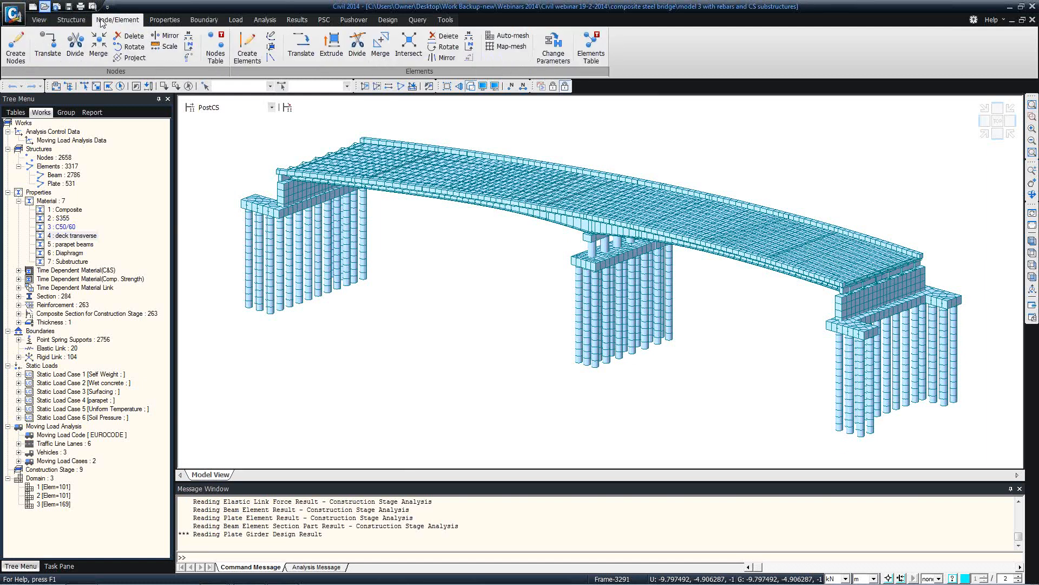
pyautogui.click(151, 19)
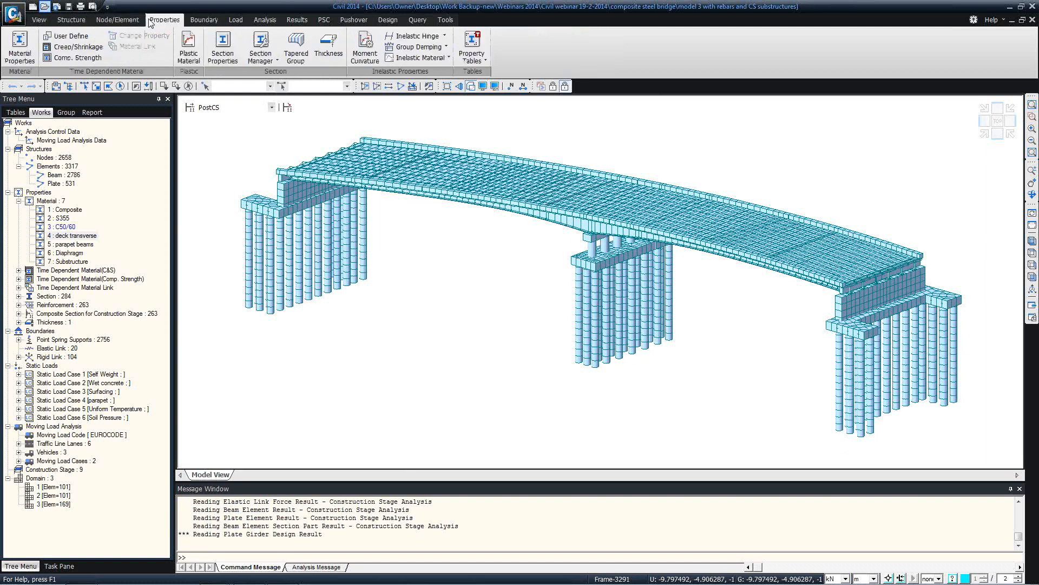
pyautogui.click(81, 23)
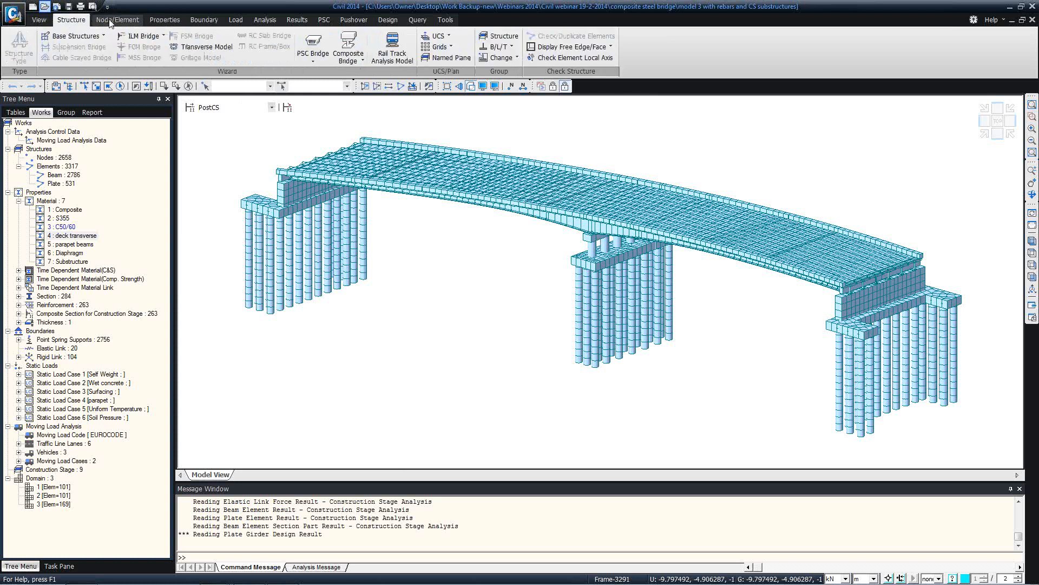
pyautogui.click(111, 21)
pyautogui.click(179, 20)
# Review the Boundary, Load and Analysis tool groups, ending on Load, with the deck in top view
pyautogui.click(204, 19)
pyautogui.click(236, 20)
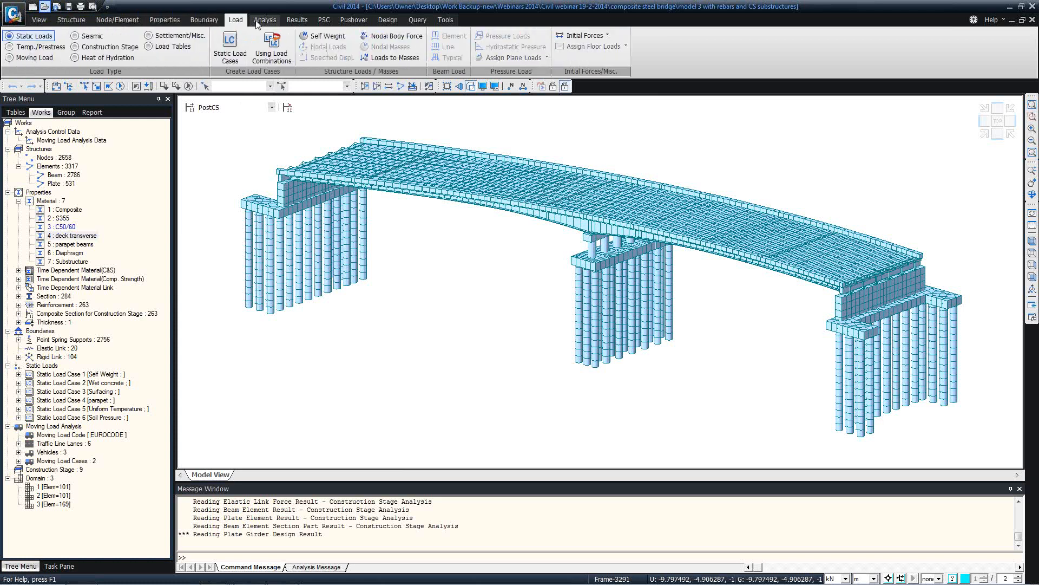
pyautogui.click(265, 19)
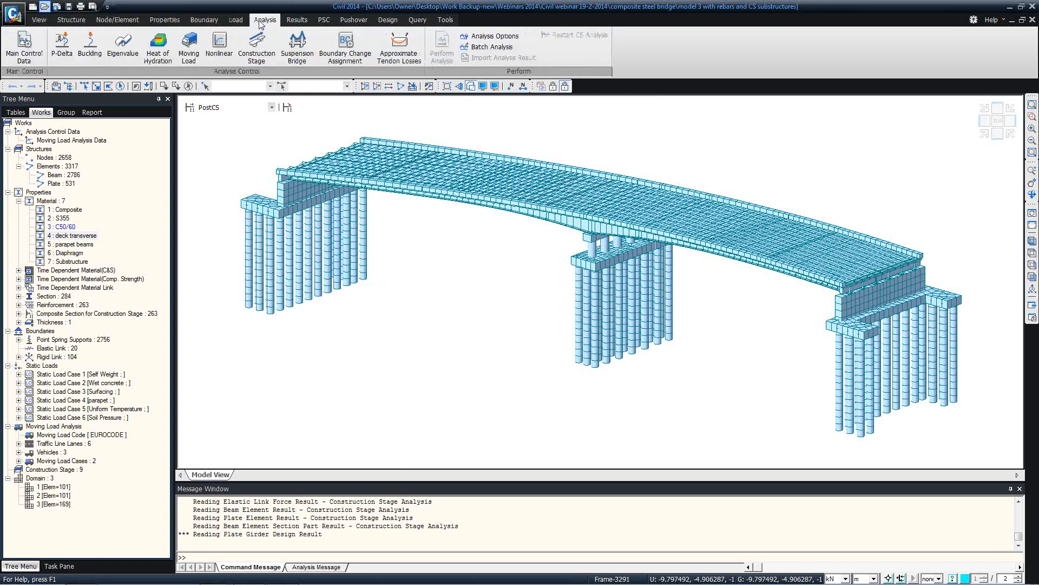
pyautogui.click(110, 23)
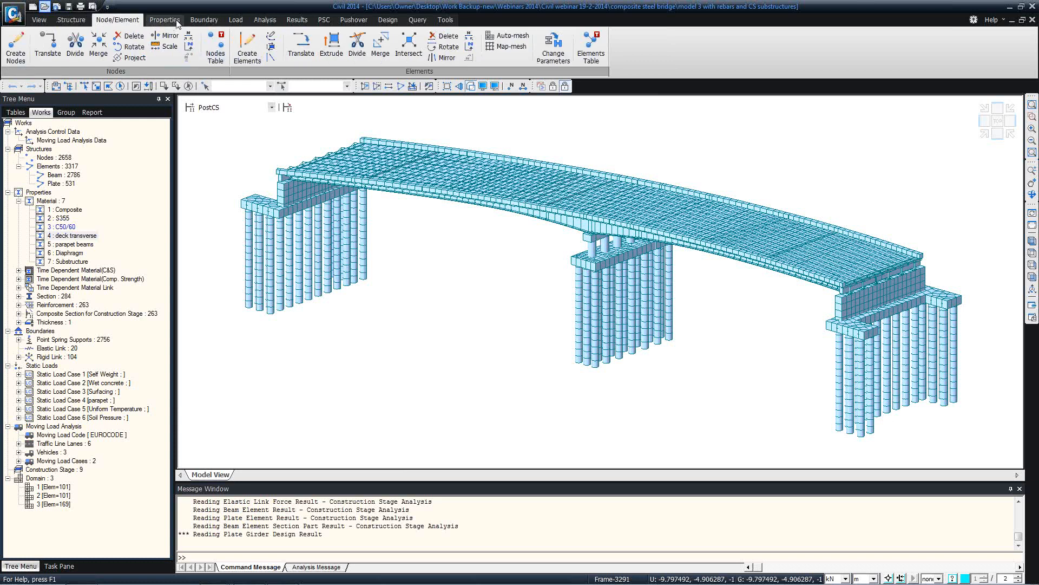
pyautogui.click(165, 20)
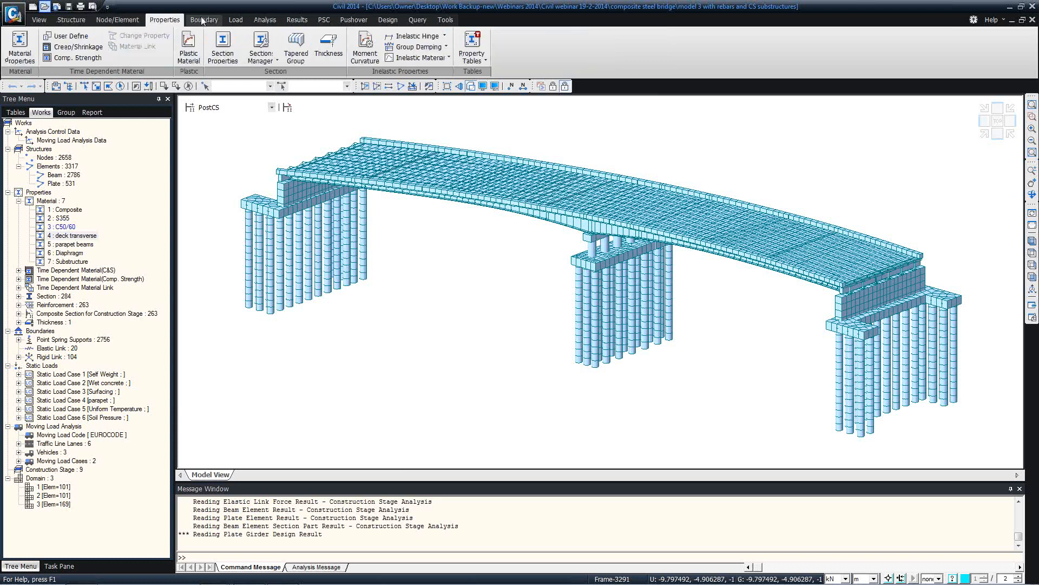
pyautogui.click(204, 20)
pyautogui.click(236, 19)
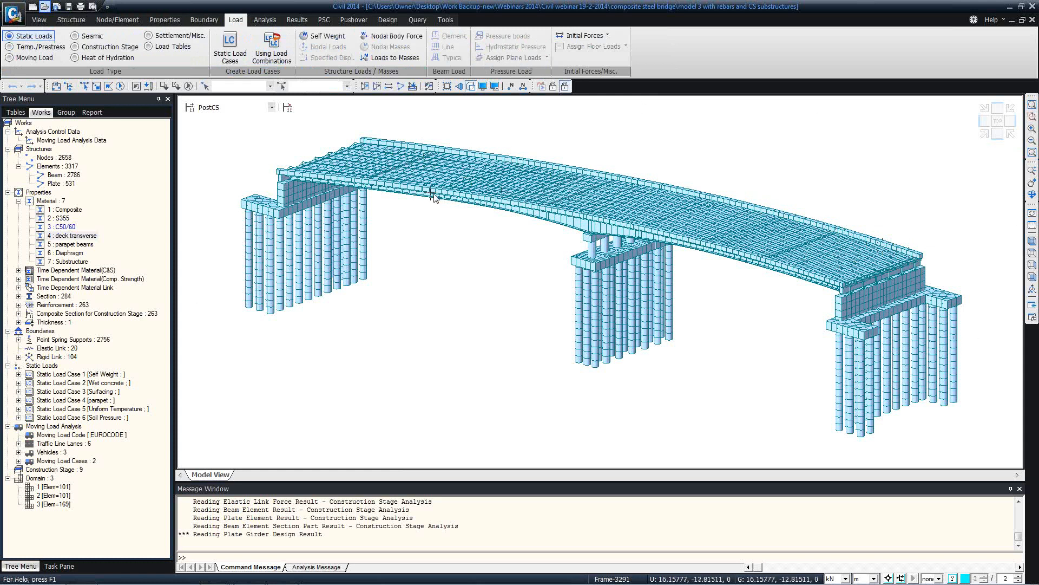
pyautogui.click(996, 123)
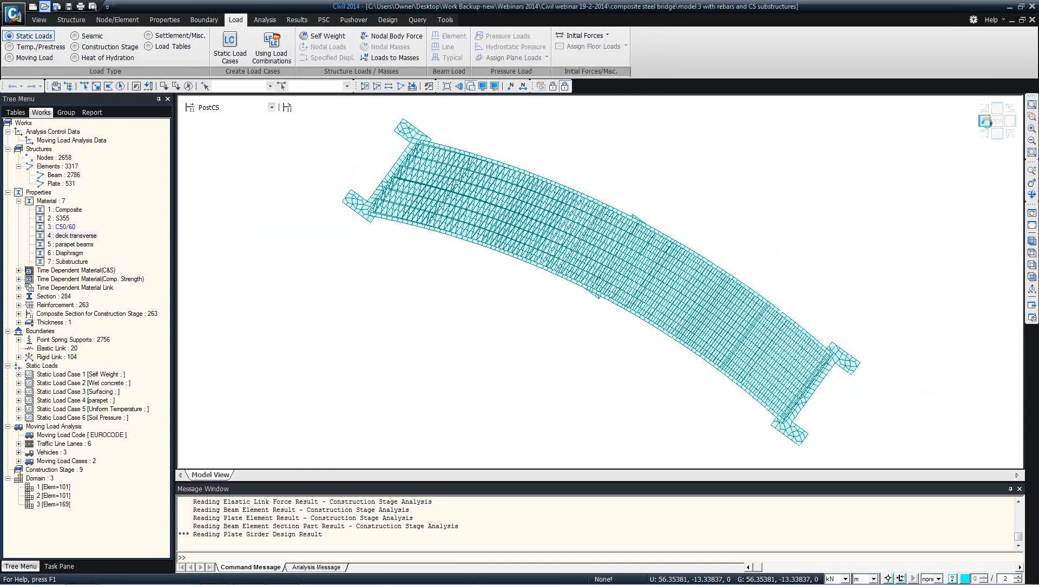
pyautogui.click(986, 121)
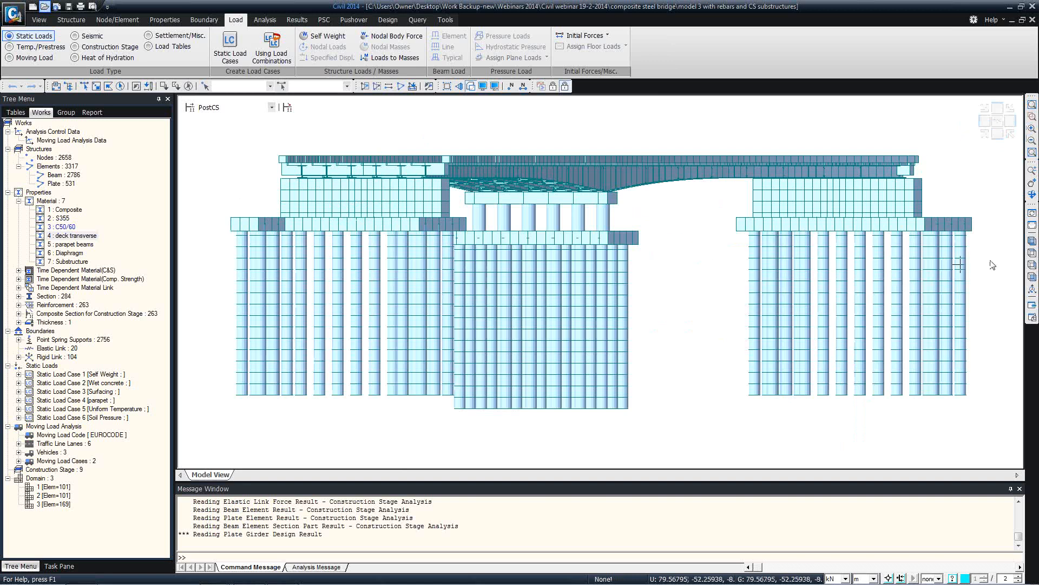
pyautogui.click(1032, 241)
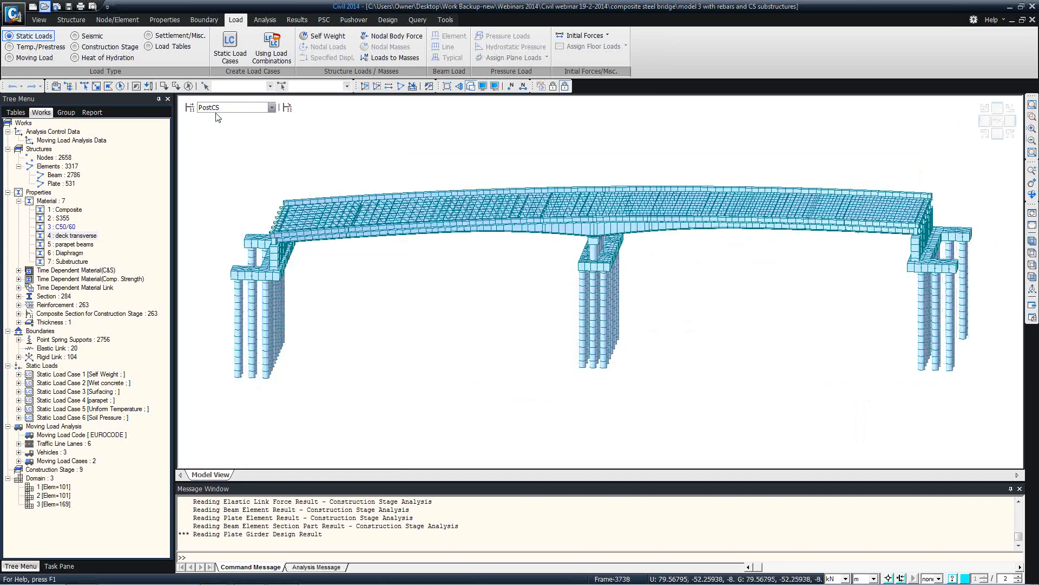
pyautogui.click(223, 108)
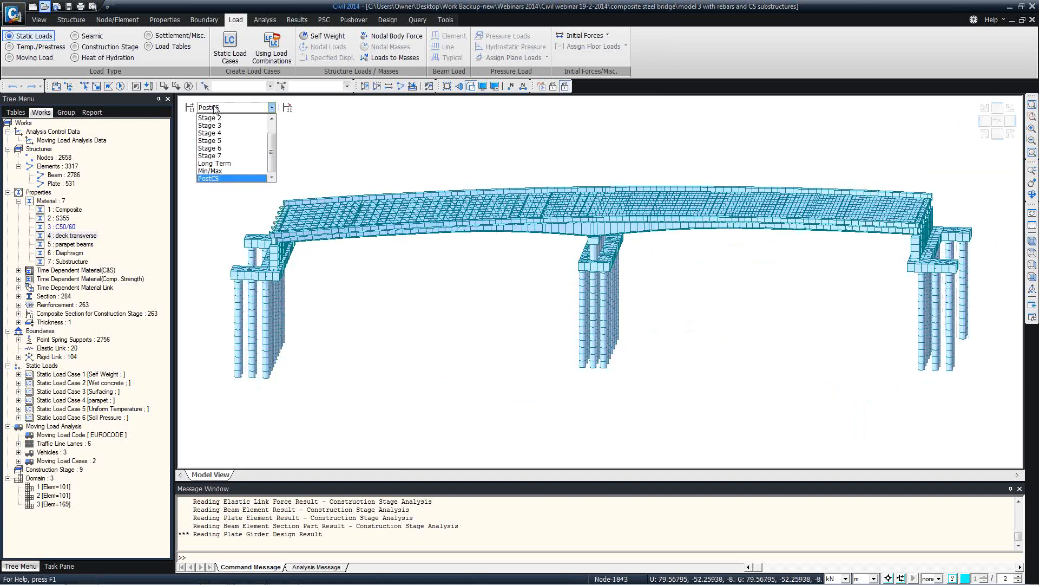
pyautogui.moveTo(274, 139); pyautogui.dragTo(273, 127)
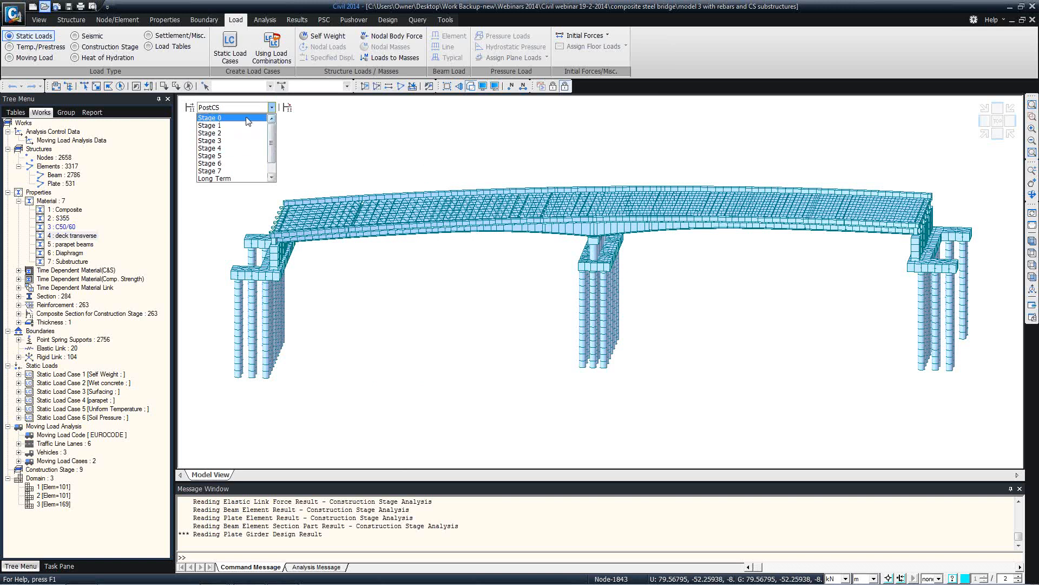
pyautogui.click(248, 118)
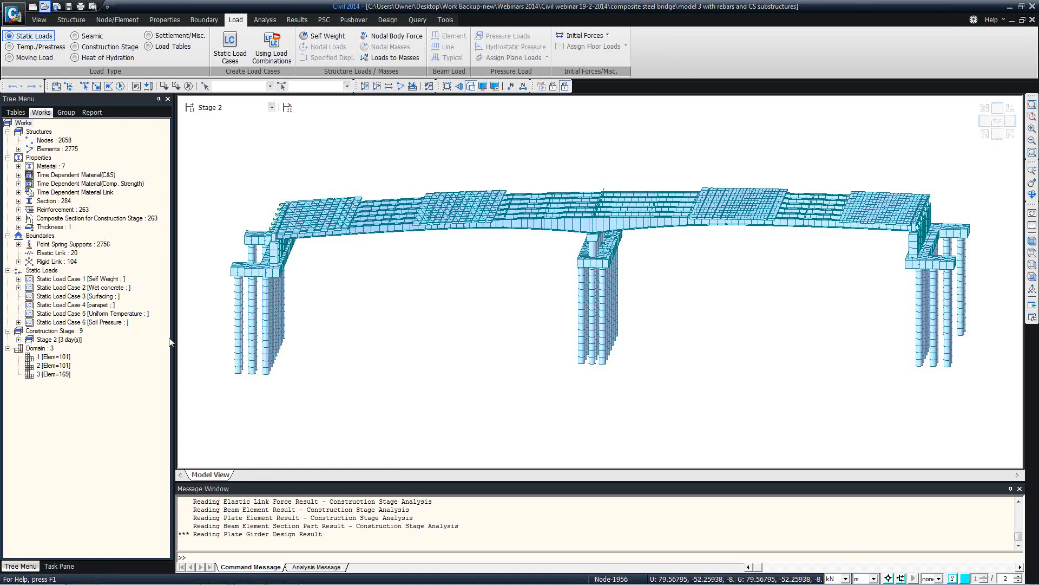
pyautogui.click(244, 107)
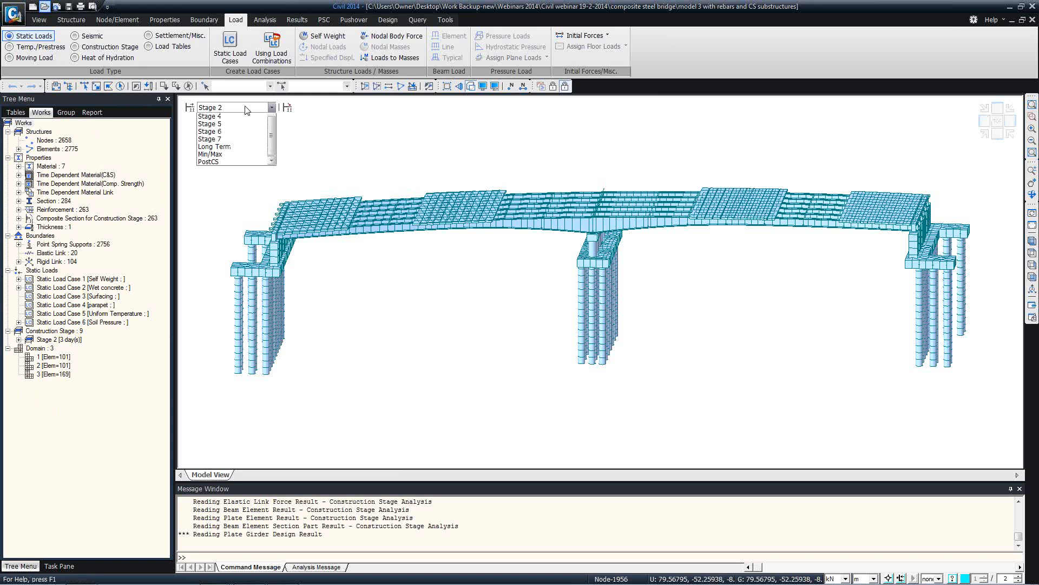
pyautogui.scroll(-3, 273, 135)
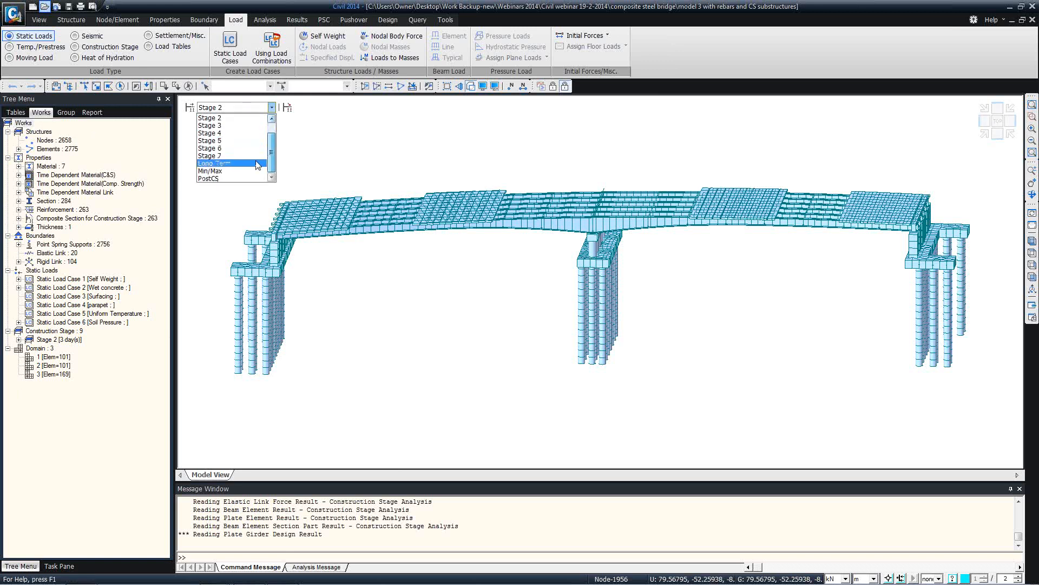
pyautogui.click(217, 178)
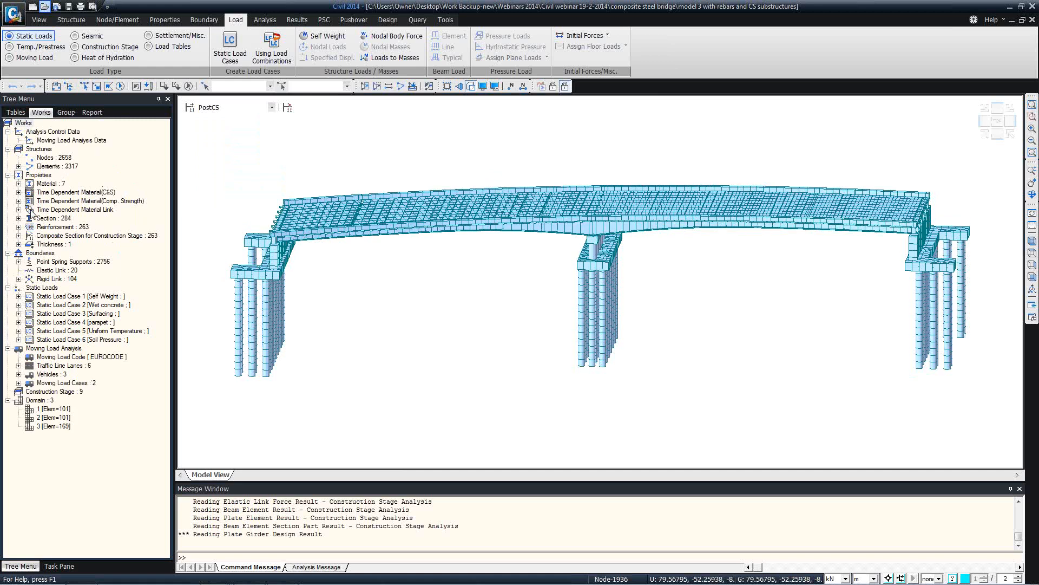
# Expand the 284-section list and review the composite Section Data of section 2 : A-pour 1
pyautogui.click(19, 218)
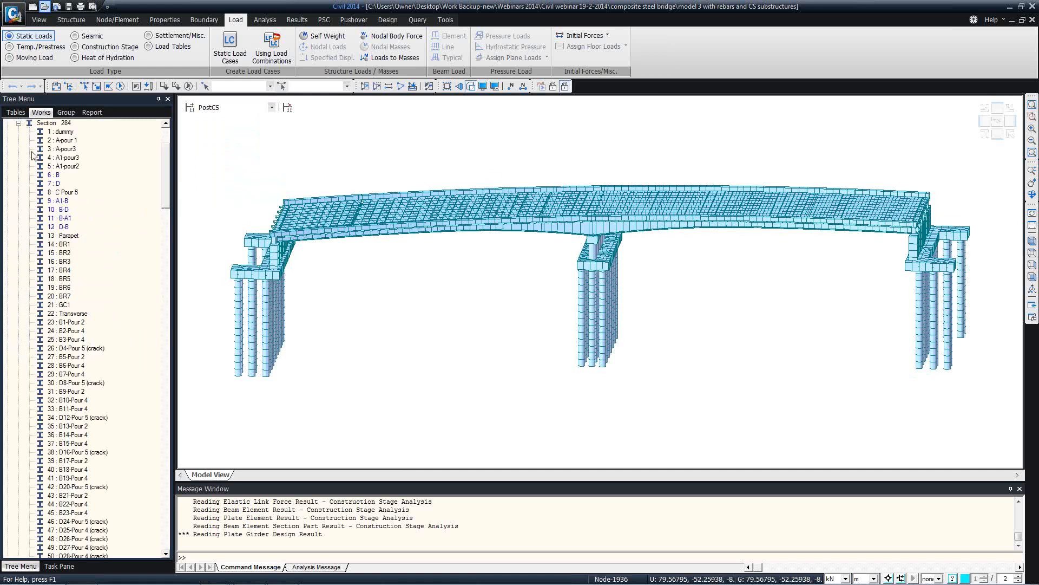
pyautogui.click(18, 123)
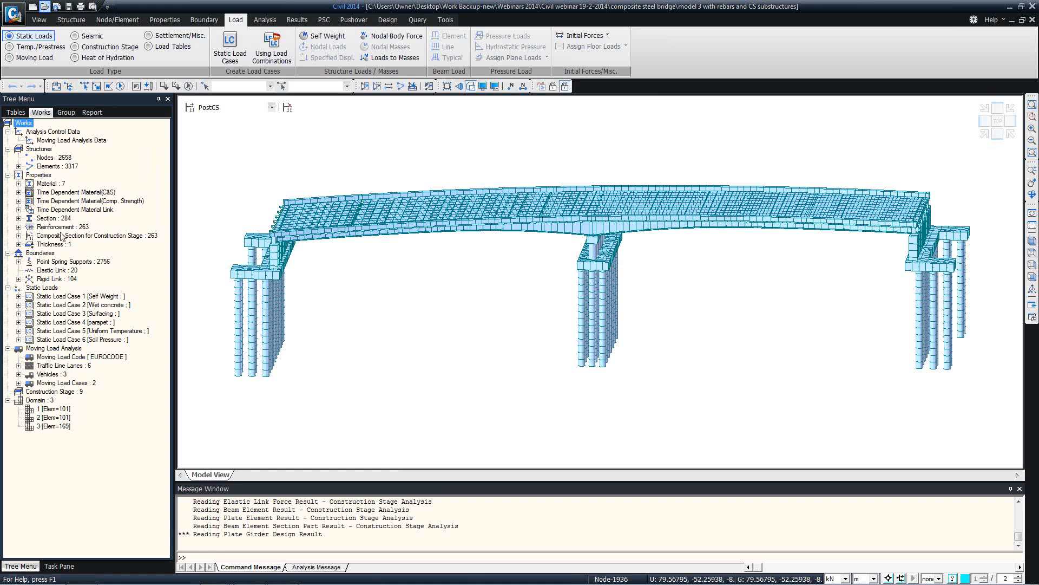
pyautogui.click(18, 218)
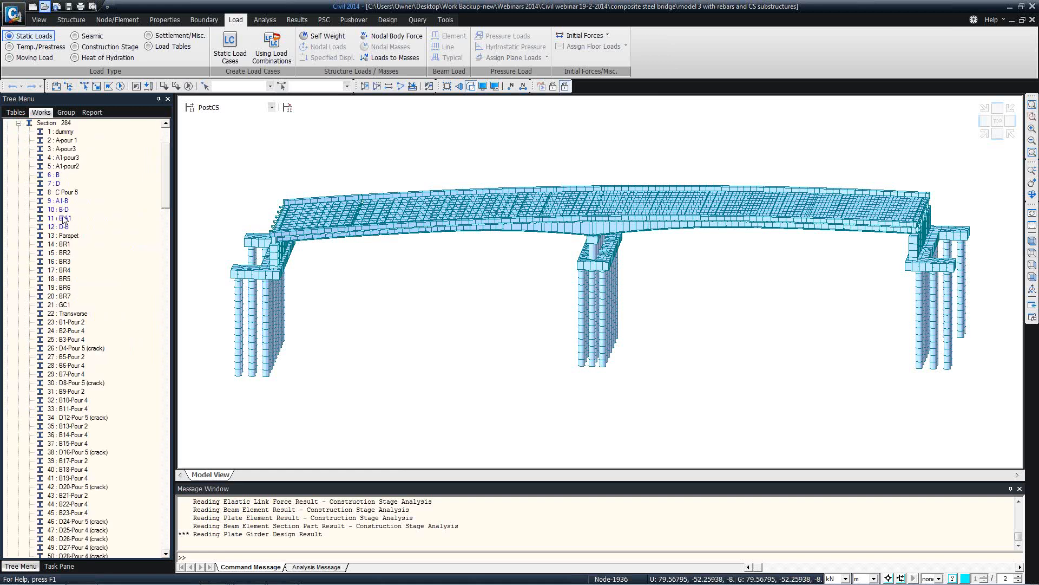
pyautogui.rightClick(62, 140)
pyautogui.click(76, 252)
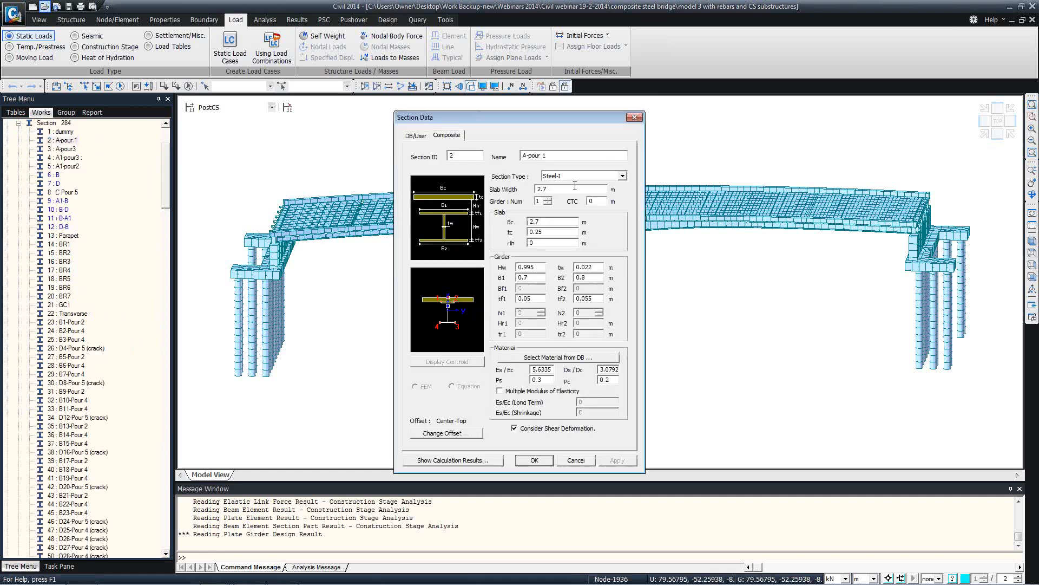
pyautogui.click(635, 118)
pyautogui.moveTo(166, 175); pyautogui.dragTo(166, 158)
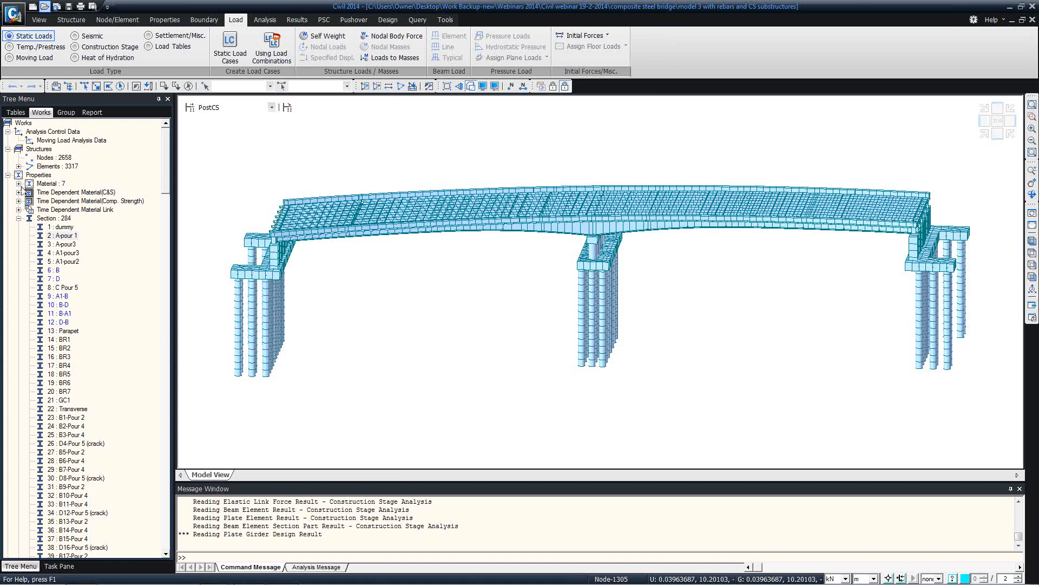
# Open the table of all 2658 node coordinates, then return to the Model View
pyautogui.rightClick(43, 158)
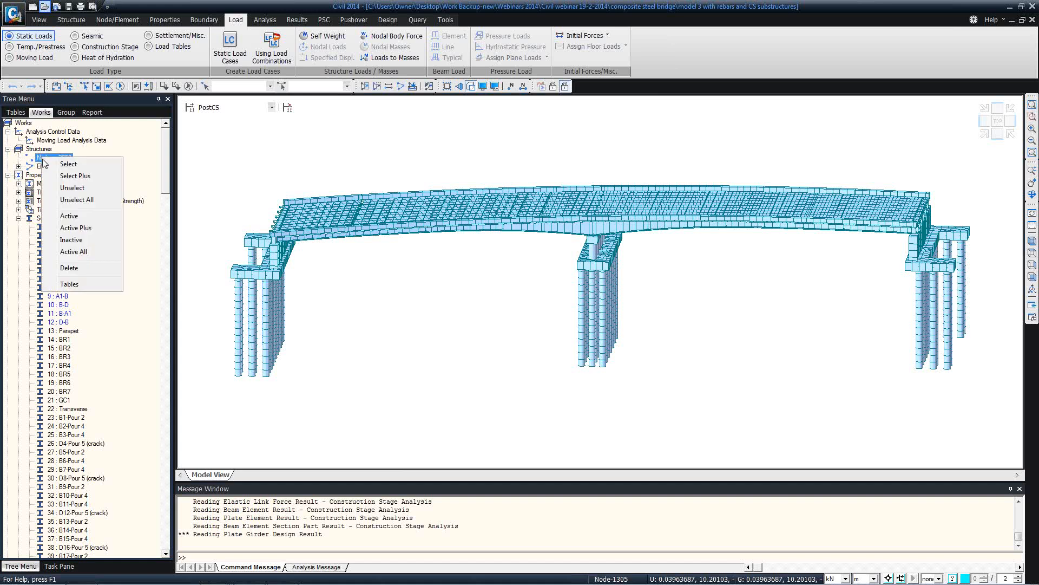
pyautogui.click(82, 284)
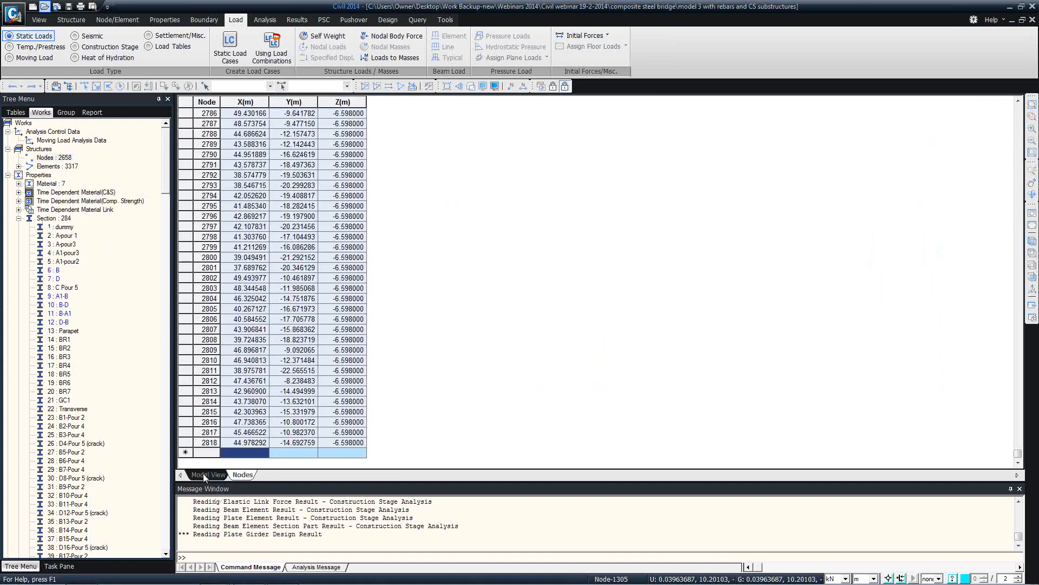
pyautogui.click(205, 475)
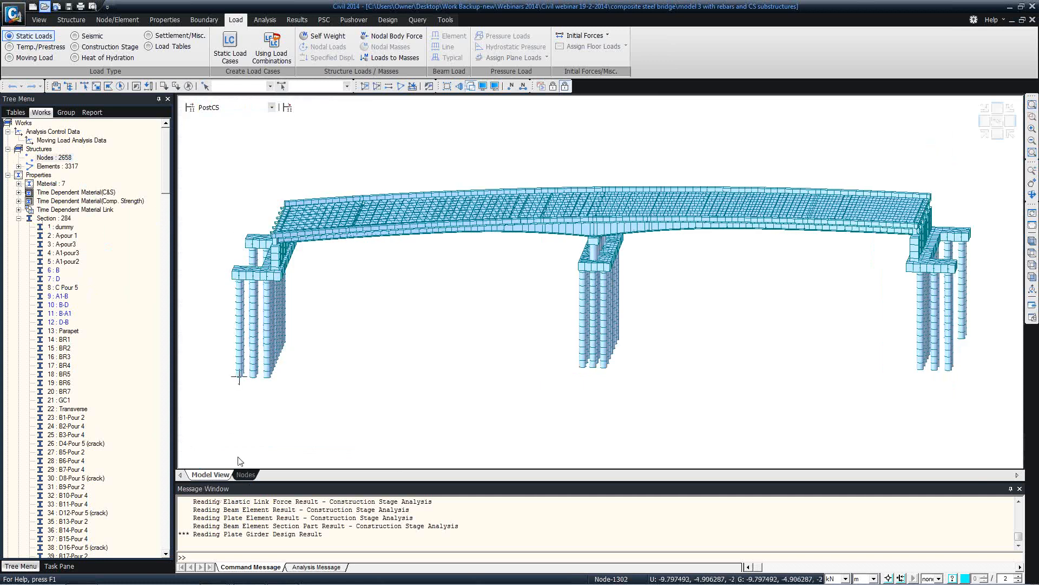
# Select and clear the analysis log text, then begin entering a 'Cr' command
pyautogui.moveTo(330, 530); pyautogui.dragTo(168, 472)
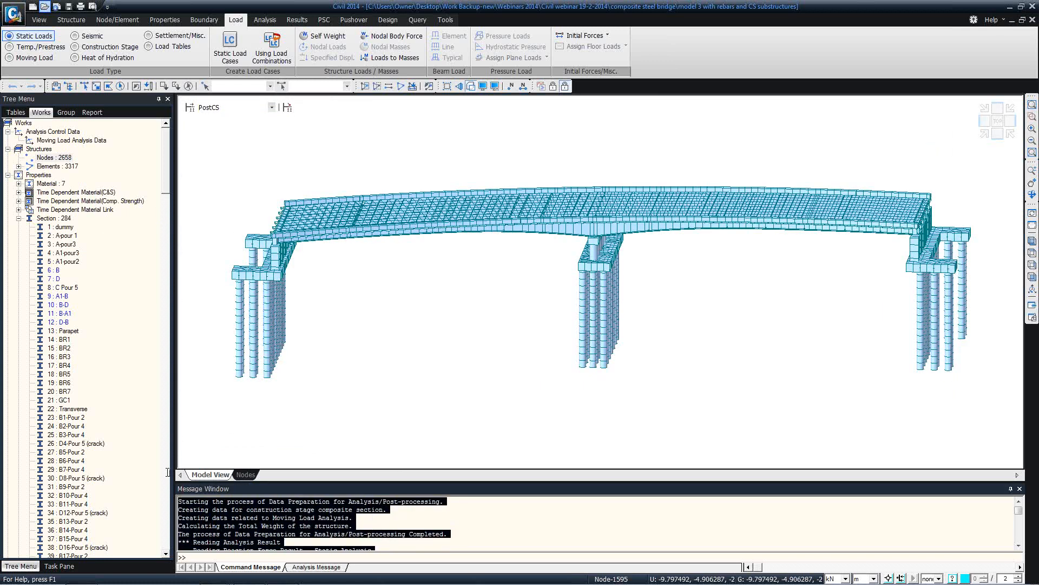
pyautogui.click(299, 510)
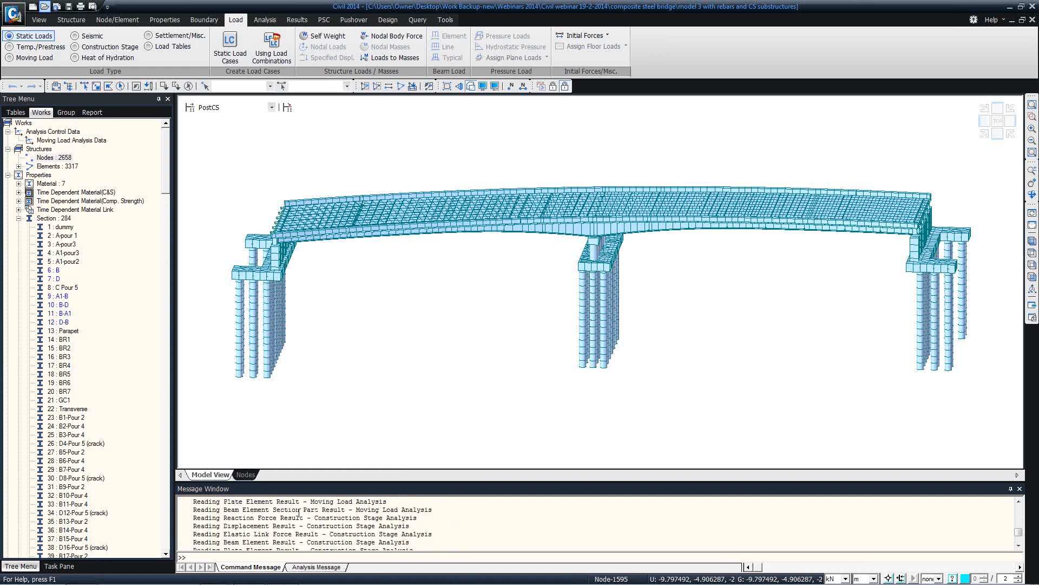
pyautogui.click(248, 558)
pyautogui.write('Cr')
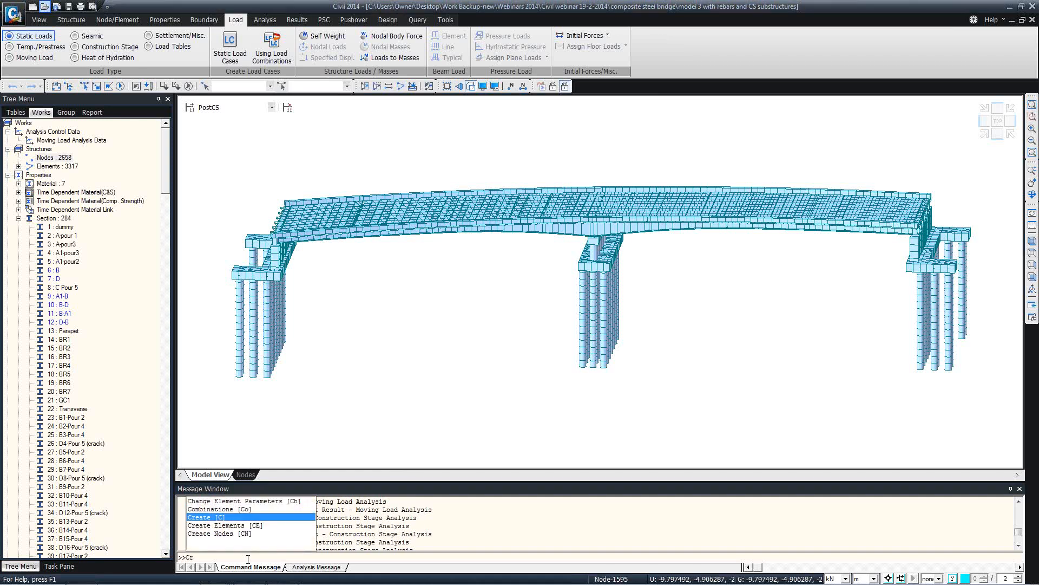
pyautogui.press('BackSpace')
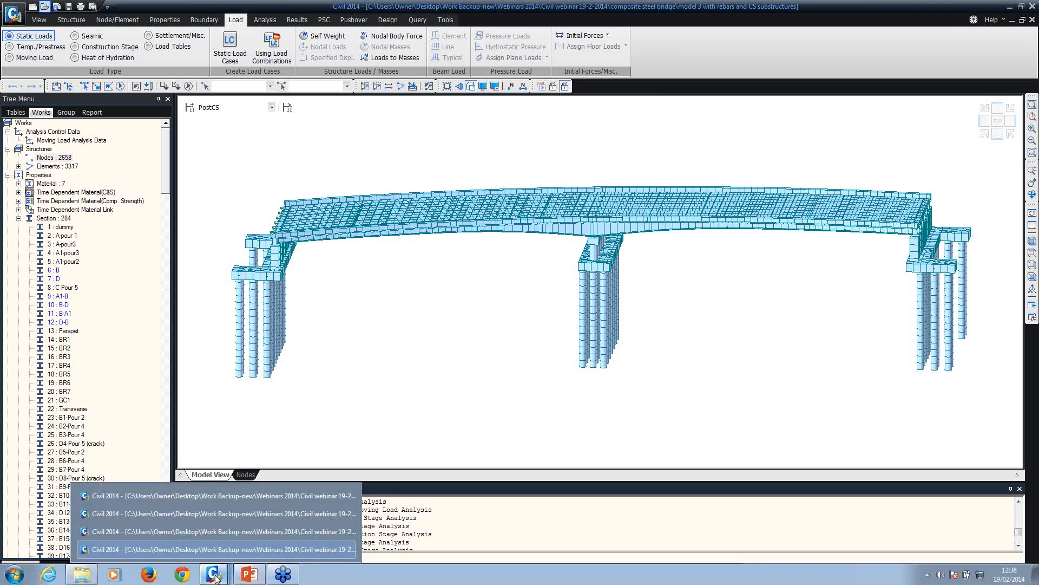
pyautogui.rightClick(216, 577)
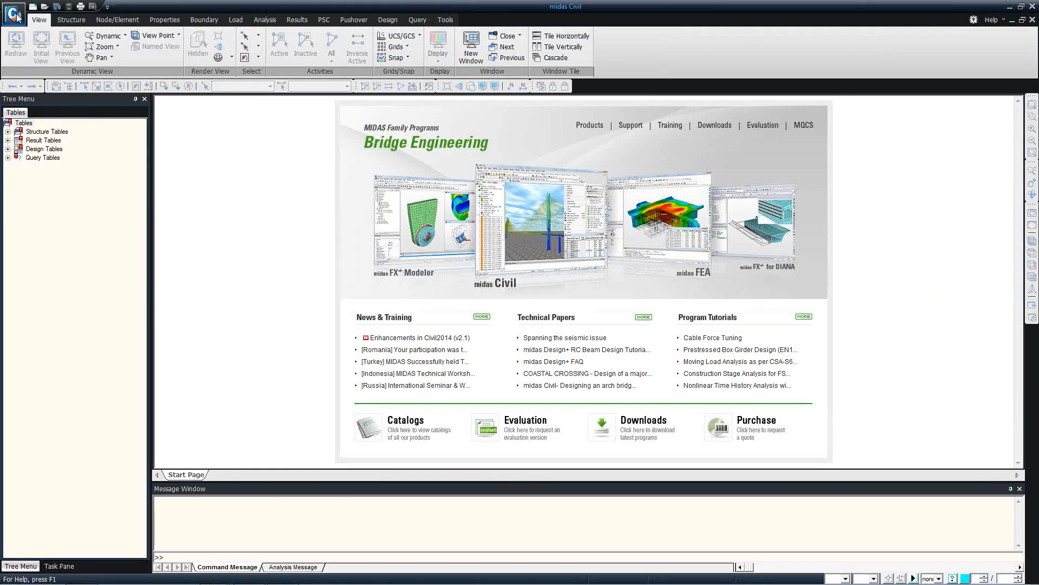
pyautogui.click(17, 16)
pyautogui.click(138, 88)
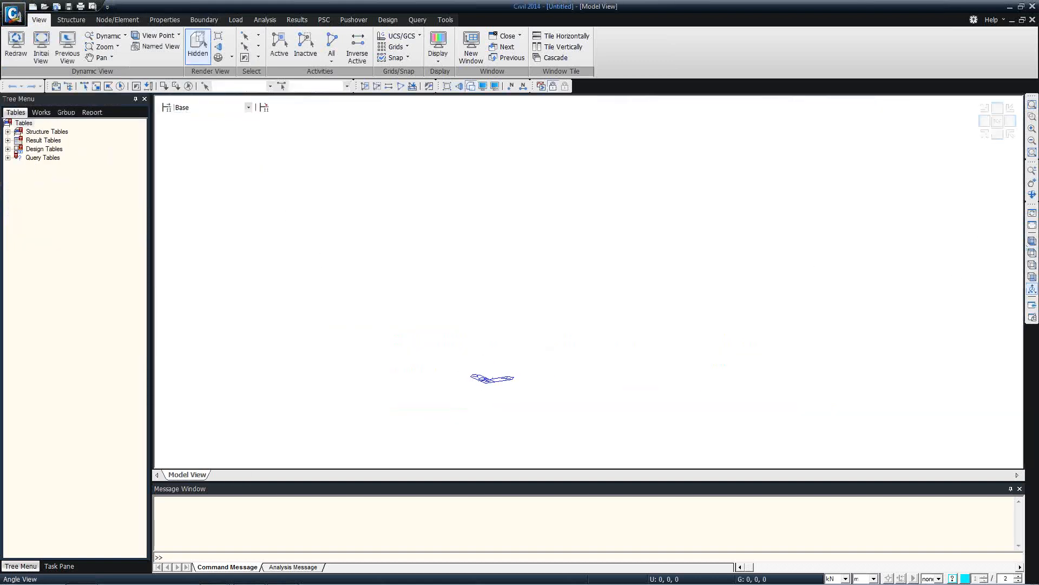
pyautogui.click(1033, 253)
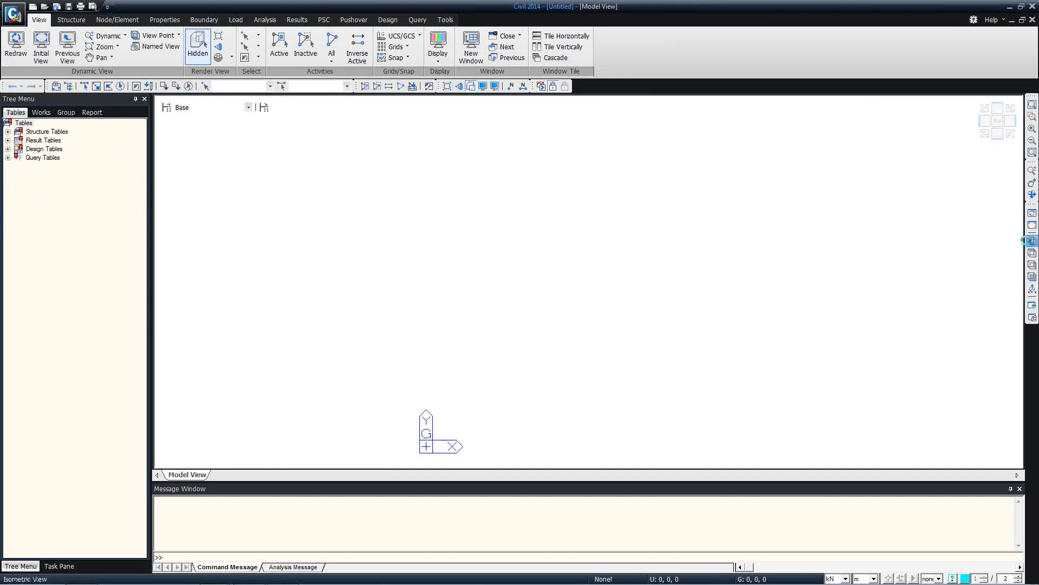
pyautogui.click(1032, 241)
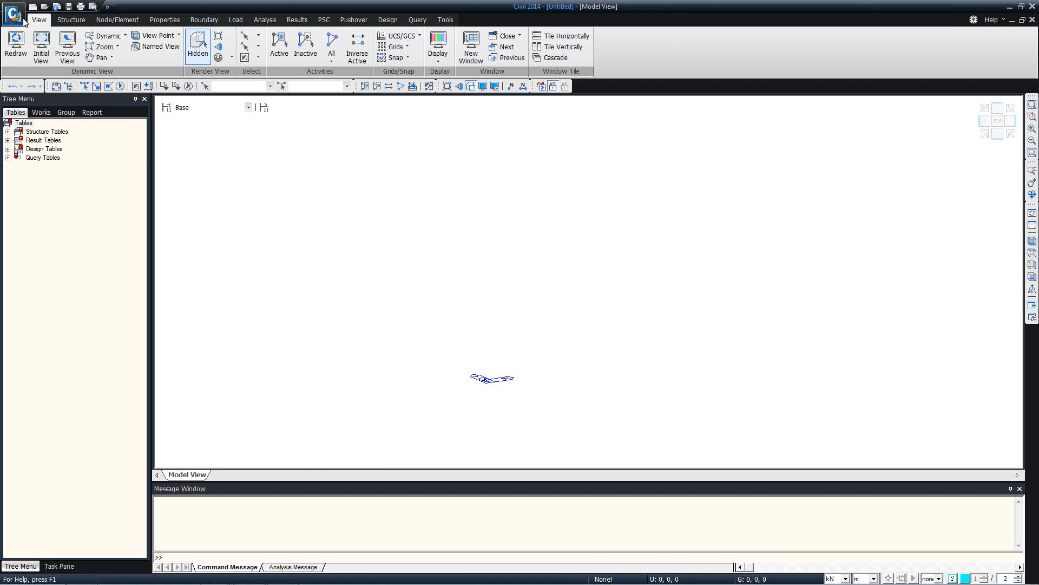
# Start an AutoCAD DXF import and pick dxf model.dxf from the single span integral bridge folder
pyautogui.click(23, 20)
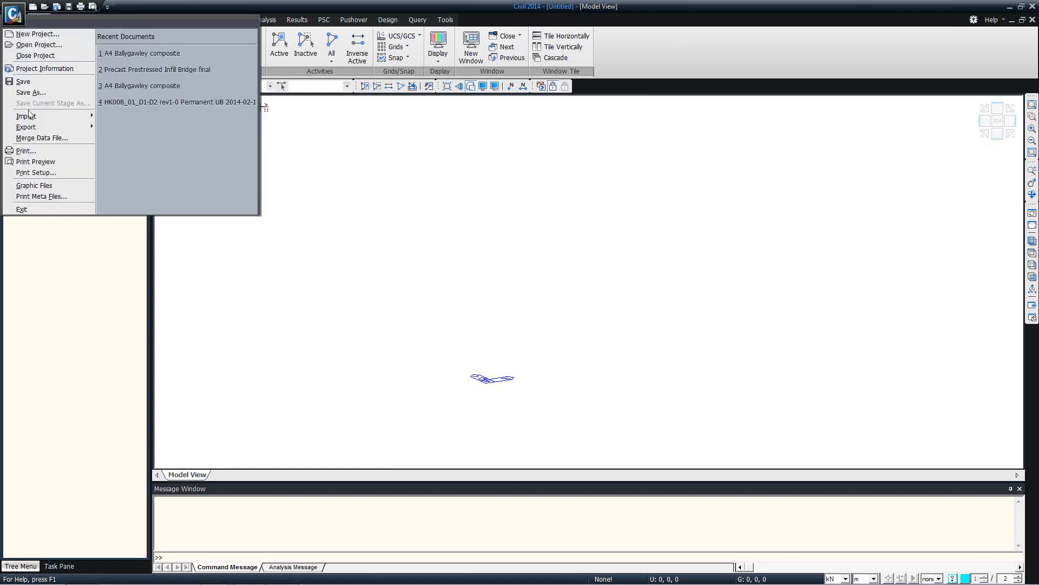
pyautogui.moveTo(29, 117)
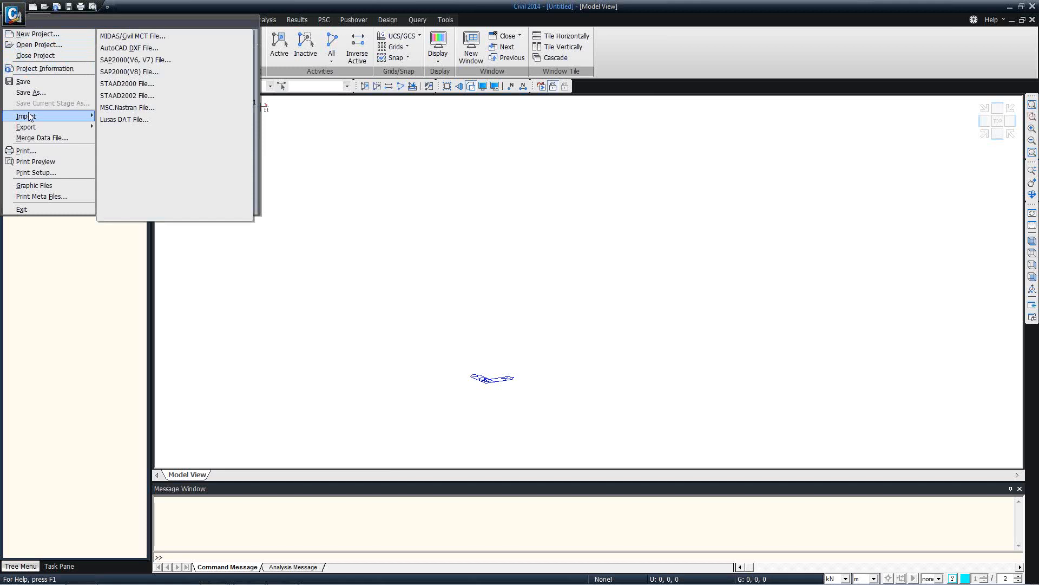
pyautogui.click(145, 49)
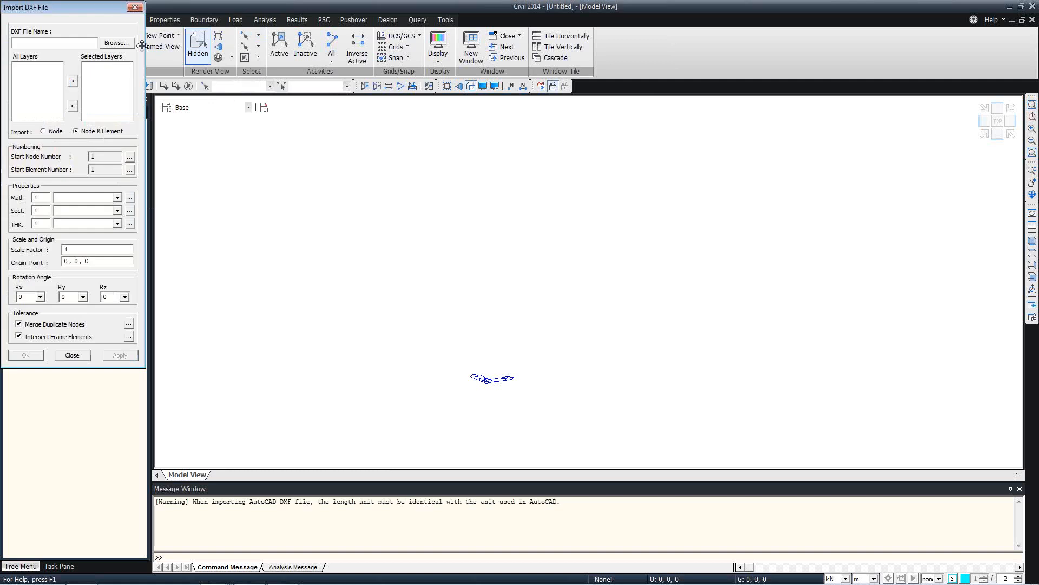
pyautogui.moveTo(89, 19); pyautogui.dragTo(172, 40)
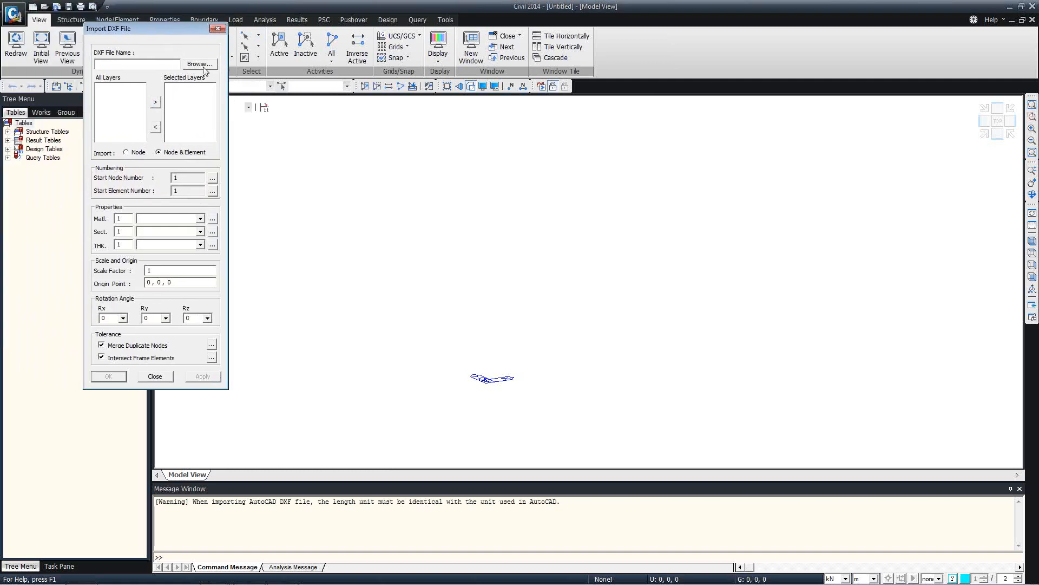
pyautogui.click(200, 66)
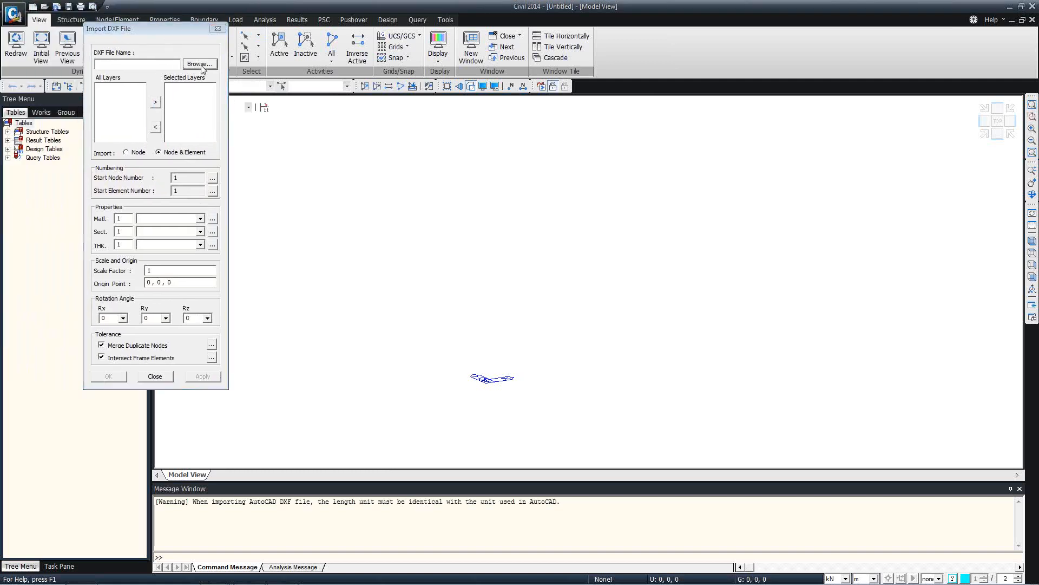
pyautogui.click(211, 149)
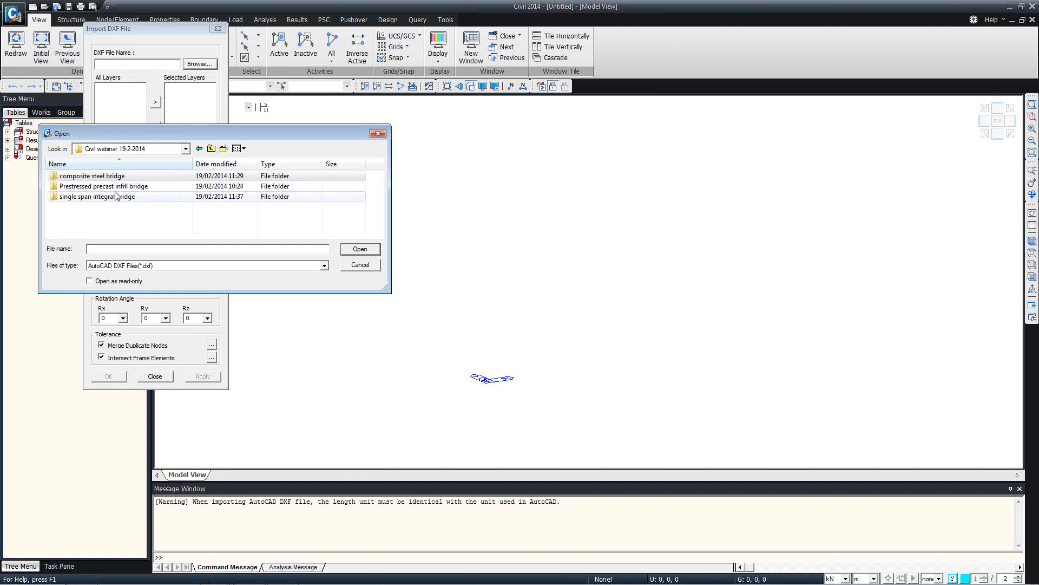
pyautogui.doubleClick(111, 199)
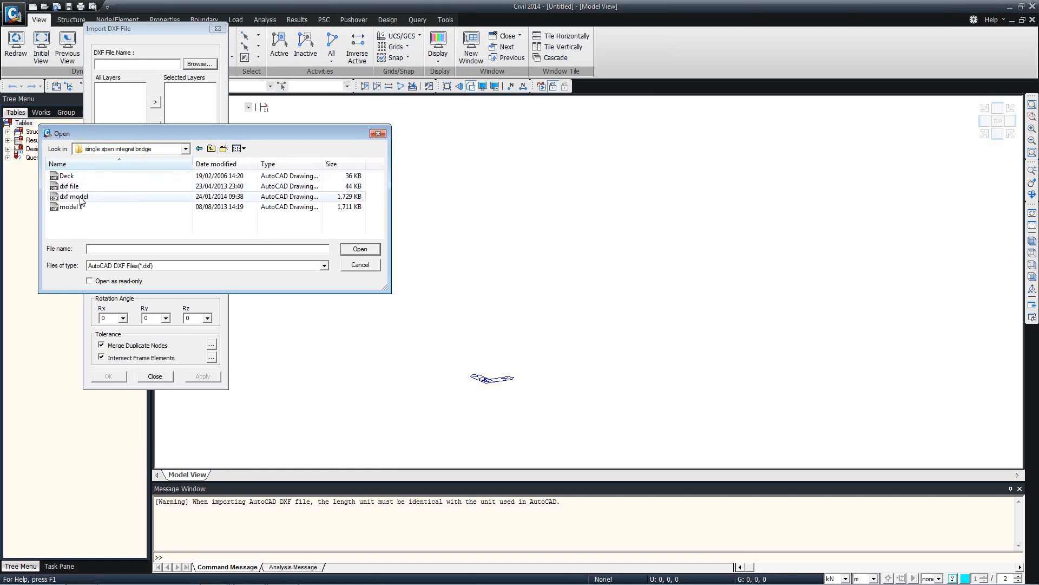
pyautogui.doubleClick(79, 198)
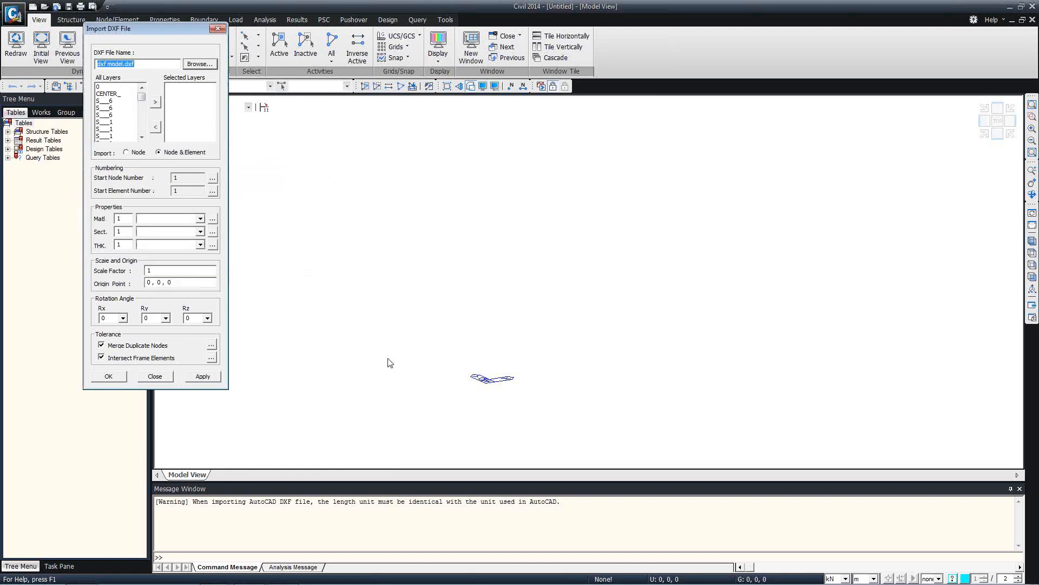
pyautogui.click(193, 501)
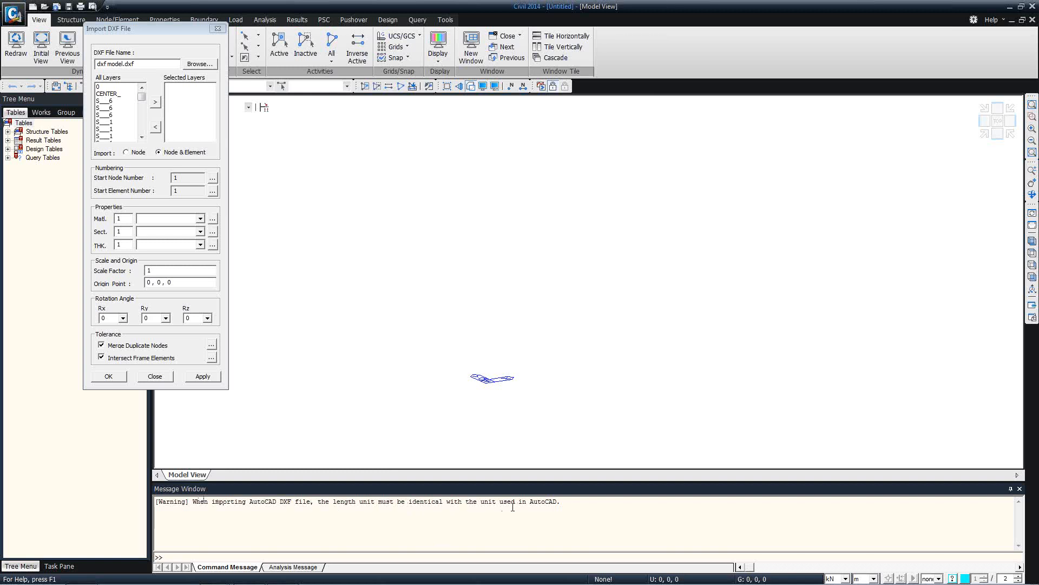
# Set the length unit to mm, select all DXF layers and import the model
pyautogui.click(864, 579)
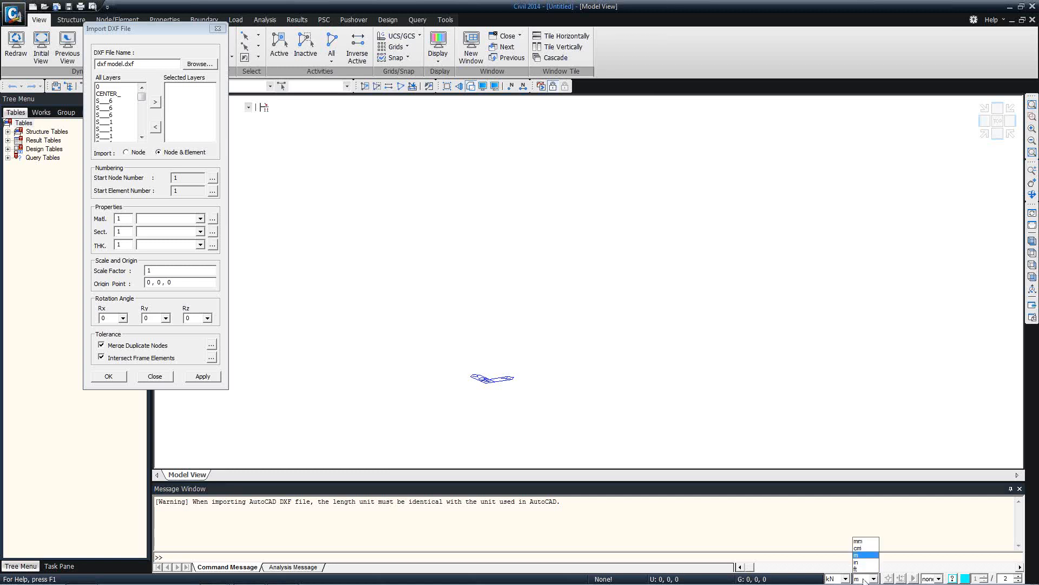
pyautogui.click(865, 541)
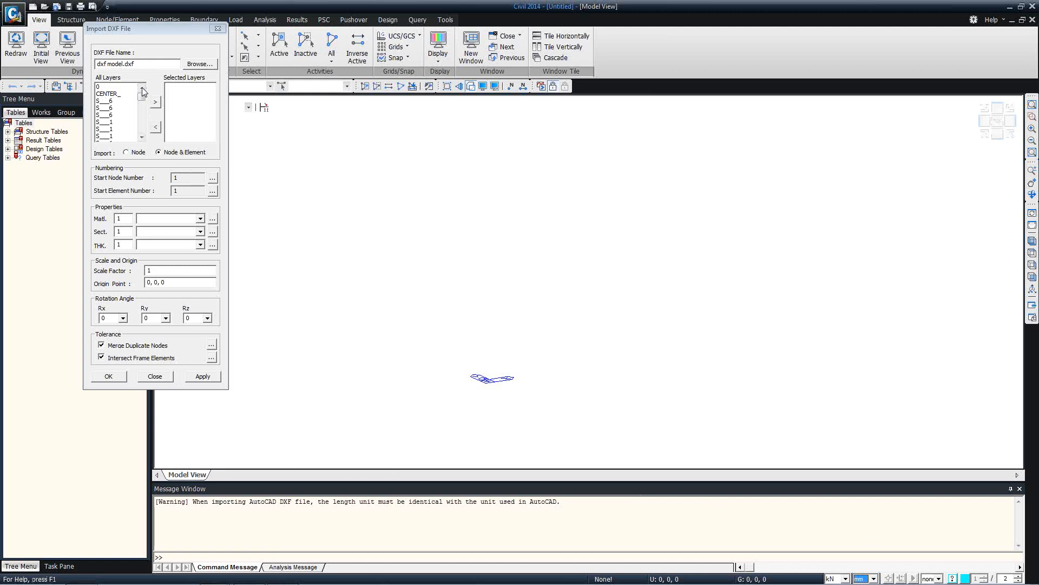
pyautogui.moveTo(129, 91); pyautogui.dragTo(125, 230)
pyautogui.click(155, 102)
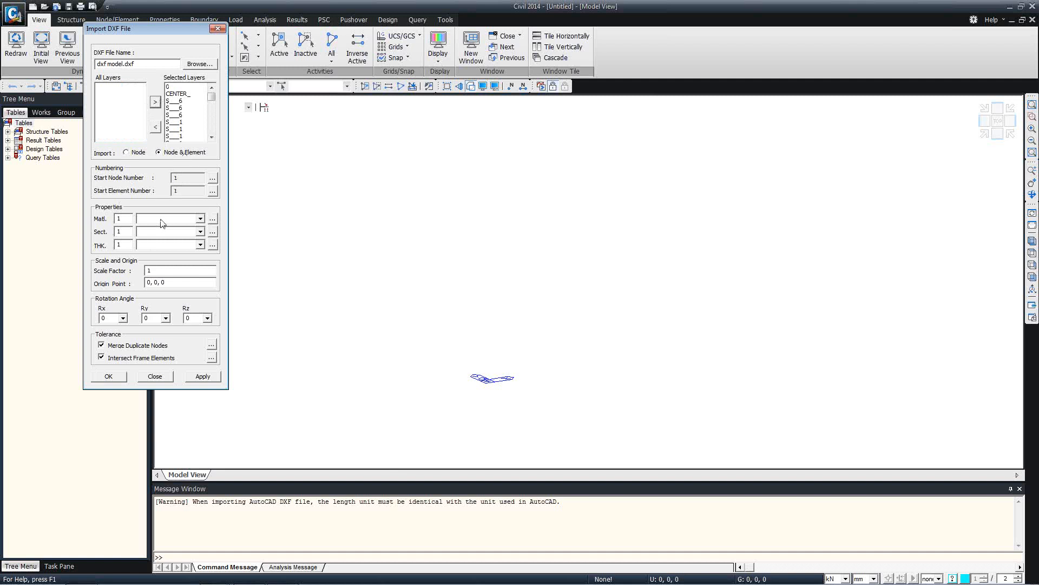
pyautogui.click(107, 377)
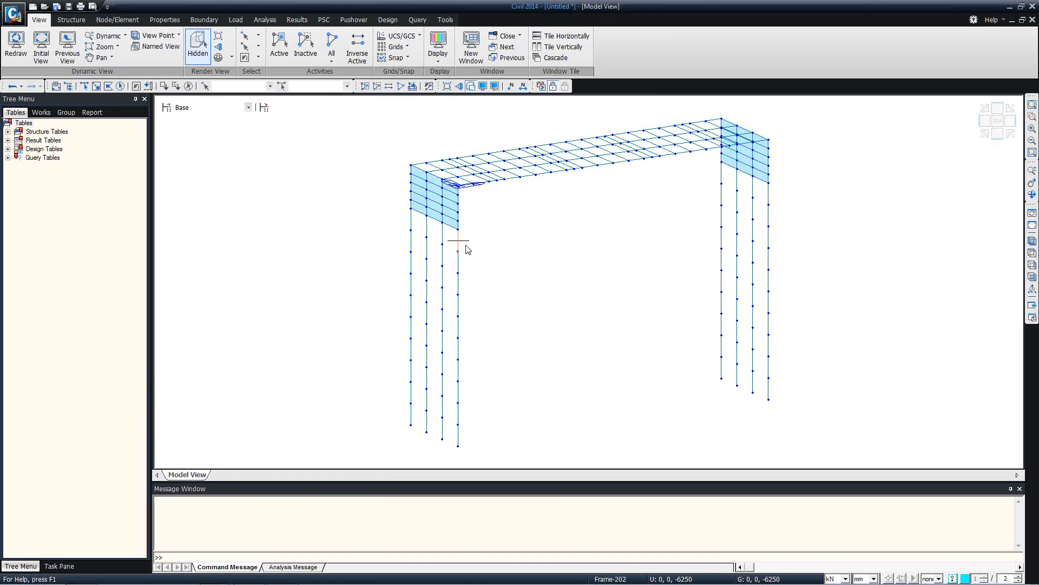
# Read element and node tooltips near the left abutment, then show the Works summary: 220 nodes, 281 elements
pyautogui.moveTo(468, 249)
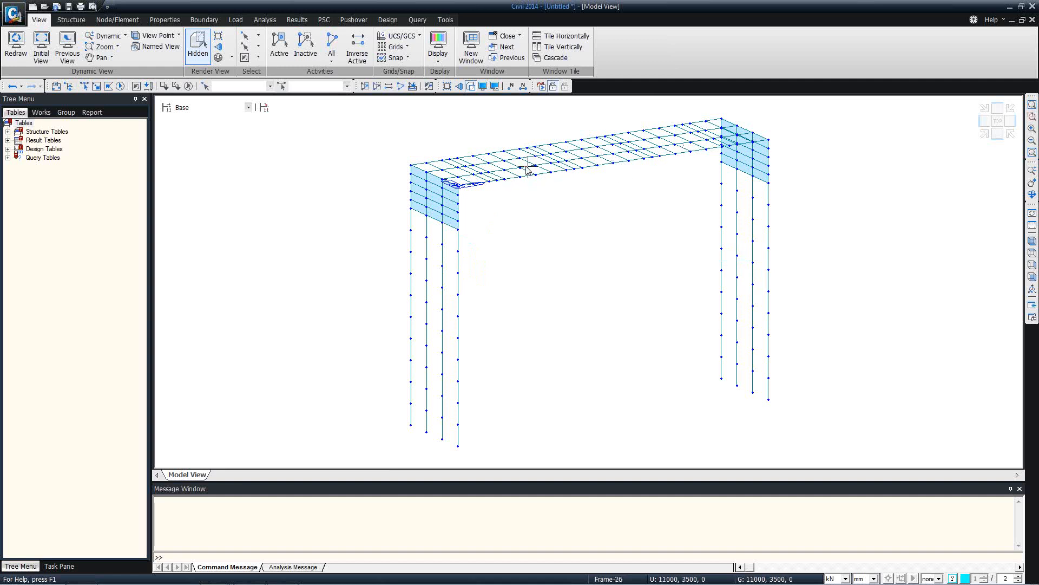
pyautogui.moveTo(527, 170)
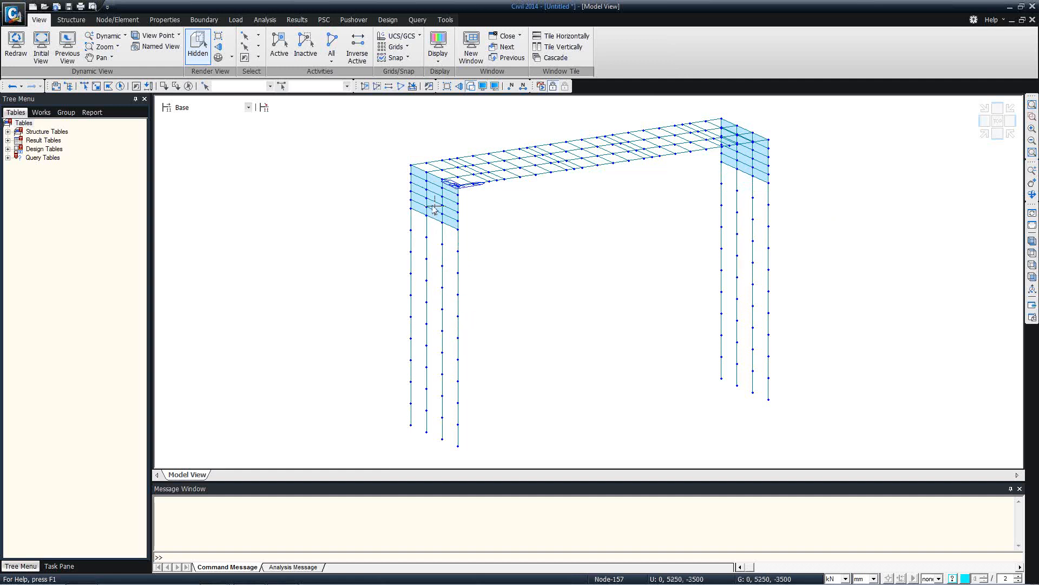
pyautogui.moveTo(433, 205); pyautogui.dragTo(466, 203, button='middle')
pyautogui.scroll(1, 467, 203)
pyautogui.scroll(2, 468, 206)
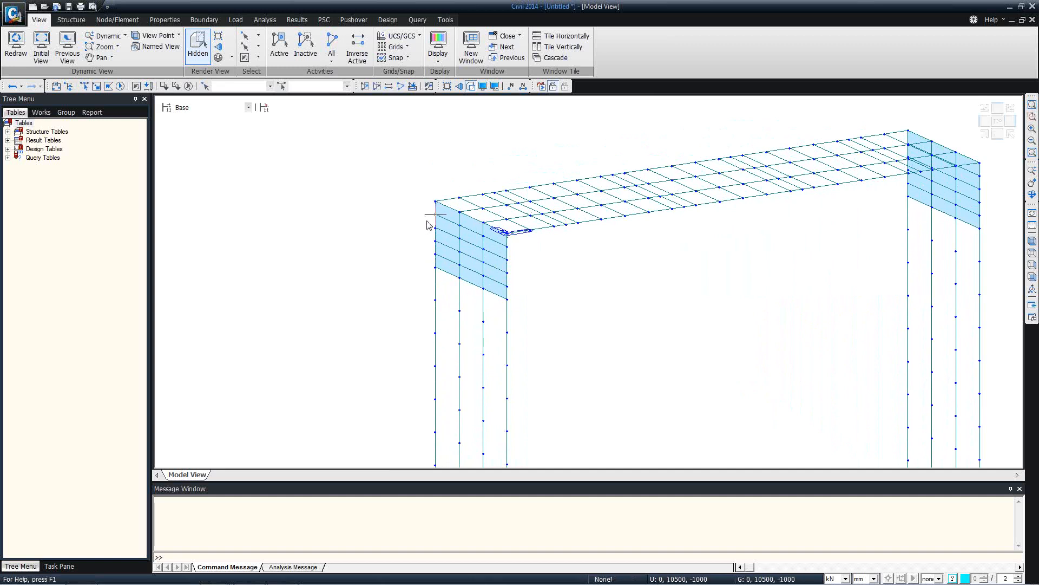
pyautogui.moveTo(427, 225)
pyautogui.moveTo(438, 205)
pyautogui.click(41, 113)
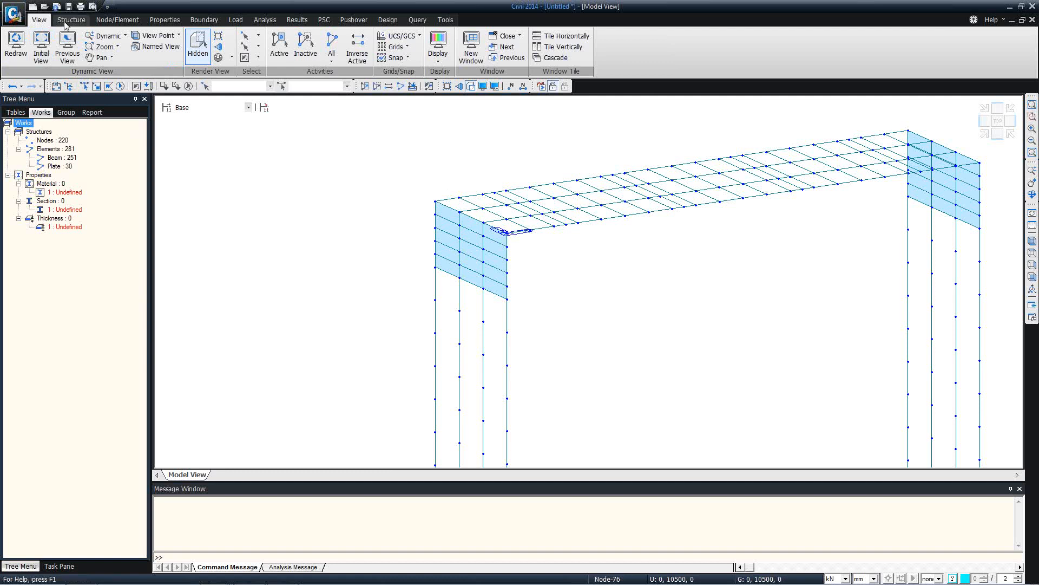
# Start a new project without saving the imported frame and view it from the top
pyautogui.click(13, 18)
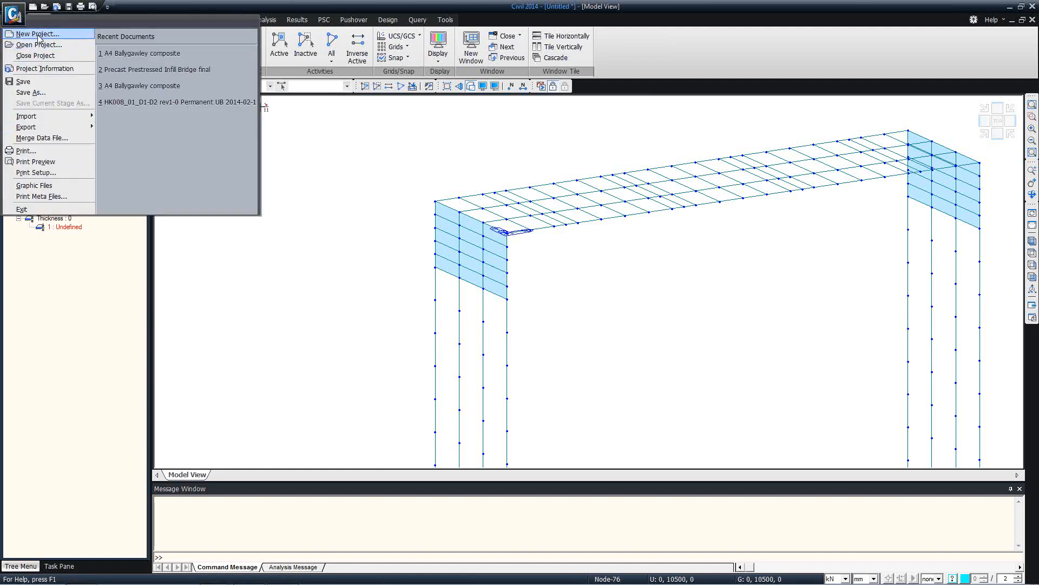
pyautogui.click(38, 33)
pyautogui.click(527, 320)
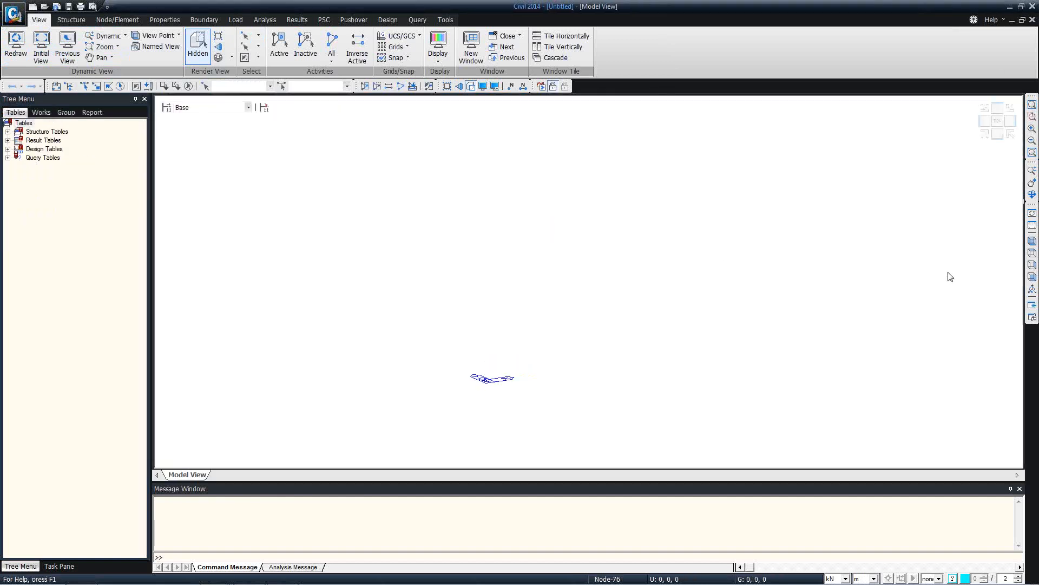
pyautogui.click(1032, 253)
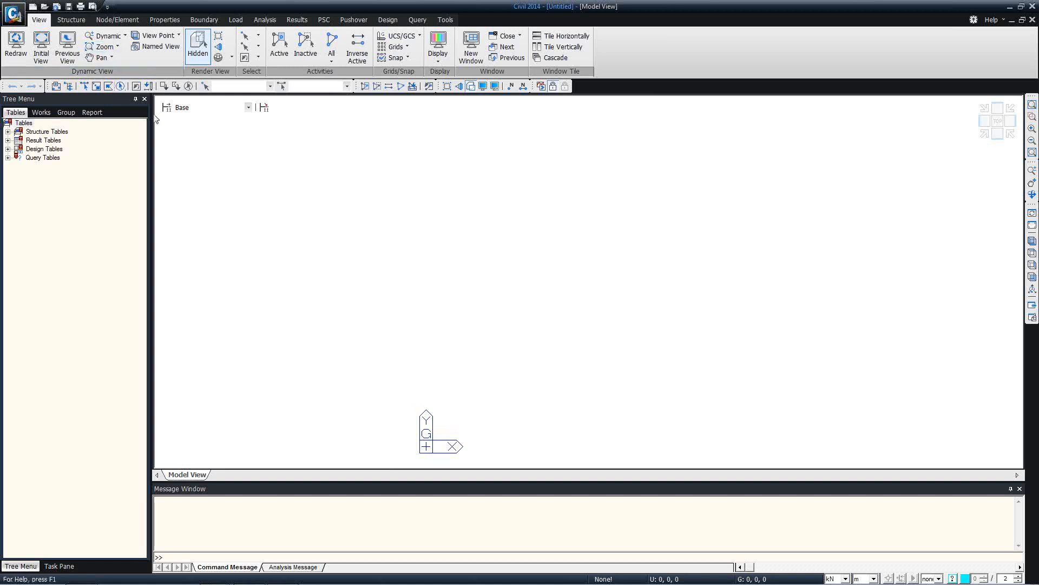
pyautogui.click(117, 20)
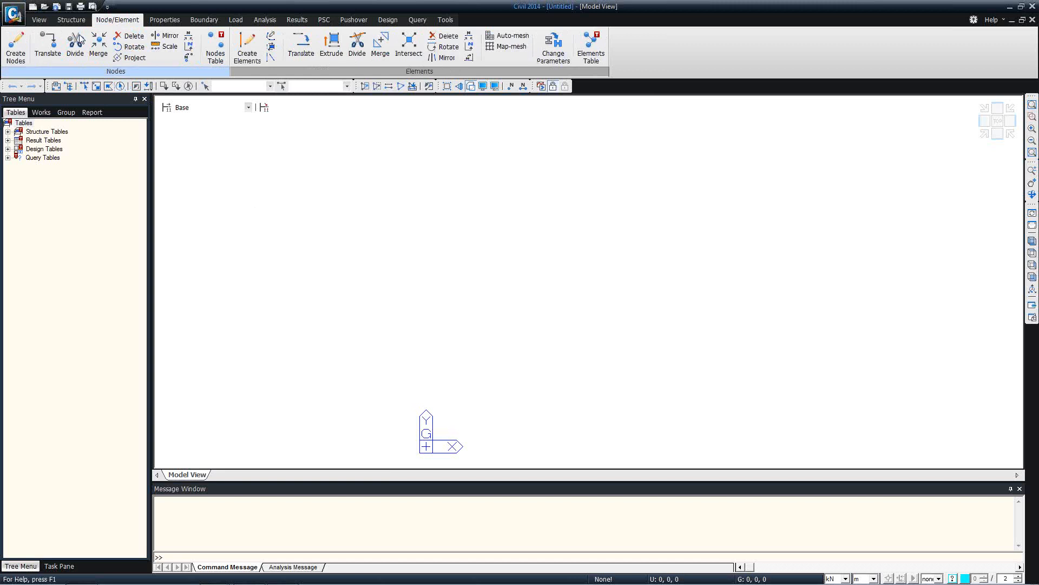
# Create node 1 at coordinates 0, 0, 0 and window-select it
pyautogui.click(12, 51)
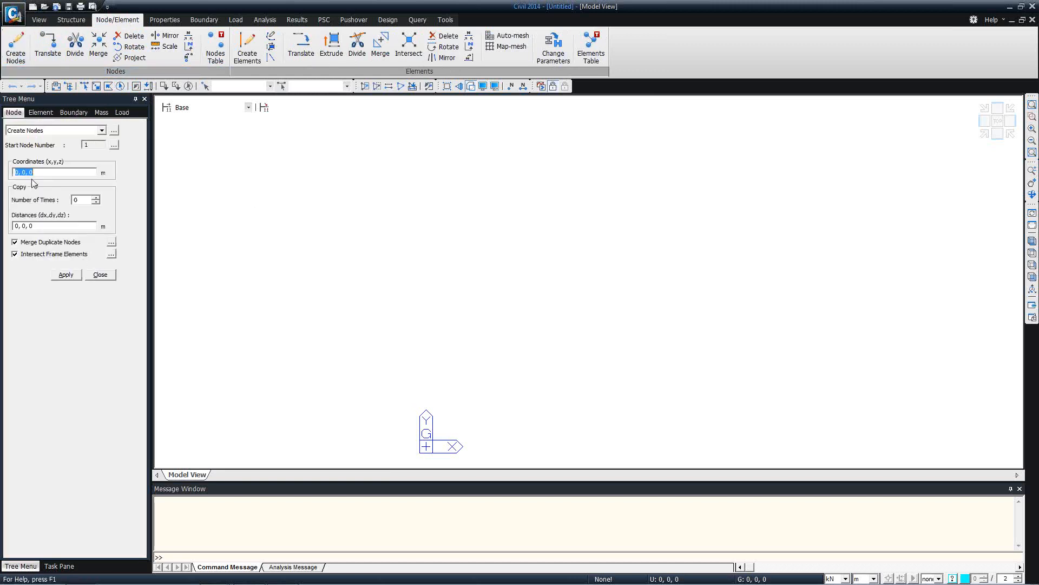
pyautogui.click(65, 274)
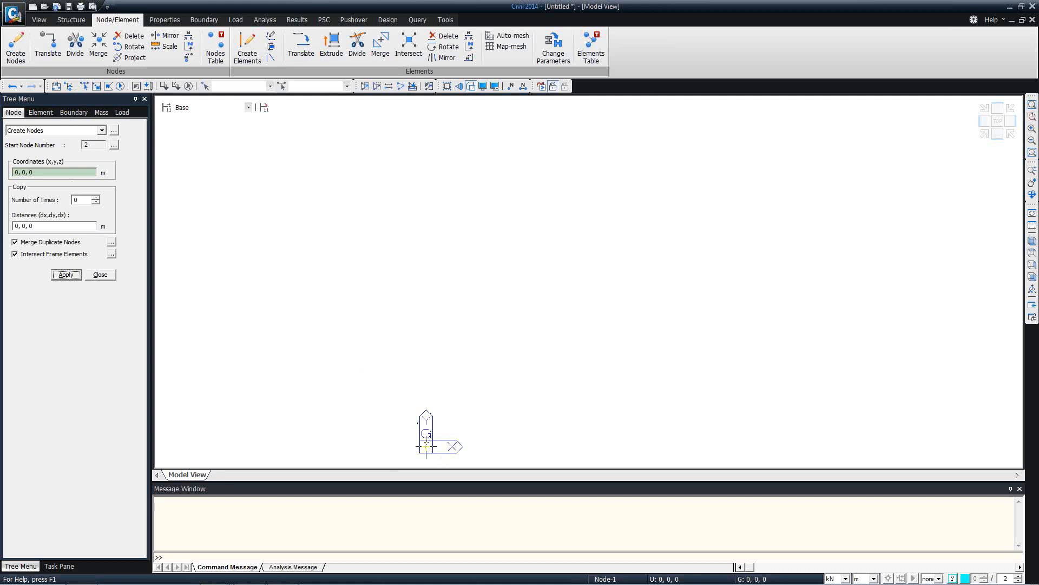
pyautogui.click(84, 87)
pyautogui.moveTo(402, 405); pyautogui.dragTo(465, 465)
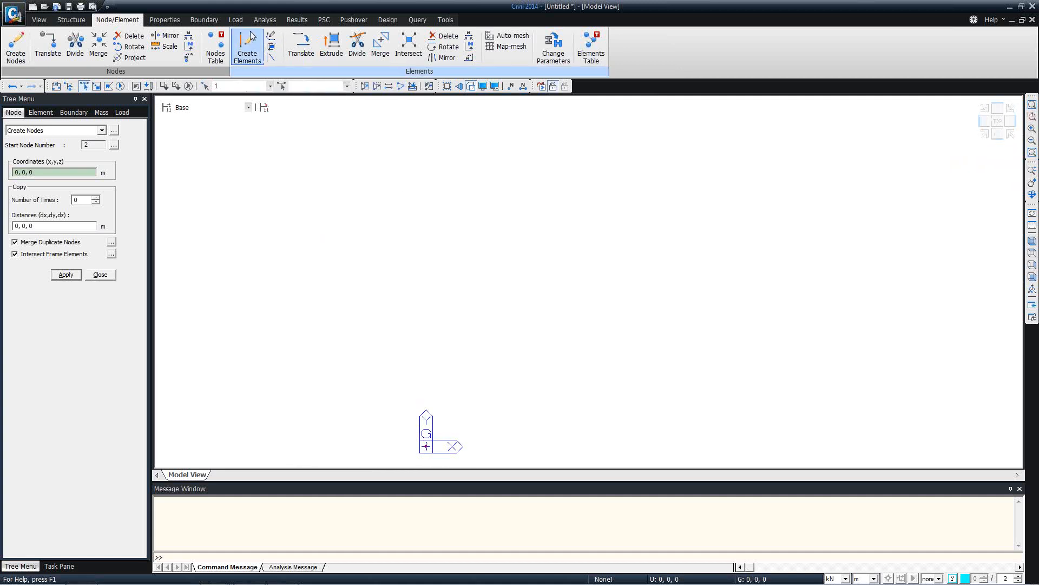
pyautogui.click(340, 47)
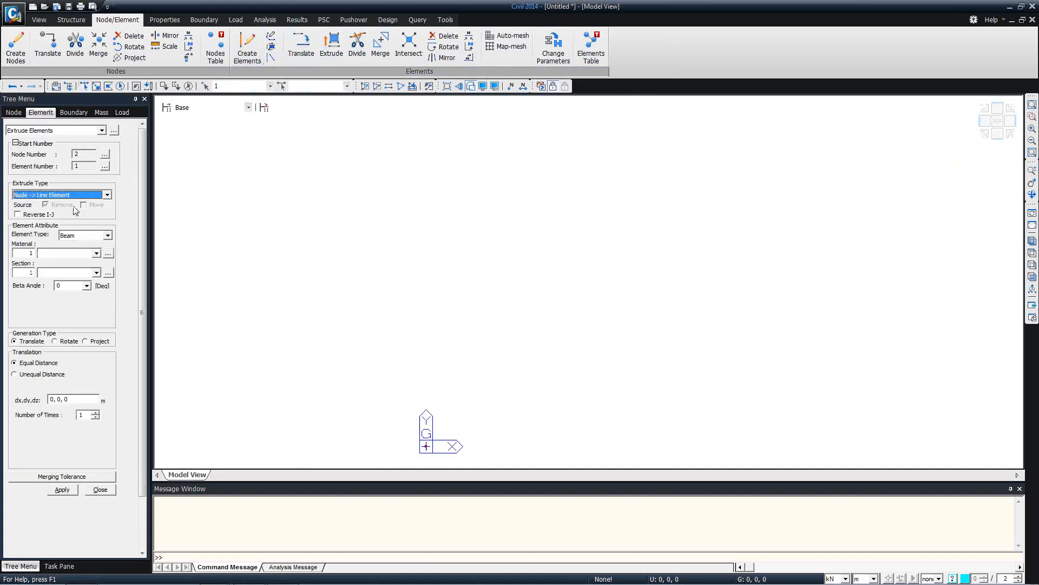
pyautogui.click(52, 399)
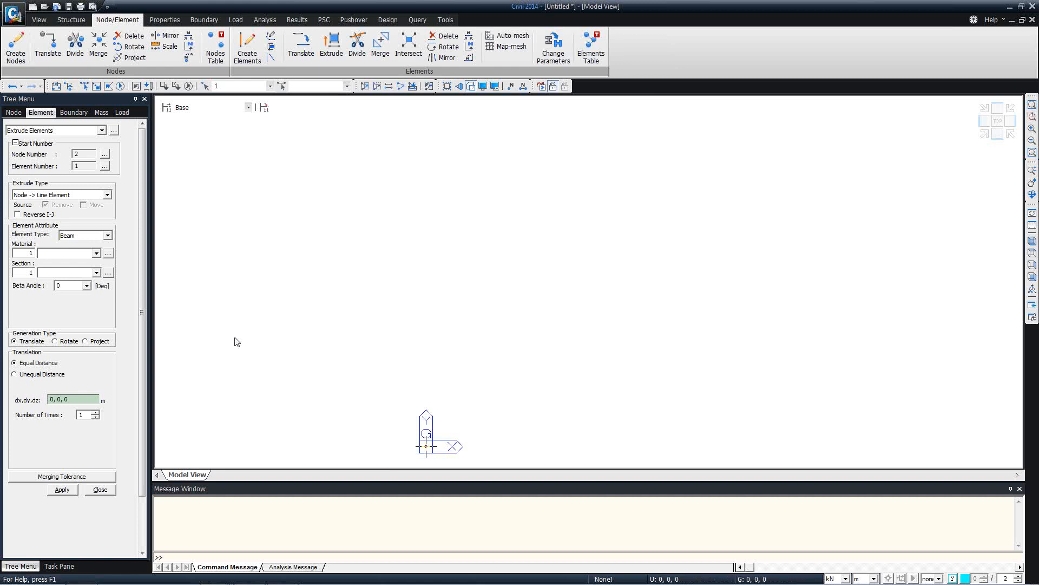
pyautogui.click(41, 374)
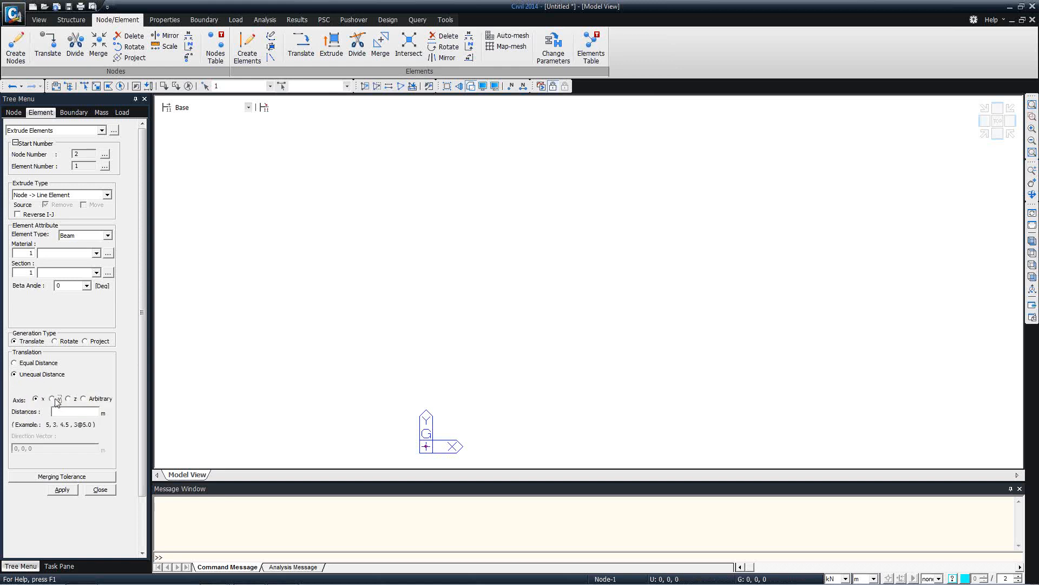
pyautogui.click(52, 399)
pyautogui.click(62, 413)
pyautogui.click(64, 491)
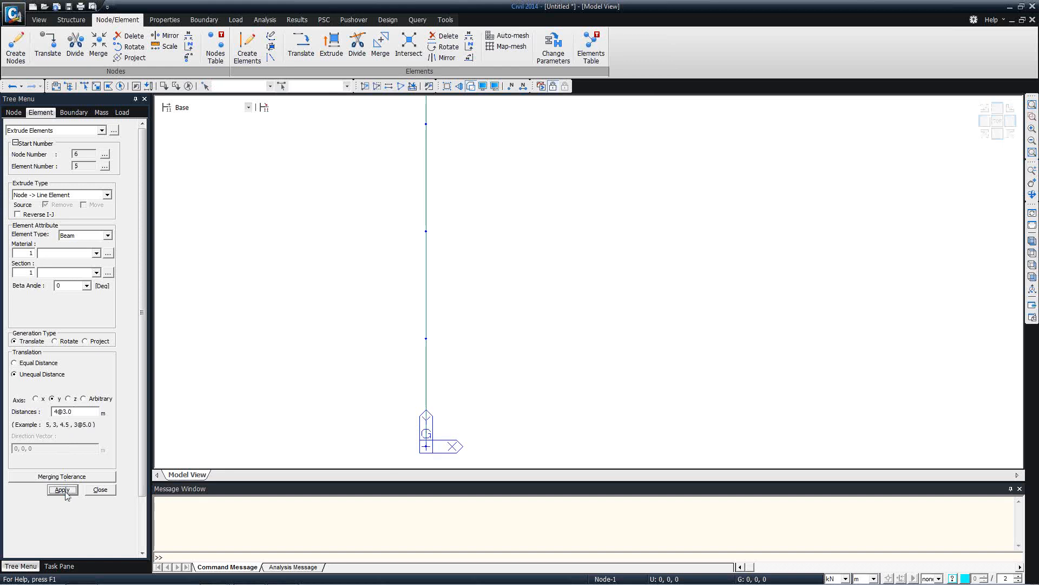
pyautogui.click(997, 122)
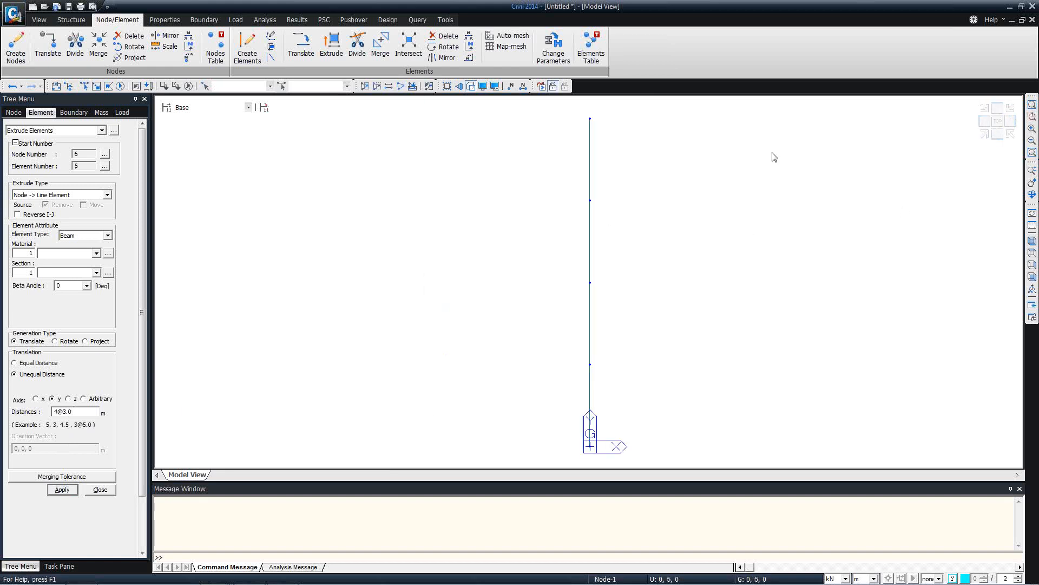
pyautogui.click(120, 88)
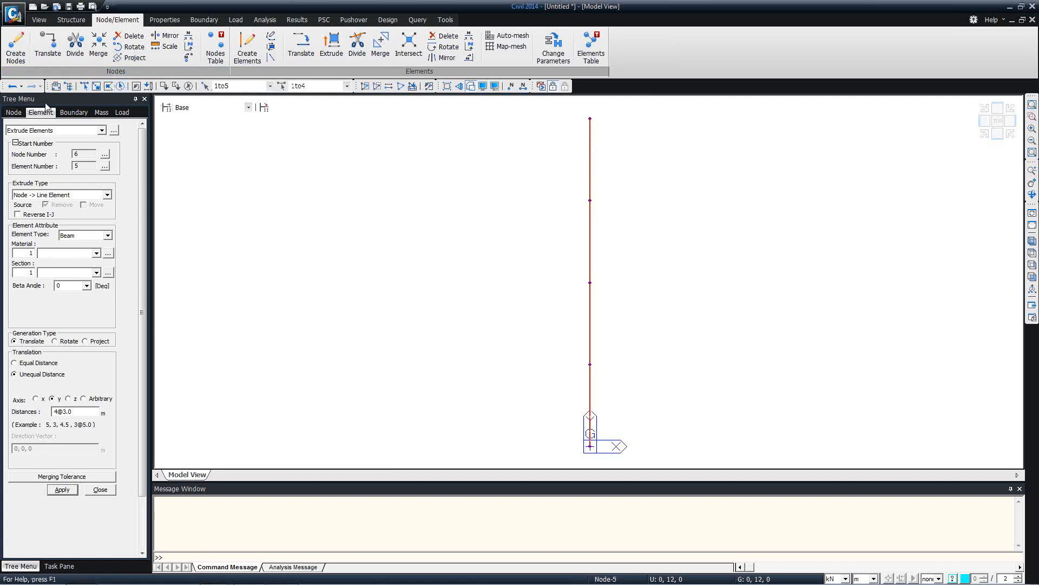
# Rotate the node line −15° about the z-axis in Move mode, intersecting frame elements
pyautogui.click(13, 112)
pyautogui.click(46, 130)
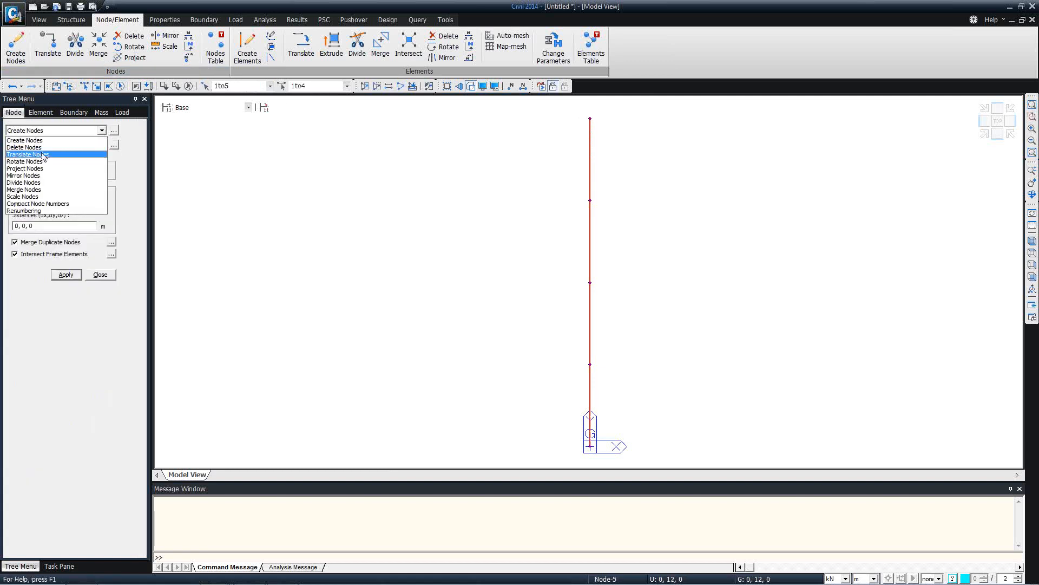
pyautogui.click(38, 162)
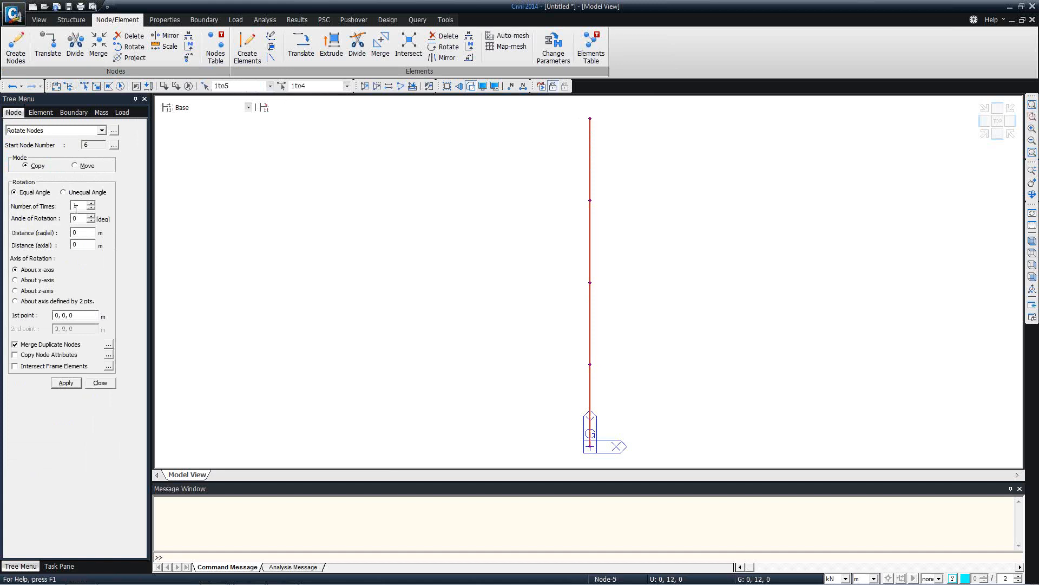
pyautogui.click(75, 165)
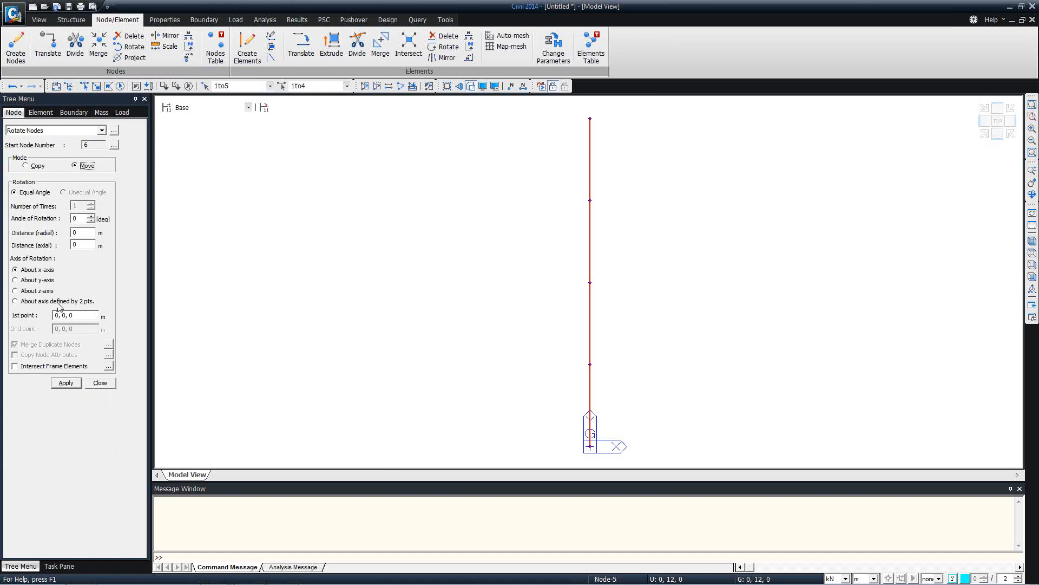
pyautogui.click(37, 366)
pyautogui.click(75, 218)
pyautogui.click(27, 291)
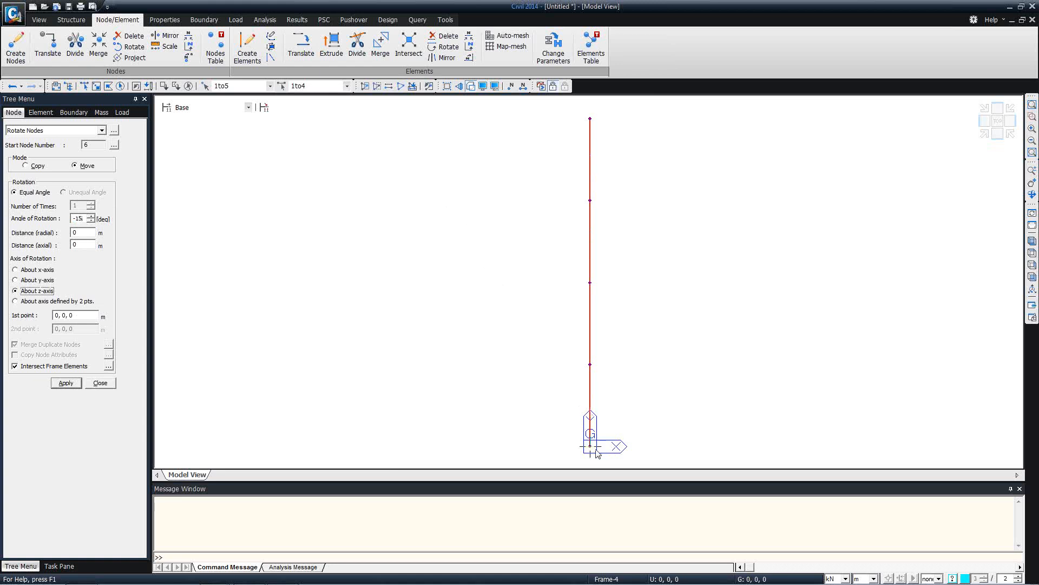
pyautogui.click(65, 383)
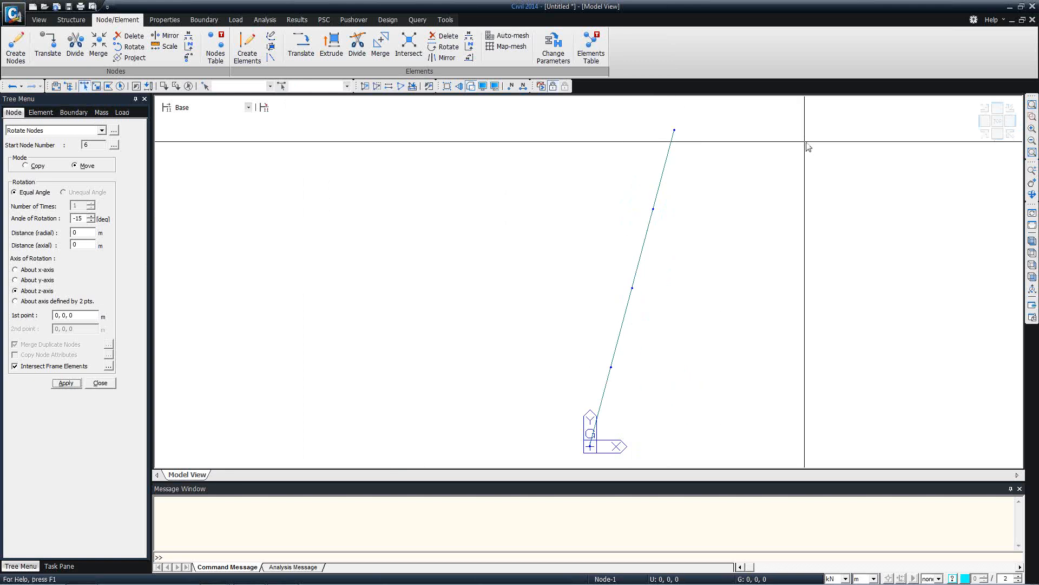
pyautogui.click(121, 86)
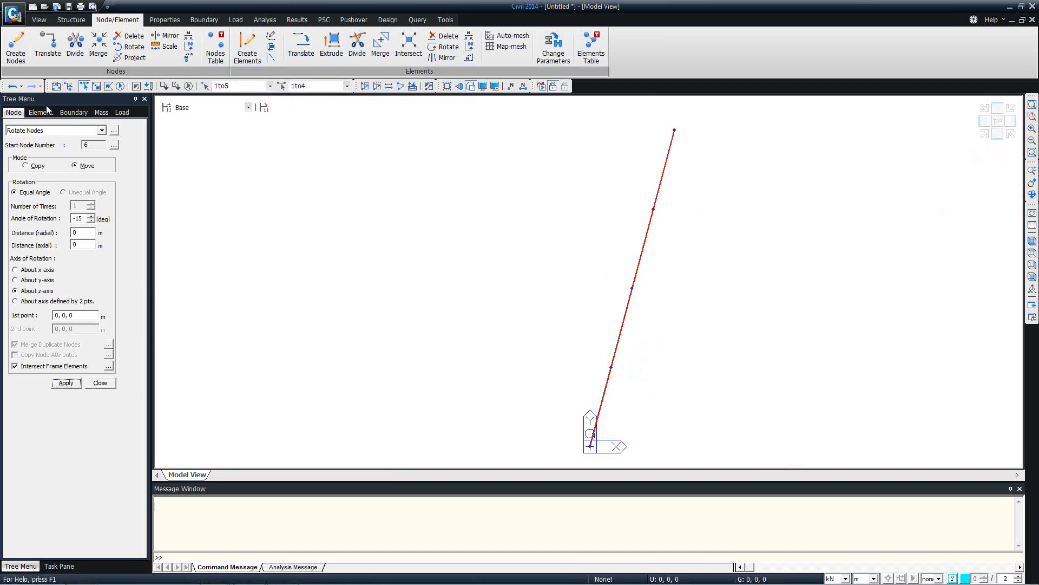
# Extrude each node of the skewed line 40 m along x into beam elements
pyautogui.click(46, 112)
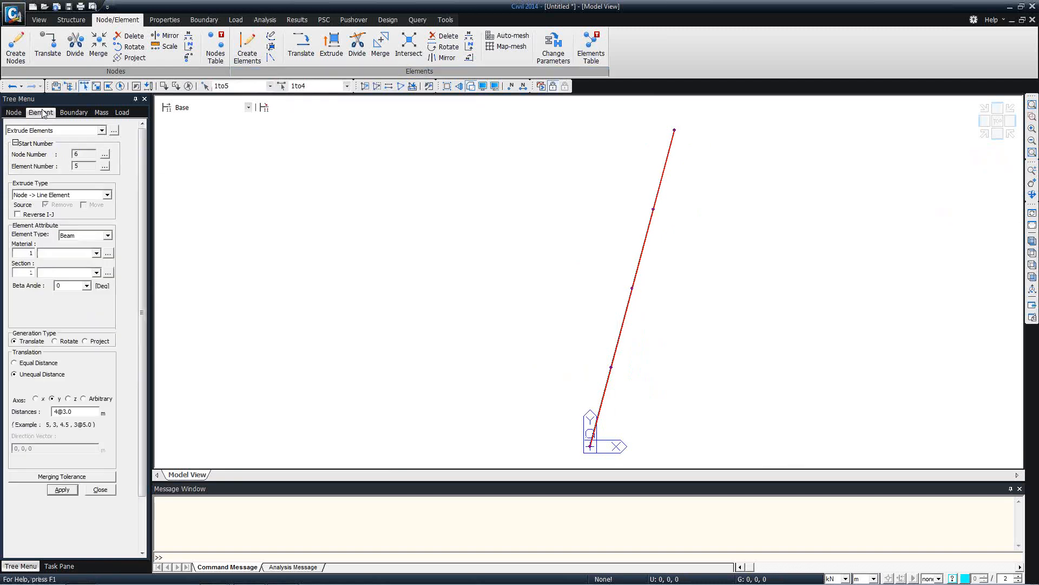
pyautogui.click(36, 399)
pyautogui.moveTo(76, 412); pyautogui.dragTo(57, 413)
pyautogui.write('40')
pyautogui.click(63, 490)
# Fit the model in view and window-select the skewed line of elements
pyautogui.click(1033, 253)
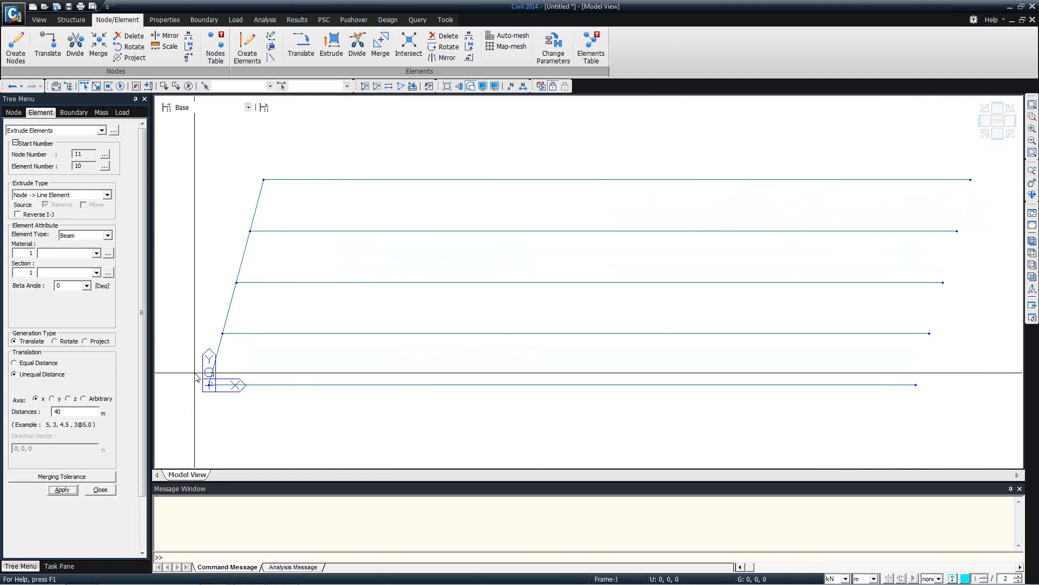
pyautogui.moveTo(197, 378)
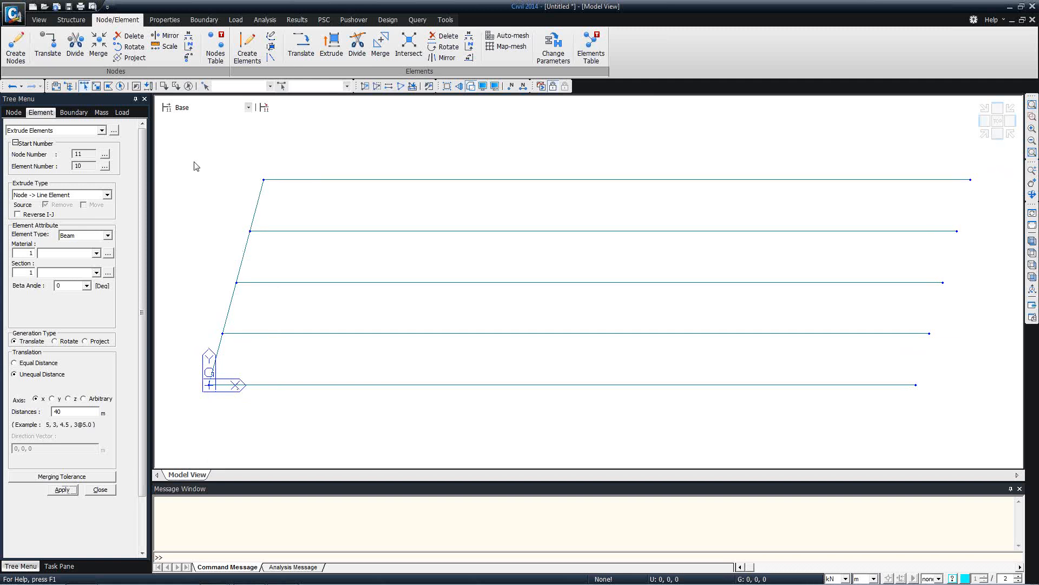
pyautogui.moveTo(186, 154); pyautogui.dragTo(321, 432)
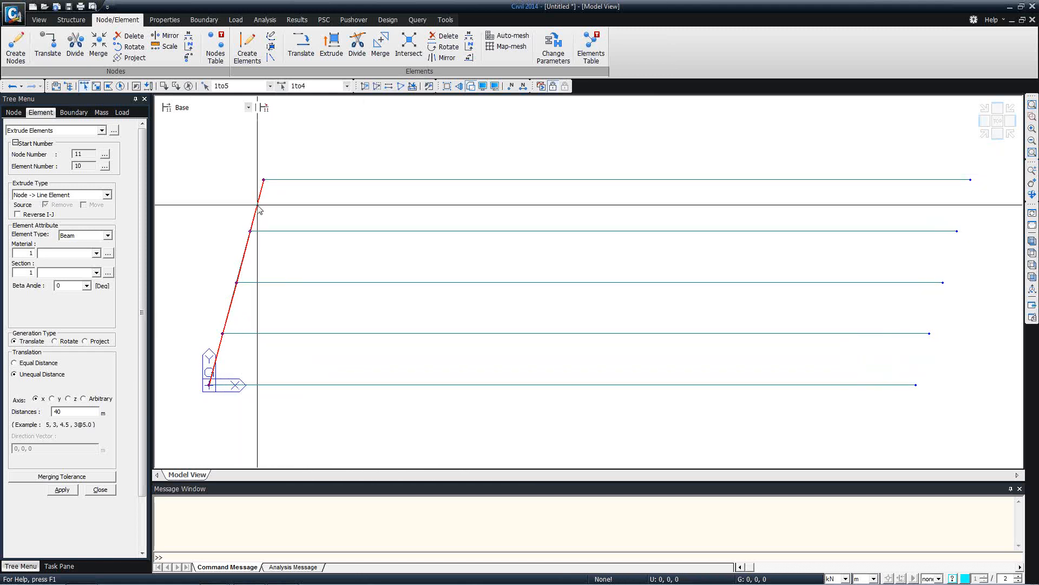
pyautogui.click(301, 46)
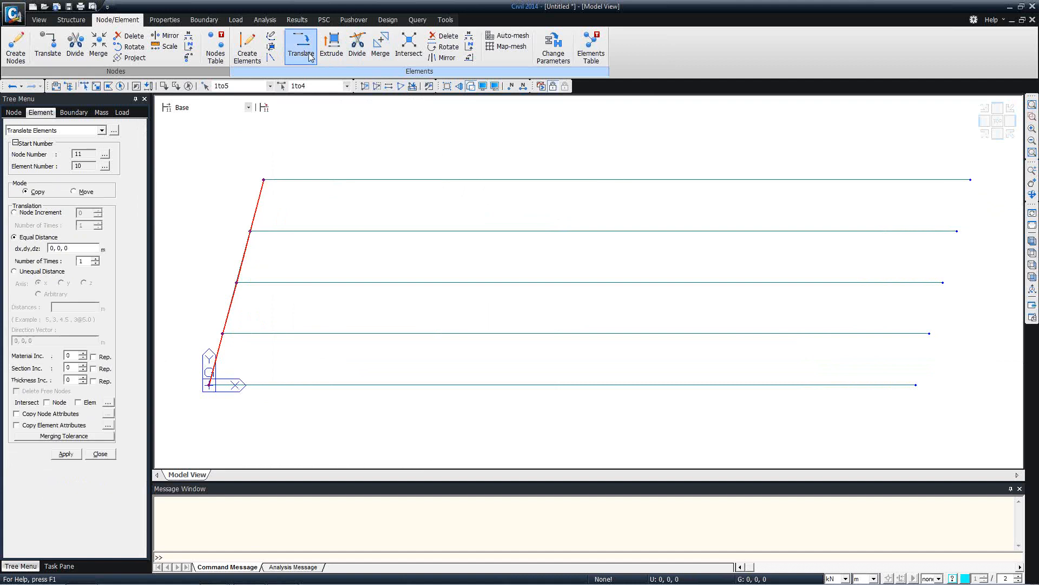
# Copy the skewed line 20 times at 40/20 m along x, intersecting nodes and elements
pyautogui.click(57, 249)
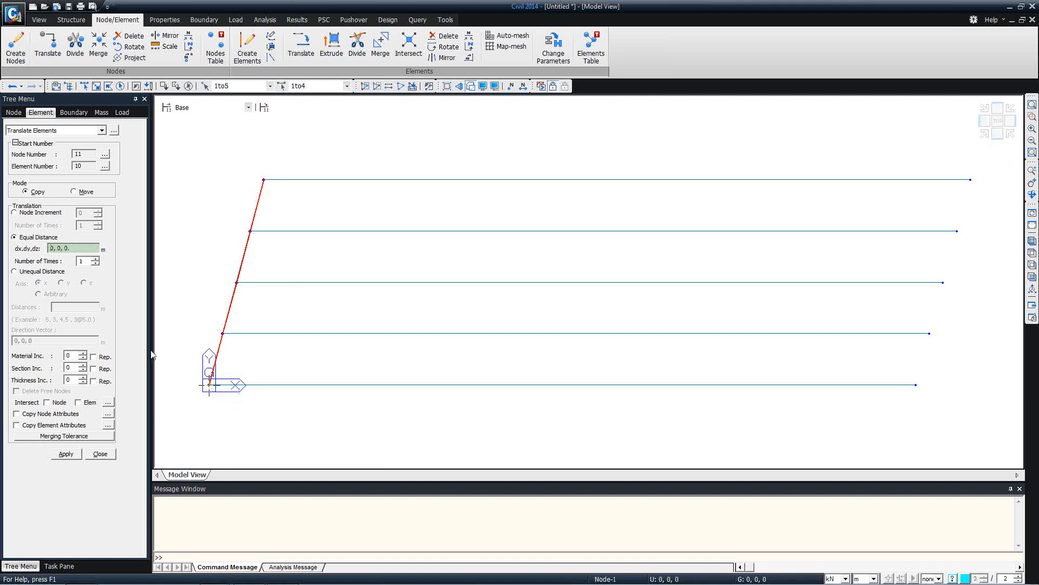
pyautogui.click(210, 386)
pyautogui.click(929, 400)
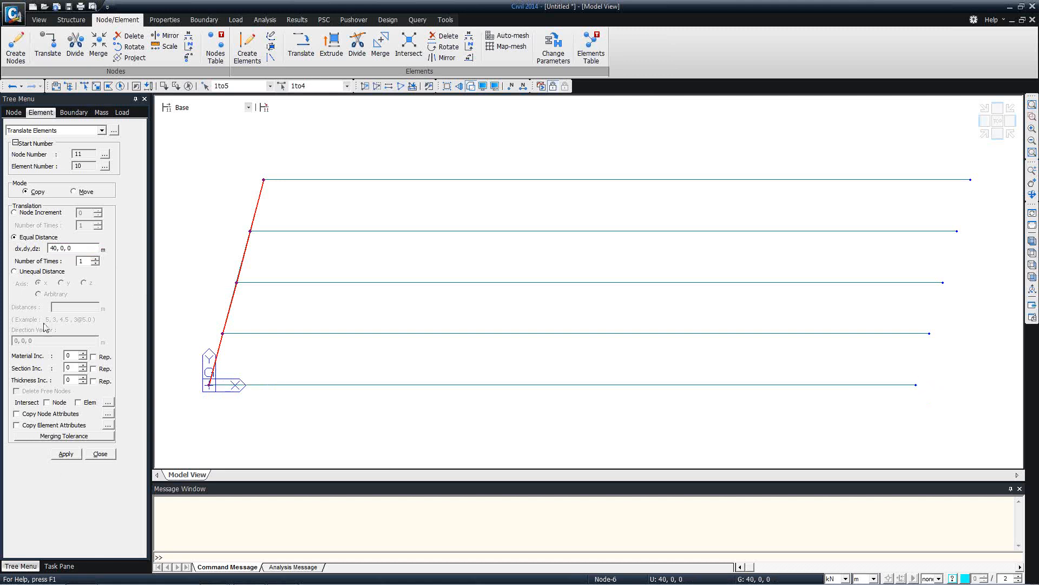
pyautogui.click(56, 249)
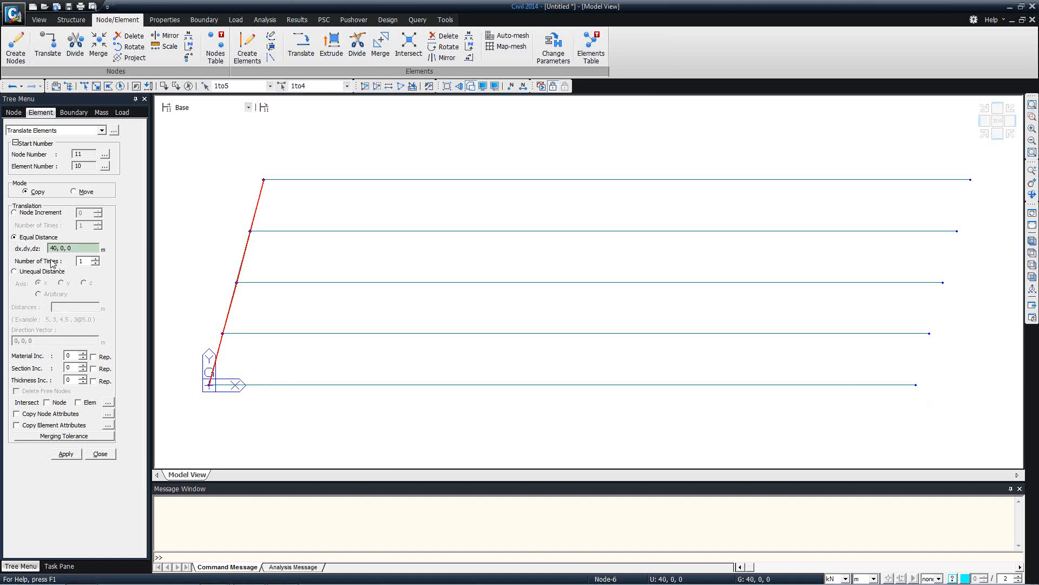
pyautogui.click(57, 248)
pyautogui.click(48, 402)
pyautogui.click(79, 402)
pyautogui.click(66, 454)
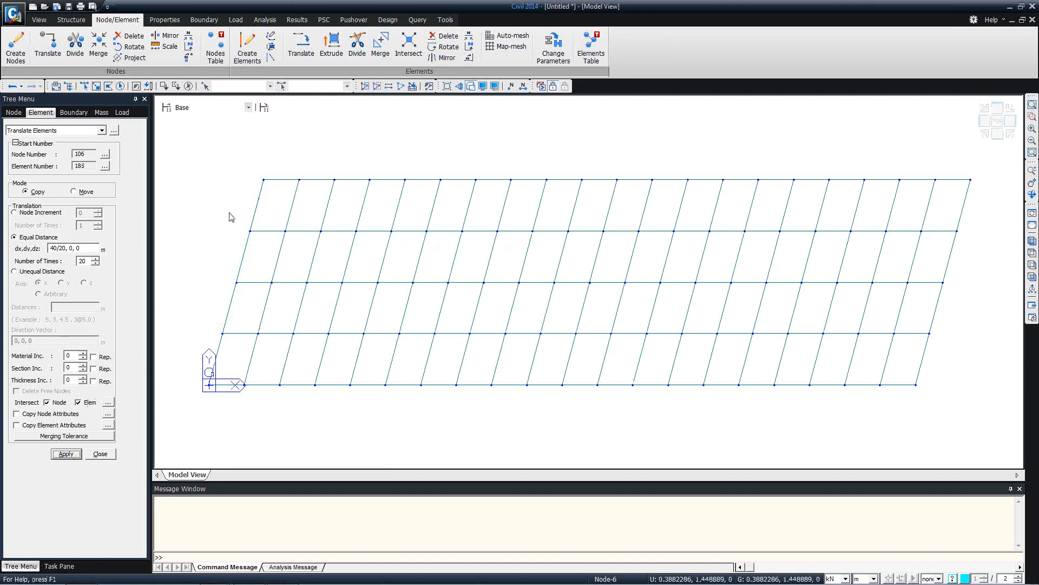
# Check the new grillage in 3D, then polygon-select the left skewed edge line
pyautogui.keyDown('ctrl'); pyautogui.moveTo(536, 309); pyautogui.dragTo(529, 249, button='middle'); pyautogui.keyUp('ctrl')
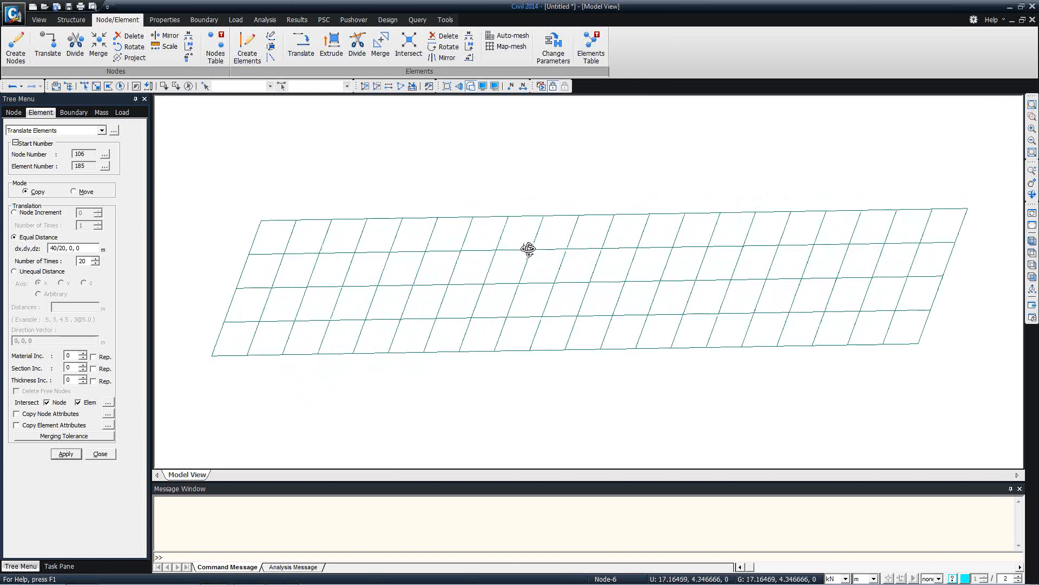
pyautogui.click(997, 120)
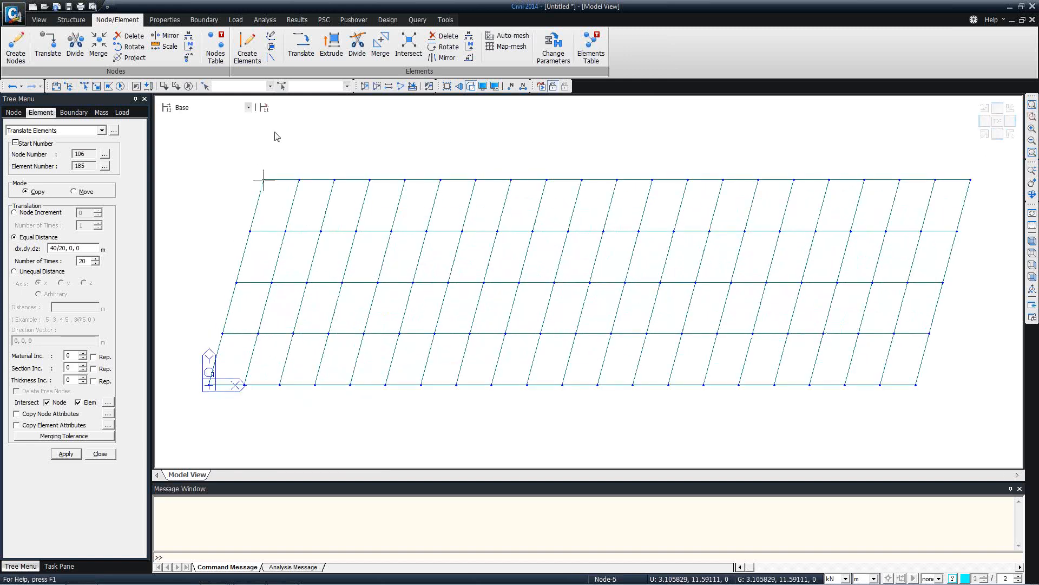
pyautogui.click(85, 86)
pyautogui.moveTo(176, 157); pyautogui.dragTo(208, 211)
pyautogui.click(110, 88)
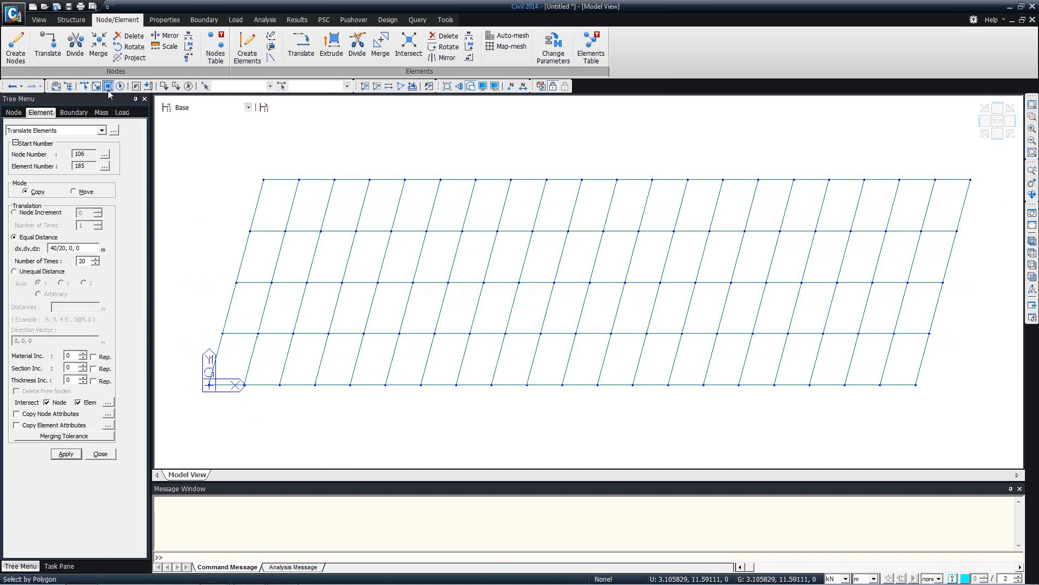
pyautogui.click(231, 157)
pyautogui.click(282, 166)
pyautogui.click(220, 406)
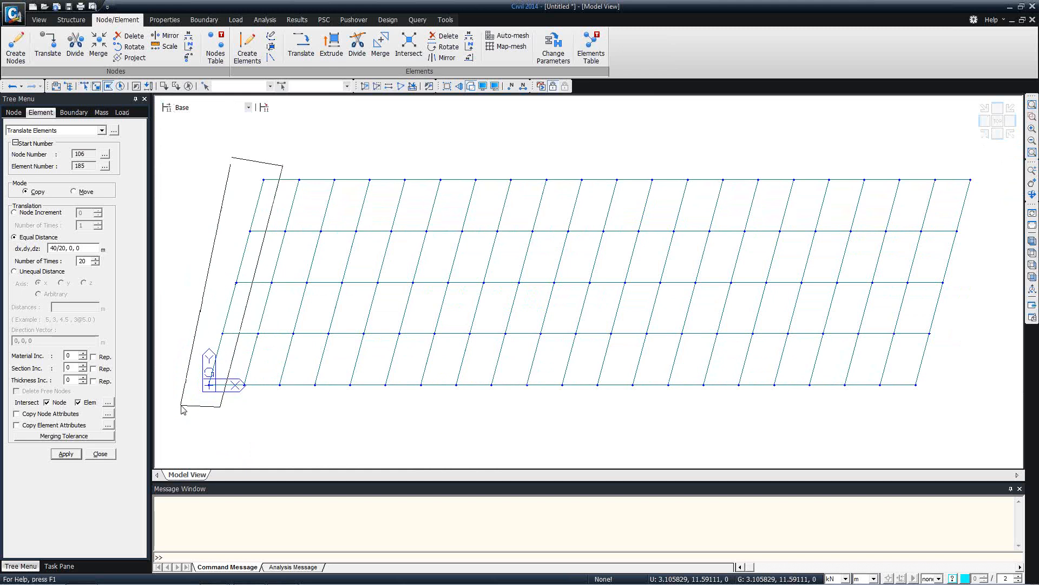
pyautogui.doubleClick(182, 410)
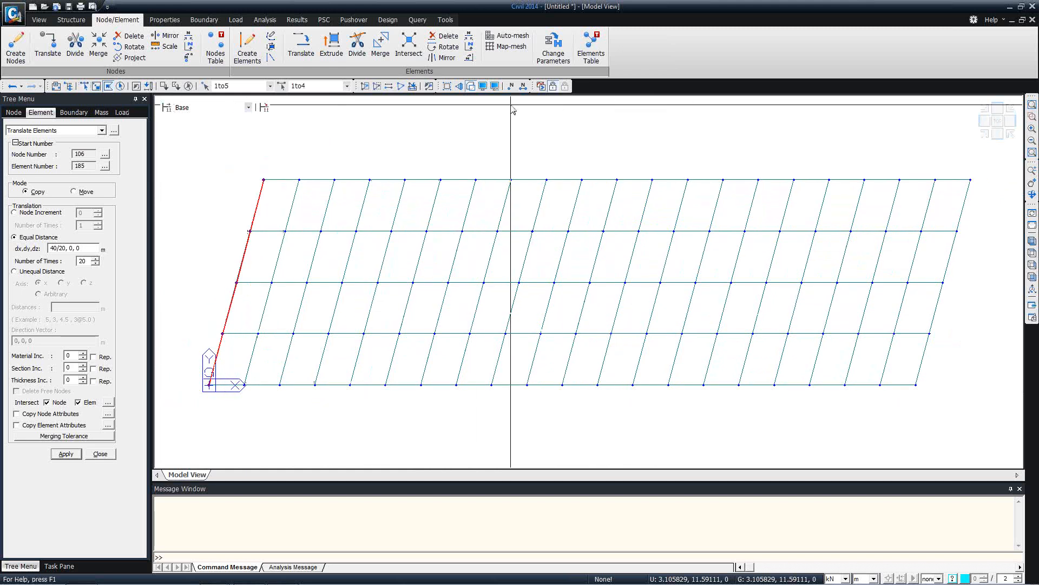
# Extrude the left edge line into plate elements, offset 0,0,-1 repeated 4 times
pyautogui.click(57, 130)
pyautogui.click(52, 182)
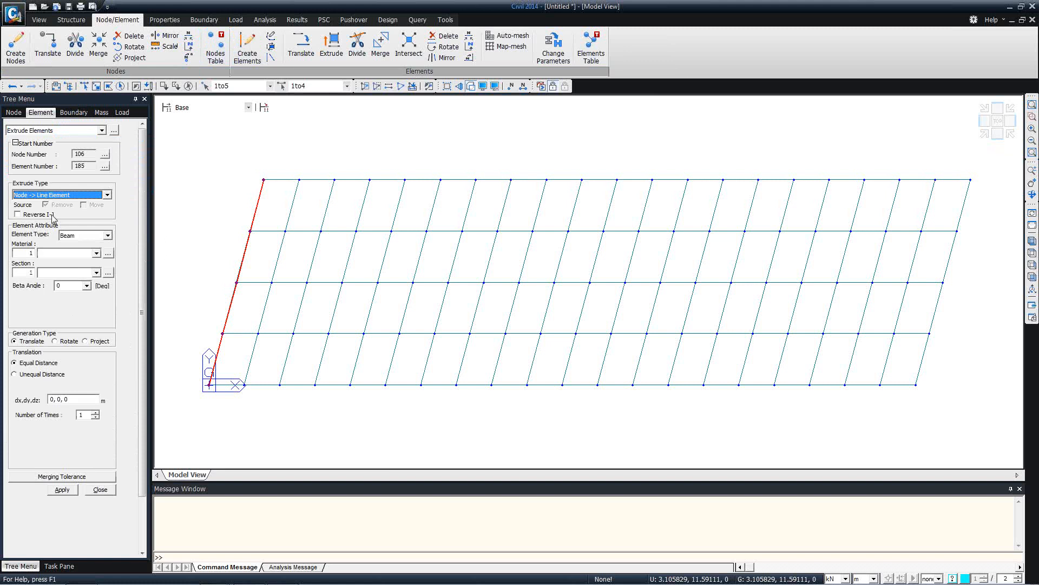
pyautogui.click(60, 195)
pyautogui.click(67, 208)
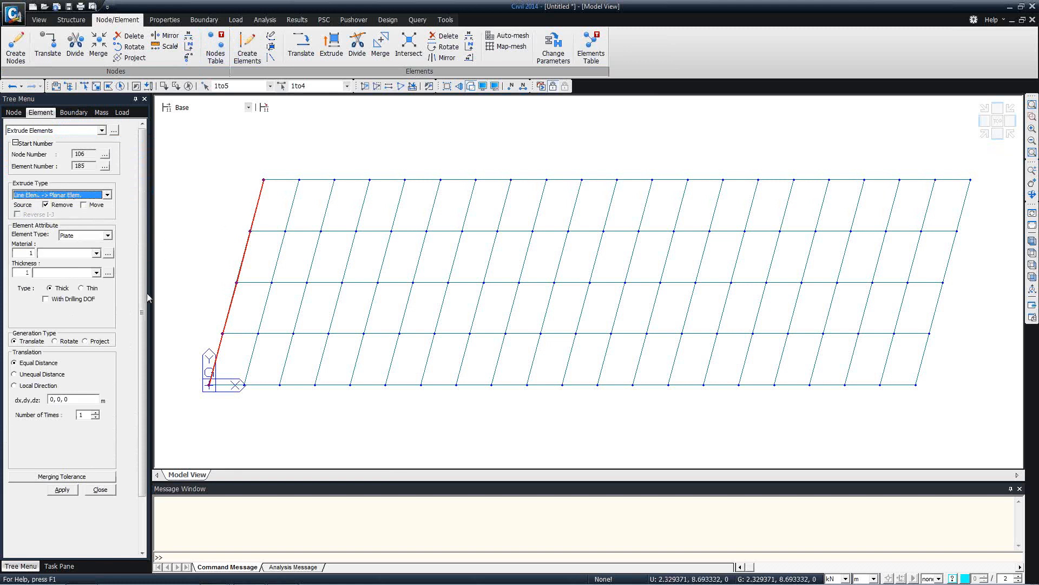
pyautogui.doubleClick(65, 400)
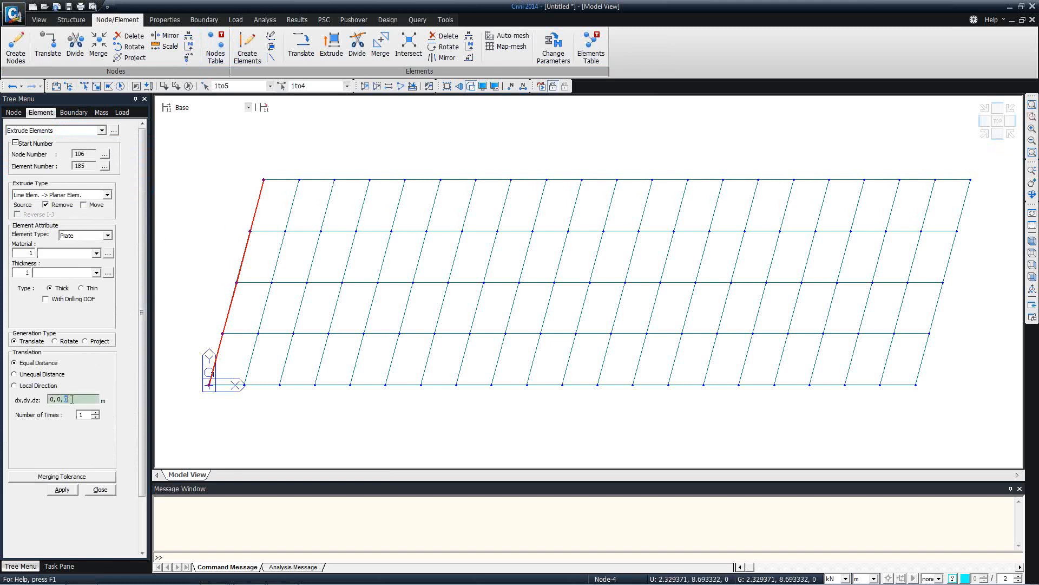
pyautogui.write('-1')
pyautogui.click(62, 489)
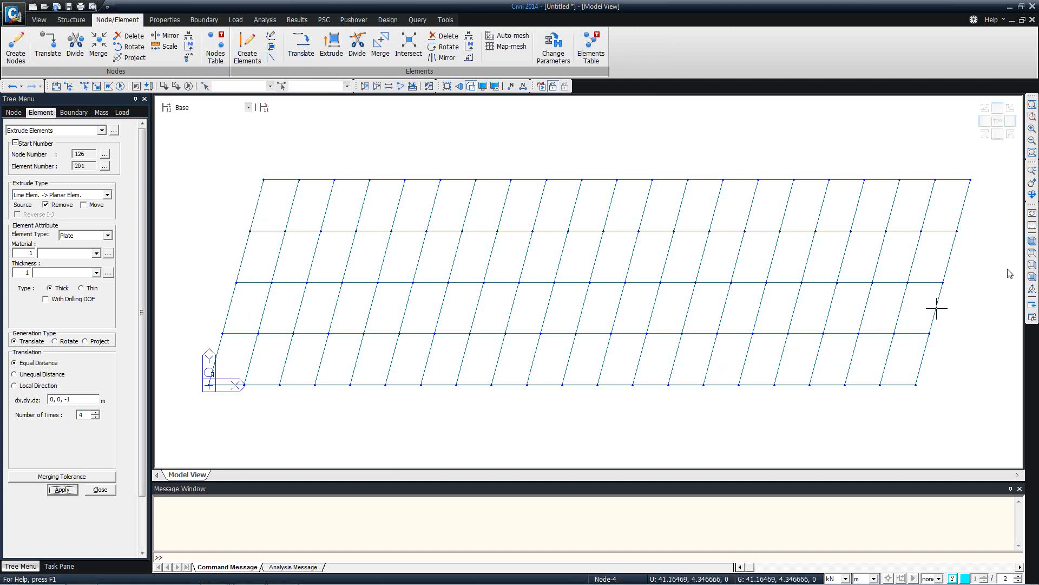
pyautogui.click(1031, 242)
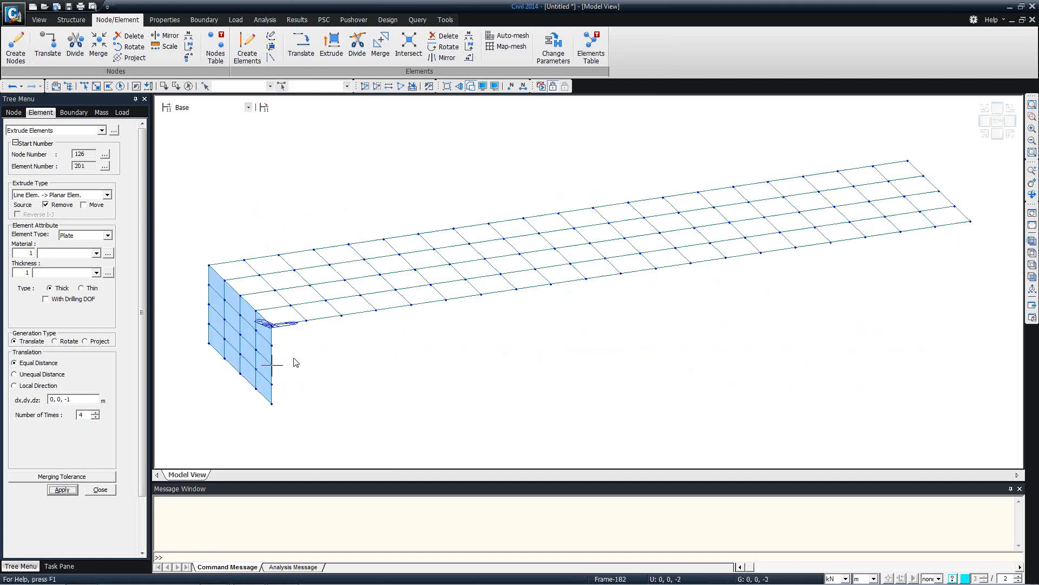
pyautogui.moveTo(295, 361)
pyautogui.keyDown('ctrl'); pyautogui.mouseDown(button='middle')
pyautogui.moveTo(275, 358)
pyautogui.moveTo(283, 355)
pyautogui.mouseUp(button='middle'); pyautogui.keyUp('ctrl')
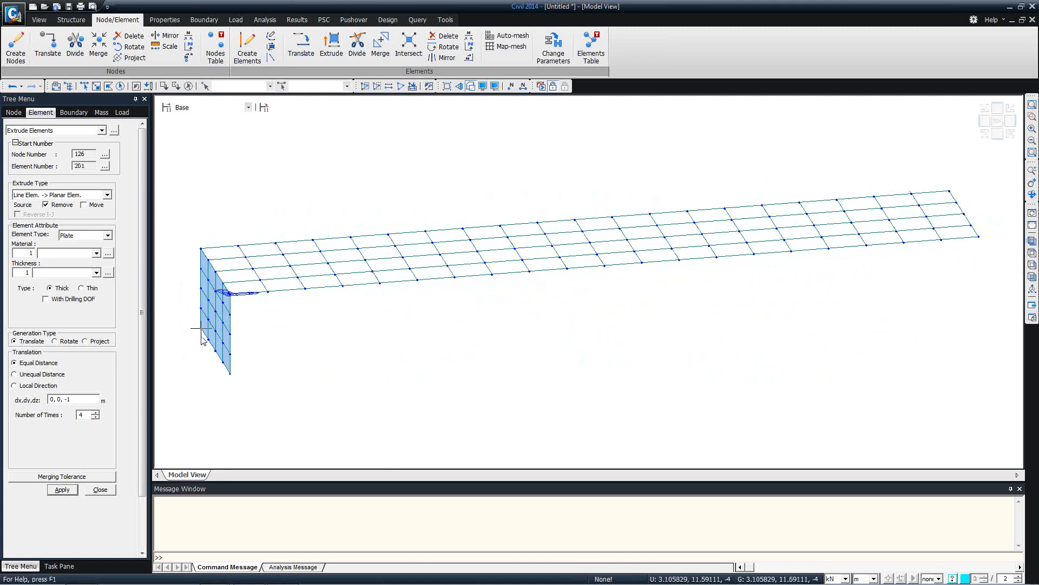
pyautogui.click(1027, 277)
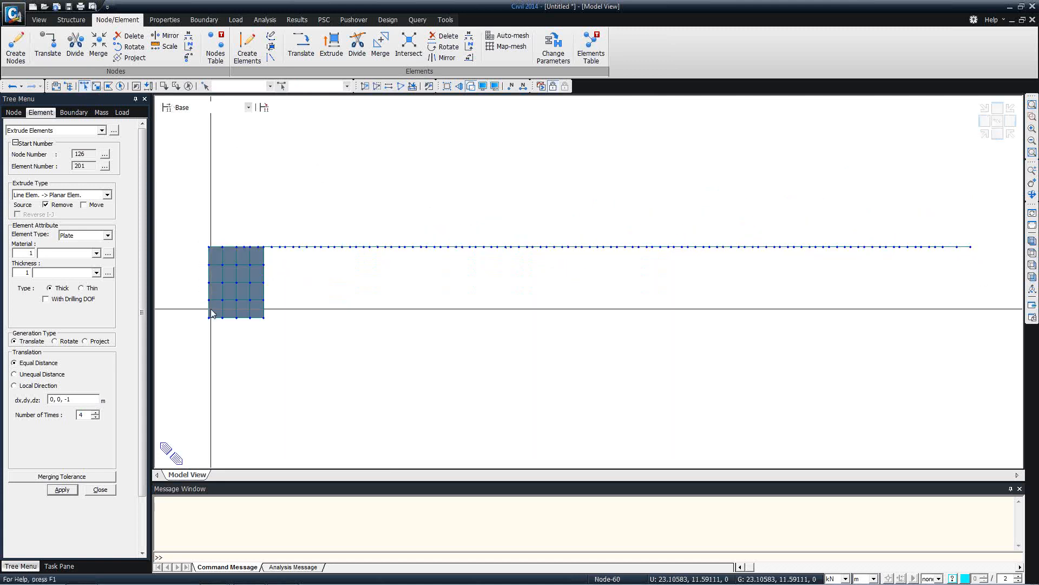
# Extrude the wall's bottom nodes into beam piles, 0,0,-1 repeated 20 times, then close the panel
pyautogui.moveTo(200, 310); pyautogui.dragTo(343, 350)
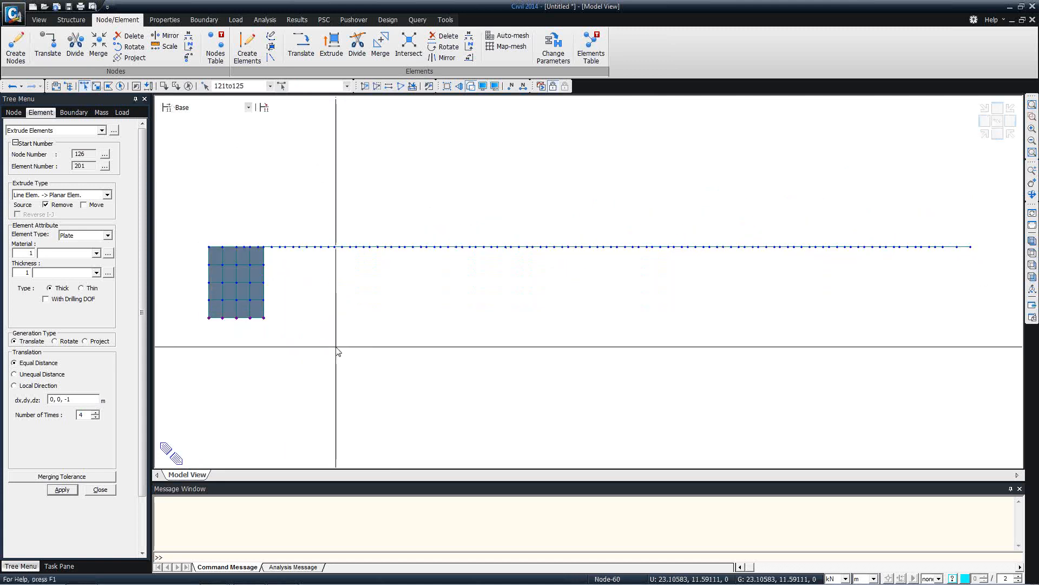
pyautogui.click(47, 195)
pyautogui.click(43, 204)
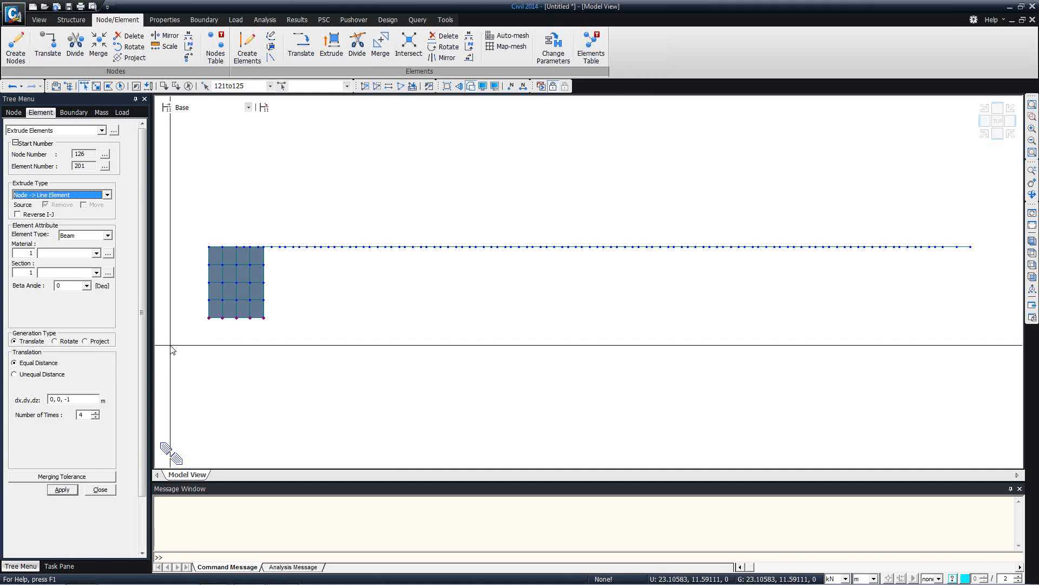
pyautogui.moveTo(87, 415); pyautogui.dragTo(55, 415)
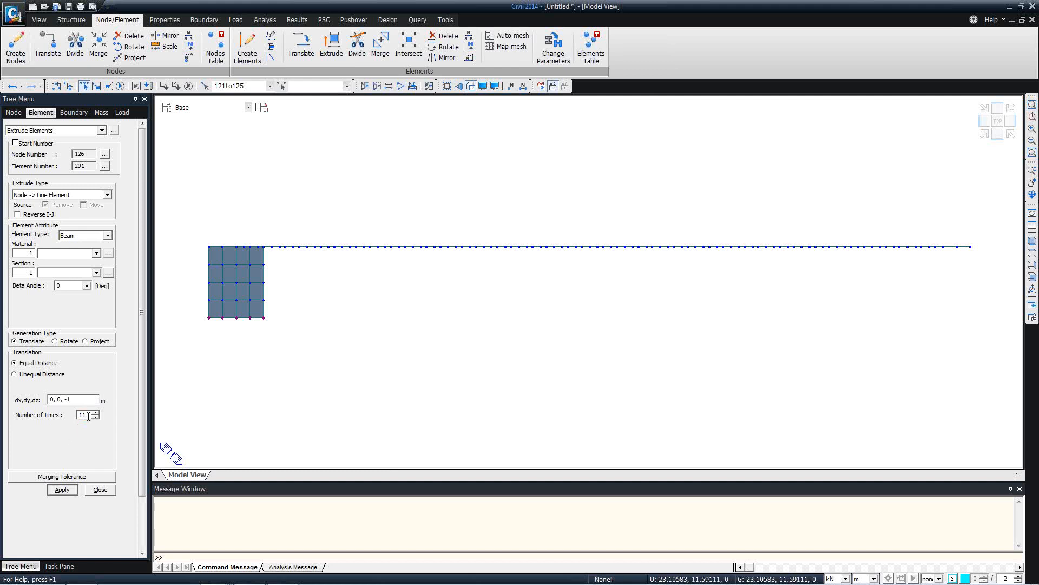
pyautogui.moveTo(88, 415); pyautogui.dragTo(72, 419)
pyautogui.write('20')
pyautogui.click(63, 490)
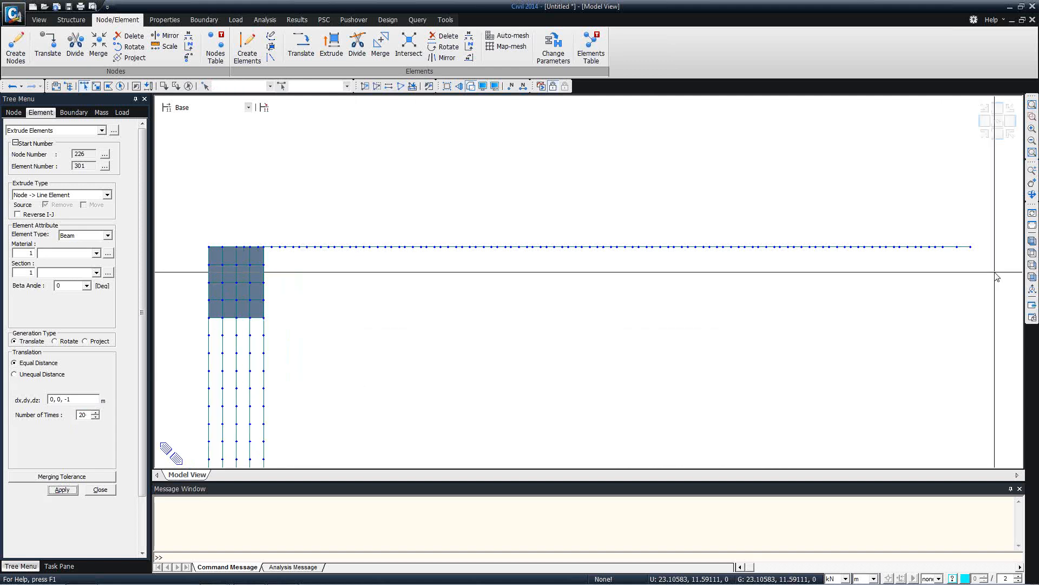
pyautogui.click(1033, 241)
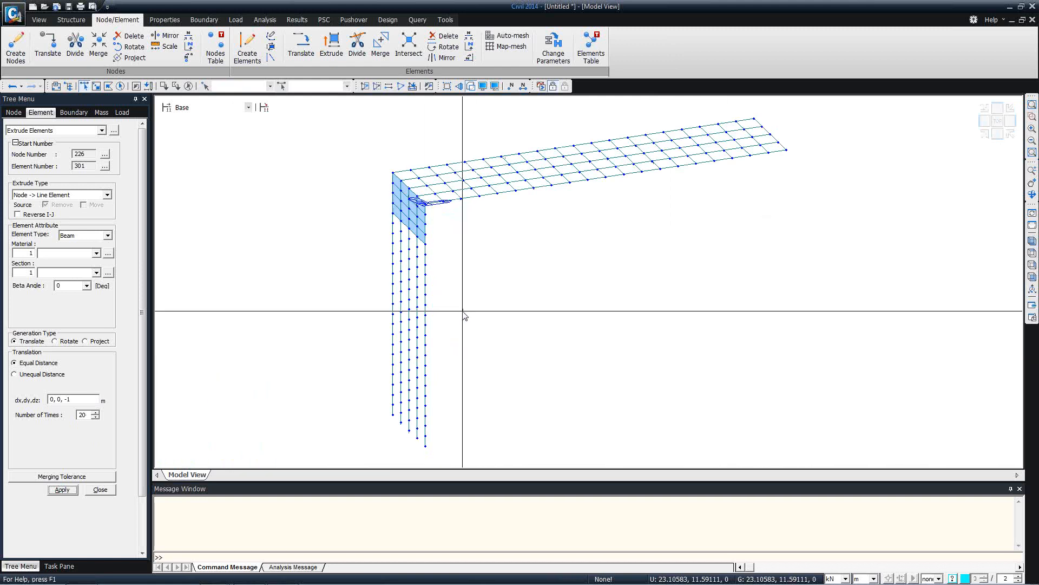
pyautogui.moveTo(464, 316)
pyautogui.keyDown('ctrl'); pyautogui.mouseDown(button='middle')
pyautogui.moveTo(432, 295)
pyautogui.moveTo(420, 302)
pyautogui.moveTo(472, 304)
pyautogui.mouseUp(button='middle'); pyautogui.keyUp('ctrl')
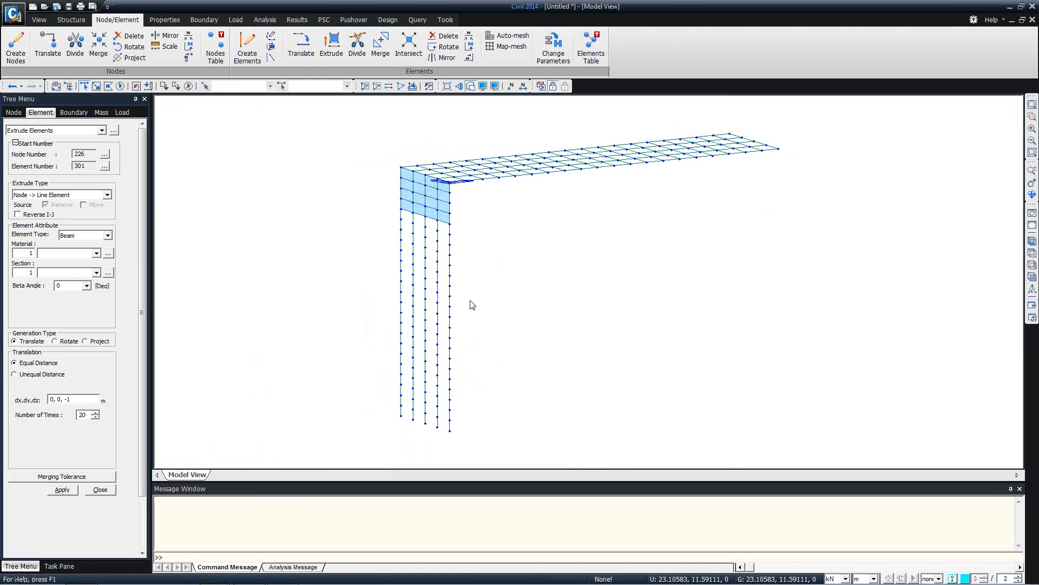
pyautogui.click(100, 489)
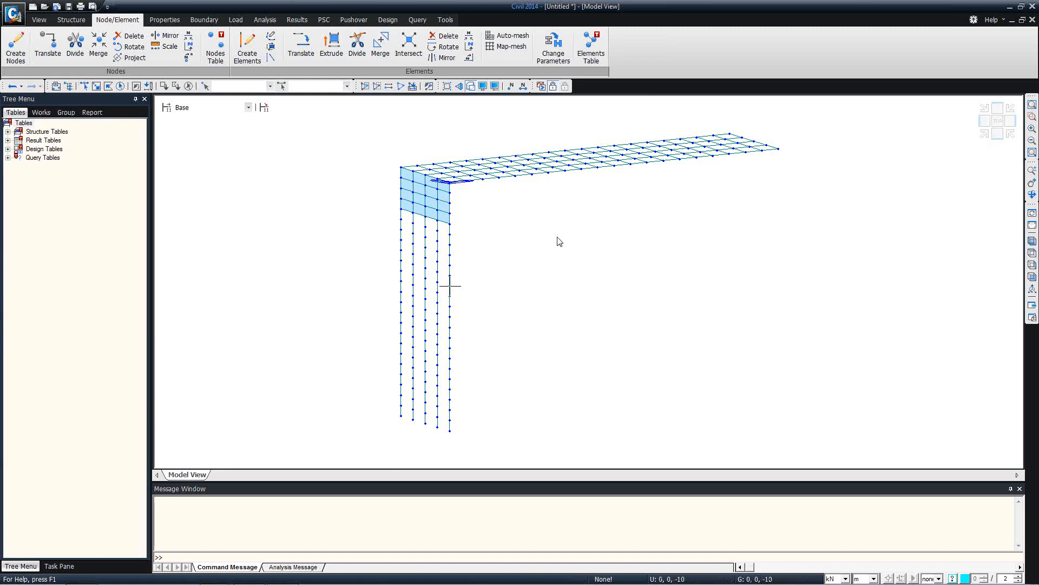
# Show the Works tree summary and open the empty Material Properties dialog
pyautogui.click(41, 112)
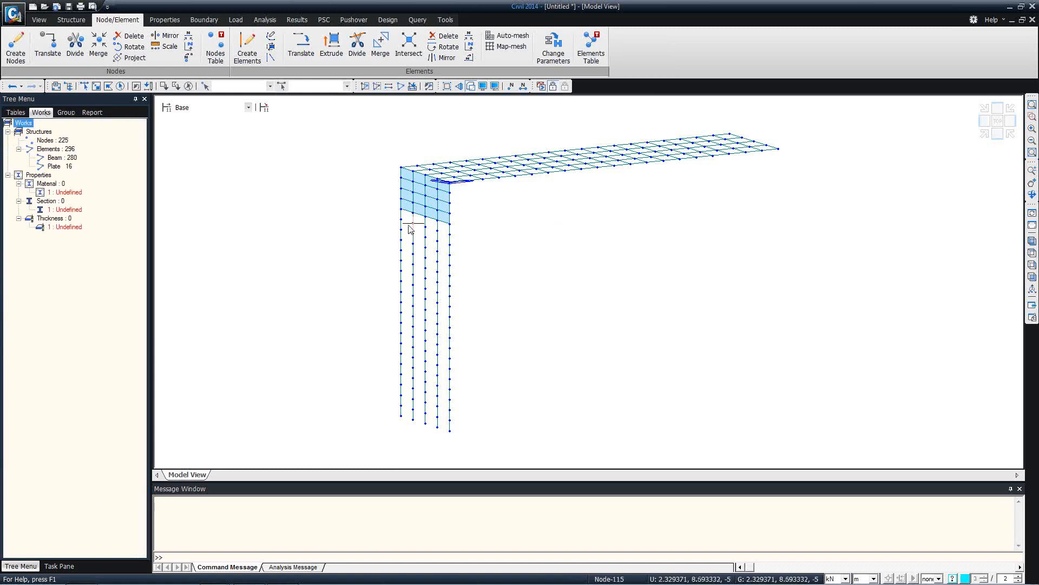
pyautogui.moveTo(410, 229)
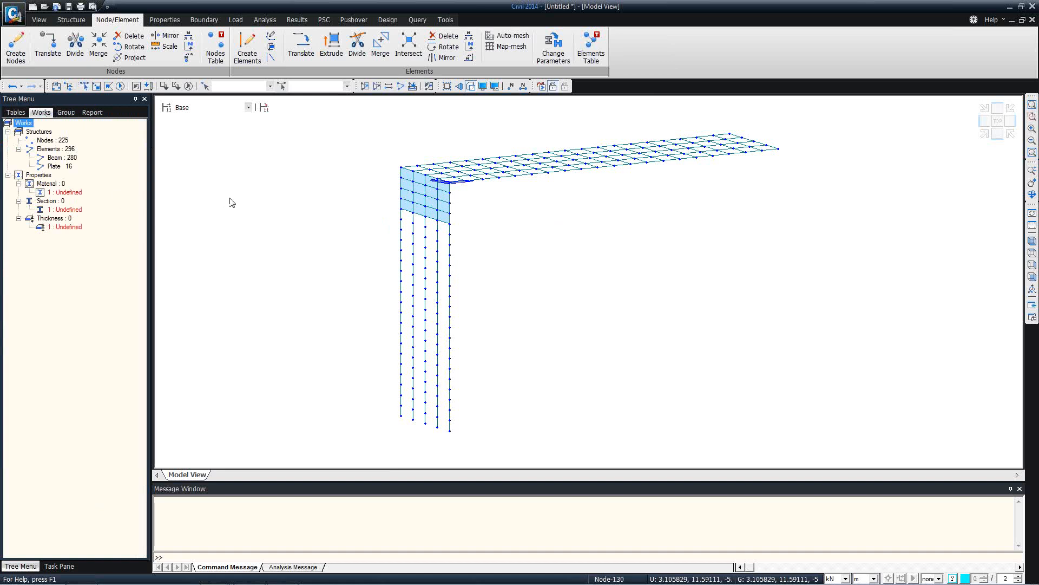
pyautogui.click(162, 20)
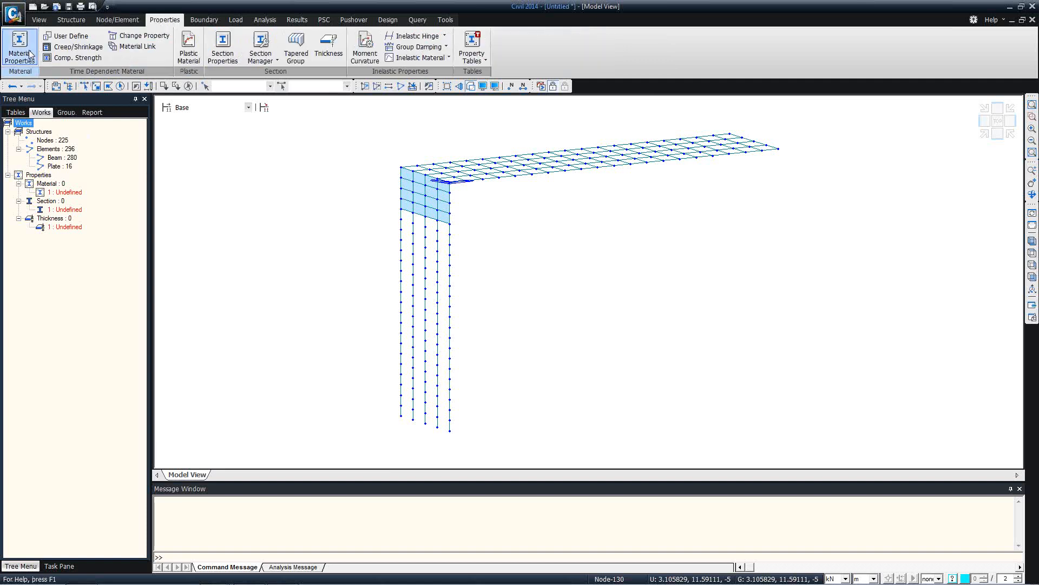
pyautogui.click(17, 47)
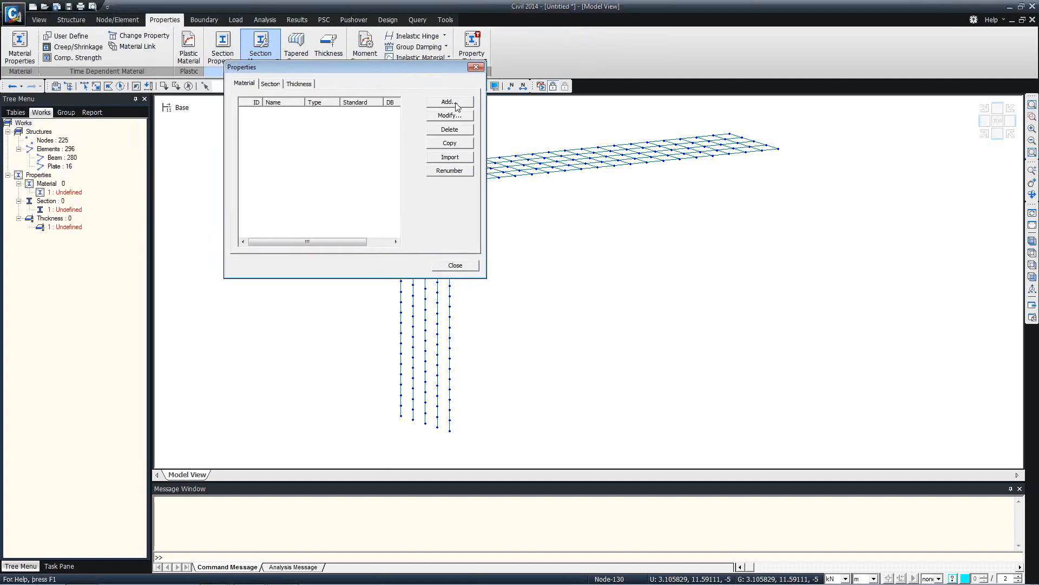
# Add an SRC material named 'composite' with S355 steel and C40/50 concrete
pyautogui.click(448, 102)
pyautogui.click(598, 65)
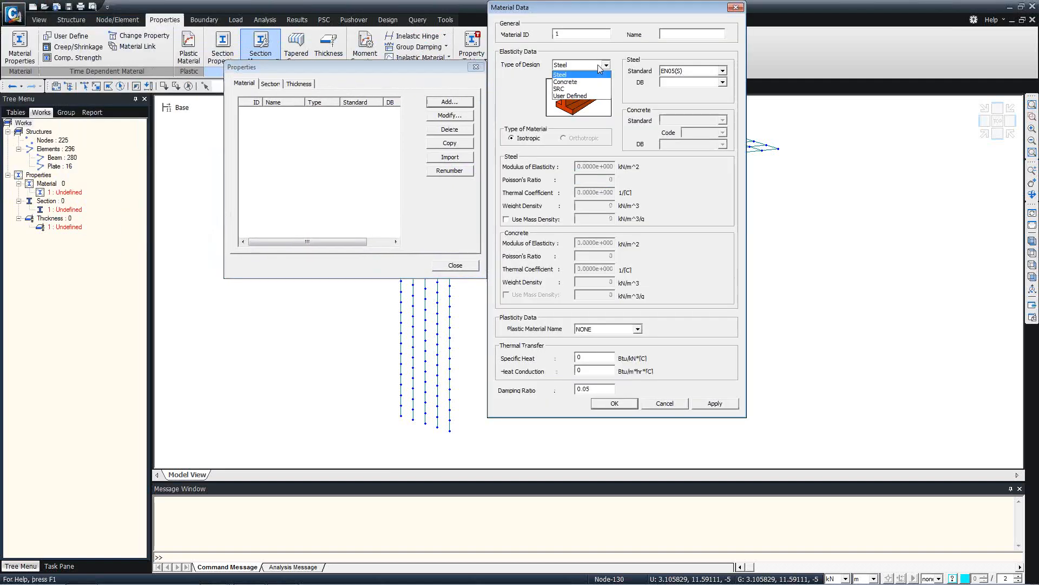
pyautogui.click(573, 90)
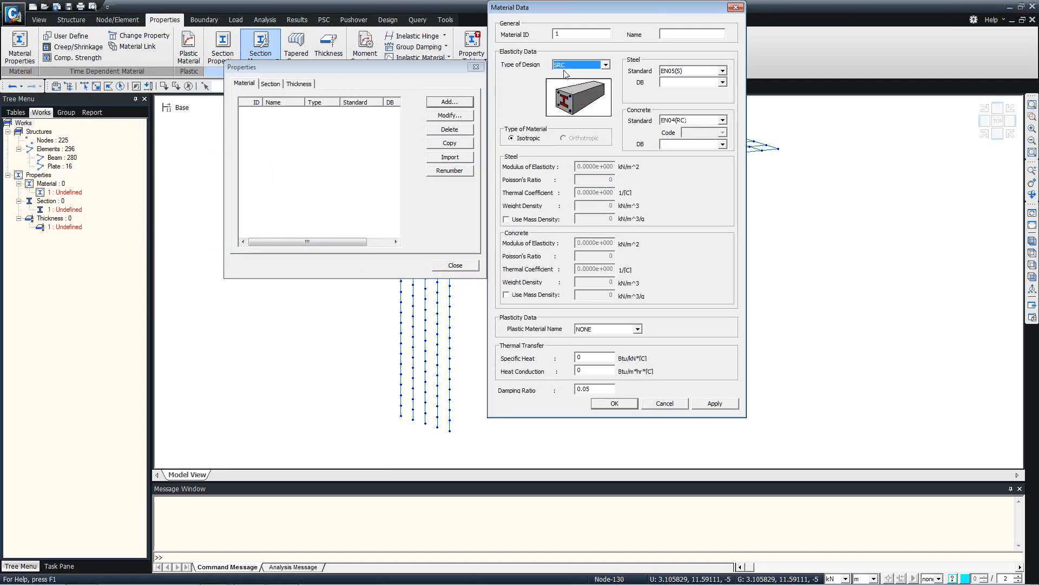
pyautogui.click(722, 82)
pyautogui.click(689, 106)
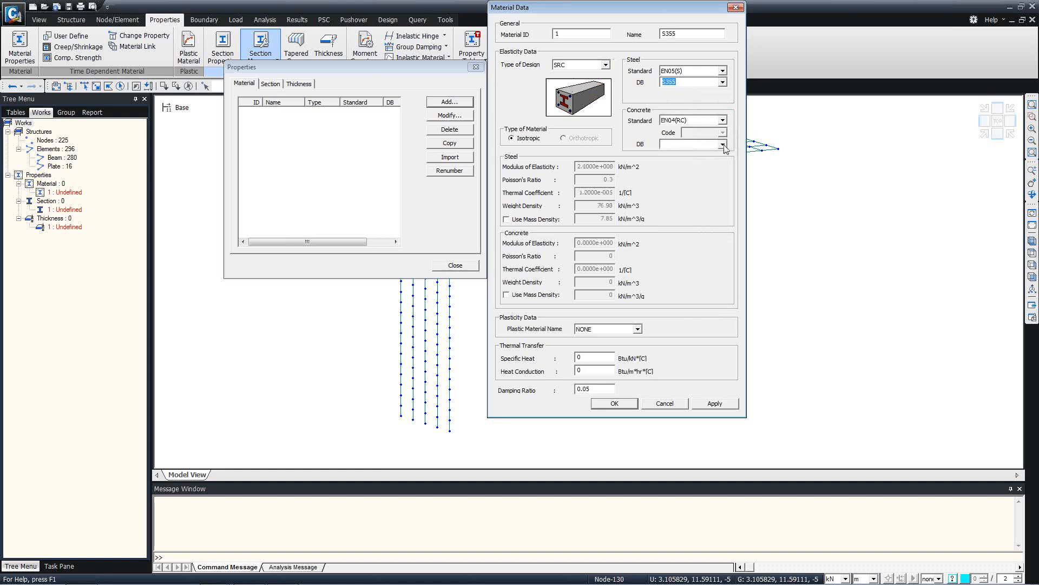
pyautogui.click(723, 144)
pyautogui.click(696, 196)
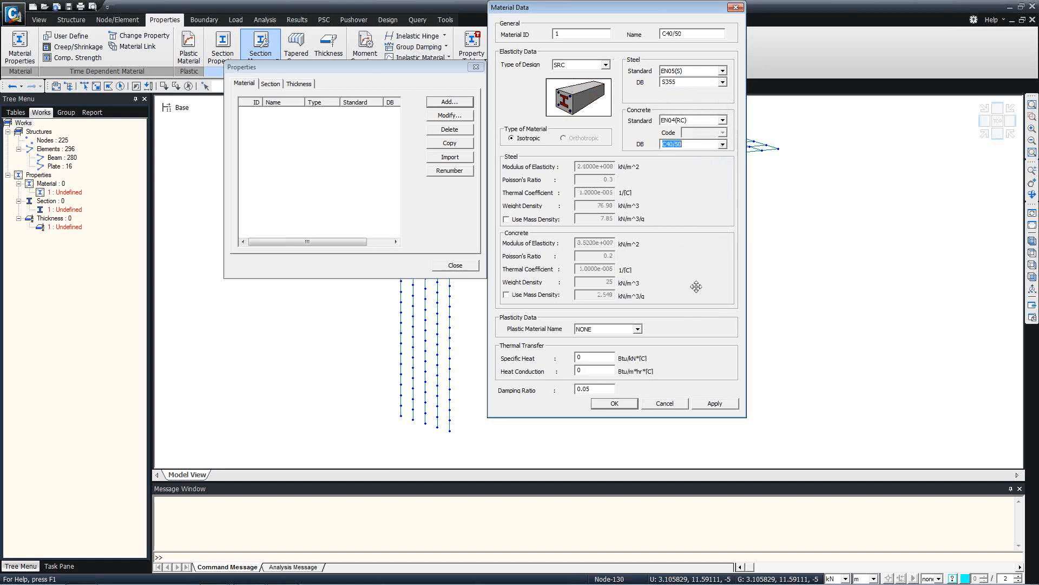
pyautogui.doubleClick(683, 30)
pyautogui.write('composite')
pyautogui.click(716, 405)
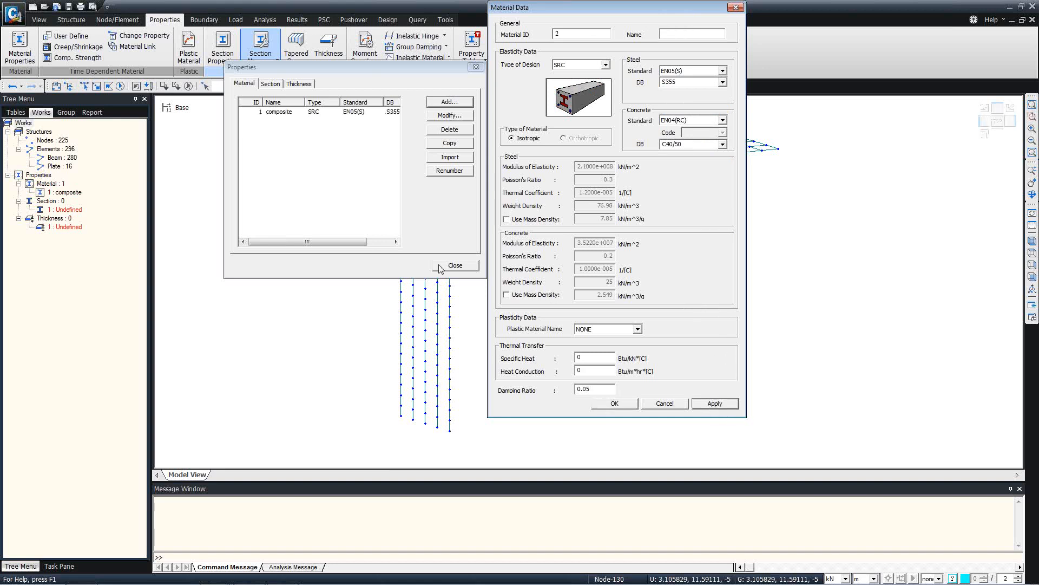
# Add a plain steel material with grade S355
pyautogui.click(606, 64)
pyautogui.click(579, 76)
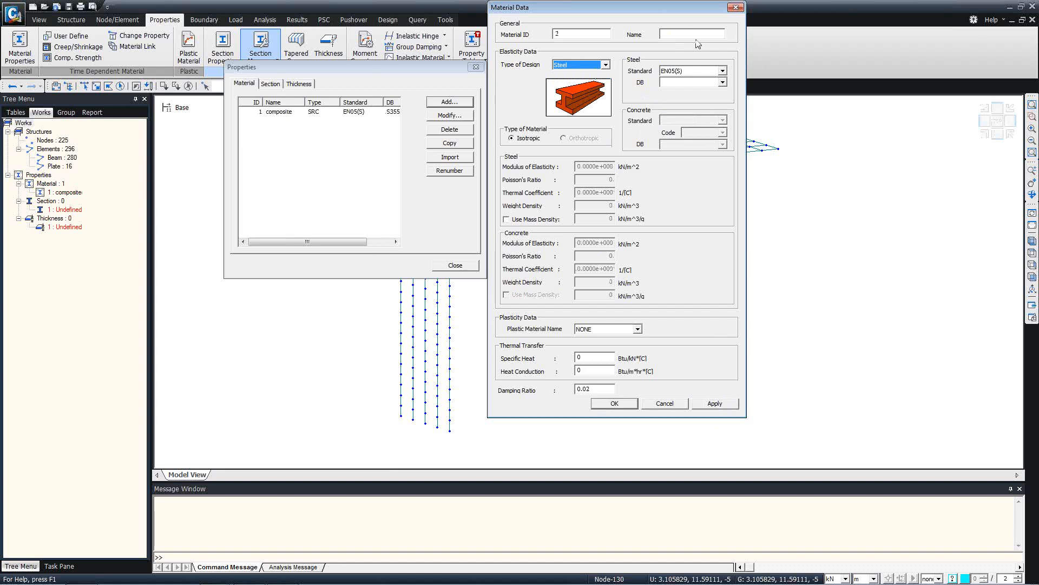
pyautogui.click(724, 82)
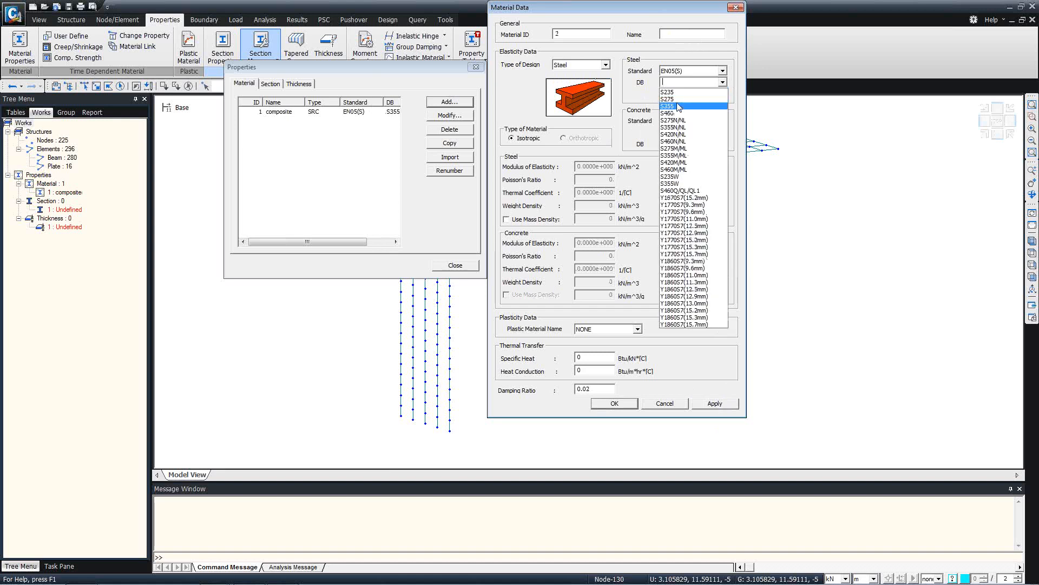
pyautogui.click(677, 103)
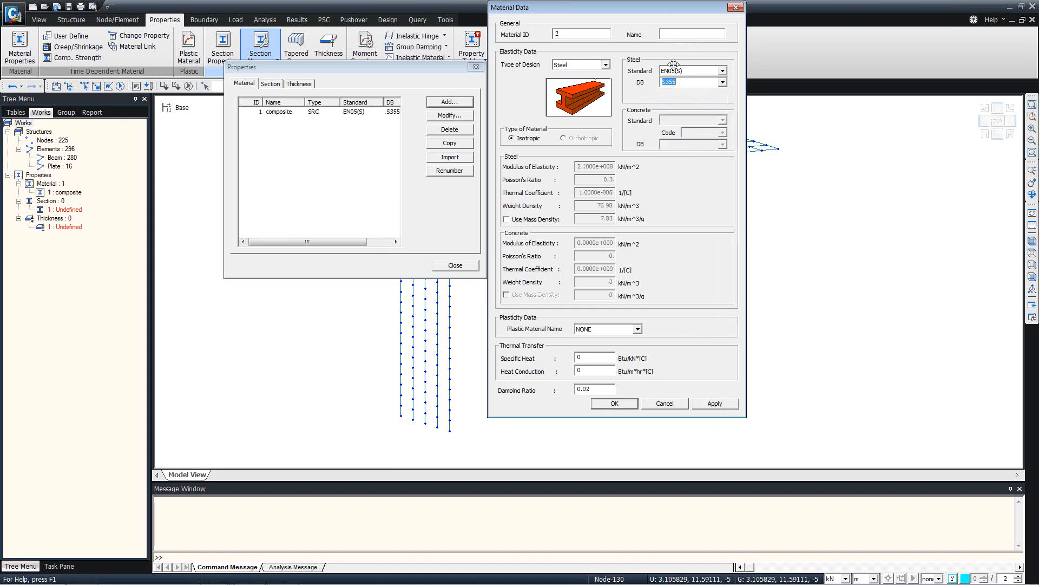
pyautogui.click(619, 404)
pyautogui.click(714, 403)
pyautogui.click(577, 66)
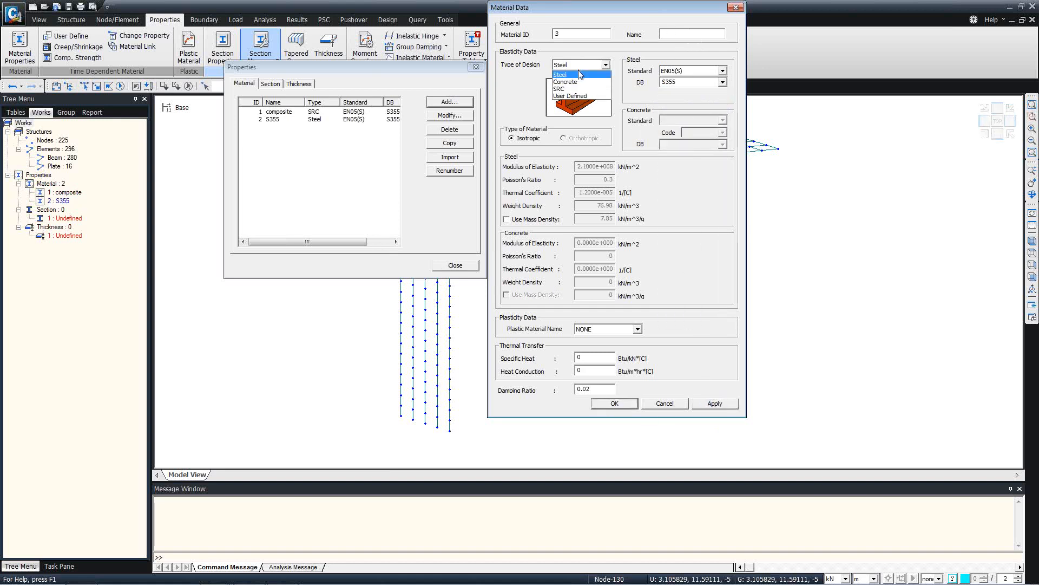
# Add a C40/50 concrete material named 'Piles'
pyautogui.click(574, 82)
pyautogui.click(723, 144)
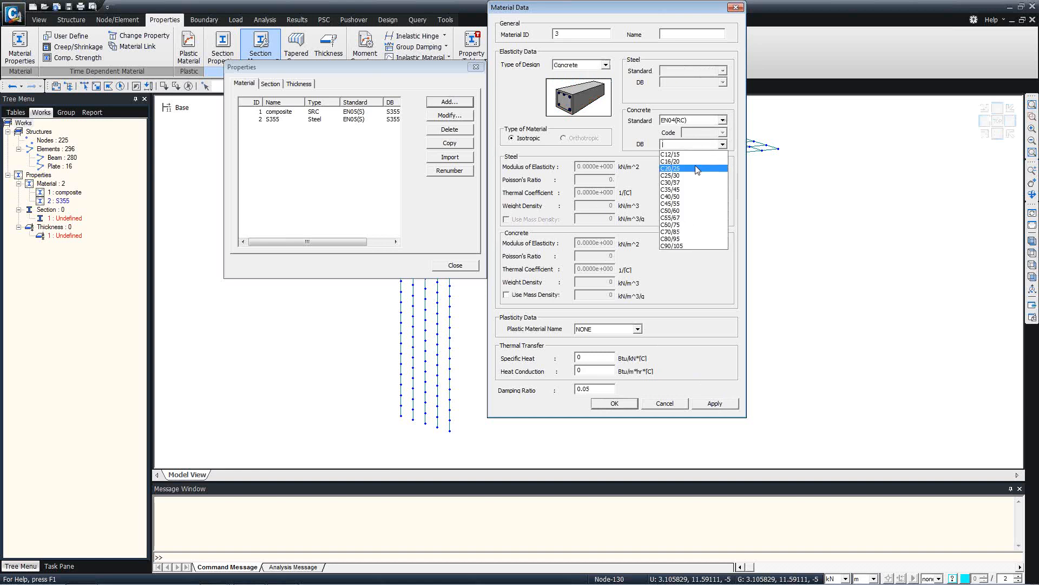
pyautogui.click(676, 197)
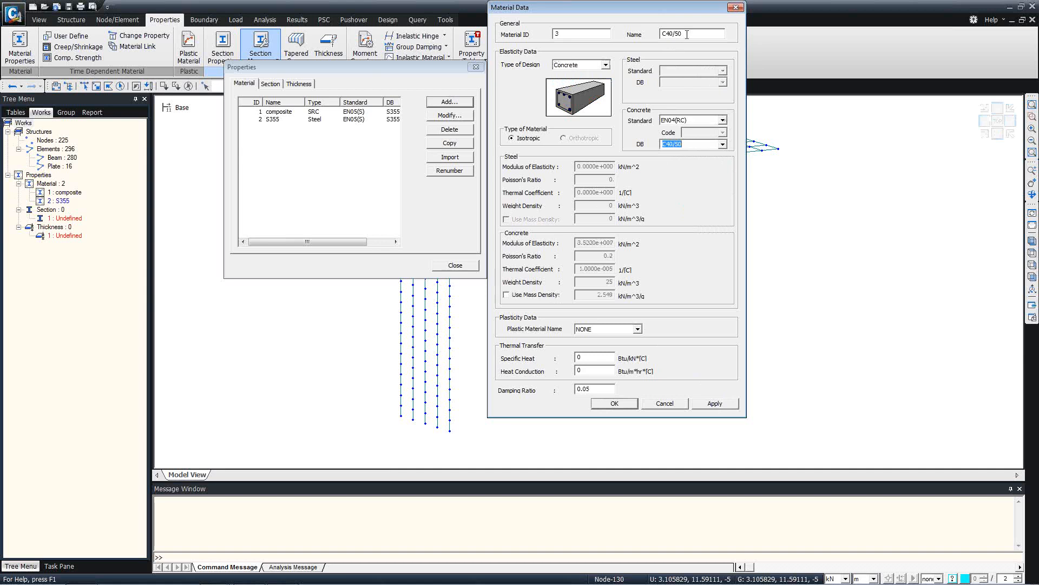
pyautogui.doubleClick(686, 35)
pyautogui.write('Piles')
pyautogui.click(719, 404)
pyautogui.click(685, 35)
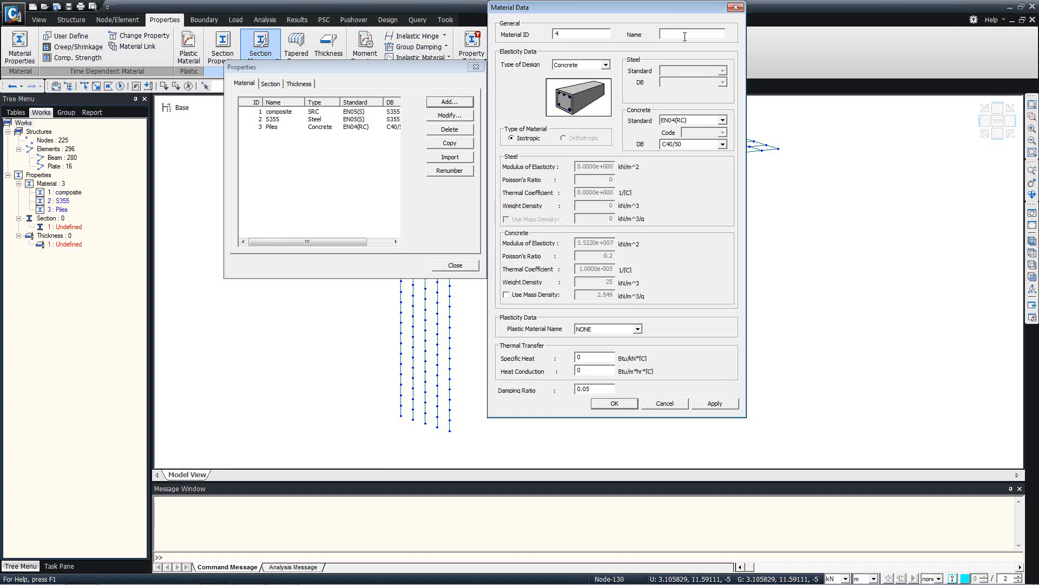
# Add concrete material 'slab transverse' from C35/45, standard None, weight density 0
pyautogui.write('slab transverse')
pyautogui.click(722, 144)
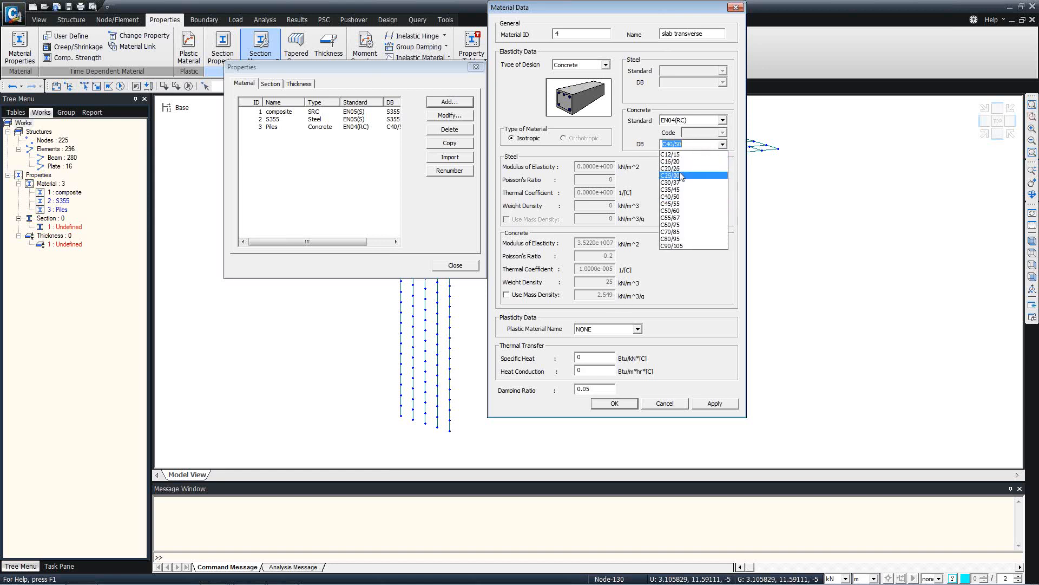
pyautogui.click(677, 189)
pyautogui.click(722, 120)
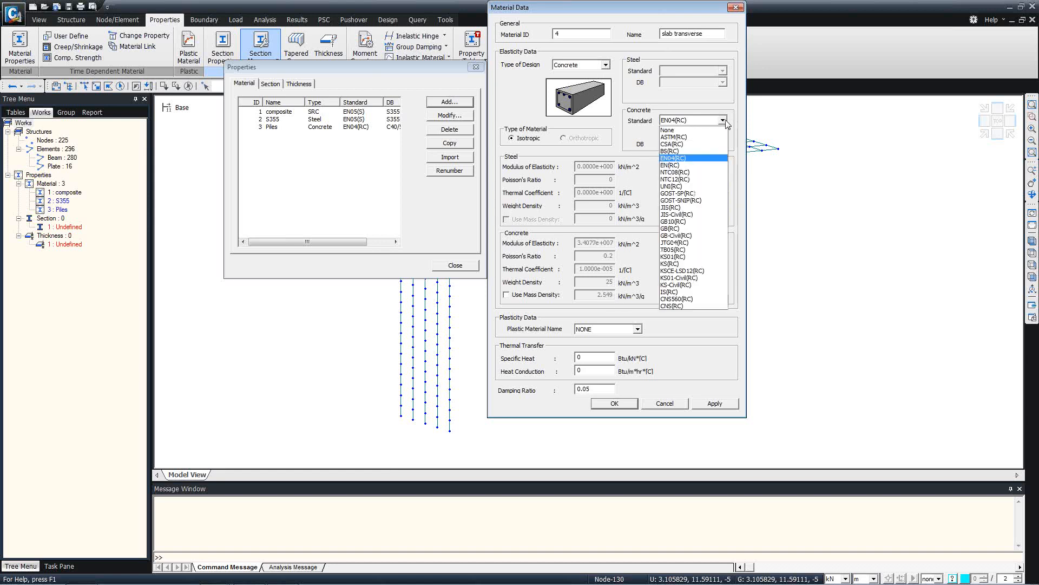
pyautogui.click(685, 130)
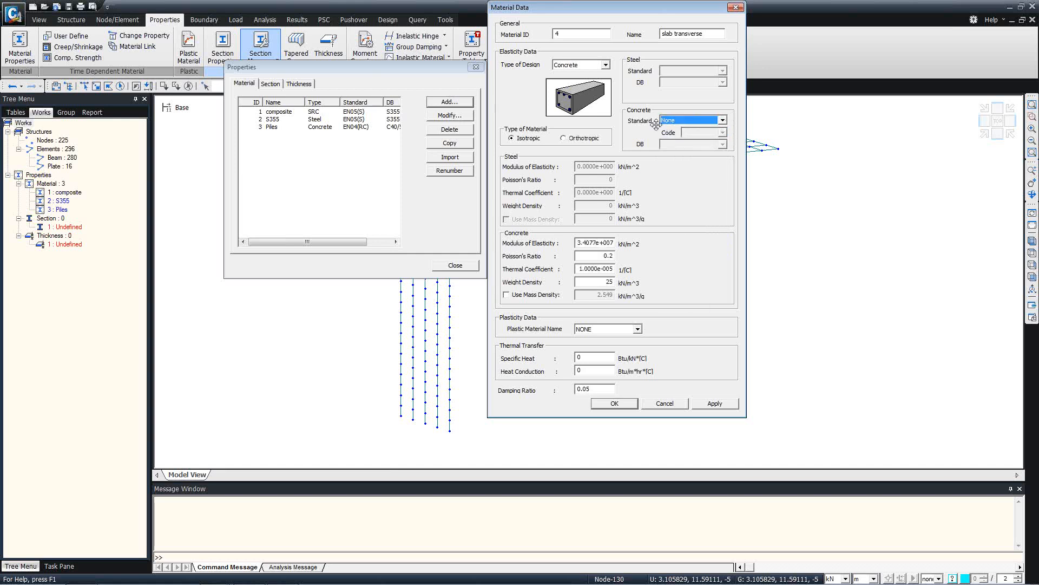
pyautogui.moveTo(600, 282); pyautogui.dragTo(627, 280)
pyautogui.write('0')
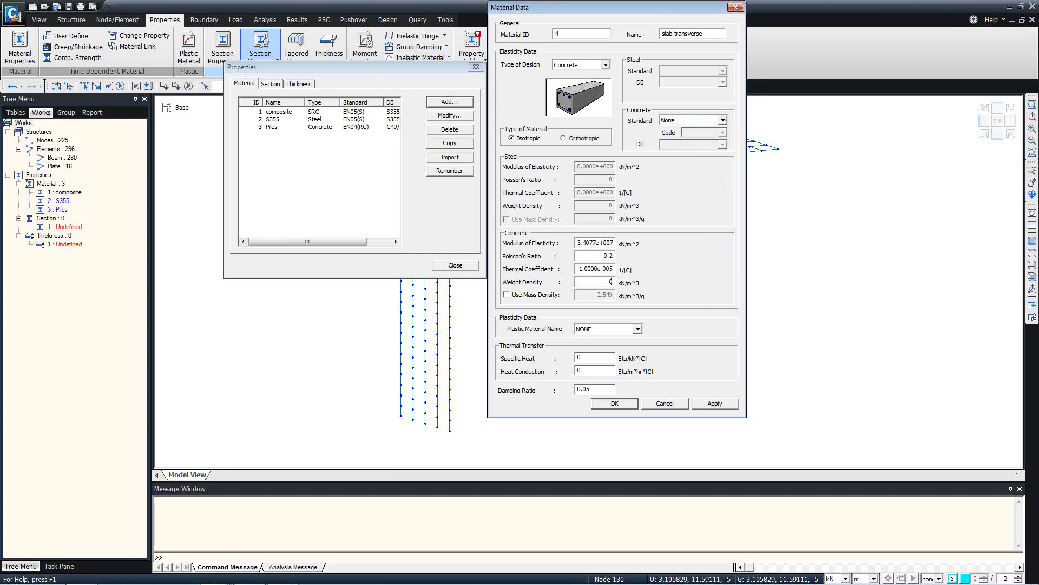
pyautogui.click(715, 404)
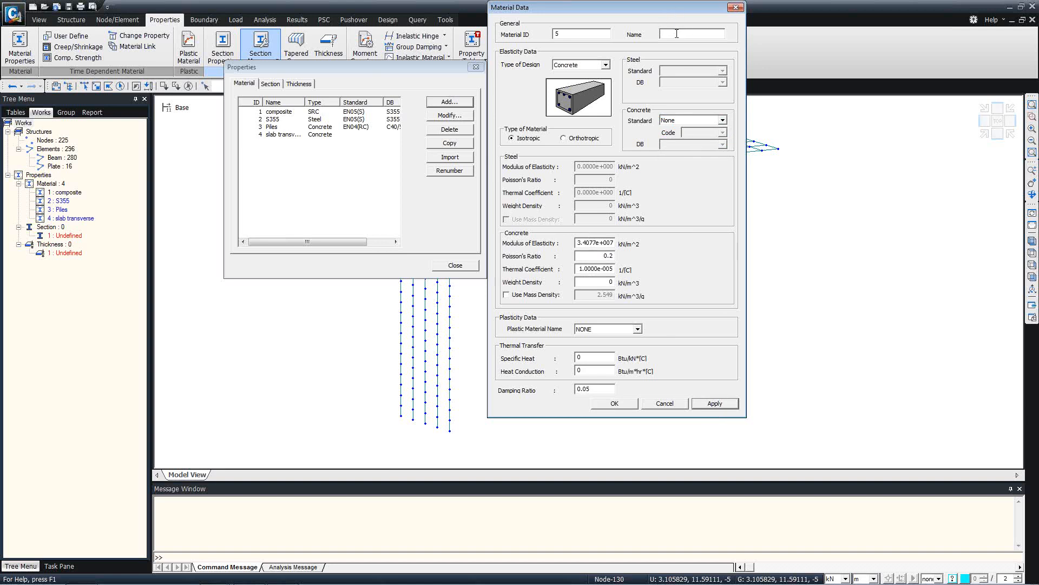
# Add the fifth concrete material named 'Slab'
pyautogui.click(677, 34)
pyautogui.doubleClick(611, 281)
pyautogui.click(620, 405)
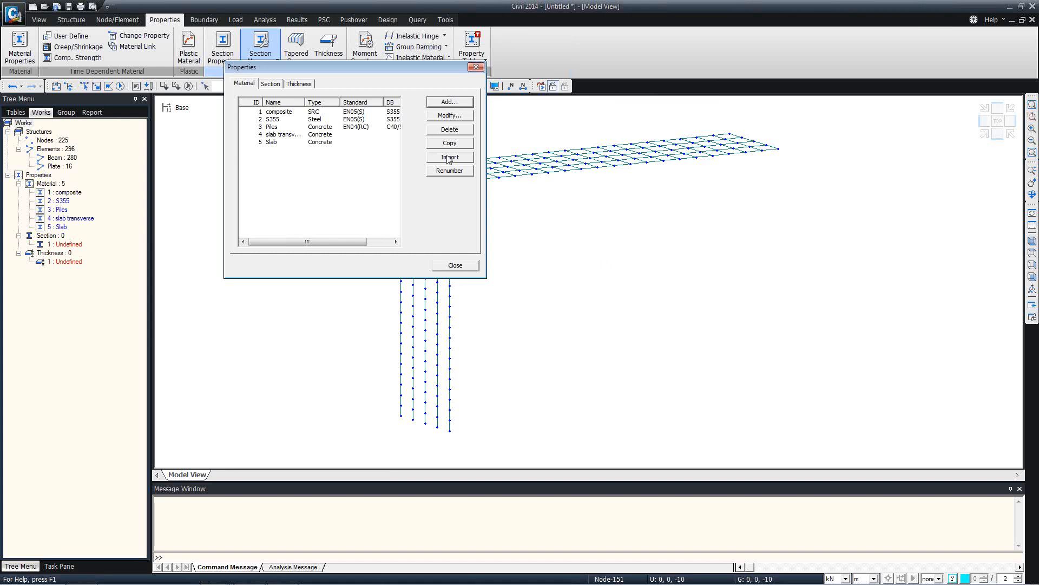
# Look through the five defined materials in the list
pyautogui.click(279, 112)
pyautogui.click(282, 120)
pyautogui.click(282, 134)
pyautogui.click(280, 141)
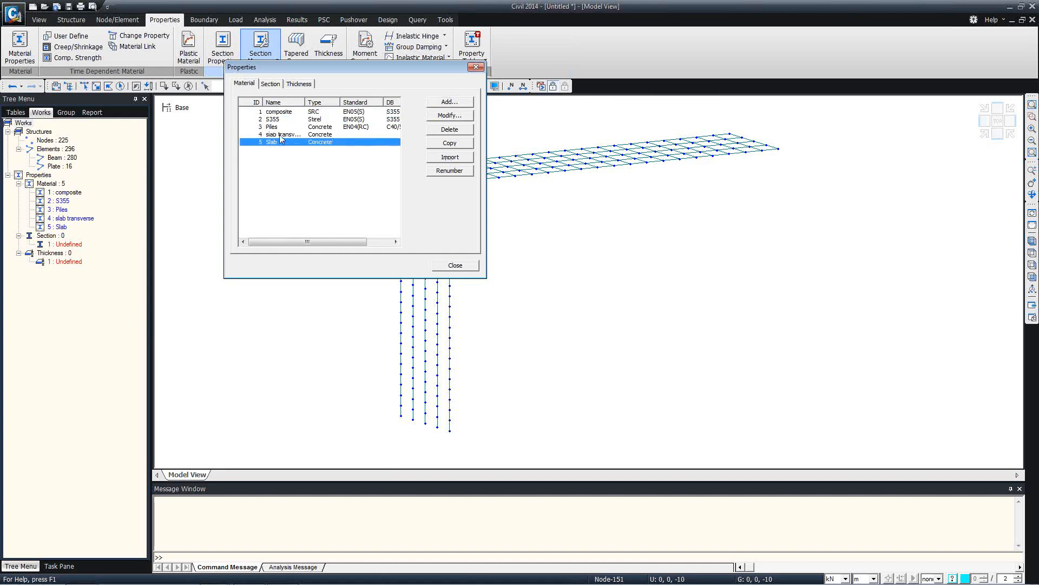
pyautogui.click(280, 136)
pyautogui.click(279, 129)
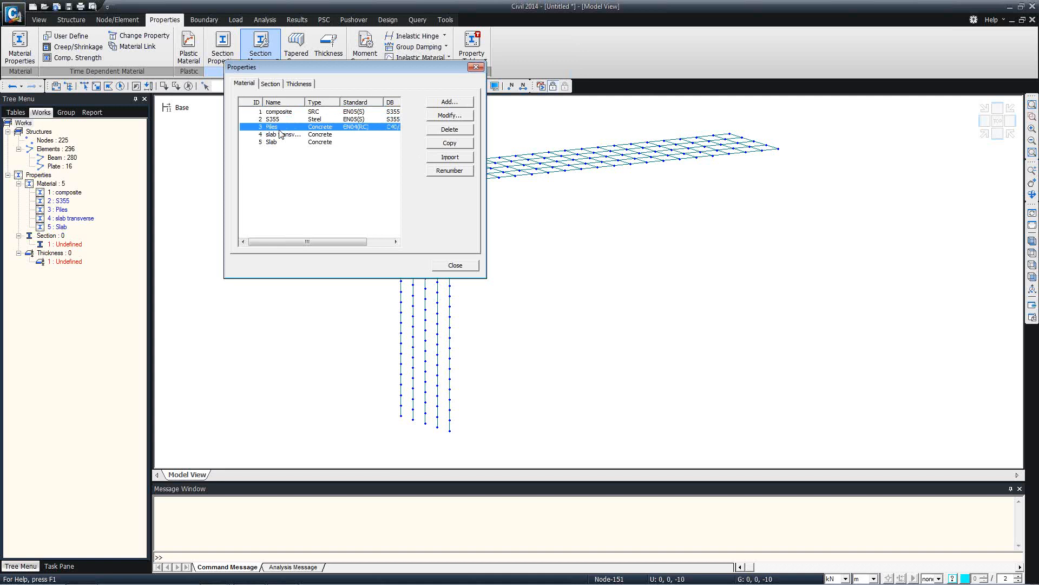
# Start a new I-Section using the BS4-93 database and view its size list
pyautogui.click(272, 84)
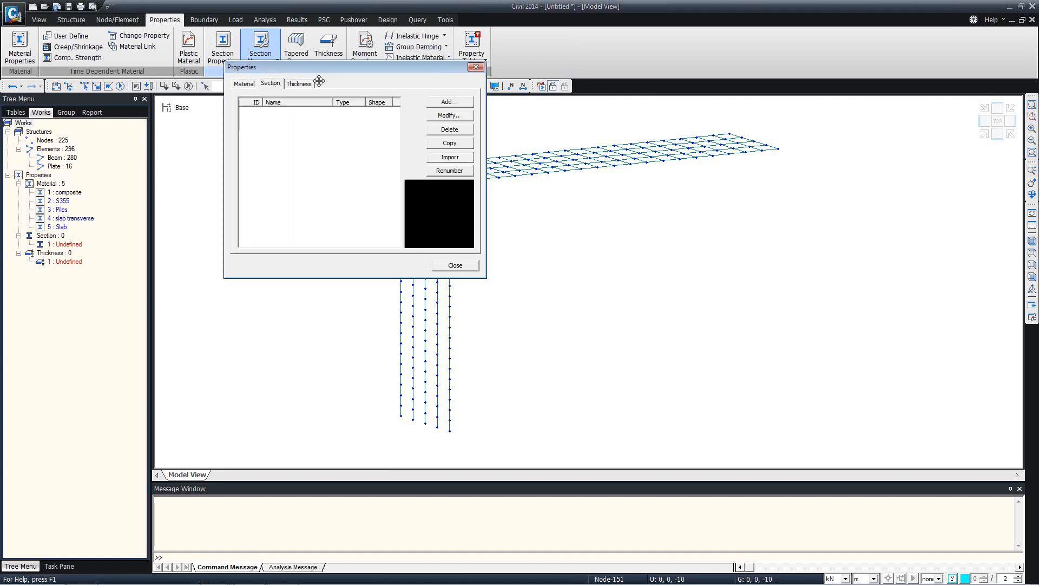
pyautogui.click(458, 104)
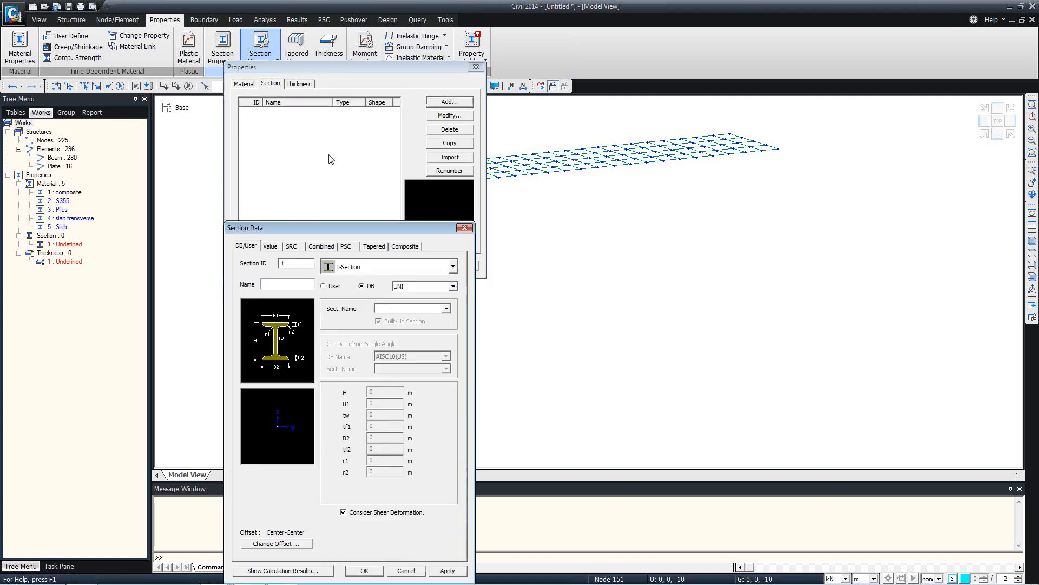
pyautogui.click(467, 151)
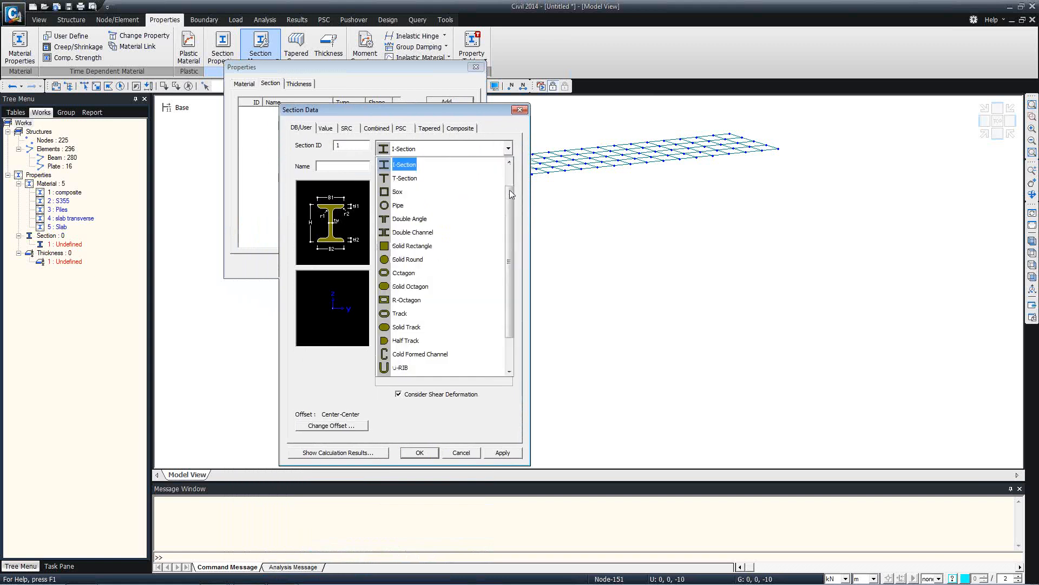
pyautogui.scroll(-2, 502, 230)
pyautogui.scroll(2, 502, 231)
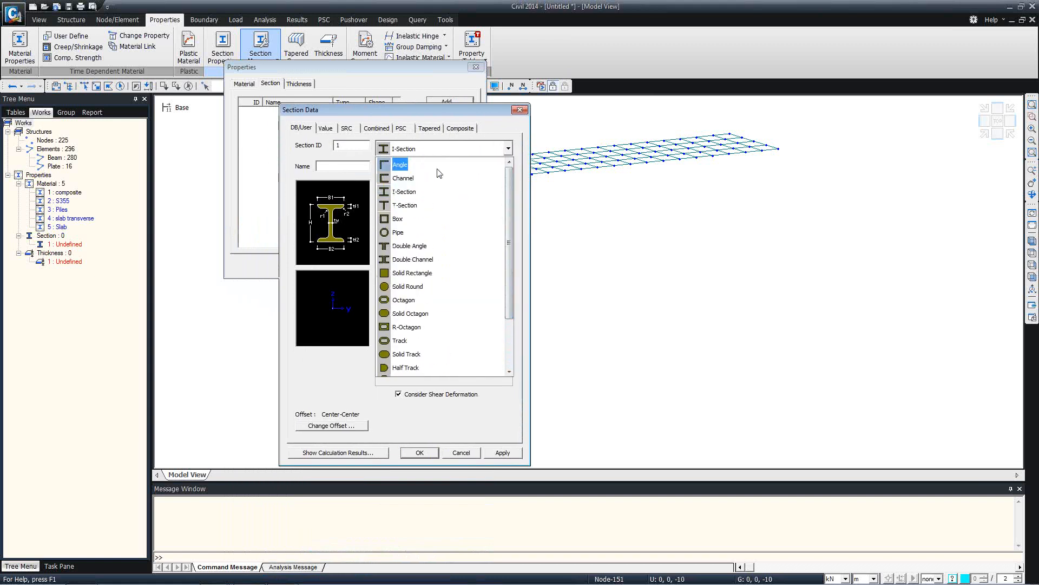
pyautogui.click(404, 191)
pyautogui.click(508, 167)
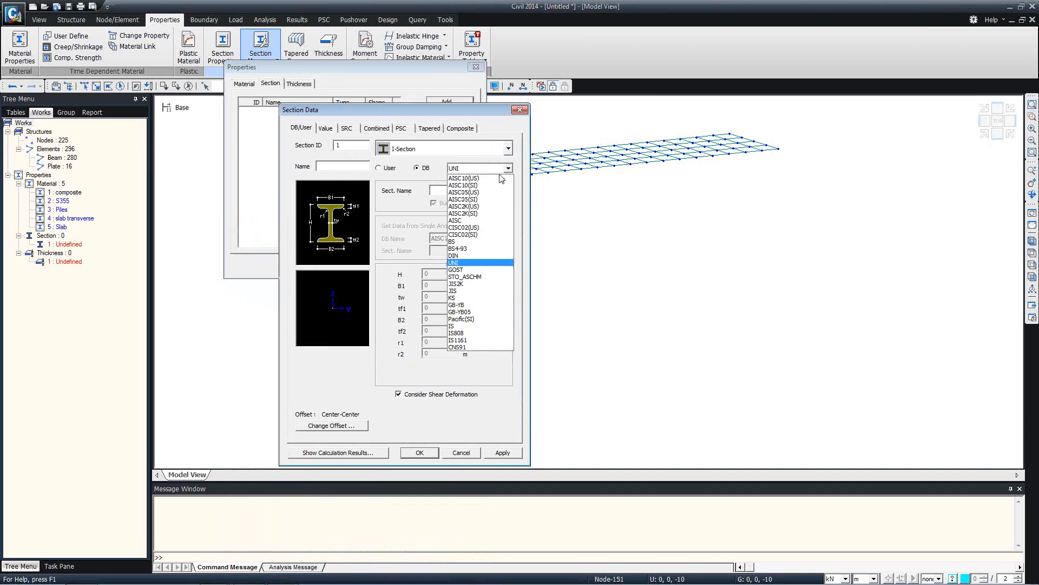
pyautogui.click(469, 251)
pyautogui.click(503, 191)
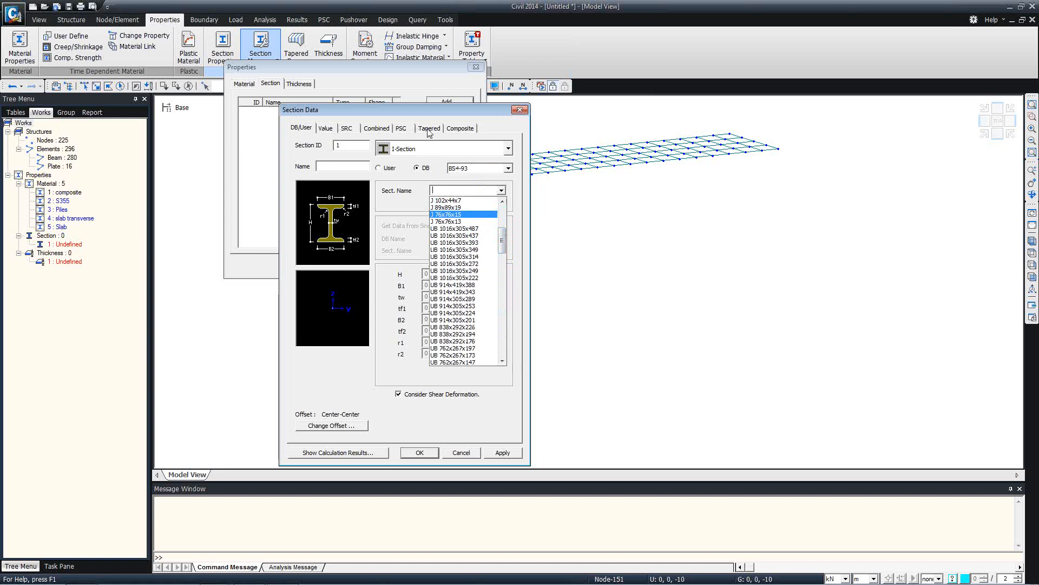
# Set the composite section type to Steel-I, then cancel the section definition
pyautogui.click(460, 129)
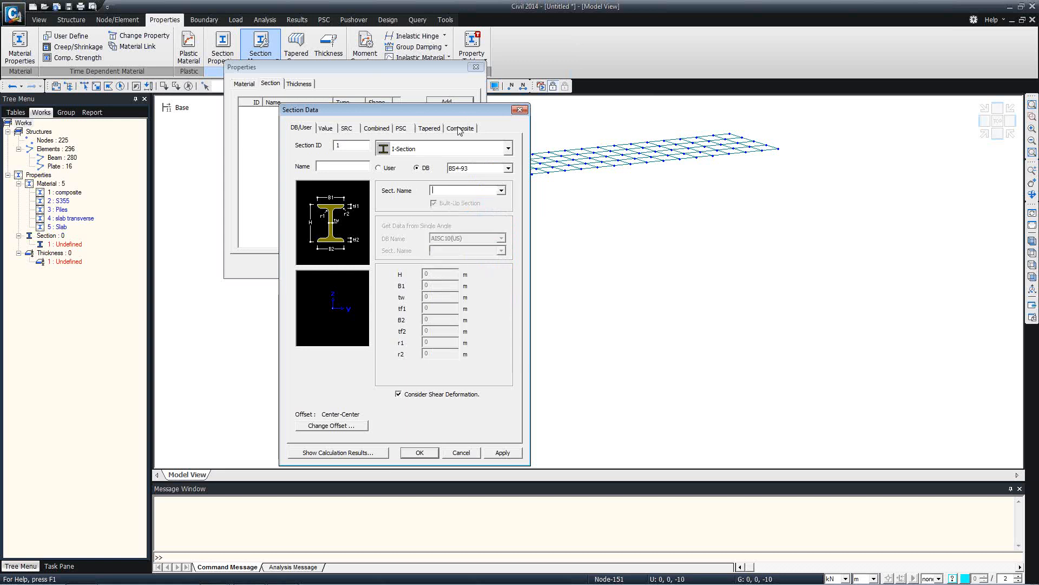
pyautogui.click(500, 168)
pyautogui.click(464, 188)
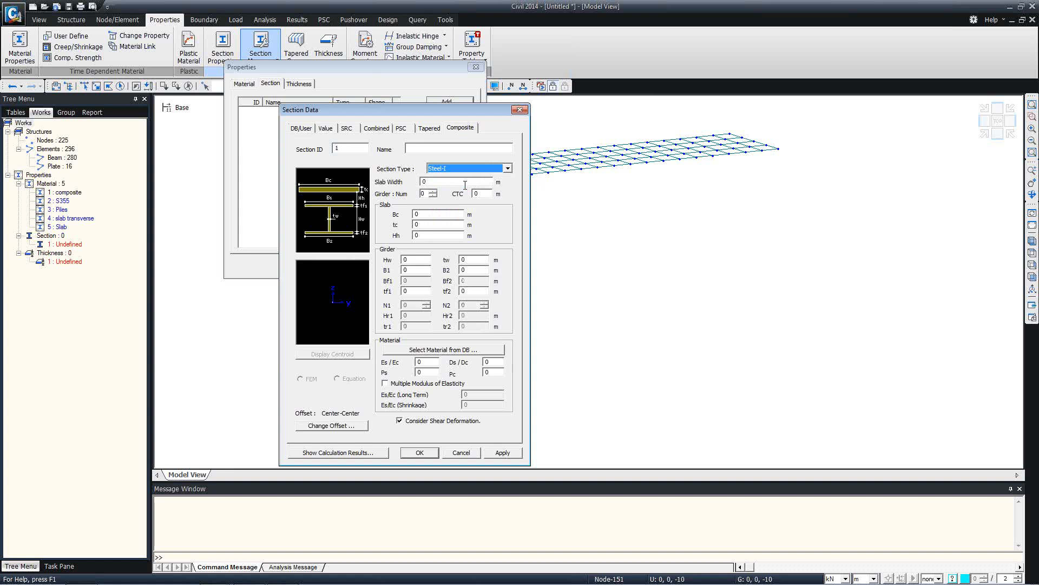
pyautogui.click(500, 169)
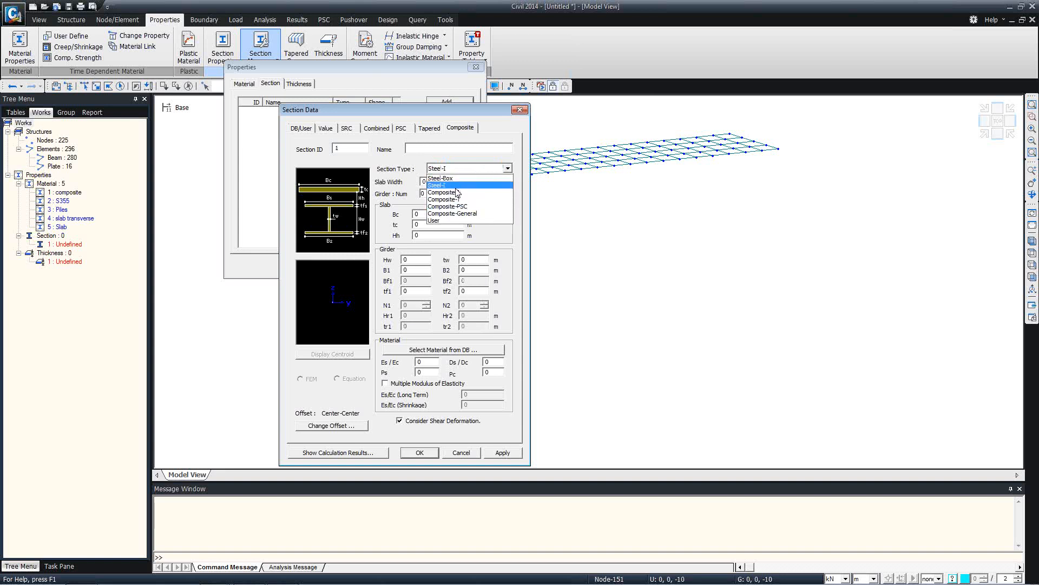
pyautogui.click(466, 449)
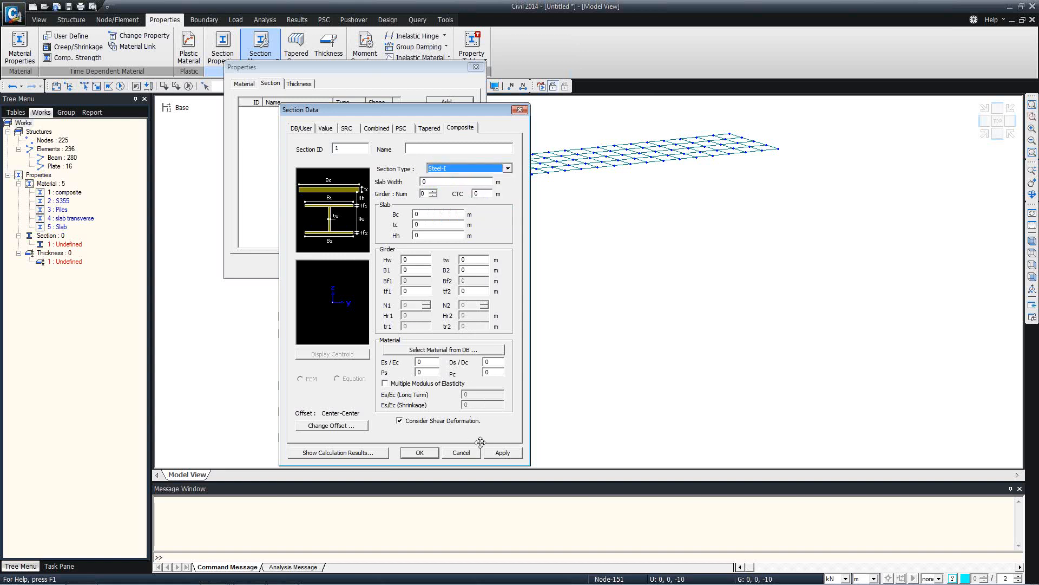
pyautogui.click(462, 453)
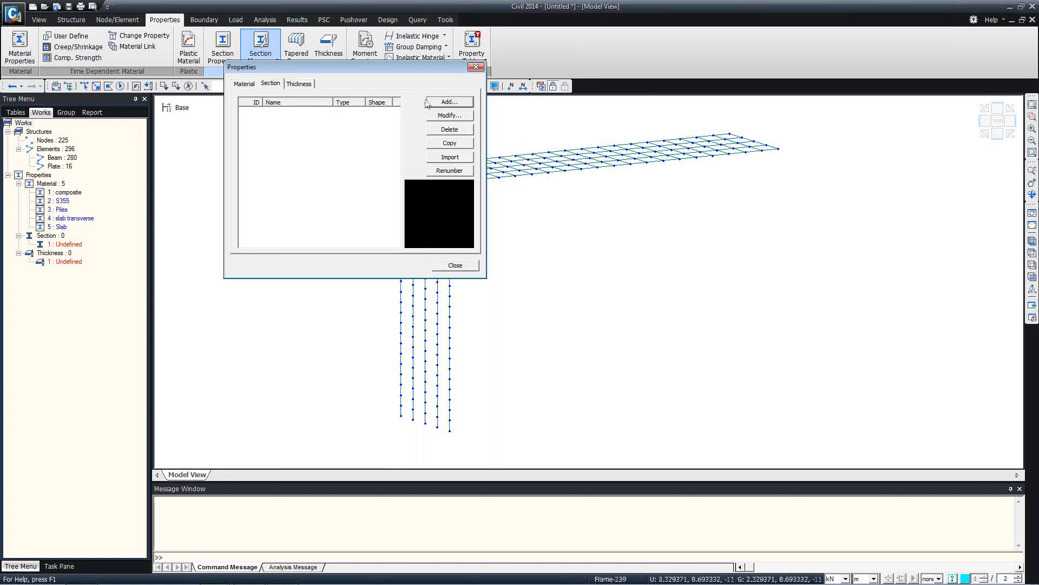
# Import all seven sections from Untitled.mcb, keeping their IDs
pyautogui.click(449, 161)
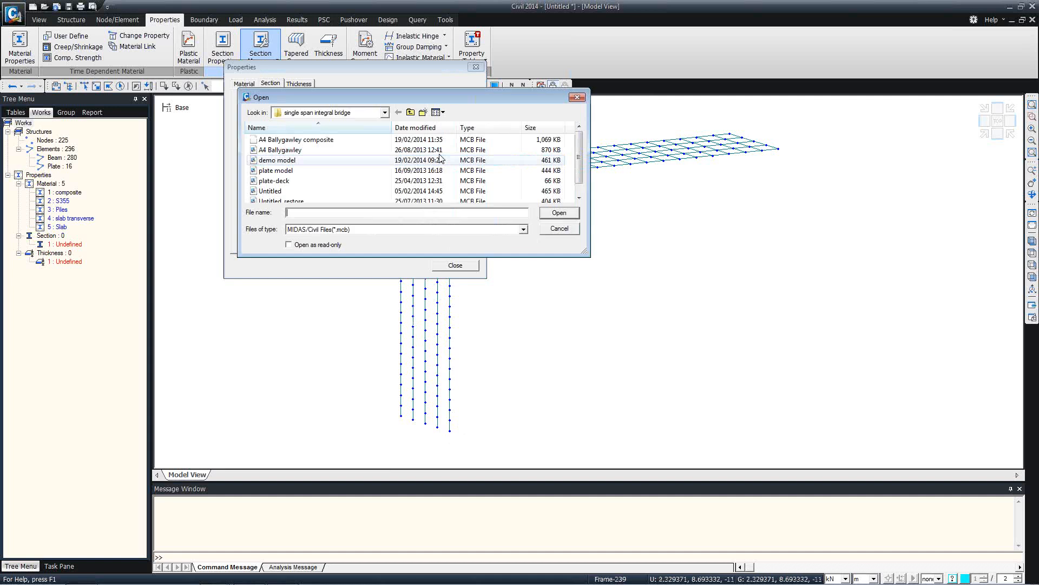
pyautogui.click(311, 191)
pyautogui.click(545, 213)
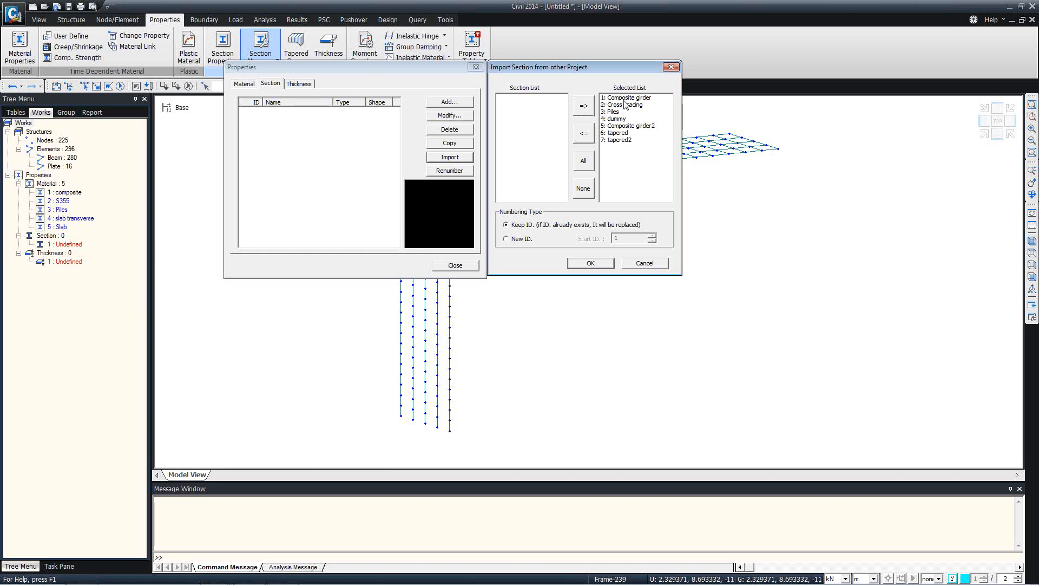
pyautogui.click(601, 267)
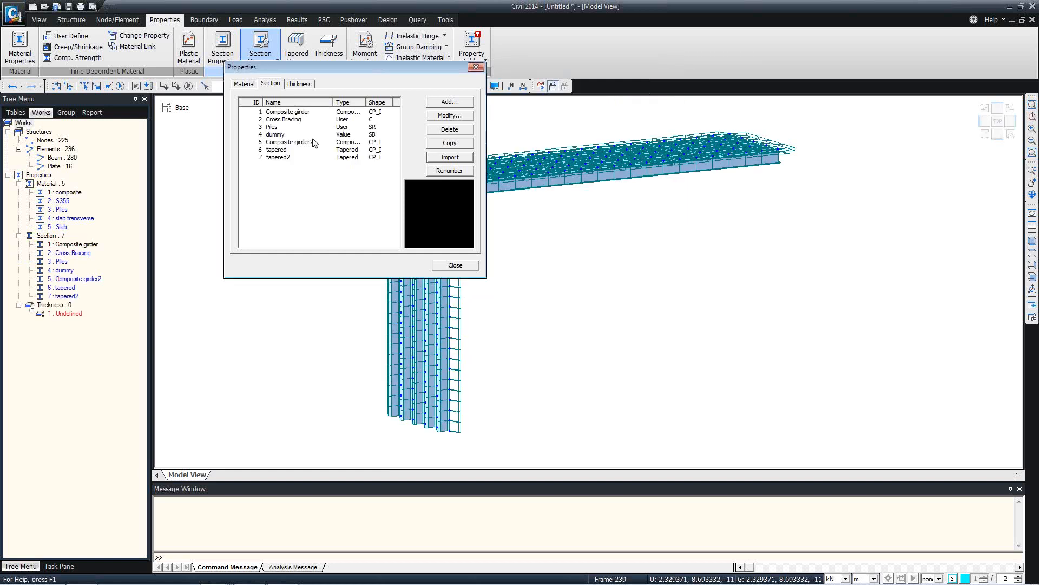
pyautogui.moveTo(319, 67); pyautogui.dragTo(679, 237)
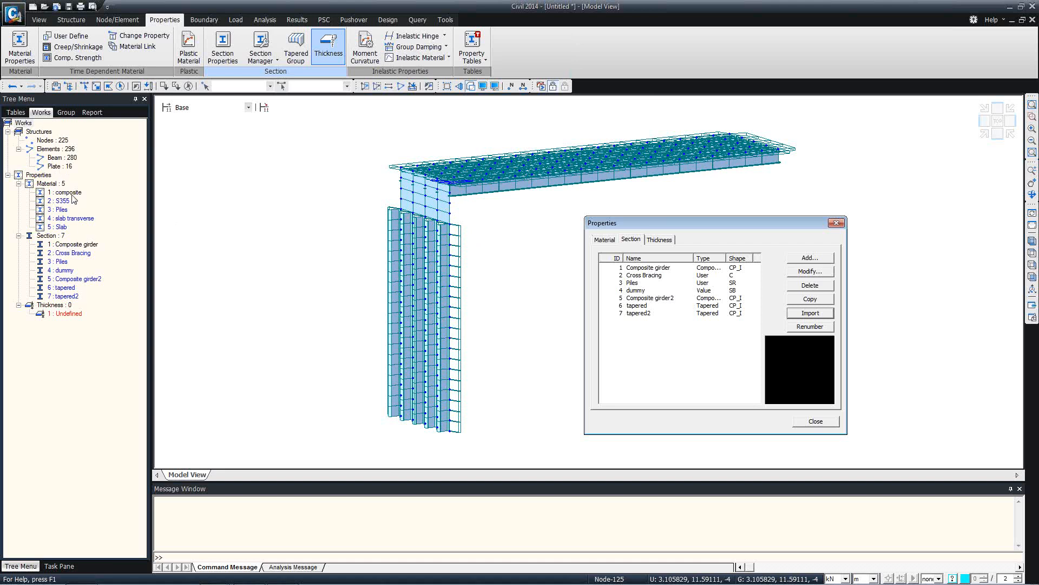
# Close the Properties dialog and dismiss the Save As prompt without saving
pyautogui.click(813, 428)
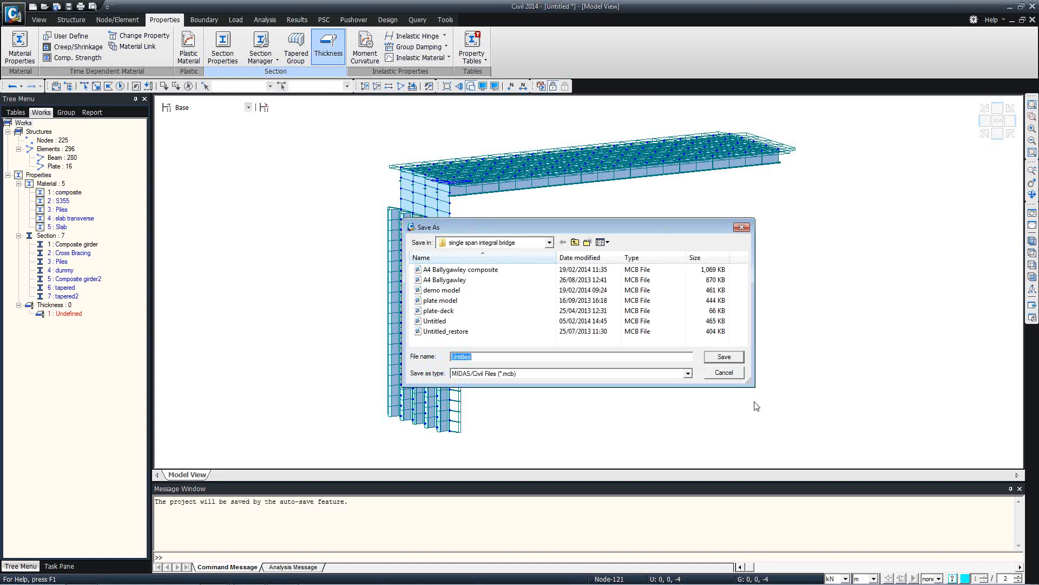
pyautogui.moveTo(722, 230); pyautogui.dragTo(895, 242)
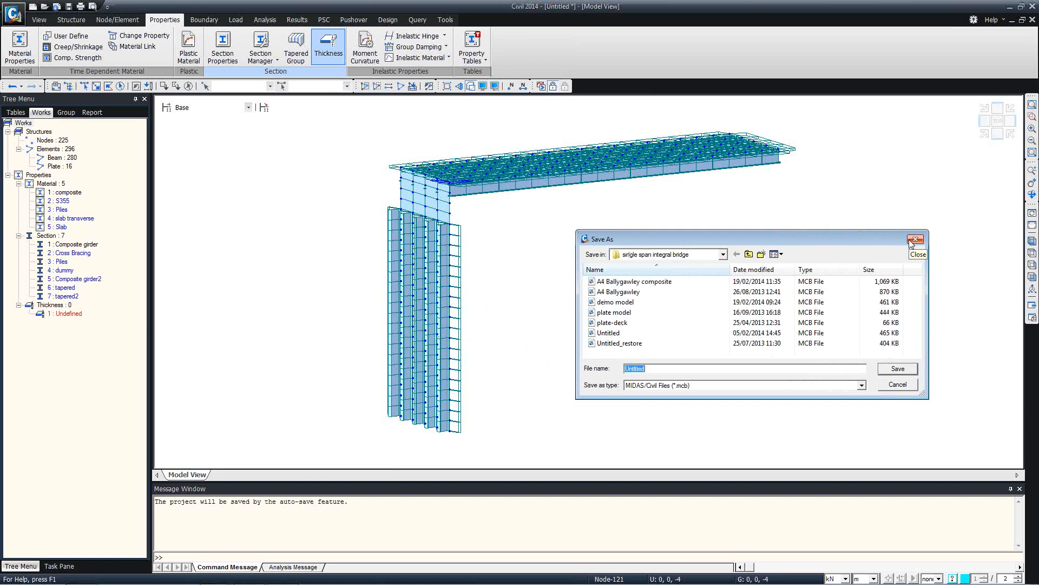
pyautogui.click(915, 240)
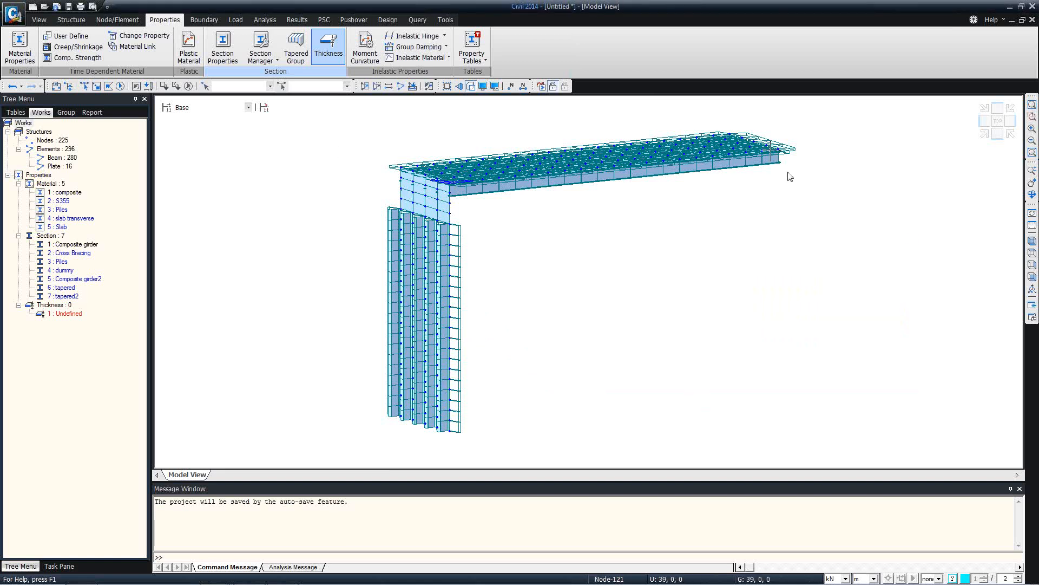
# In front view, give the piles below the abutment the Piles section and Piles material
pyautogui.moveTo(790, 177)
pyautogui.keyDown('ctrl'); pyautogui.moveTo(510, 227); pyautogui.dragTo(475, 221, button='middle'); pyautogui.keyUp('ctrl')
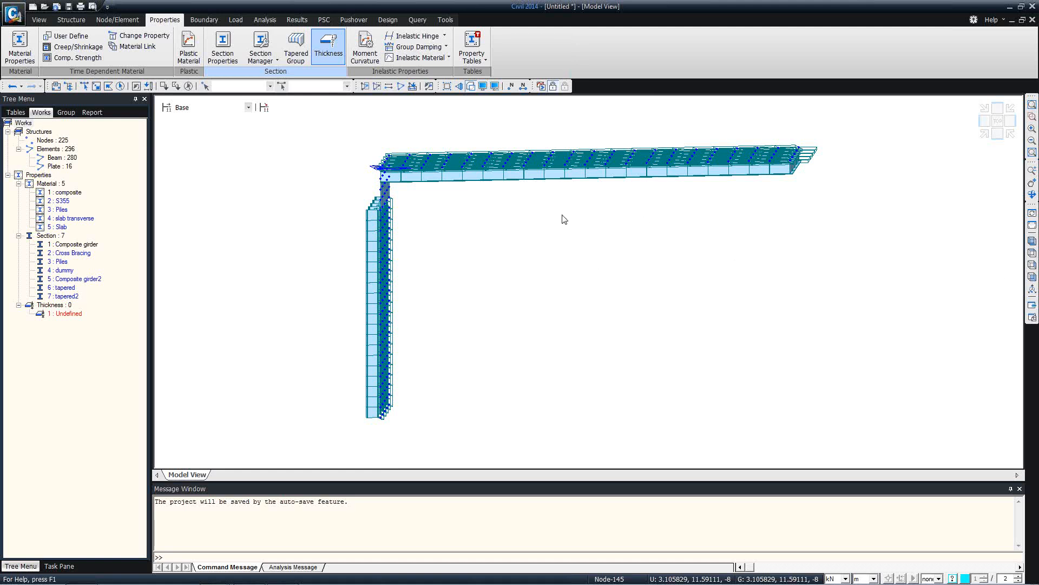
pyautogui.keyDown('ctrl'); pyautogui.moveTo(381, 222); pyautogui.dragTo(407, 223, button='middle'); pyautogui.keyUp('ctrl')
pyautogui.click(1033, 278)
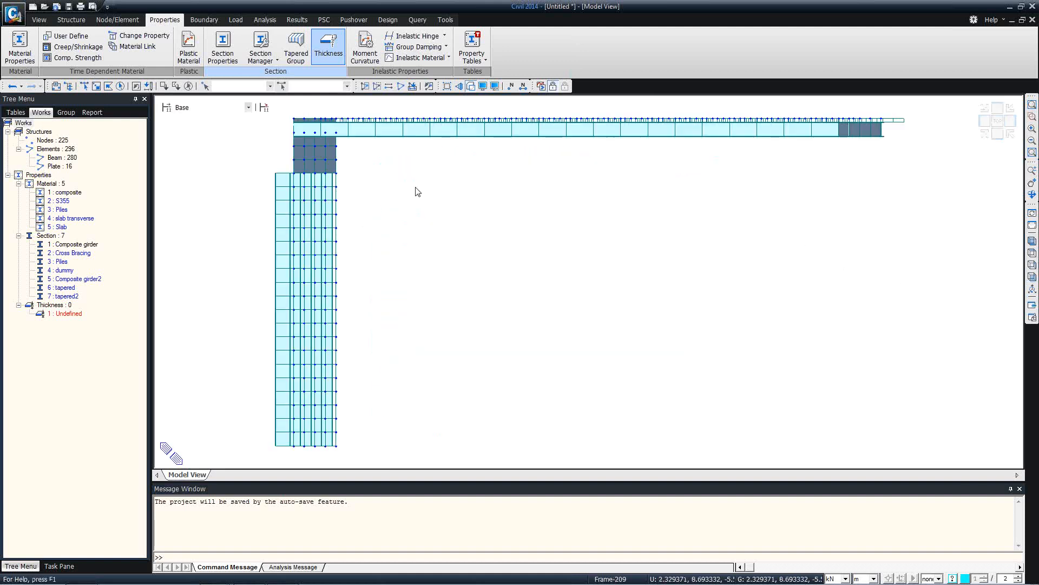
pyautogui.click(84, 86)
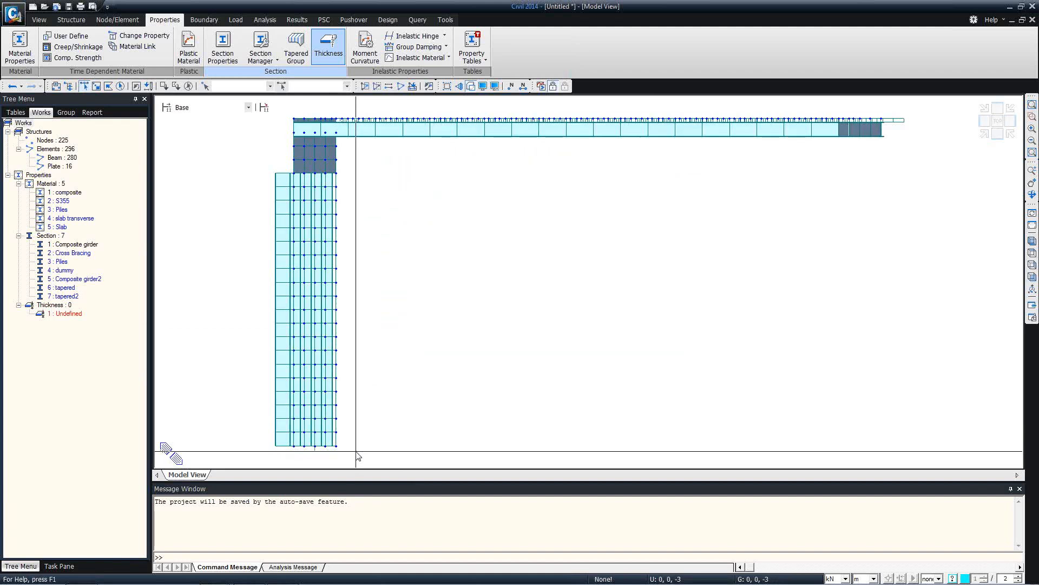
pyautogui.moveTo(362, 457); pyautogui.dragTo(205, 184)
pyautogui.moveTo(63, 261); pyautogui.dragTo(274, 263)
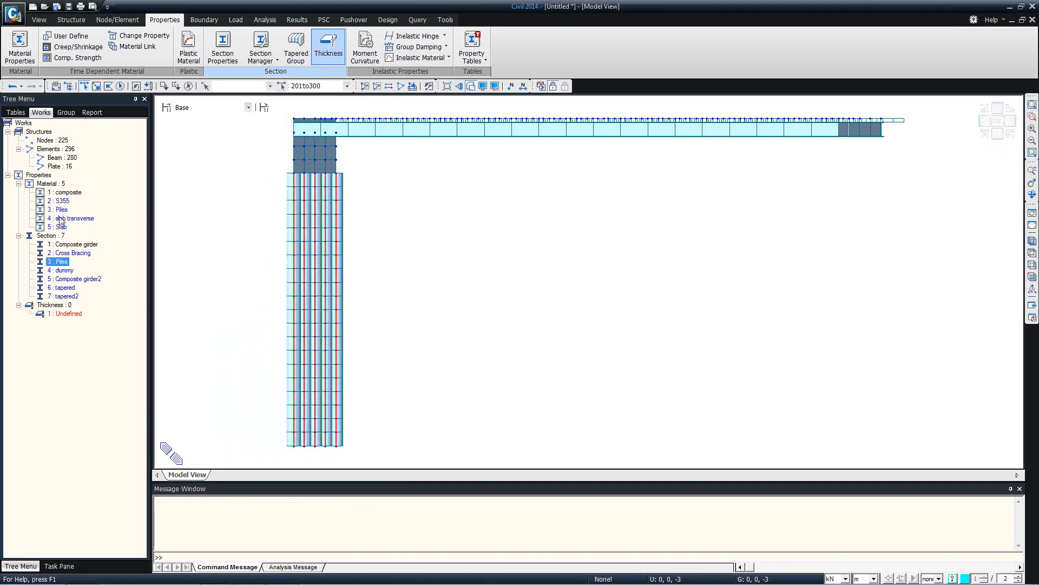
pyautogui.moveTo(60, 209); pyautogui.dragTo(446, 233)
# Assign a material to all 16 abutment wall plate elements
pyautogui.keyDown('ctrl'); pyautogui.moveTo(256, 177); pyautogui.dragTo(291, 182, button='middle'); pyautogui.keyUp('ctrl')
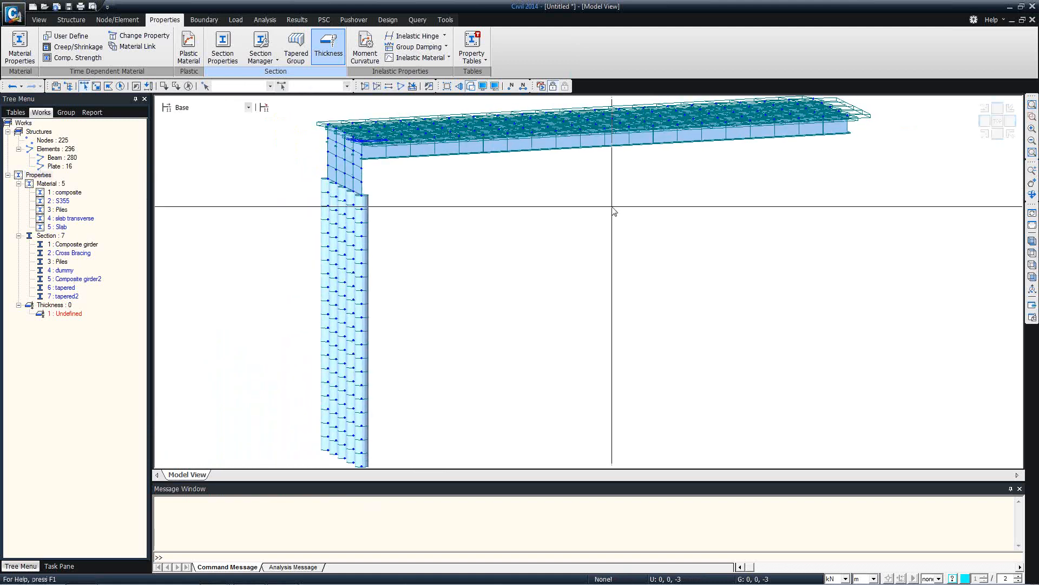
pyautogui.click(1032, 277)
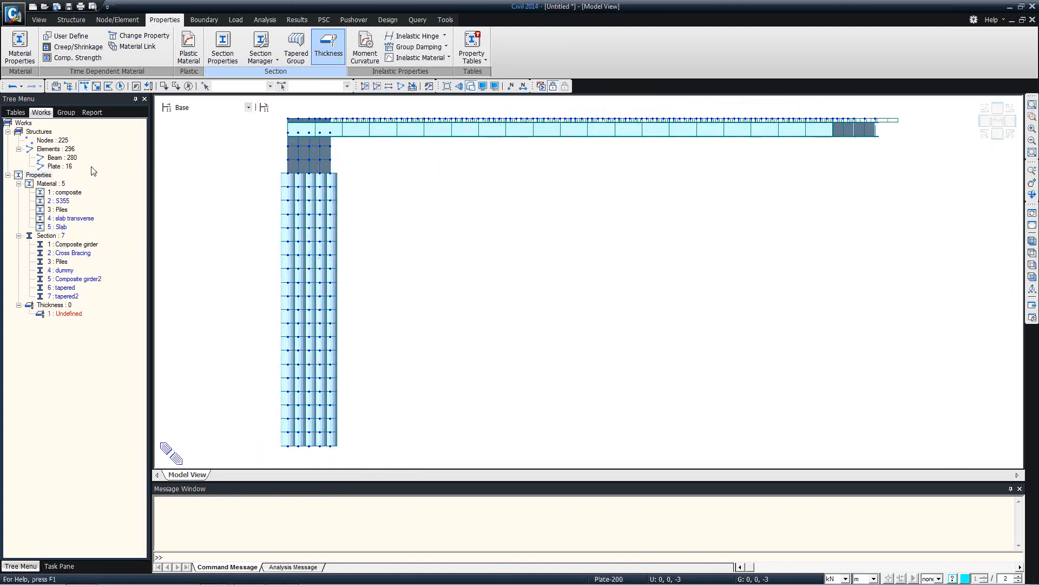
pyautogui.doubleClick(59, 166)
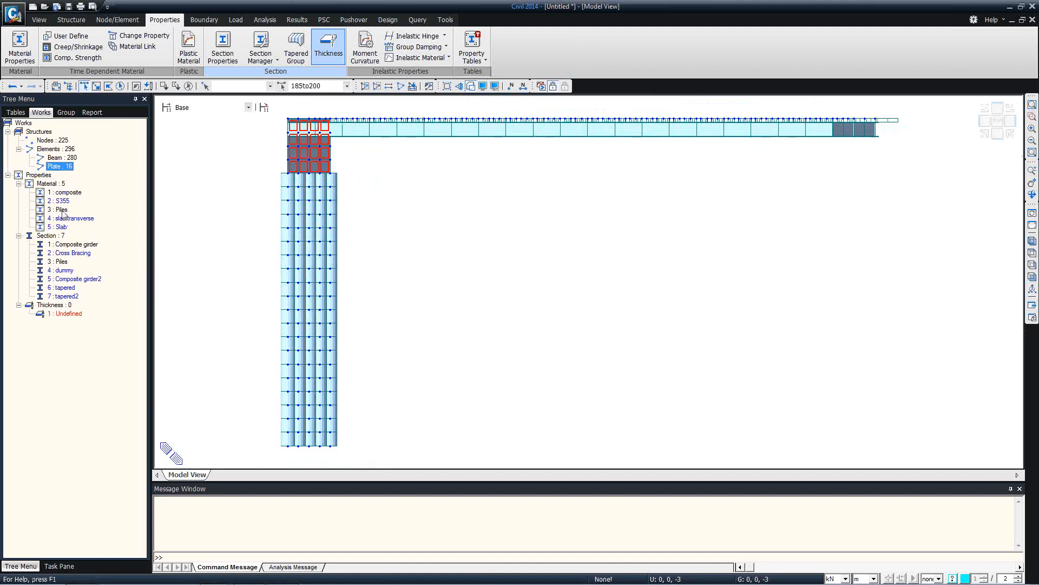
pyautogui.moveTo(60, 209); pyautogui.dragTo(257, 135)
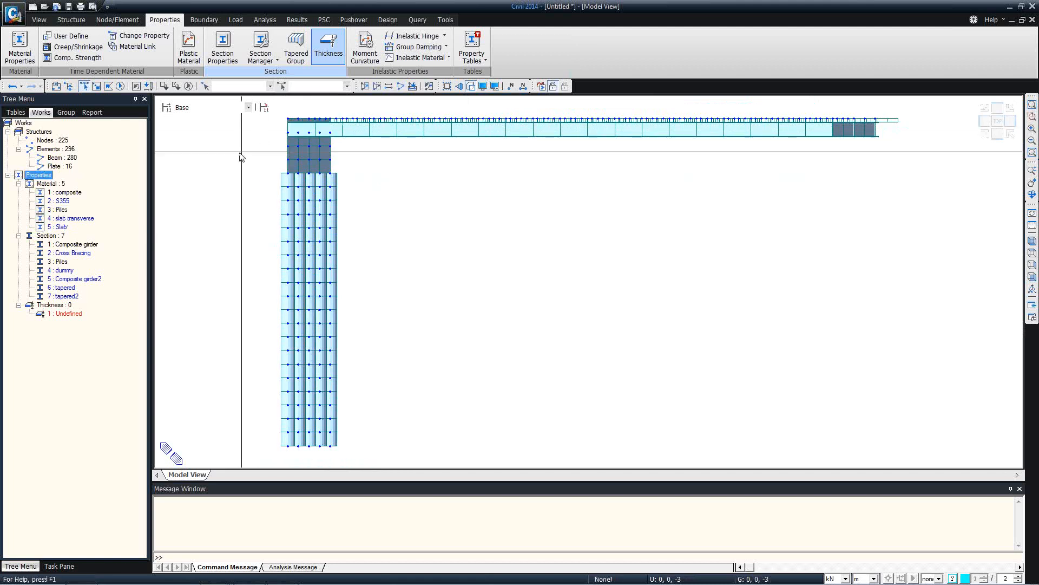
# Redefine the undefined plate thickness 1 as 1 m in-plane and out-of-plane
pyautogui.rightClick(73, 313)
pyautogui.click(107, 457)
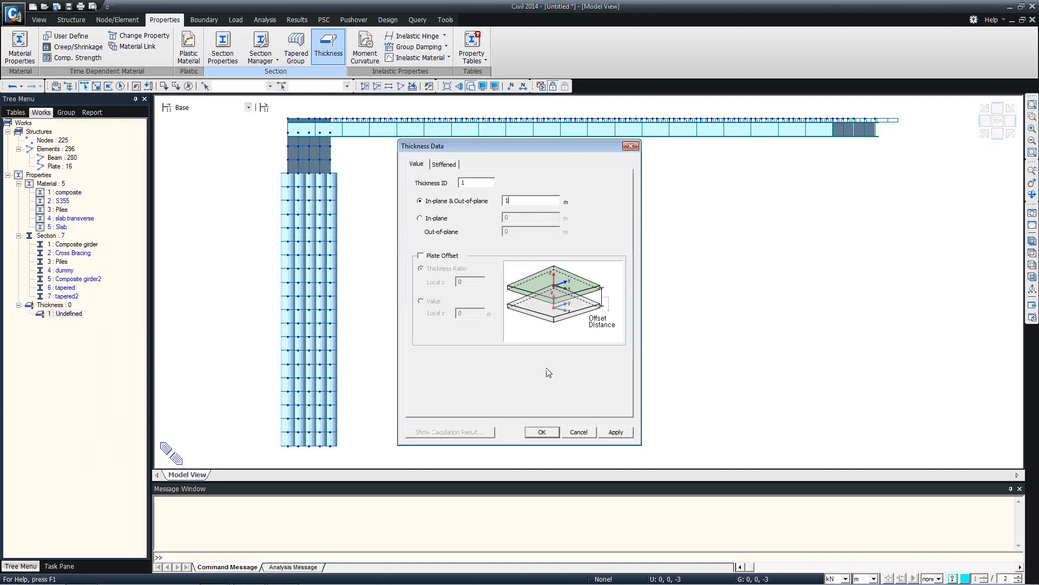
pyautogui.click(541, 431)
pyautogui.moveTo(313, 181); pyautogui.dragTo(330, 228)
pyautogui.keyDown('ctrl'); pyautogui.moveTo(346, 220); pyautogui.dragTo(350, 212, button='middle'); pyautogui.keyUp('ctrl')
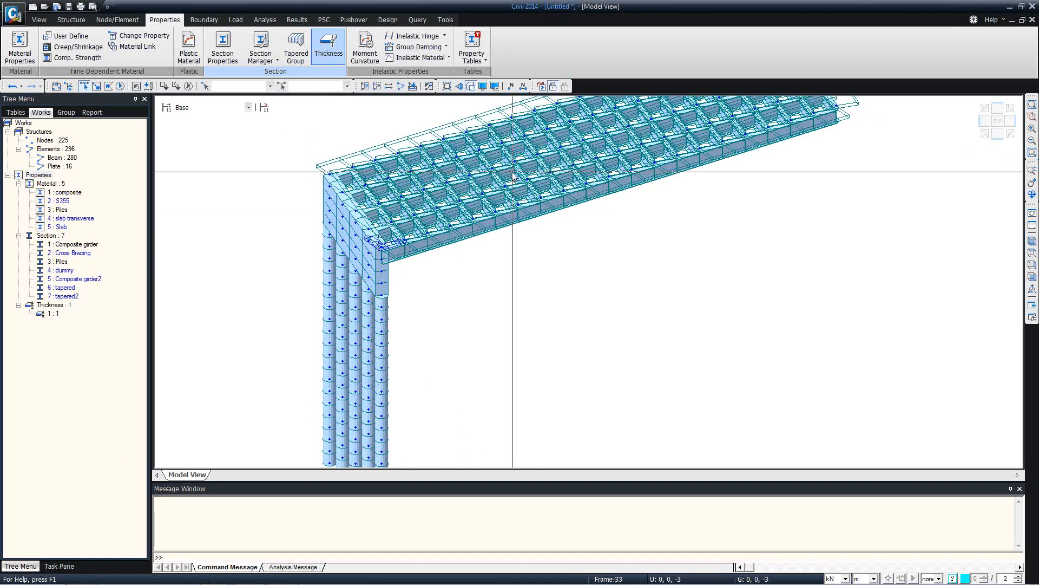
# Show the deck in top view as wireframe and review section '4 : dummy' without changes
pyautogui.click(1033, 253)
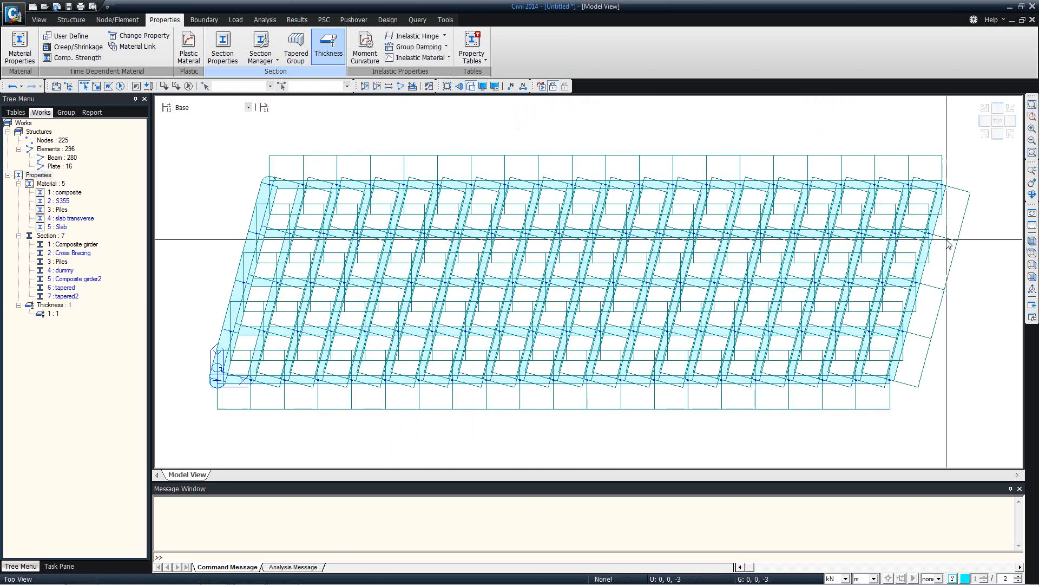
pyautogui.click(471, 86)
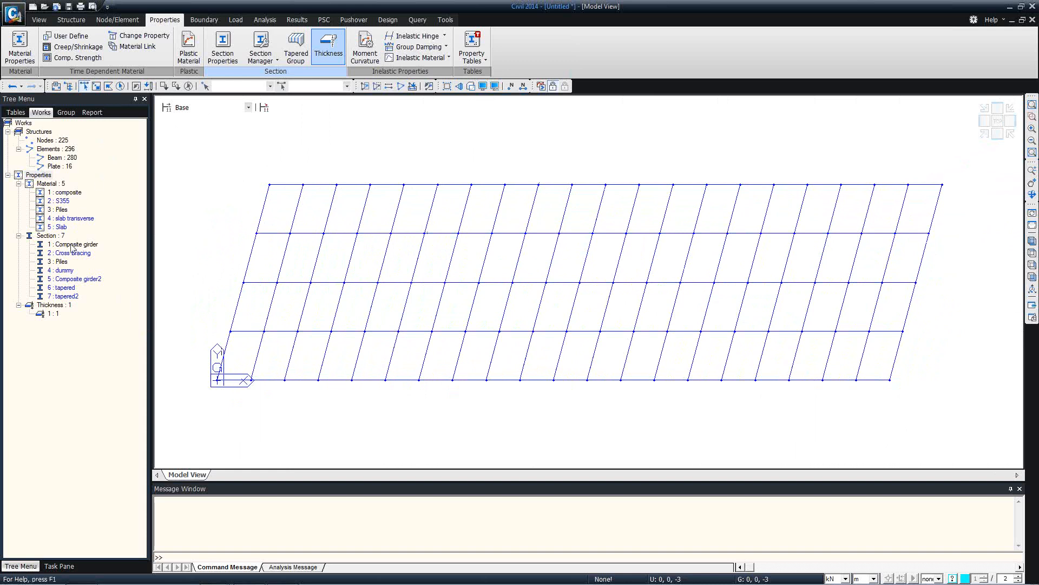
pyautogui.rightClick(63, 275)
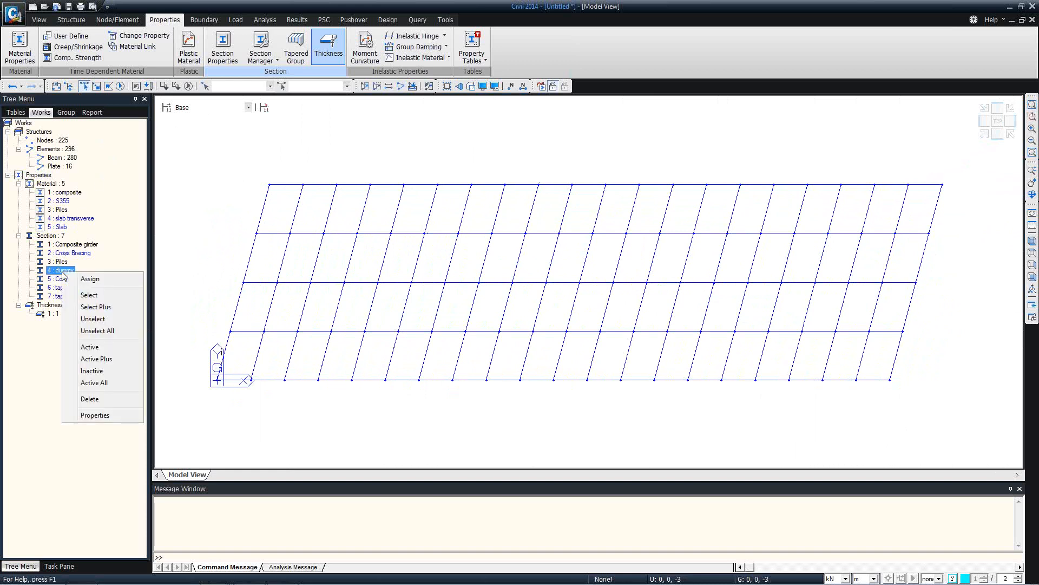
pyautogui.click(94, 417)
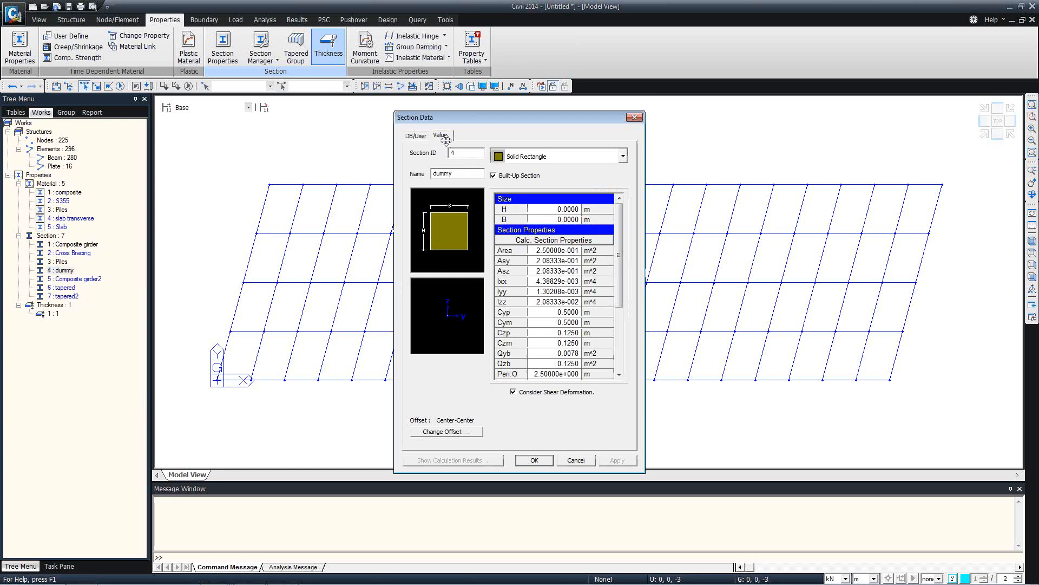
pyautogui.click(543, 271)
pyautogui.click(544, 251)
pyautogui.click(577, 460)
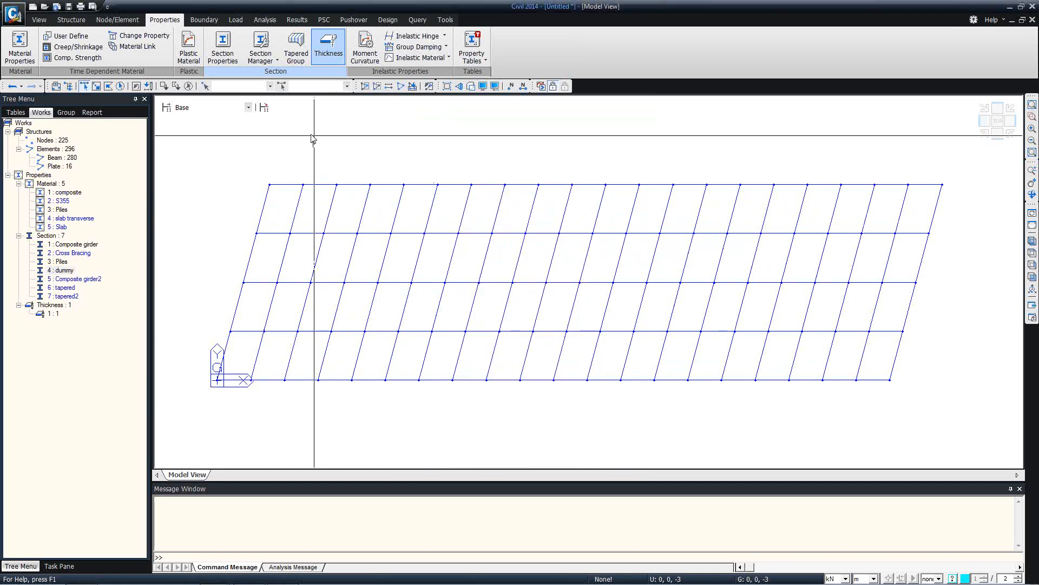
# Select the four rows of skewed diagonal members by line-crossing selection
pyautogui.click(39, 20)
pyautogui.click(258, 36)
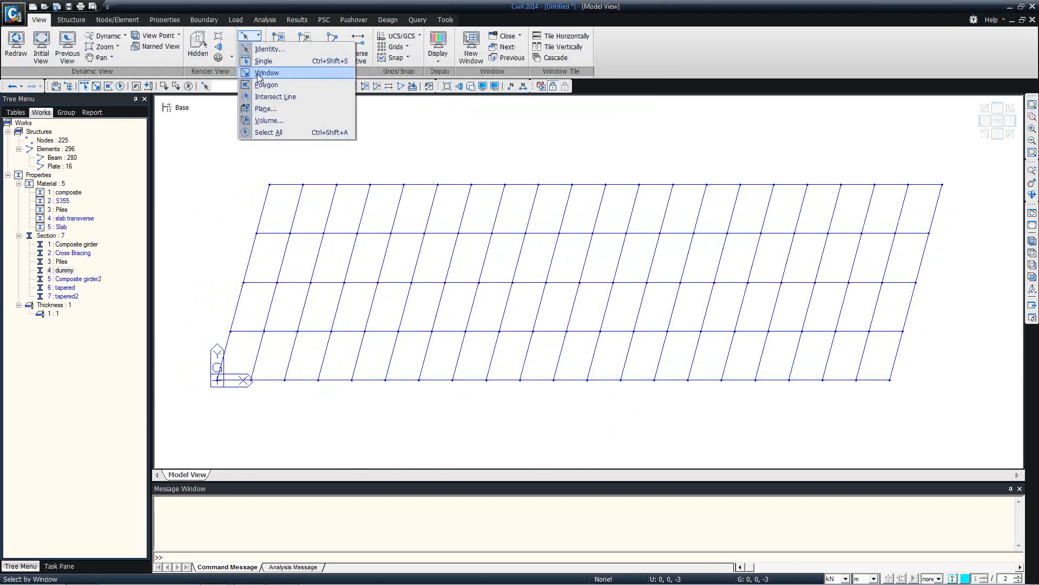
pyautogui.click(265, 96)
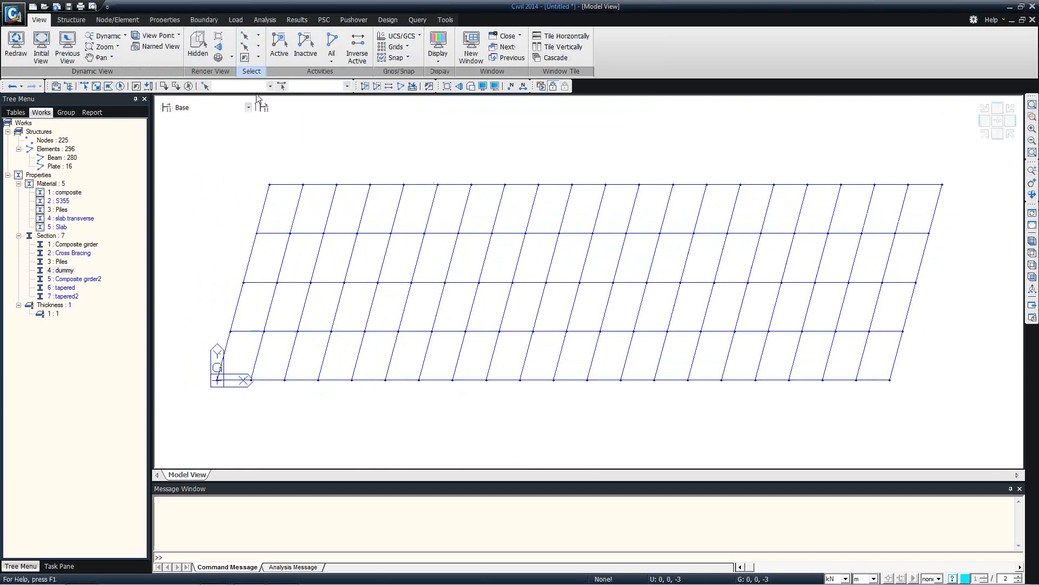
pyautogui.click(281, 216)
pyautogui.click(931, 210)
pyautogui.click(276, 248)
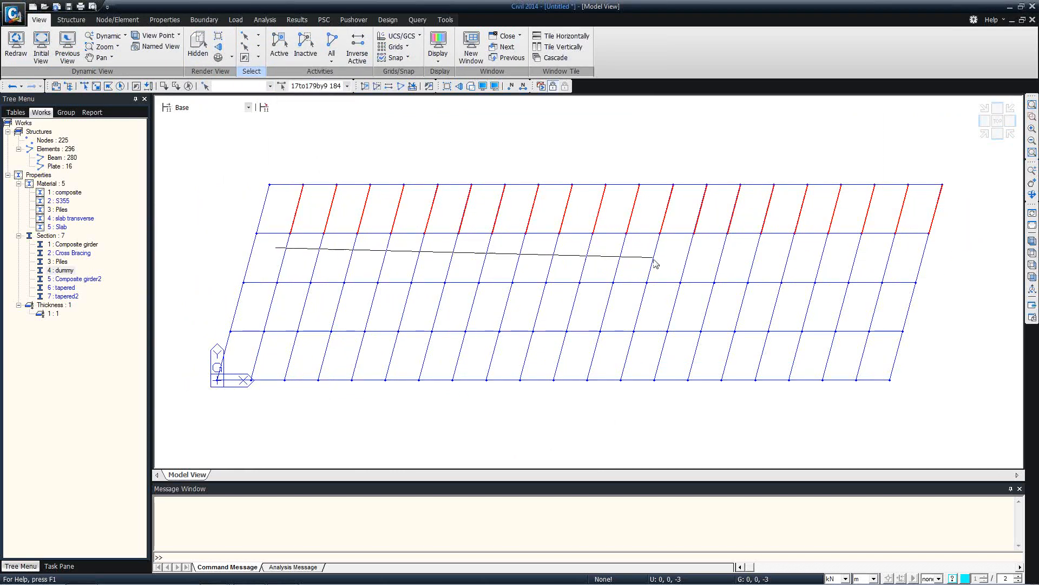
pyautogui.click(1007, 252)
pyautogui.click(263, 310)
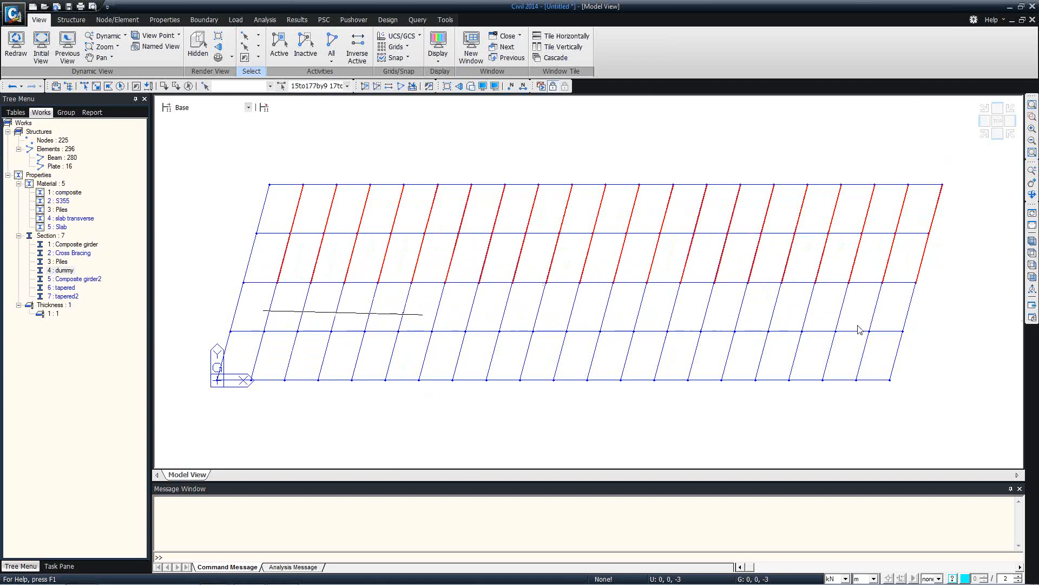
pyautogui.click(901, 319)
pyautogui.click(249, 352)
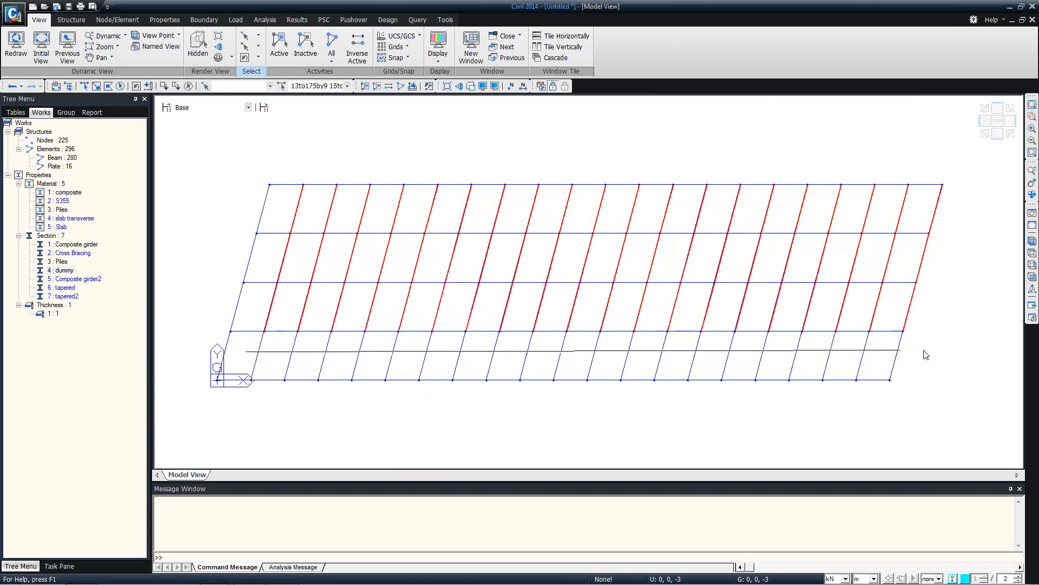
pyautogui.click(926, 354)
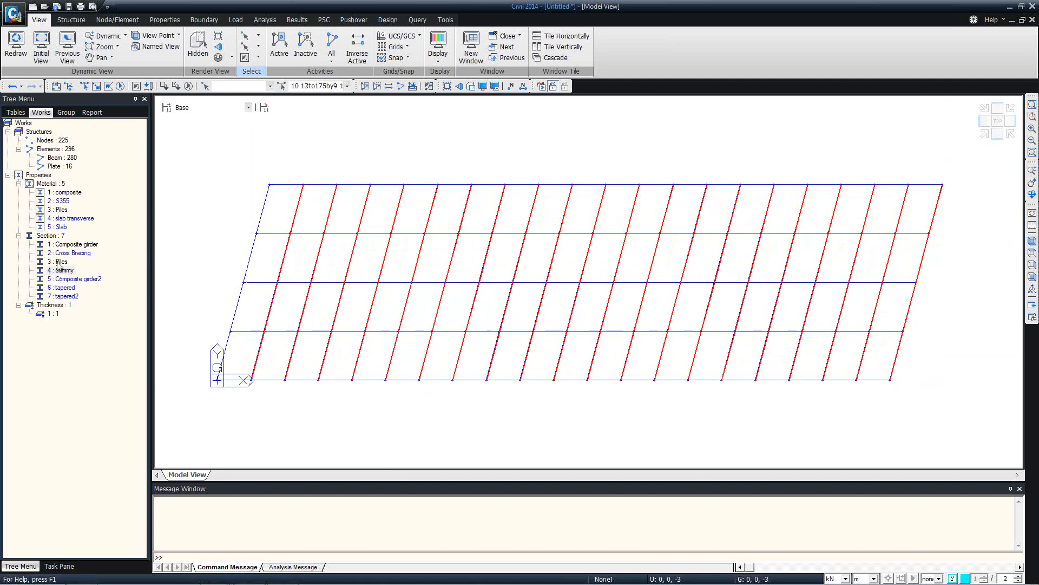
# Give the diagonals section '4 : dummy' and slab transverse material, and render section shapes
pyautogui.moveTo(57, 272); pyautogui.dragTo(417, 249)
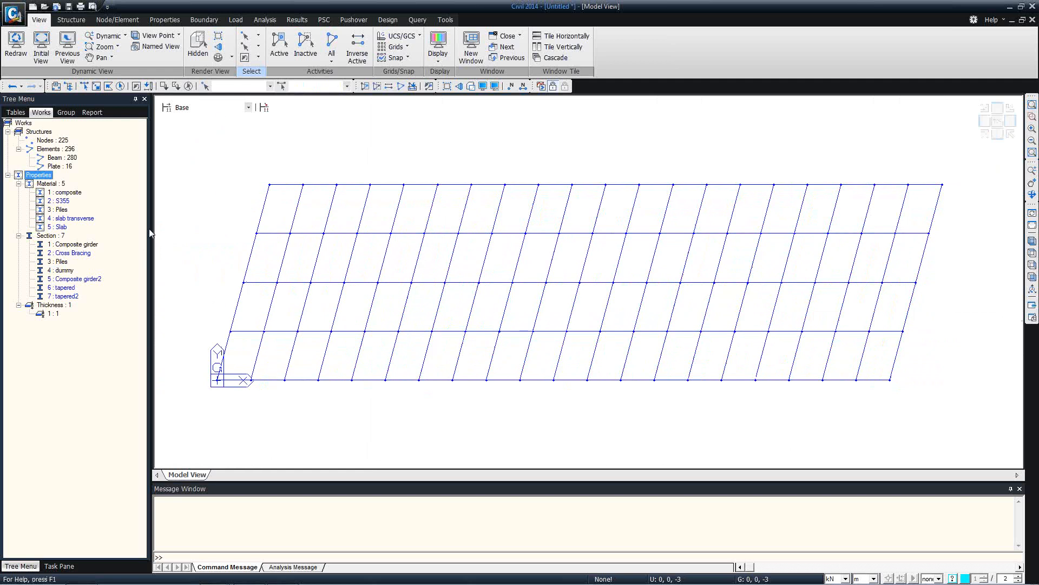
pyautogui.click(68, 270)
pyautogui.moveTo(75, 219); pyautogui.dragTo(534, 226)
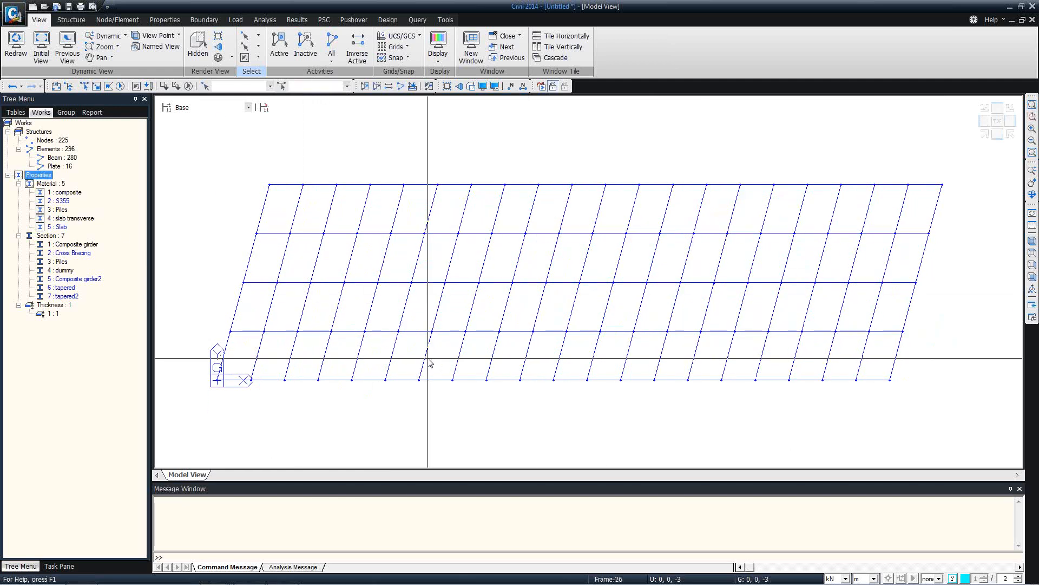
pyautogui.click(471, 86)
pyautogui.keyDown('ctrl'); pyautogui.moveTo(473, 237); pyautogui.dragTo(476, 314, button='middle'); pyautogui.keyUp('ctrl')
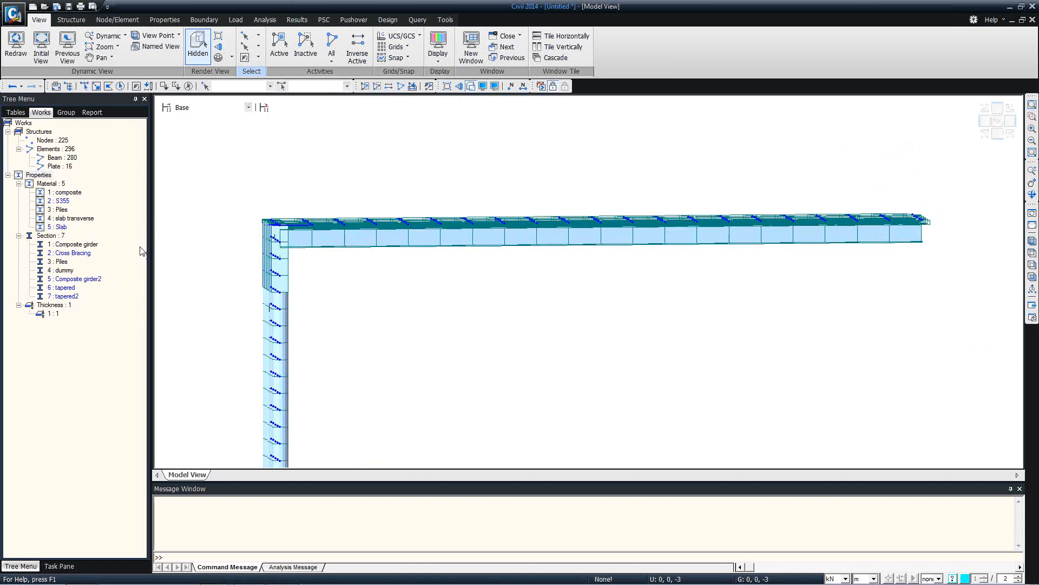
# Review the Composite girder section's offset, leaving it at Center-Top
pyautogui.rightClick(81, 247)
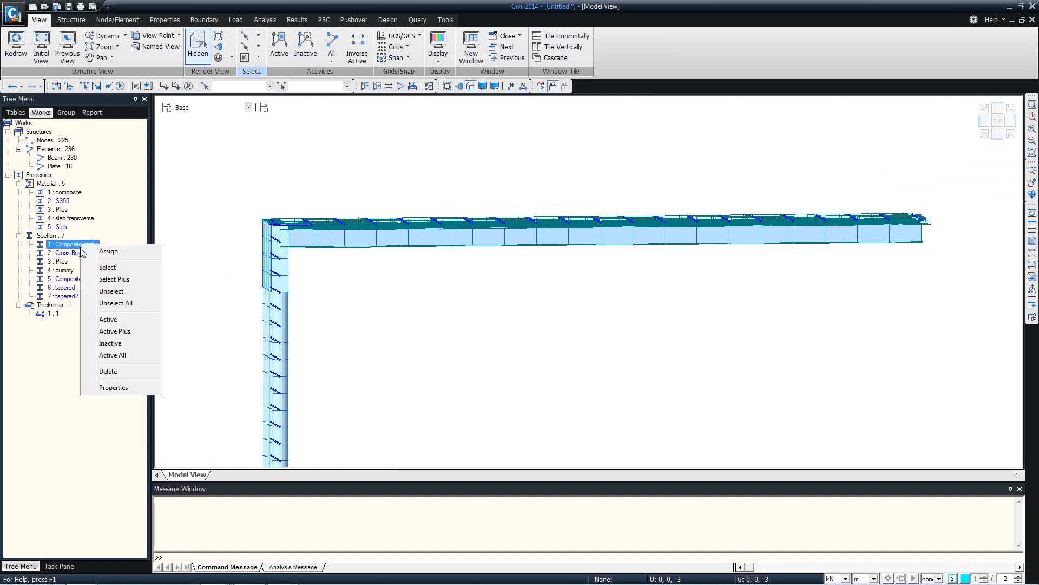
pyautogui.click(106, 388)
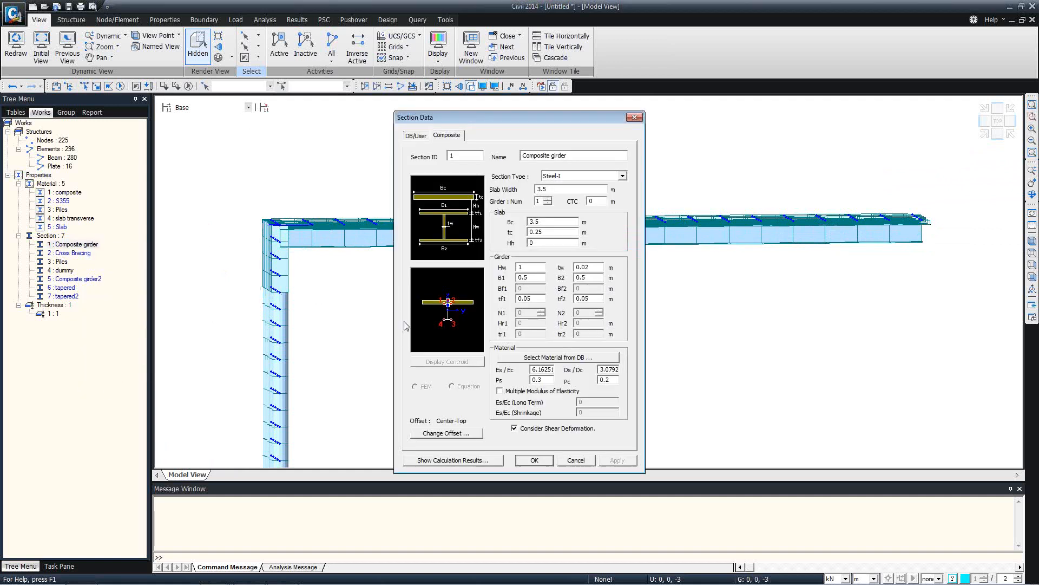
pyautogui.moveTo(474, 122); pyautogui.dragTo(462, 53)
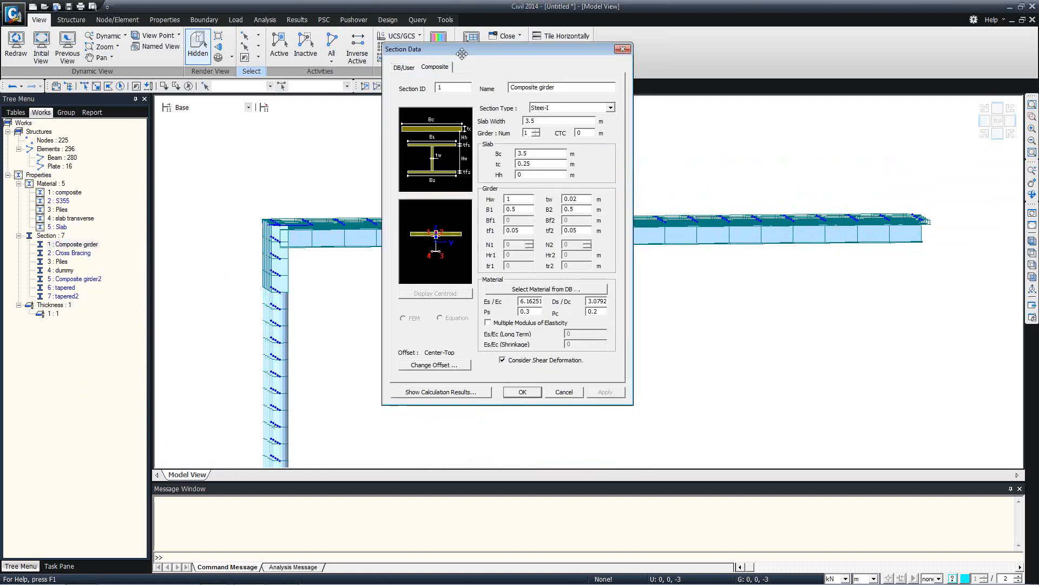
pyautogui.click(435, 365)
pyautogui.click(462, 202)
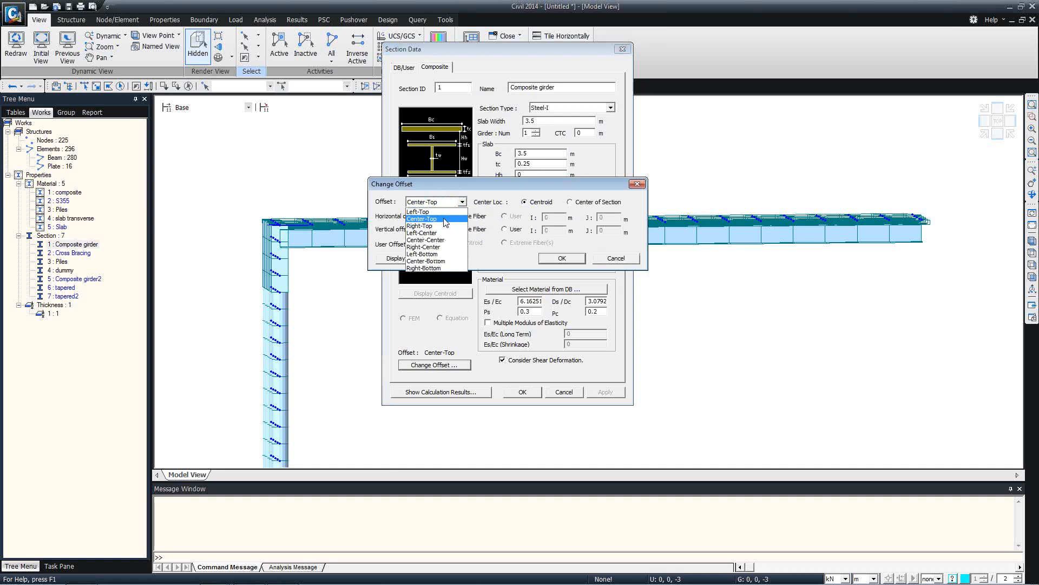
pyautogui.click(445, 222)
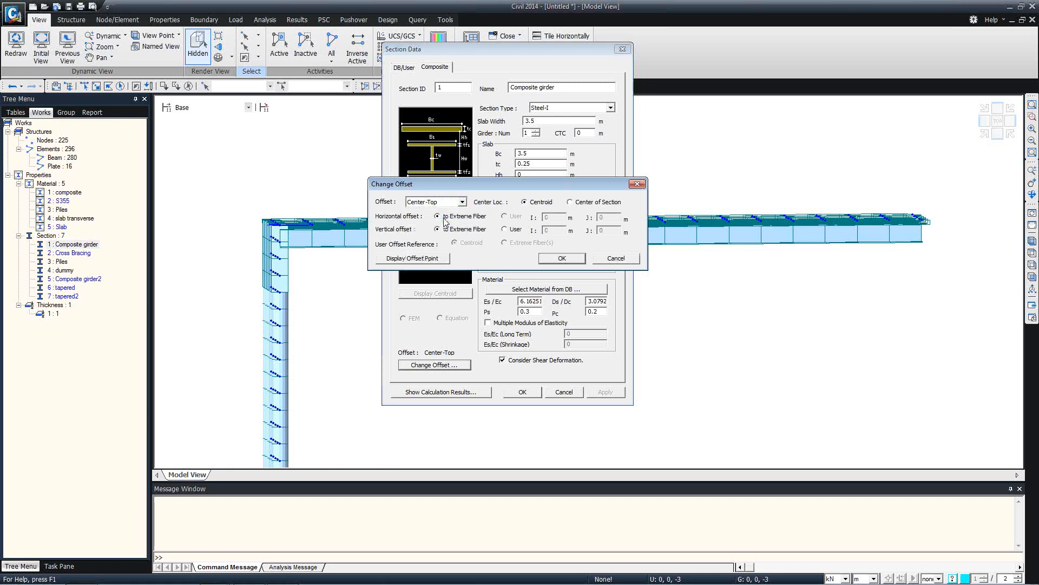
pyautogui.click(559, 256)
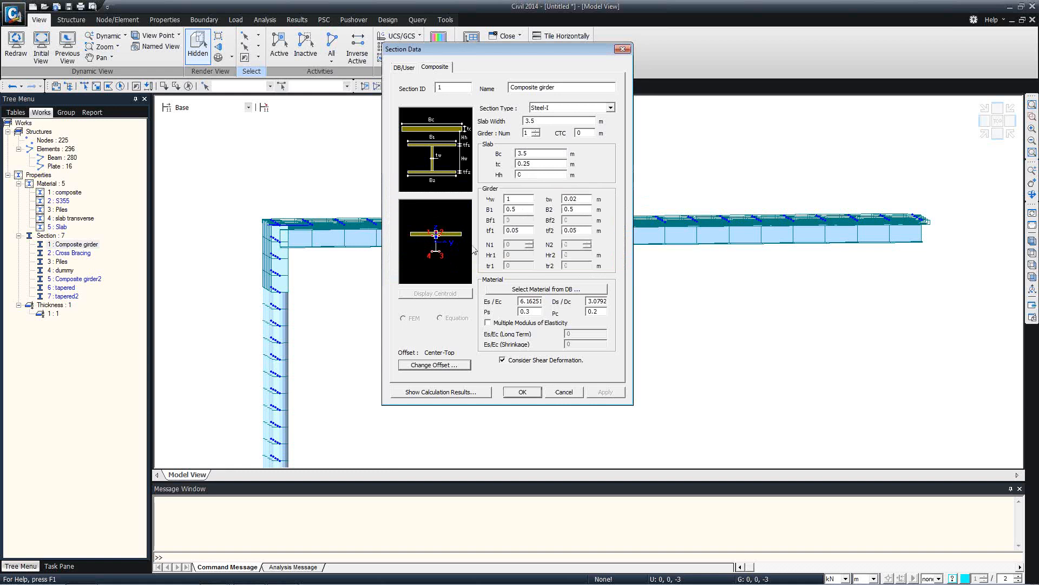
pyautogui.click(564, 392)
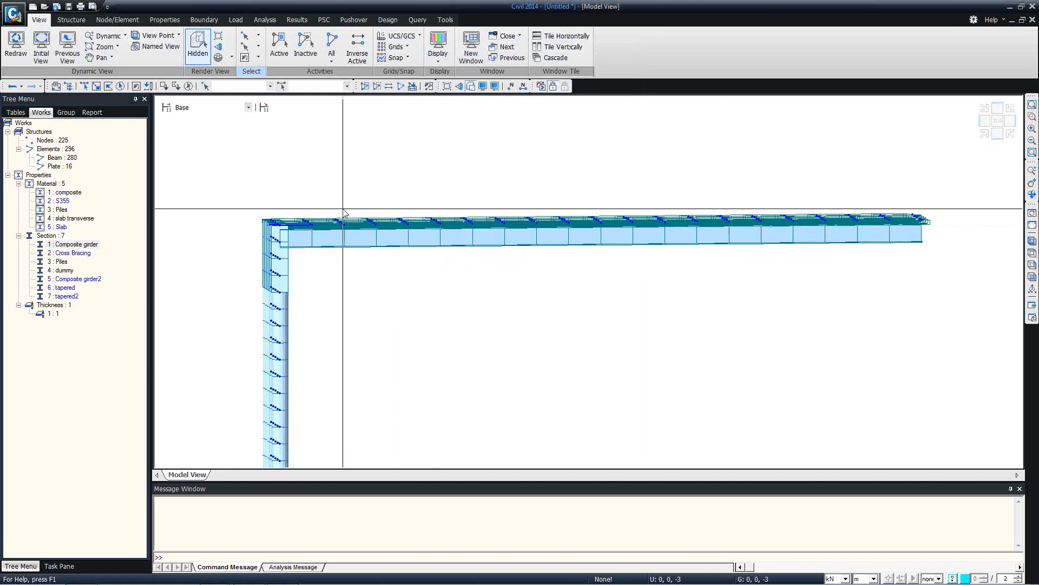
# Display only the Composite girder elements with Active Plus
pyautogui.click(1031, 277)
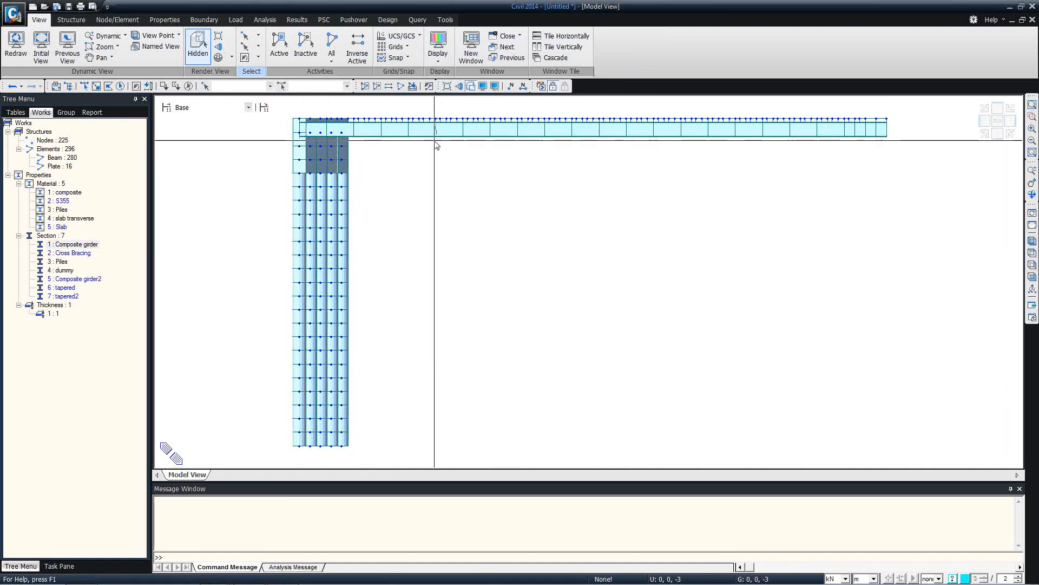
pyautogui.rightClick(74, 246)
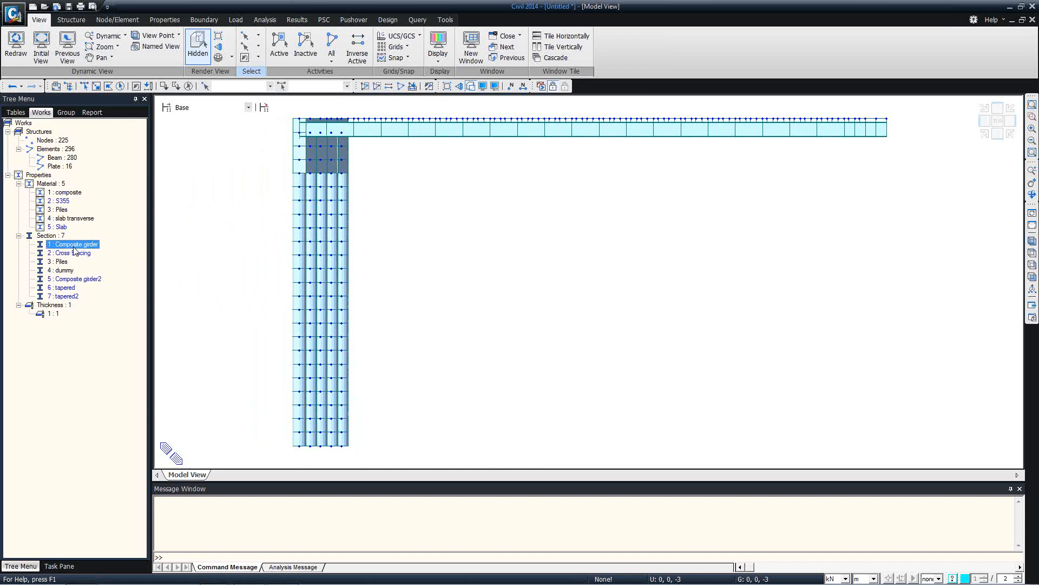
pyautogui.click(102, 324)
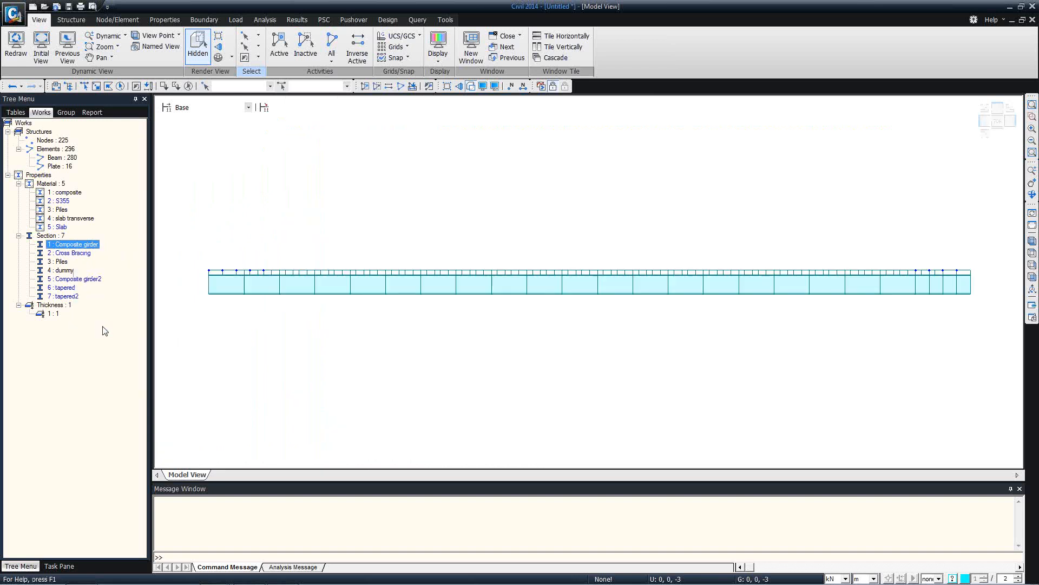
# Show the deck in top view as plain beam lines and open section 6 'tapered' properties
pyautogui.doubleClick(1027, 252)
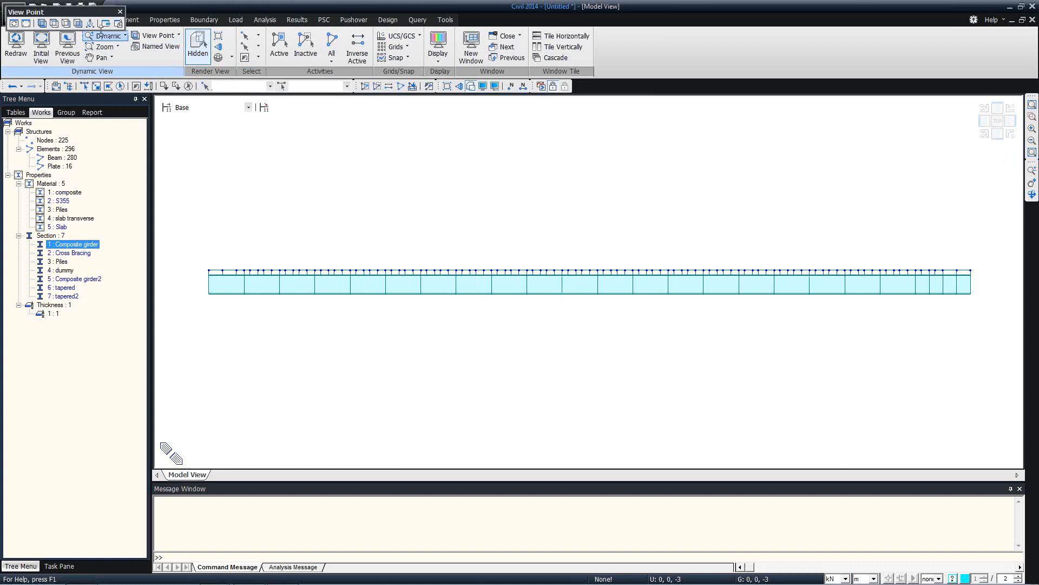
pyautogui.moveTo(85, 19); pyautogui.dragTo(1029, 244)
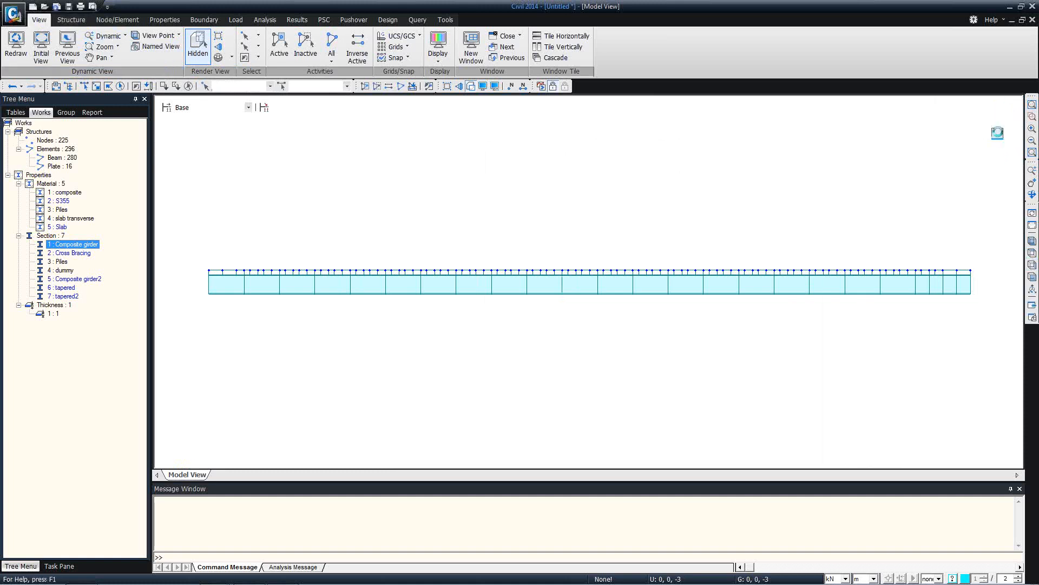
pyautogui.click(985, 133)
pyautogui.keyDown('ctrl'); pyautogui.moveTo(627, 235); pyautogui.dragTo(585, 266, button='middle'); pyautogui.keyUp('ctrl')
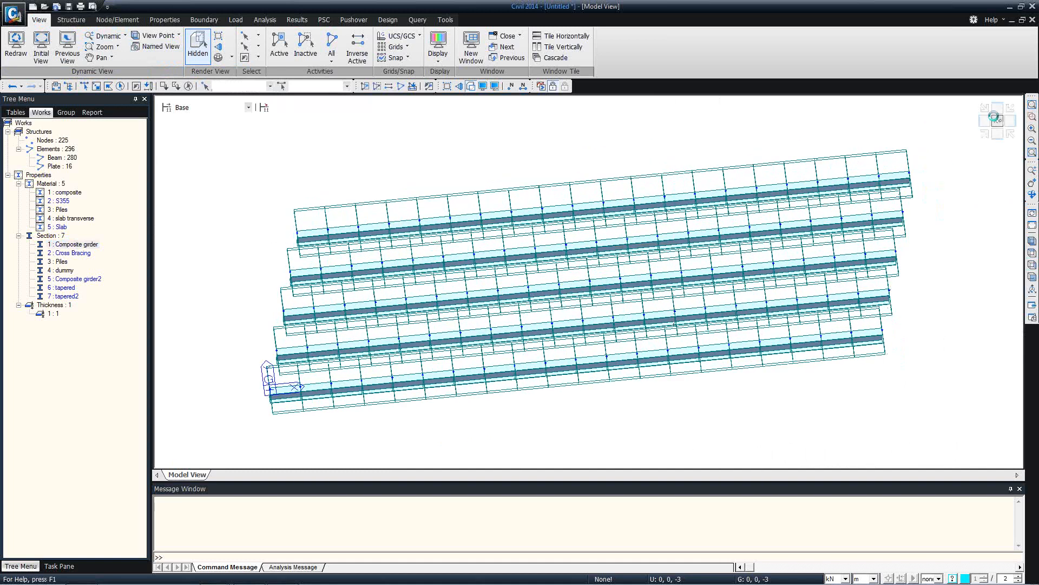
pyautogui.click(995, 118)
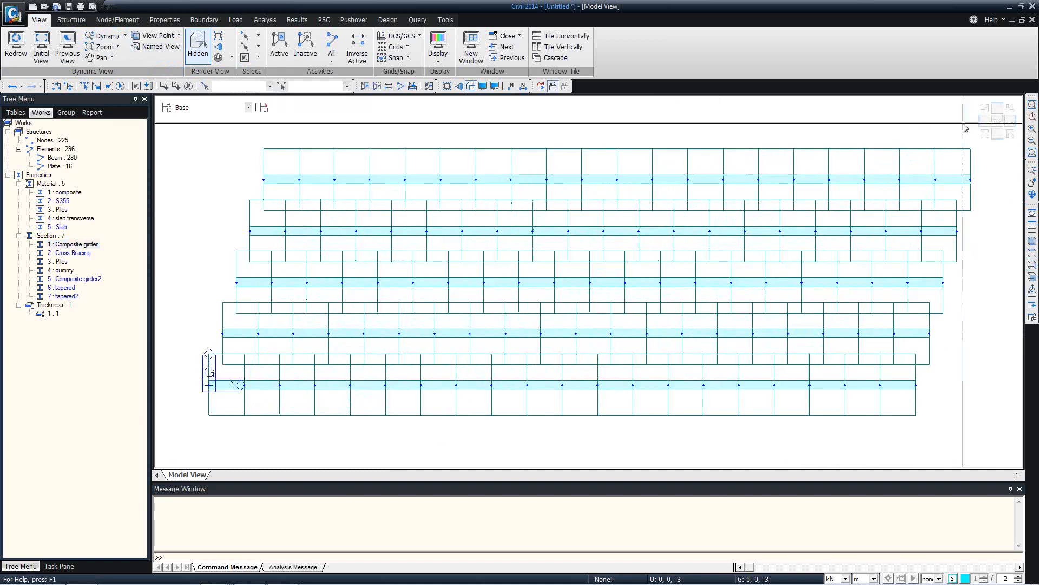
pyautogui.click(471, 86)
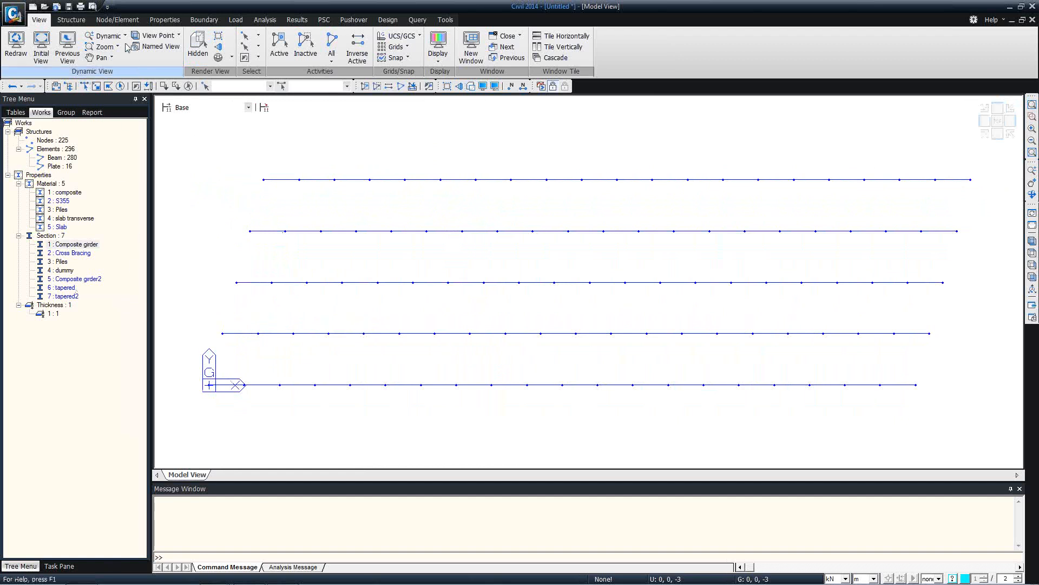
pyautogui.rightClick(69, 288)
pyautogui.click(120, 433)
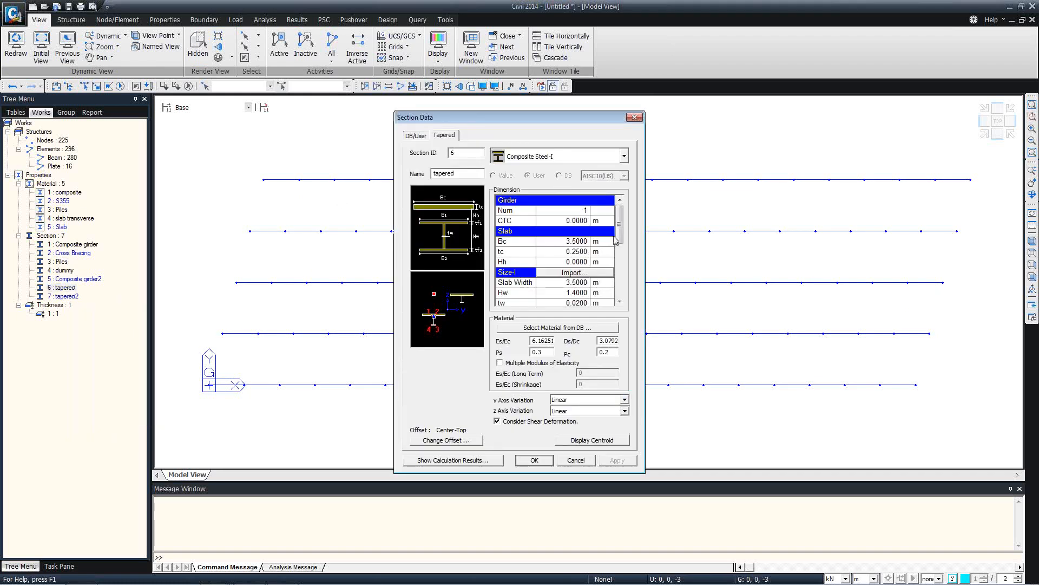
# Import 1:Composite girder dimensions (Hw 1.0, flanges 0.5 × 0.05 m) into the tapered J-end
pyautogui.moveTo(621, 237); pyautogui.dragTo(621, 247)
pyautogui.click(575, 243)
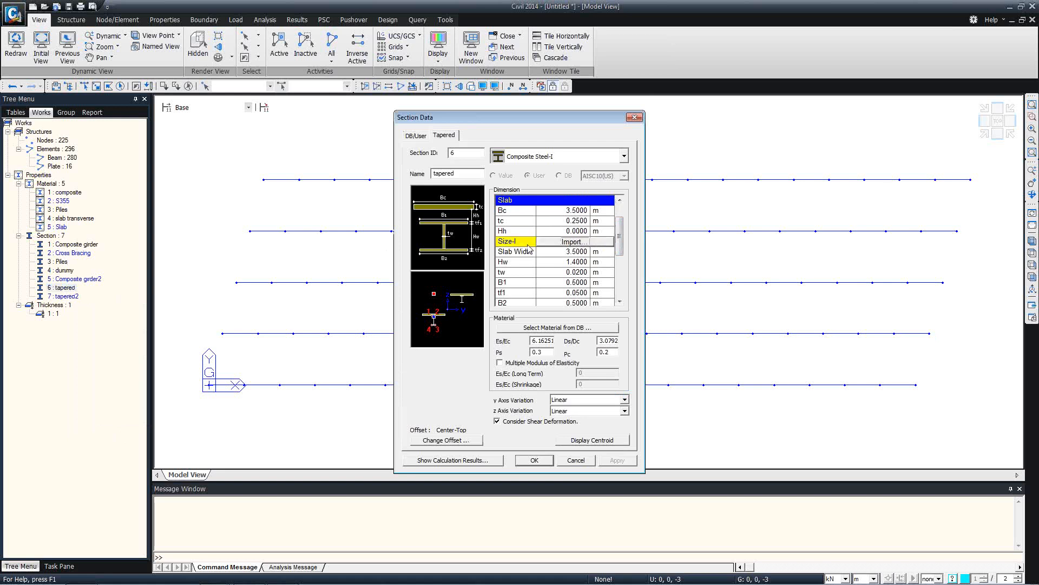
pyautogui.click(558, 243)
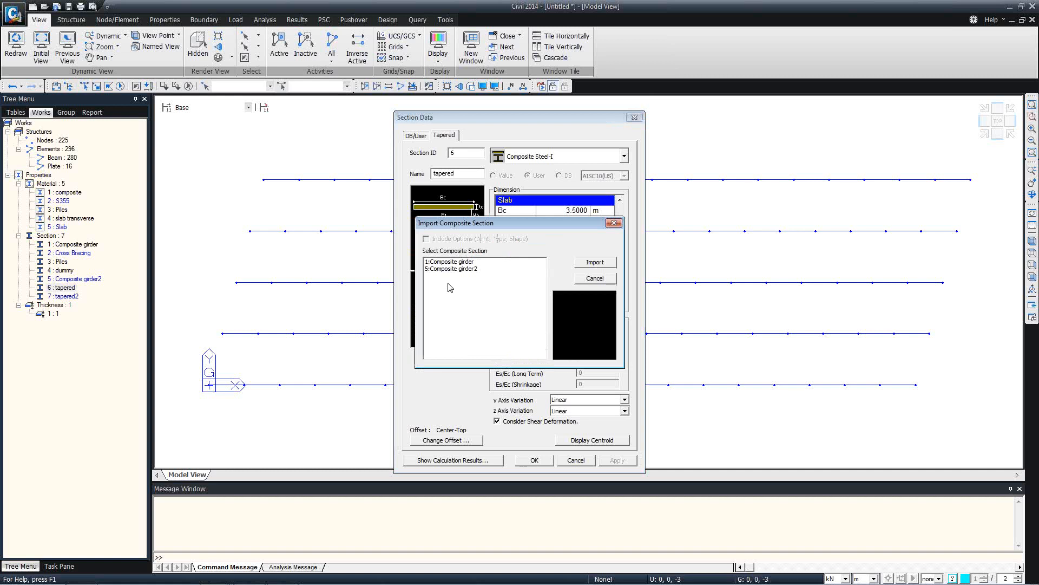
pyautogui.moveTo(492, 239); pyautogui.dragTo(602, 257)
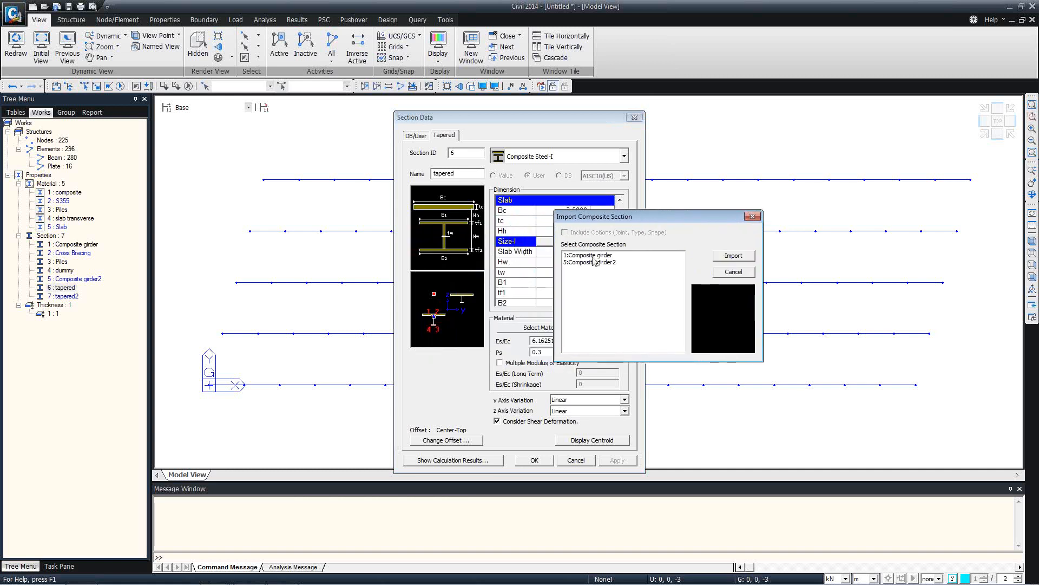
pyautogui.click(595, 256)
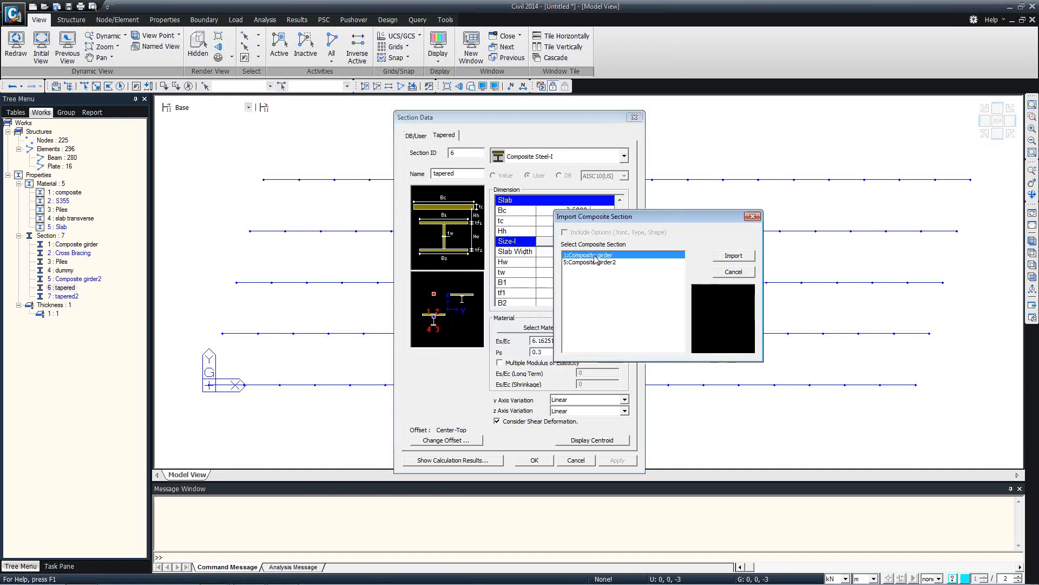
pyautogui.click(752, 217)
pyautogui.moveTo(620, 239); pyautogui.dragTo(621, 285)
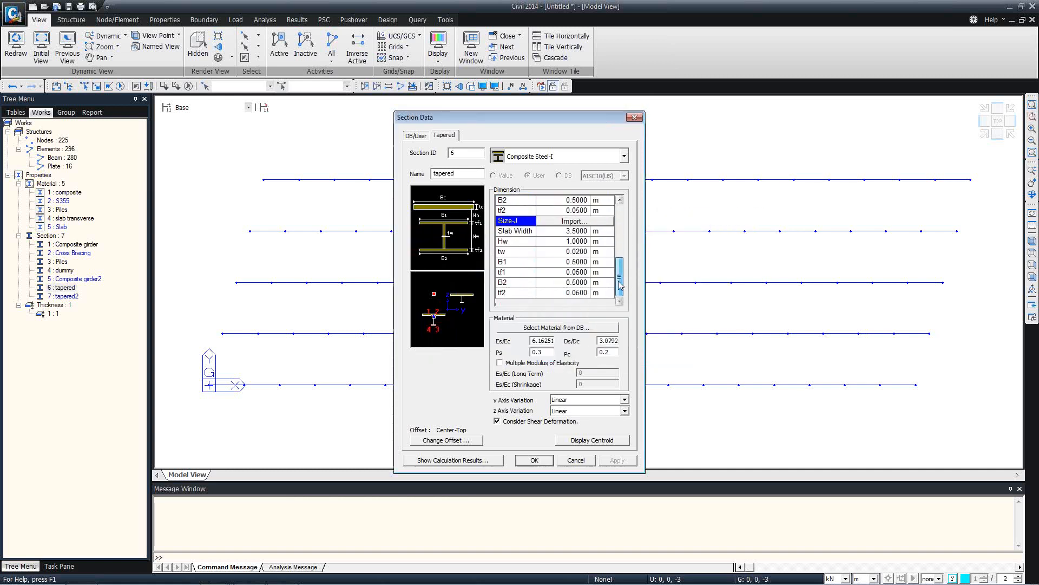
pyautogui.click(557, 222)
pyautogui.click(614, 223)
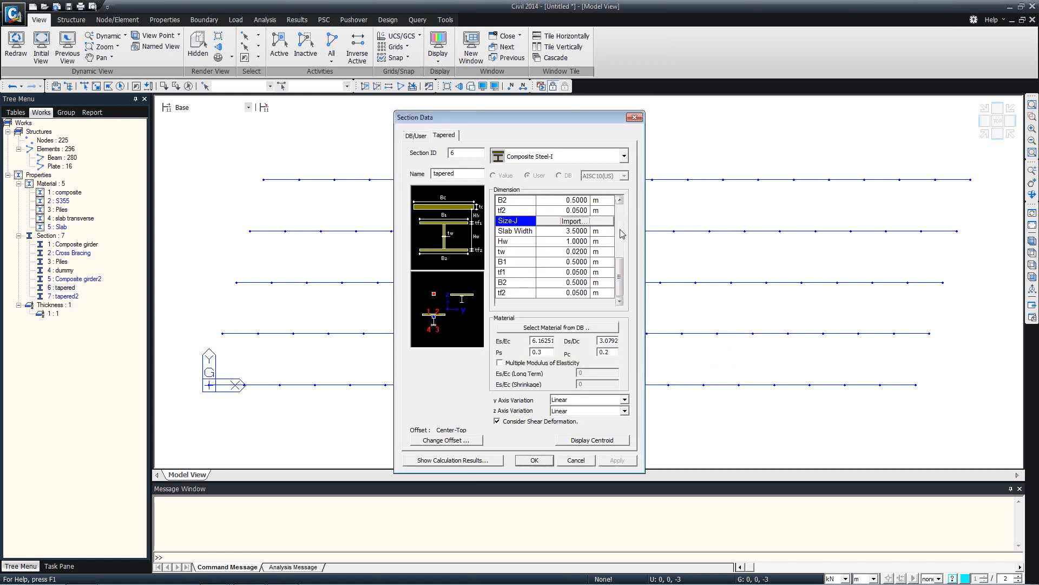
pyautogui.scroll(5, 574, 255)
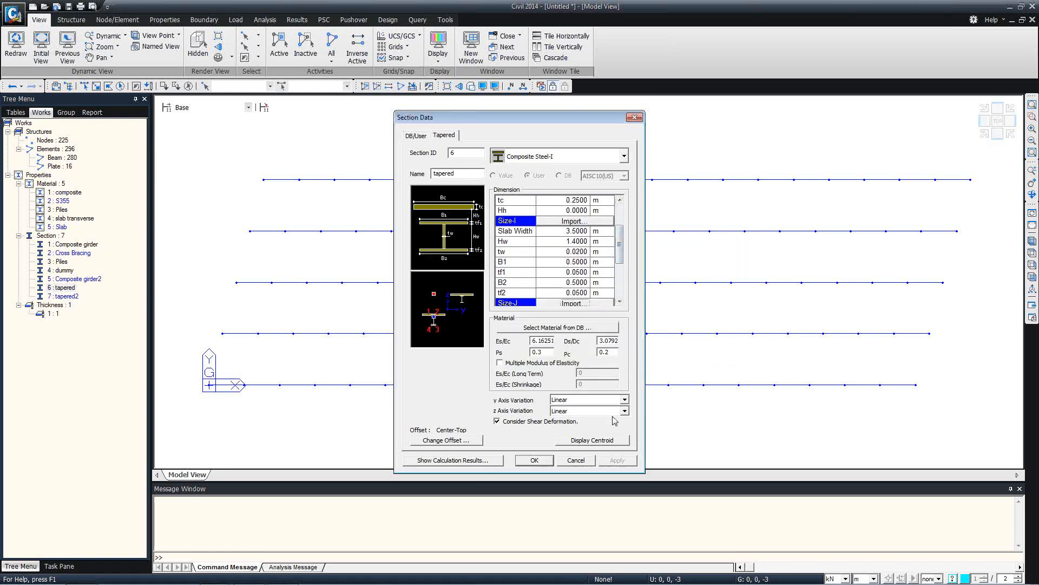
pyautogui.click(591, 461)
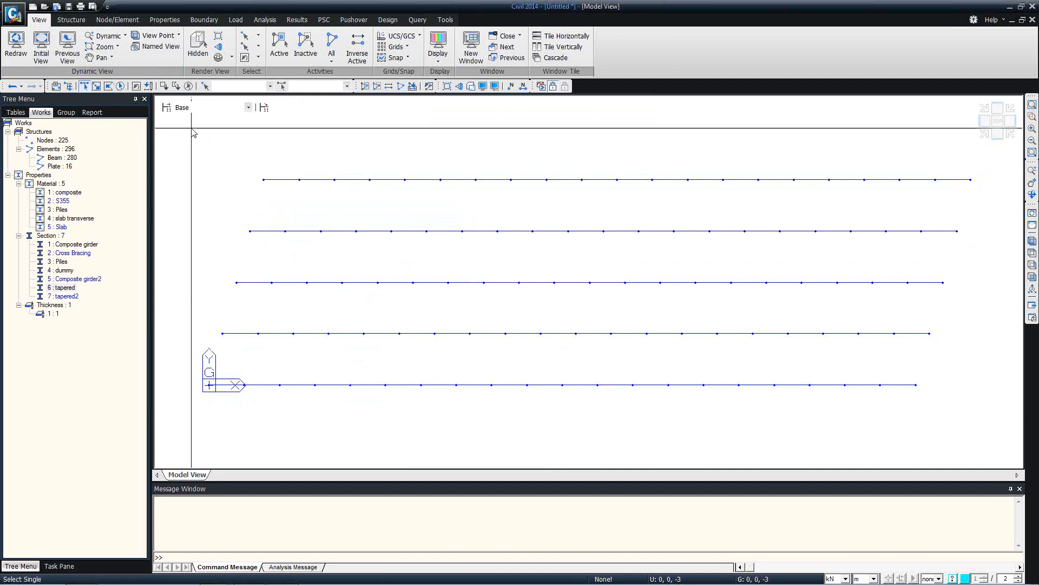
# Assign the tapered section to the girders' left-end segments selected by polygon
pyautogui.moveTo(185, 155); pyautogui.dragTo(162, 140)
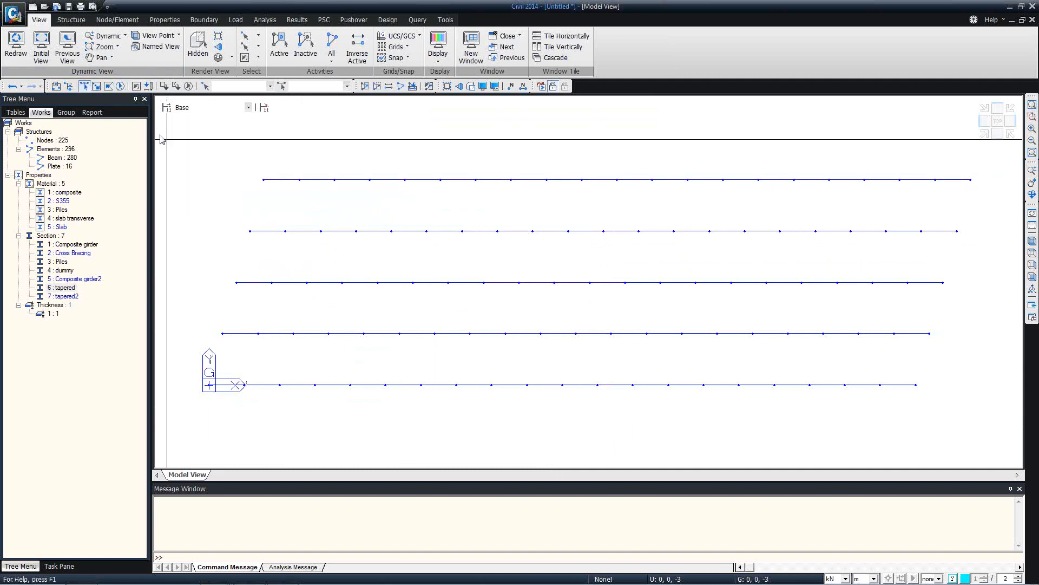
pyautogui.click(108, 89)
pyautogui.click(217, 158)
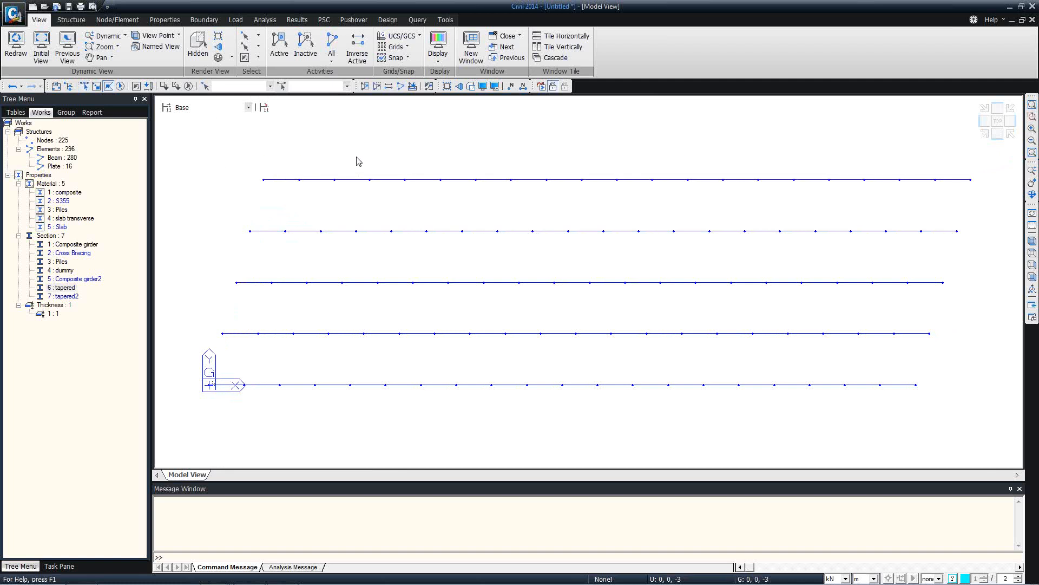
pyautogui.click(424, 164)
pyautogui.click(359, 410)
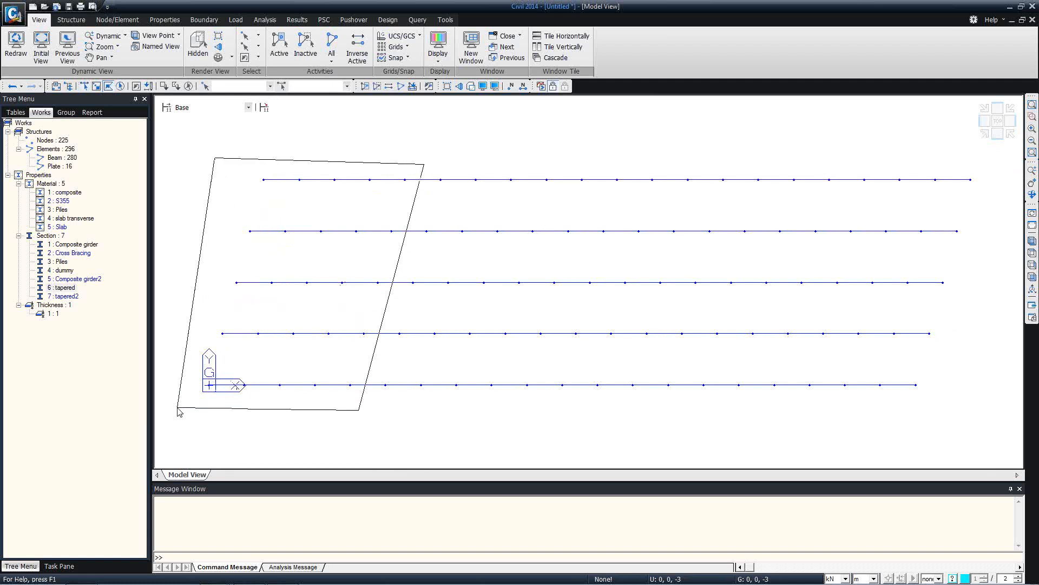
pyautogui.doubleClick(203, 410)
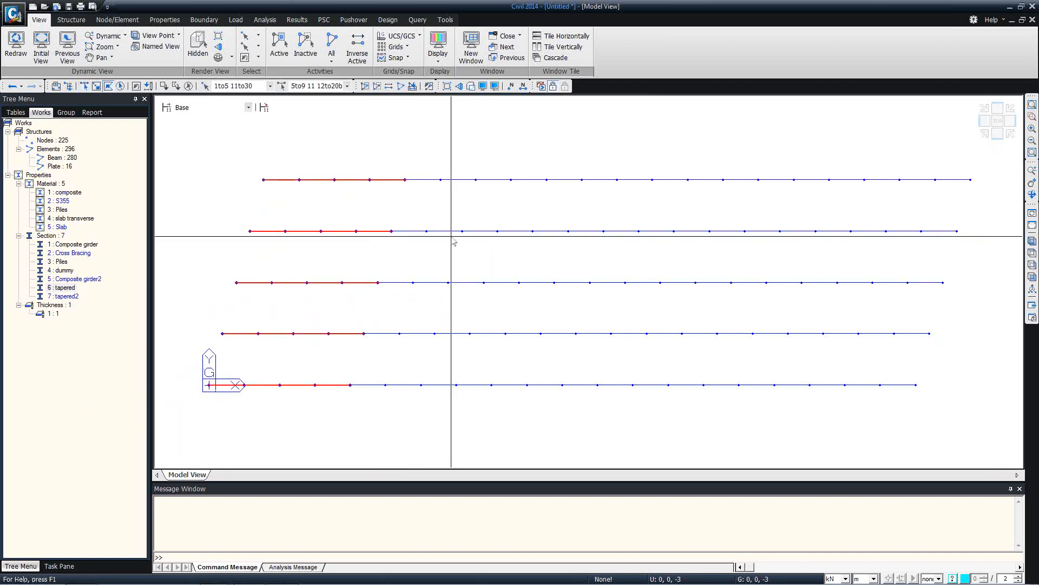
pyautogui.moveTo(65, 290); pyautogui.dragTo(343, 228)
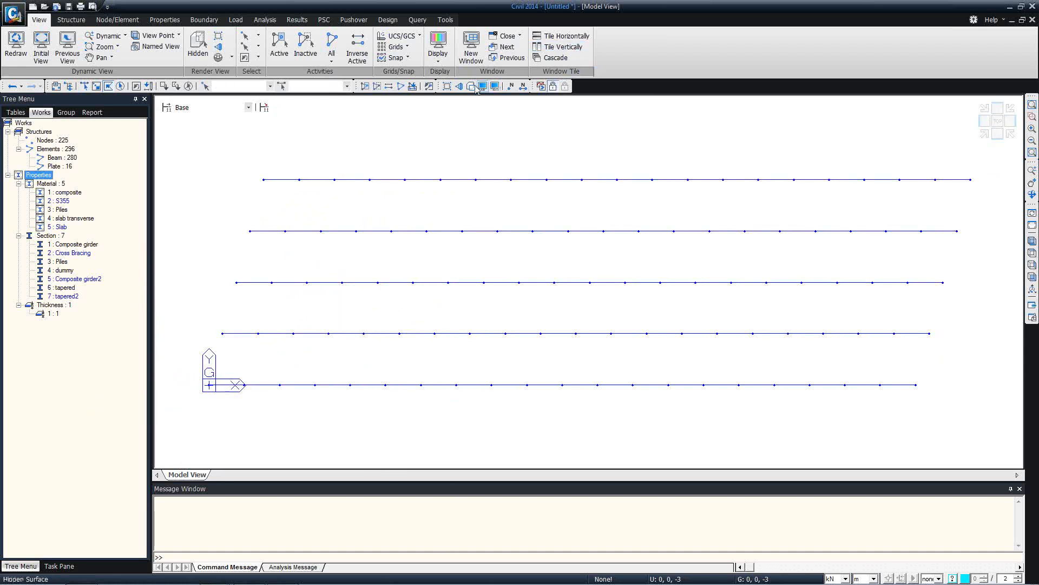
# Assign section '7 : tapered2' to the right-end girder segments selected by polygon
pyautogui.click(998, 133)
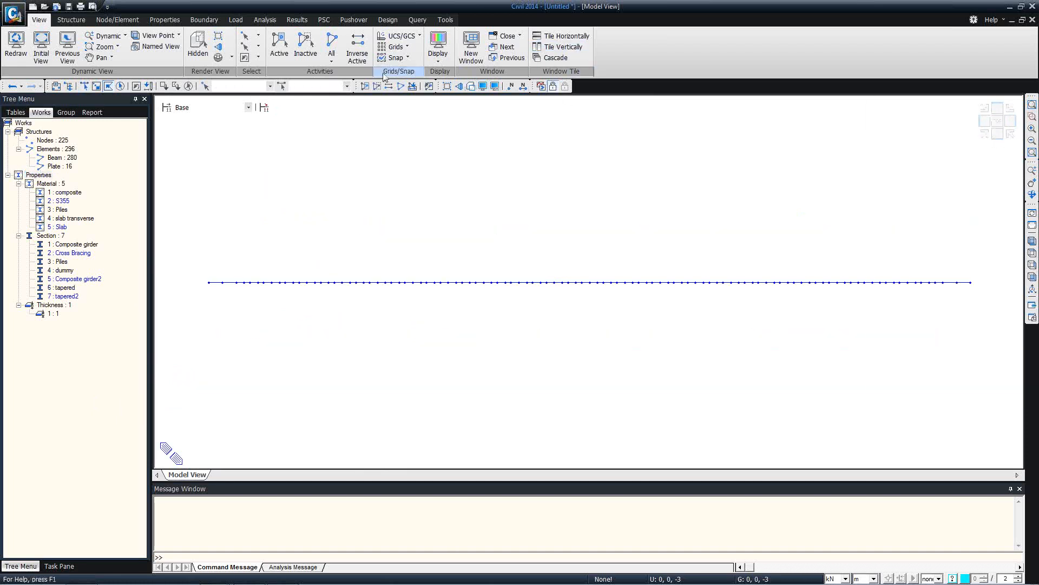
pyautogui.click(470, 86)
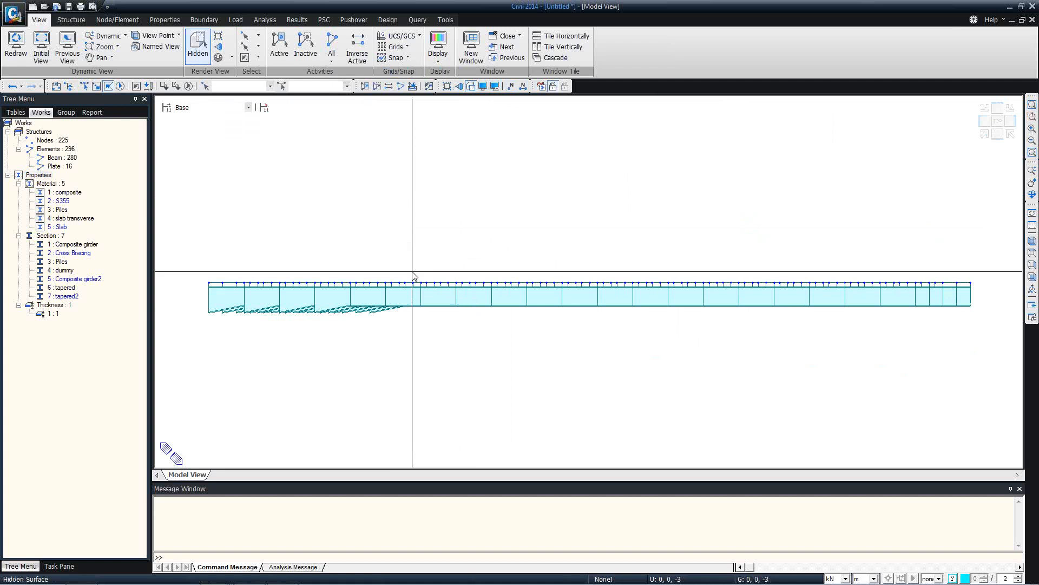
pyautogui.moveTo(368, 287)
pyautogui.keyDown('ctrl'); pyautogui.mouseDown(button='middle')
pyautogui.moveTo(387, 287)
pyautogui.moveTo(379, 292)
pyautogui.mouseUp(button='middle'); pyautogui.keyUp('ctrl')
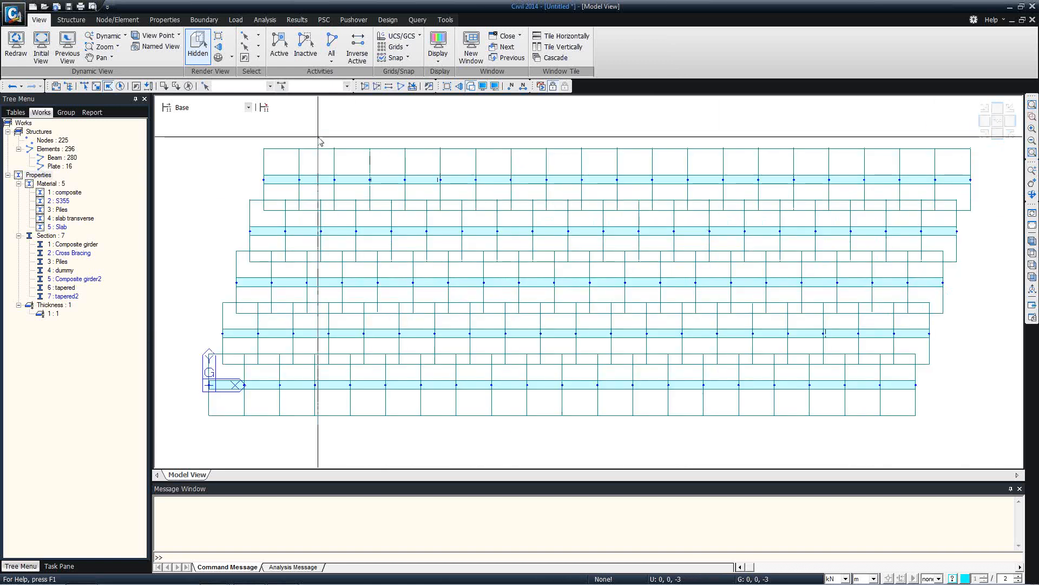
pyautogui.click(470, 88)
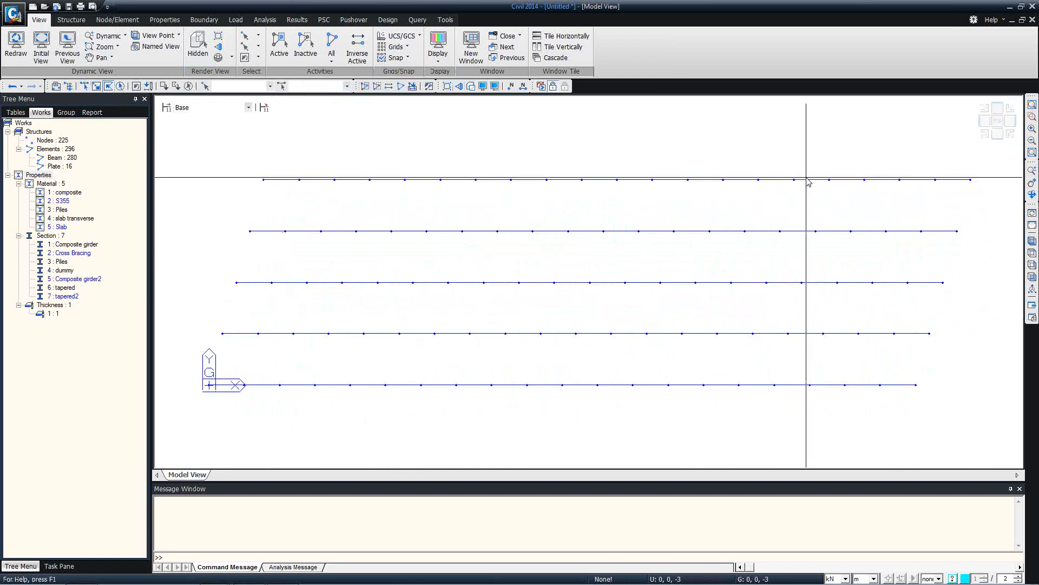
pyautogui.click(822, 156)
pyautogui.click(745, 445)
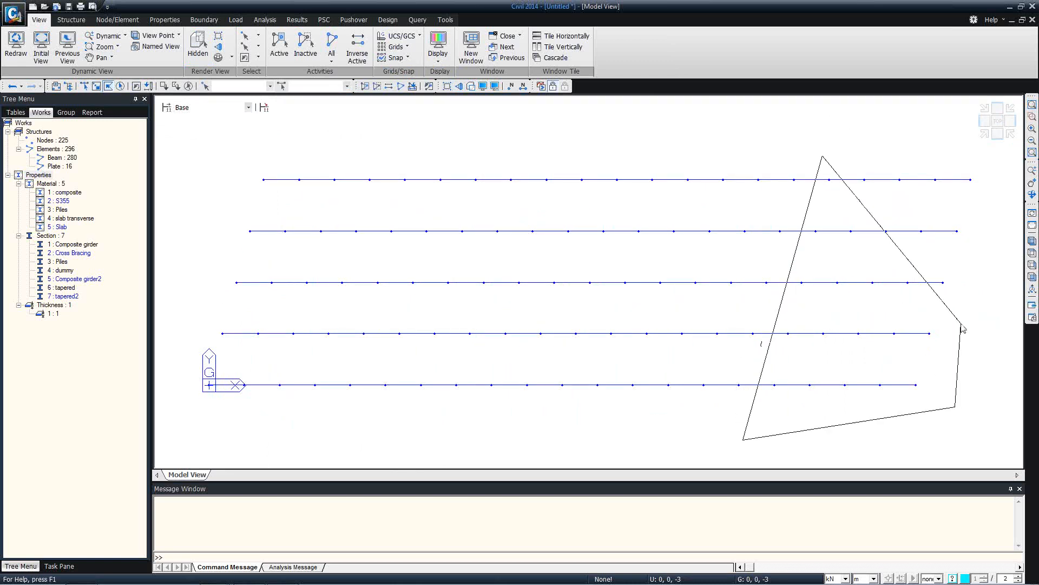
pyautogui.click(941, 425)
pyautogui.doubleClick(986, 158)
pyautogui.moveTo(69, 297); pyautogui.dragTo(498, 283)
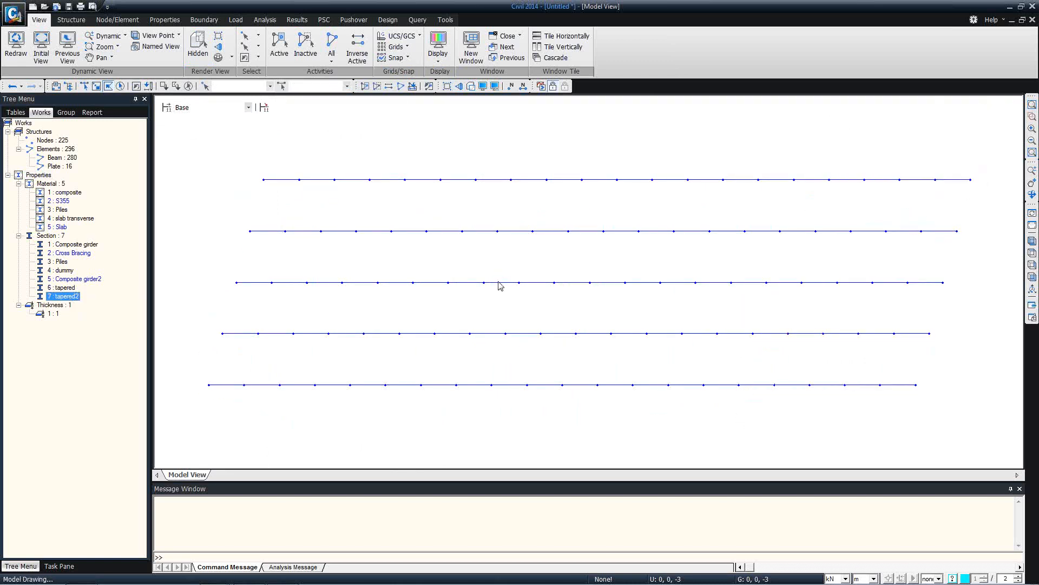
# Orbit to an isometric 3-D view of the five girder lines
pyautogui.keyDown('ctrl'); pyautogui.moveTo(485, 372); pyautogui.dragTo(489, 295, button='middle'); pyautogui.keyUp('ctrl')
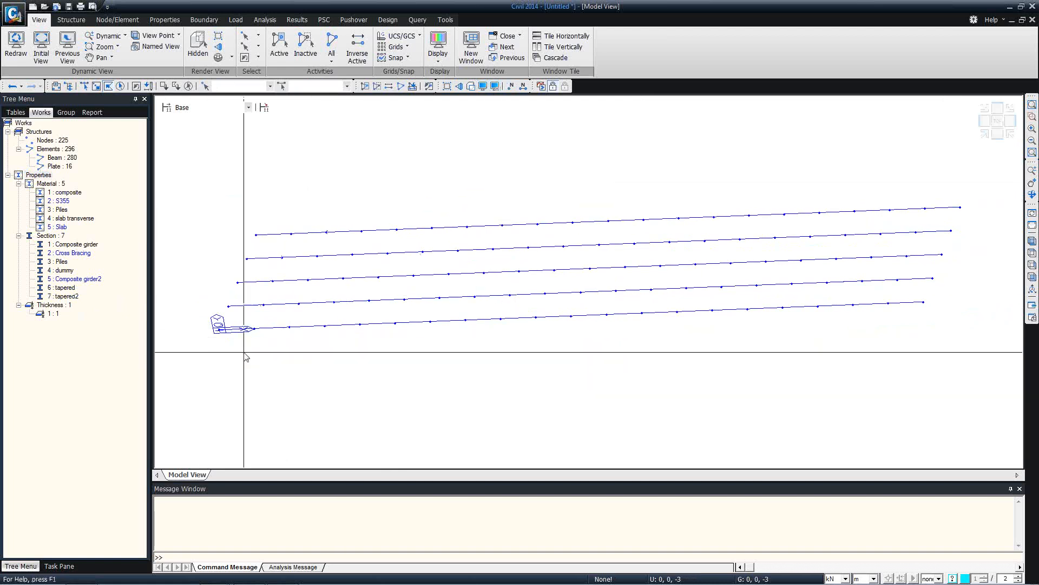
pyautogui.click(482, 87)
pyautogui.click(606, 157)
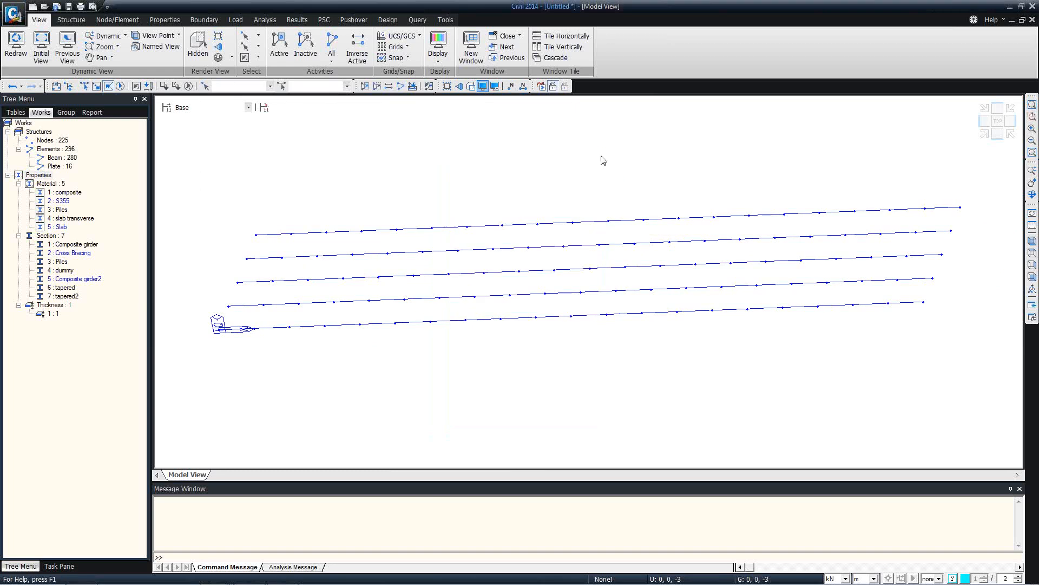
# Create tapered group 'taperd 1' for the tapered elements: z-axis polynomial 2, measured from j
pyautogui.click(164, 19)
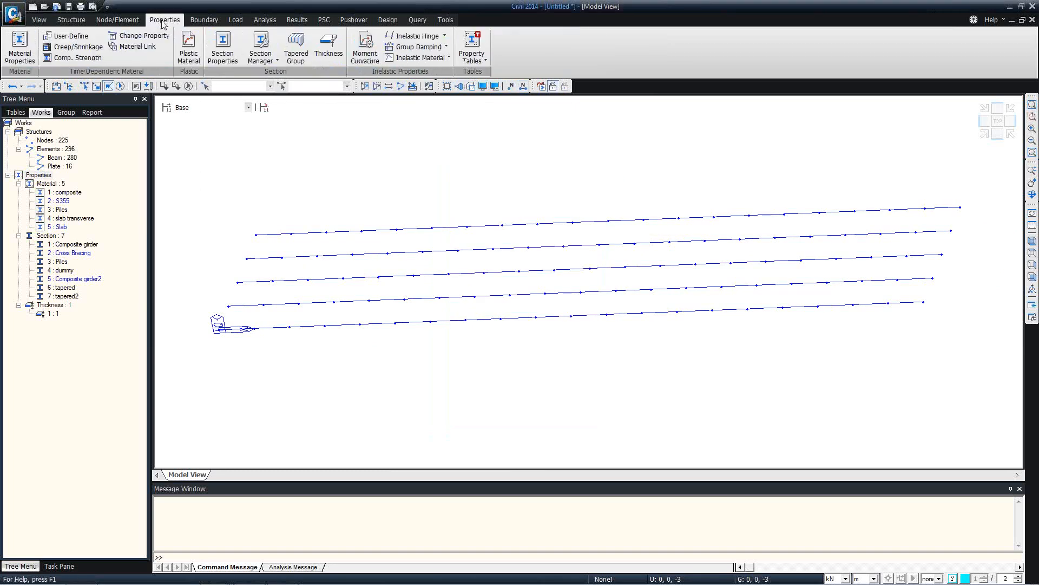
pyautogui.click(294, 53)
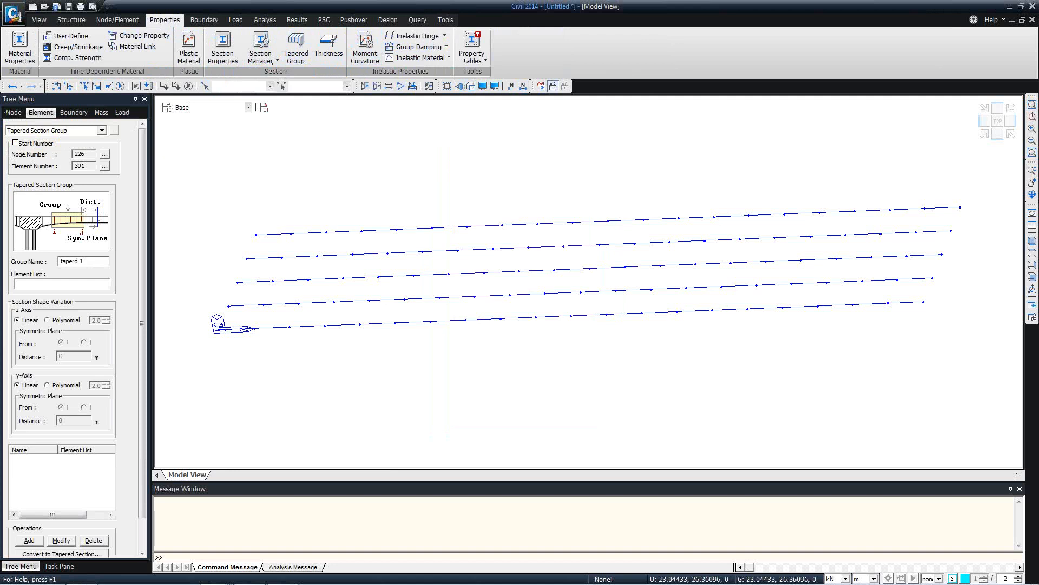
pyautogui.rightClick(762, 91)
pyautogui.click(774, 103)
pyautogui.click(929, 110)
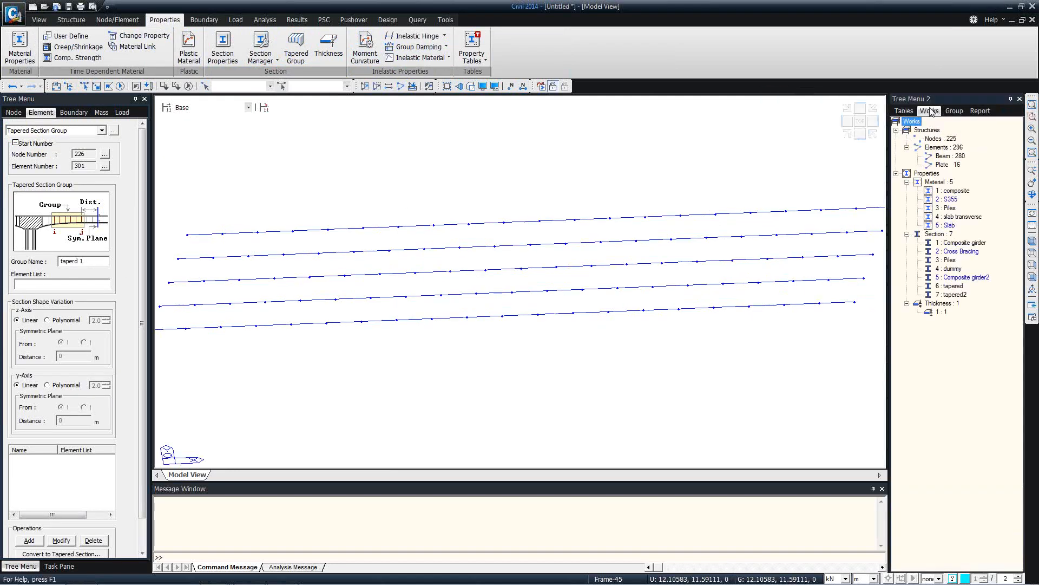
pyautogui.click(952, 287)
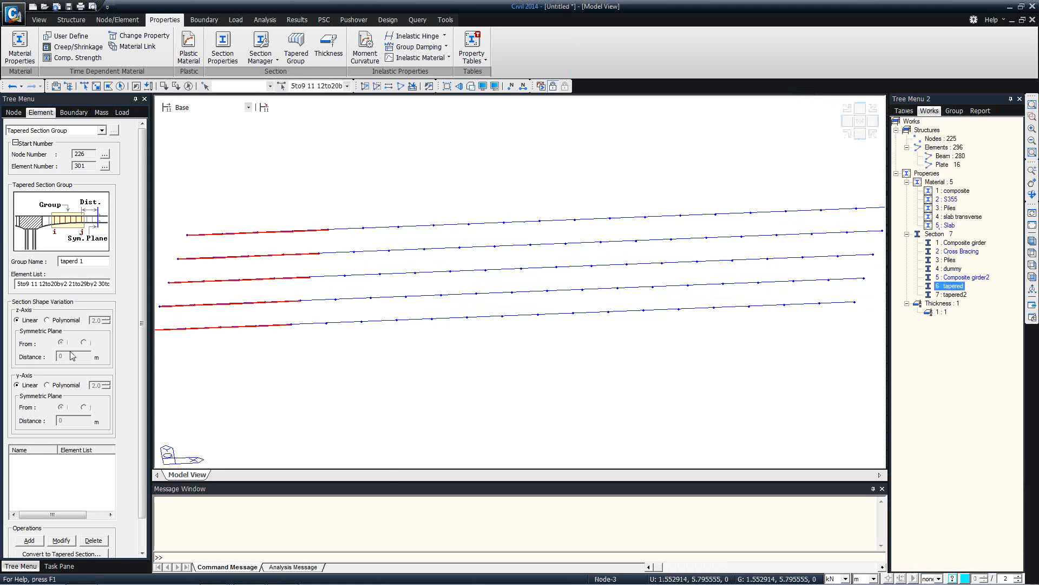
pyautogui.click(66, 321)
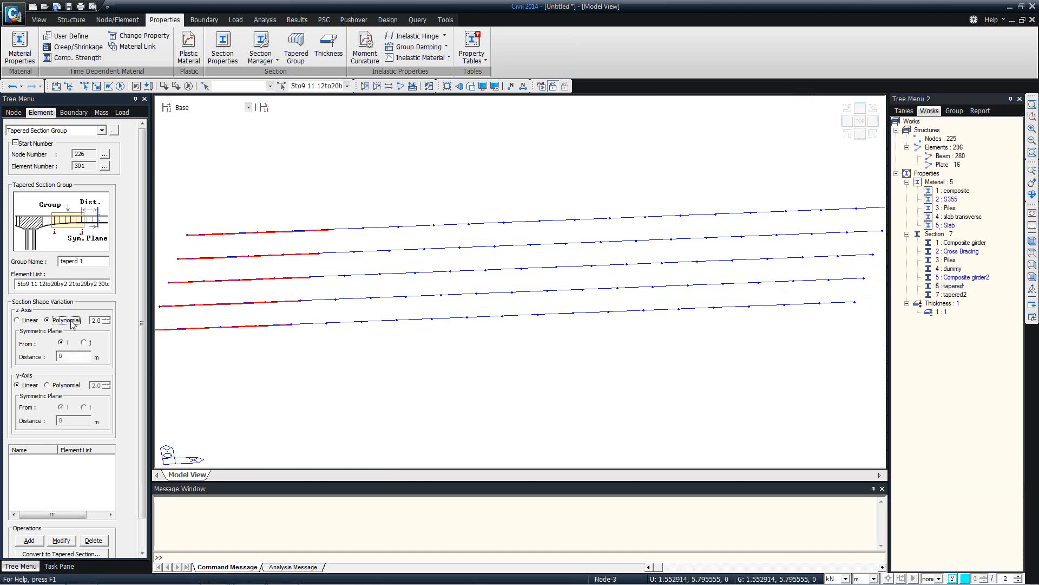
pyautogui.click(470, 90)
pyautogui.moveTo(294, 346); pyautogui.dragTo(345, 293, button='middle')
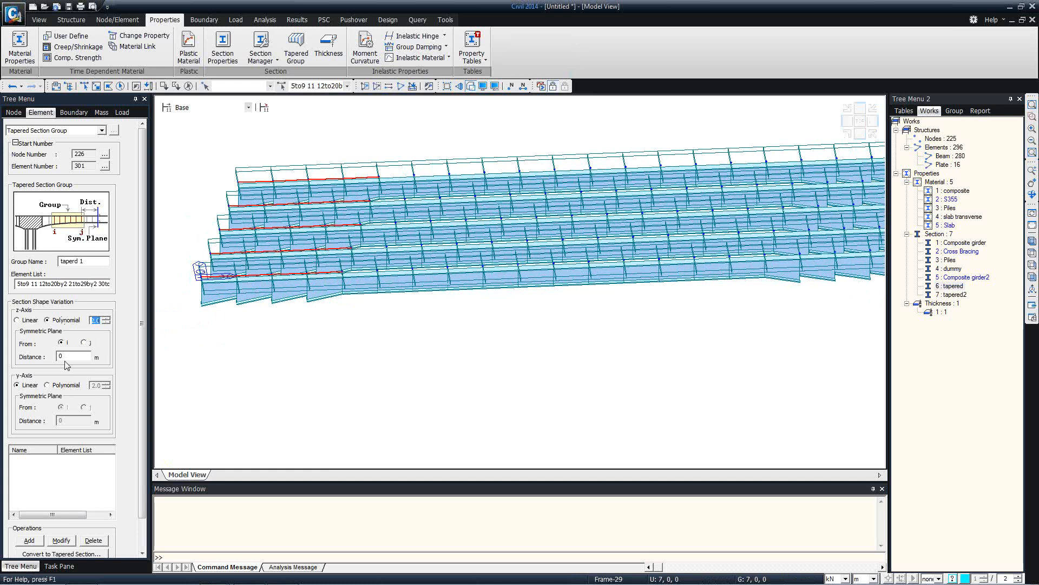
pyautogui.click(31, 540)
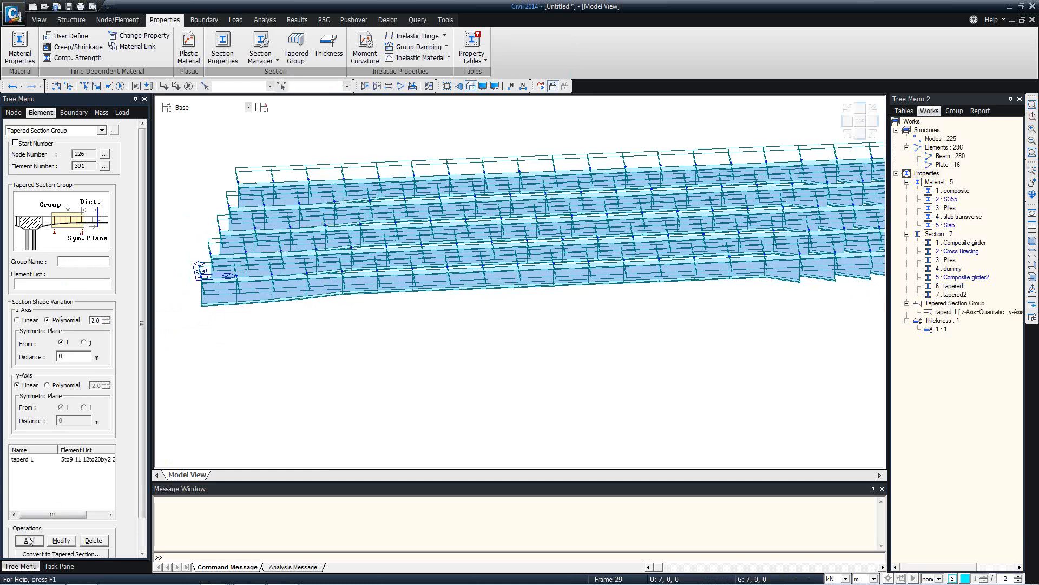
pyautogui.click(65, 460)
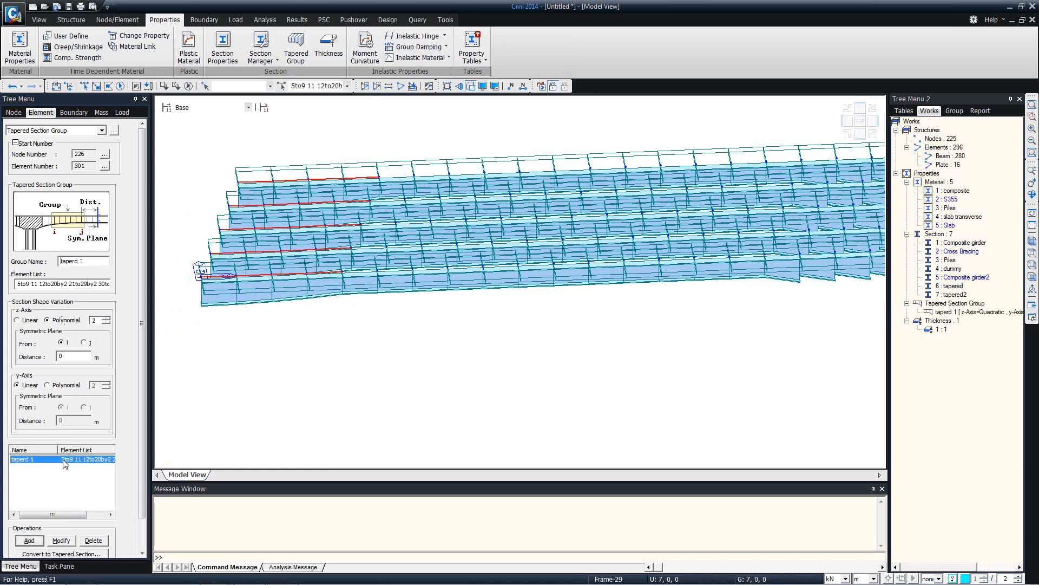
pyautogui.click(84, 343)
pyautogui.click(61, 540)
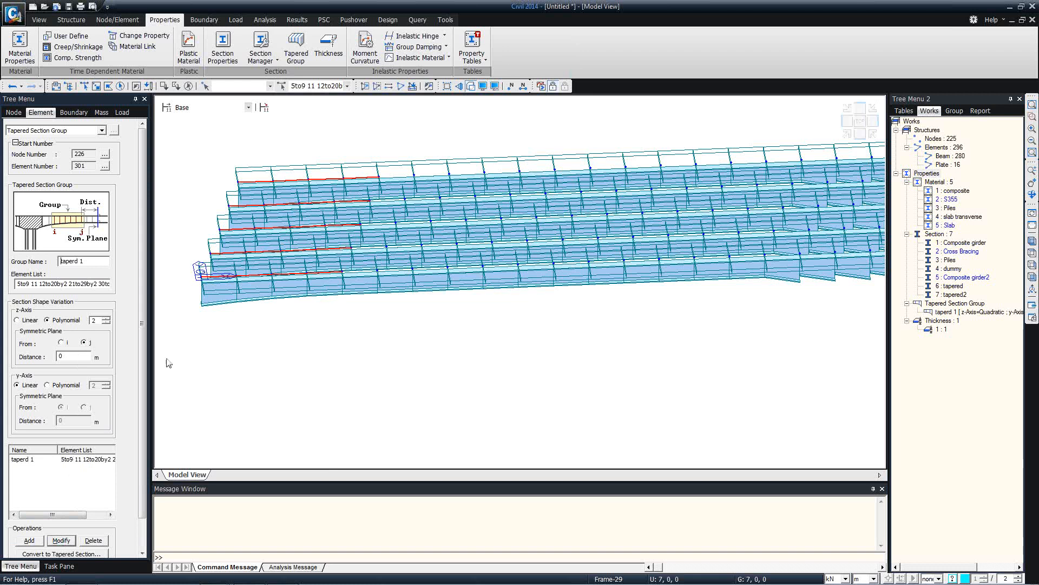
# Create tapered group 'taperd 2' for the tapered2 girder elements
pyautogui.moveTo(169, 363); pyautogui.dragTo(261, 286, button='middle')
pyautogui.moveTo(551, 272); pyautogui.dragTo(413, 285, button='middle')
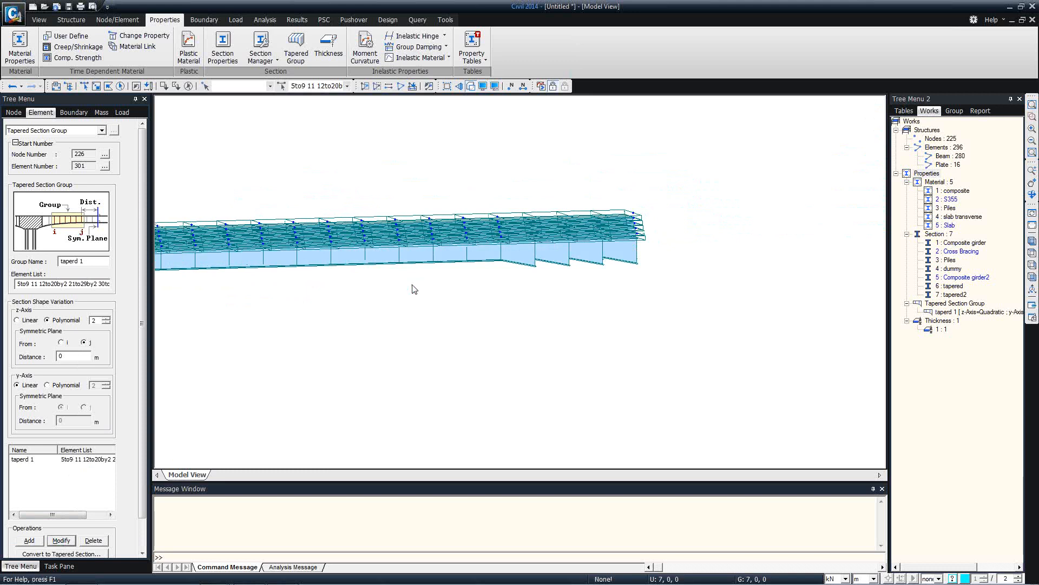
pyautogui.click(964, 296)
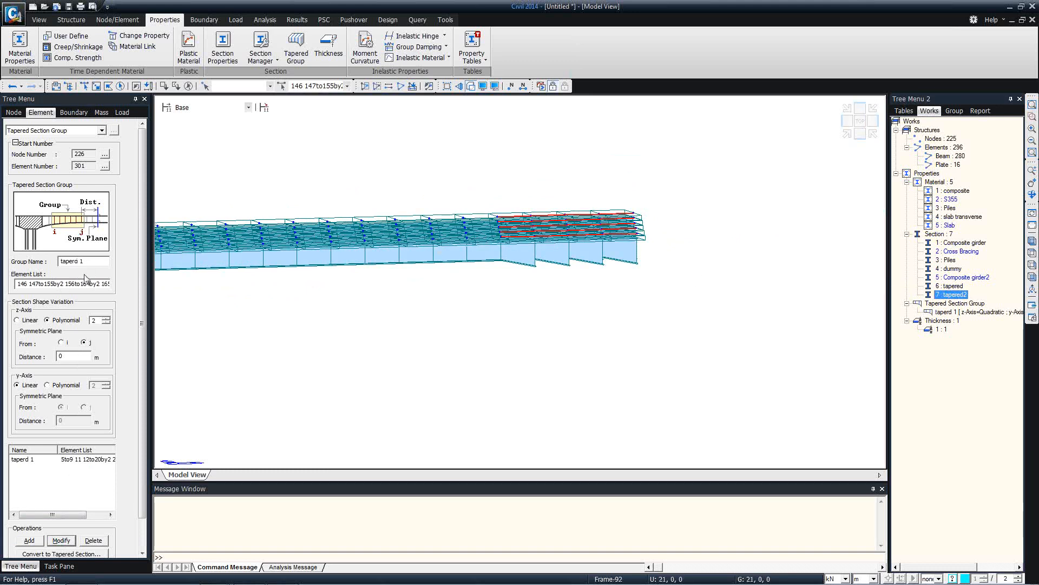
pyautogui.click(189, 87)
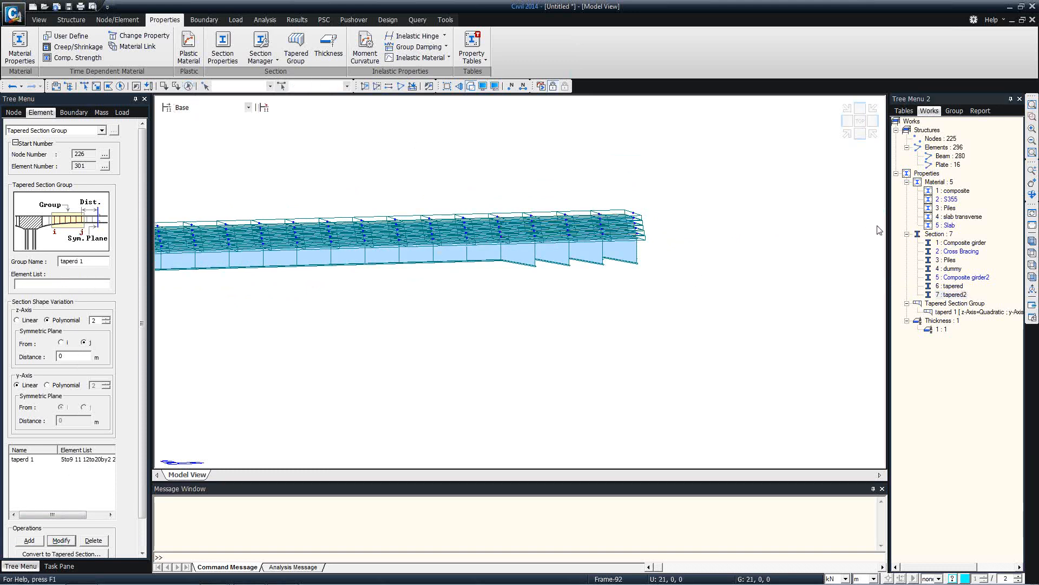
pyautogui.click(953, 294)
pyautogui.moveTo(96, 262); pyautogui.dragTo(74, 263)
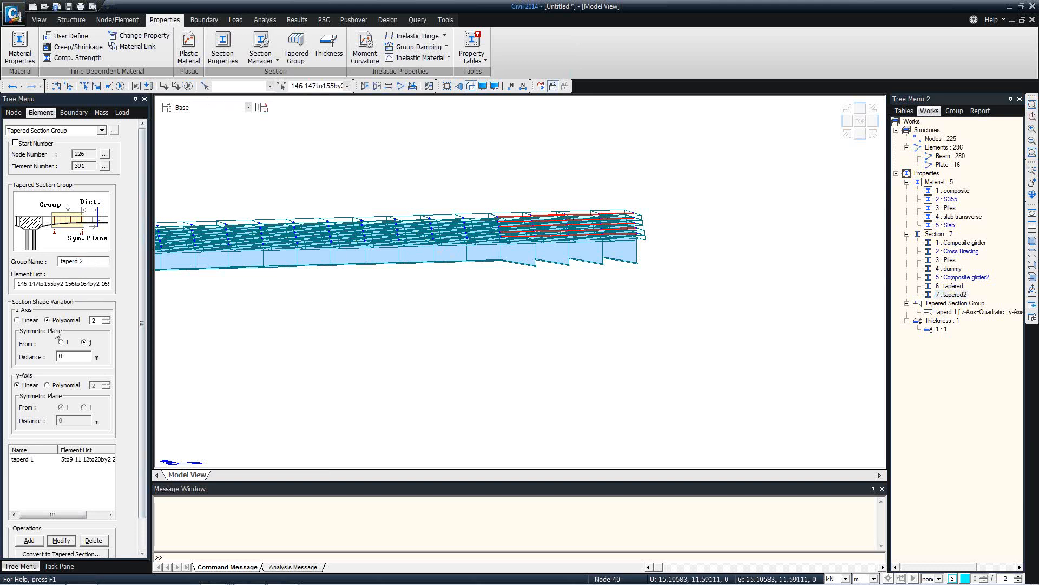
pyautogui.click(30, 541)
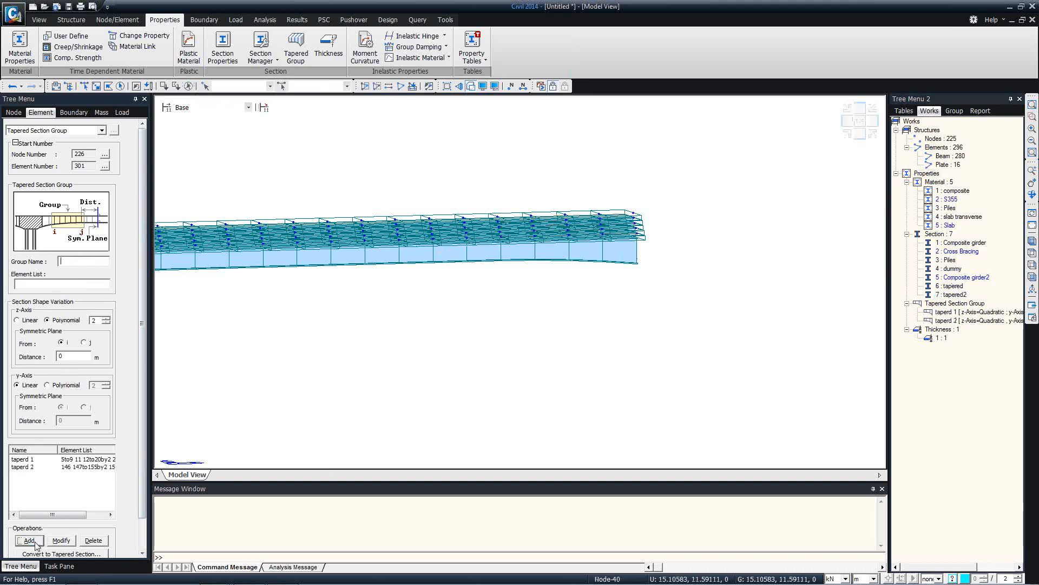
pyautogui.scroll(-1, 111, 535)
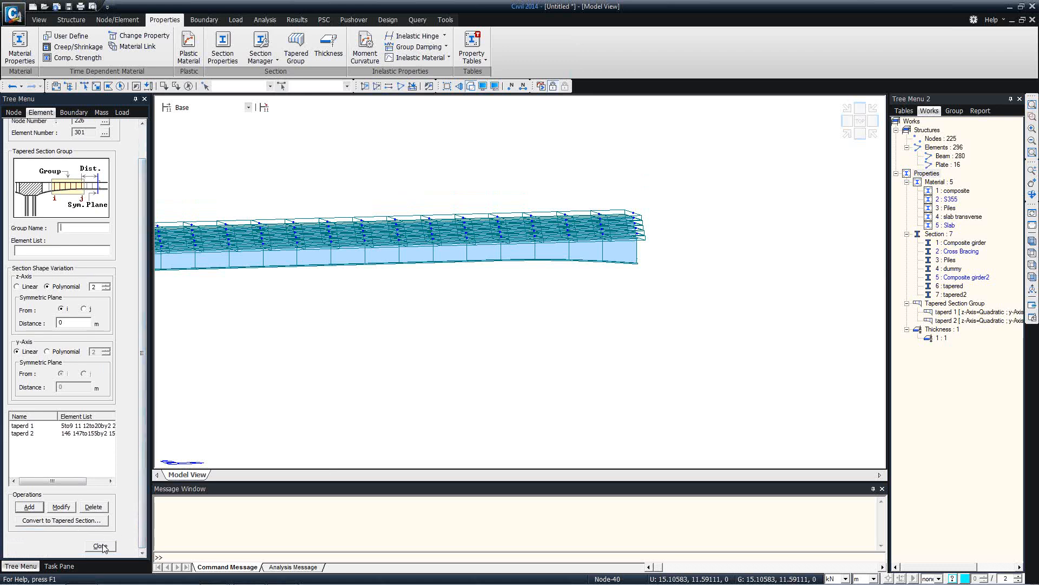
pyautogui.click(100, 545)
pyautogui.keyDown('ctrl'); pyautogui.moveTo(339, 301); pyautogui.dragTo(458, 294, button='middle'); pyautogui.keyUp('ctrl')
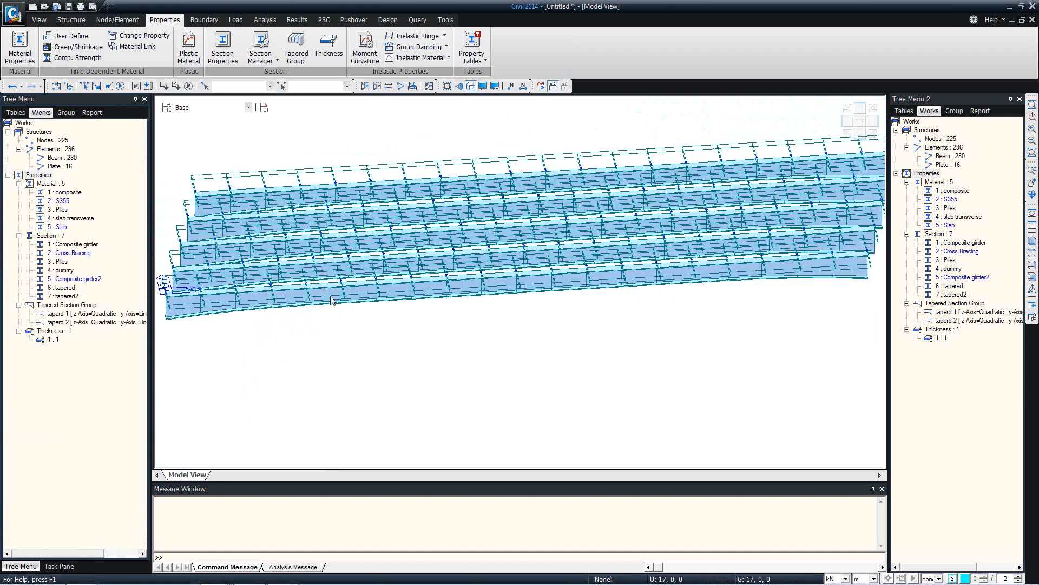
pyautogui.moveTo(282, 294)
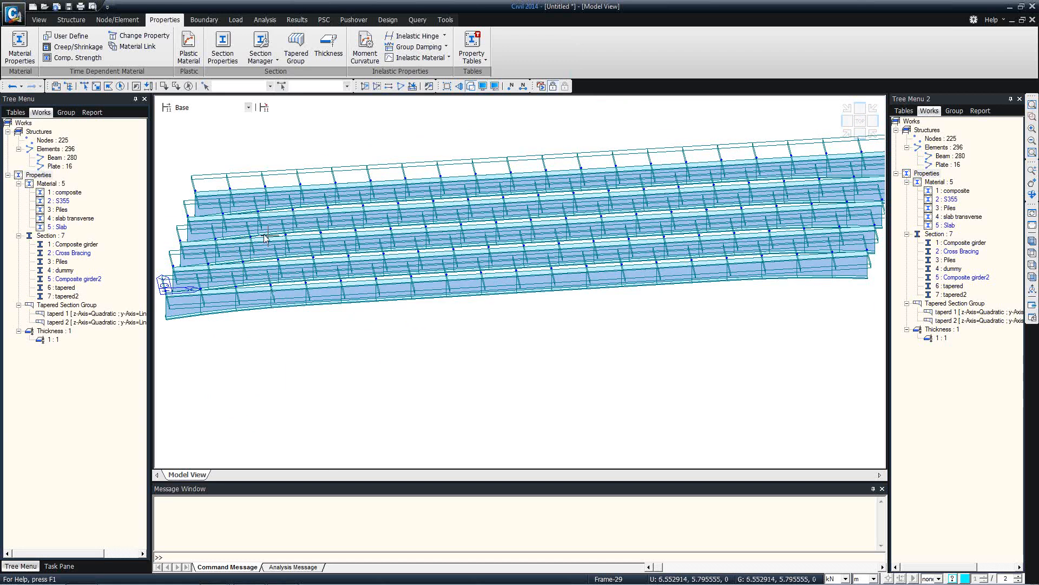
# Check a tapered girder element's info, then show the whole deck in top view
pyautogui.moveTo(309, 237)
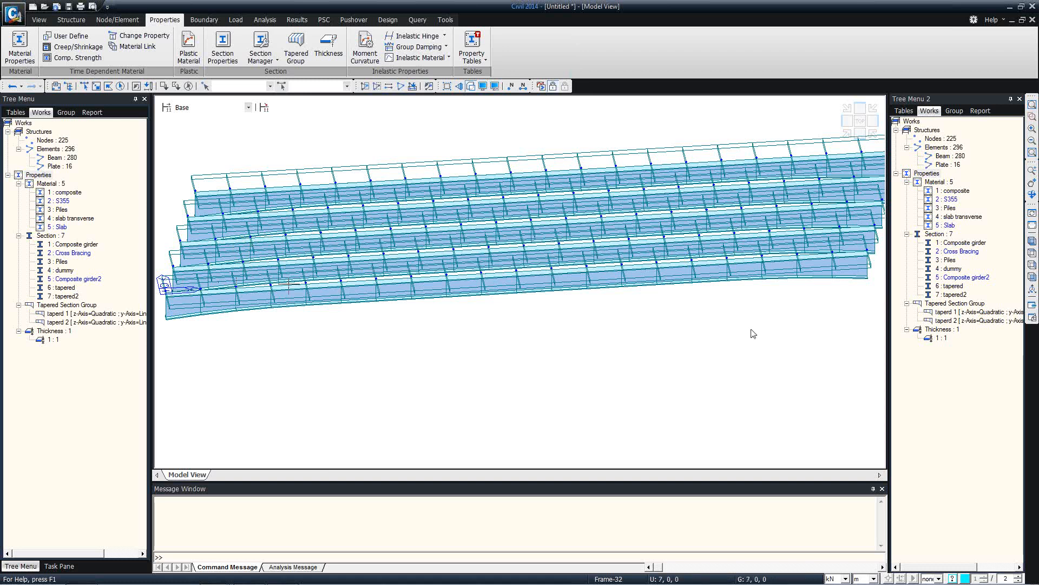
pyautogui.click(1032, 253)
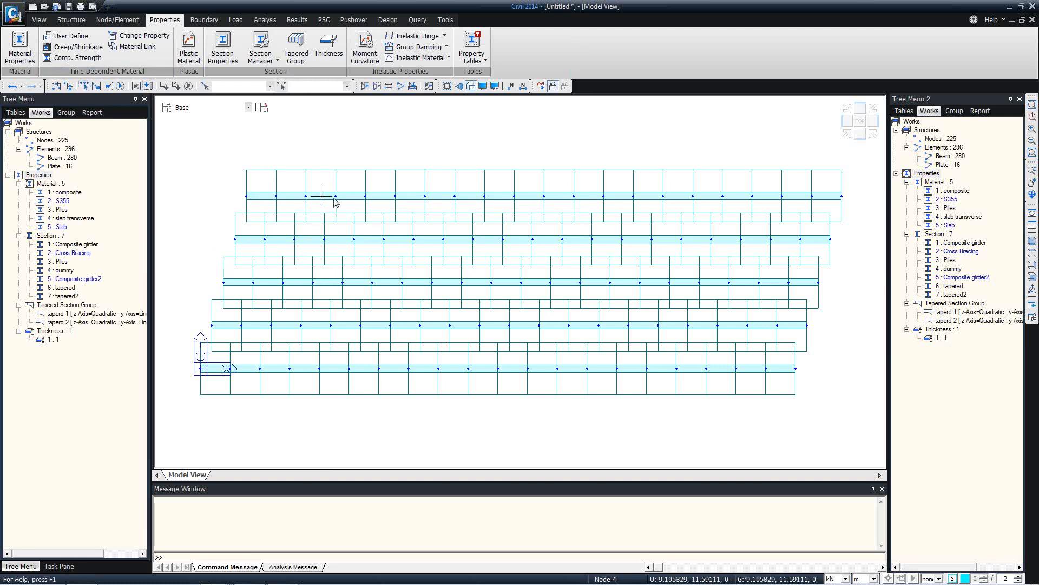
# Select the Composite girder, tapered and tapered2 section elements in turn to see where each lies, then deselect all
pyautogui.doubleClick(61, 296)
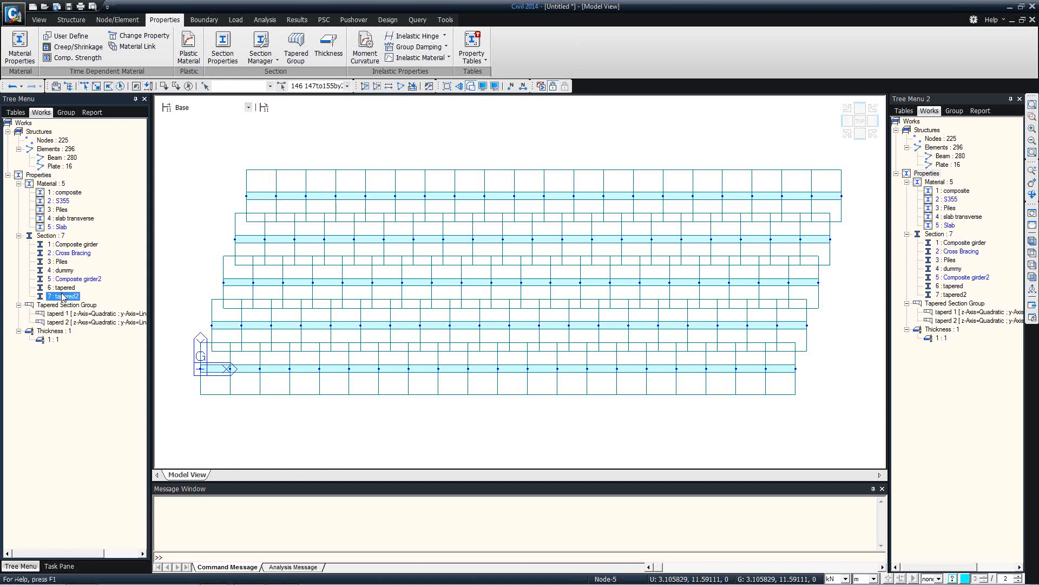
pyautogui.click(67, 244)
pyautogui.doubleClick(68, 246)
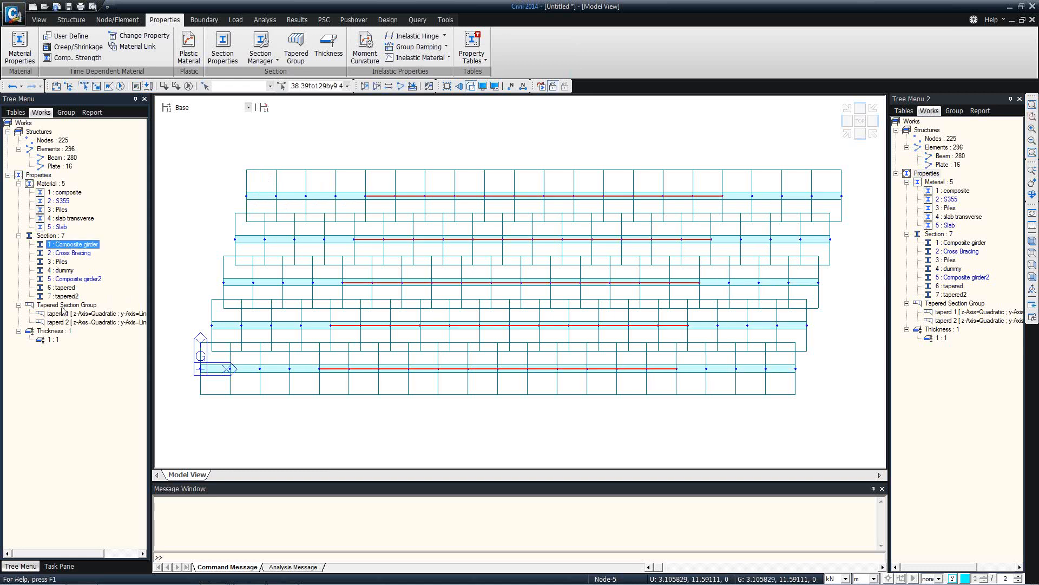
pyautogui.doubleClick(66, 289)
pyautogui.doubleClick(64, 297)
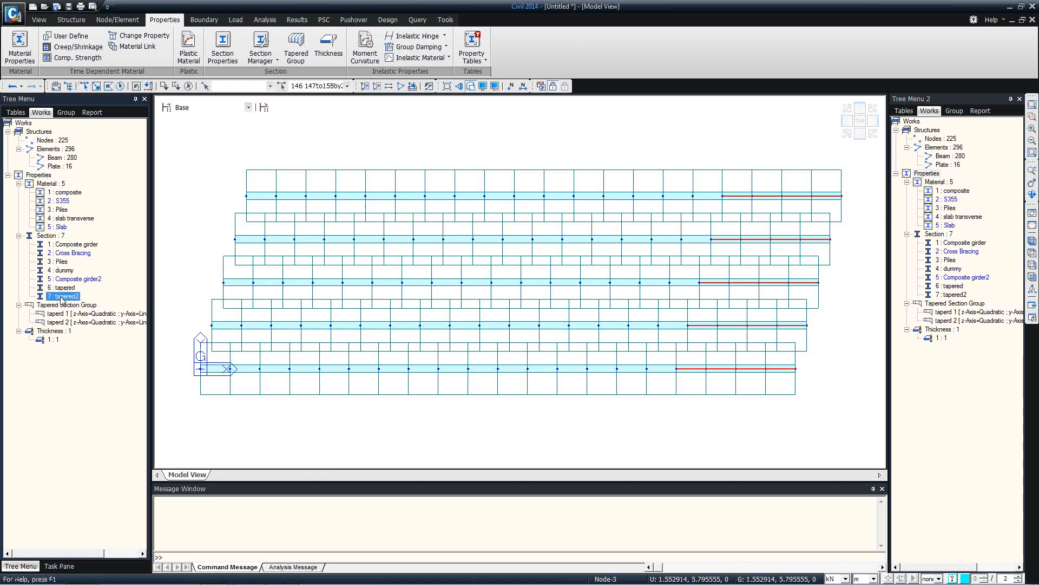
pyautogui.click(65, 290)
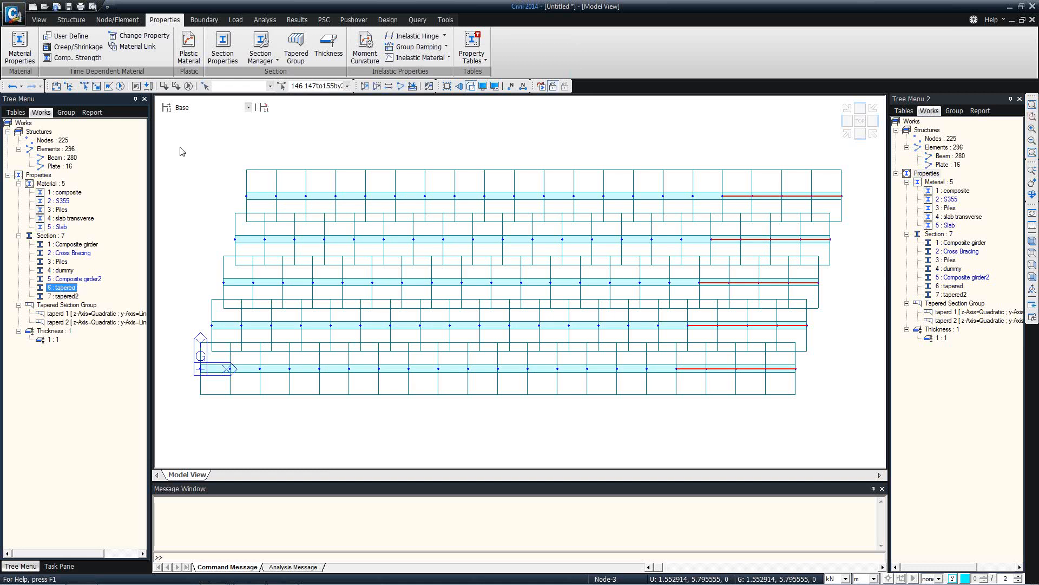
pyautogui.click(188, 86)
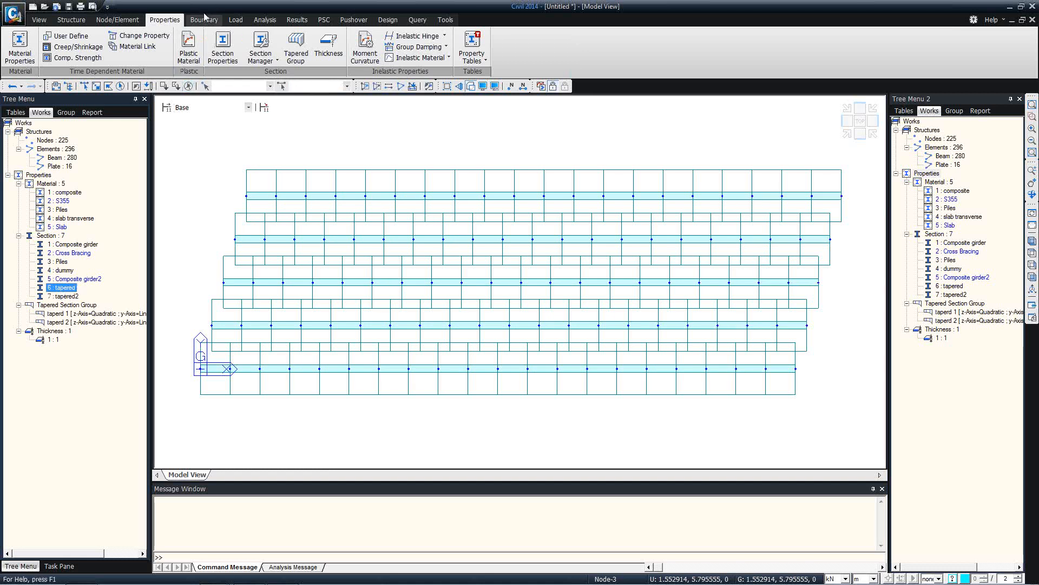
# Bring up the Section Manager stiffness and reinforcement options under Properties
pyautogui.click(71, 20)
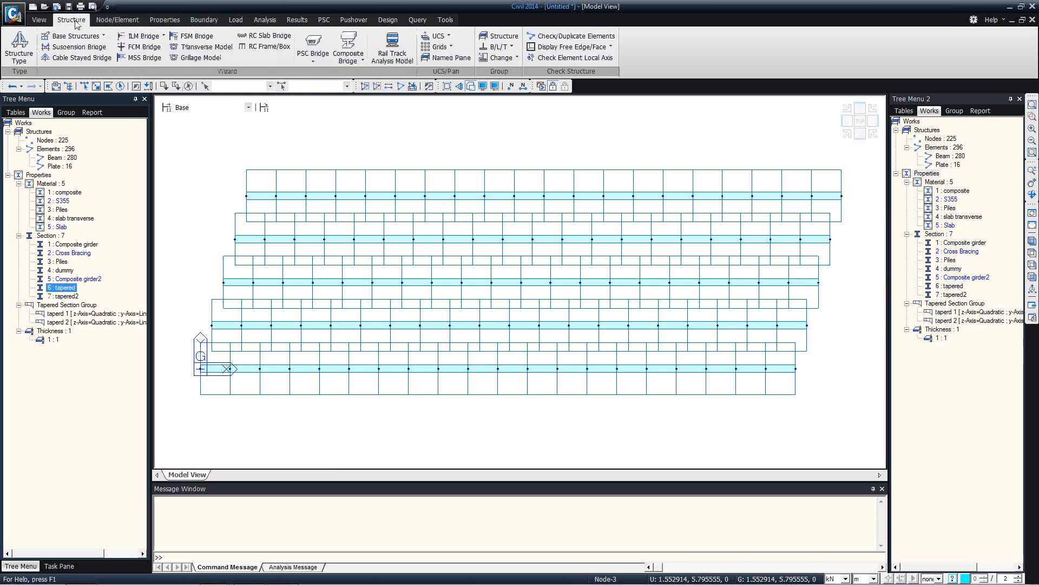
pyautogui.click(163, 21)
pyautogui.click(262, 55)
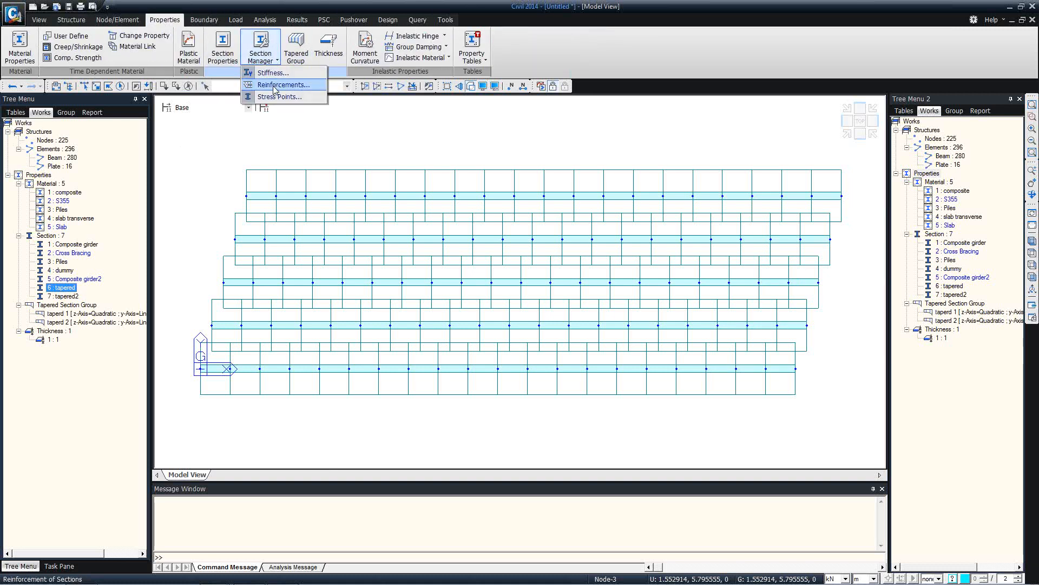
# In Reinforcements, pick Composite girder with a 0.05 guide line and start/end point input
pyautogui.click(276, 85)
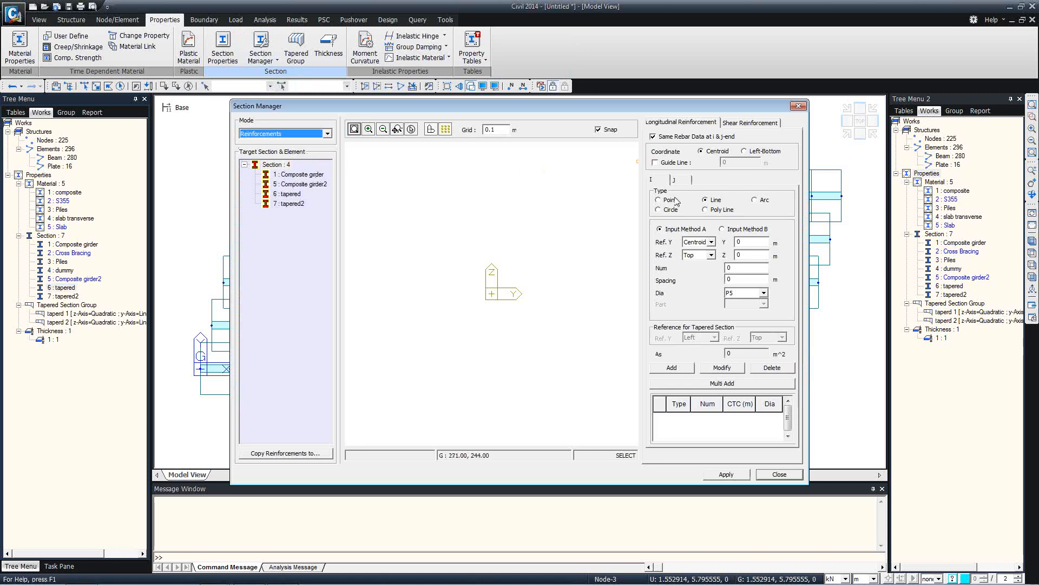
pyautogui.click(662, 163)
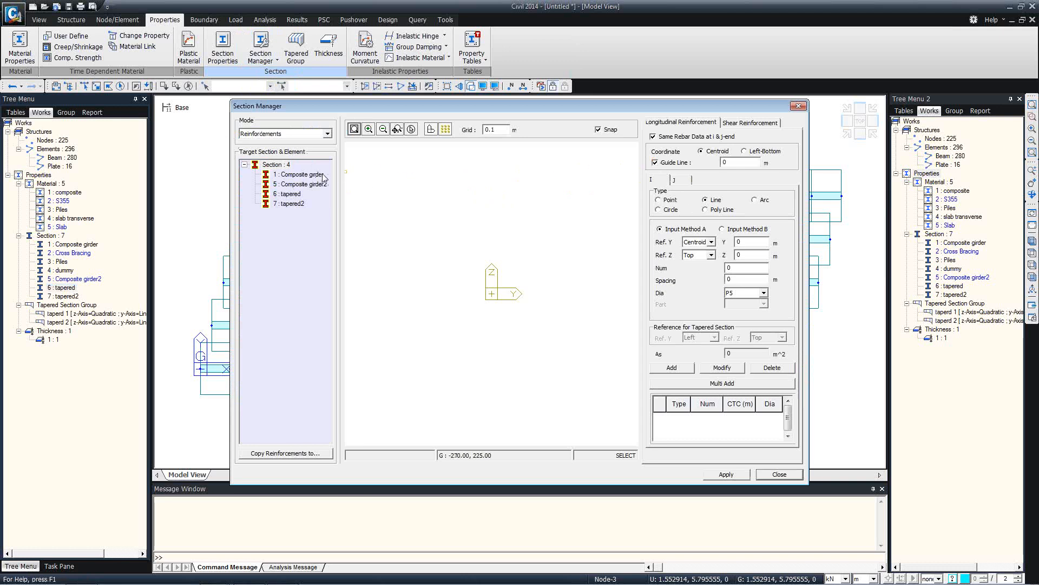
pyautogui.click(301, 175)
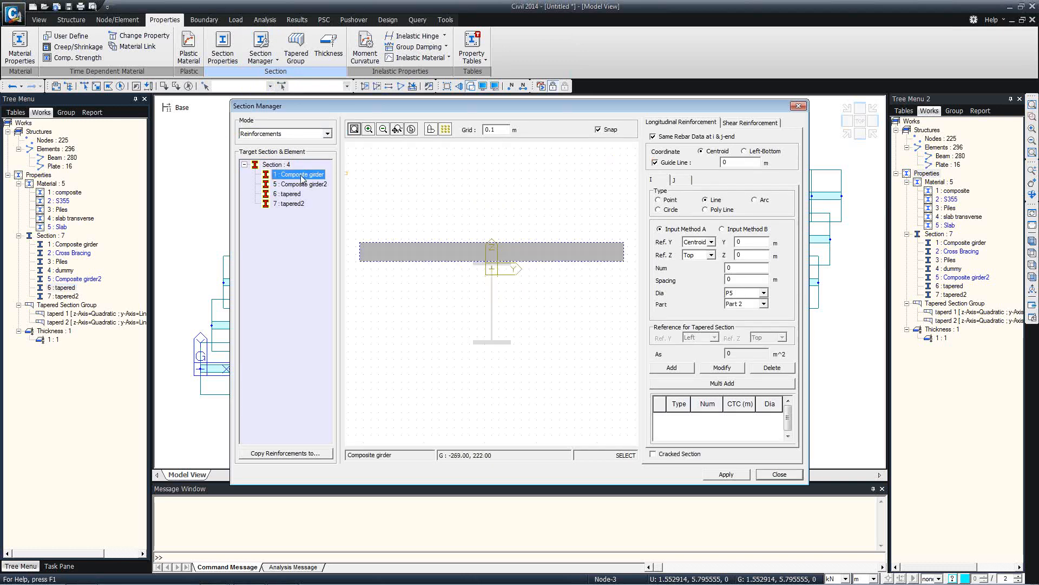
pyautogui.click(743, 165)
pyautogui.write('.')
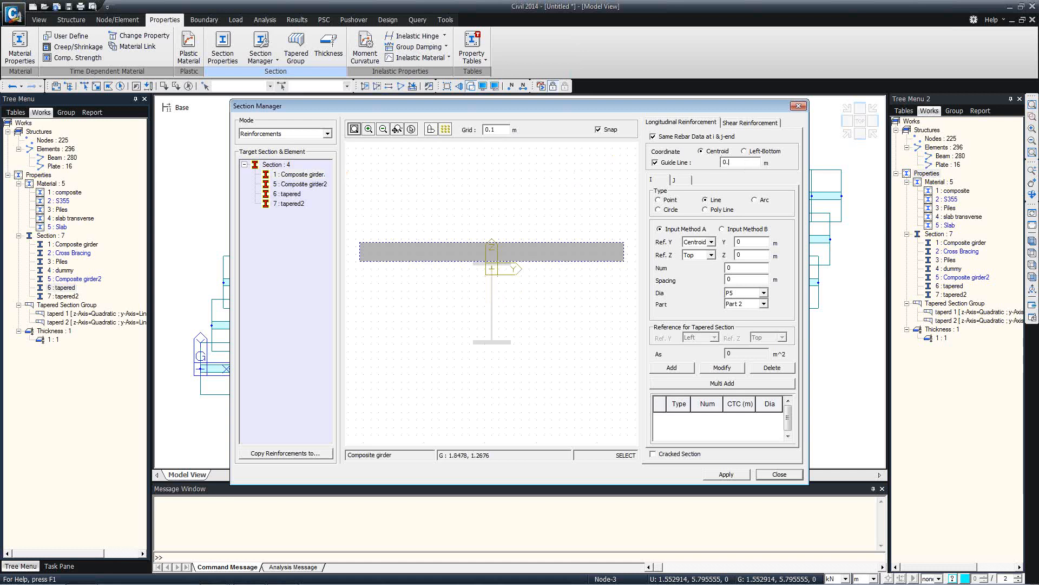
pyautogui.write('05')
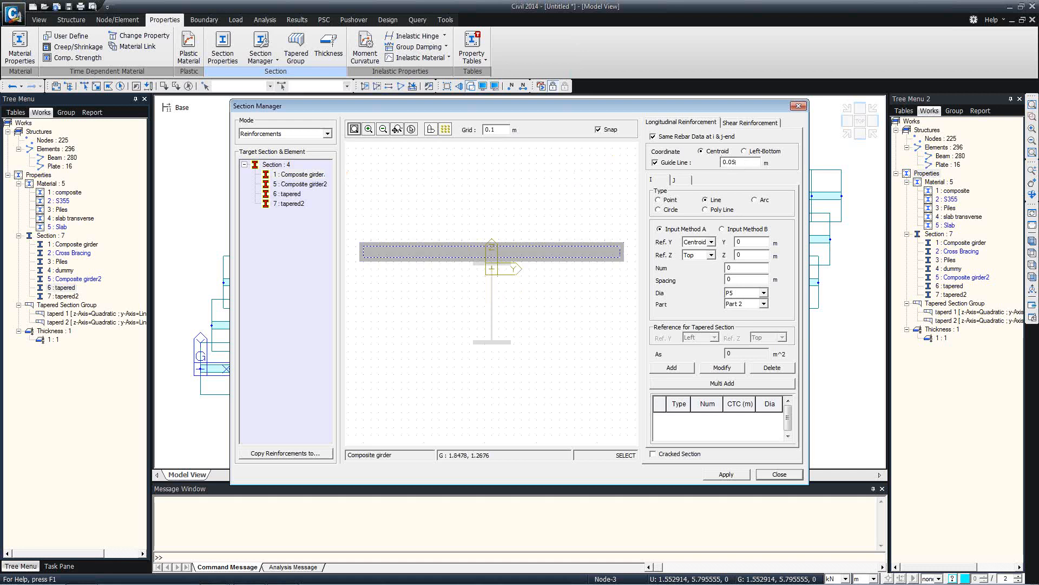
pyautogui.click(731, 230)
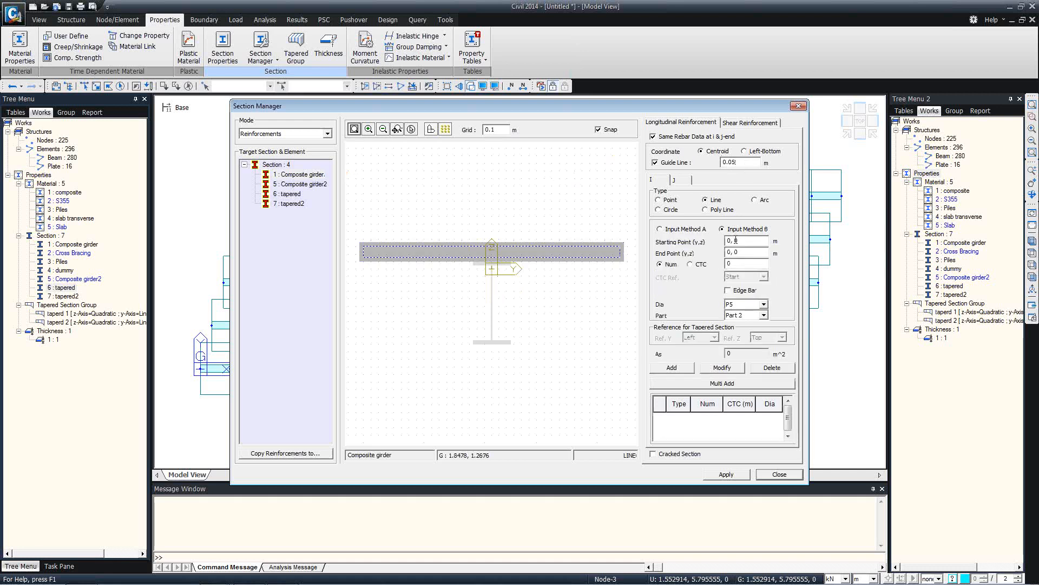
# Add a first slab rebar line of 20 P20 bars across the deck
pyautogui.click(364, 247)
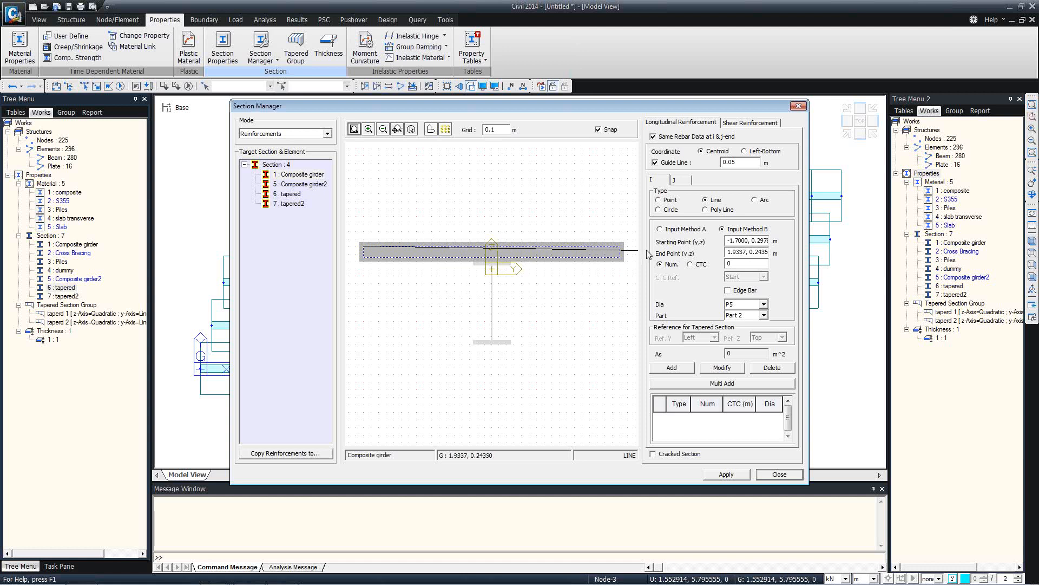
pyautogui.click(619, 247)
pyautogui.click(735, 304)
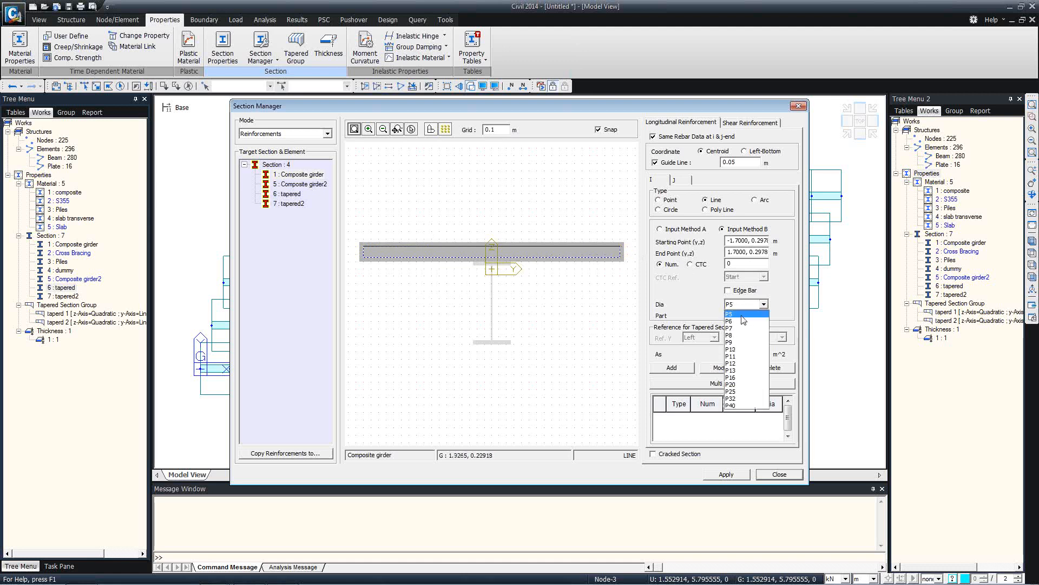
pyautogui.click(741, 388)
pyautogui.click(729, 264)
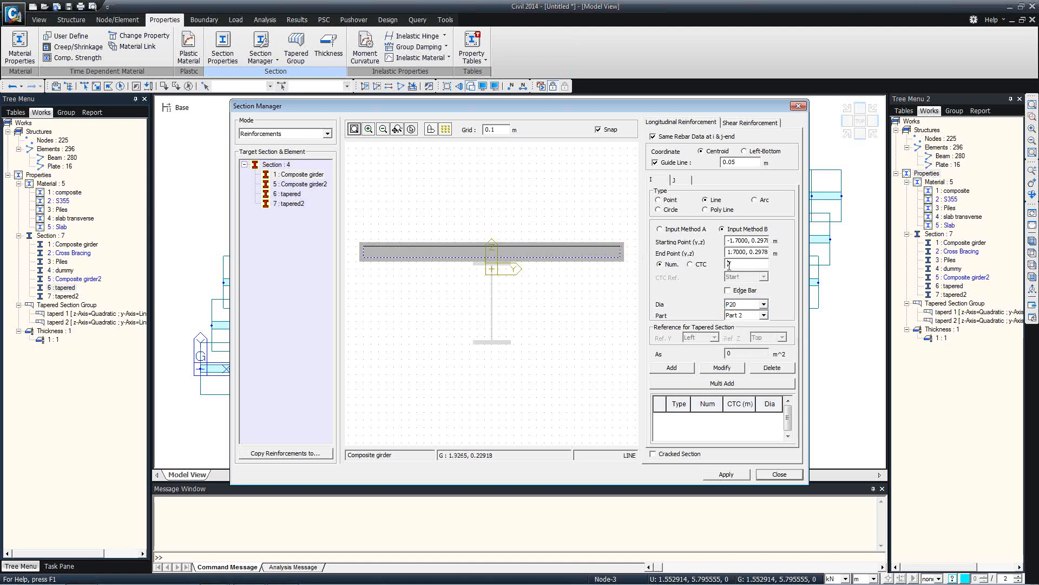
pyautogui.click(691, 367)
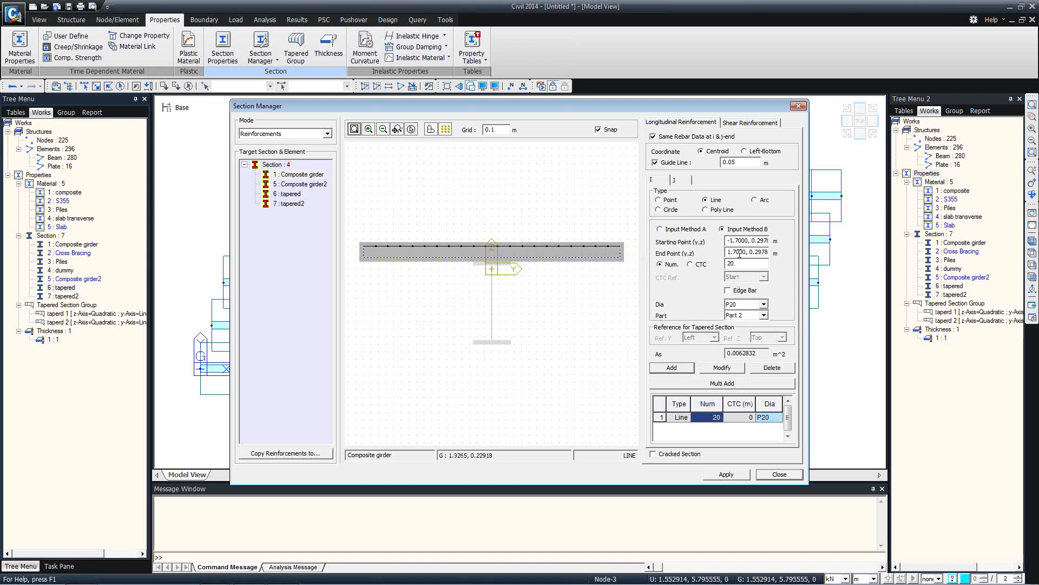
# Add a second lower line of 20 P20 bars and apply the reinforcement
pyautogui.click(363, 258)
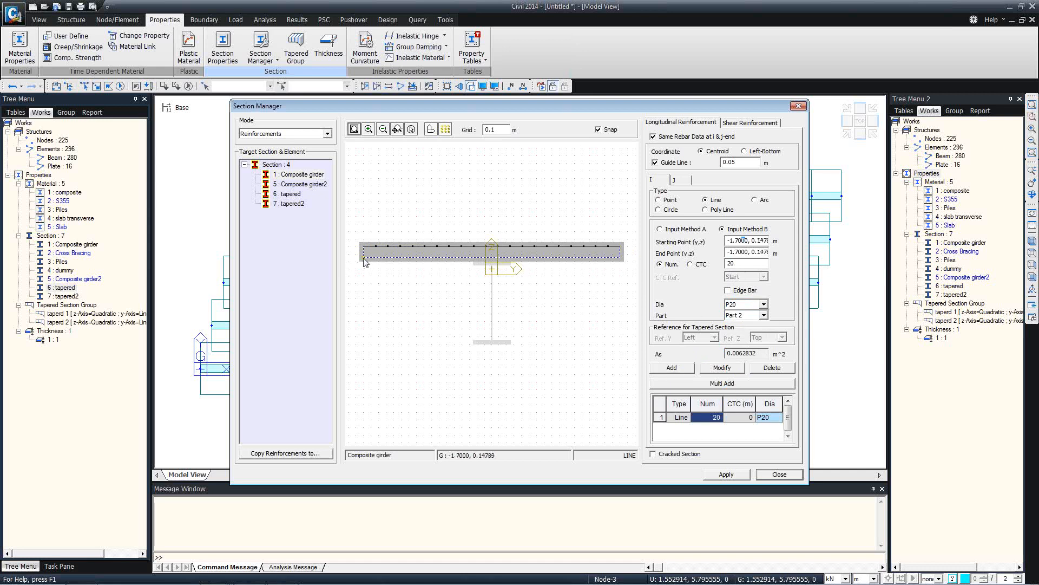
pyautogui.click(621, 259)
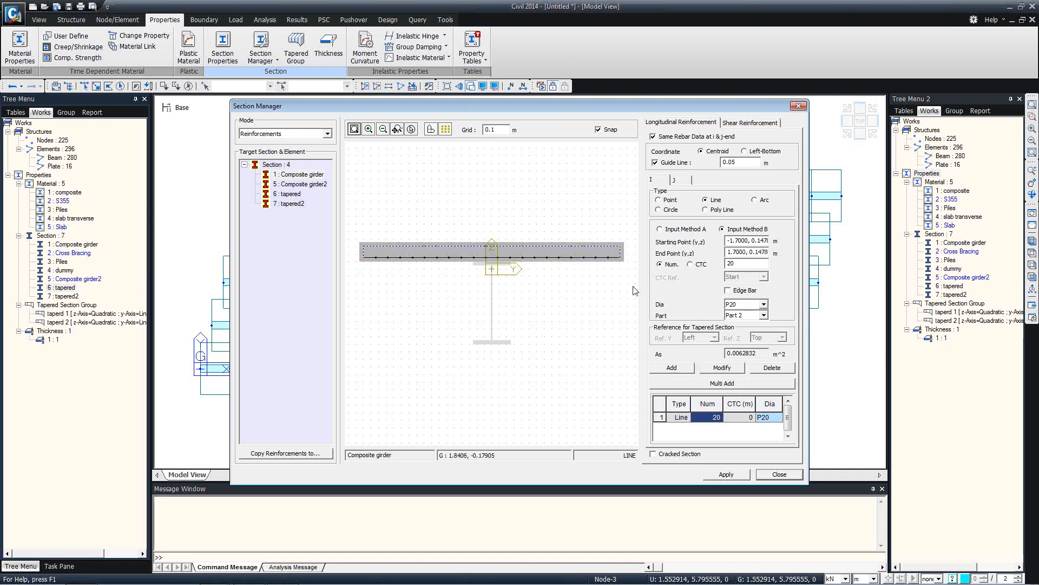
pyautogui.click(675, 368)
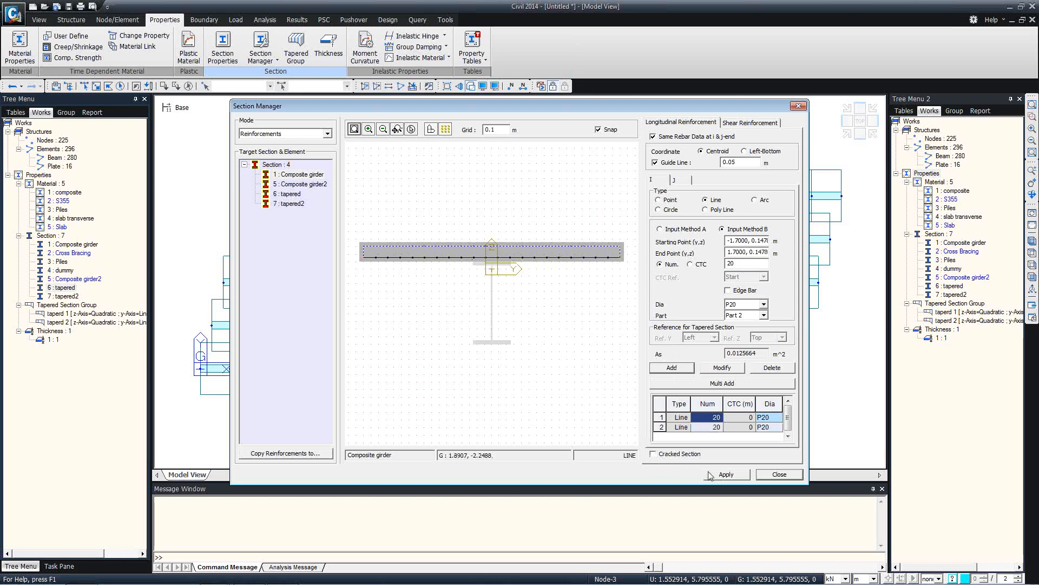
pyautogui.click(726, 475)
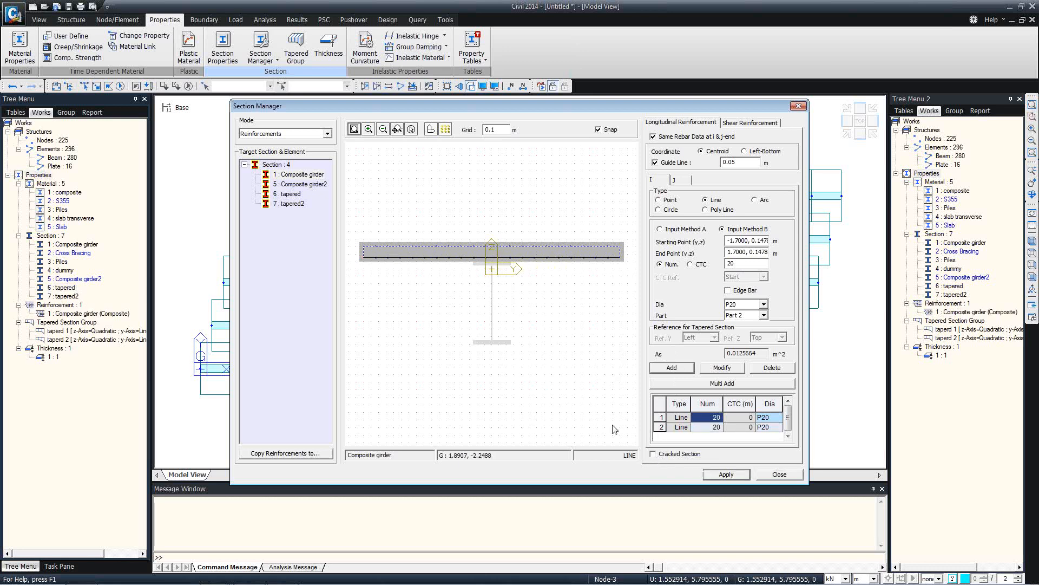
# Give the tapered section a top slab line of 20 P25 bars with edge bars
pyautogui.click(285, 194)
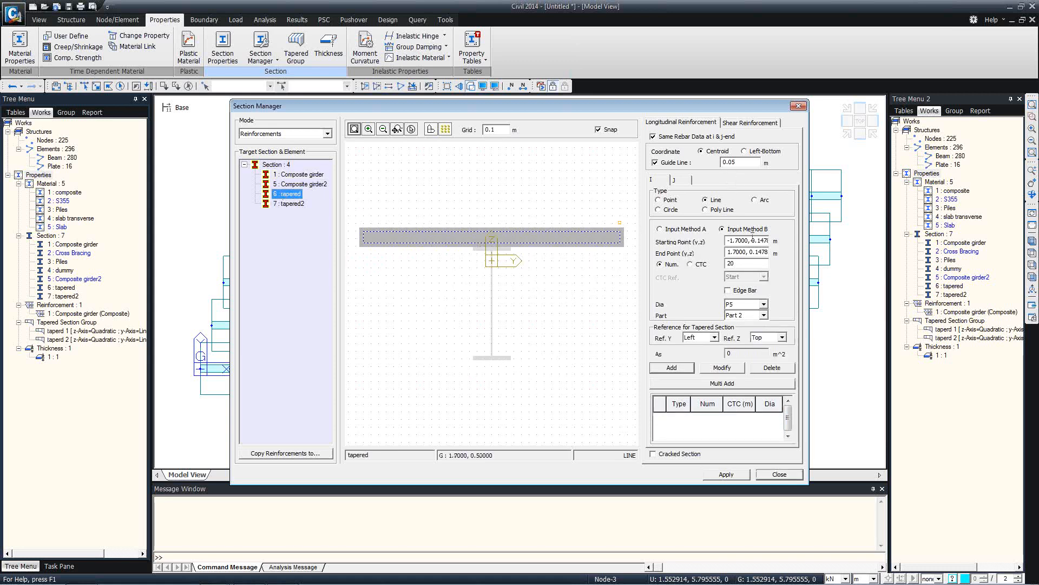
pyautogui.moveTo(366, 232); pyautogui.dragTo(621, 234)
pyautogui.click(746, 291)
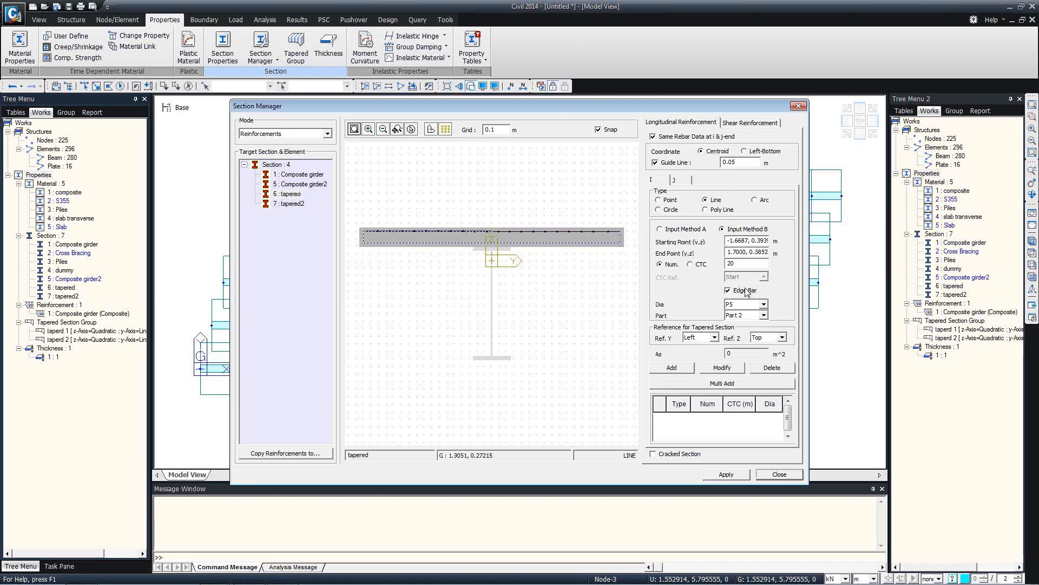
pyautogui.click(750, 304)
pyautogui.click(739, 391)
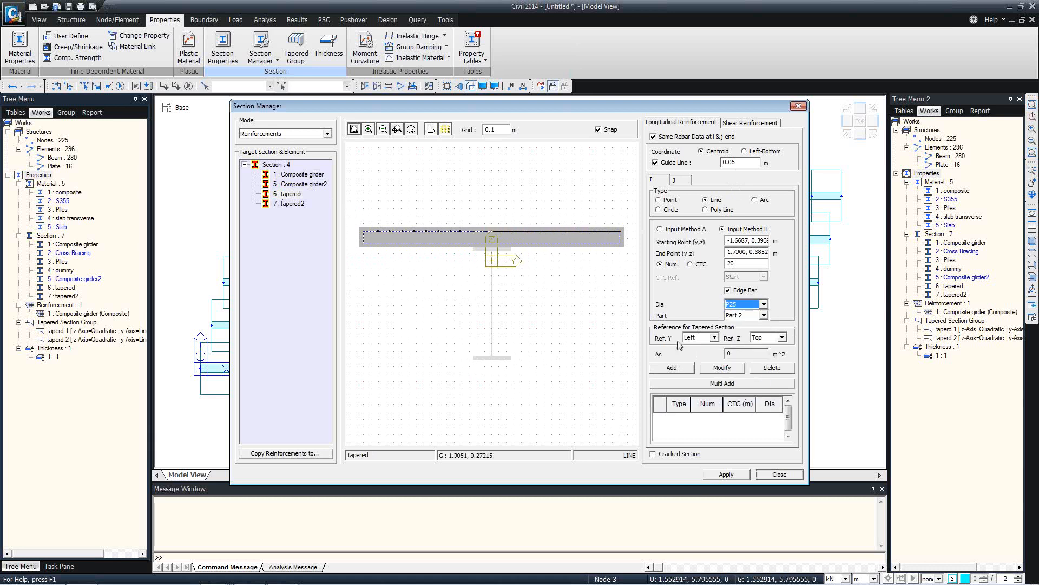
pyautogui.click(671, 368)
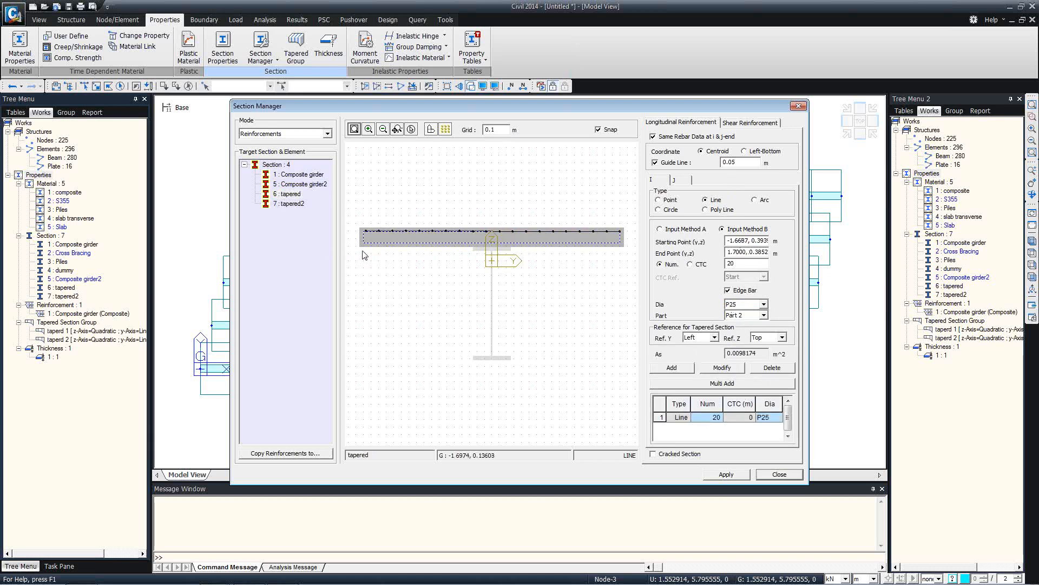
# Add a second P25 rebar line, mark the section cracked, apply and close
pyautogui.moveTo(364, 243); pyautogui.dragTo(620, 244)
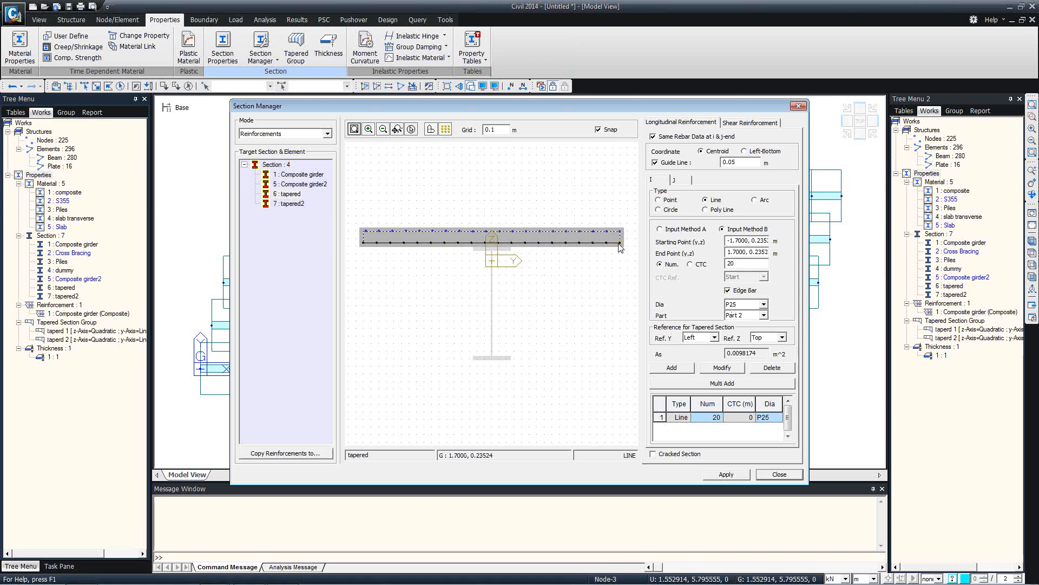
pyautogui.click(672, 369)
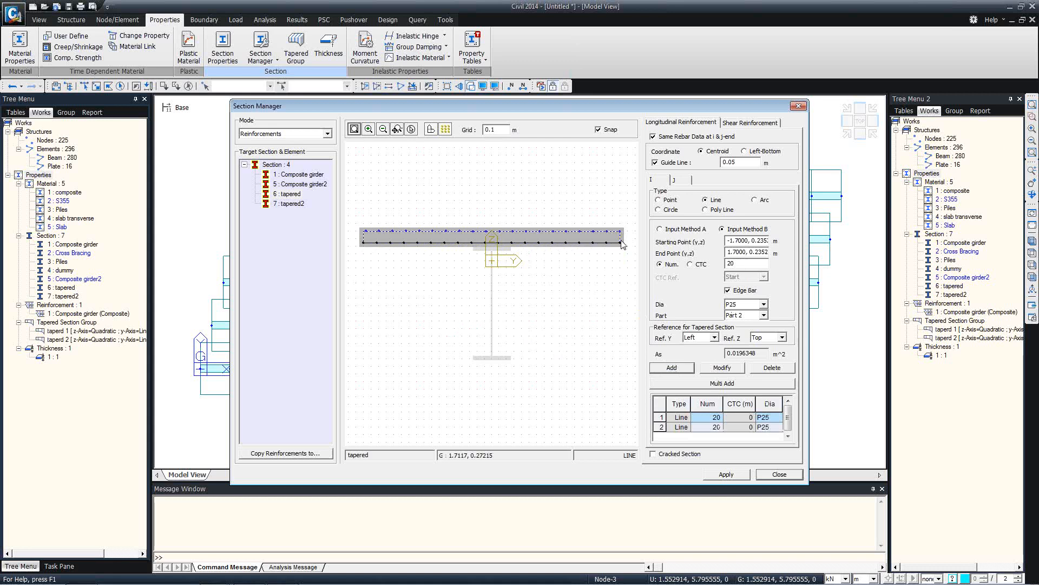
pyautogui.click(655, 455)
pyautogui.click(736, 479)
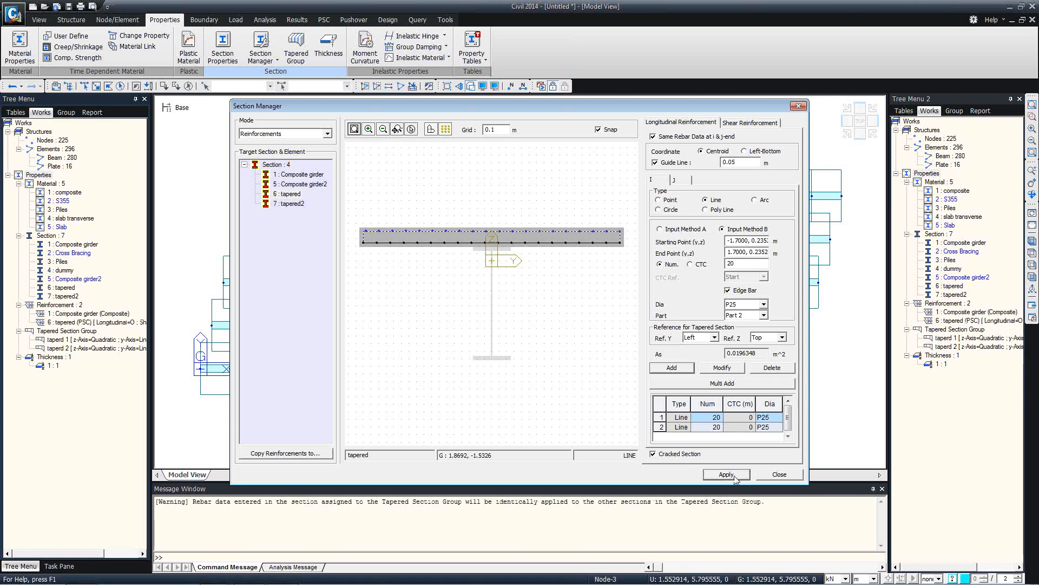
pyautogui.click(758, 476)
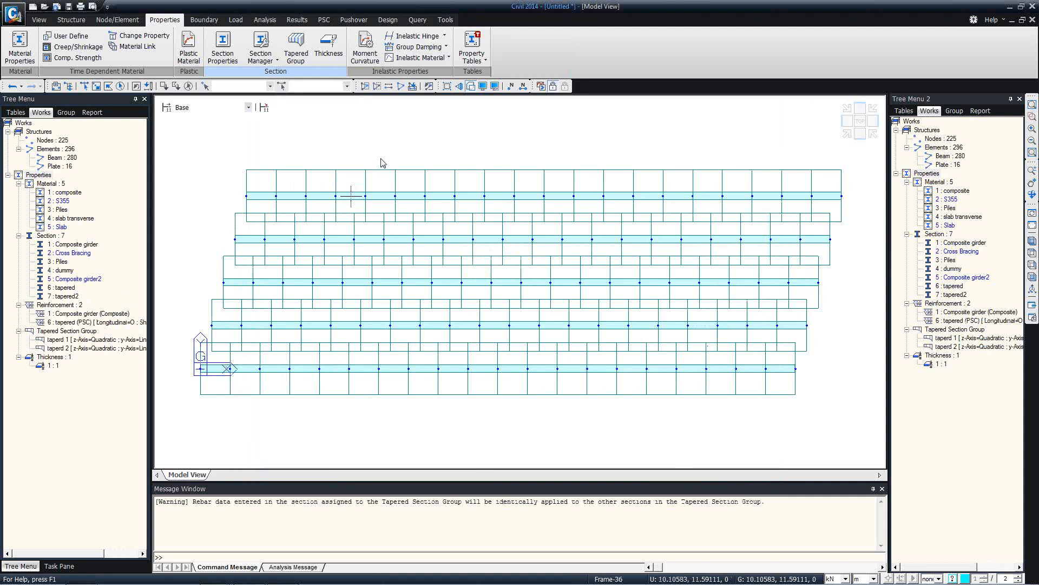
# Activate all elements including piles and show them as a wireframe in a standard side view
pyautogui.keyDown('ctrl'); pyautogui.moveTo(364, 300); pyautogui.dragTo(382, 233, button='middle'); pyautogui.keyUp('ctrl')
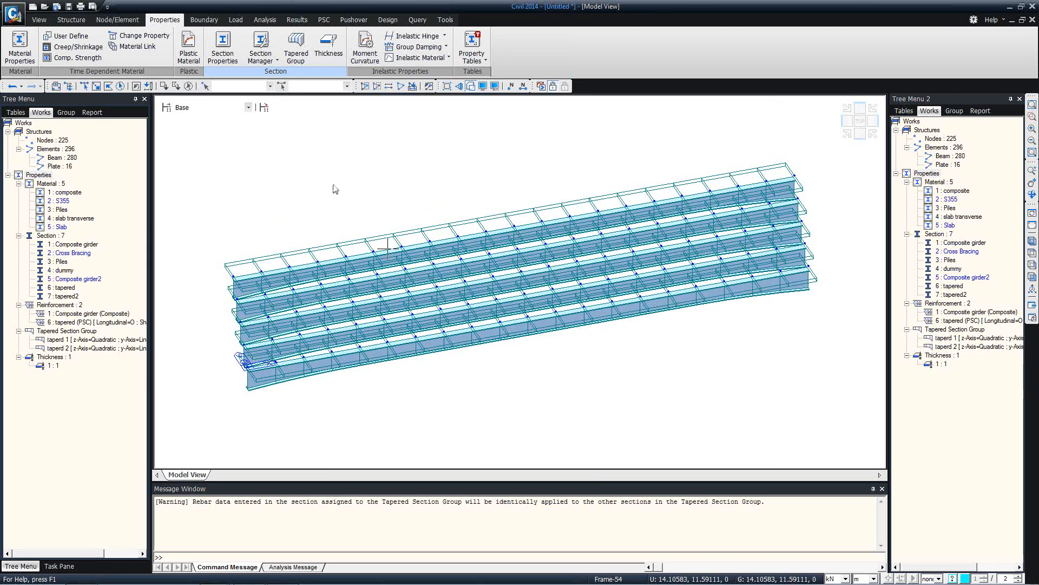
pyautogui.click(401, 86)
pyautogui.keyDown('ctrl'); pyautogui.moveTo(387, 245); pyautogui.dragTo(406, 190, button='middle'); pyautogui.keyUp('ctrl')
pyautogui.click(471, 87)
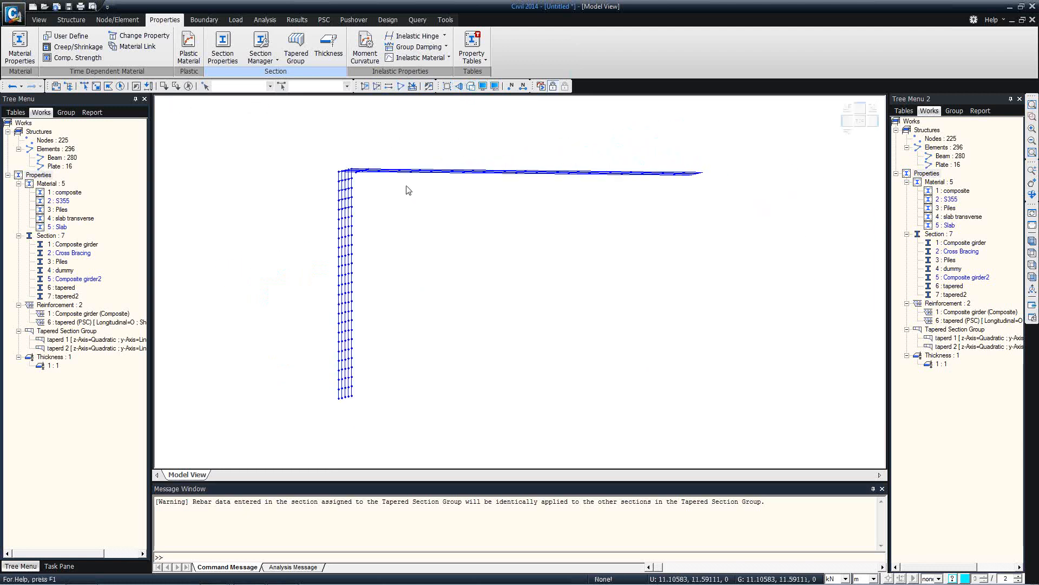
pyautogui.click(1032, 277)
pyautogui.click(199, 21)
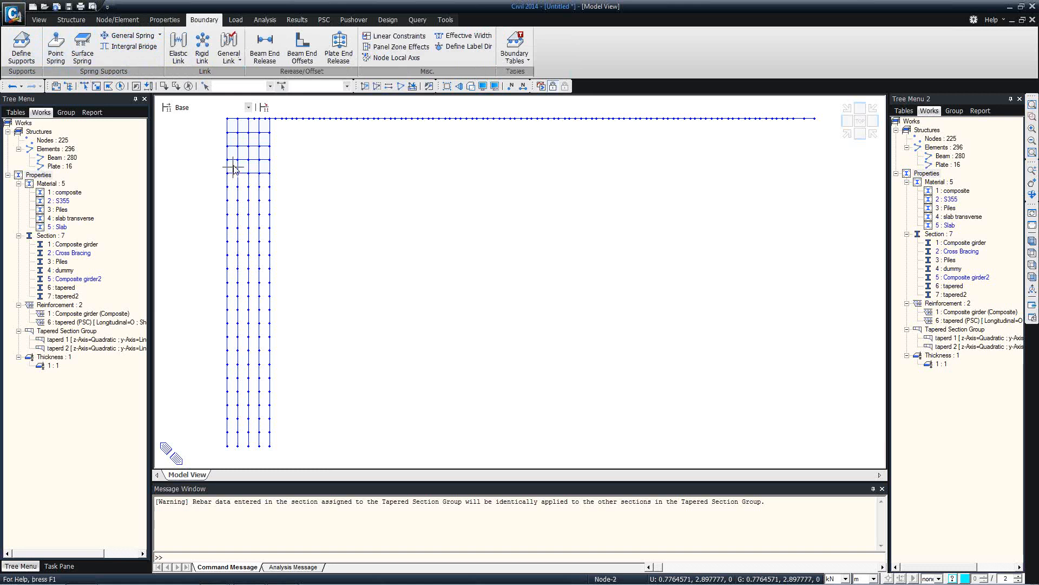
pyautogui.click(48, 60)
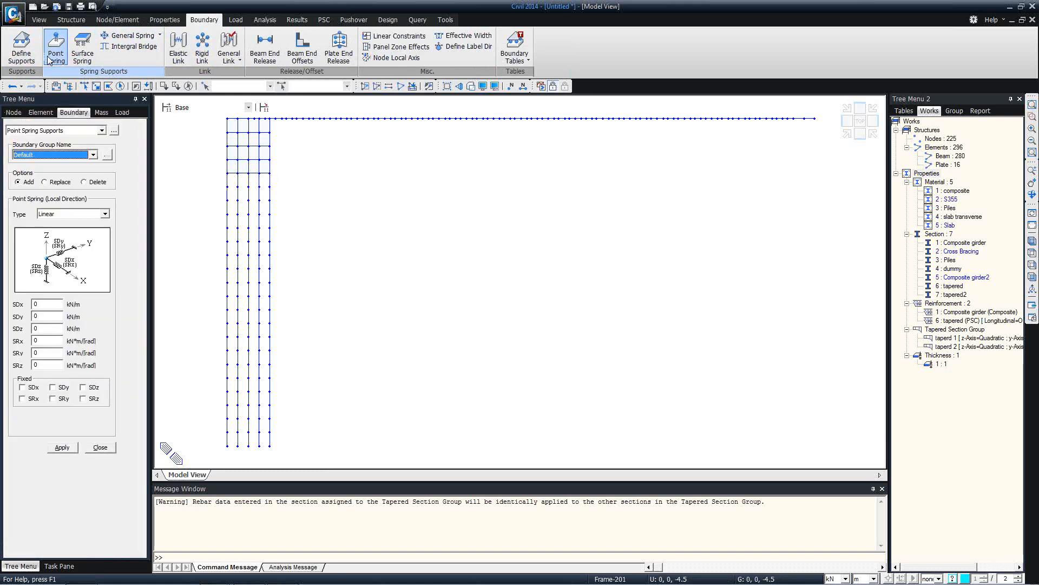
pyautogui.click(269, 187)
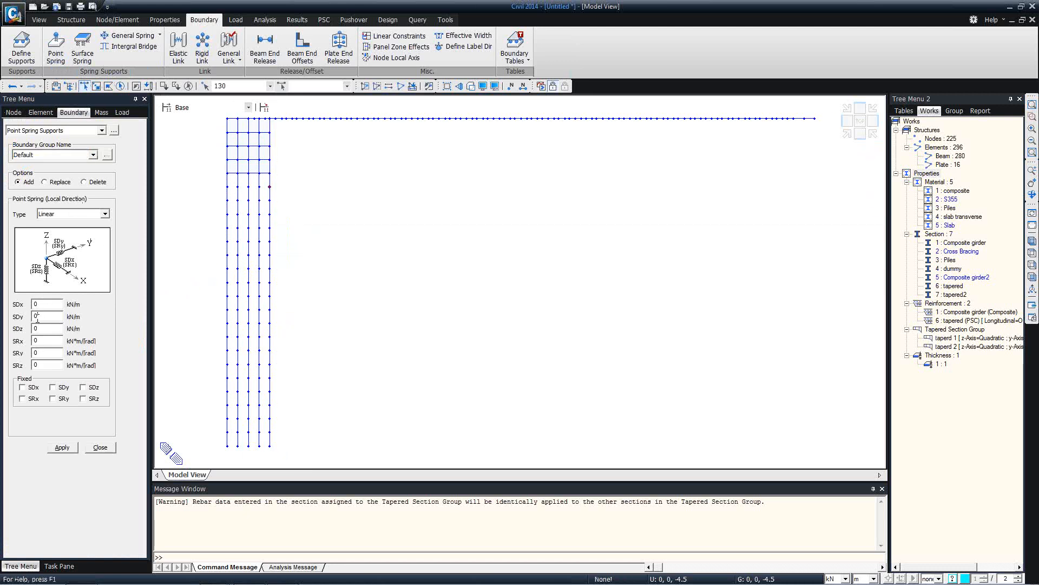
pyautogui.click(98, 448)
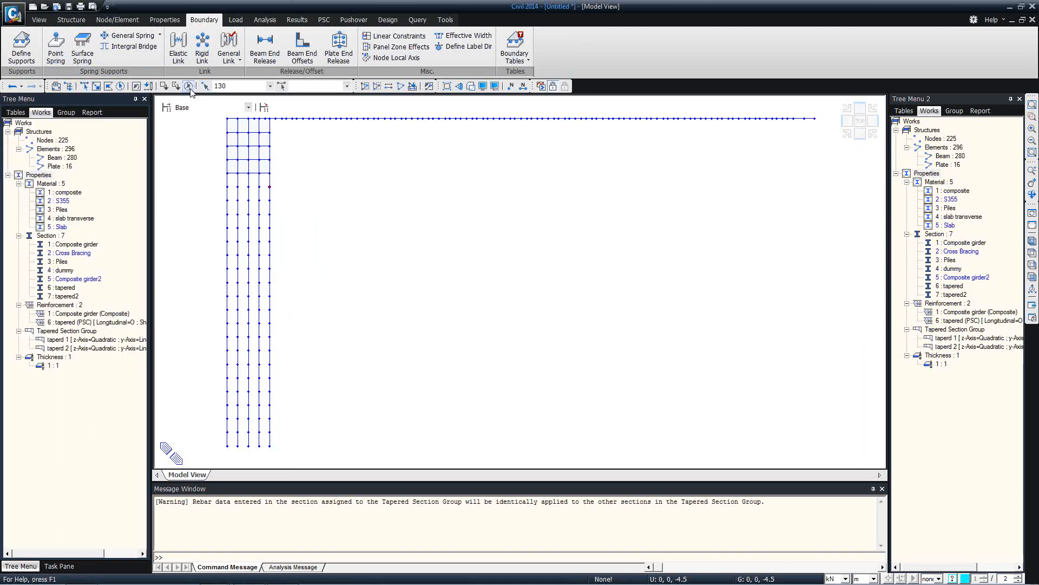
# Open Integral Bridge spring input and set the soil spring type to Abutment Spring
pyautogui.click(137, 49)
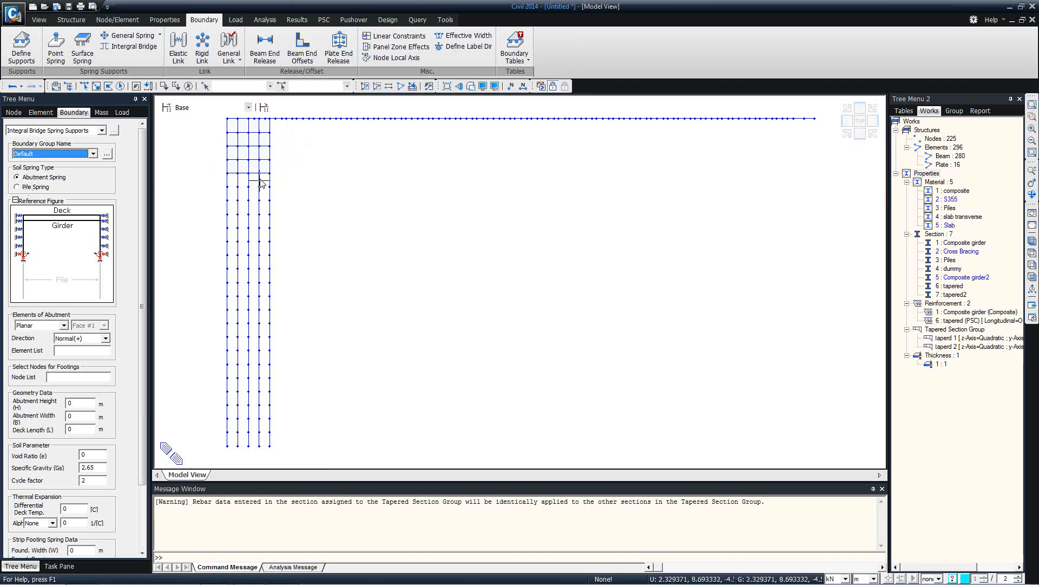
pyautogui.click(35, 187)
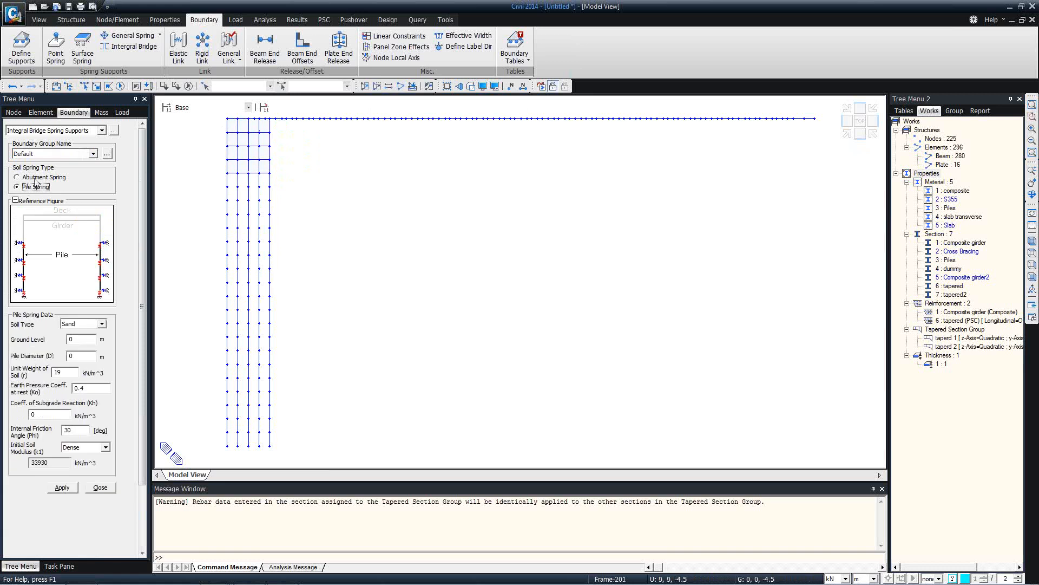
pyautogui.click(38, 177)
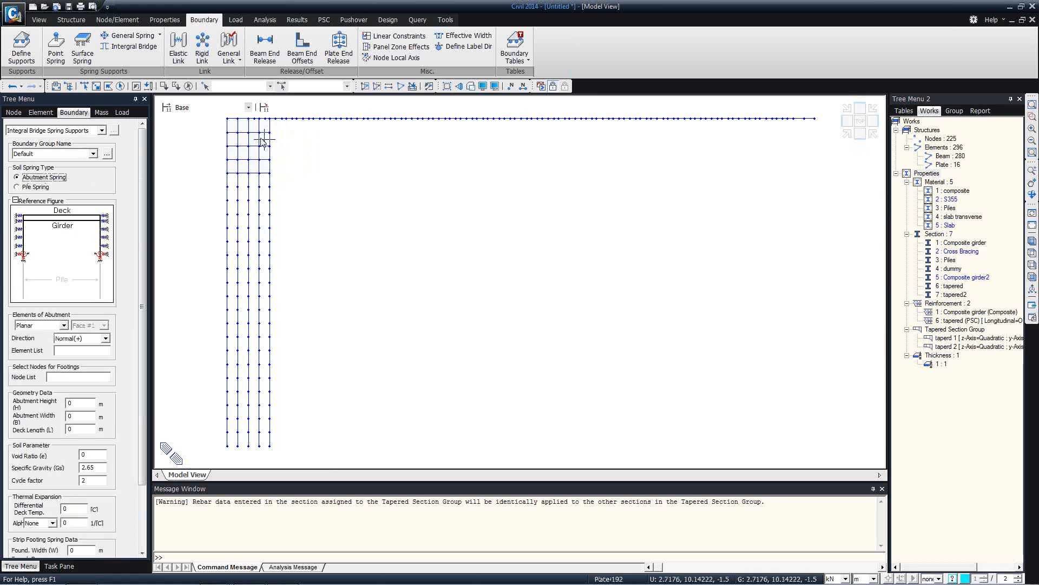
pyautogui.moveTo(261, 141)
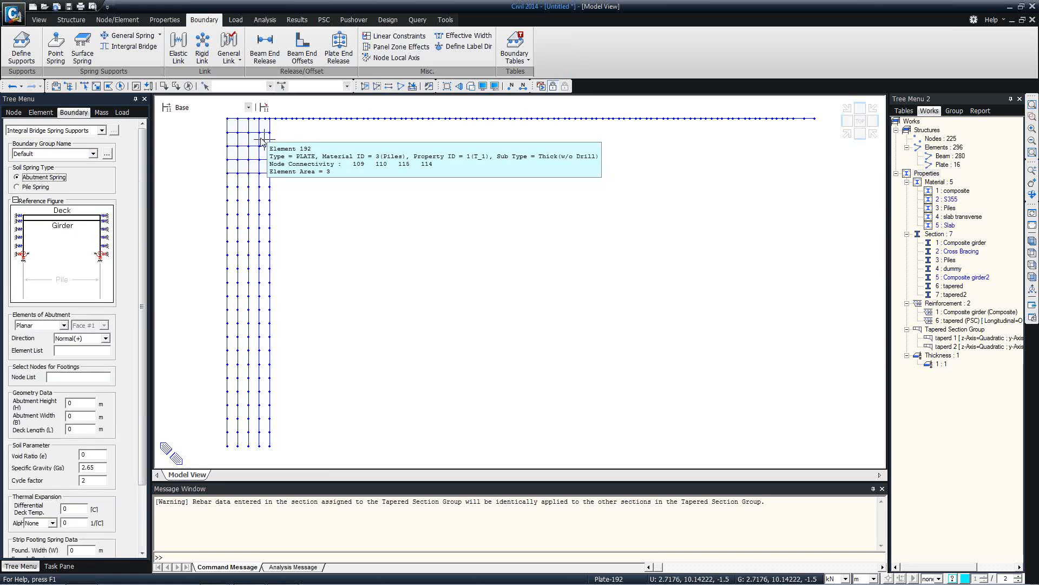
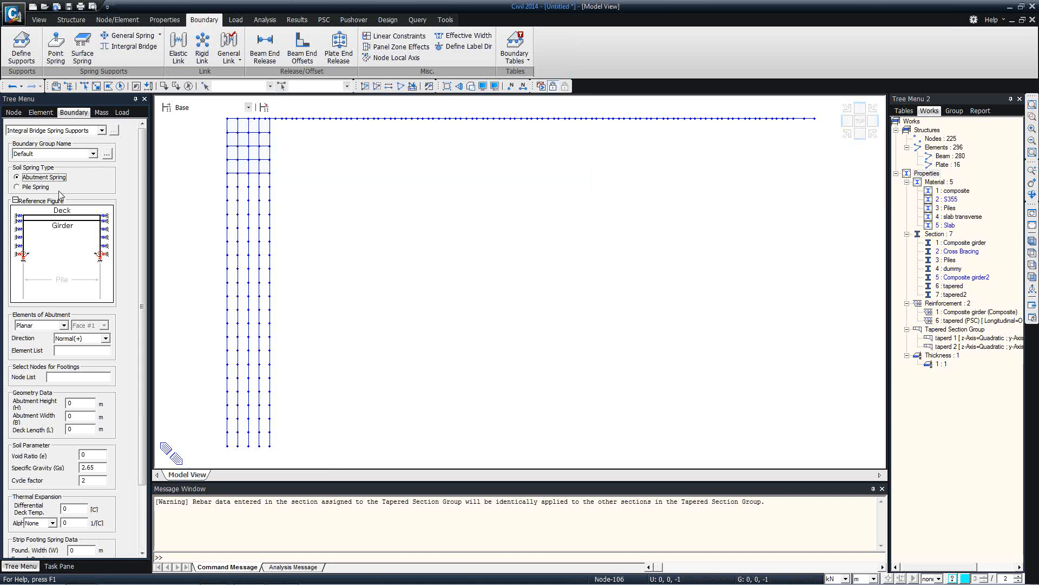
# Window-select the abutment elements 185to200 into the element list
pyautogui.click(84, 86)
pyautogui.moveTo(283, 169); pyautogui.dragTo(207, 123)
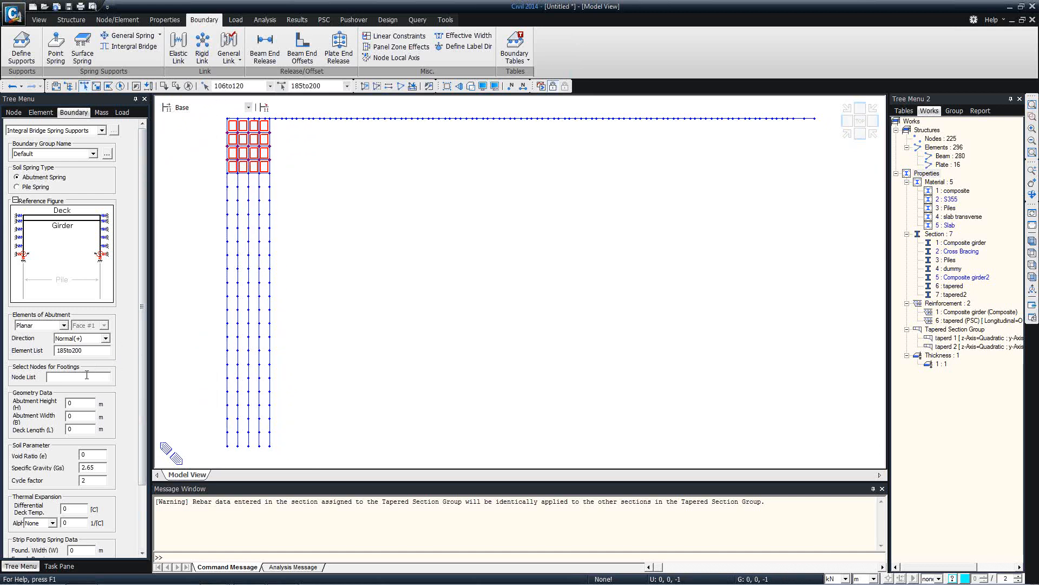
pyautogui.moveTo(143, 361); pyautogui.dragTo(142, 439)
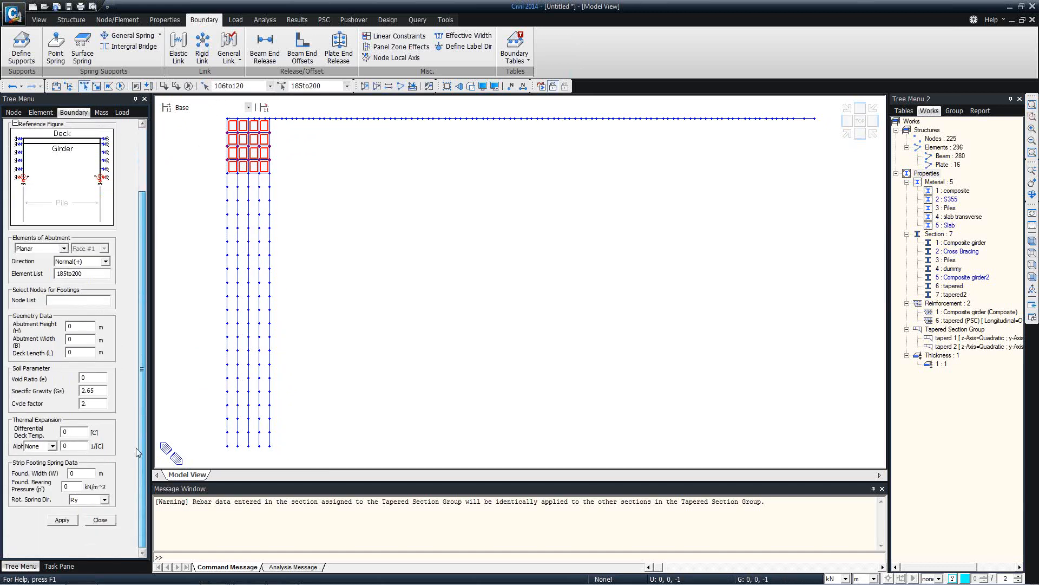
# Save the model under the name 'exa'
pyautogui.click(69, 327)
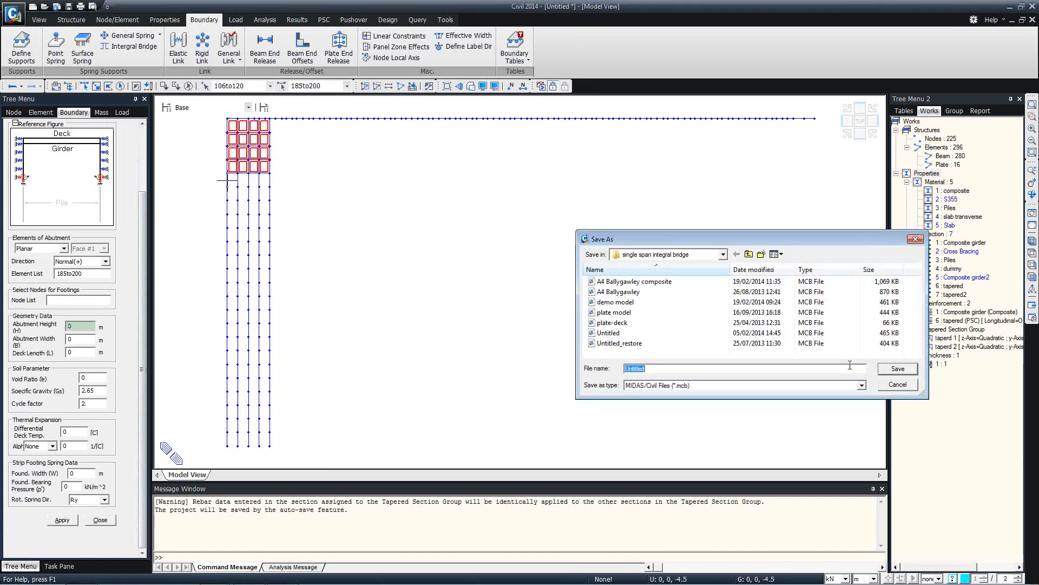
pyautogui.write('exa')
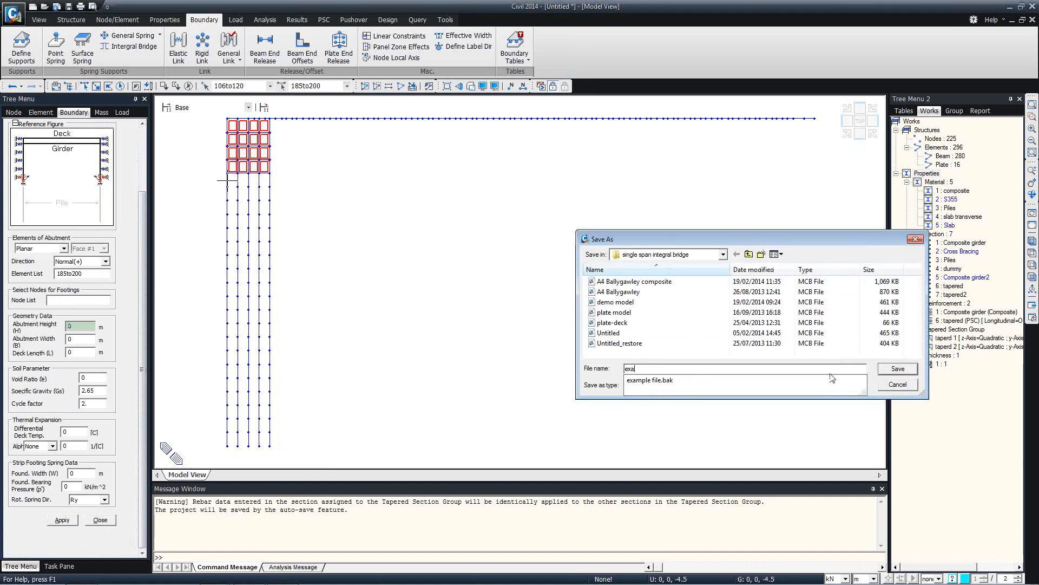
pyautogui.press('Return')
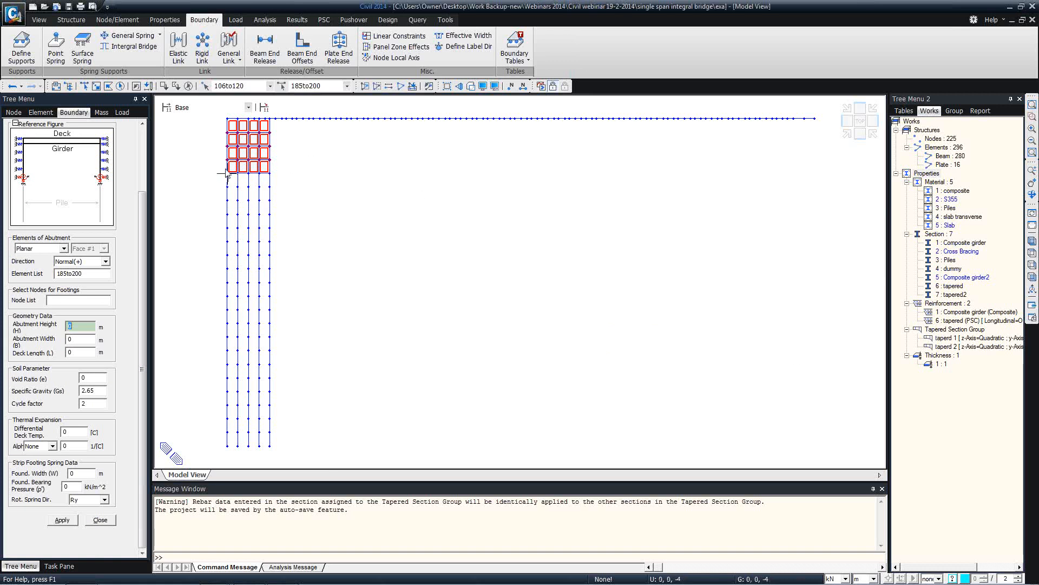
# Enter abutment height 4 m and width 12 m, and begin picking the deck length from the deck corner
pyautogui.write('4')
pyautogui.press('Tab')
pyautogui.write('12')
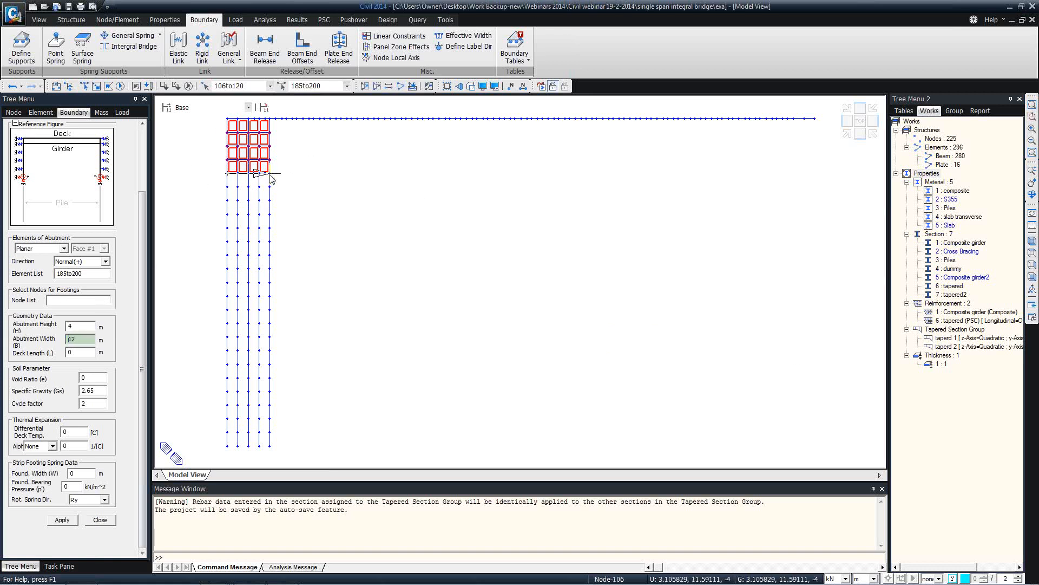
pyautogui.click(84, 352)
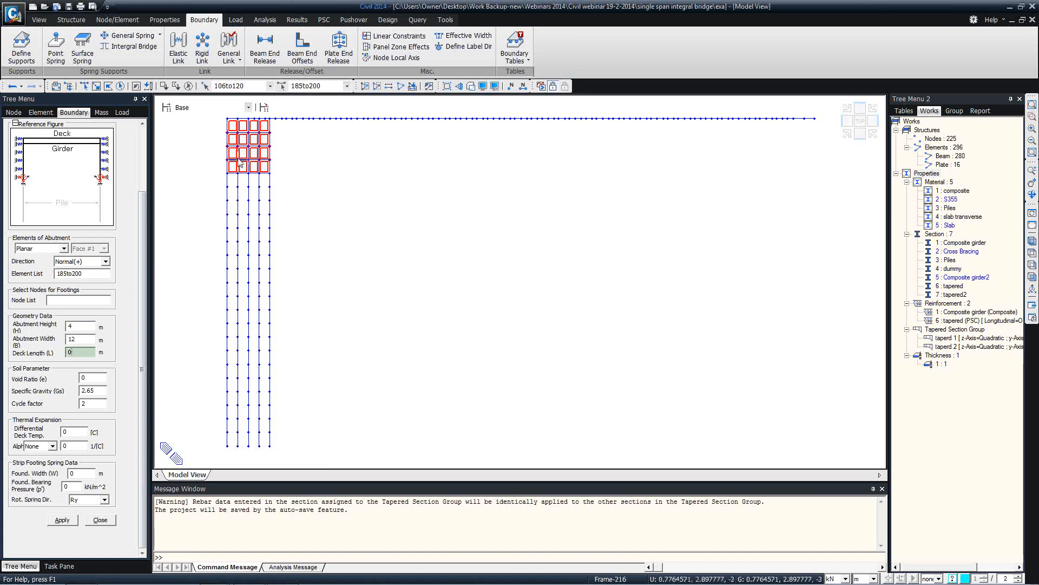
pyautogui.click(1033, 242)
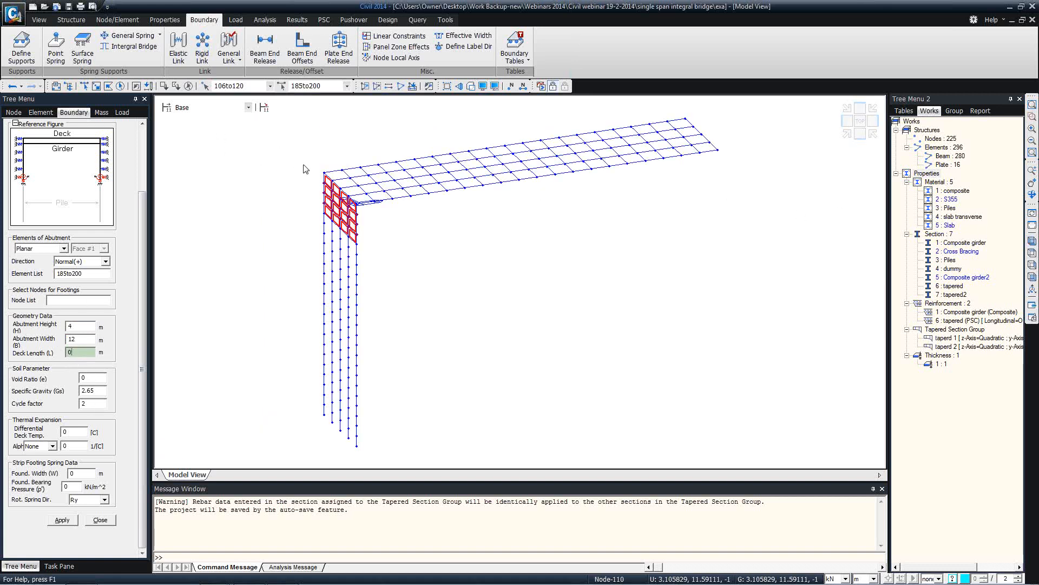
pyautogui.click(324, 172)
# Complete deck length 40 m, deck temperature 20 and Piles expansion, then generate 25 point springs
pyautogui.click(686, 117)
pyautogui.doubleClick(63, 432)
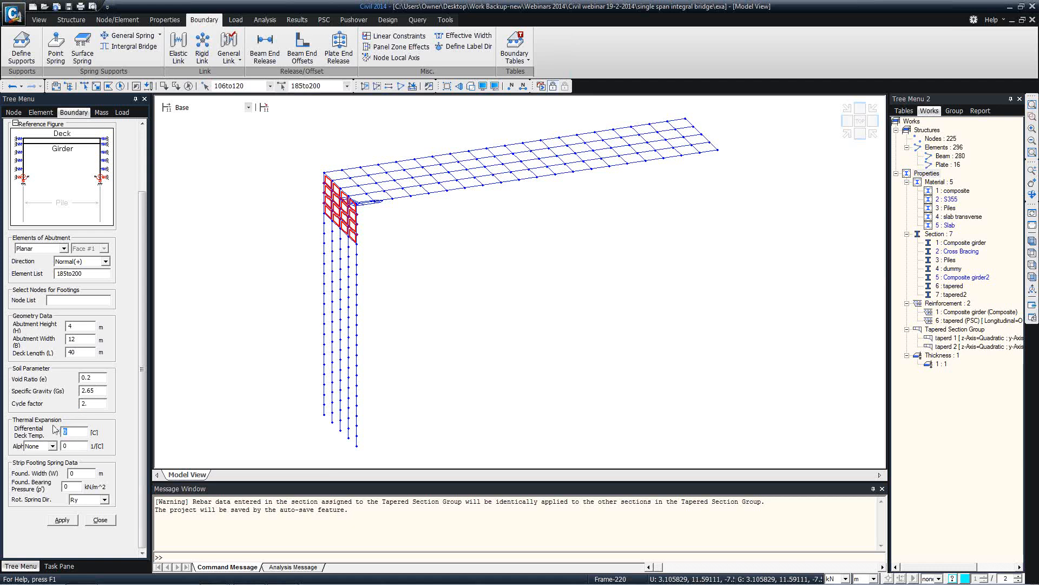
pyautogui.write('20')
pyautogui.click(52, 446)
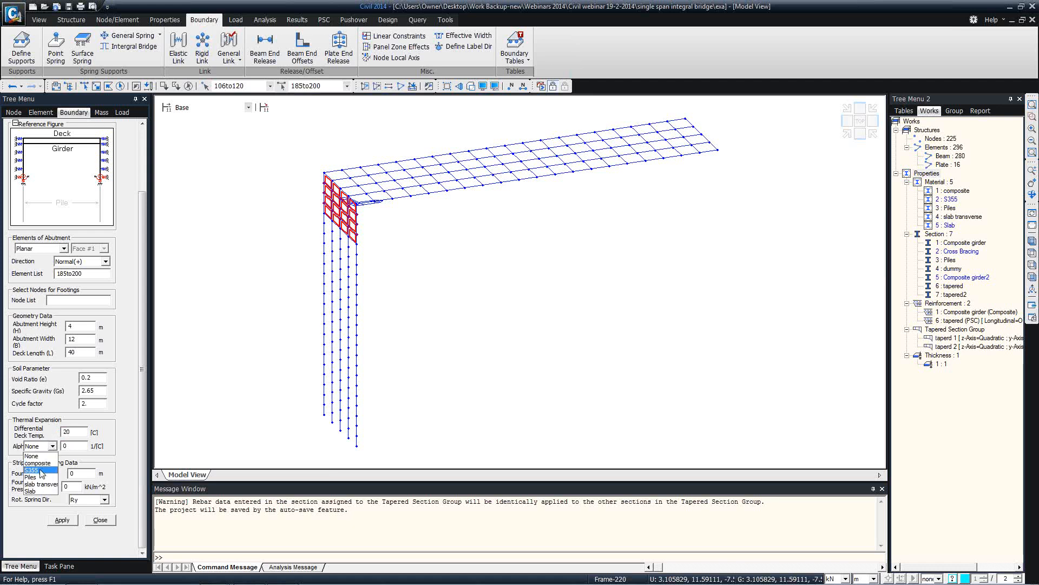
pyautogui.click(41, 477)
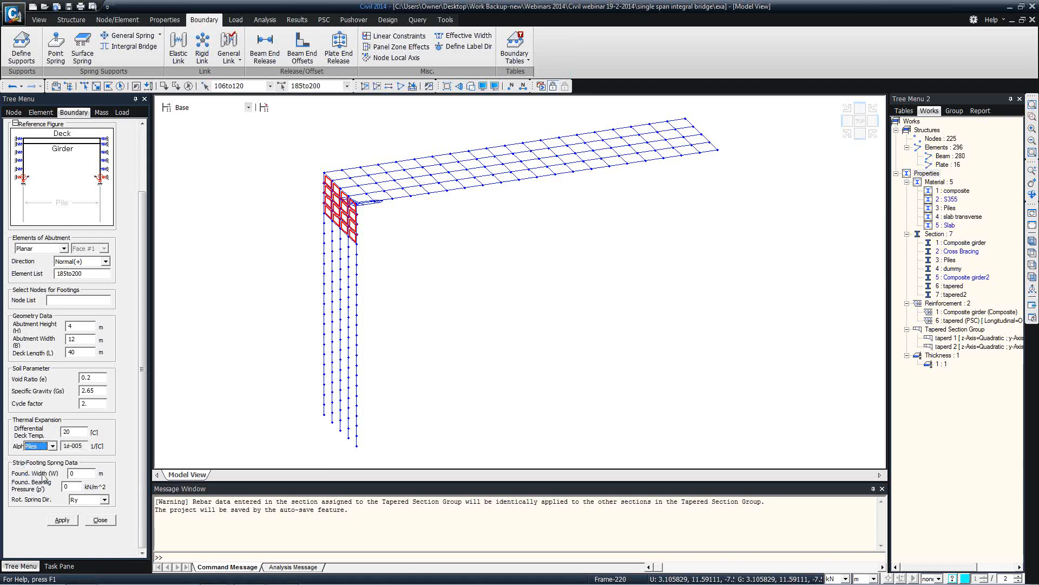
pyautogui.click(62, 520)
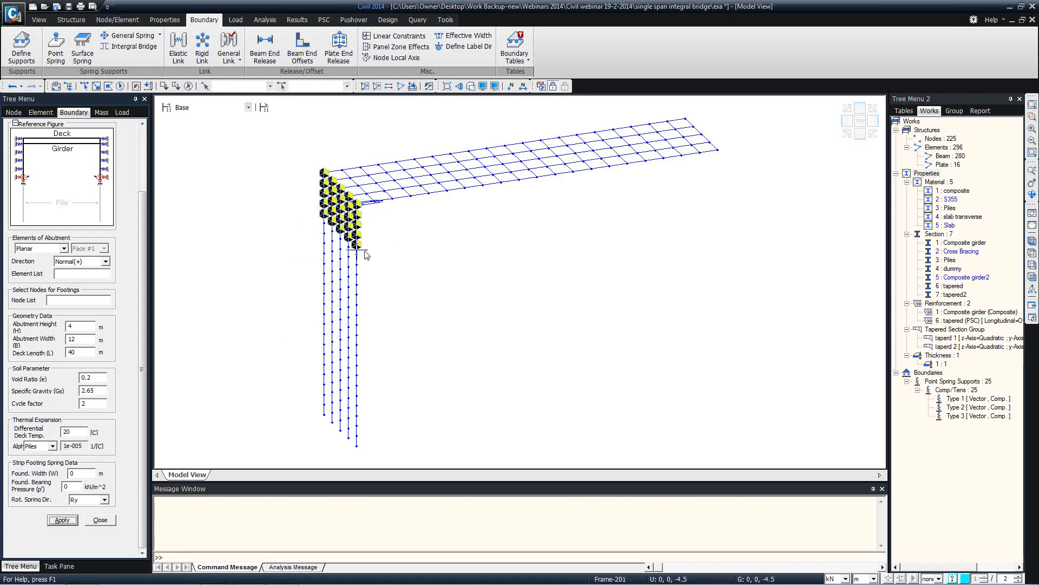
pyautogui.moveTo(366, 254)
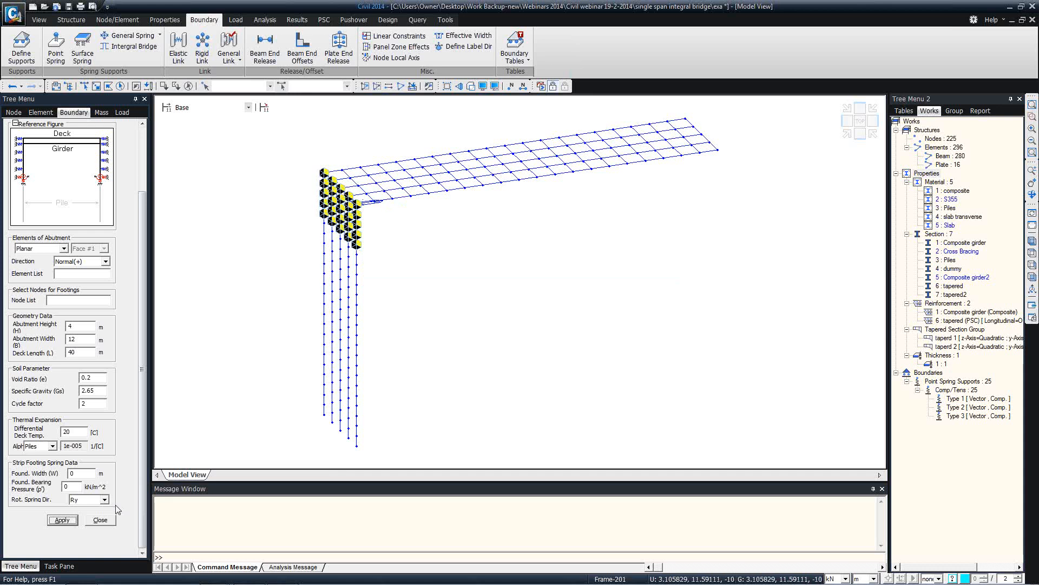
pyautogui.click(105, 521)
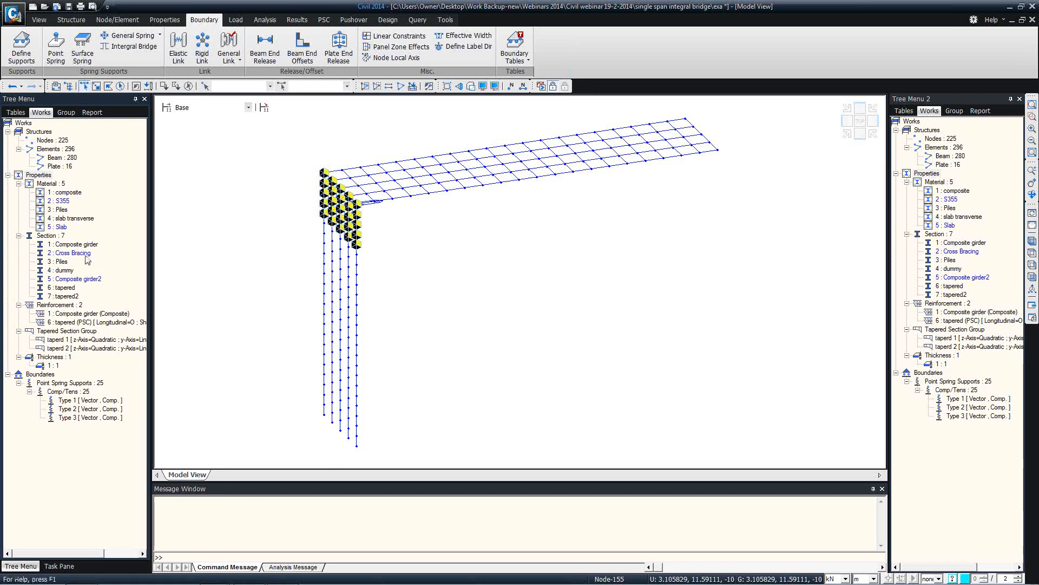
pyautogui.rightClick(68, 401)
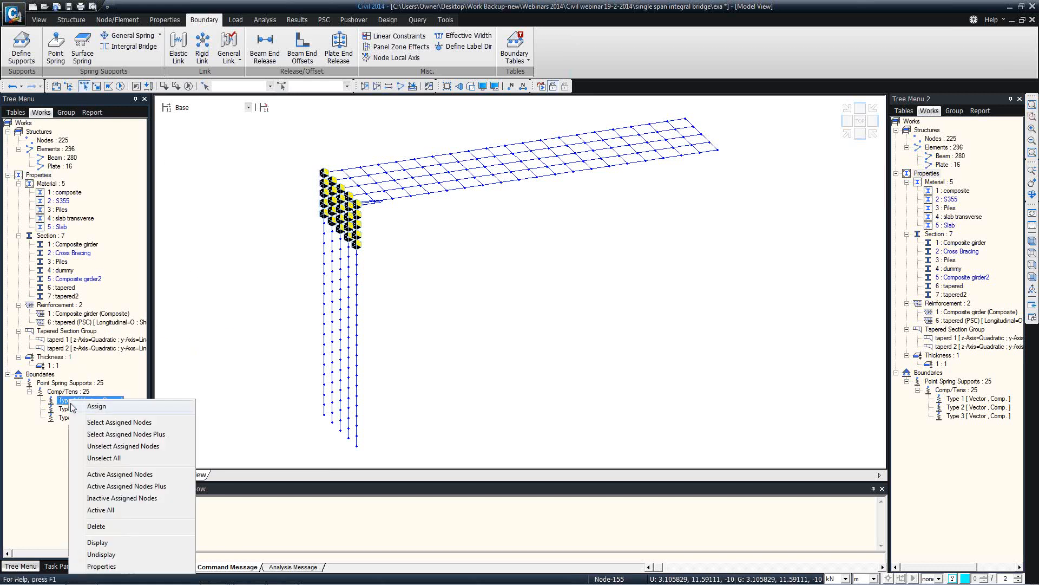
pyautogui.click(125, 566)
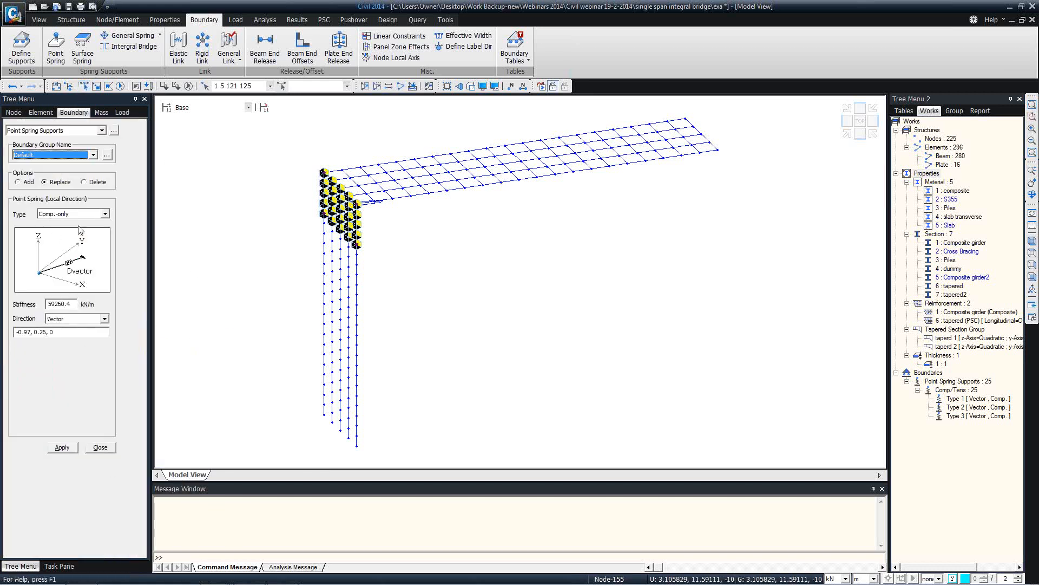
pyautogui.doubleClick(74, 303)
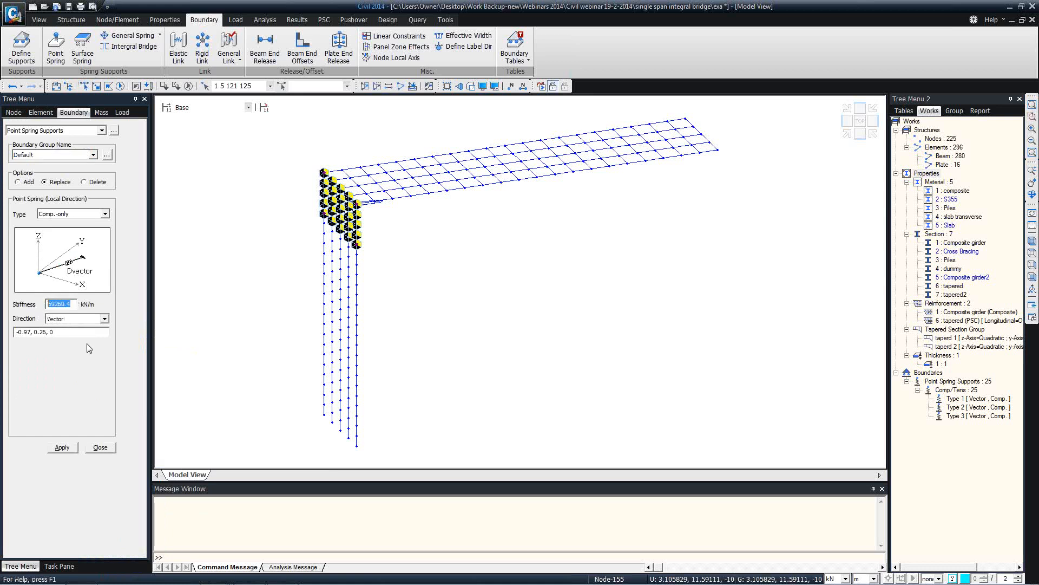
pyautogui.click(109, 447)
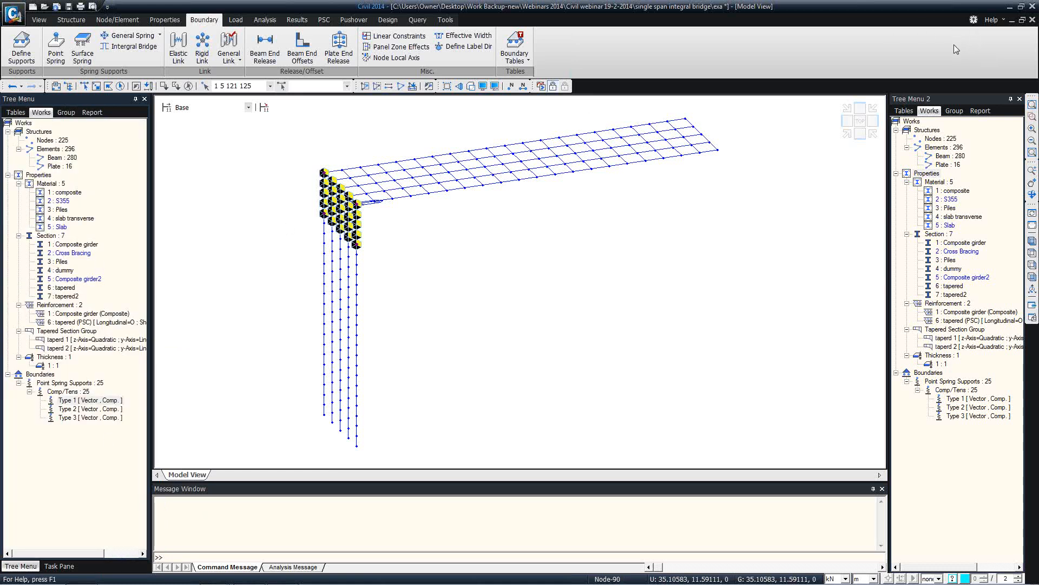
pyautogui.click(989, 24)
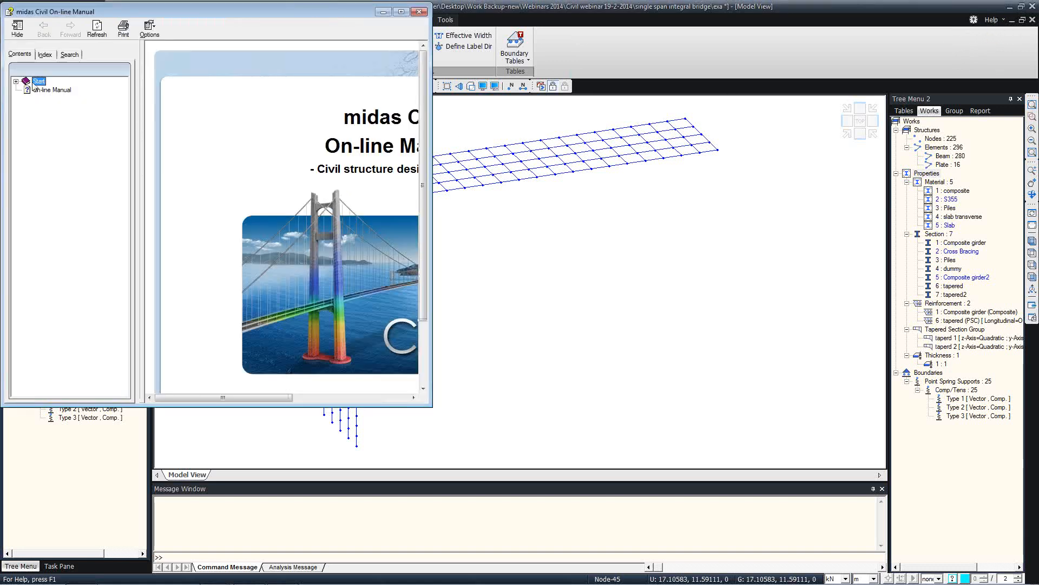
pyautogui.click(16, 81)
pyautogui.click(26, 142)
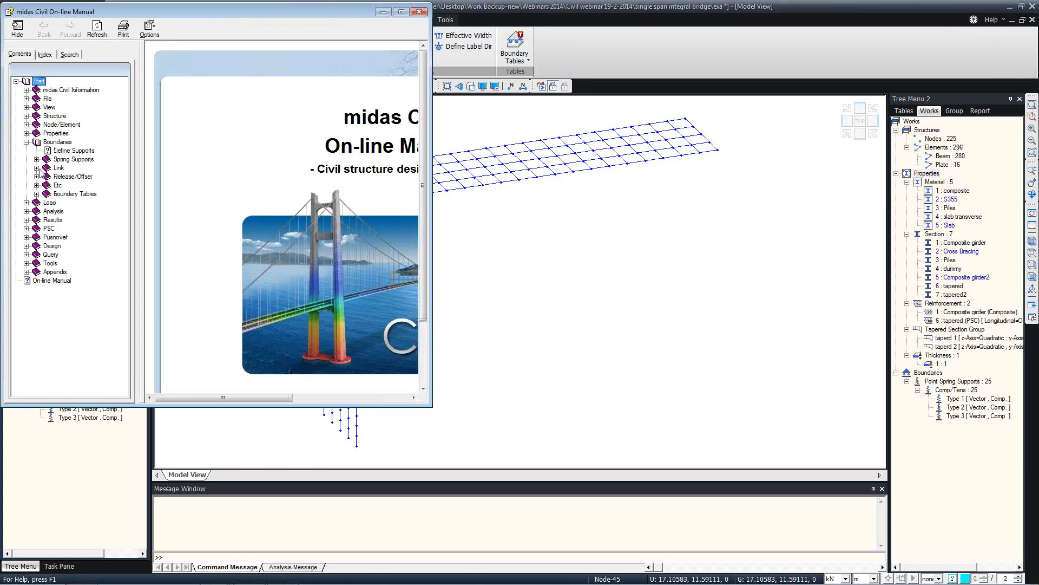
pyautogui.click(36, 159)
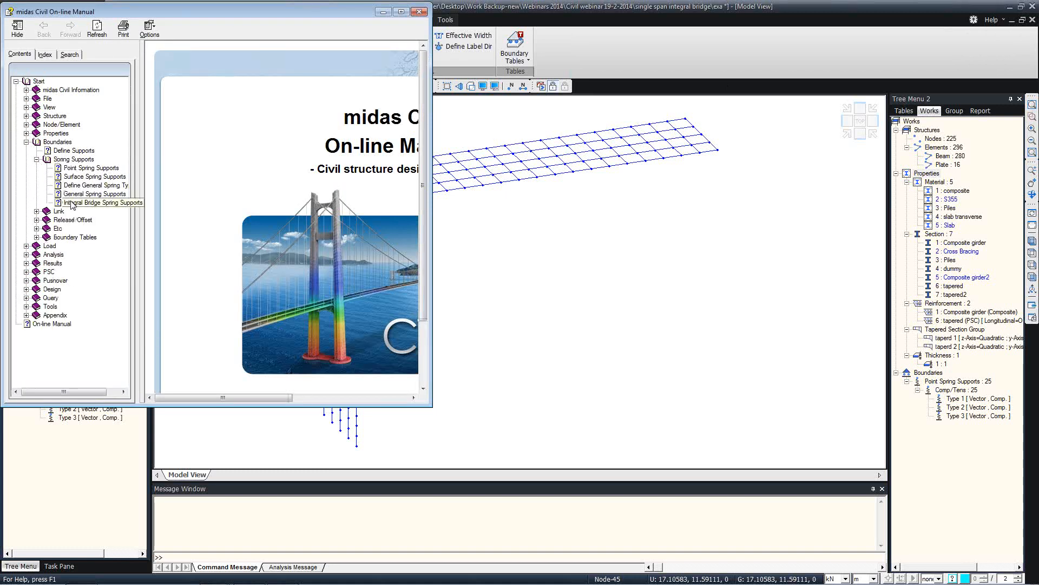
pyautogui.click(92, 203)
pyautogui.click(401, 11)
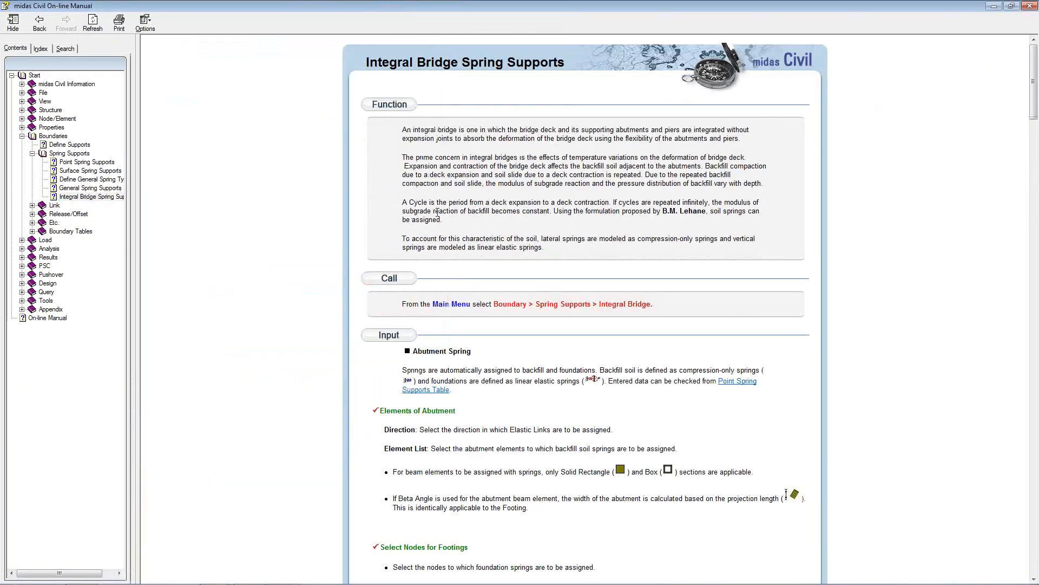
pyautogui.scroll(-10, 539, 215)
pyautogui.moveTo(697, 7); pyautogui.dragTo(619, 59)
pyautogui.click(829, 58)
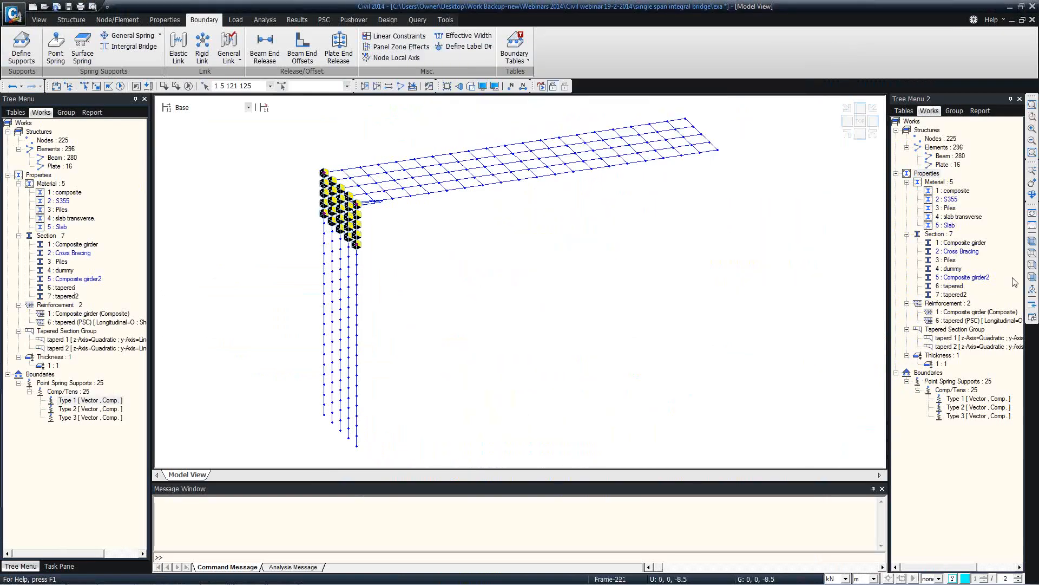
pyautogui.click(1033, 277)
pyautogui.click(87, 88)
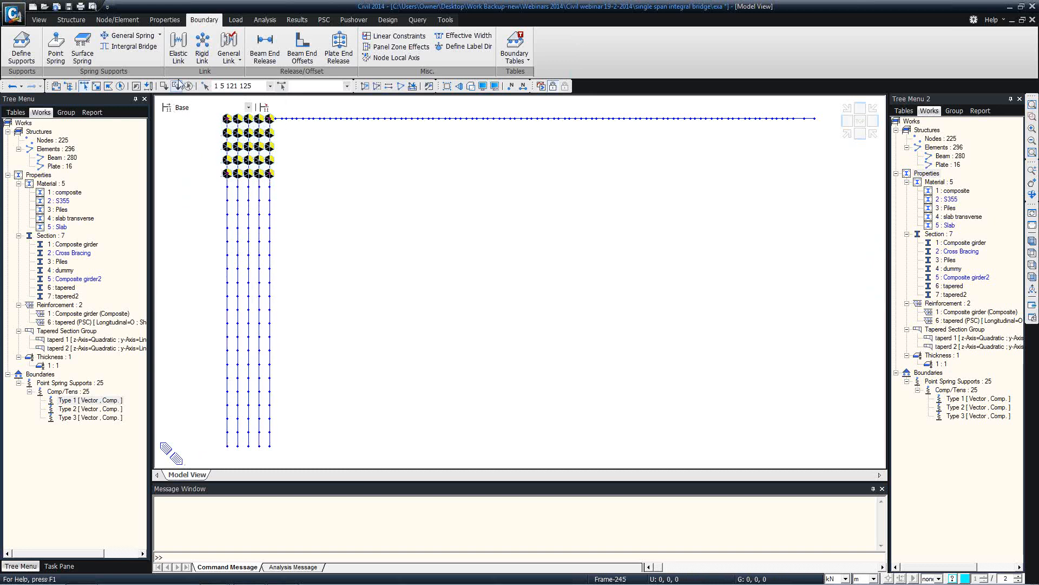
# Define Sand pile springs with ground level -4 and apply them to the lower pile nodes
pyautogui.click(134, 46)
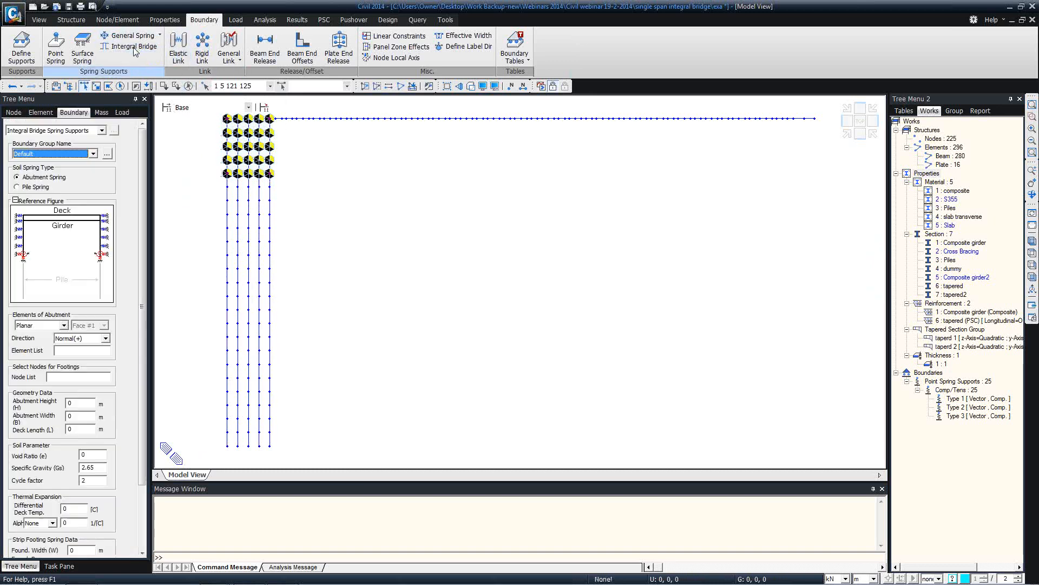
pyautogui.click(17, 187)
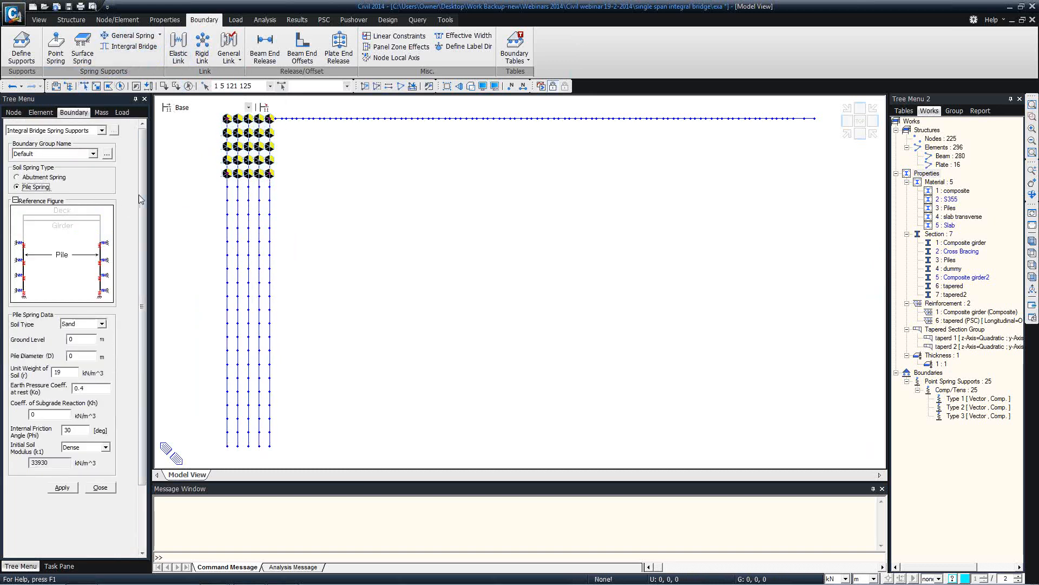
pyautogui.scroll(-3, 139, 194)
pyautogui.click(102, 247)
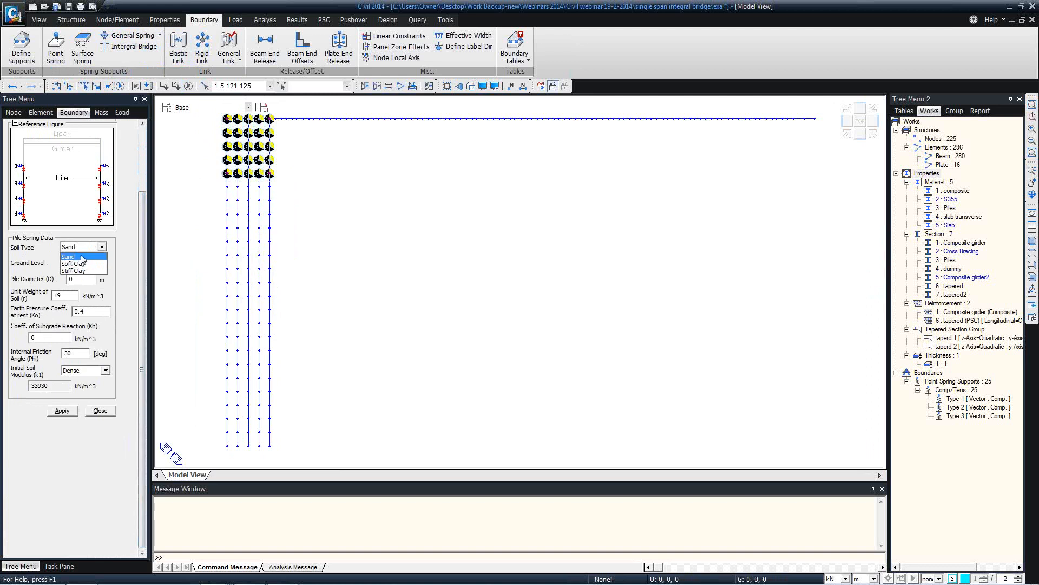
pyautogui.click(80, 257)
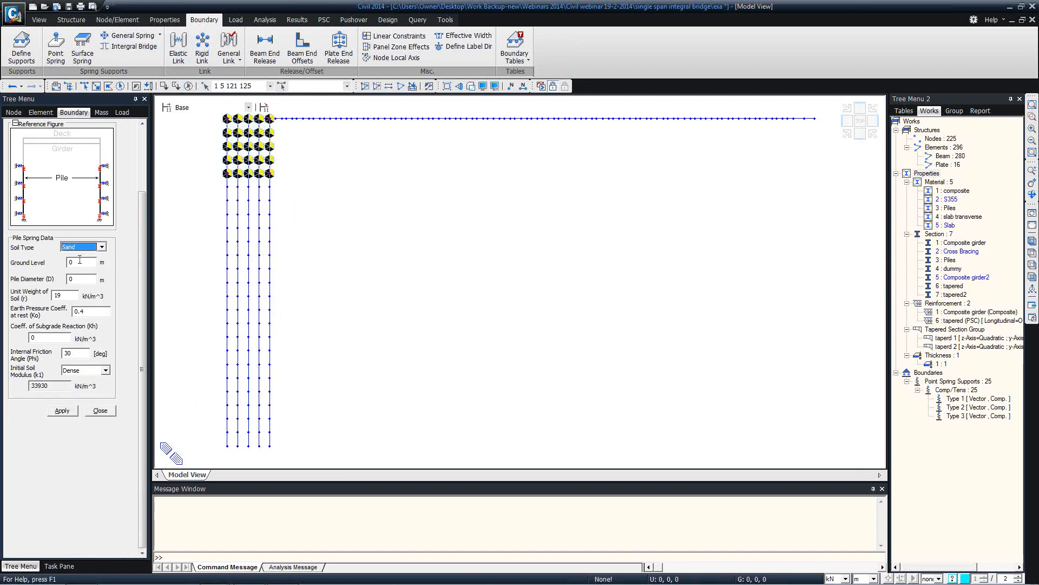
pyautogui.click(84, 264)
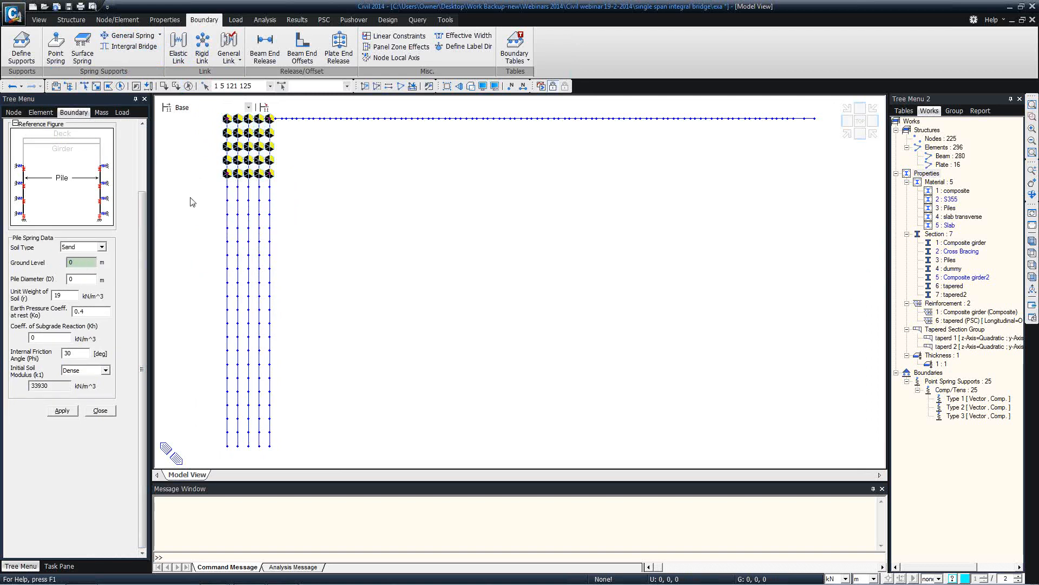
pyautogui.click(227, 174)
pyautogui.press('BackSpace')
pyautogui.click(84, 86)
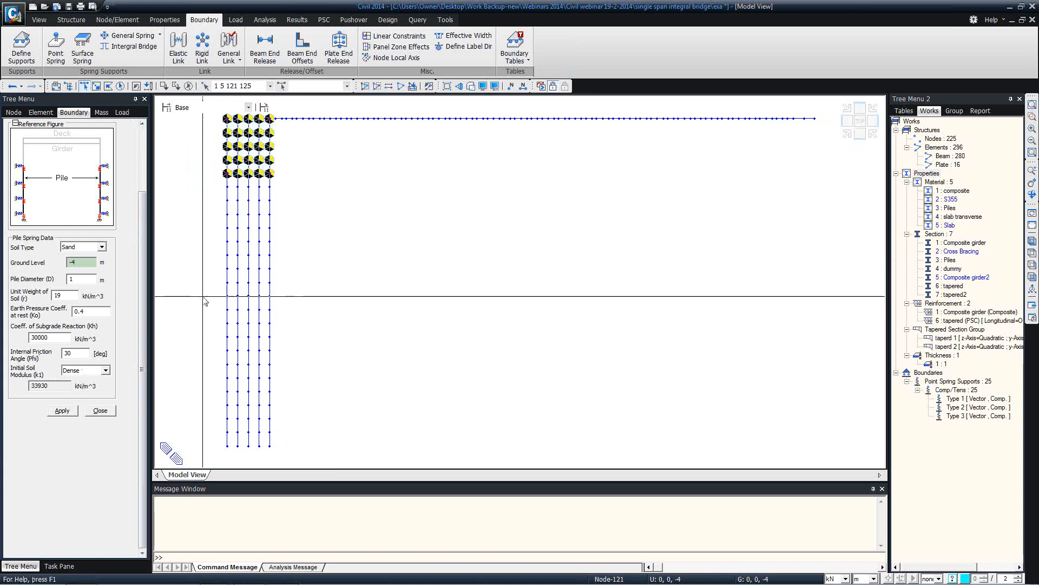
pyautogui.moveTo(206, 302); pyautogui.dragTo(391, 460)
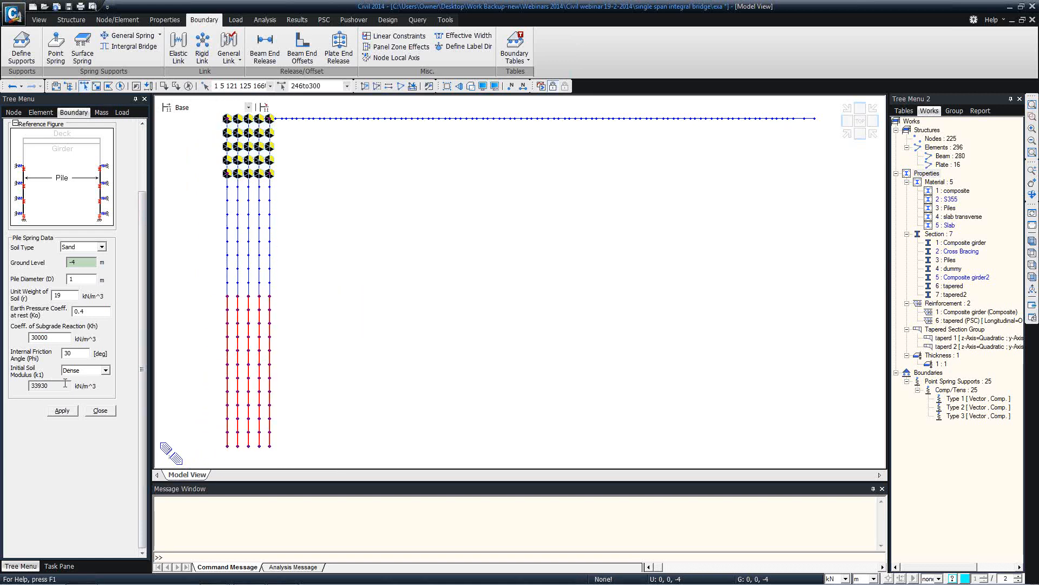
pyautogui.click(61, 410)
# Apply Soft Clay pile springs to the middle pile nodes, reaching 340 supports
pyautogui.click(96, 247)
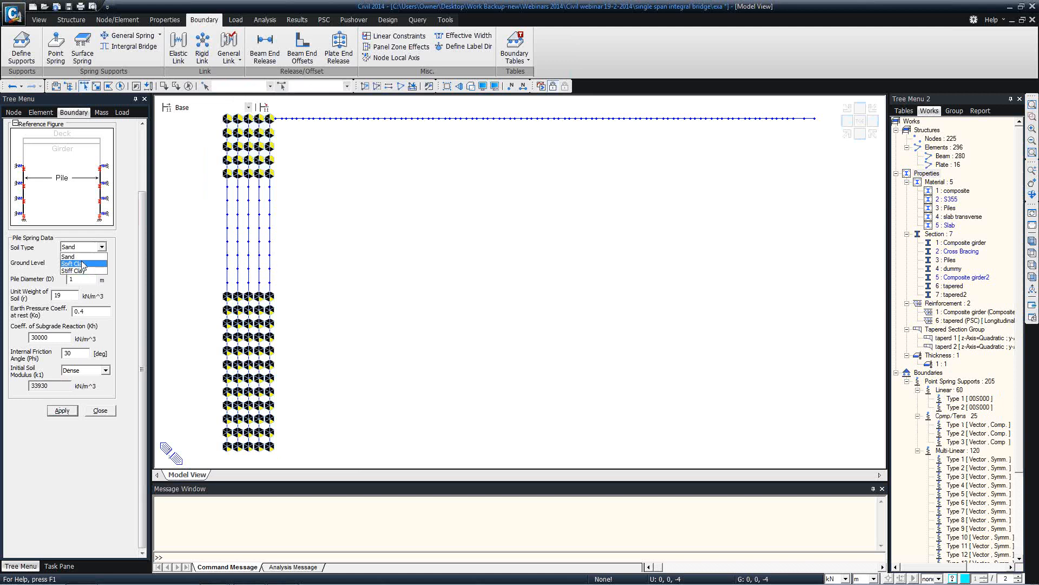
pyautogui.click(82, 264)
pyautogui.moveTo(288, 292); pyautogui.dragTo(202, 185)
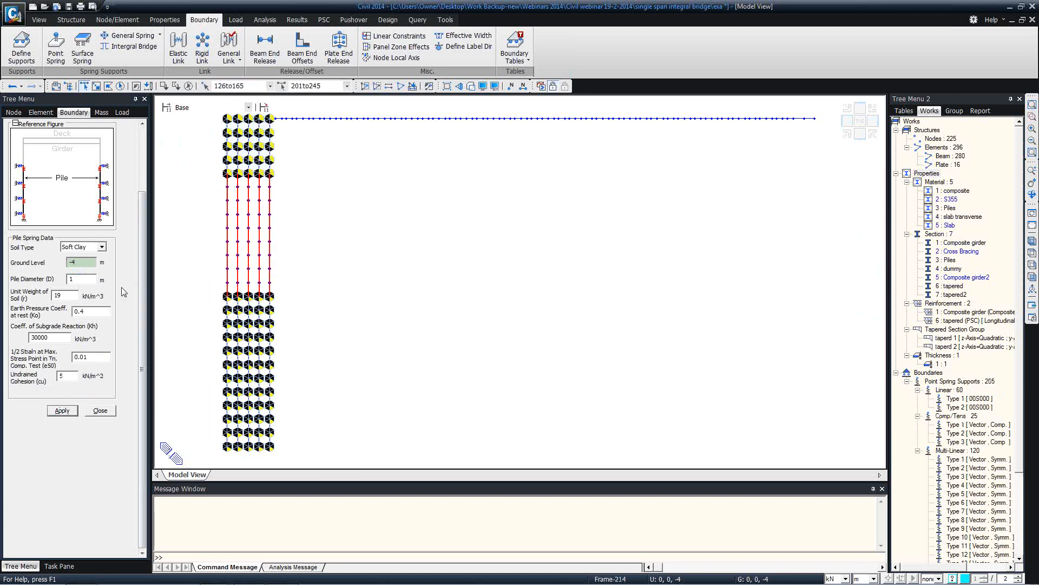
pyautogui.click(63, 410)
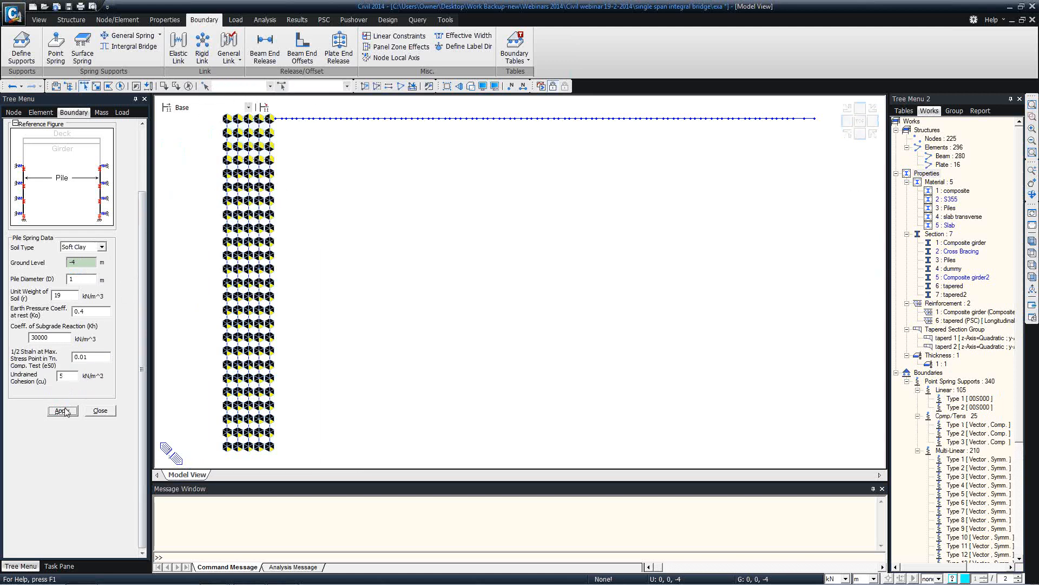
pyautogui.click(100, 410)
pyautogui.scroll(-6, 70, 323)
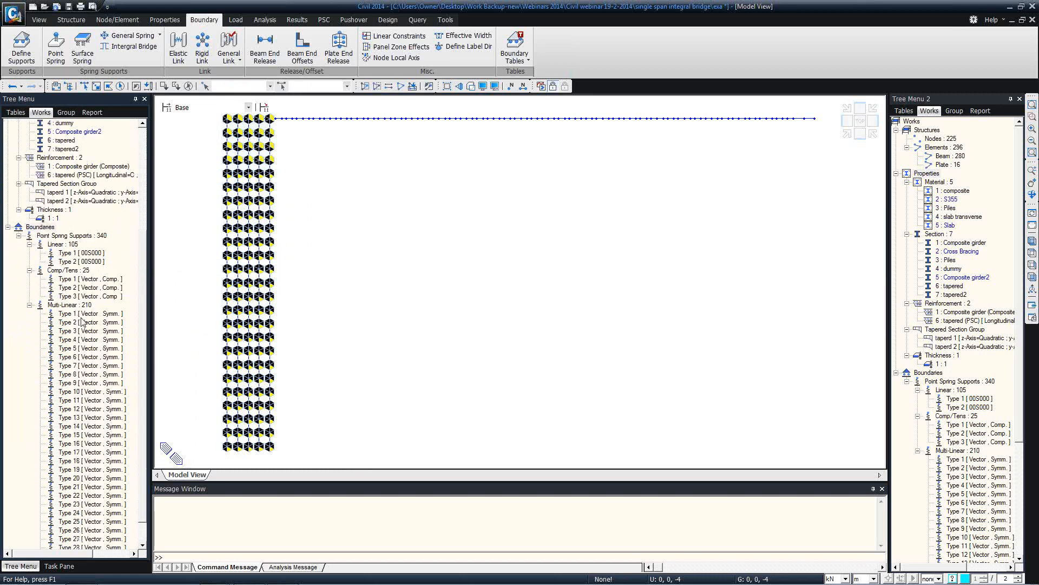
# Inspect a Multi-Linear spring type's properties without changing them
pyautogui.rightClick(59, 314)
pyautogui.click(108, 475)
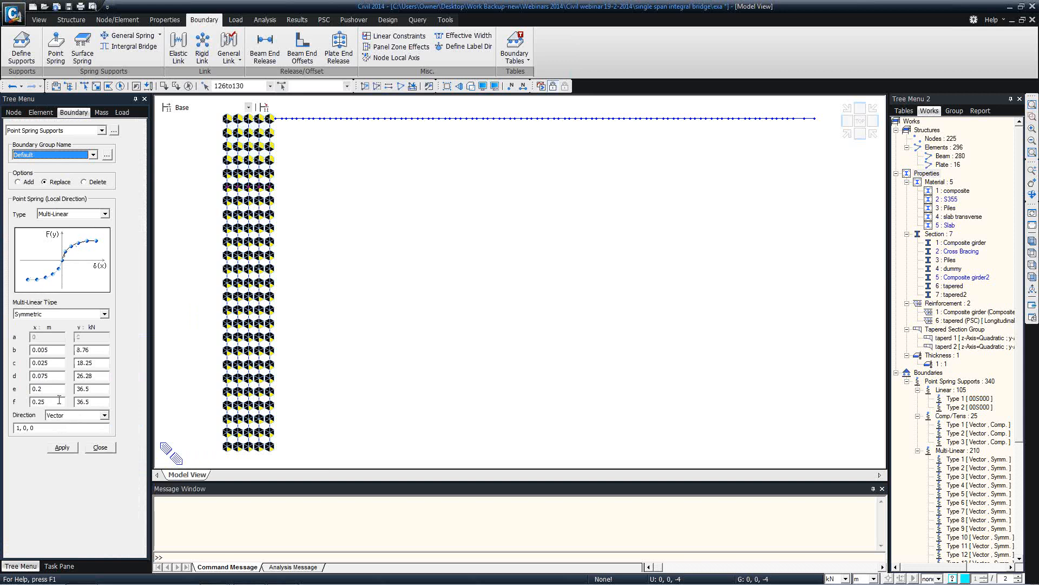
pyautogui.click(101, 449)
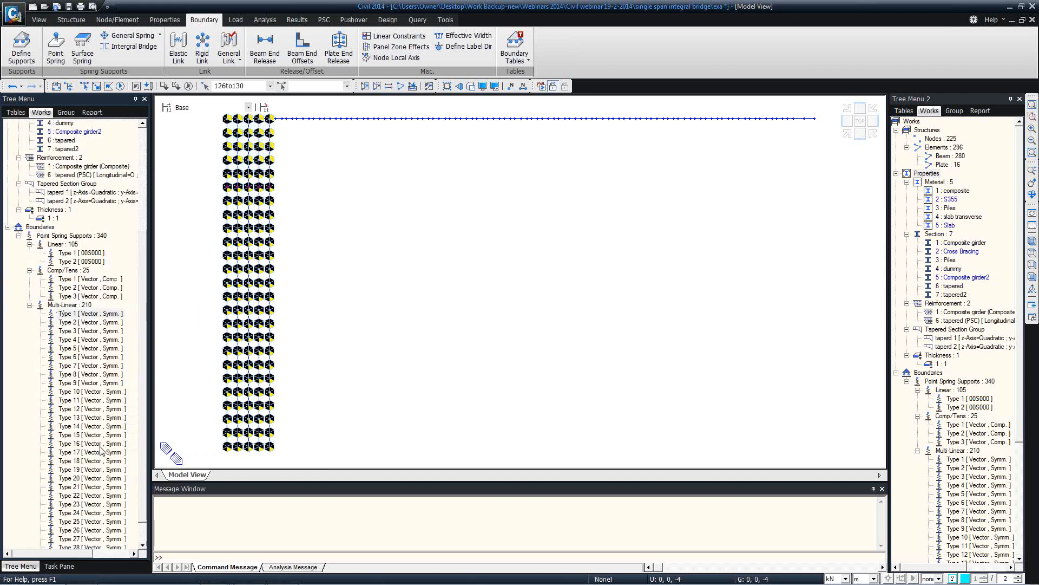
# Enlarge the model view and look over the skewed deck and piles from side, top and 3-D angles
pyautogui.scroll(3, 145, 266)
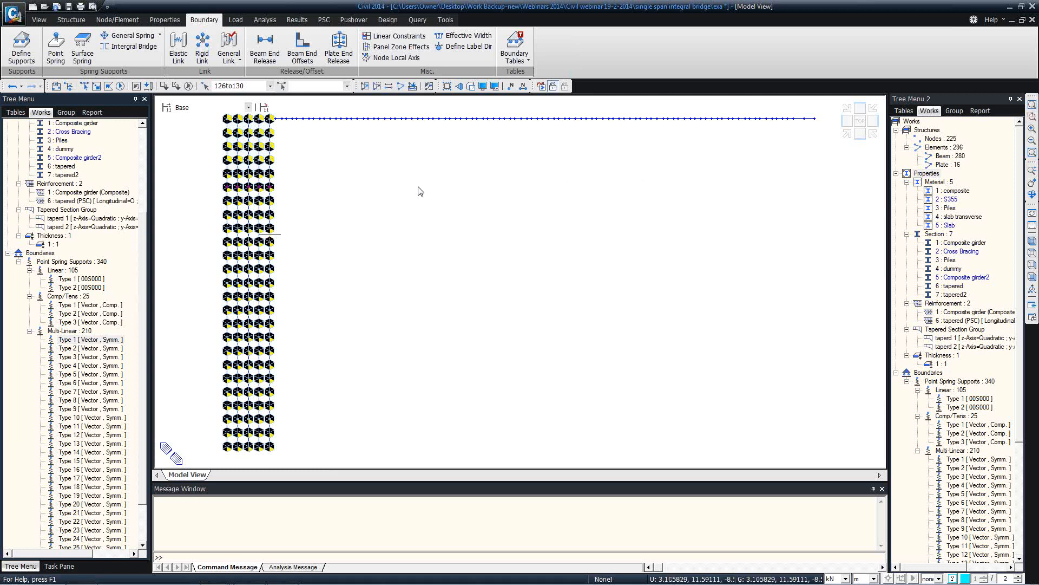
pyautogui.keyDown('ctrl'); pyautogui.moveTo(353, 183); pyautogui.dragTo(409, 199, button='middle'); pyautogui.keyUp('ctrl')
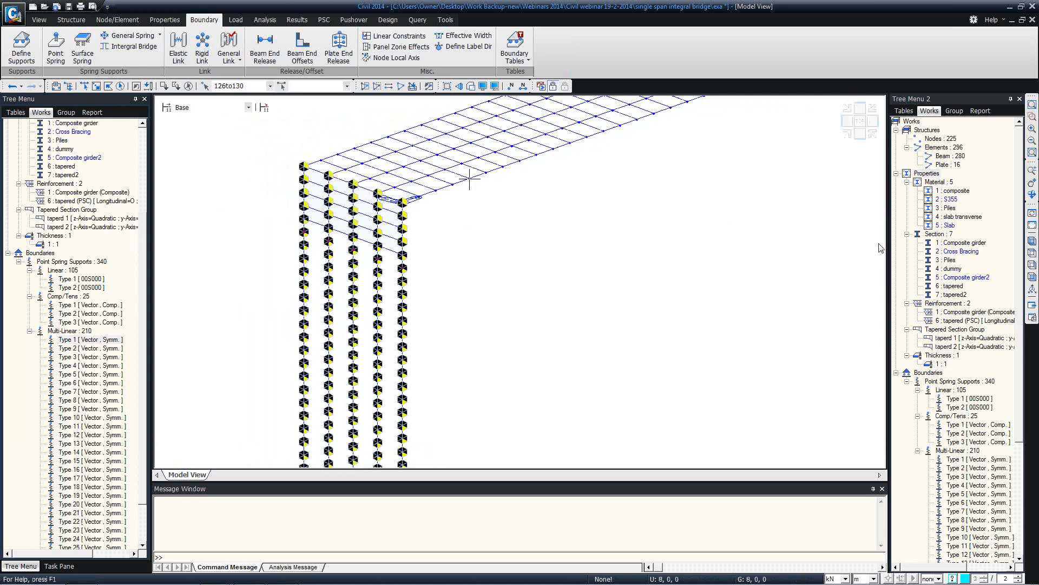
pyautogui.click(1032, 277)
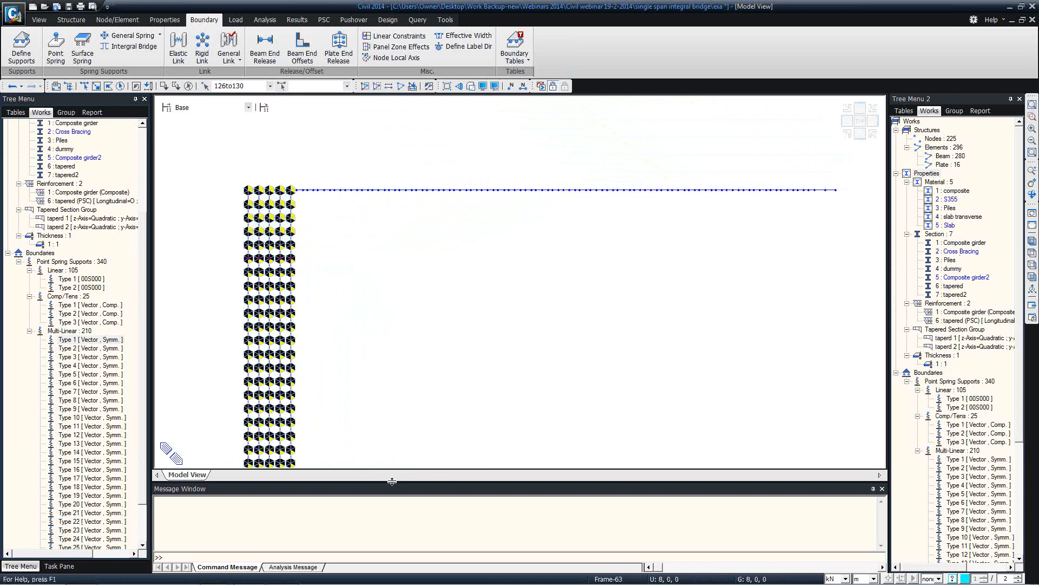
pyautogui.moveTo(392, 482); pyautogui.dragTo(390, 523)
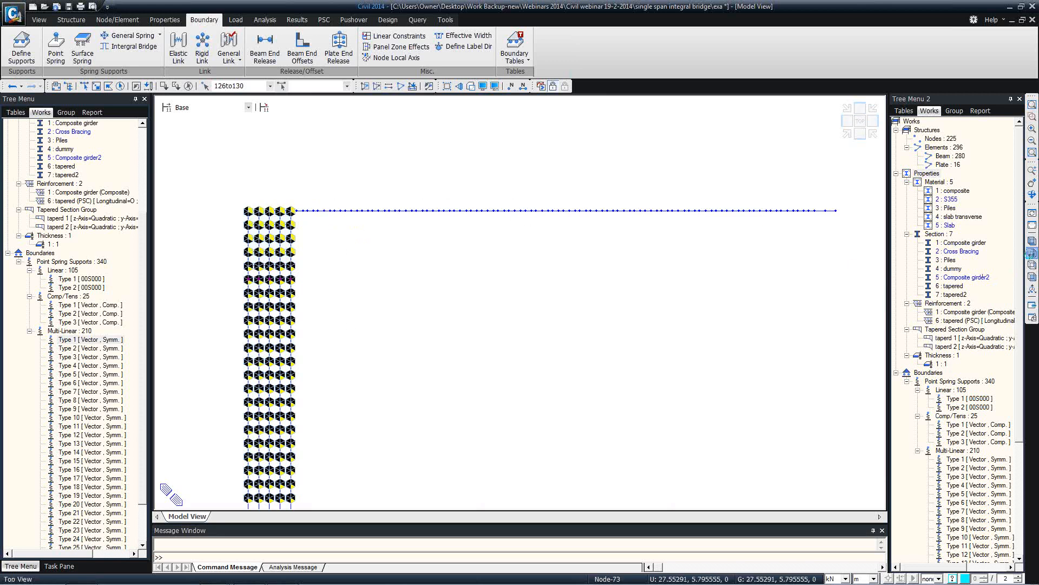
pyautogui.click(1033, 253)
pyautogui.moveTo(611, 223); pyautogui.dragTo(619, 222, button='middle')
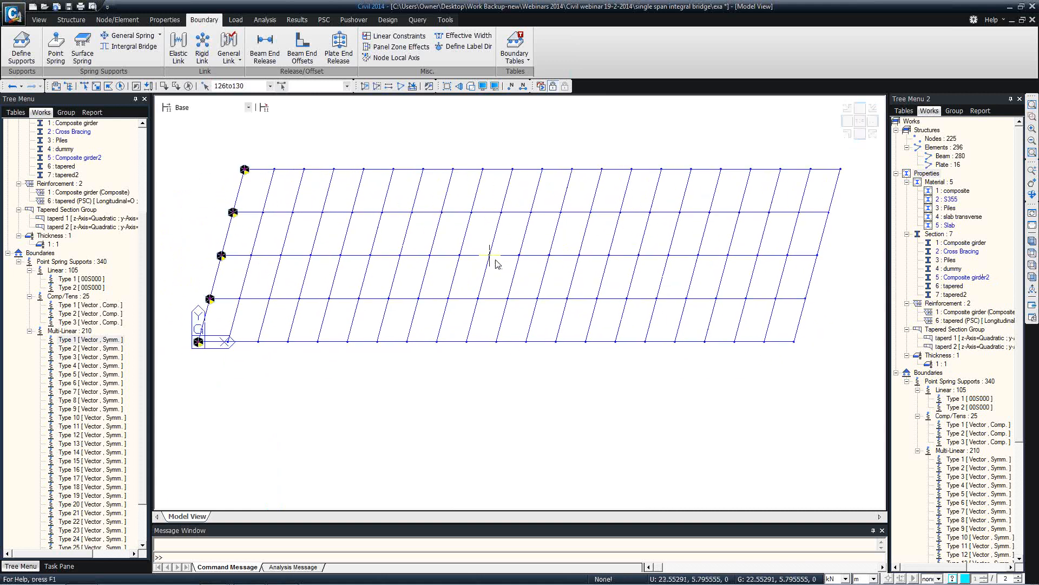
pyautogui.keyDown('ctrl'); pyautogui.moveTo(484, 277); pyautogui.dragTo(521, 218, button='middle'); pyautogui.keyUp('ctrl')
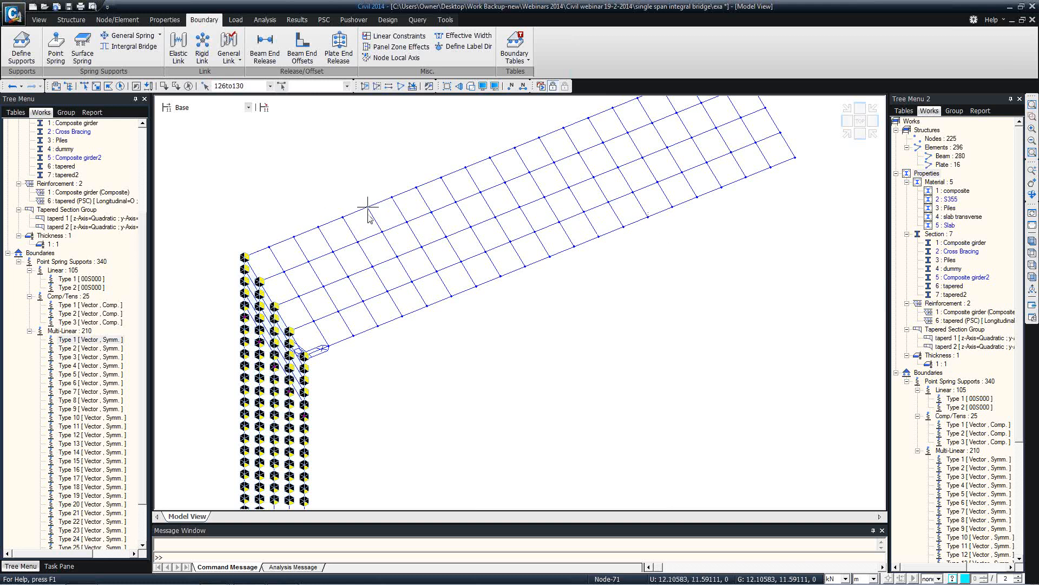
pyautogui.moveTo(365, 209); pyautogui.dragTo(300, 211, button='middle')
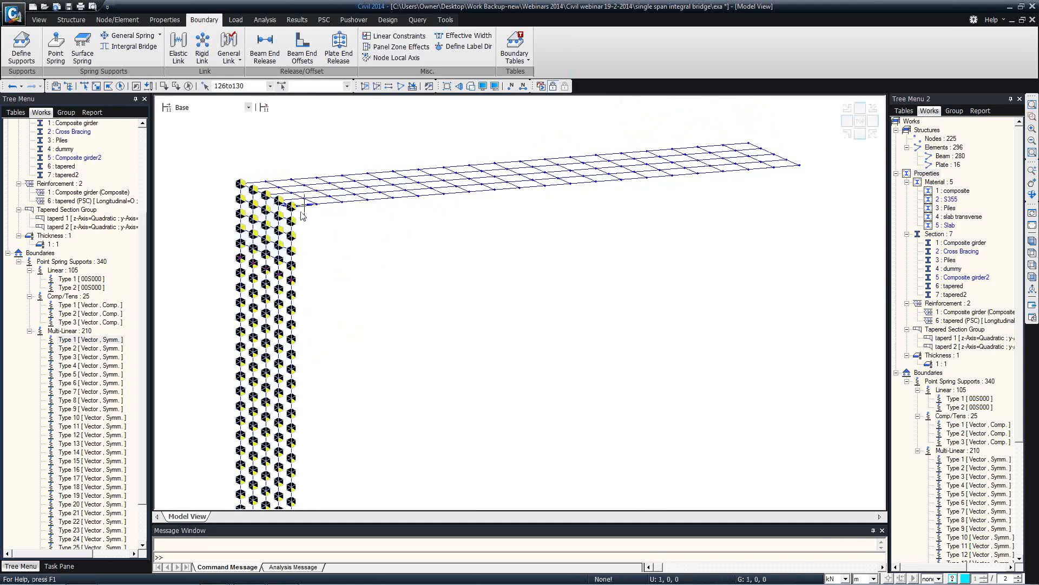
# Open the taperd 1 group properties to highlight its elements and check its z-axis degree
pyautogui.rightClick(122, 223)
pyautogui.click(182, 348)
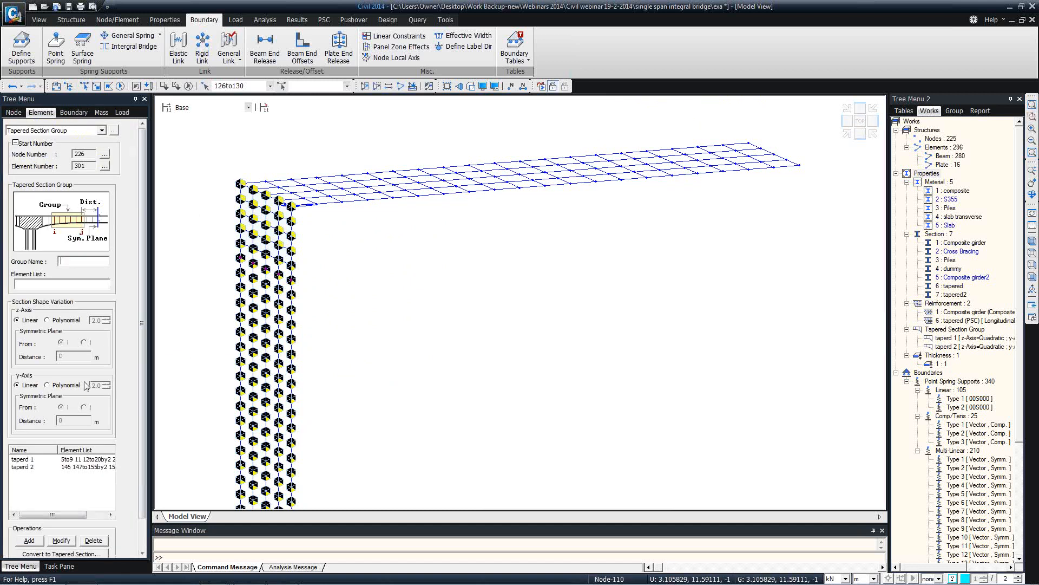
pyautogui.click(62, 459)
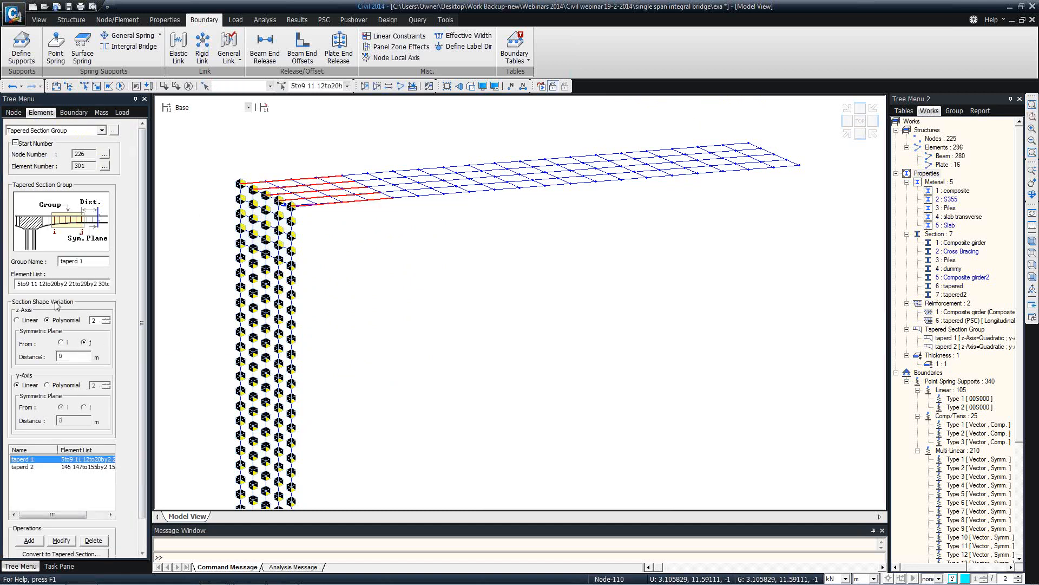
pyautogui.click(94, 321)
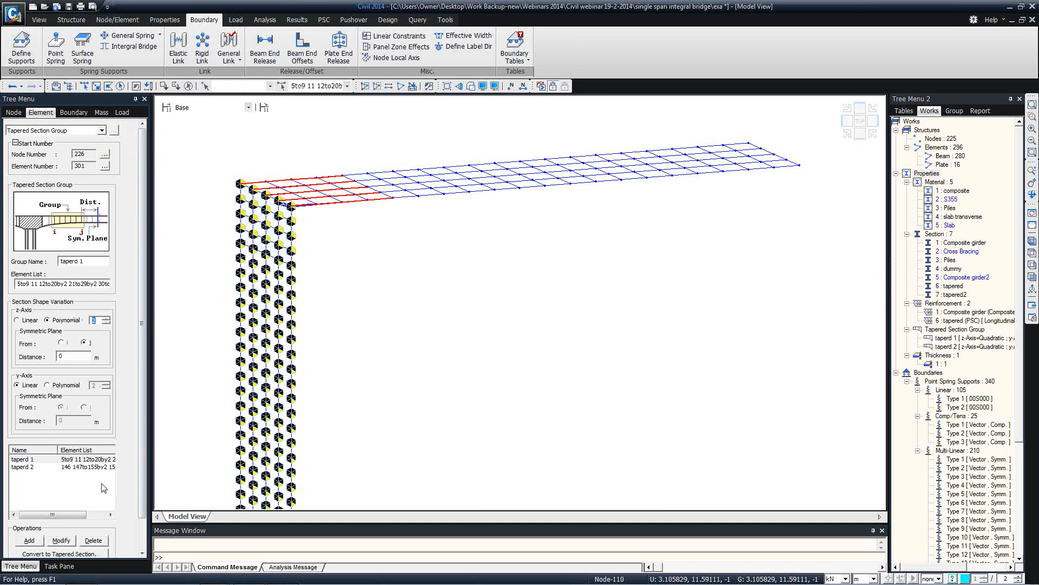
pyautogui.scroll(-1, 131, 518)
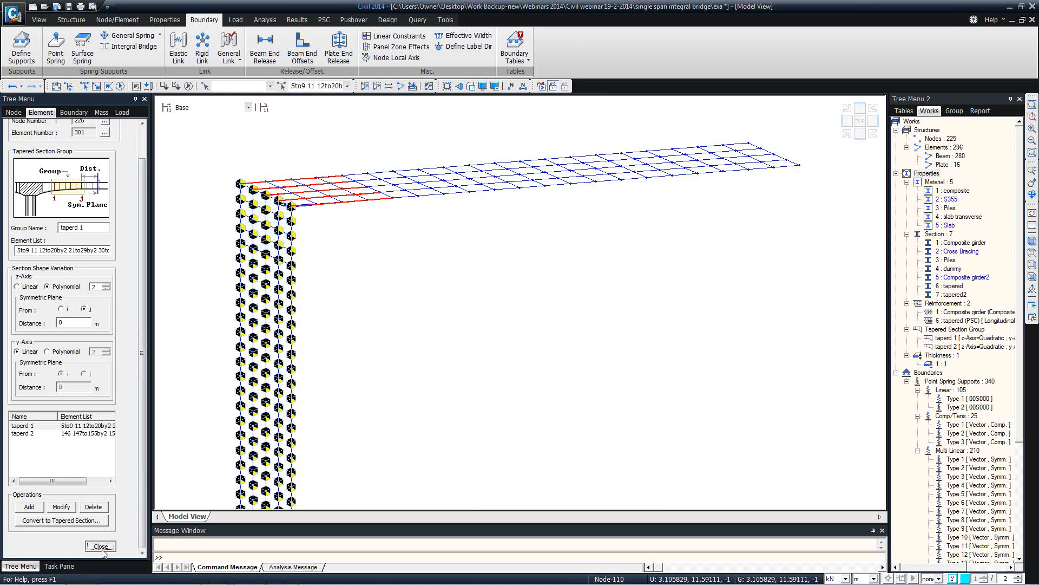
pyautogui.click(101, 546)
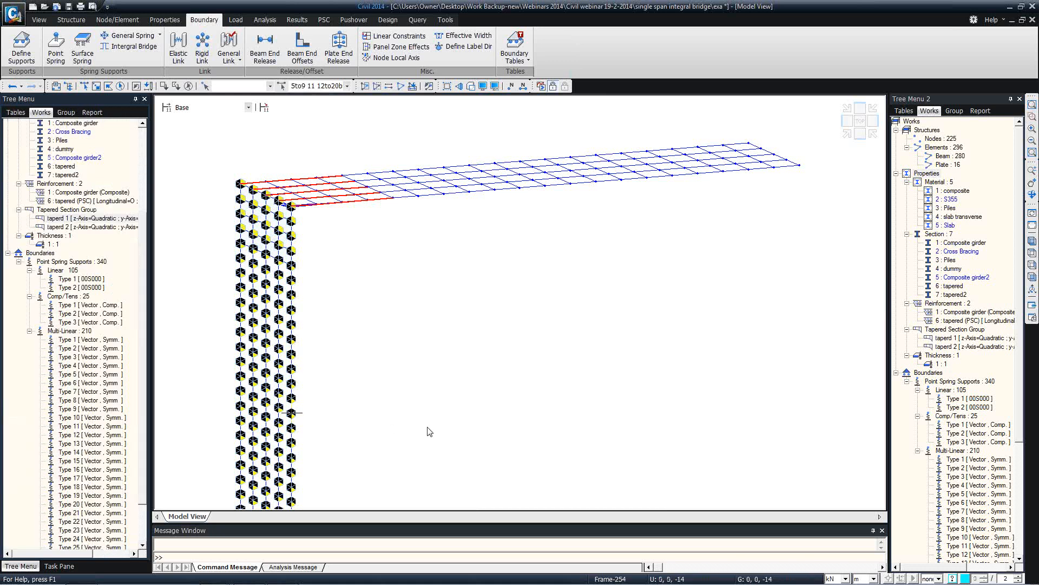
# Clear the selection and polygon-select the left abutment and its piles in top view
pyautogui.keyDown('ctrl'); pyautogui.moveTo(439, 239); pyautogui.dragTo(418, 256, button='middle'); pyautogui.keyUp('ctrl')
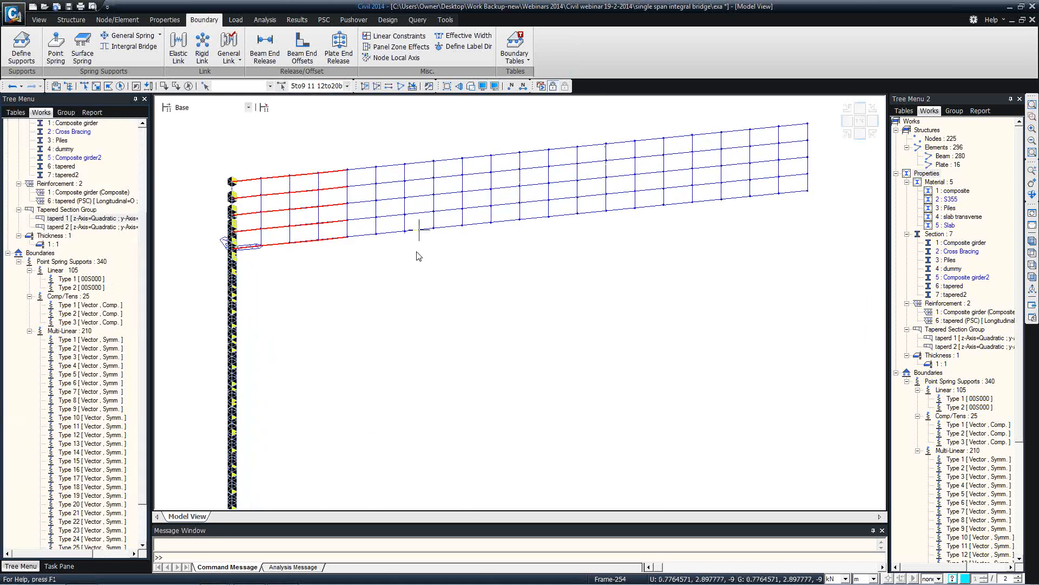
pyautogui.click(189, 87)
pyautogui.keyDown('ctrl'); pyautogui.moveTo(271, 167); pyautogui.dragTo(301, 153, button='middle'); pyautogui.keyUp('ctrl')
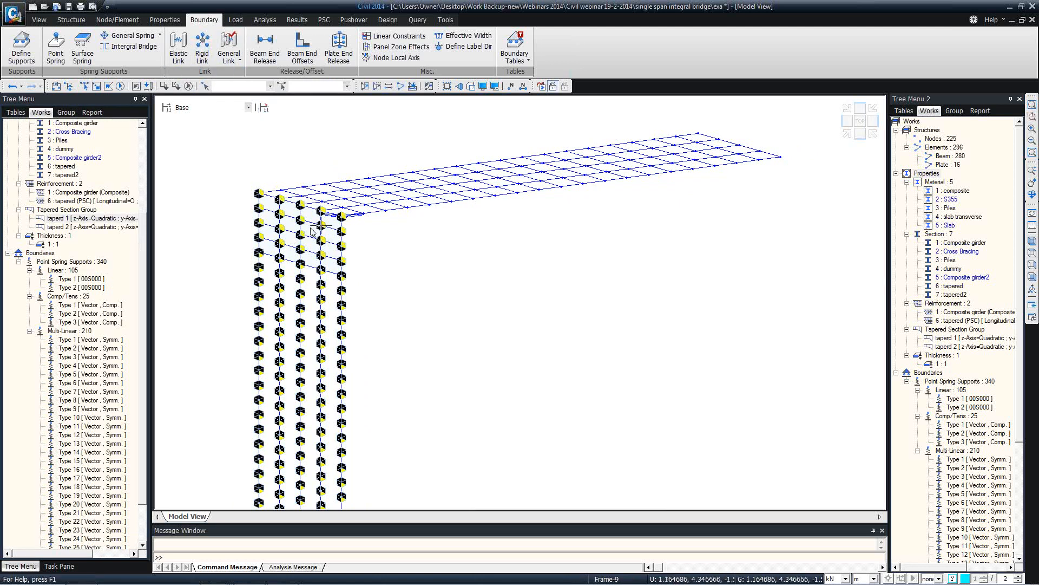
pyautogui.click(1033, 277)
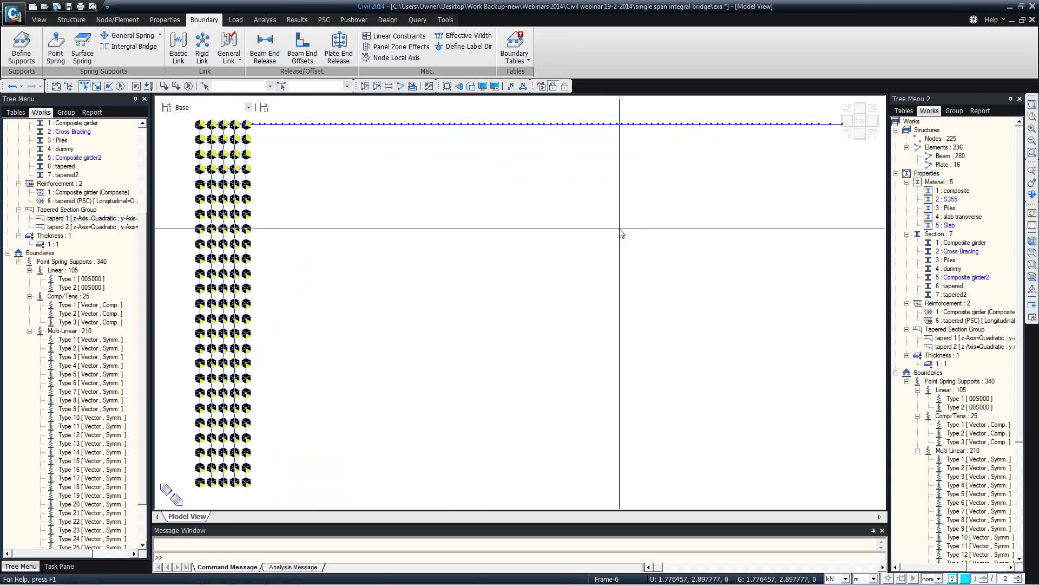
pyautogui.click(1033, 252)
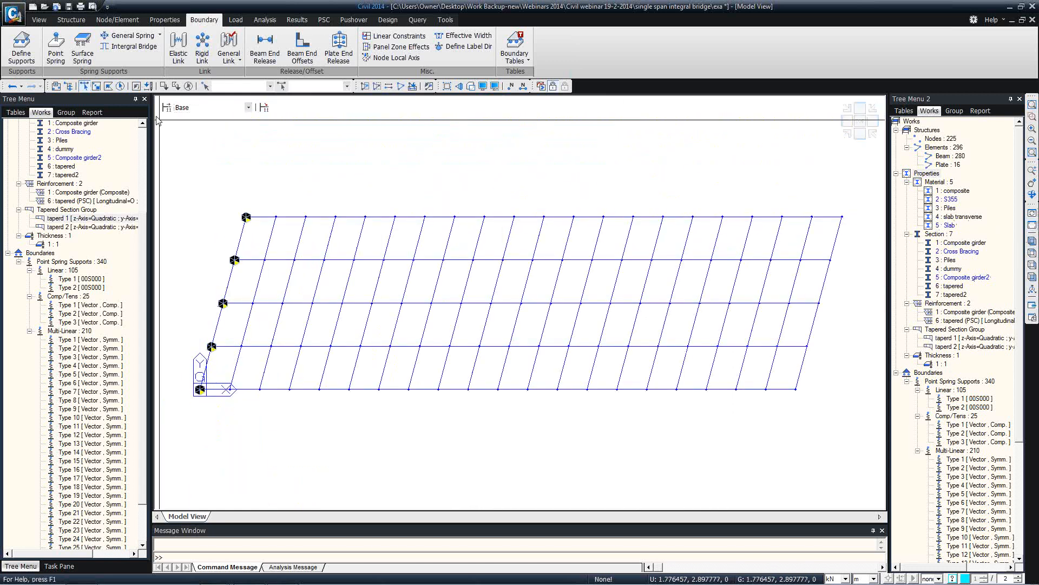
pyautogui.click(108, 86)
pyautogui.click(214, 197)
pyautogui.click(263, 201)
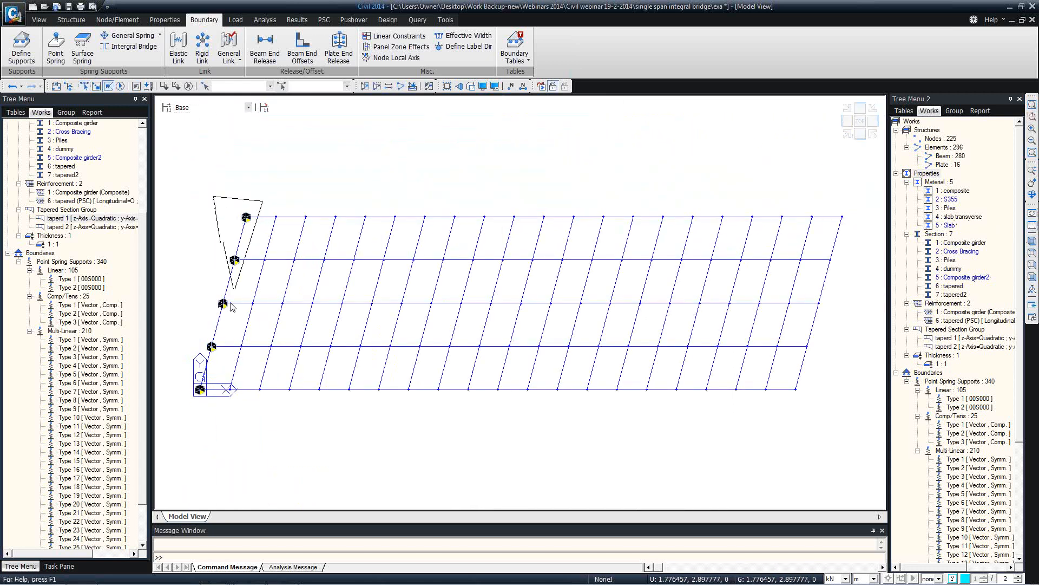
pyautogui.click(203, 397)
pyautogui.doubleClick(166, 407)
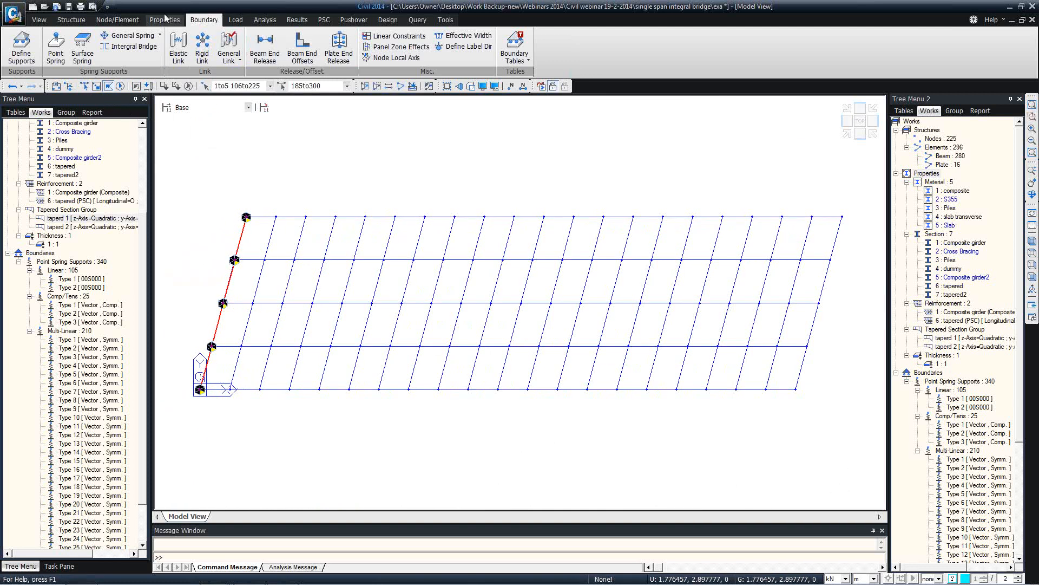
# Copy the selection 40 m along x with merge, intersect and node/element attributes included
pyautogui.click(123, 20)
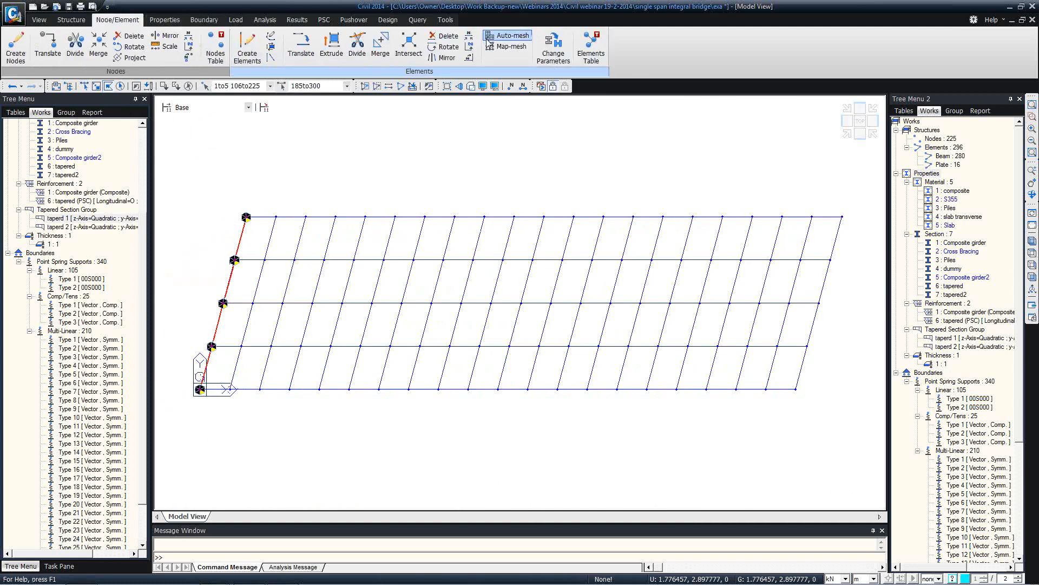
pyautogui.click(301, 48)
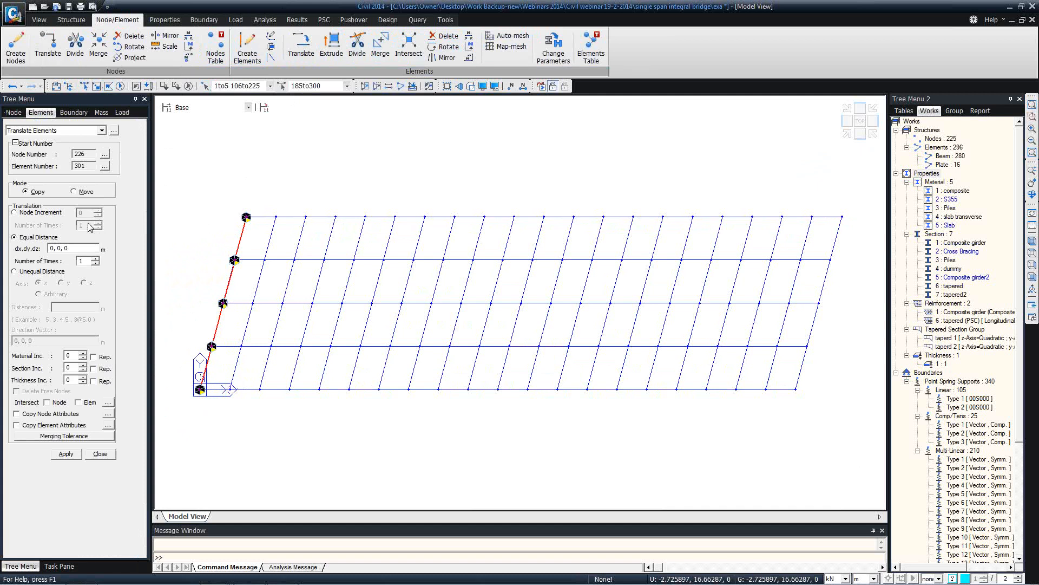
pyautogui.click(89, 248)
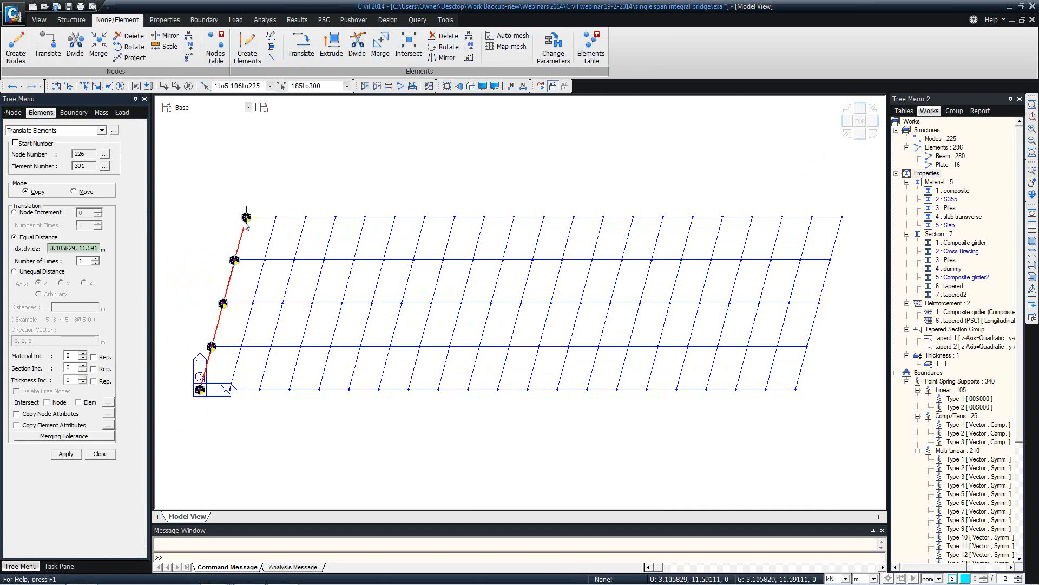
pyautogui.click(246, 217)
pyautogui.click(842, 217)
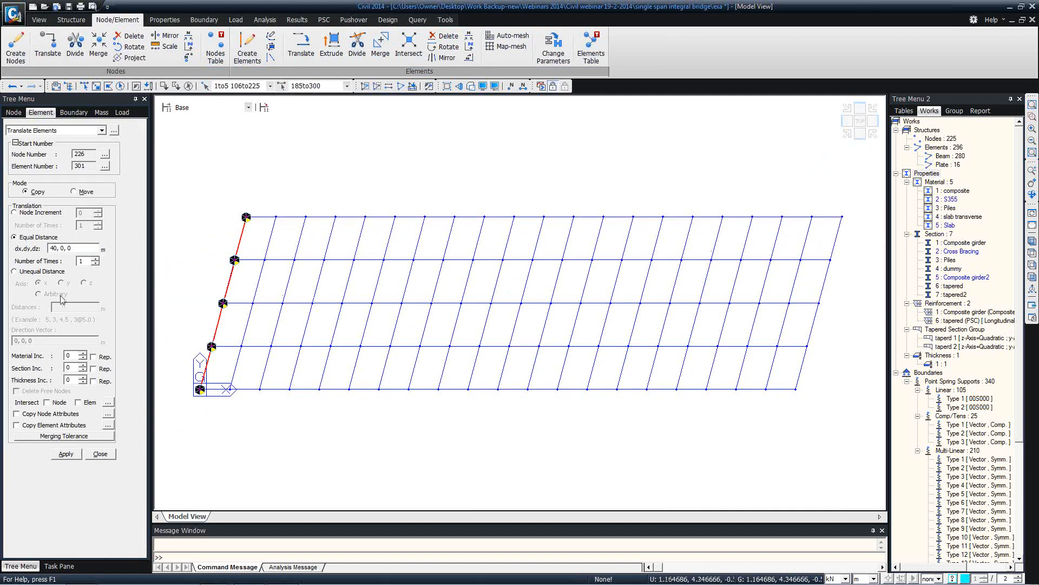
pyautogui.click(47, 402)
pyautogui.click(79, 403)
pyautogui.click(34, 415)
pyautogui.click(43, 429)
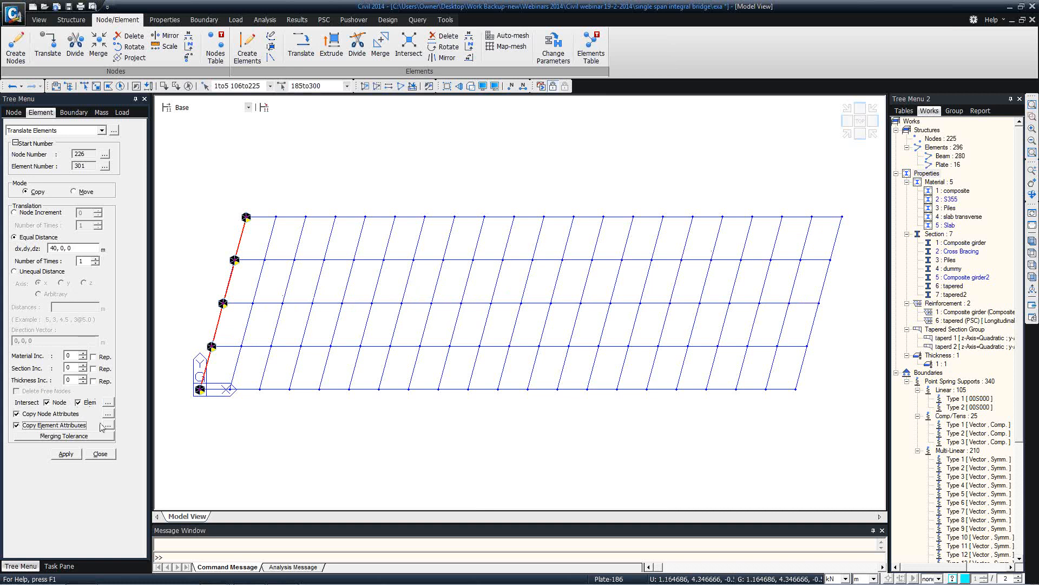
pyautogui.click(69, 456)
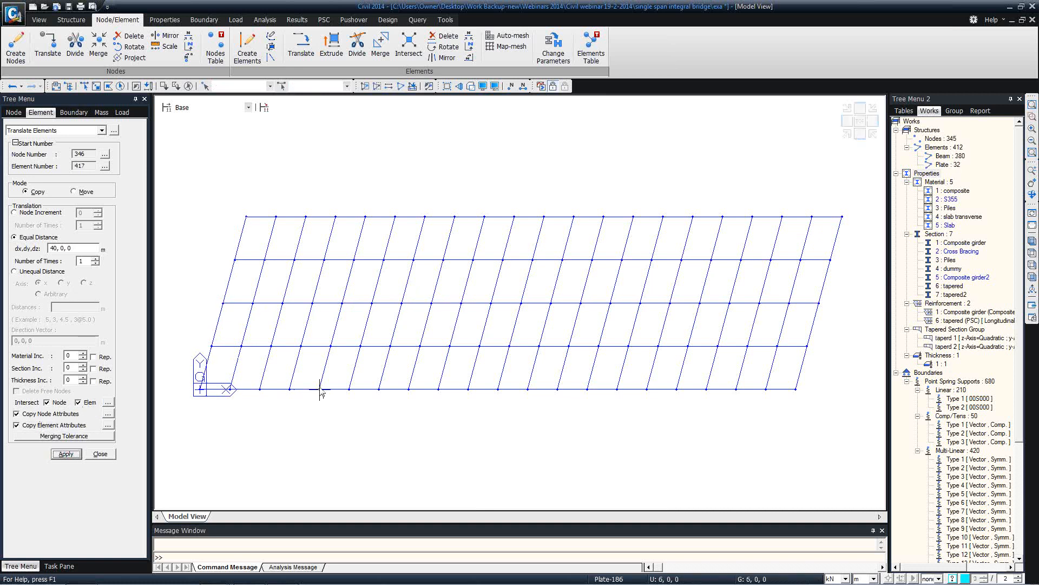
pyautogui.click(108, 457)
pyautogui.click(1033, 241)
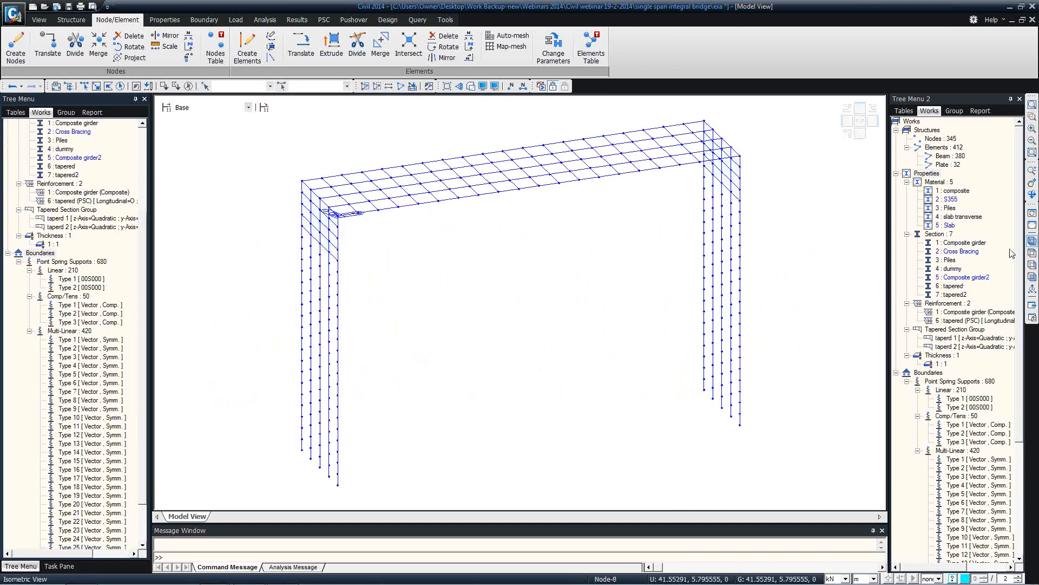
pyautogui.rightClick(75, 340)
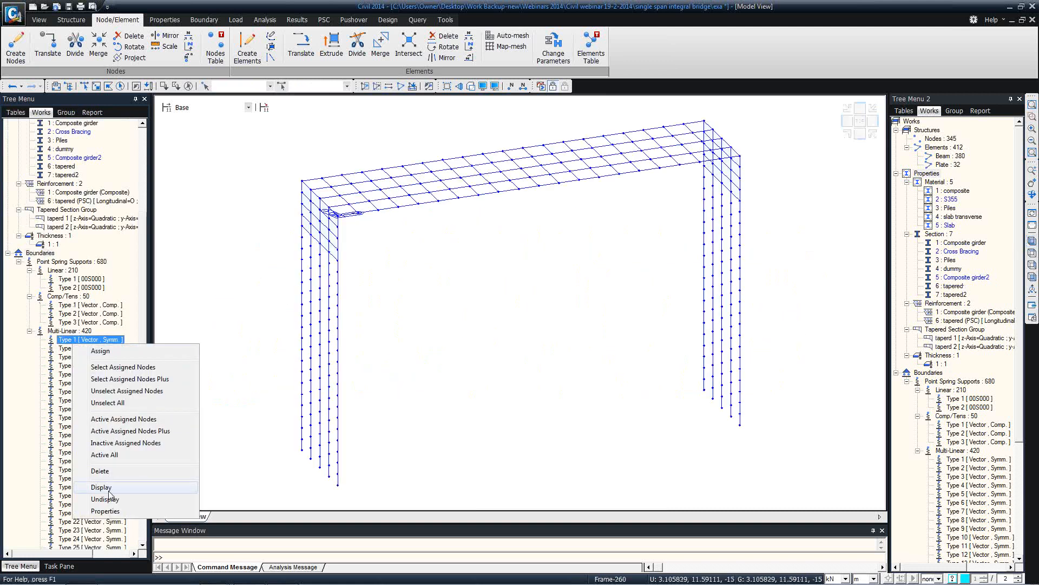
pyautogui.click(111, 492)
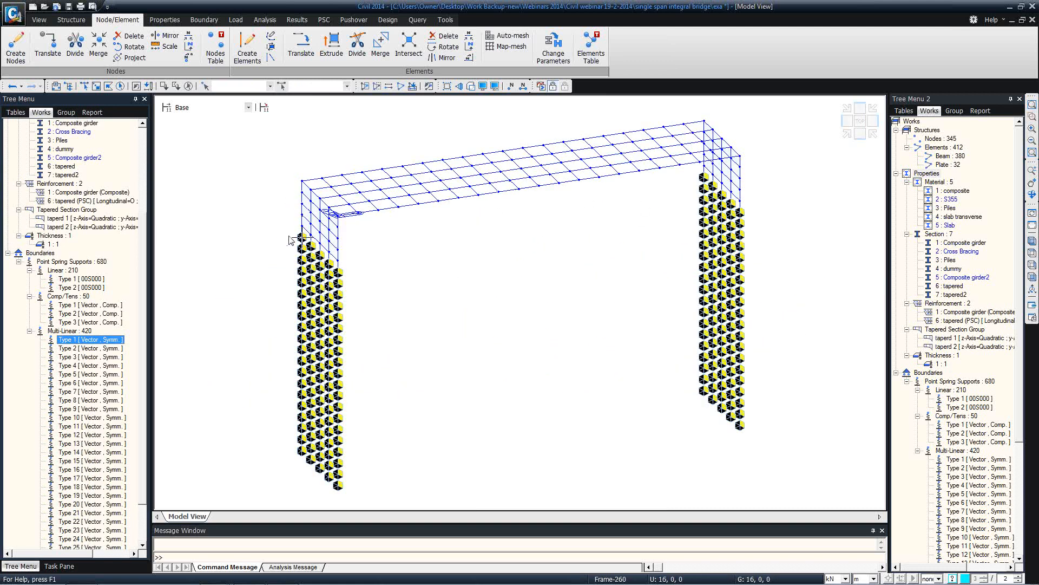
pyautogui.rightClick(92, 315)
pyautogui.click(132, 457)
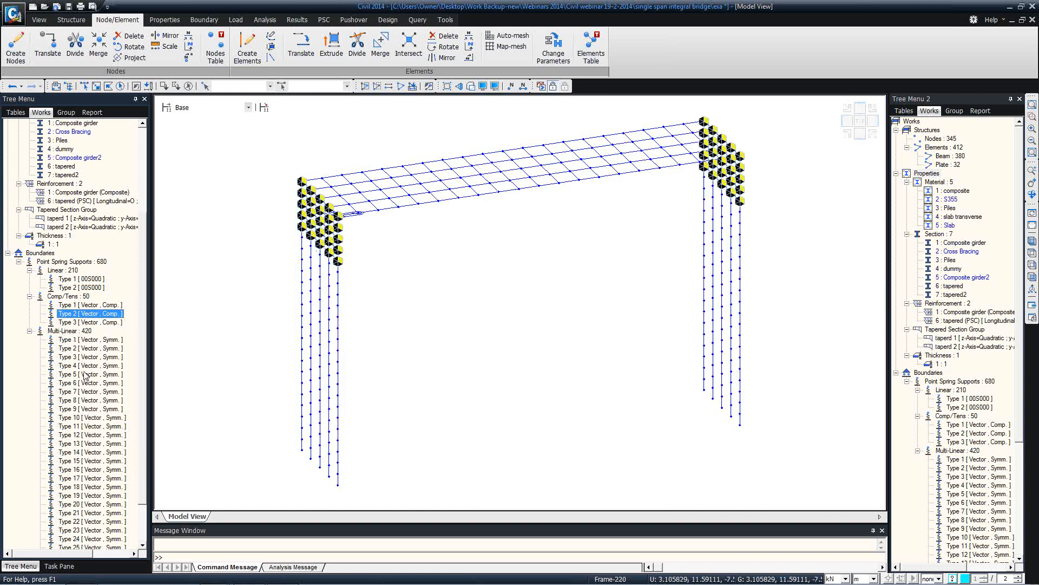
pyautogui.rightClick(84, 308)
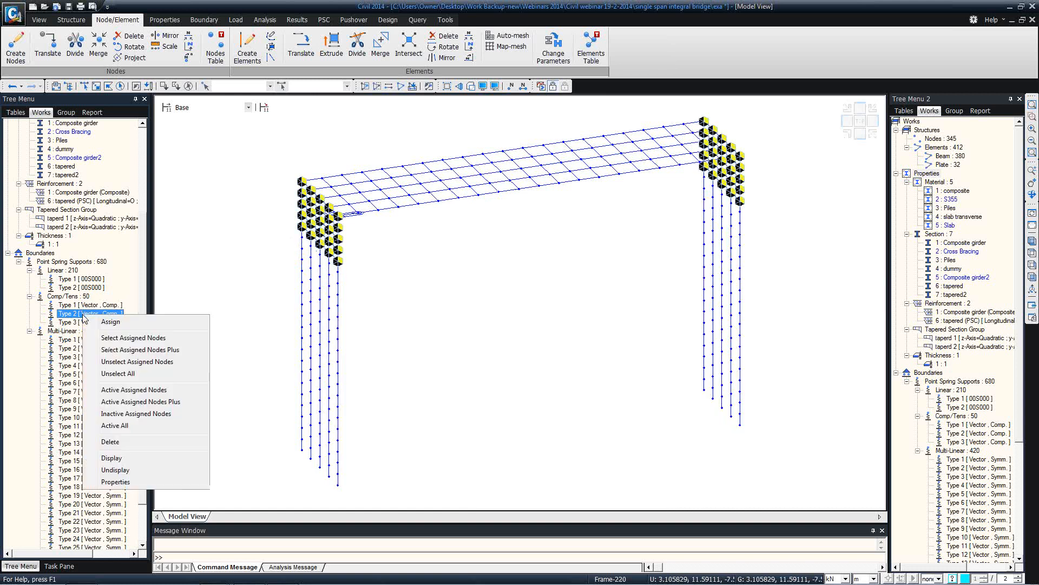
pyautogui.click(135, 468)
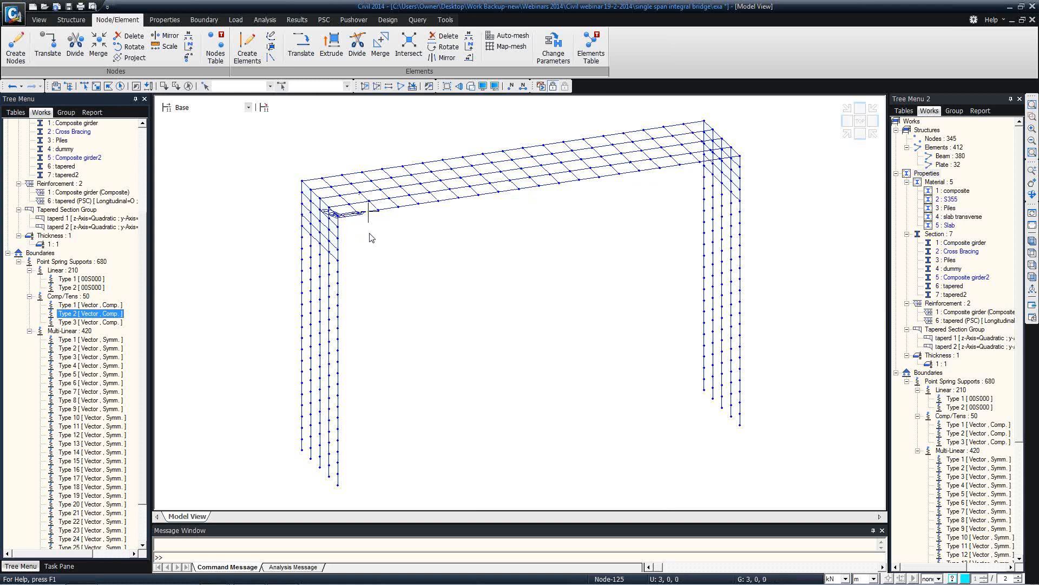
# Turn on element Local Axis display and inspect it at the left and right abutments
pyautogui.click(486, 87)
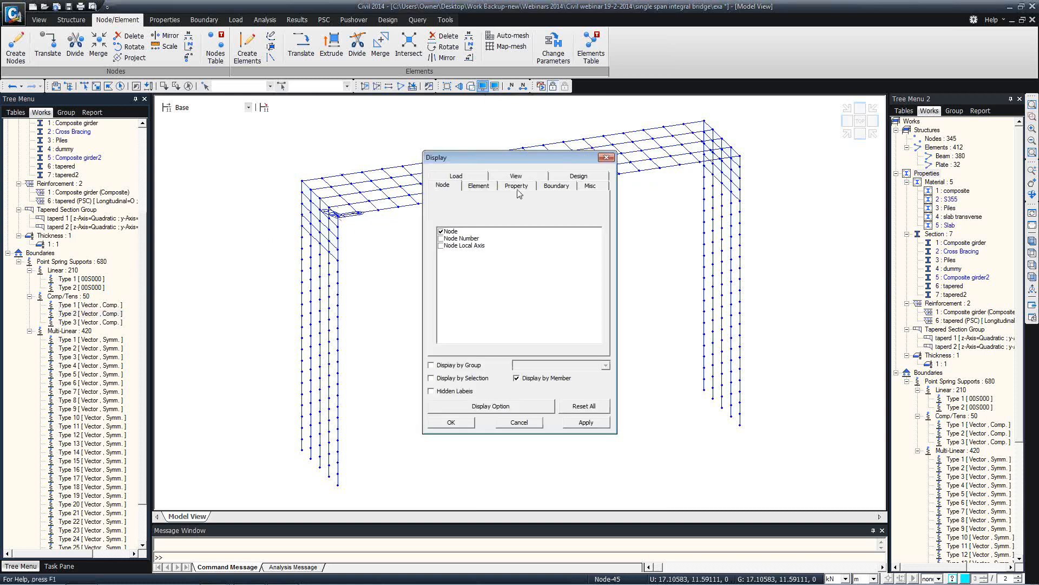
pyautogui.click(478, 186)
pyautogui.click(441, 281)
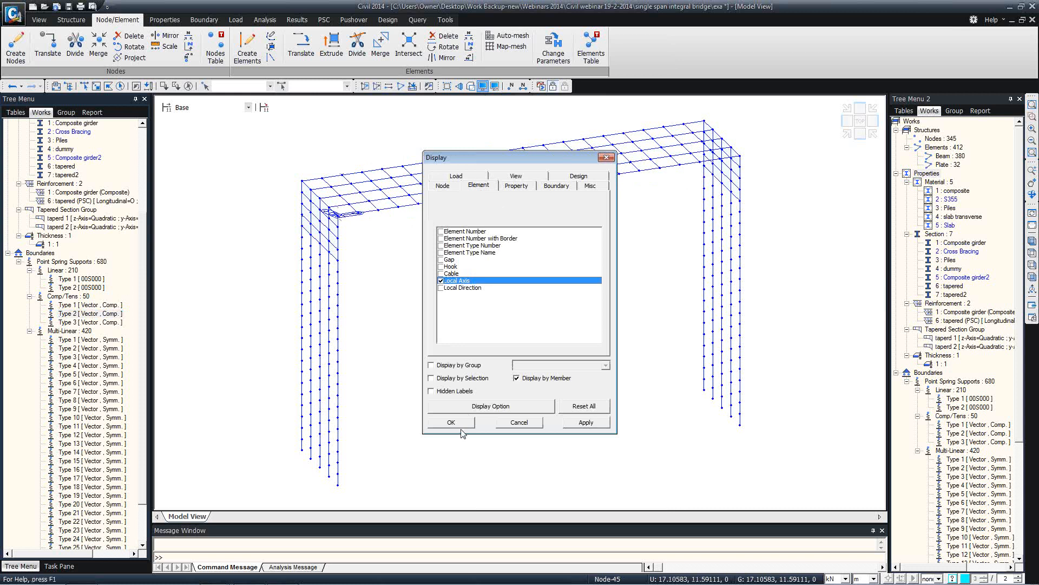
pyautogui.click(448, 424)
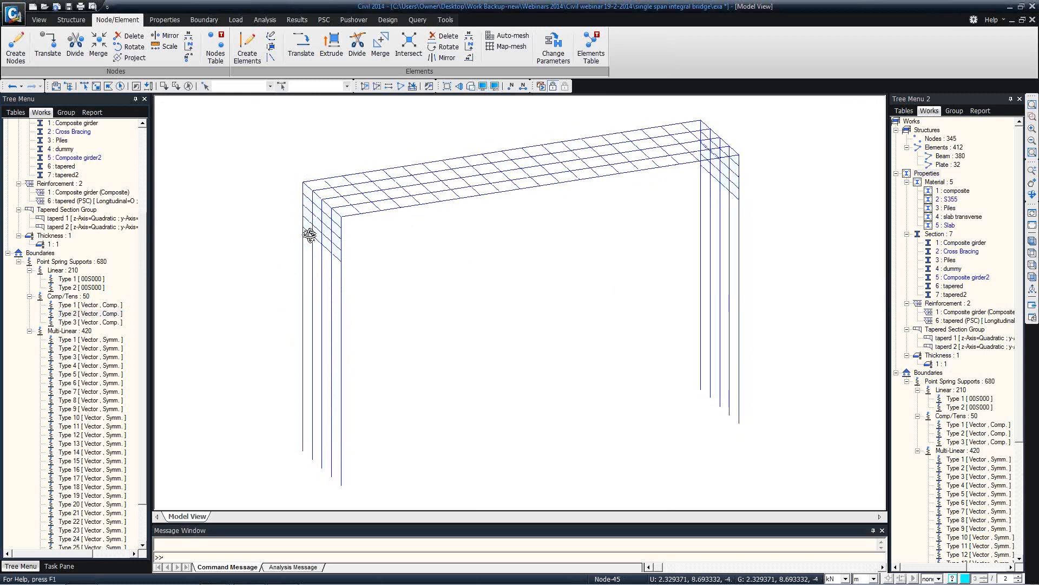
pyautogui.keyDown('ctrl'); pyautogui.moveTo(309, 235); pyautogui.dragTo(323, 233, button='middle'); pyautogui.keyUp('ctrl')
pyautogui.scroll(5, 323, 232)
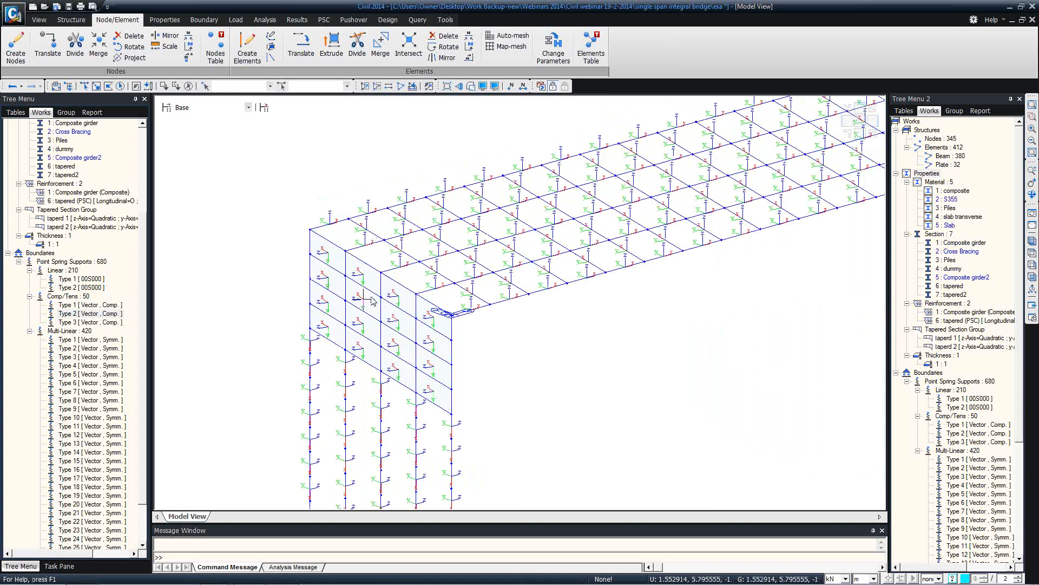
pyautogui.moveTo(569, 273); pyautogui.dragTo(312, 299, button='middle')
pyautogui.moveTo(645, 232); pyautogui.dragTo(318, 311, button='middle')
pyautogui.moveTo(424, 278); pyautogui.dragTo(365, 297, button='middle')
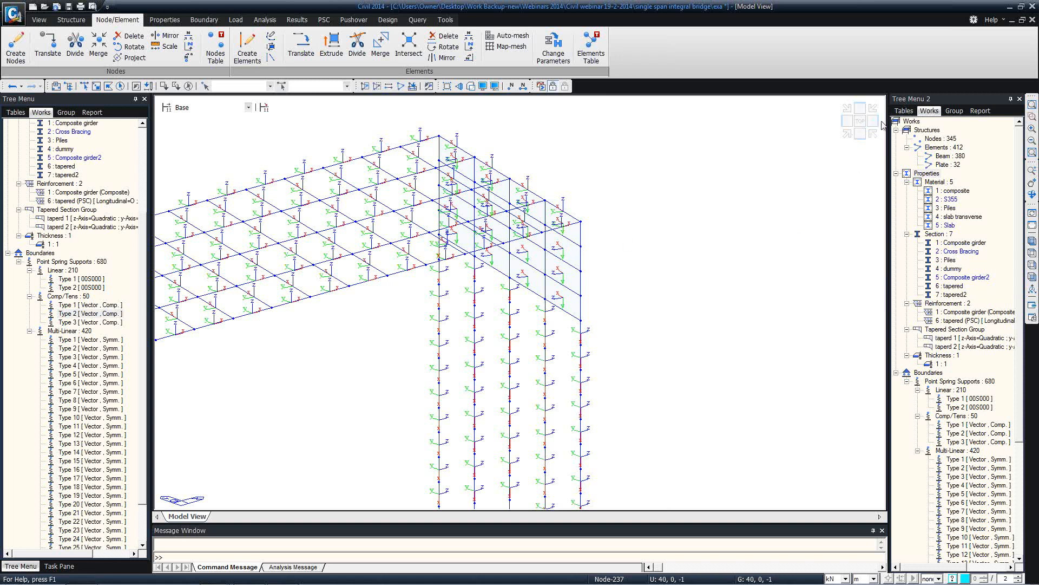
# Activate the 32 plate elements and window-select the right abutment wall plates
pyautogui.click(946, 164)
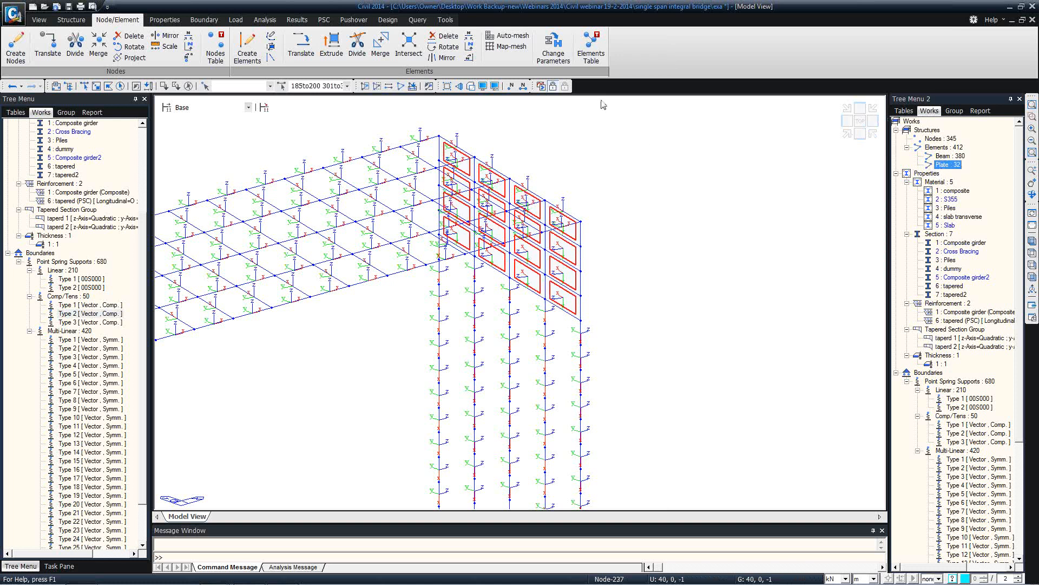
pyautogui.click(365, 86)
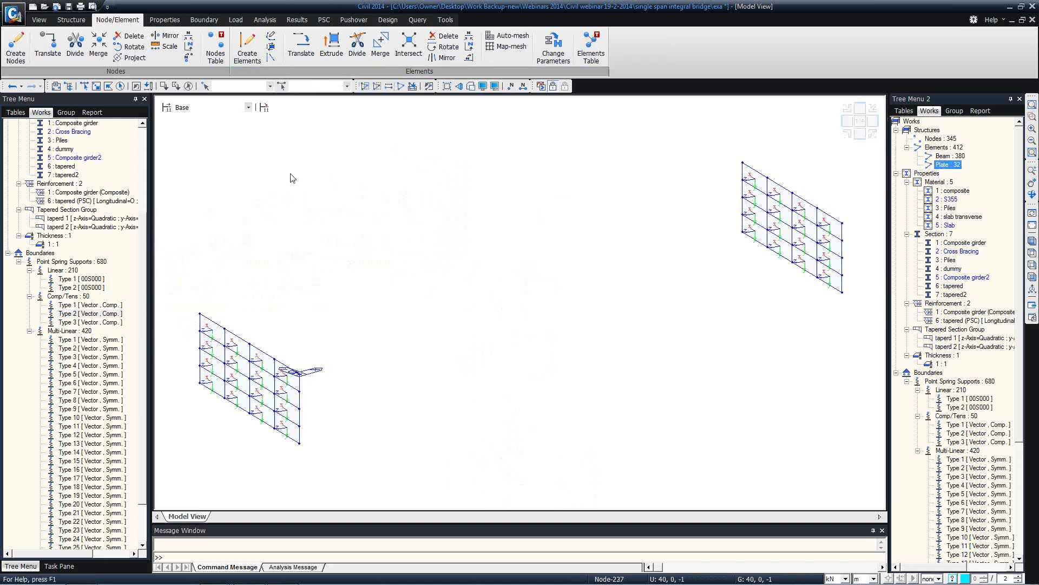
pyautogui.click(96, 85)
pyautogui.click(669, 125)
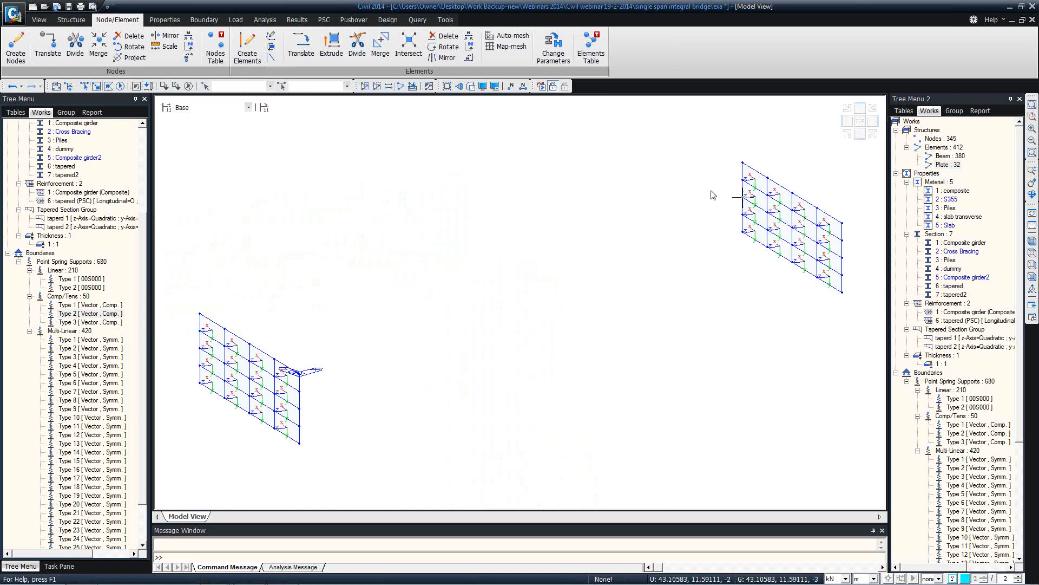
pyautogui.click(84, 86)
pyautogui.moveTo(703, 144); pyautogui.dragTo(872, 332)
# Reverse the element local axes of the selected planar wall plates
pyautogui.rightClick(308, 147)
pyautogui.moveTo(374, 165)
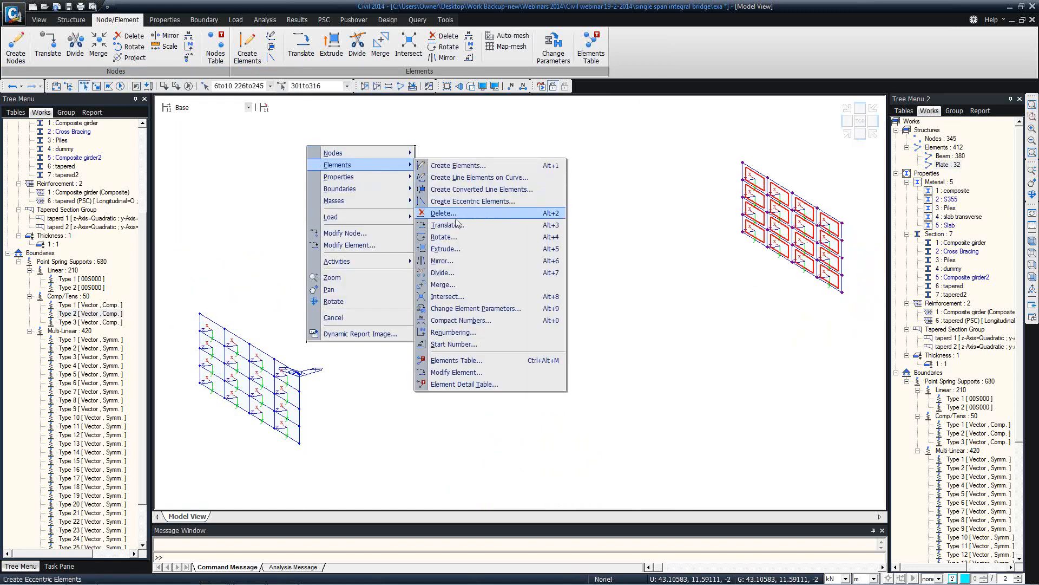
pyautogui.click(476, 308)
pyautogui.click(34, 261)
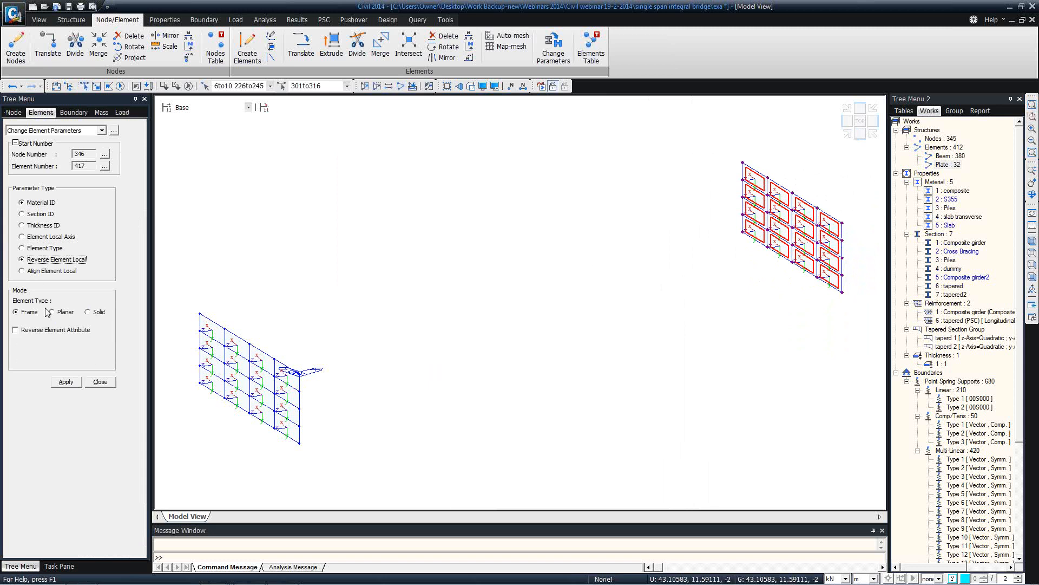
pyautogui.click(35, 330)
pyautogui.click(66, 381)
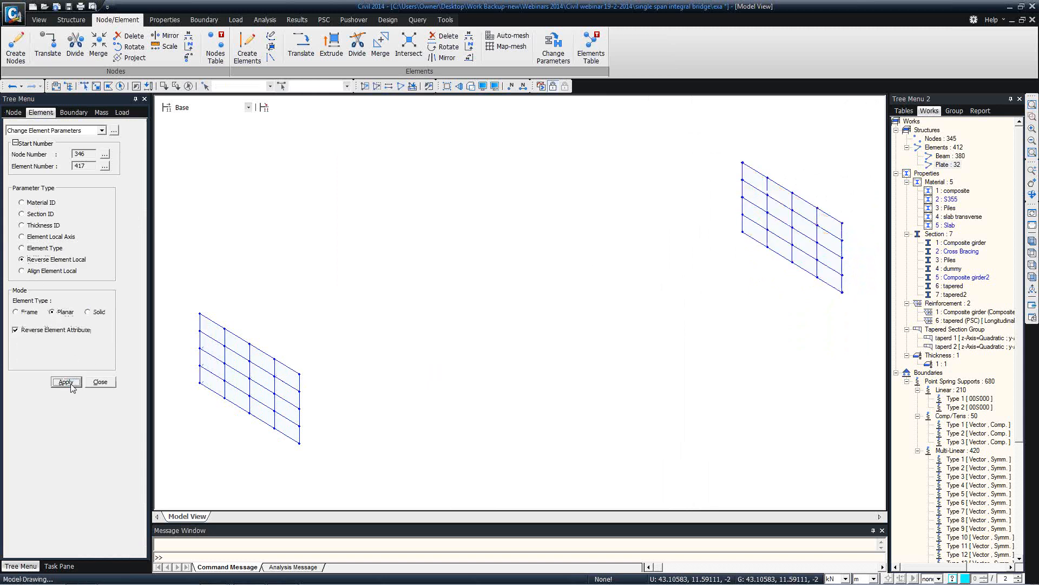
pyautogui.click(97, 383)
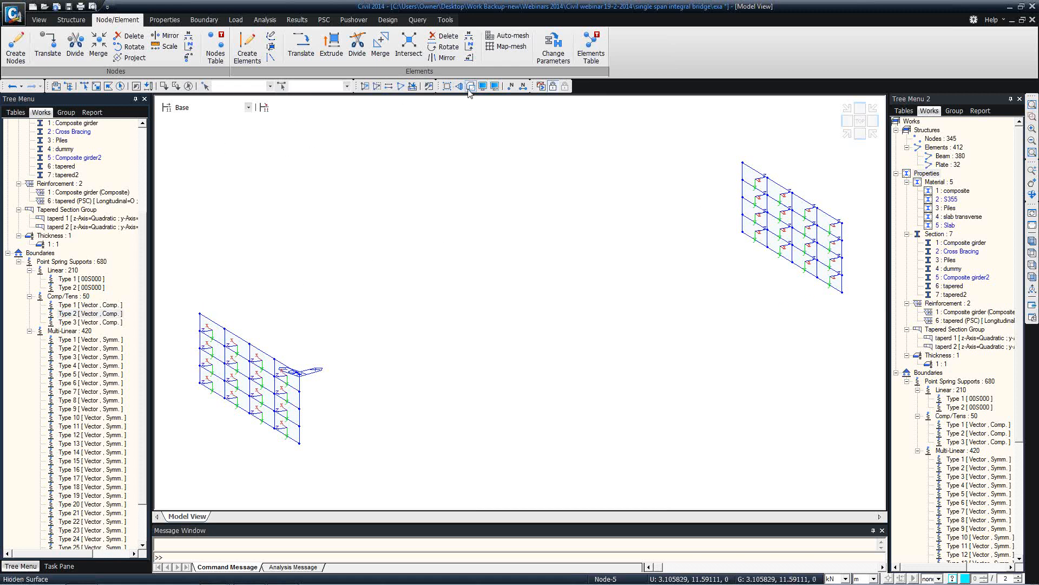
pyautogui.scroll(5, 145, 177)
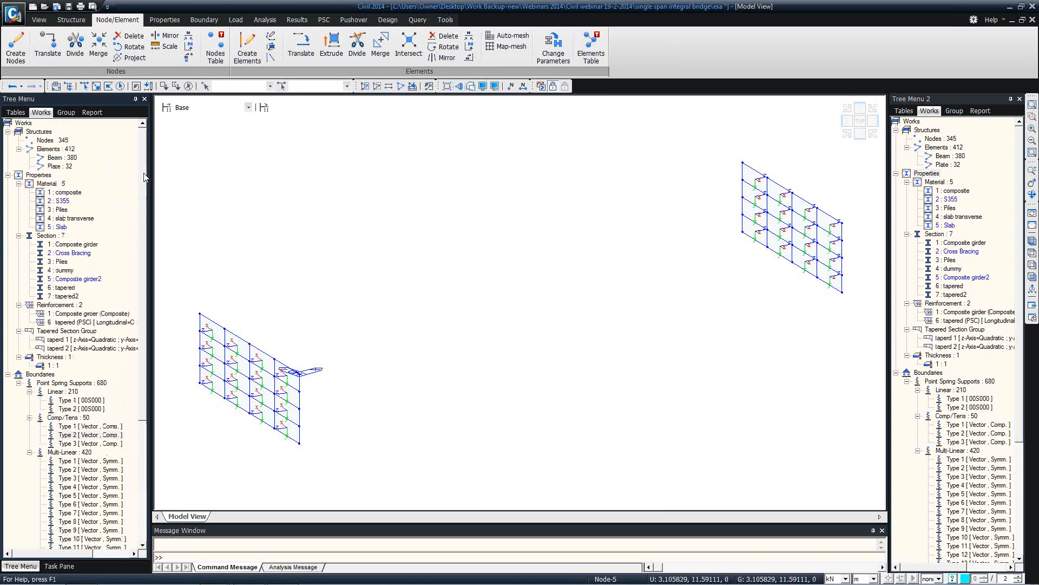
# Activate the whole bridge and turn off the local axis display
pyautogui.click(67, 113)
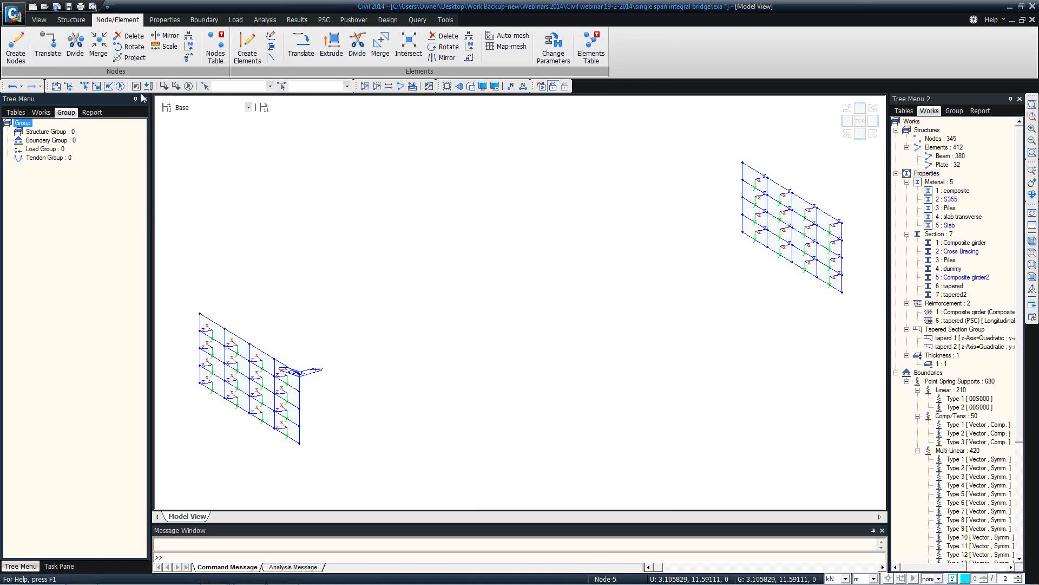
pyautogui.click(401, 87)
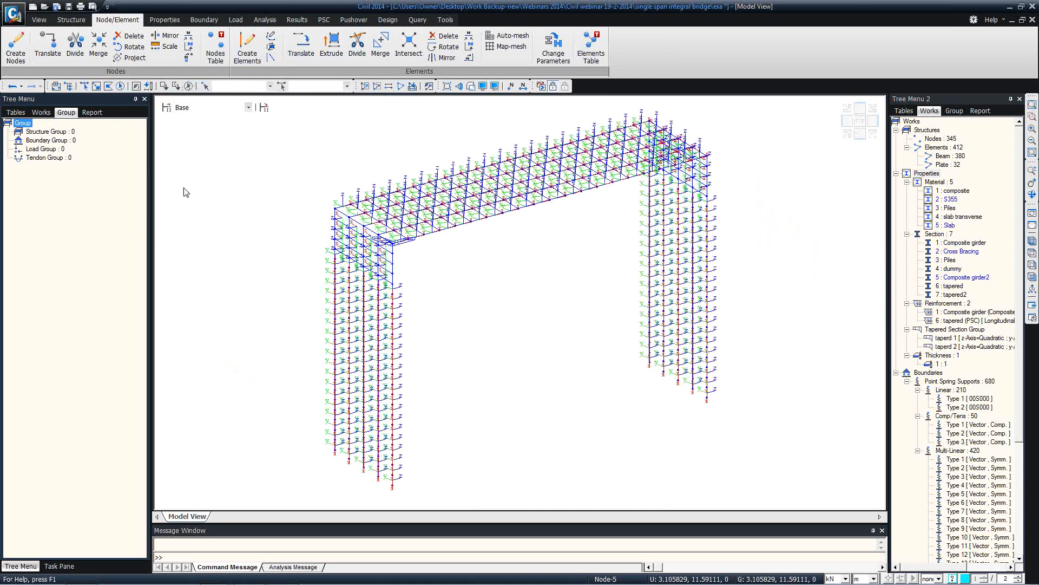
pyautogui.click(484, 91)
pyautogui.click(447, 283)
pyautogui.click(455, 421)
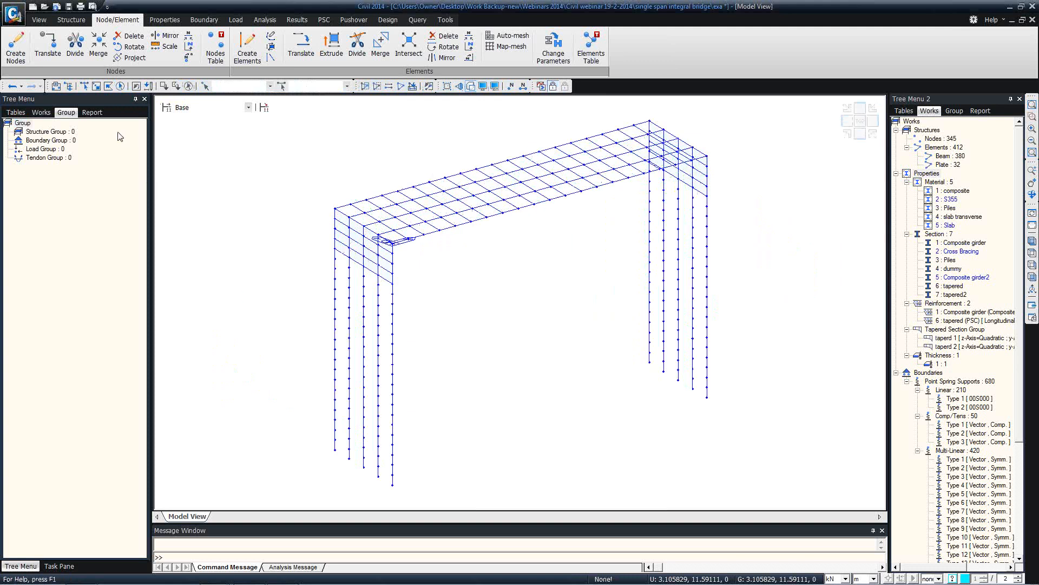
# Create structure groups Substructure, Steel girders and Transverse
pyautogui.rightClick(41, 132)
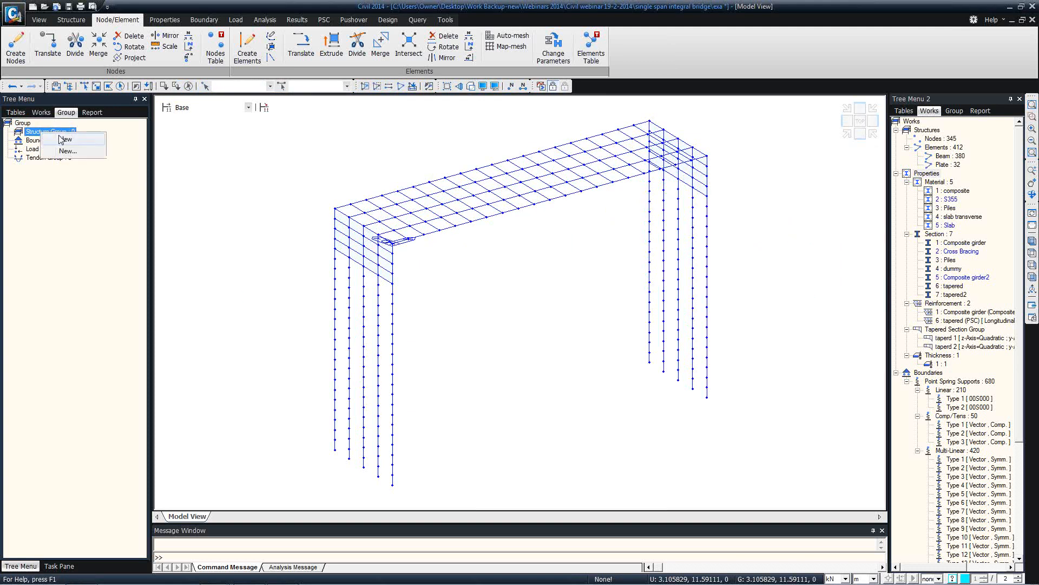
pyautogui.click(59, 139)
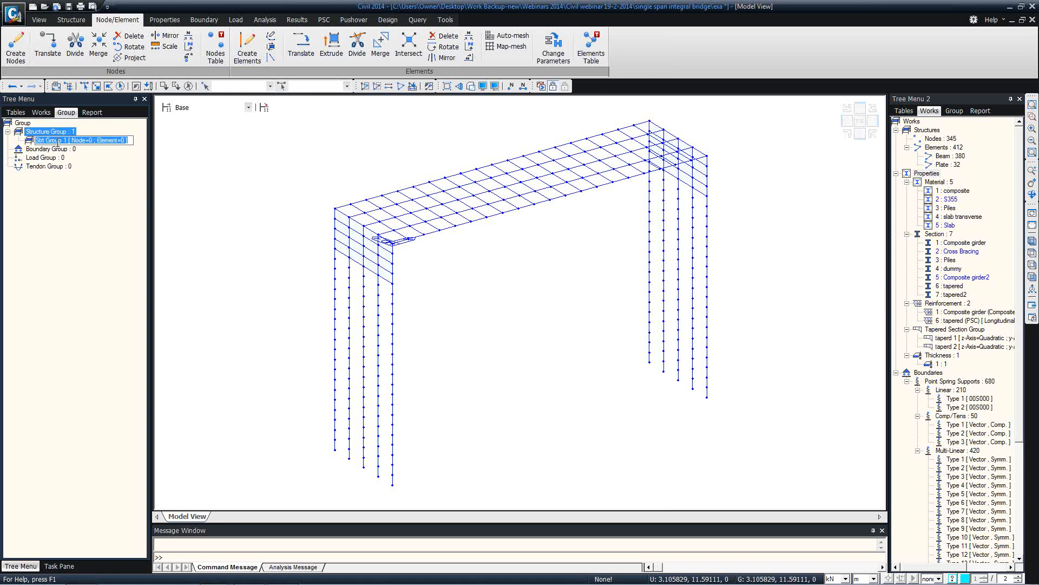
pyautogui.write('Pi')
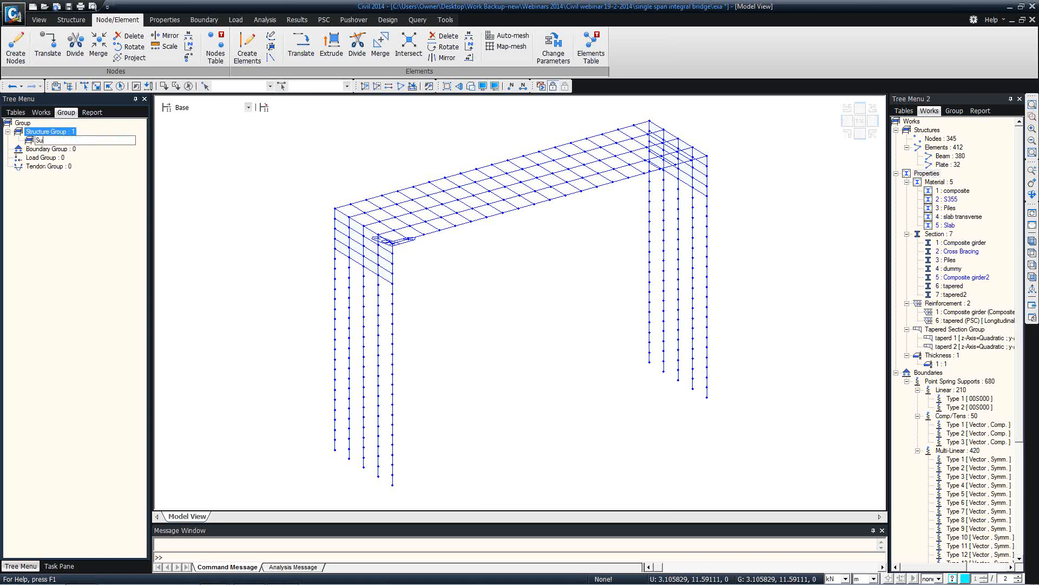
pyautogui.press('Return')
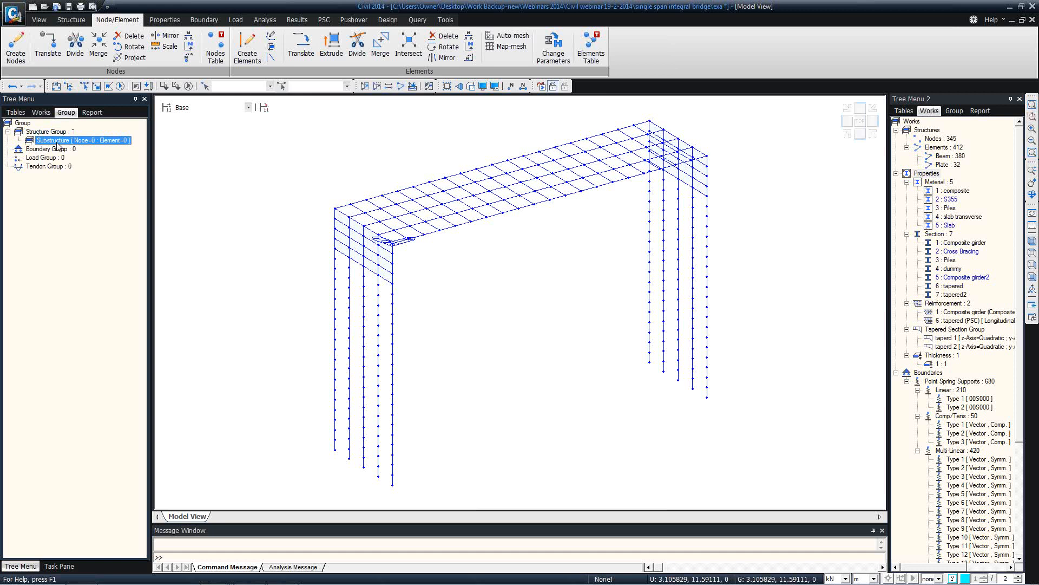
pyautogui.rightClick(56, 131)
pyautogui.click(58, 137)
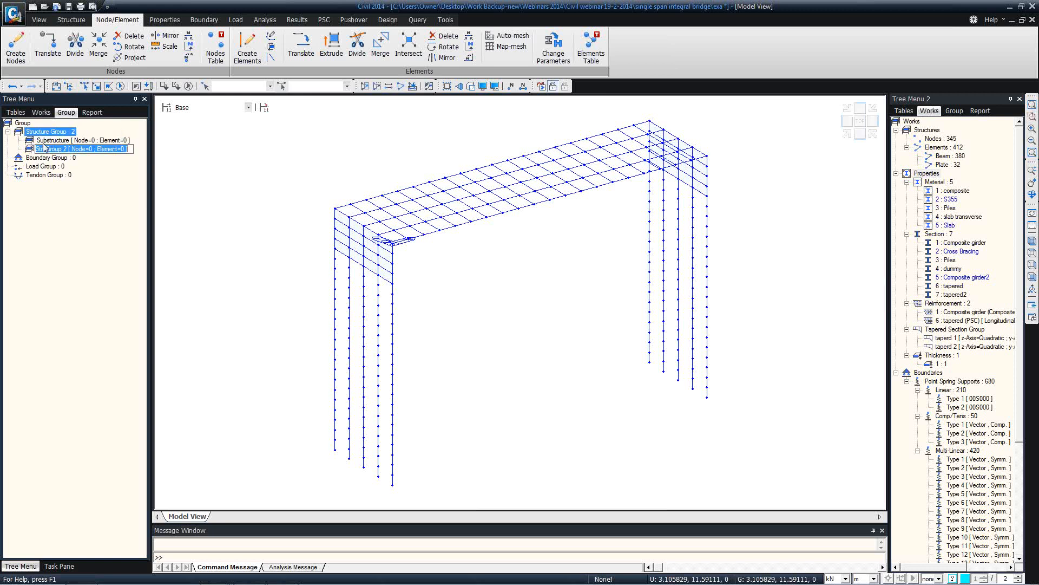
pyautogui.write('Steel girders')
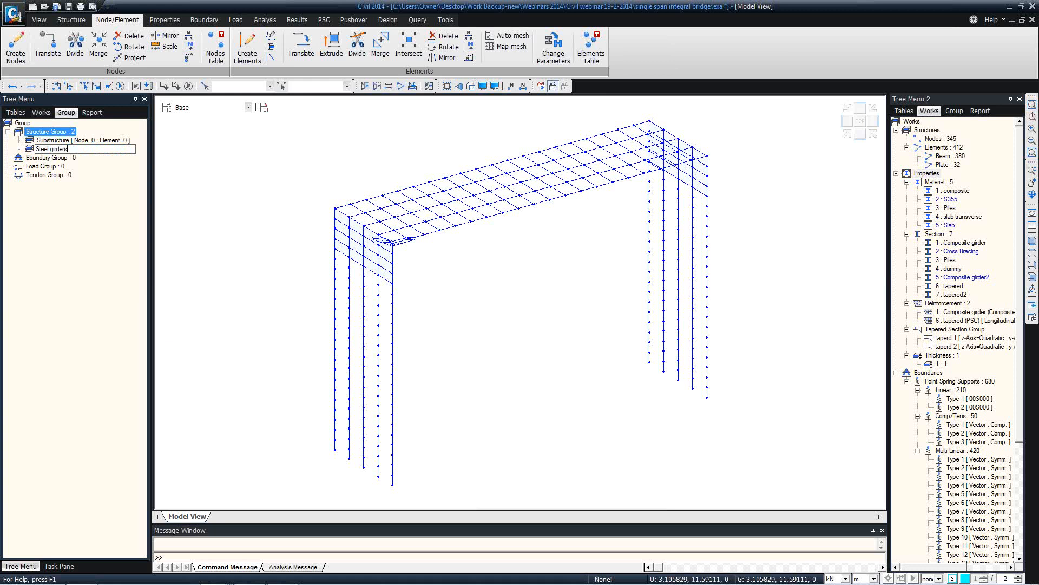
pyautogui.press('Return')
pyautogui.rightClick(68, 131)
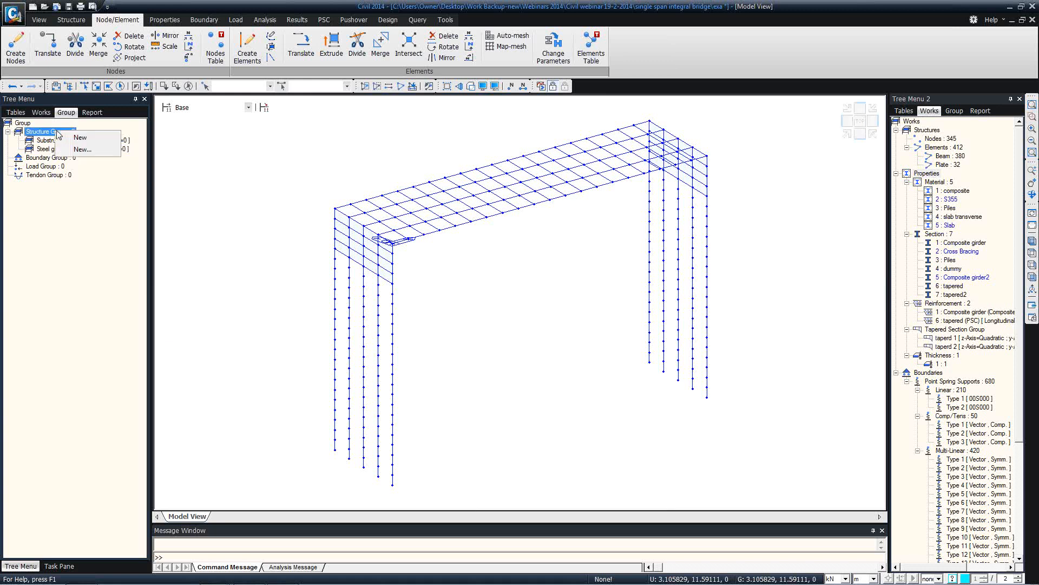
pyautogui.click(70, 139)
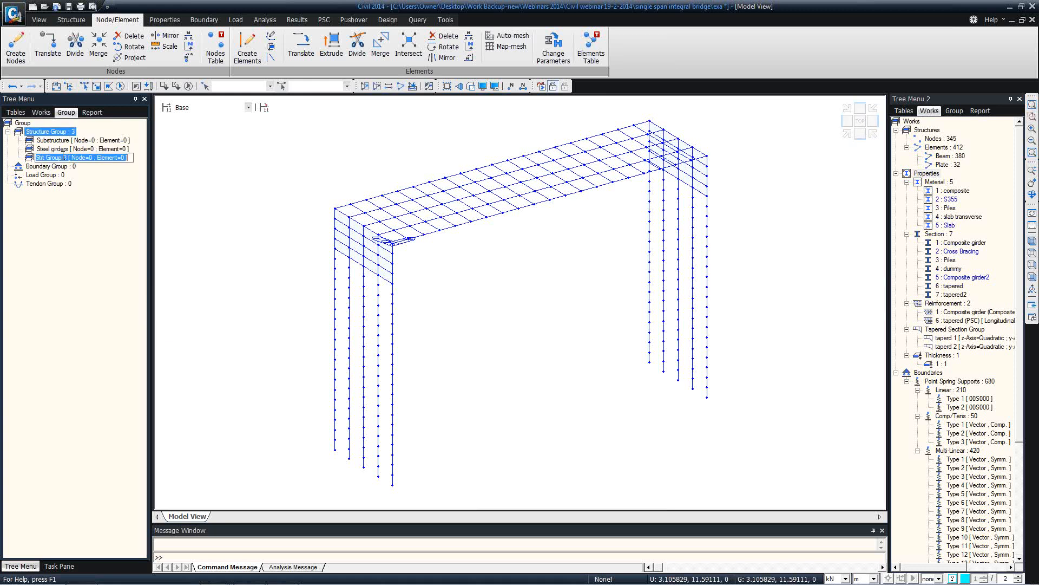
pyautogui.write('Transverse')
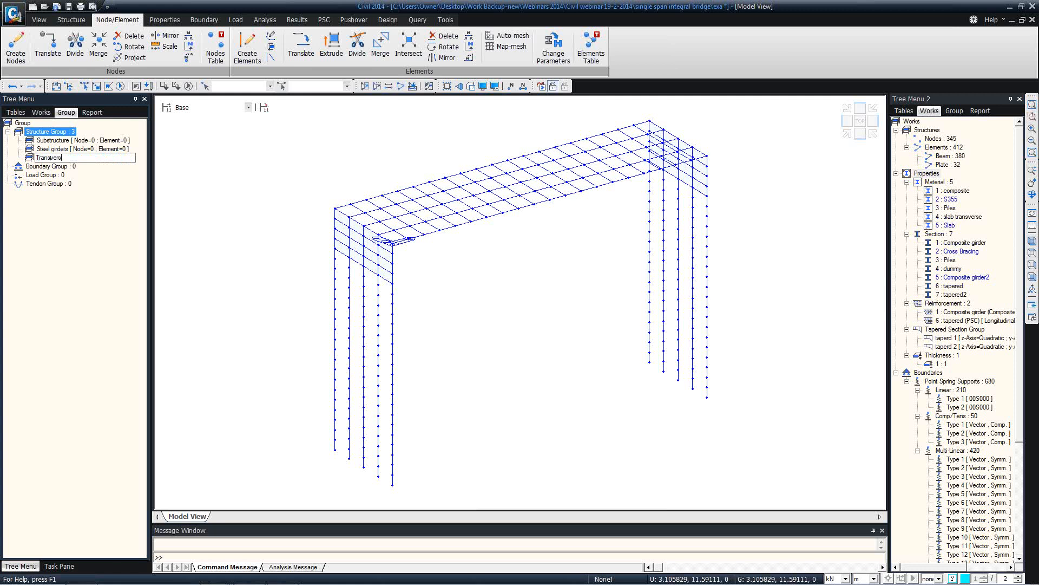
pyautogui.press('Return')
# Add a boundary group named Soil Springs
pyautogui.rightClick(60, 166)
pyautogui.click(67, 173)
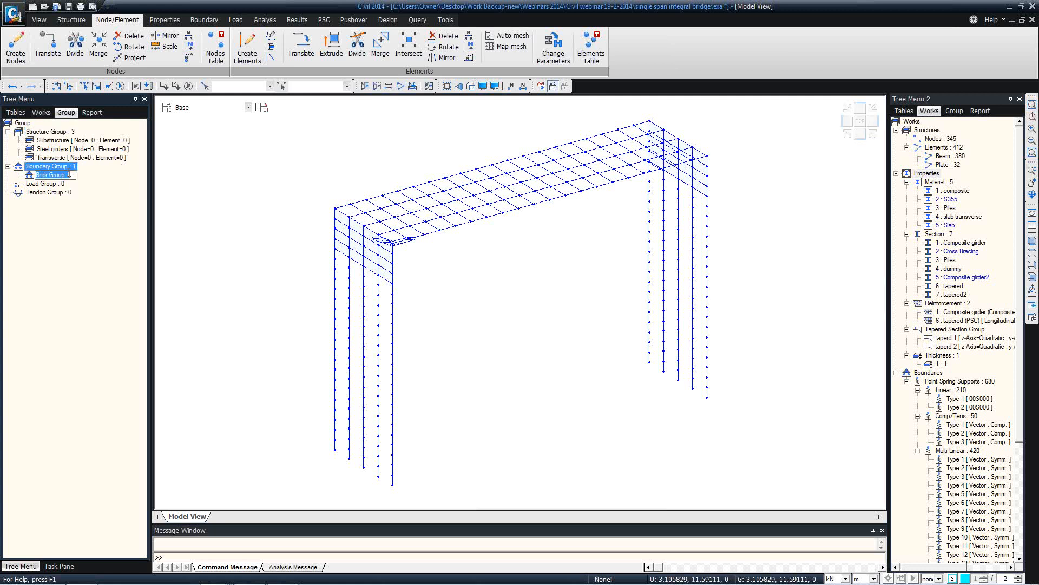
pyautogui.write('Soil Springs')
pyautogui.press('Return')
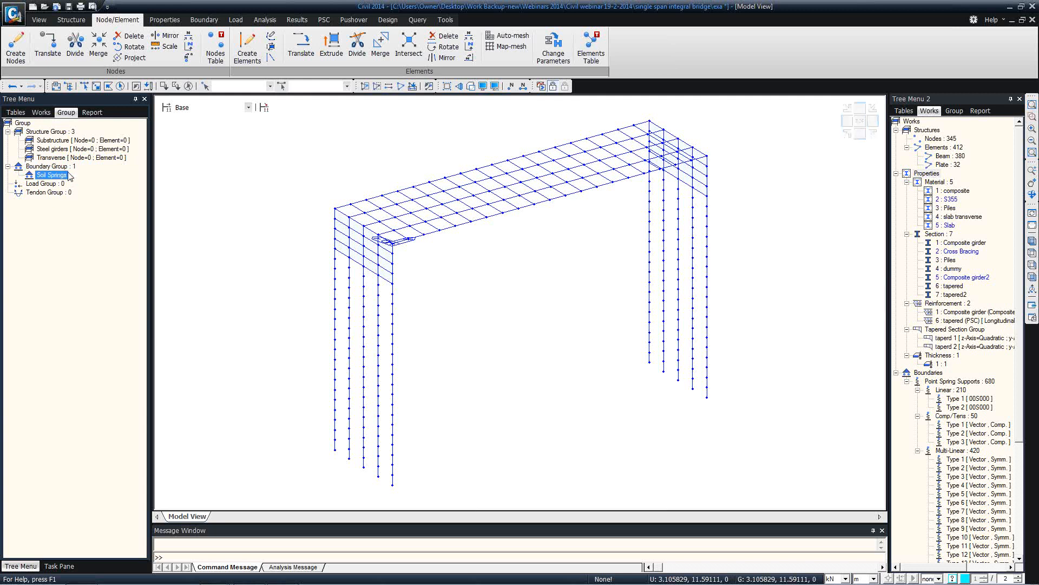
# Create load groups Self weight and Wet Concrete
pyautogui.rightClick(45, 184)
pyautogui.click(57, 193)
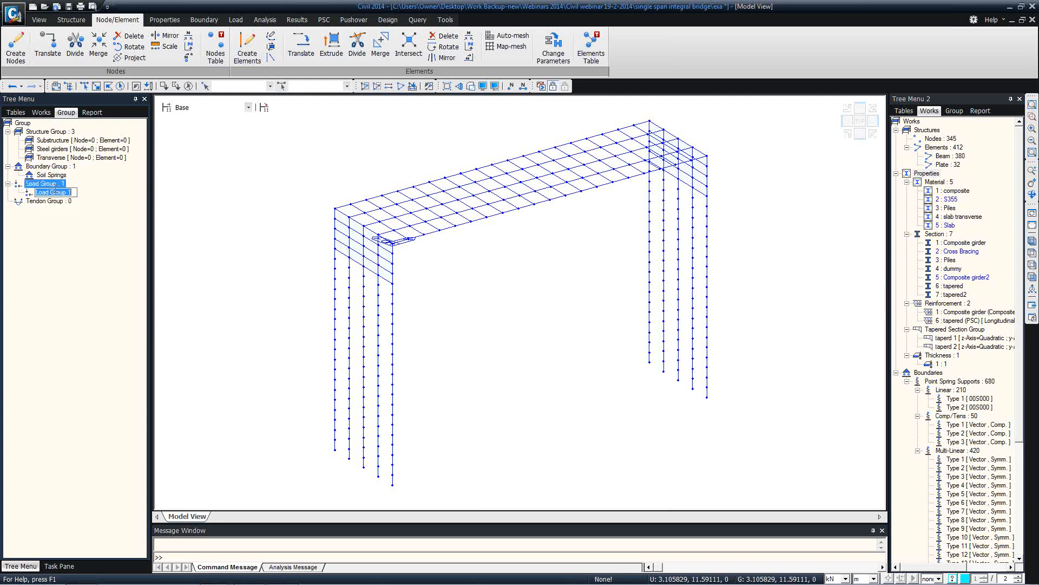
pyautogui.write('S')
pyautogui.write('L girders and su')
pyautogui.press('BackSpace')
pyautogui.press('BackSpace')
pyautogui.press('BackSpace')
pyautogui.press('BackSpace')
pyautogui.press('BackSpace')
pyautogui.press('BackSpace')
pyautogui.press('BackSpace')
pyautogui.press('Return')
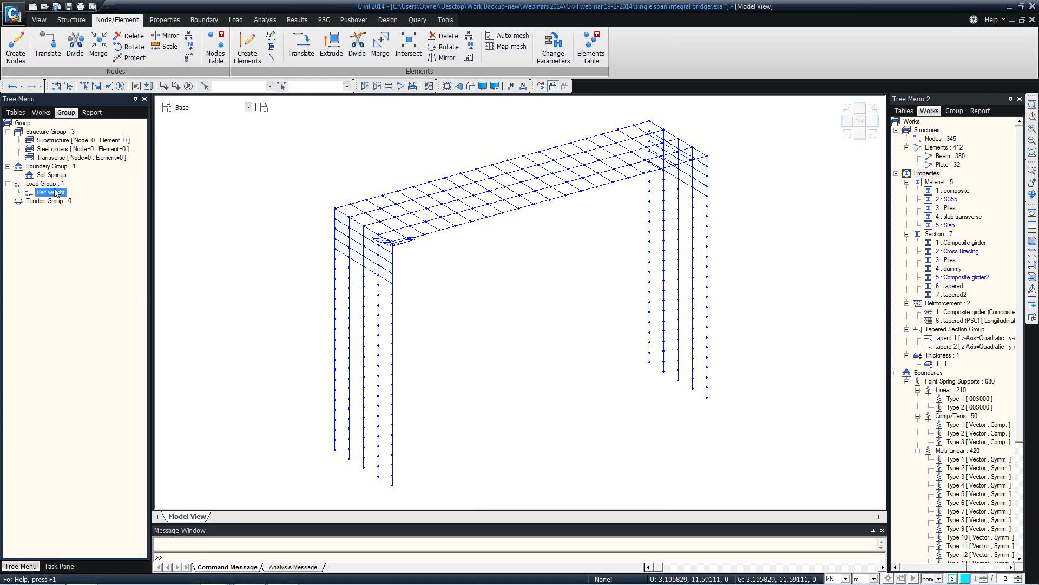
pyautogui.rightClick(57, 185)
pyautogui.click(61, 187)
pyautogui.write('Wet Concretre')
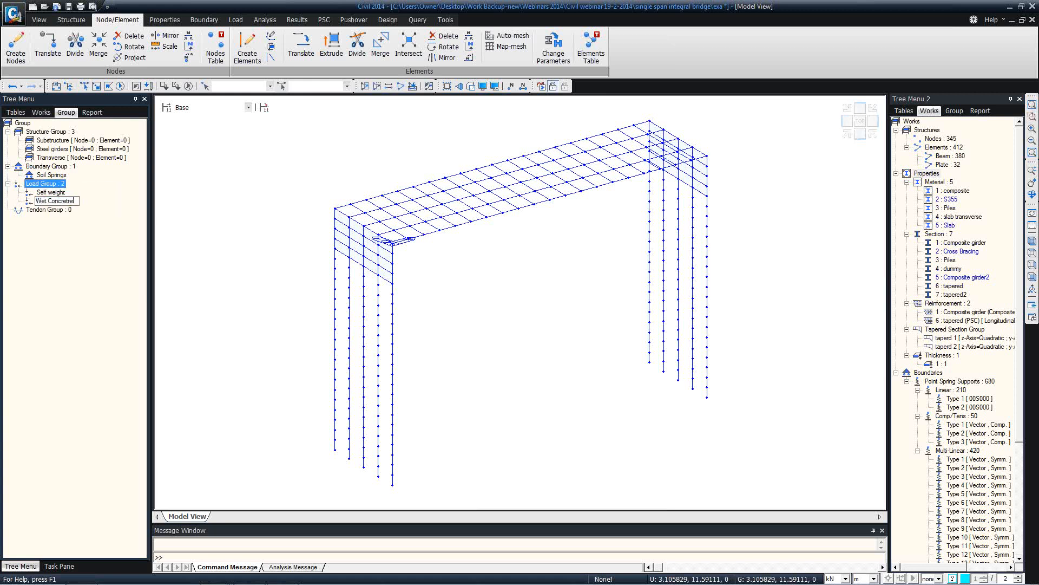
pyautogui.press('Return')
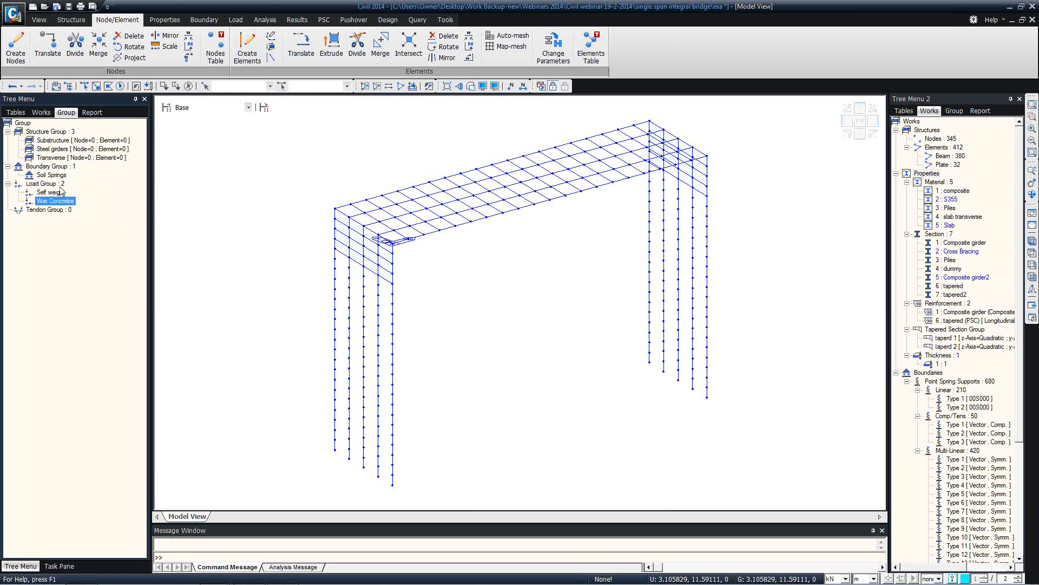
# Add load groups Earth Pressure and Surfacing
pyautogui.rightClick(58, 185)
pyautogui.click(79, 192)
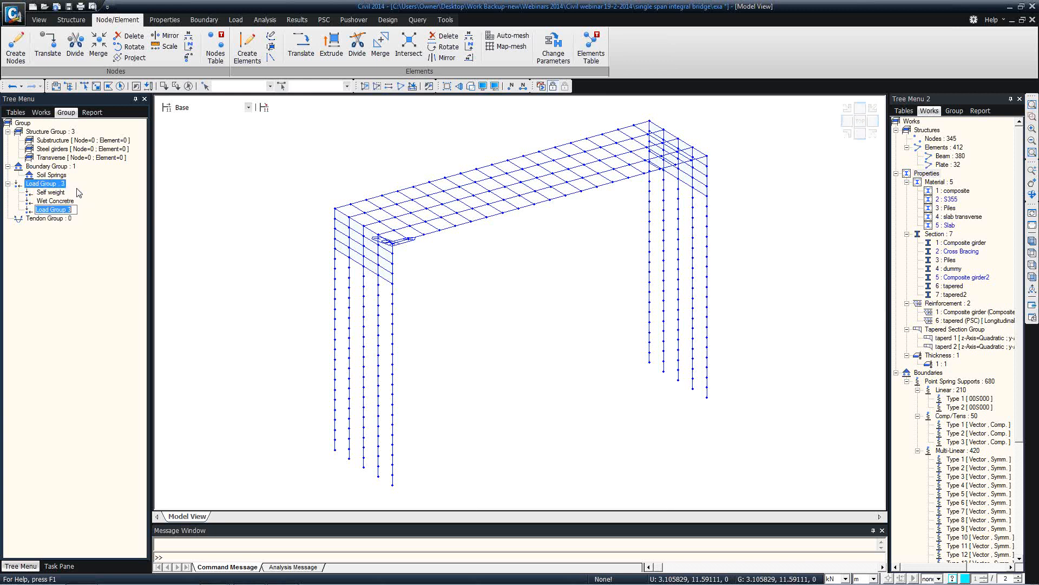
pyautogui.write('Earth Pressure')
pyautogui.press('Return')
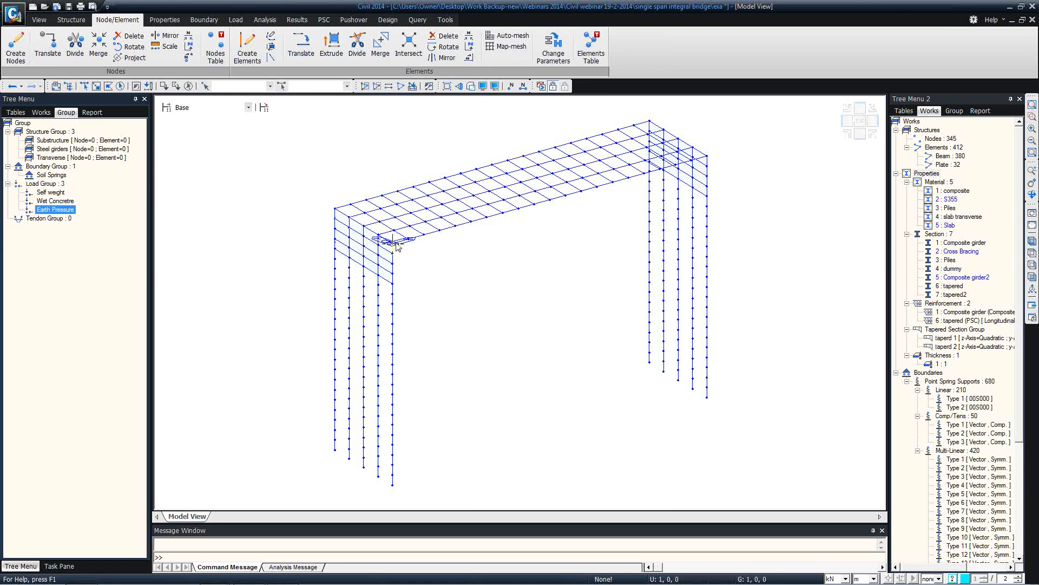
pyautogui.moveTo(394, 244)
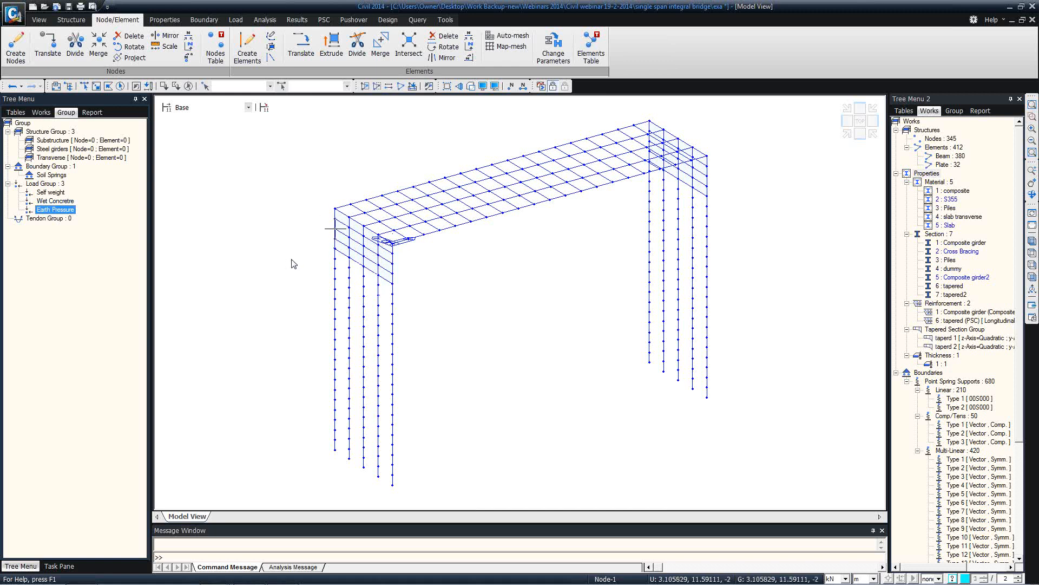
pyautogui.moveTo(336, 229)
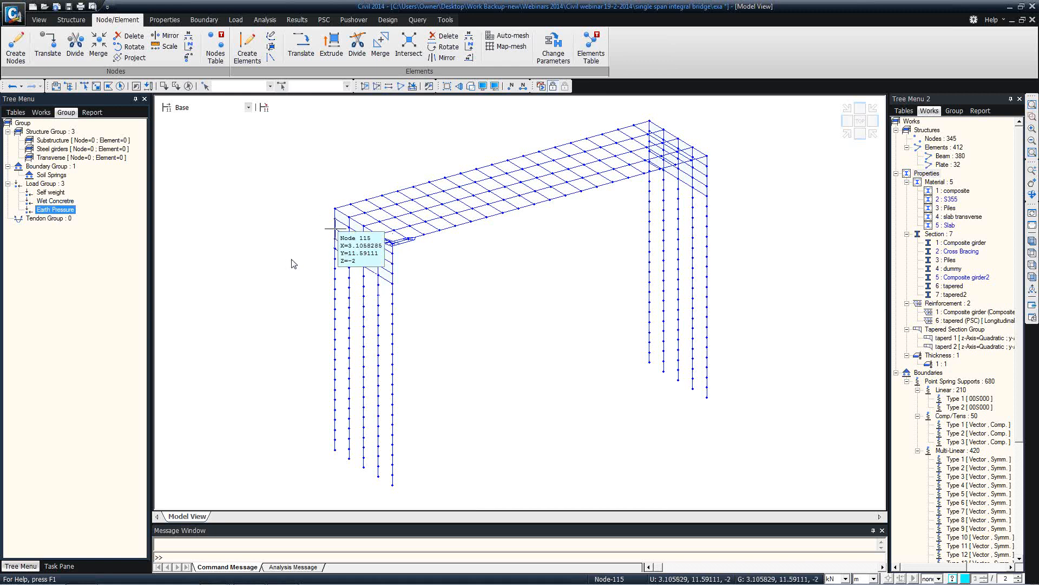
pyautogui.rightClick(70, 185)
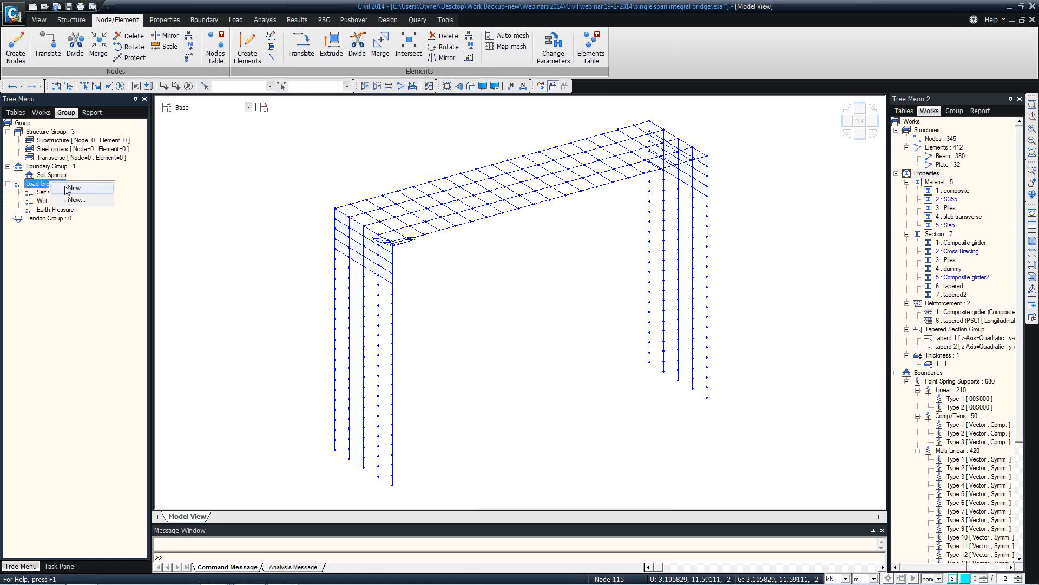
pyautogui.click(82, 190)
pyautogui.write('Surfaci')
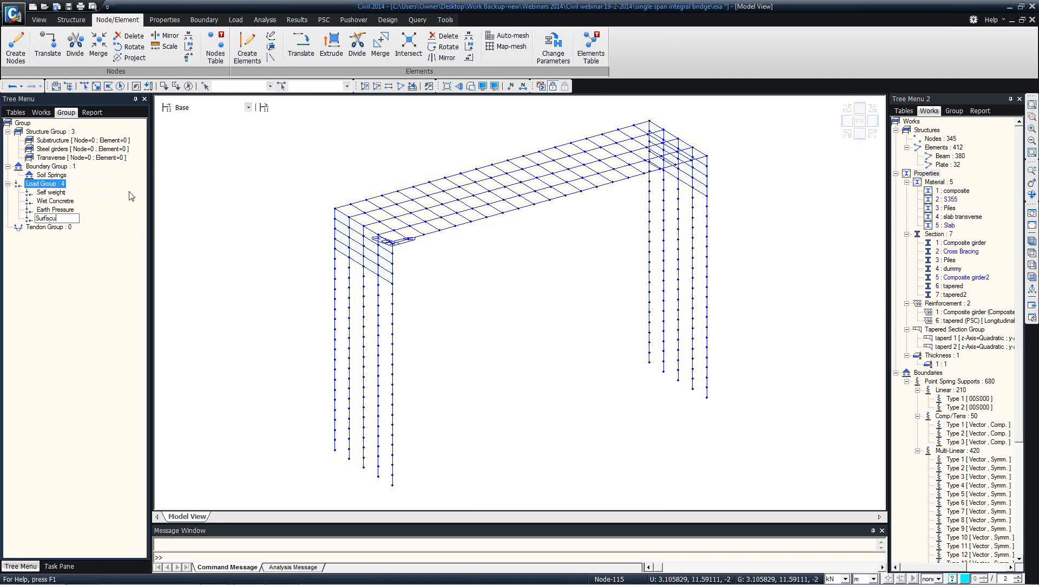
pyautogui.write('ng')
pyautogui.press('Return')
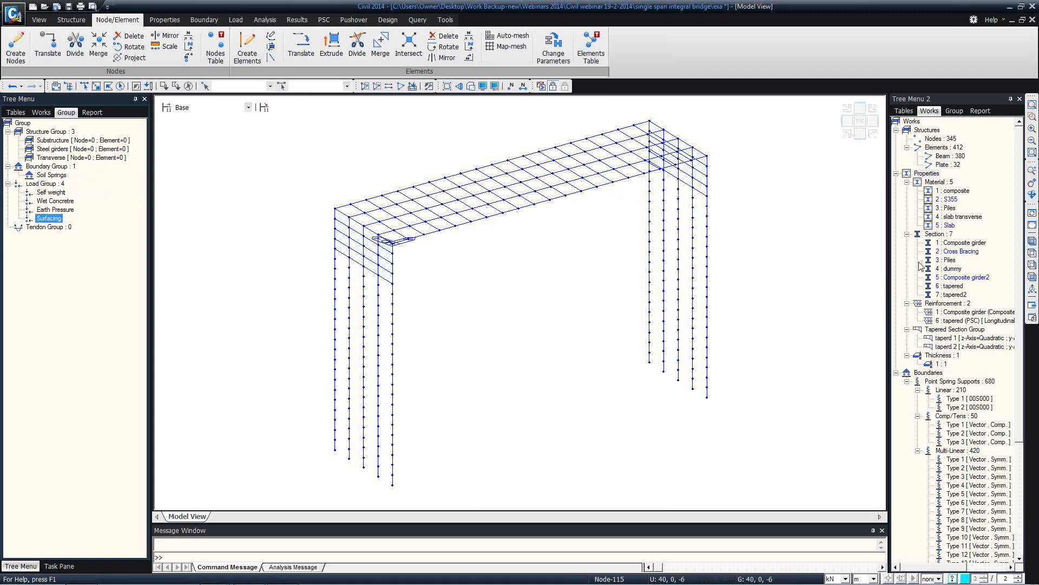
pyautogui.click(1032, 276)
# Window-select the left and right piers and assign them to the Substructure group
pyautogui.click(84, 86)
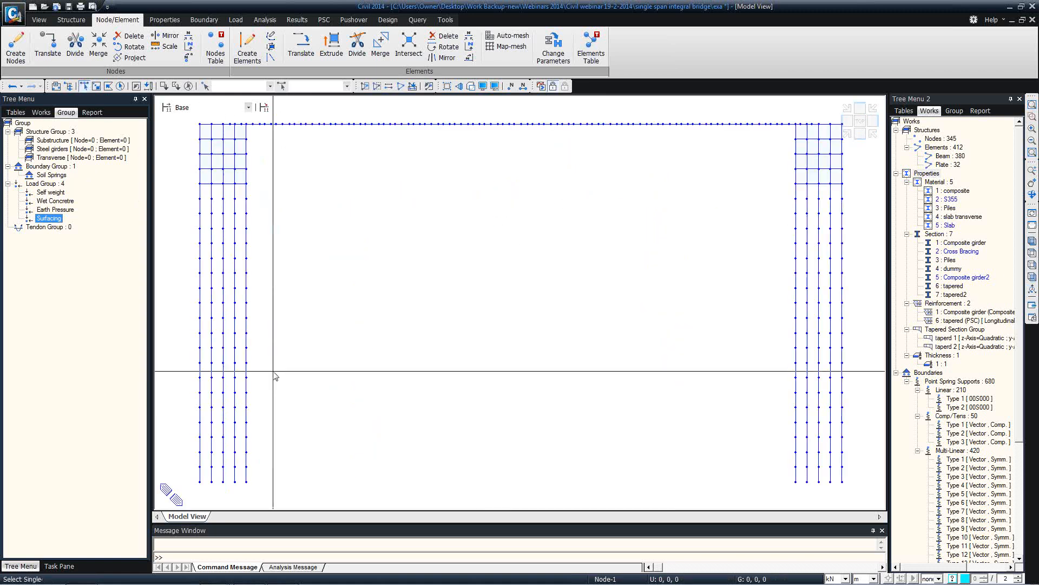
pyautogui.moveTo(321, 494); pyautogui.dragTo(181, 138)
pyautogui.moveTo(849, 494); pyautogui.dragTo(734, 139)
pyautogui.moveTo(42, 141); pyautogui.dragTo(271, 172)
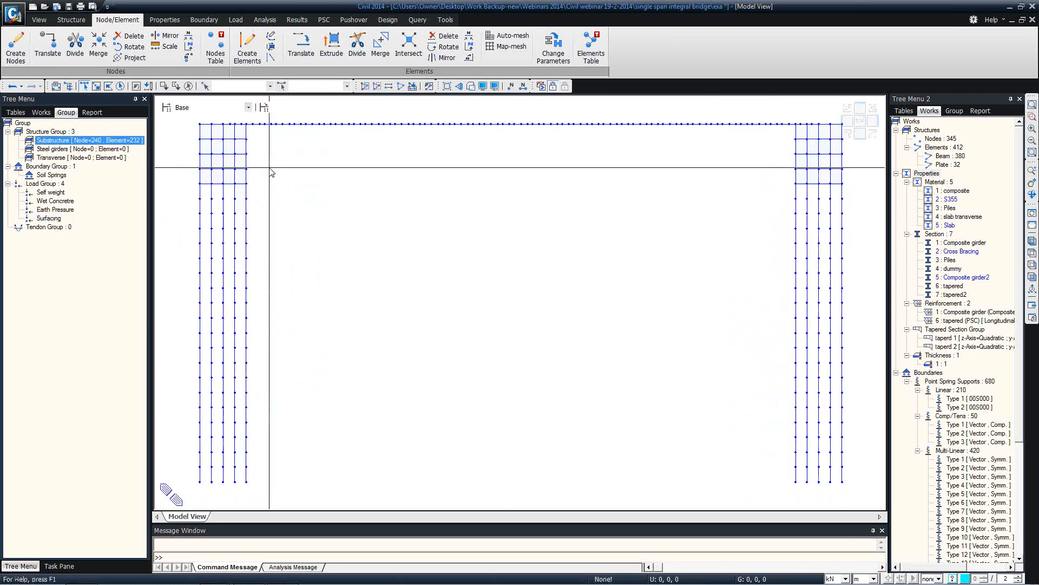
# Assign the composite girder elements to Steel girders and the slab transverse elements to Transverse
pyautogui.click(964, 245)
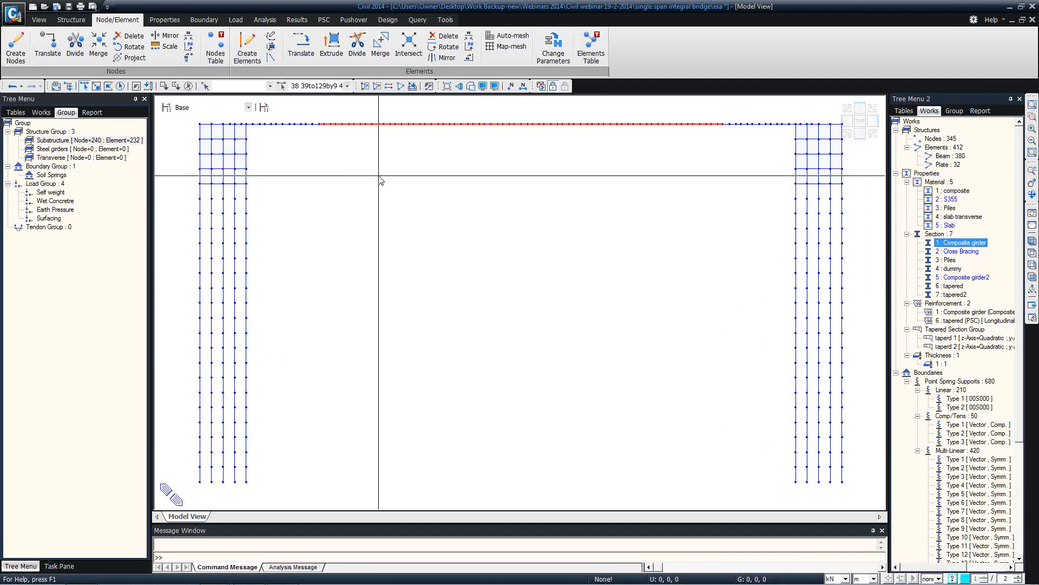
pyautogui.keyDown('ctrl'); pyautogui.moveTo(379, 176); pyautogui.dragTo(390, 211, button='middle'); pyautogui.keyUp('ctrl')
pyautogui.scroll(5, 786, 210)
pyautogui.scroll(-3, 632, 224)
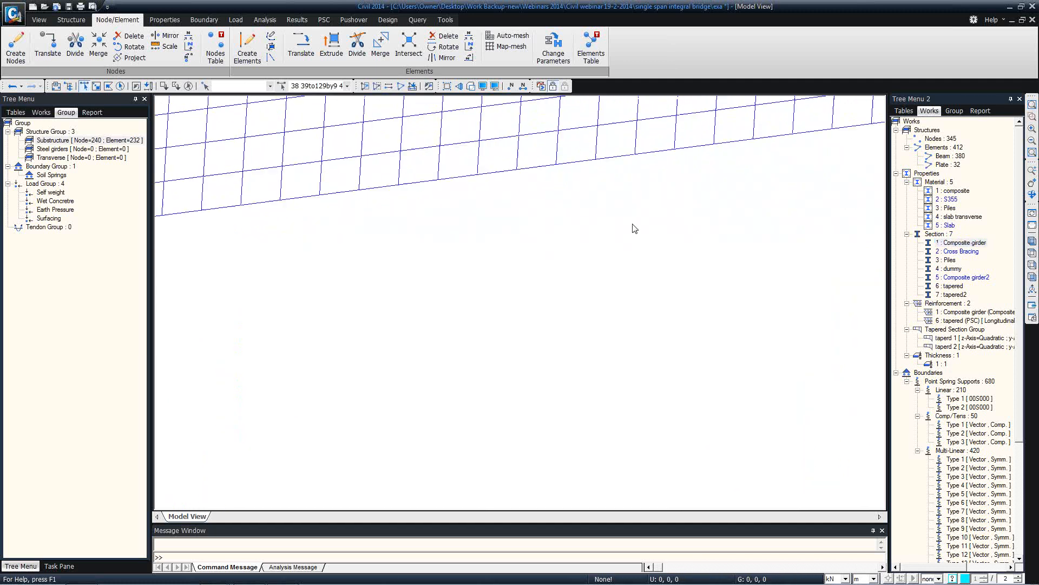
pyautogui.scroll(-4, 622, 230)
pyautogui.click(957, 190)
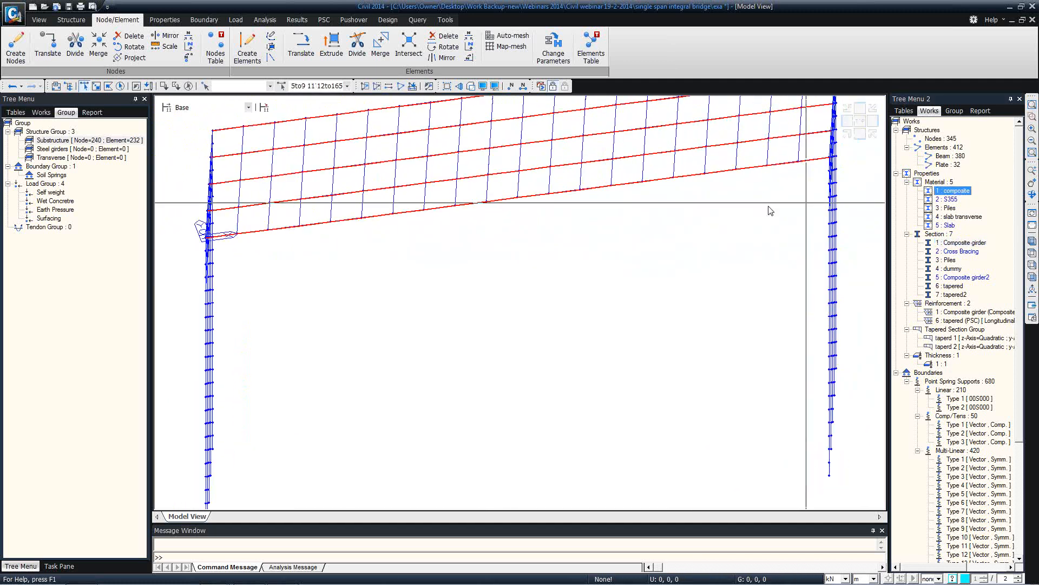
pyautogui.moveTo(76, 148); pyautogui.dragTo(433, 172)
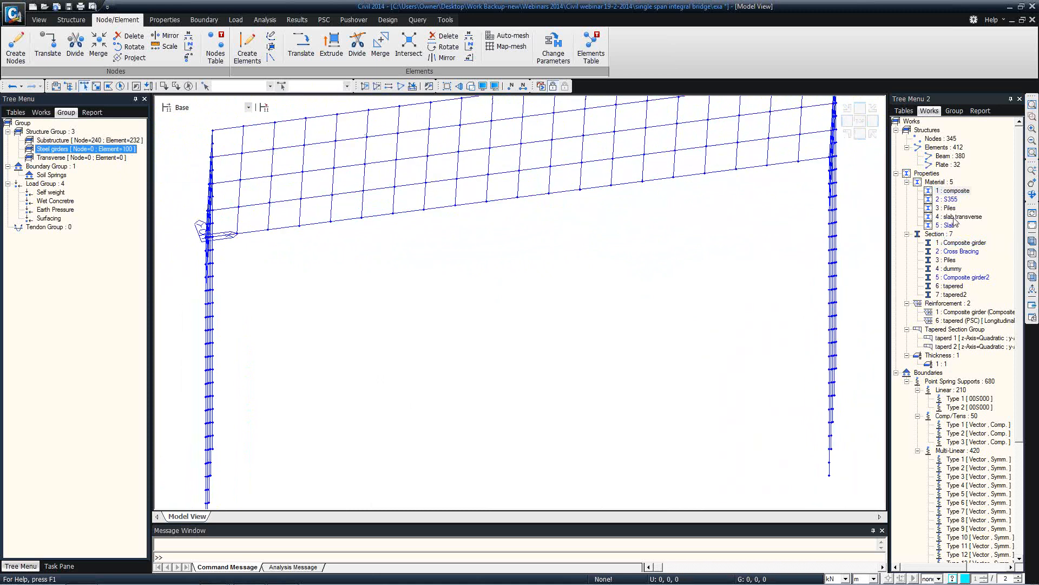
pyautogui.doubleClick(956, 217)
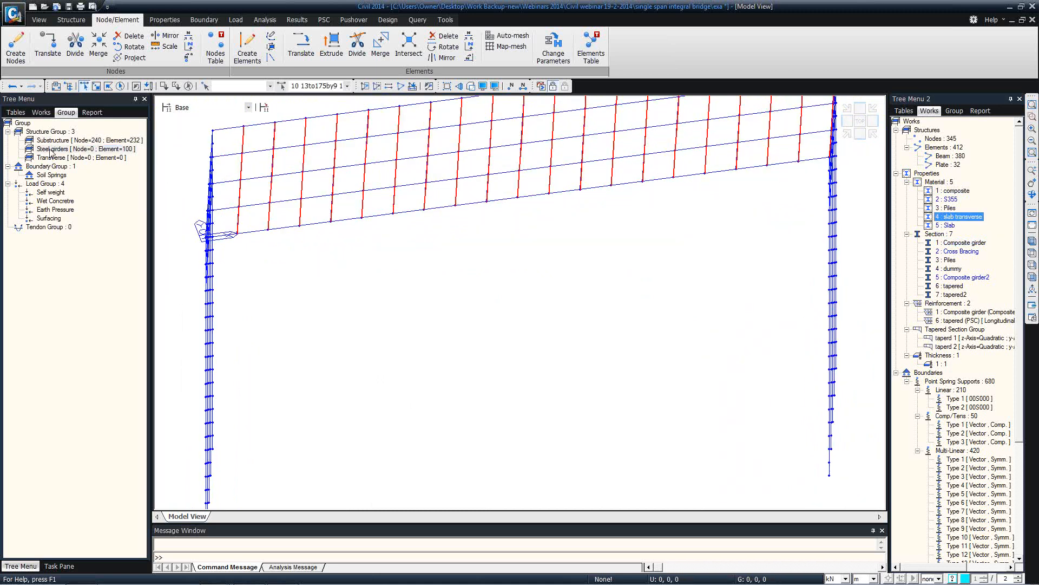
pyautogui.moveTo(50, 158); pyautogui.dragTo(538, 136)
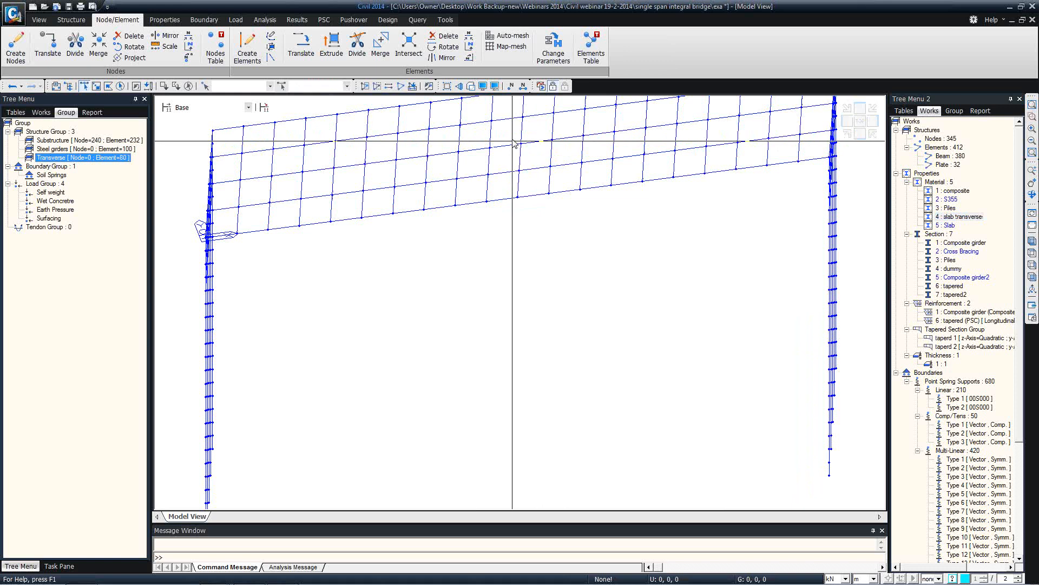
# Put every node and element, with all boundary types, into the Soil Springs group
pyautogui.moveTo(512, 143); pyautogui.dragTo(531, 202, button='middle')
pyautogui.scroll(-2, 518, 192)
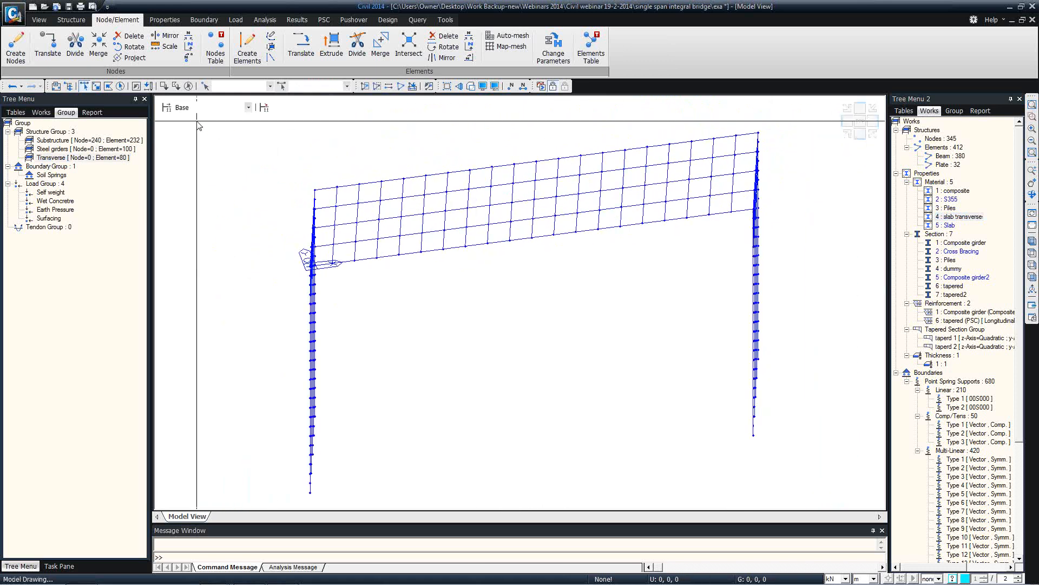
pyautogui.click(122, 85)
pyautogui.moveTo(56, 176); pyautogui.dragTo(434, 239)
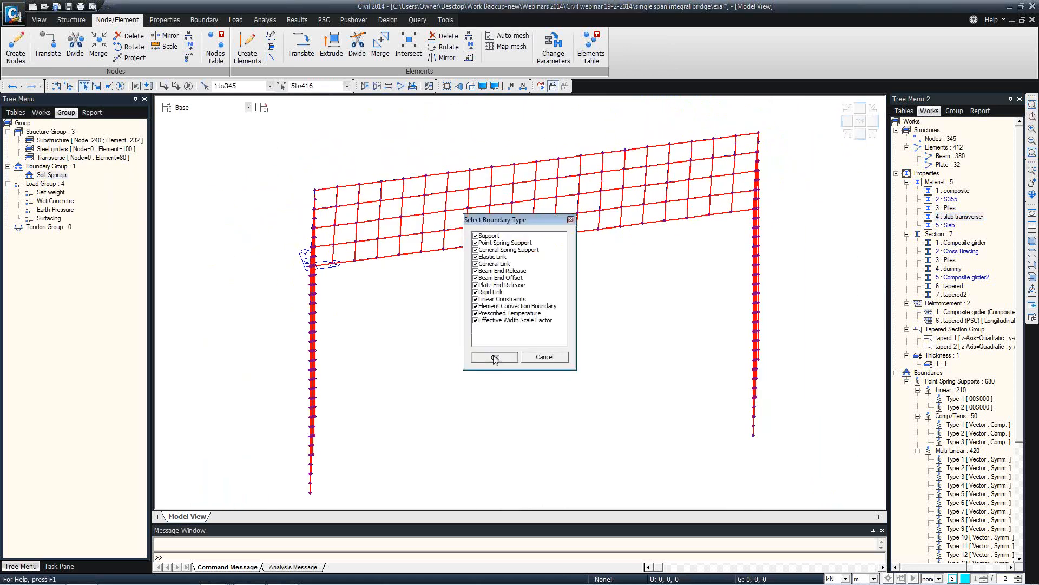
pyautogui.click(495, 356)
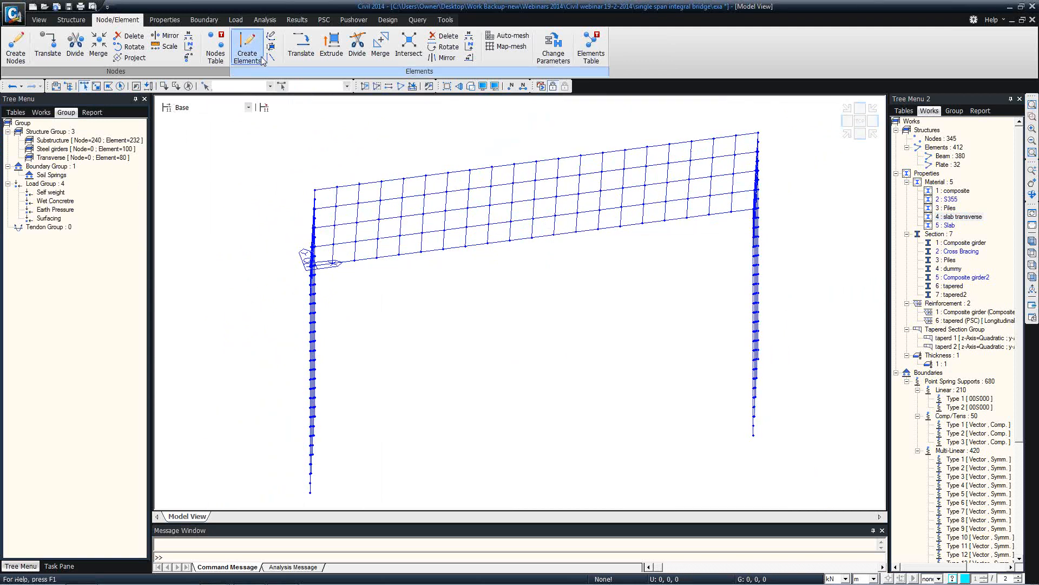
# Add construction-stage load cases Self weight, Wet Concrete, Surfacing and Earth Pressure
pyautogui.click(234, 20)
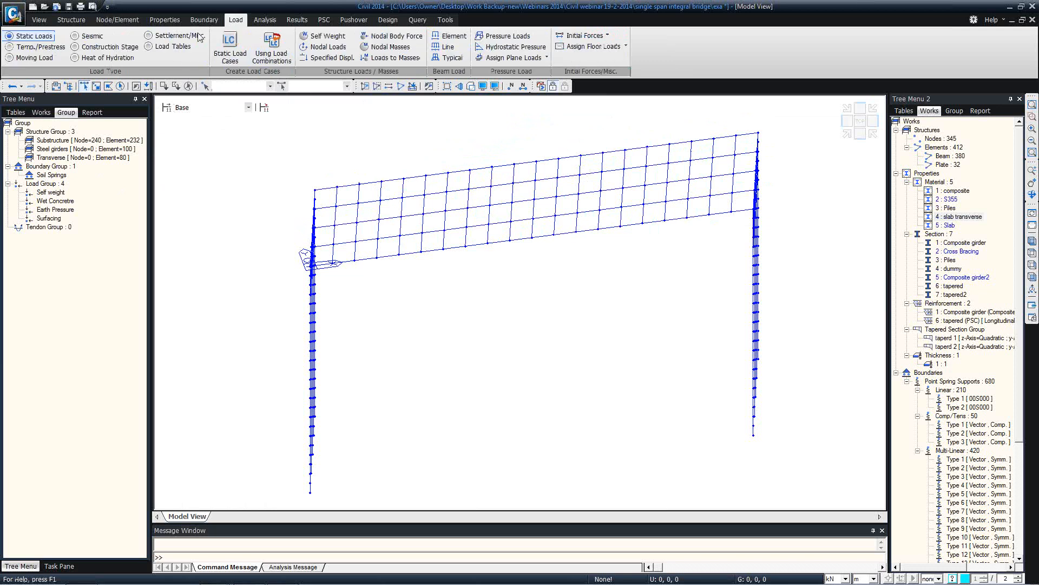
pyautogui.click(231, 47)
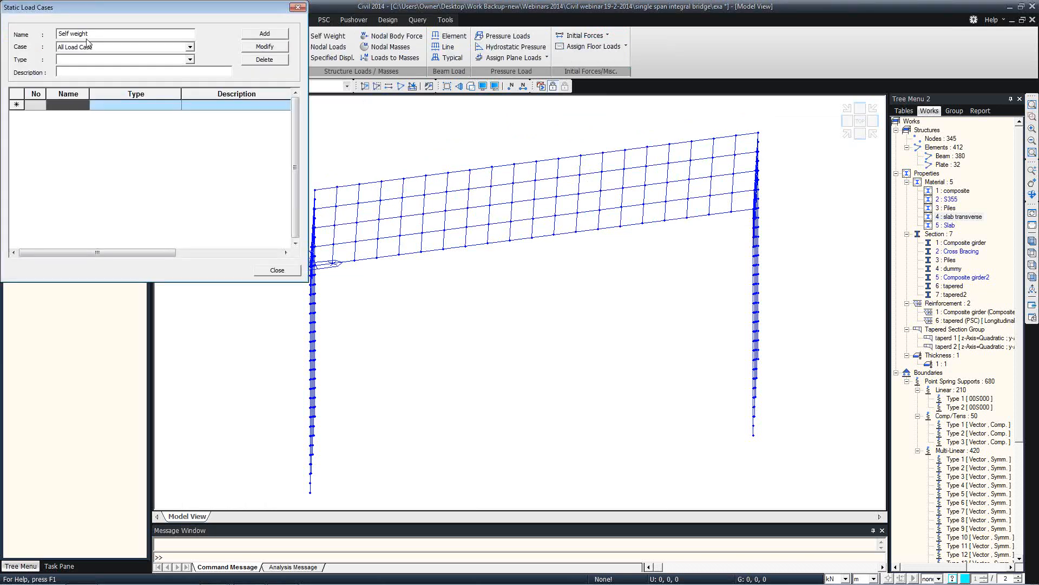
pyautogui.click(106, 60)
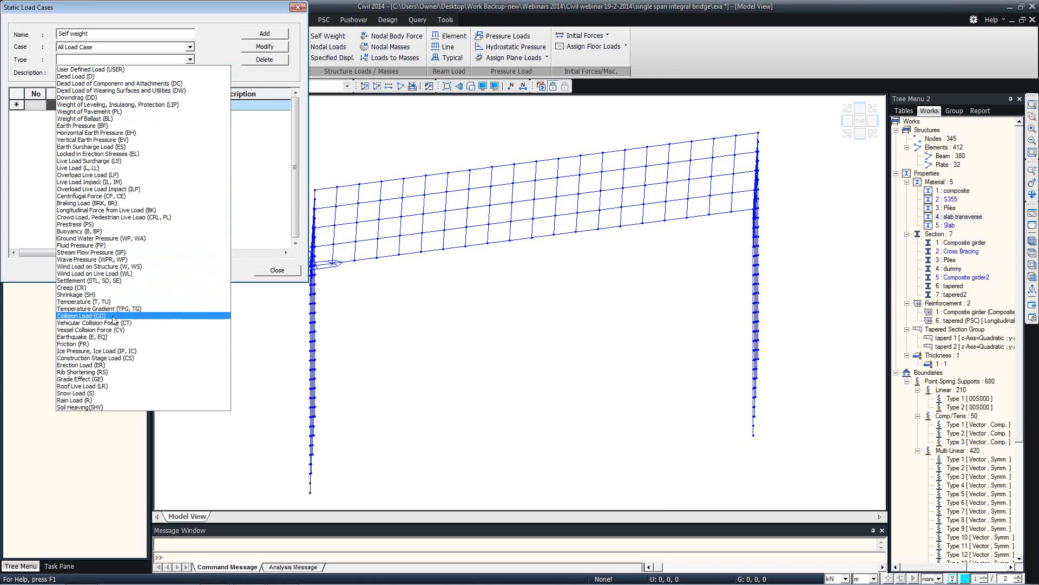
pyautogui.click(112, 358)
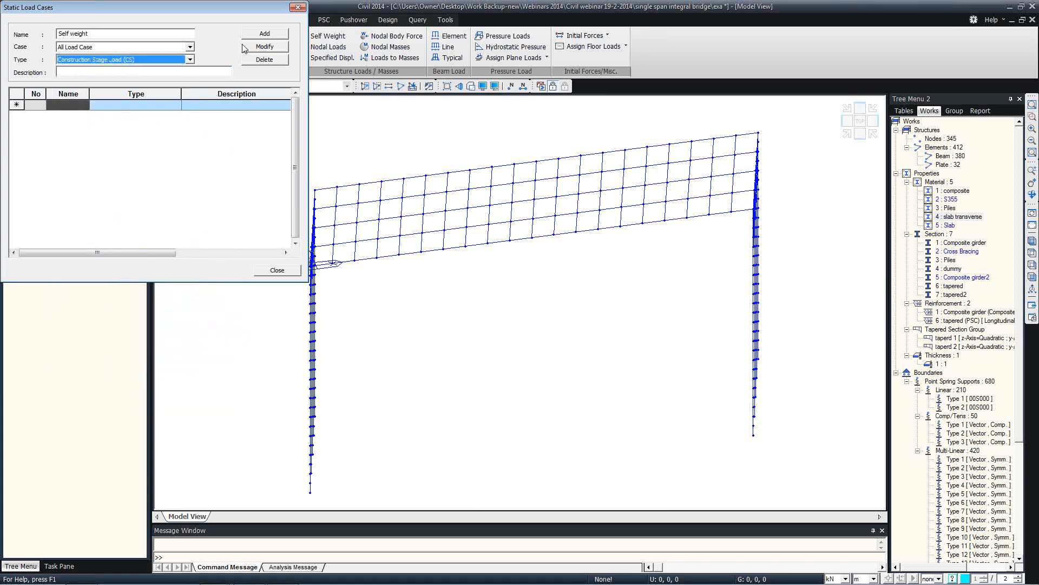
pyautogui.click(263, 34)
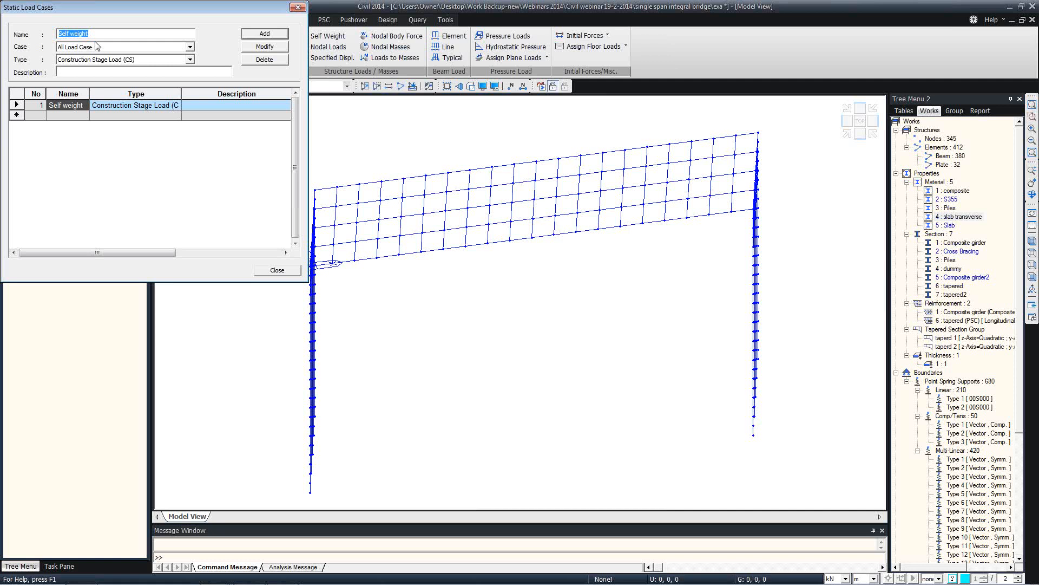
pyautogui.write('Wet Concrete')
pyautogui.click(264, 33)
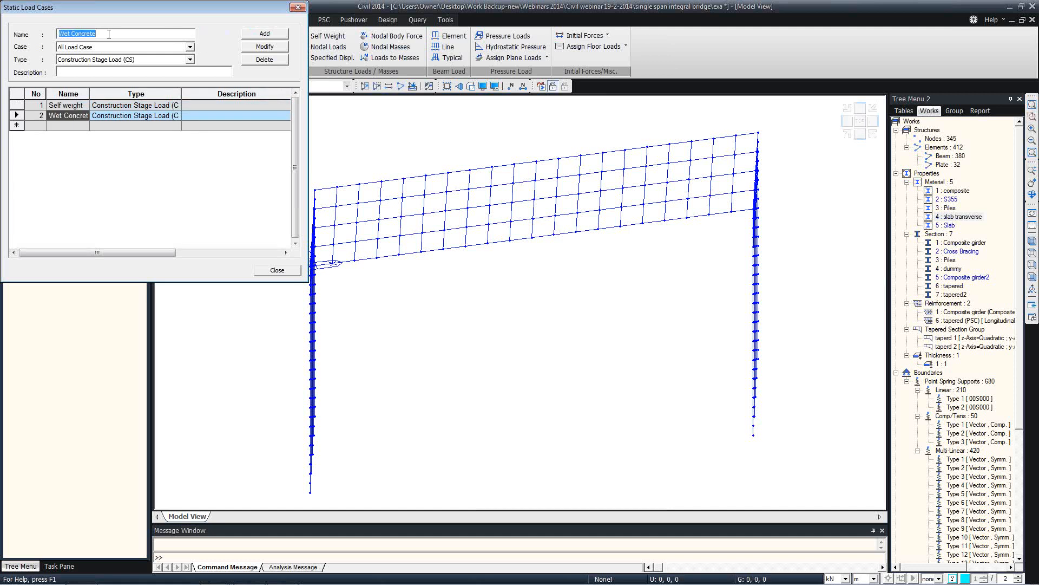
pyautogui.write('SL')
pyautogui.click(265, 33)
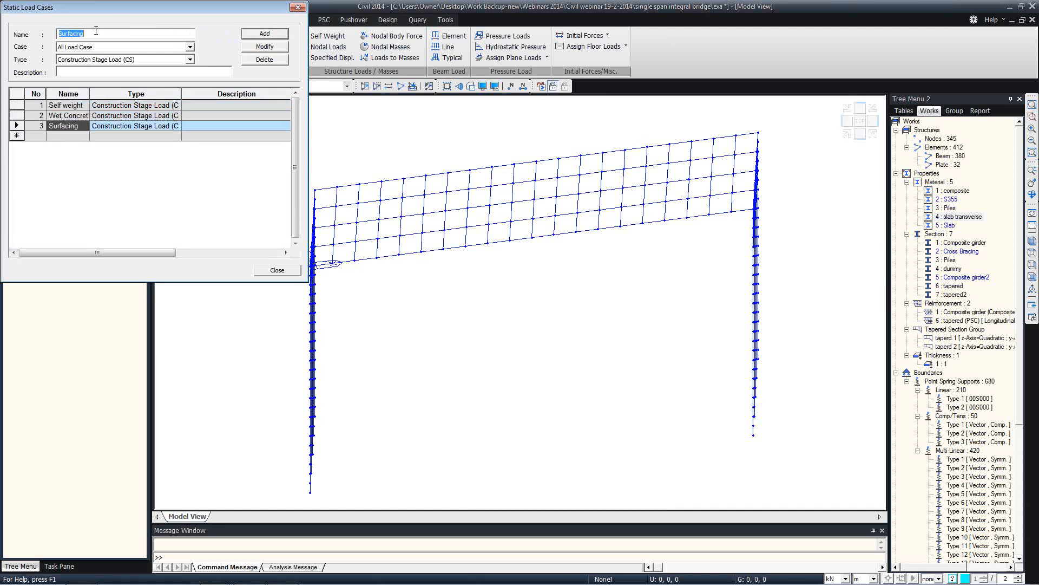
pyautogui.write('Earth Pressure')
pyautogui.click(244, 36)
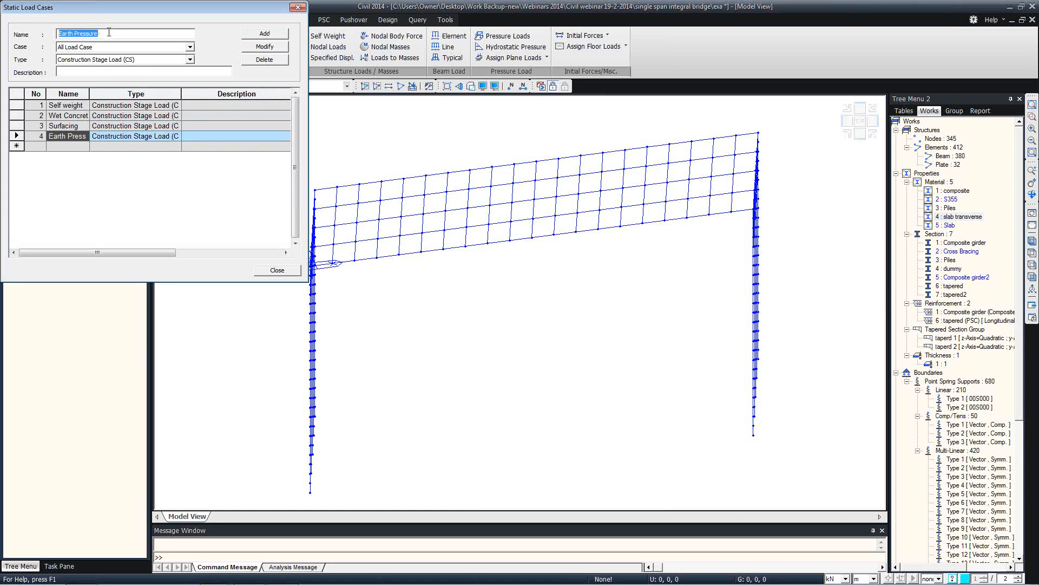
# Add the Uni Temp temperature case and the Temp Diff temperature gradient case, then close the list
pyautogui.write('Uni Temp')
pyautogui.click(130, 58)
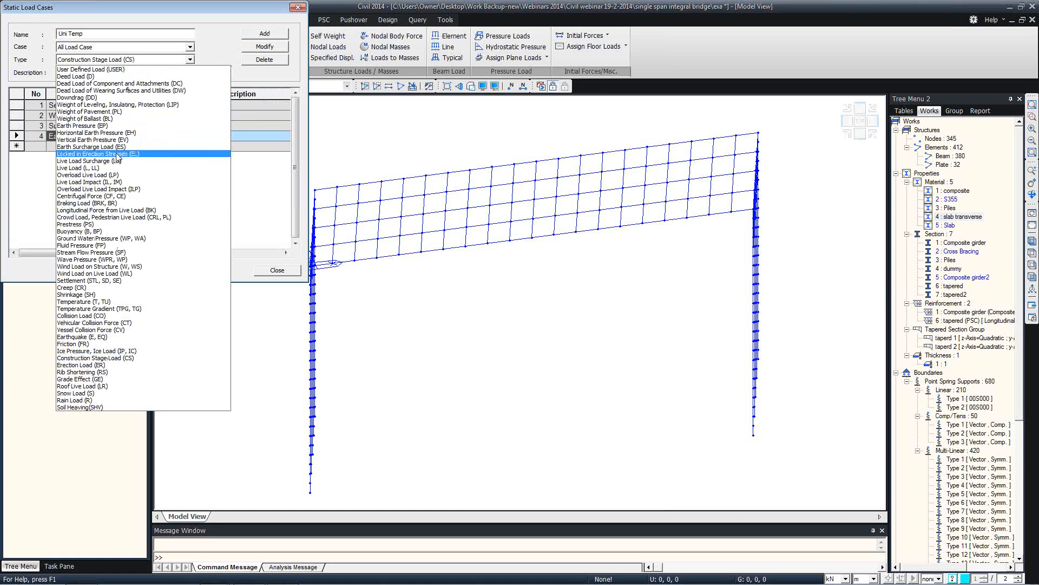
pyautogui.click(117, 304)
pyautogui.click(258, 35)
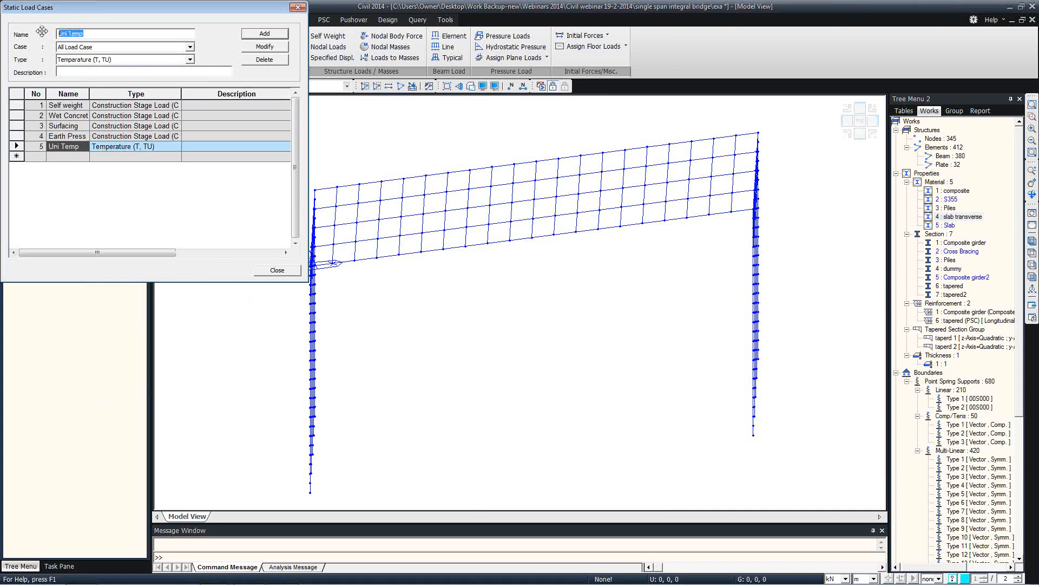
pyautogui.write('T')
pyautogui.click(64, 59)
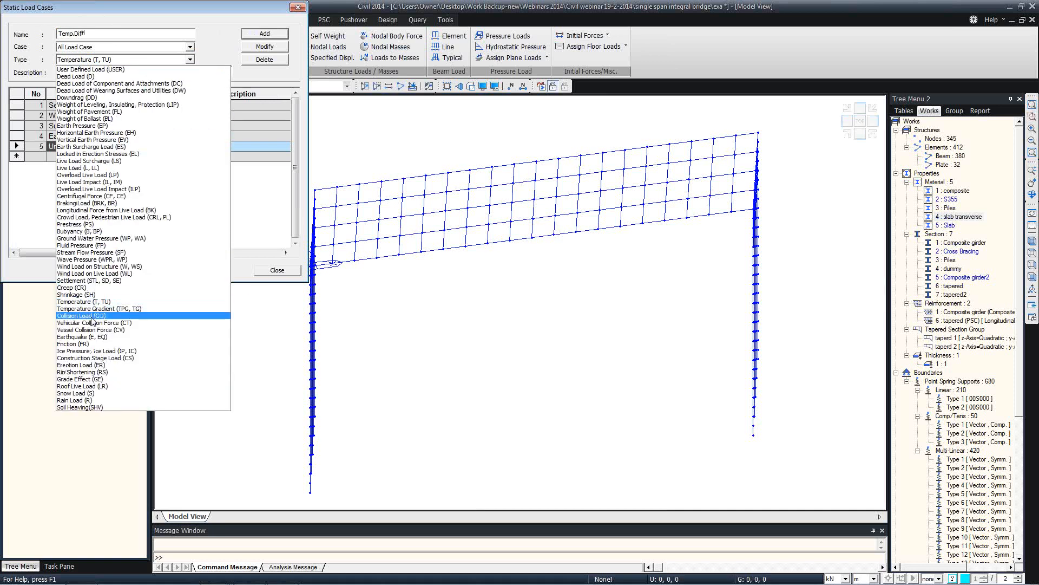
pyautogui.click(93, 309)
pyautogui.click(264, 34)
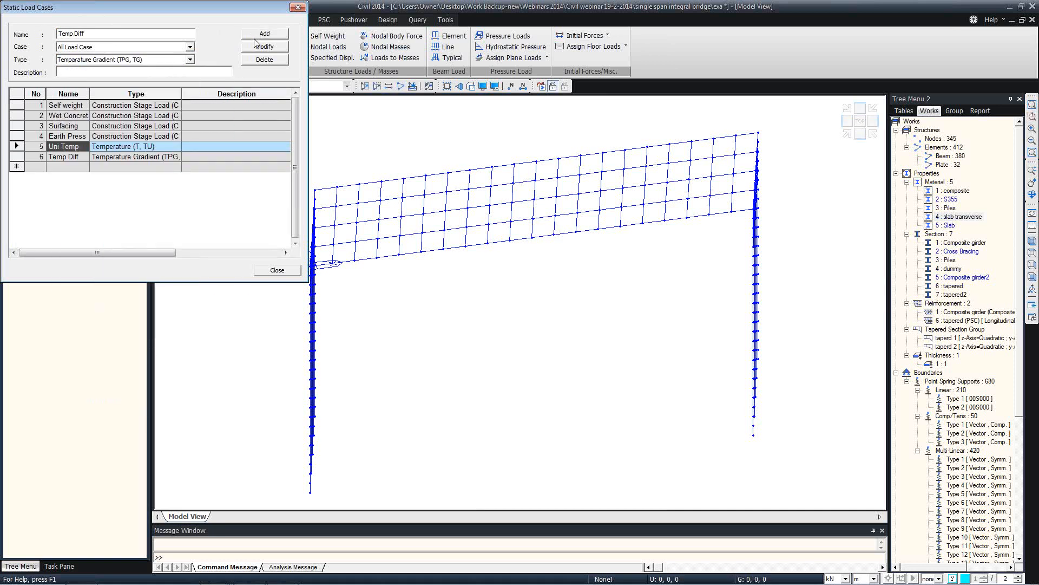
pyautogui.click(298, 7)
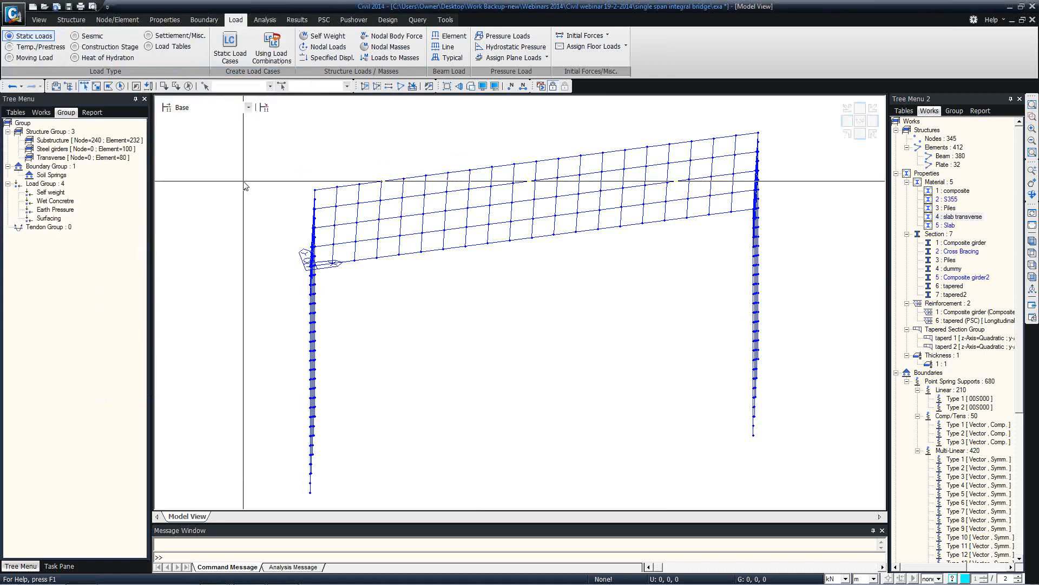
pyautogui.keyDown('ctrl'); pyautogui.moveTo(232, 179); pyautogui.dragTo(248, 161, button='middle'); pyautogui.keyUp('ctrl')
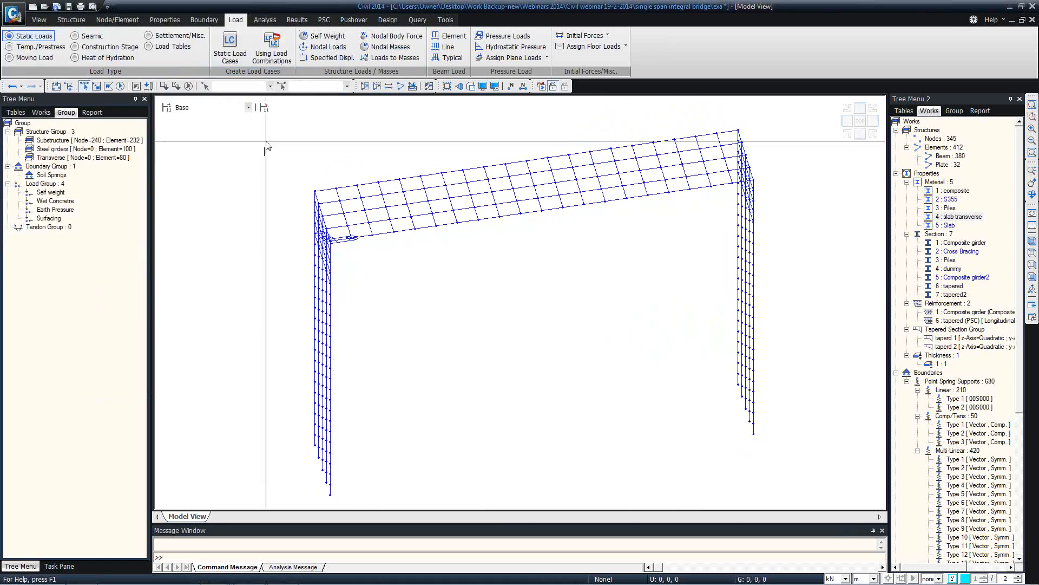
# Add a self weight load with Z factor -1 in the Self weight load group
pyautogui.click(338, 38)
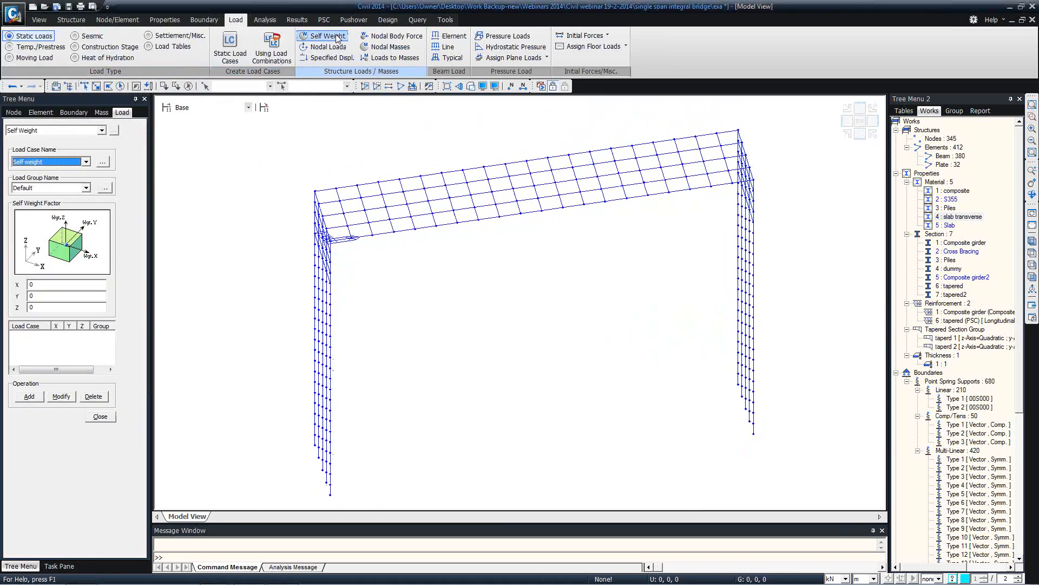
pyautogui.click(85, 187)
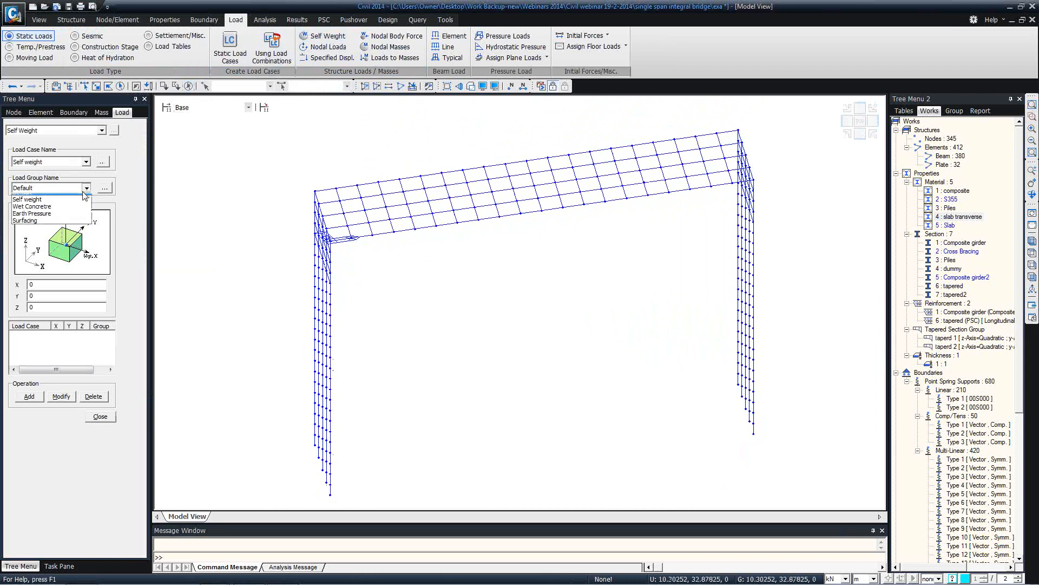
pyautogui.click(33, 207)
pyautogui.click(40, 309)
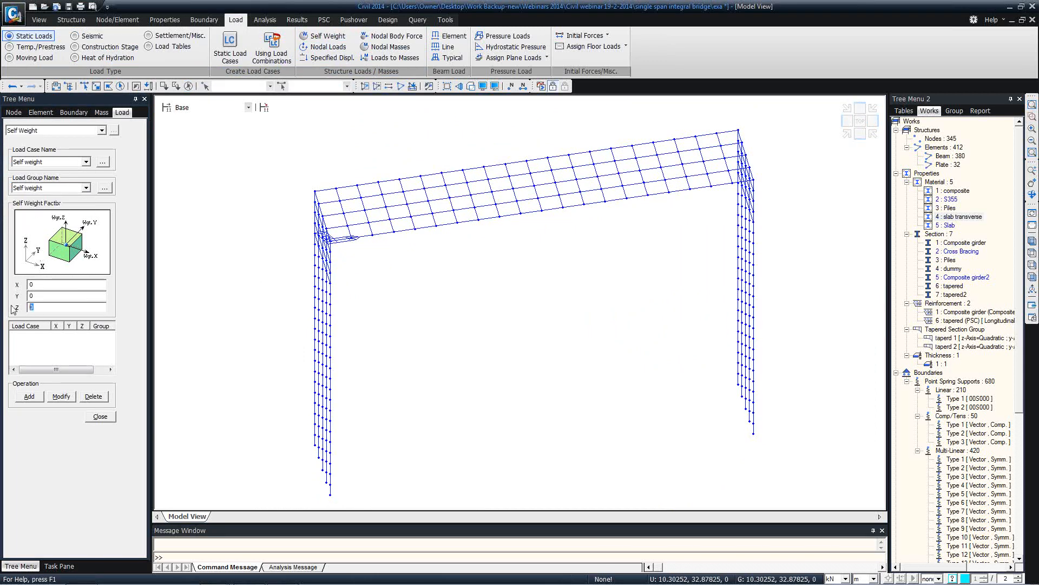
pyautogui.write('-1')
pyautogui.click(30, 396)
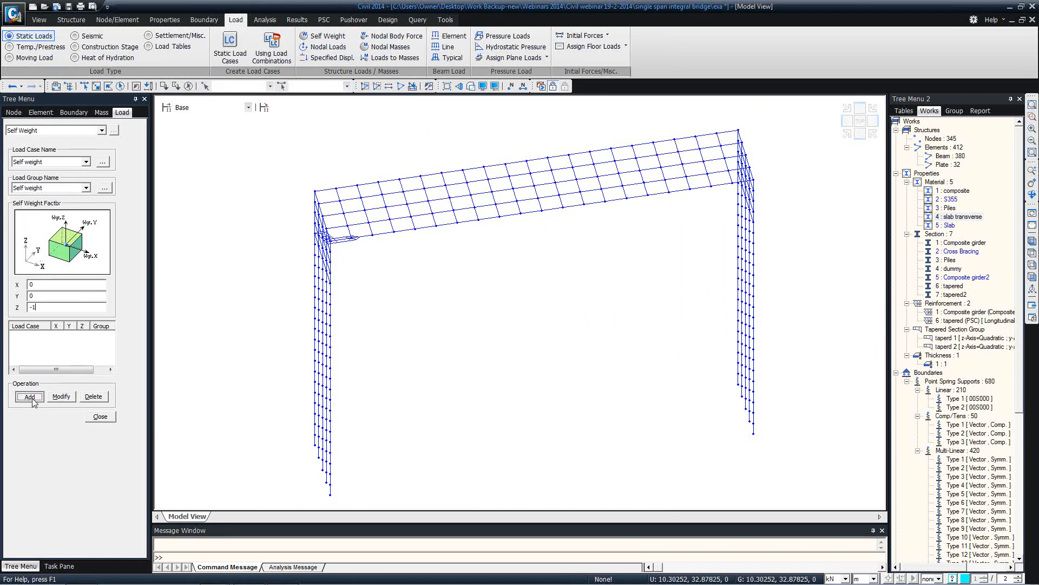
pyautogui.click(100, 417)
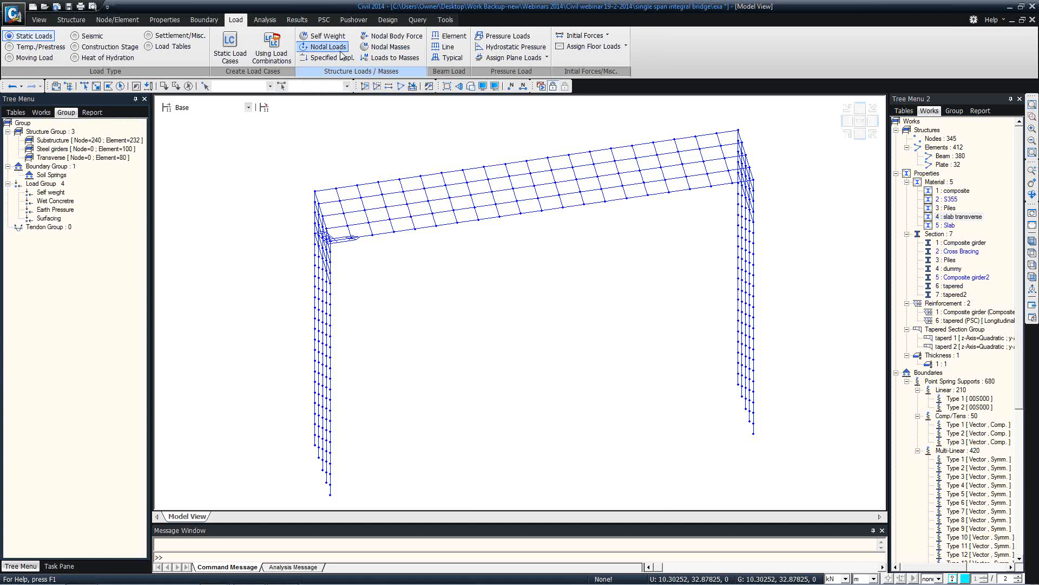
# Apply a -25*.3*3 kN/m uniform Wet Concrete beam load to all composite girder elements
pyautogui.click(448, 38)
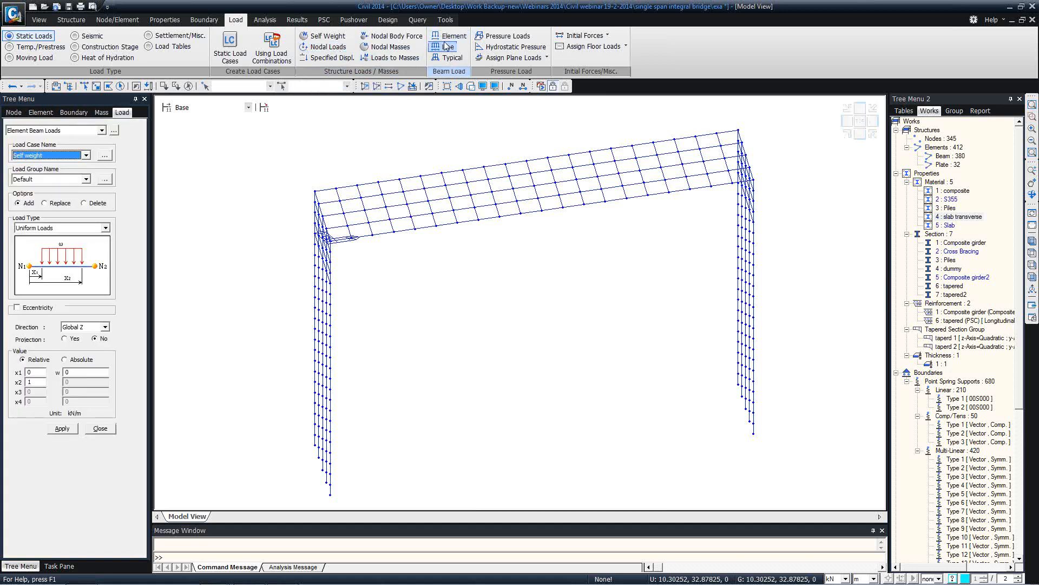
pyautogui.click(85, 157)
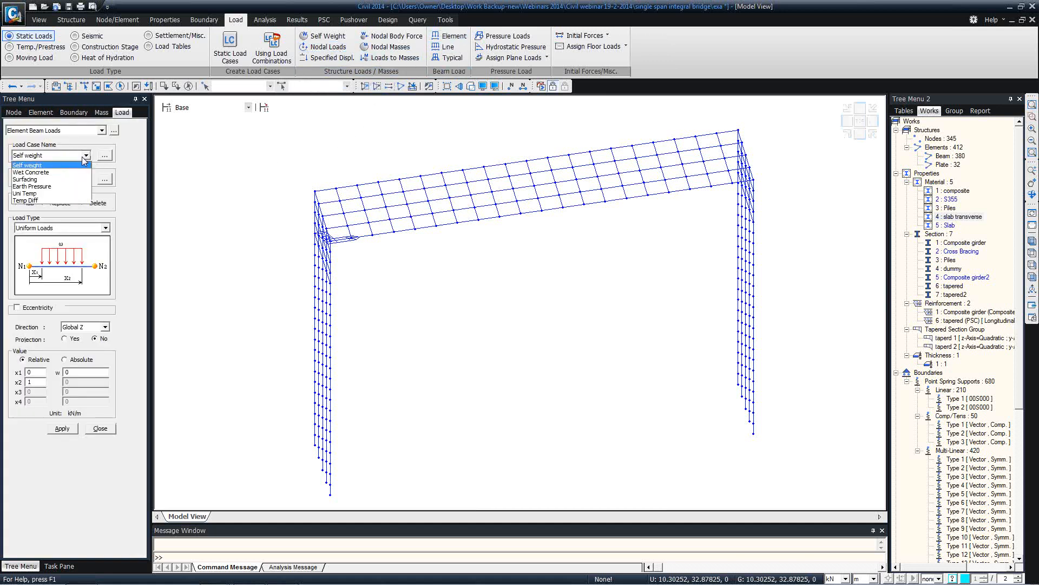
pyautogui.click(64, 172)
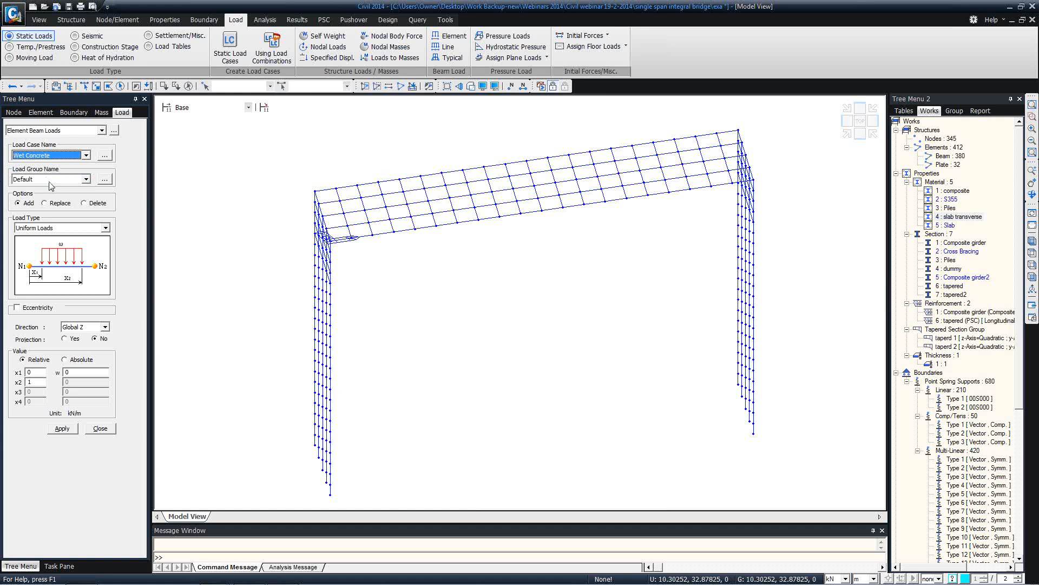
pyautogui.click(52, 185)
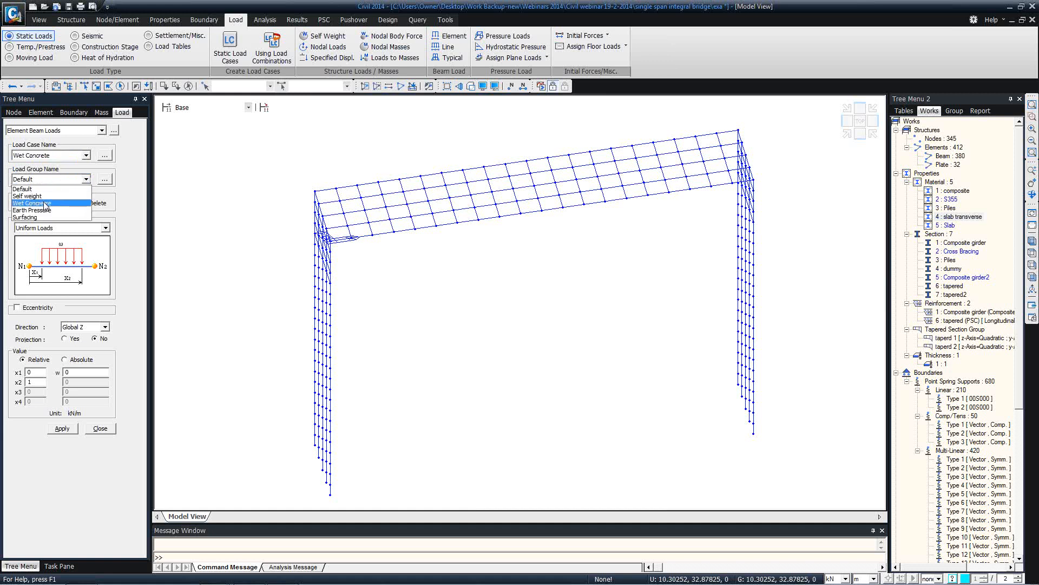
pyautogui.click(46, 201)
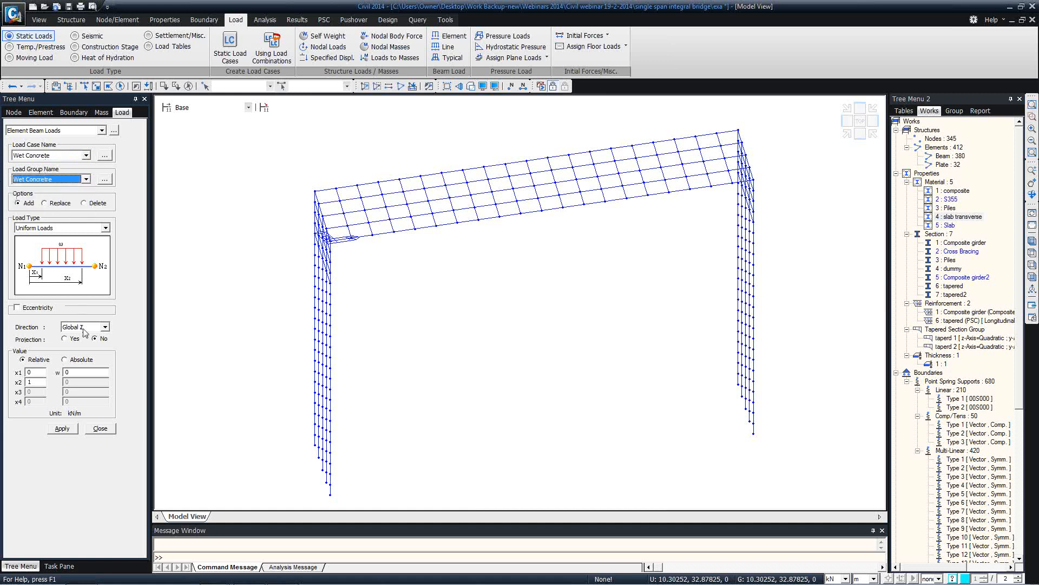
pyautogui.click(67, 372)
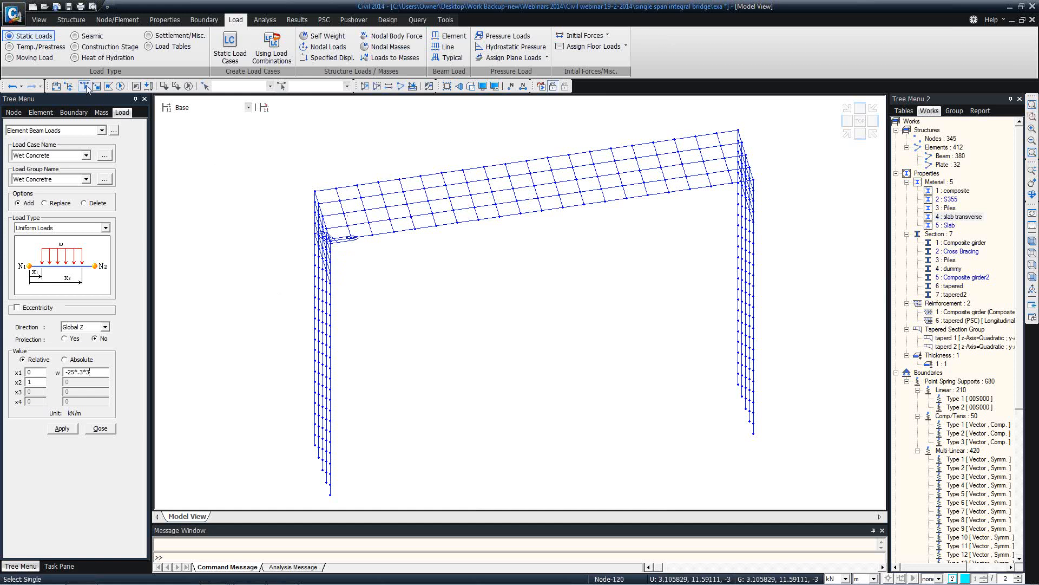
pyautogui.click(956, 190)
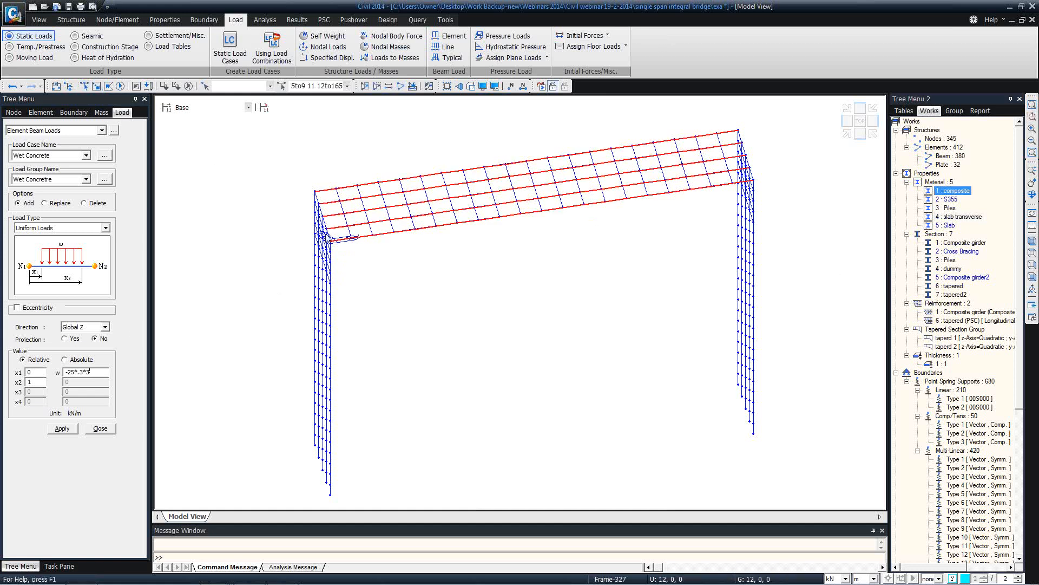
pyautogui.click(61, 429)
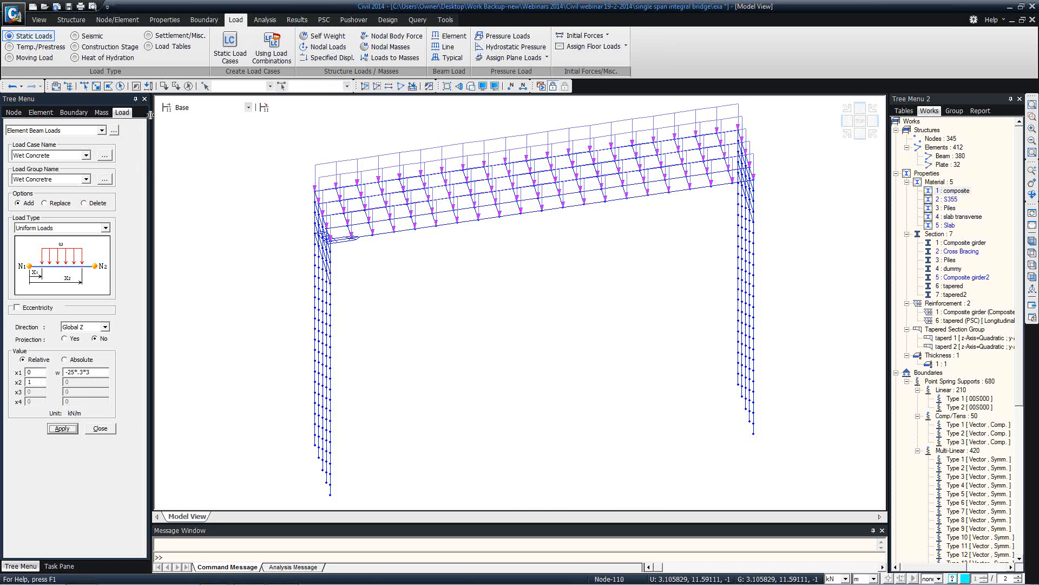
pyautogui.click(60, 156)
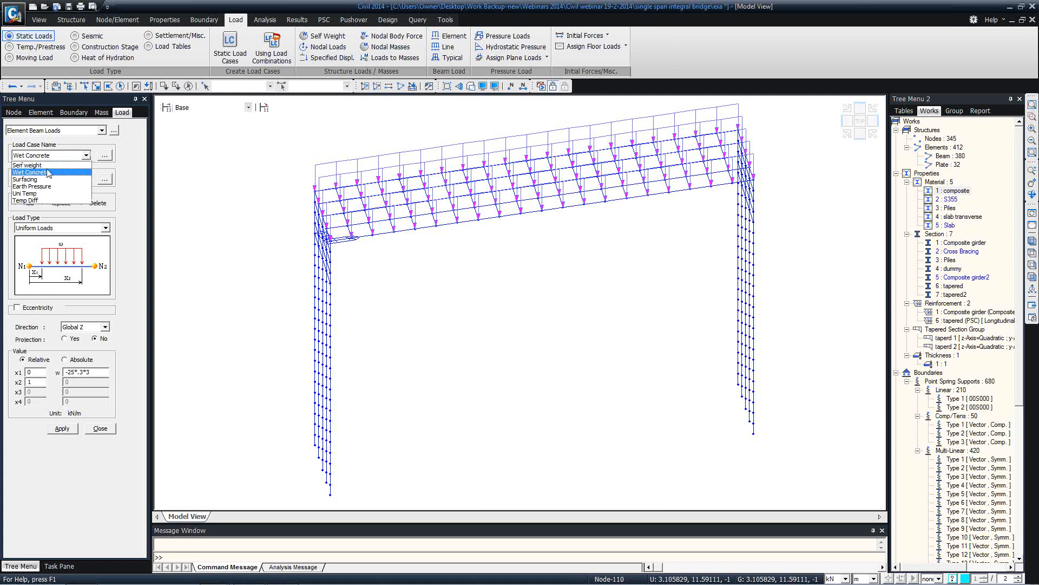
# Switch the beam load to the Surfacing case and group, and save the model
pyautogui.click(48, 180)
pyautogui.click(52, 179)
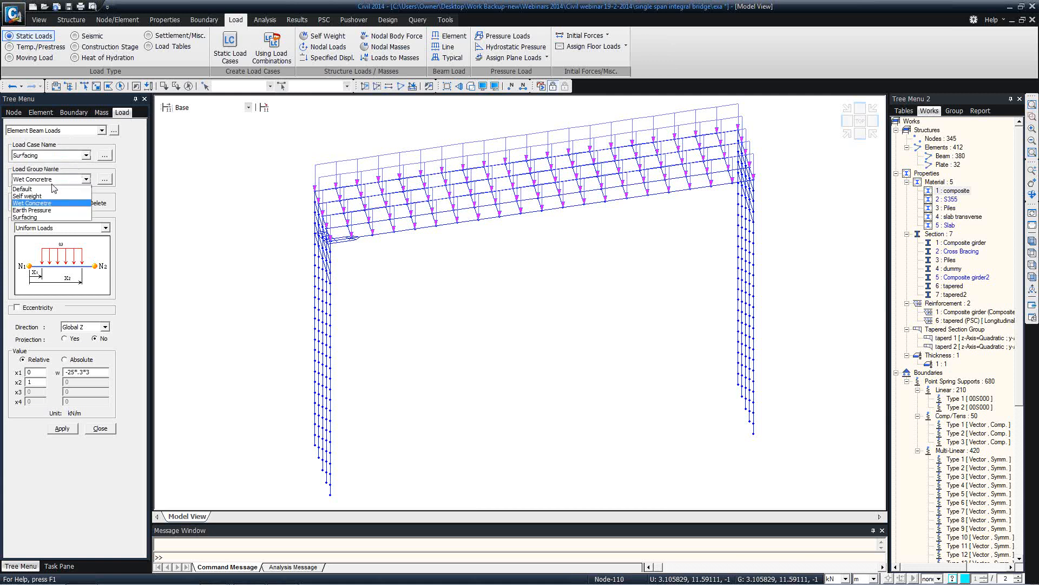
pyautogui.click(41, 217)
pyautogui.moveTo(512, 201); pyautogui.dragTo(508, 242, button='middle')
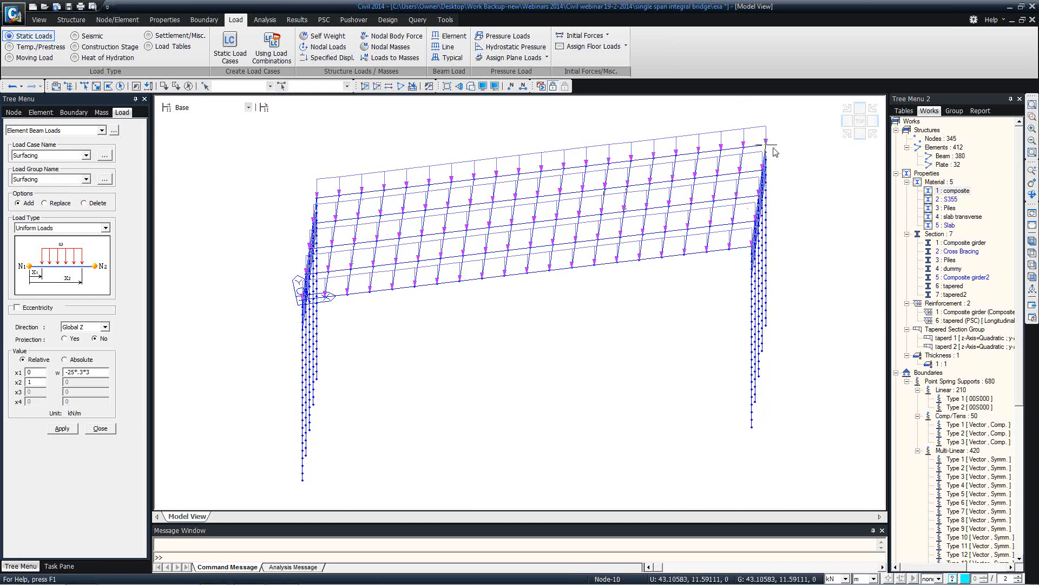
pyautogui.hotkey('ctrl', 's')
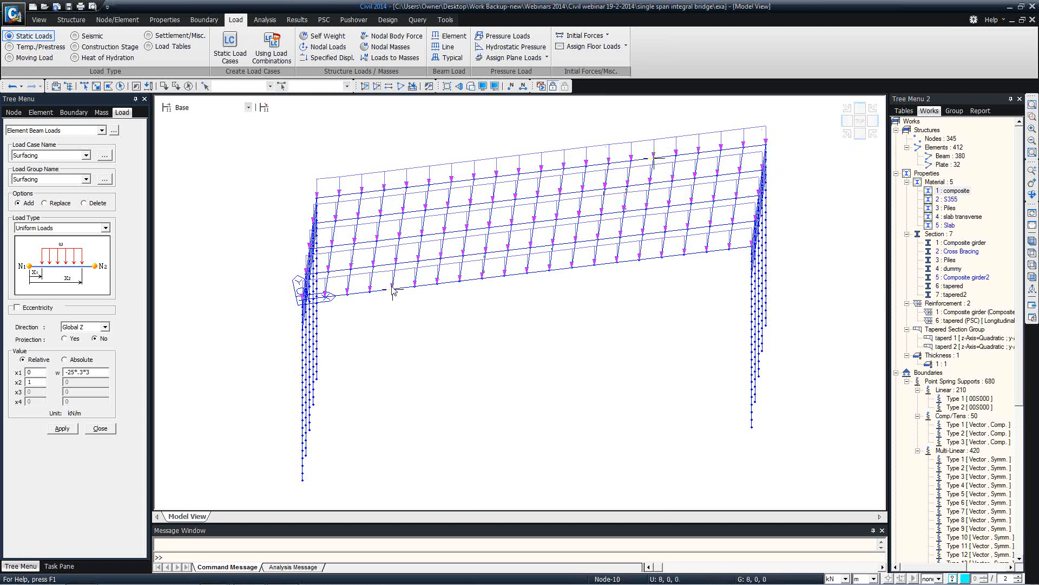
# Apply a -10 kN/m Surfacing beam load to the three inner composite girders from top view
pyautogui.keyDown('ctrl'); pyautogui.moveTo(349, 225); pyautogui.dragTo(360, 245, button='middle'); pyautogui.keyUp('ctrl')
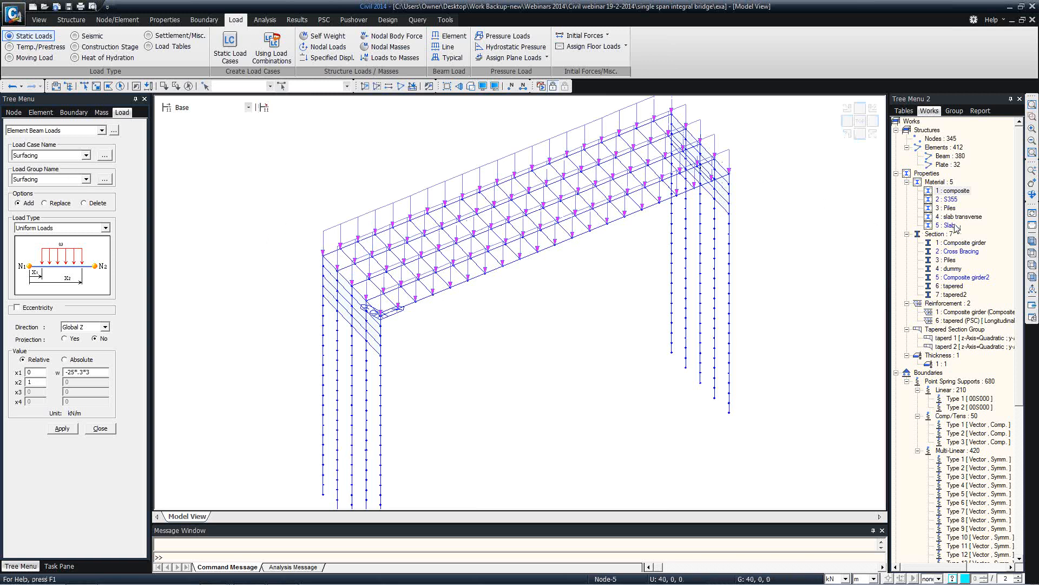
pyautogui.doubleClick(957, 191)
pyautogui.press('F2')
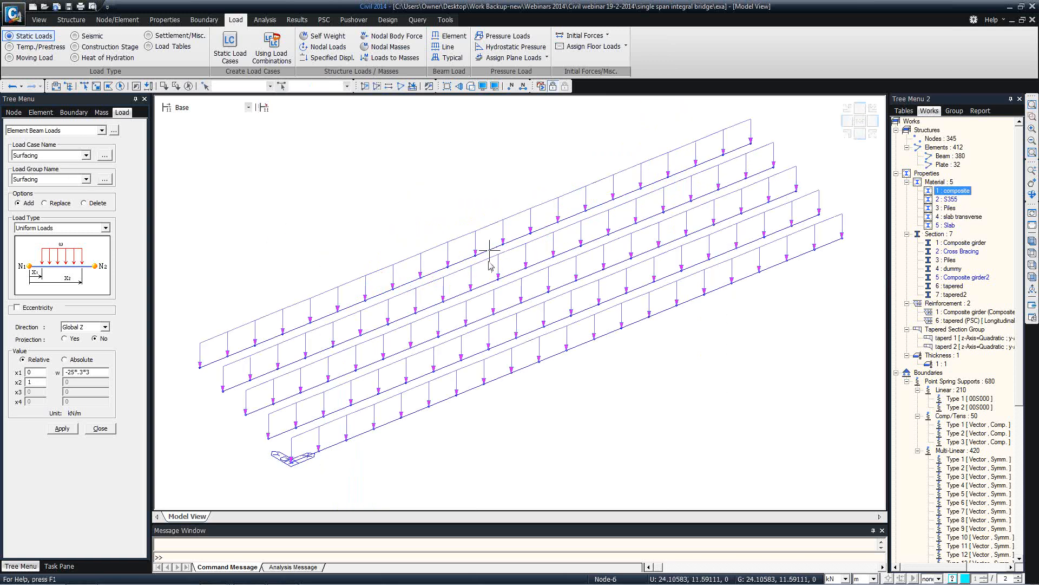
pyautogui.click(1032, 253)
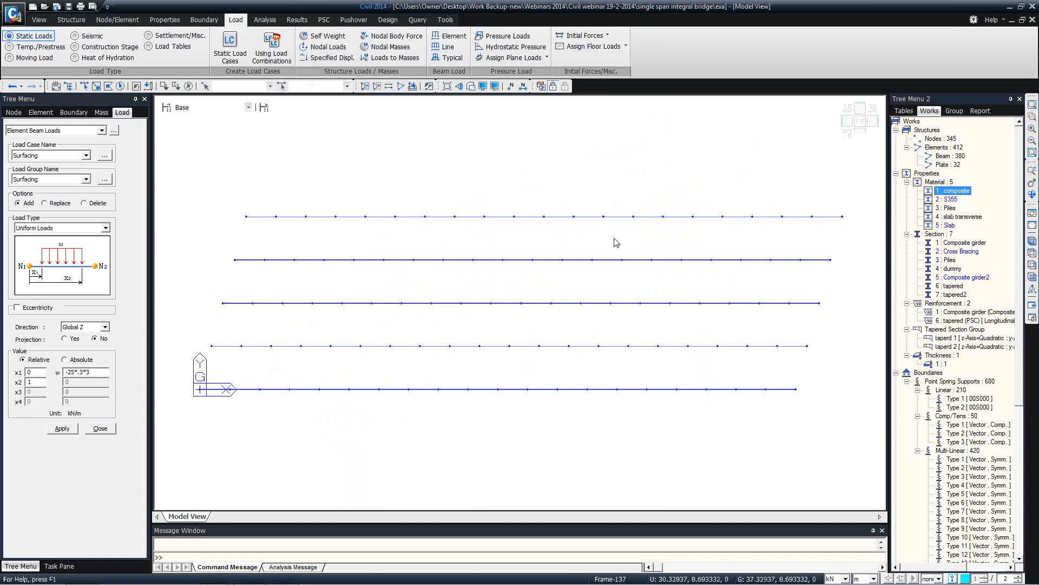
pyautogui.click(85, 87)
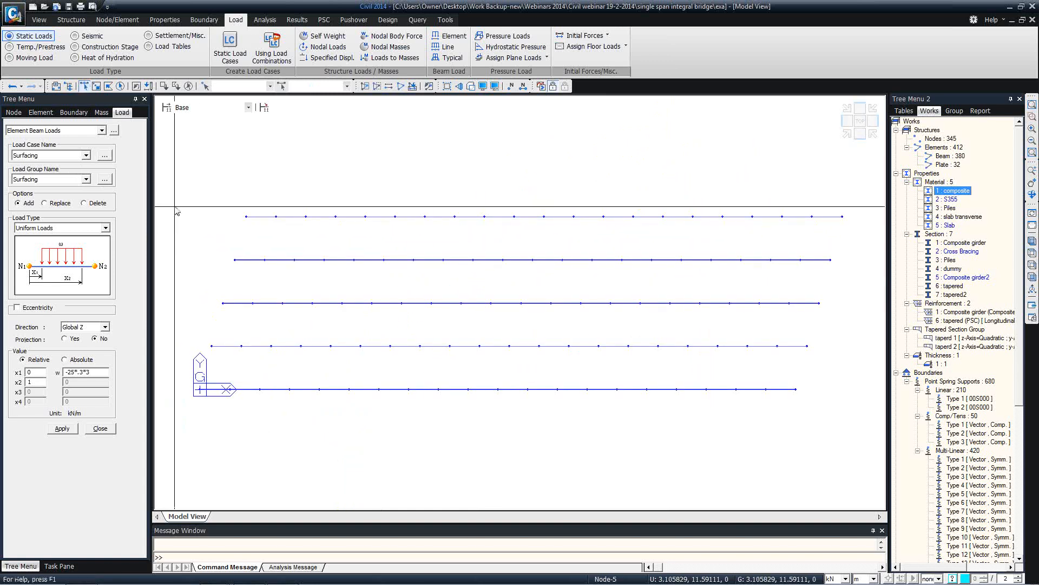
pyautogui.moveTo(189, 239); pyautogui.dragTo(842, 378)
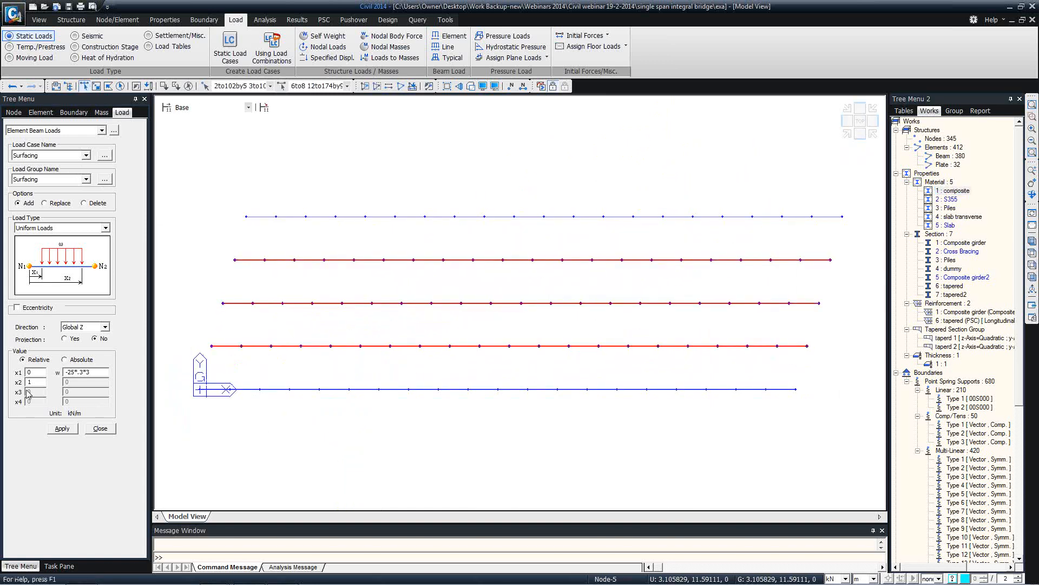
pyautogui.doubleClick(94, 373)
pyautogui.write('-10')
pyautogui.click(60, 428)
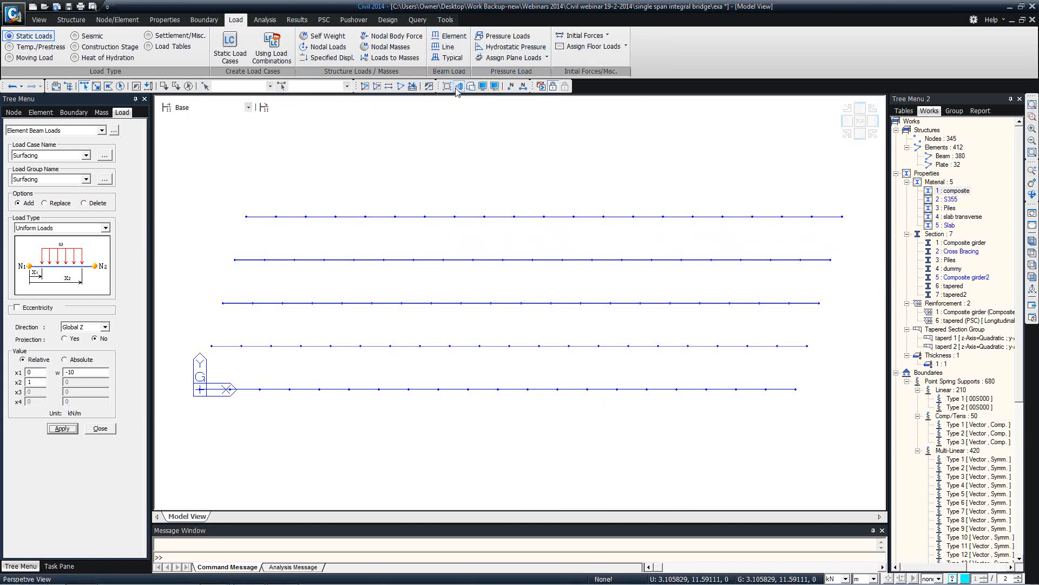
# Restore the full model in isometric view, showing only the plate elements
pyautogui.click(412, 88)
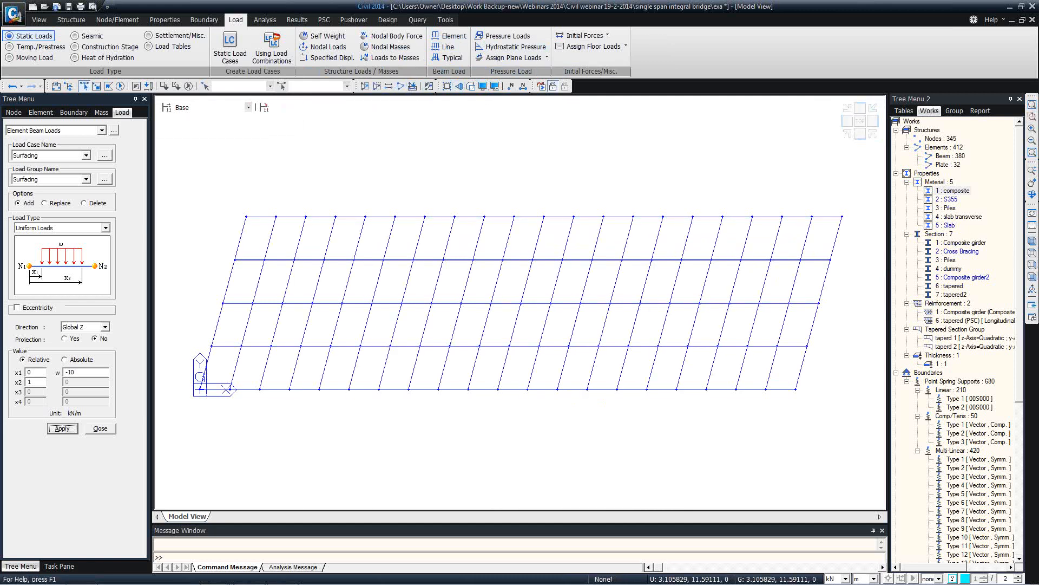
pyautogui.click(1032, 242)
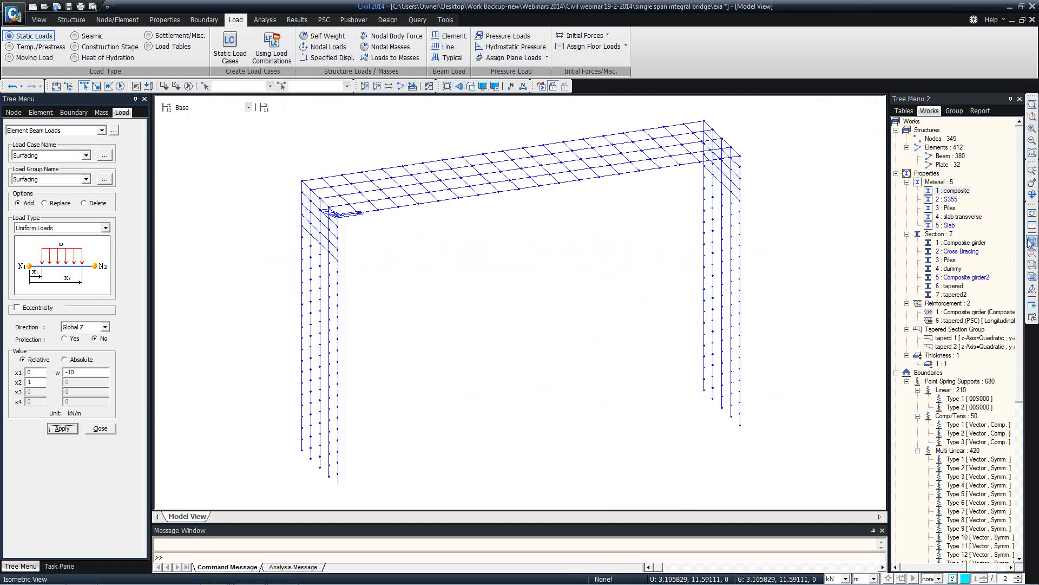
pyautogui.rightClick(944, 164)
pyautogui.click(964, 228)
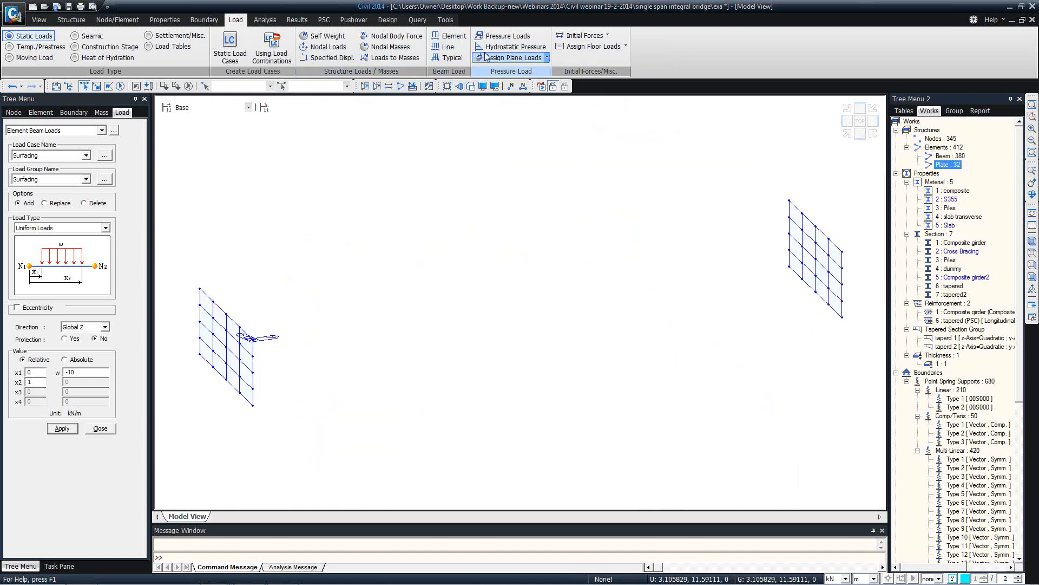
# Apply hydrostatic Earth Pressure with -19 kN/m³ gradient to the abutment wall plates
pyautogui.click(514, 47)
pyautogui.click(57, 158)
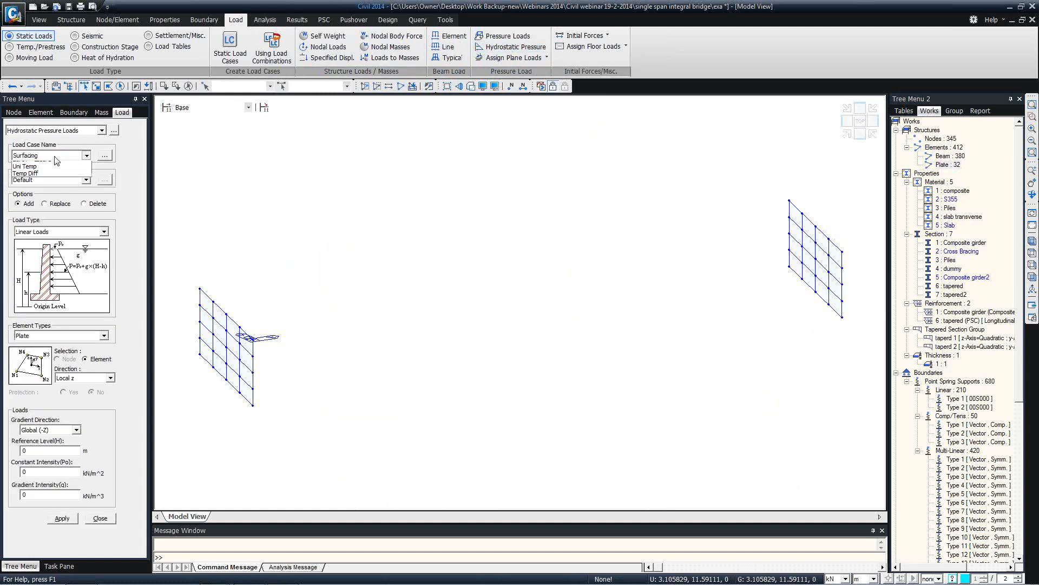
pyautogui.click(44, 192)
pyautogui.click(48, 179)
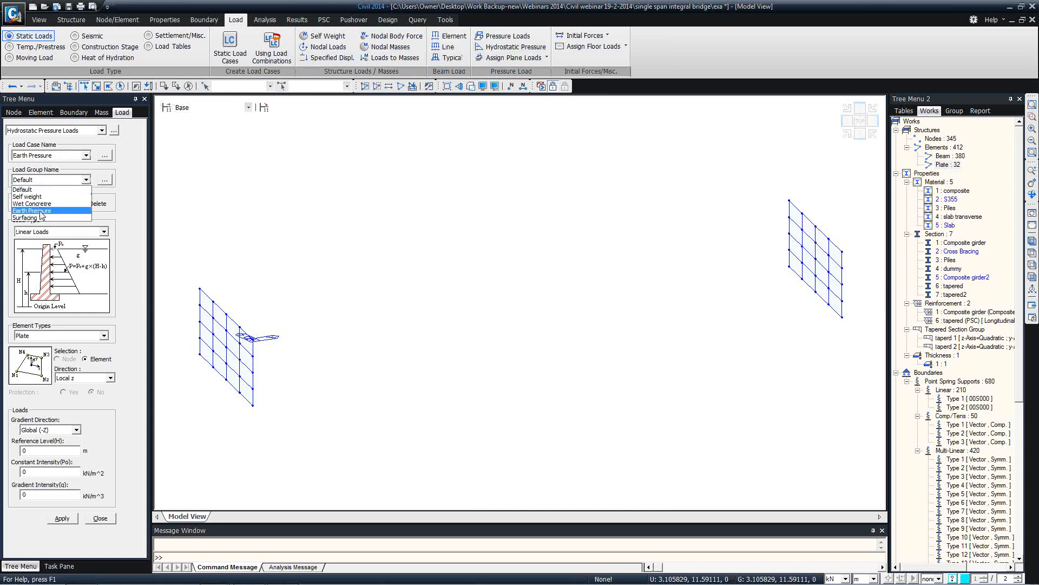
pyautogui.click(41, 212)
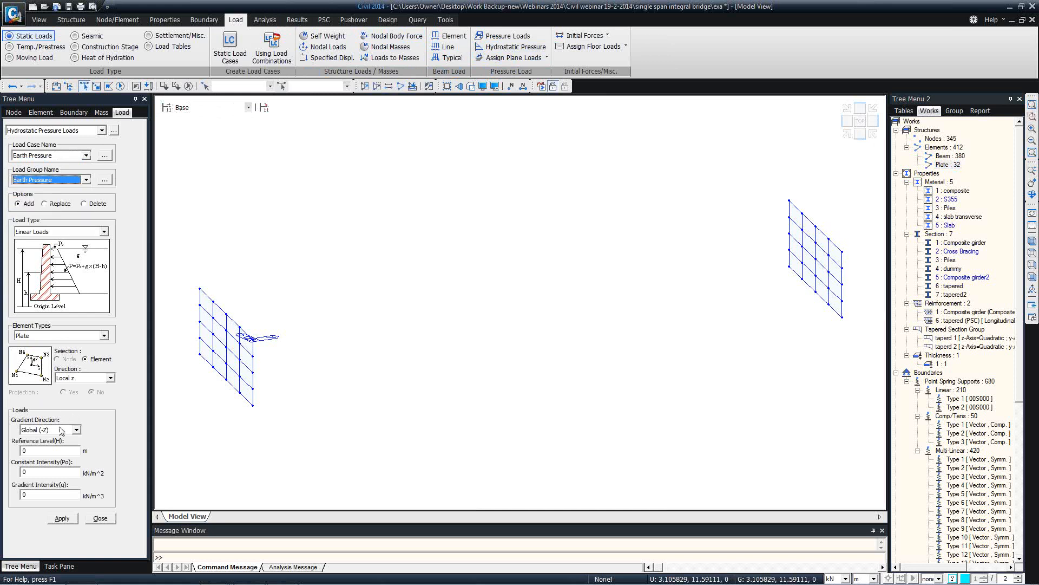
pyautogui.click(50, 449)
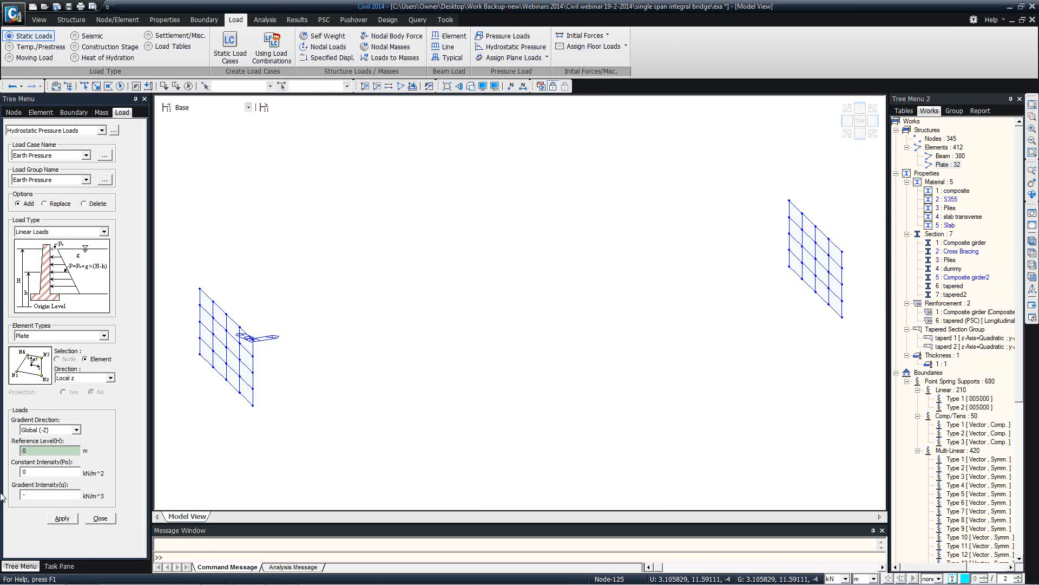
pyautogui.click(120, 89)
pyautogui.click(61, 519)
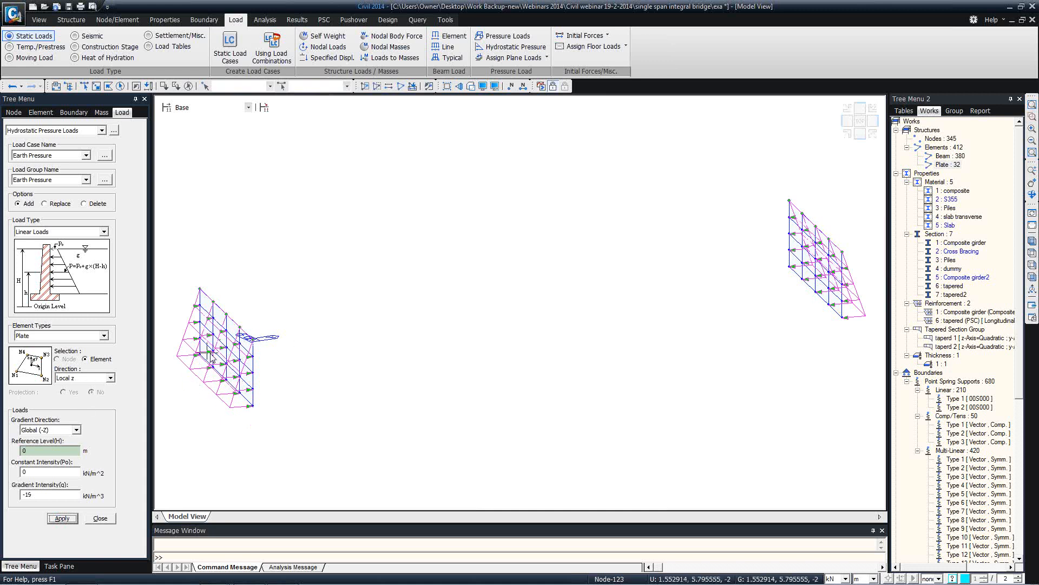
pyautogui.moveTo(325, 379)
pyautogui.keyDown('ctrl'); pyautogui.mouseDown(button='middle')
pyautogui.moveTo(301, 371)
pyautogui.moveTo(302, 360)
pyautogui.moveTo(332, 360)
pyautogui.mouseUp(button='middle'); pyautogui.keyUp('ctrl')
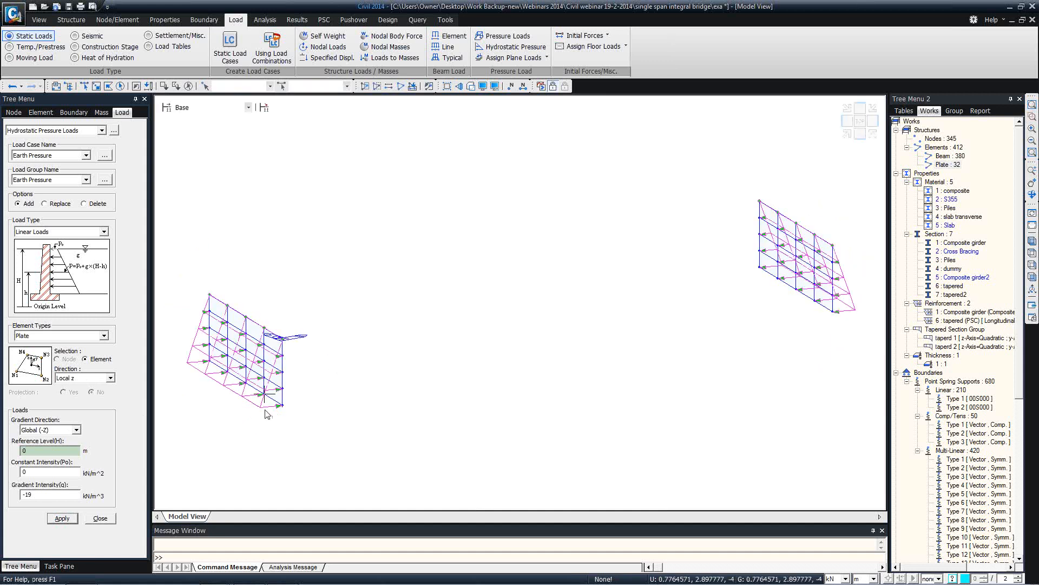
pyautogui.click(100, 519)
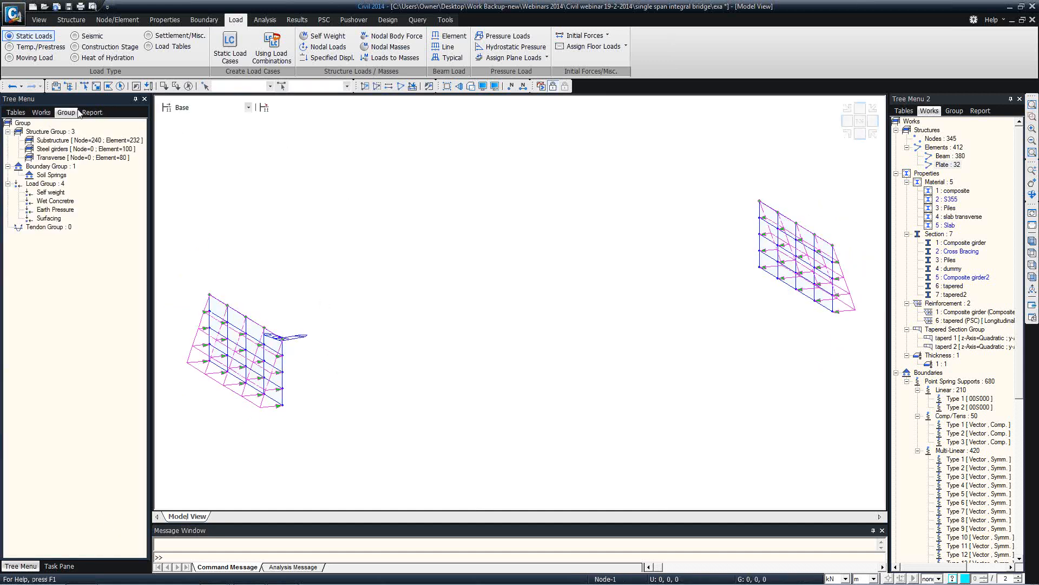
# Apply a Uni Temp element temperature load with 20 °C final temperature to the composite deck elements
pyautogui.click(41, 112)
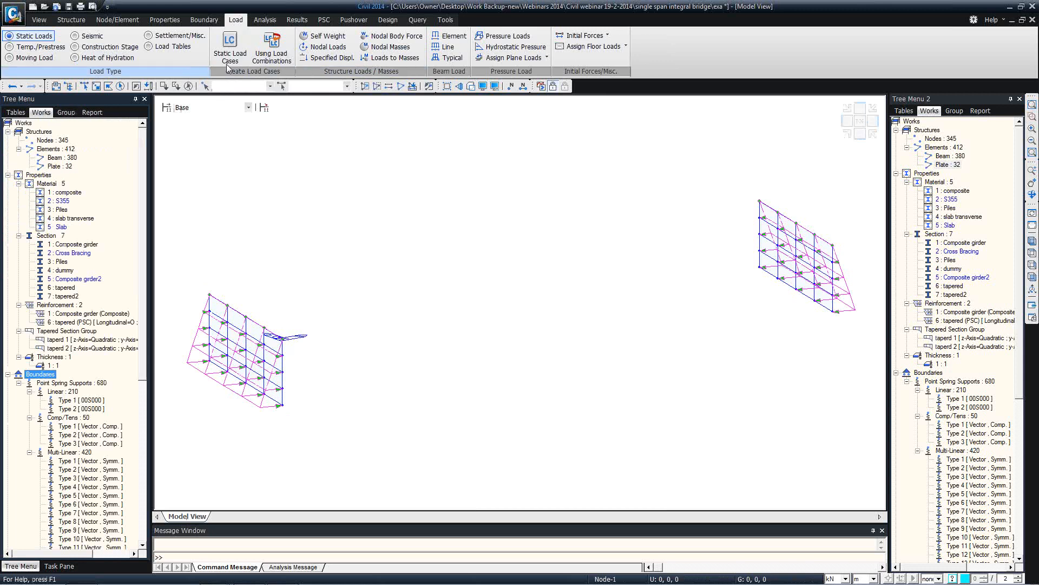
pyautogui.click(403, 88)
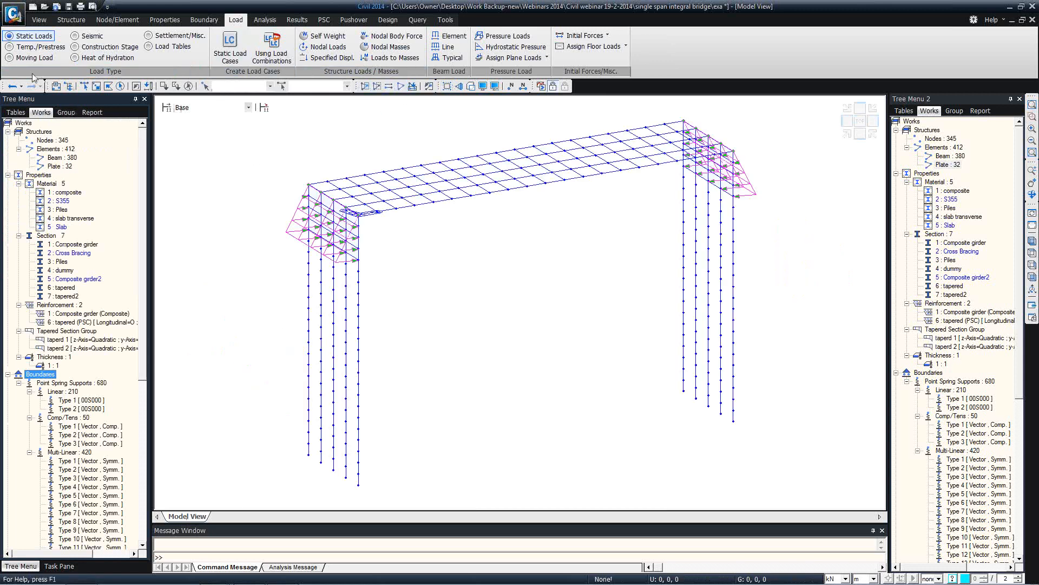
pyautogui.click(20, 48)
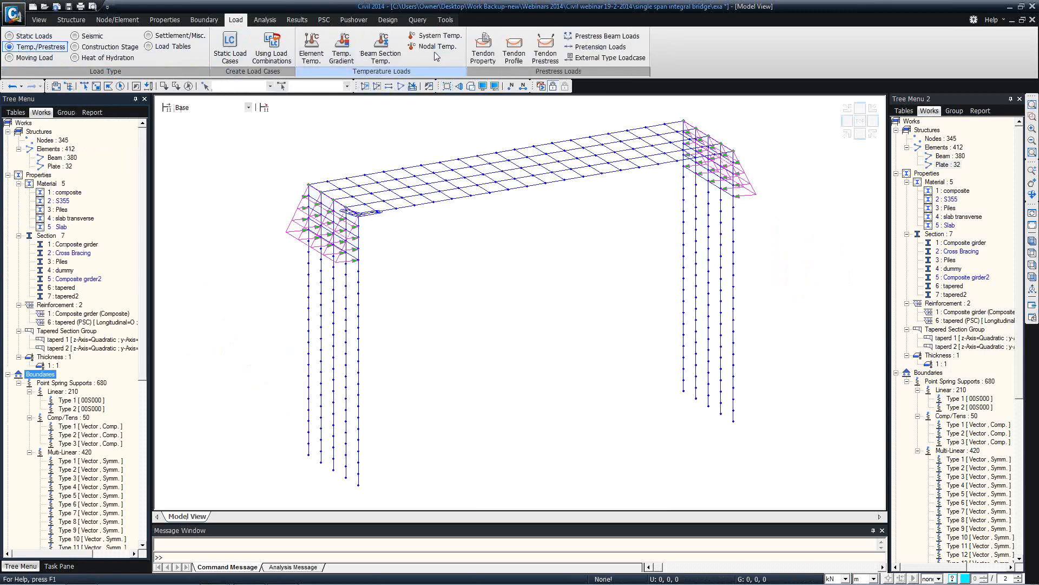
pyautogui.click(311, 50)
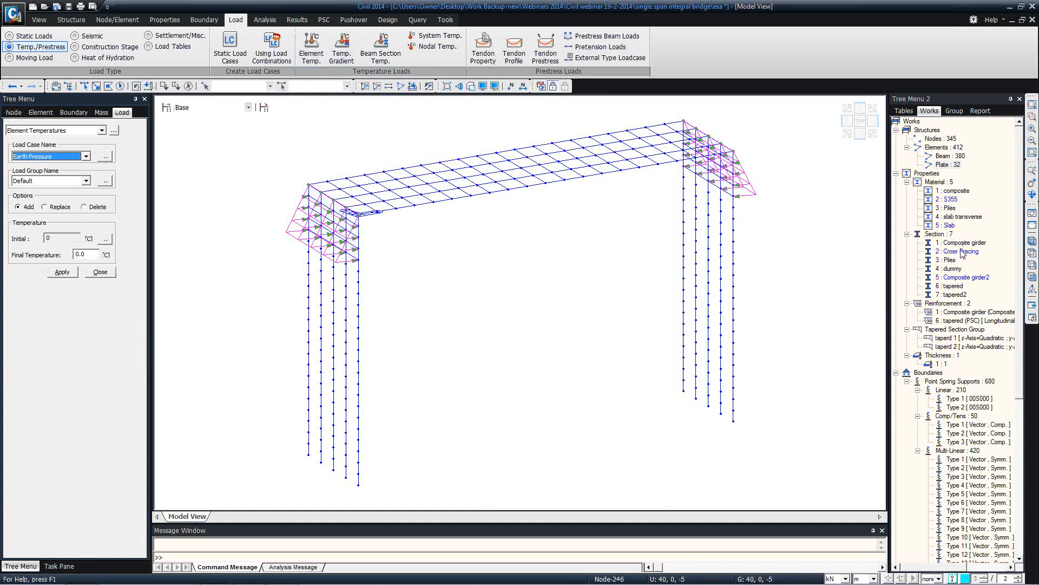
pyautogui.click(955, 192)
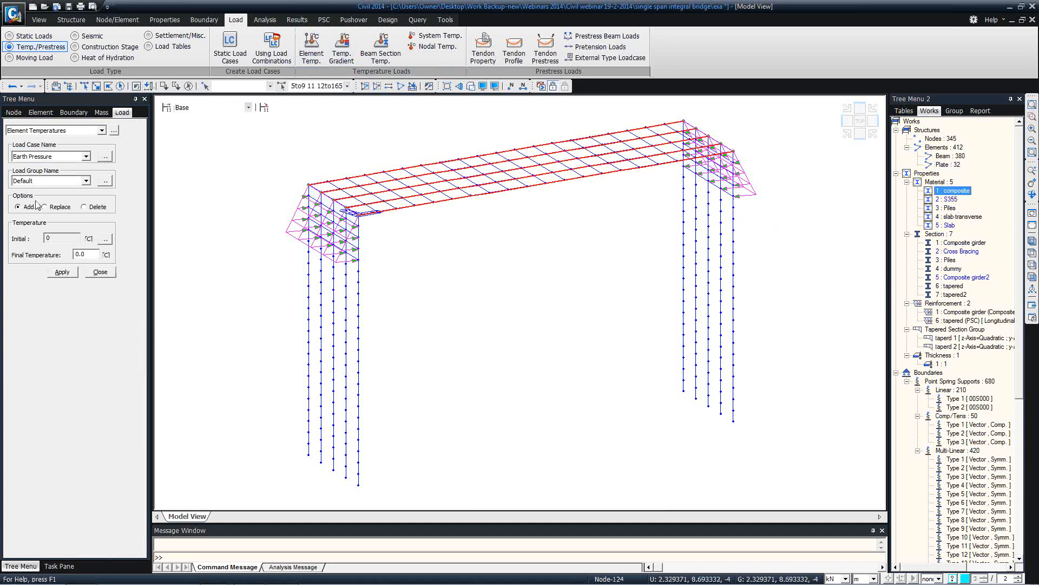
pyautogui.click(86, 156)
pyautogui.click(41, 197)
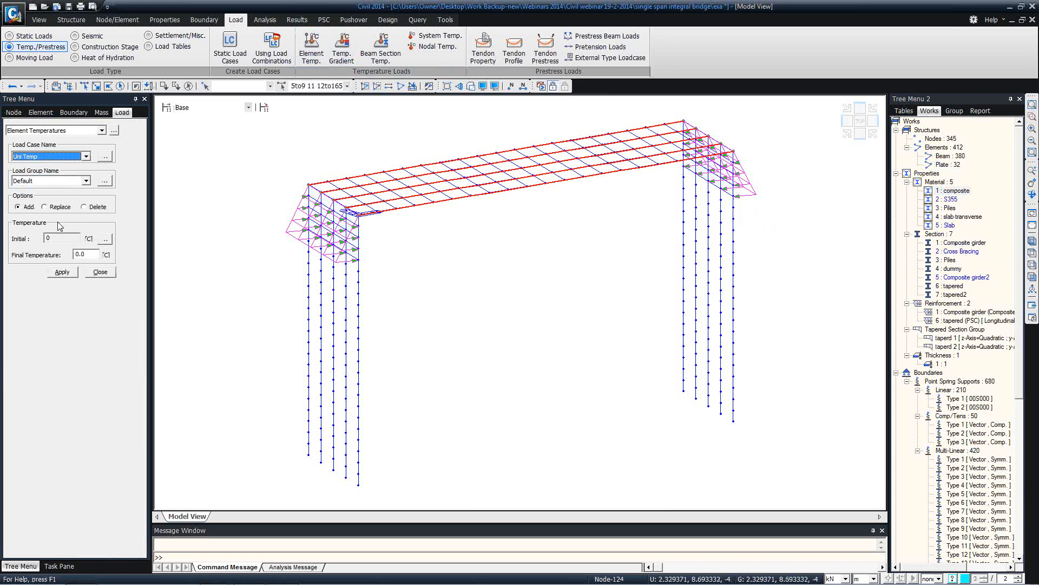
pyautogui.doubleClick(84, 255)
pyautogui.write('20')
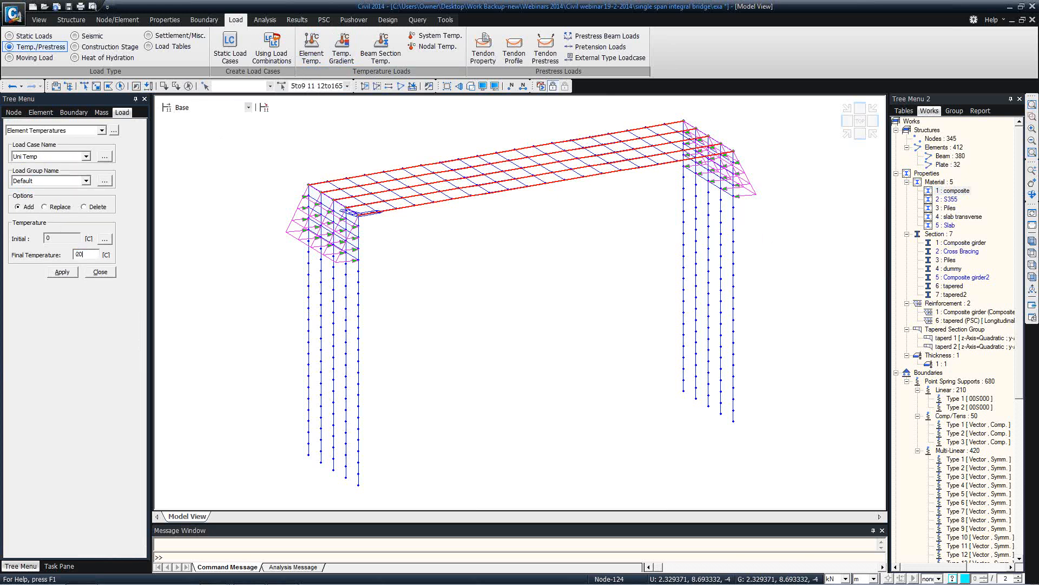
pyautogui.click(60, 273)
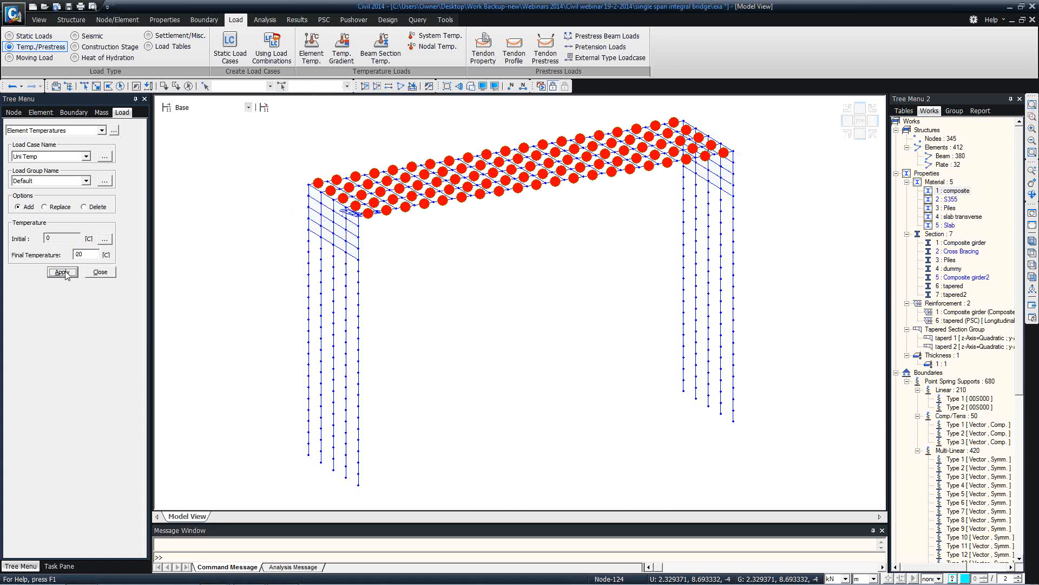
pyautogui.click(100, 272)
# Orbit the bridge model to inspect the applied temperature load
pyautogui.keyDown('ctrl'); pyautogui.moveTo(464, 173); pyautogui.dragTo(448, 202, button='middle'); pyautogui.keyUp('ctrl')
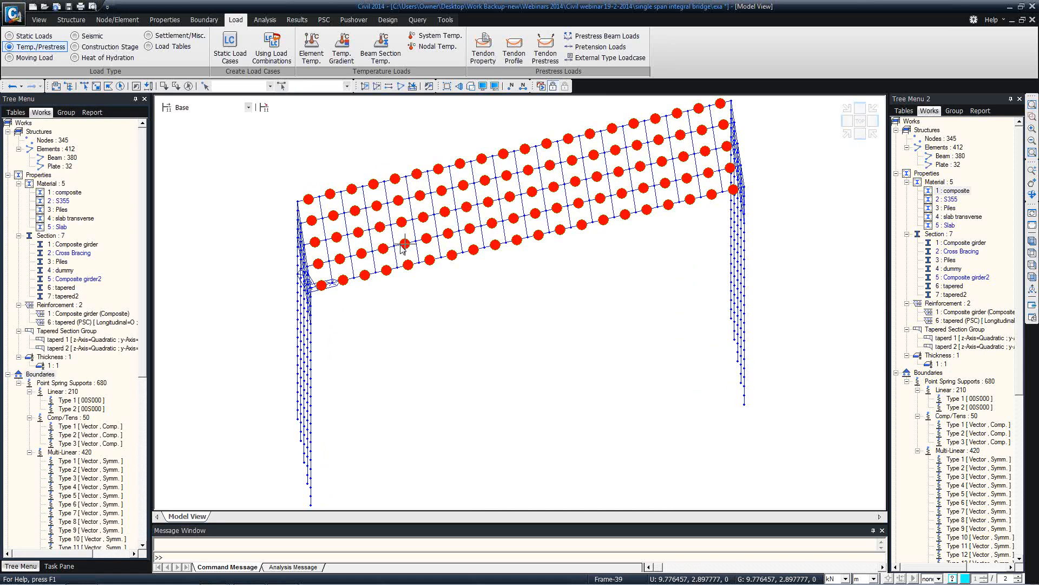
pyautogui.moveTo(402, 247)
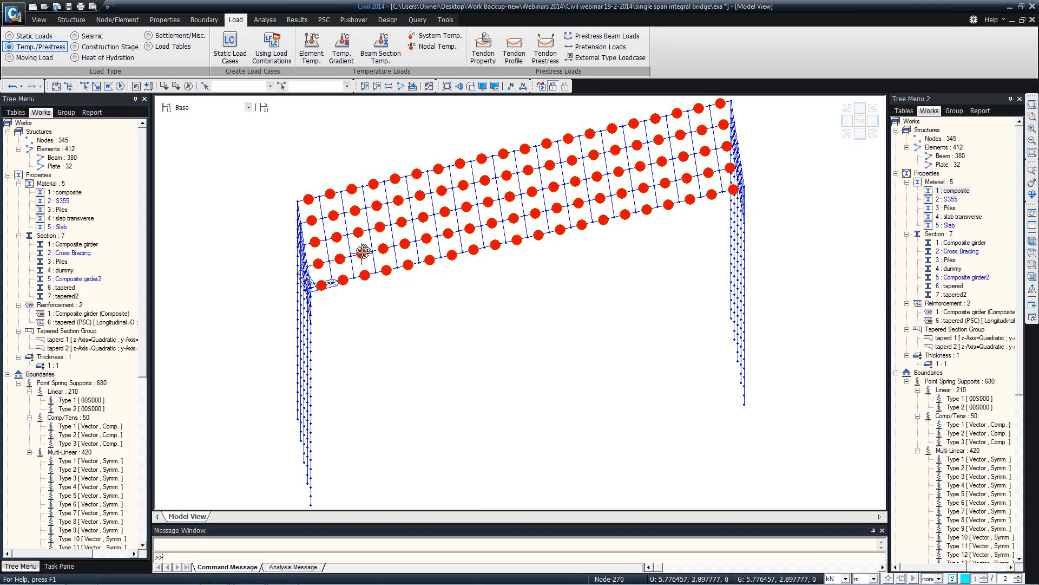
pyautogui.keyDown('ctrl'); pyautogui.moveTo(362, 252); pyautogui.dragTo(393, 237, button='middle'); pyautogui.keyUp('ctrl')
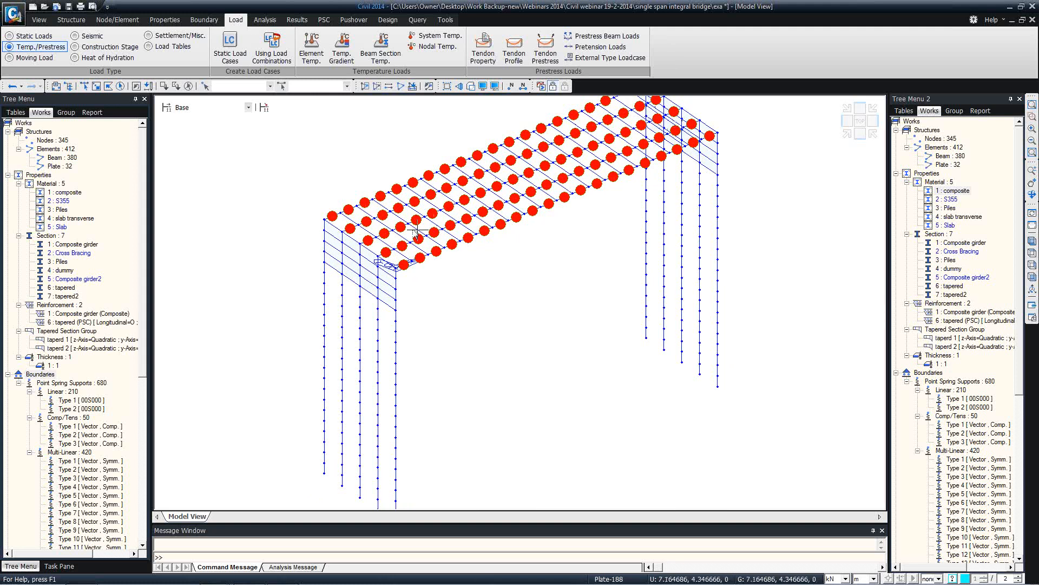
pyautogui.moveTo(416, 232)
pyautogui.moveTo(480, 210)
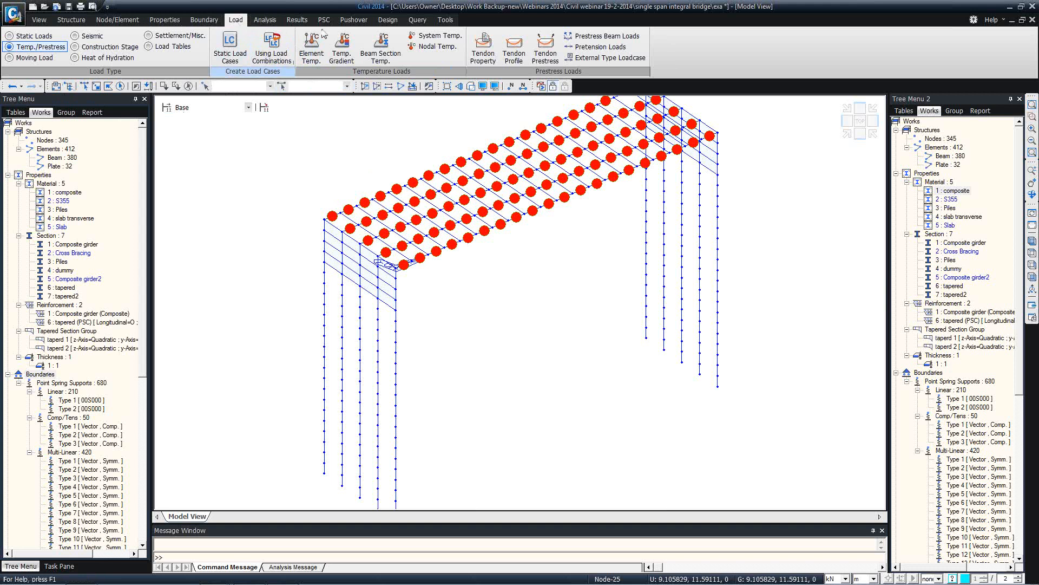
# Define floor load type 'surfacing' carrying -4 kN/m² in the Surfacing load case
pyautogui.click(46, 39)
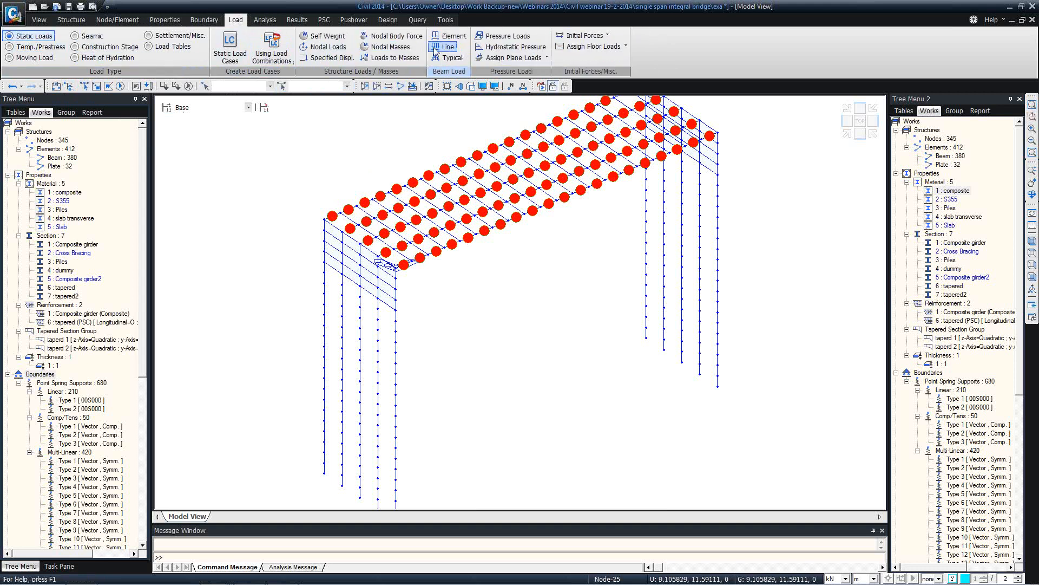
pyautogui.click(625, 47)
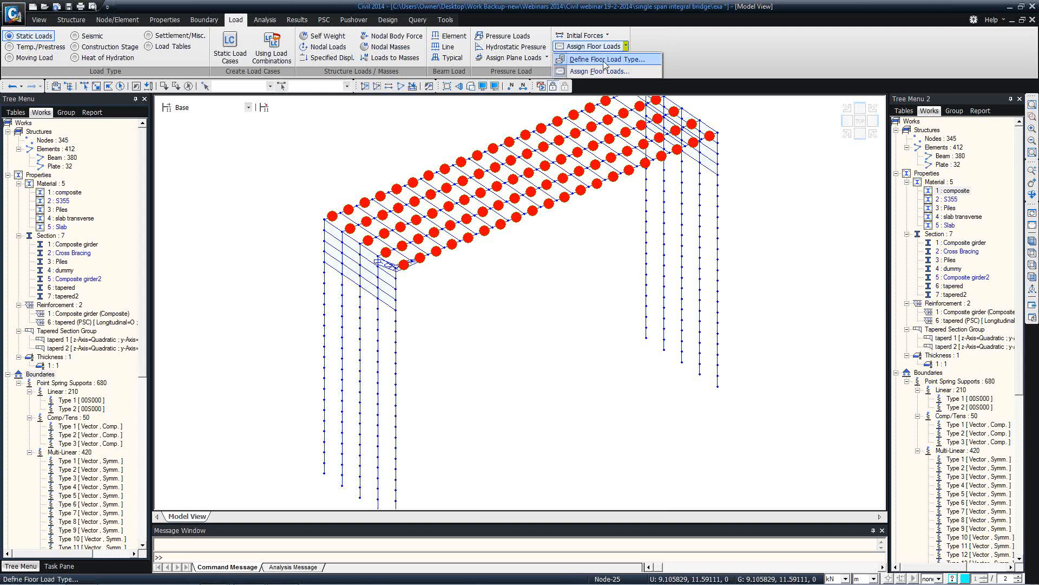
pyautogui.click(604, 60)
pyautogui.click(46, 114)
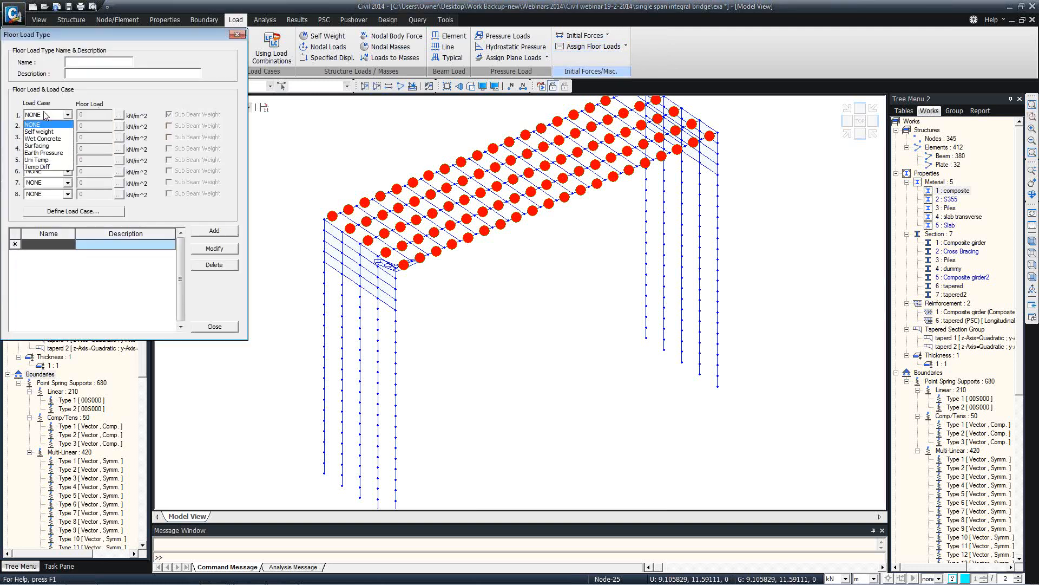
pyautogui.click(37, 145)
pyautogui.click(88, 114)
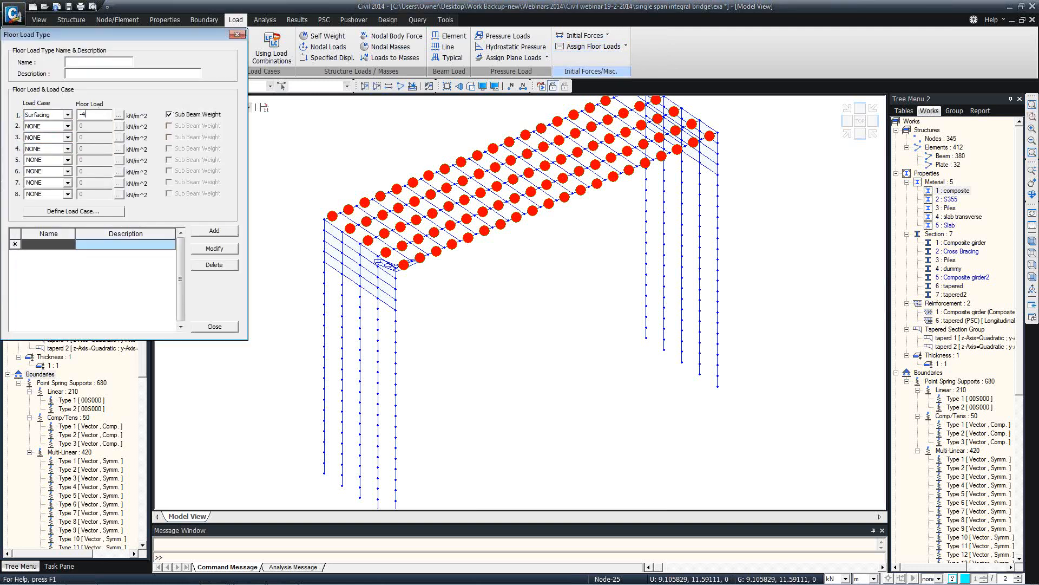
pyautogui.click(78, 62)
pyautogui.click(214, 231)
pyautogui.click(215, 327)
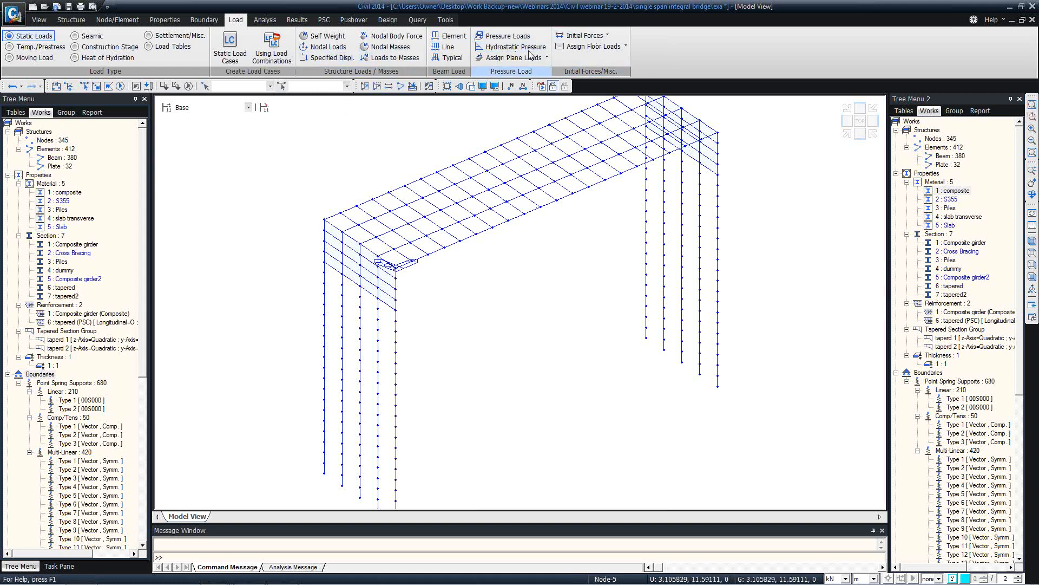
# Assign the surfacing floor load, two-way distributed, over the area bounded by nodes 14, 89, 87, 12
pyautogui.click(594, 47)
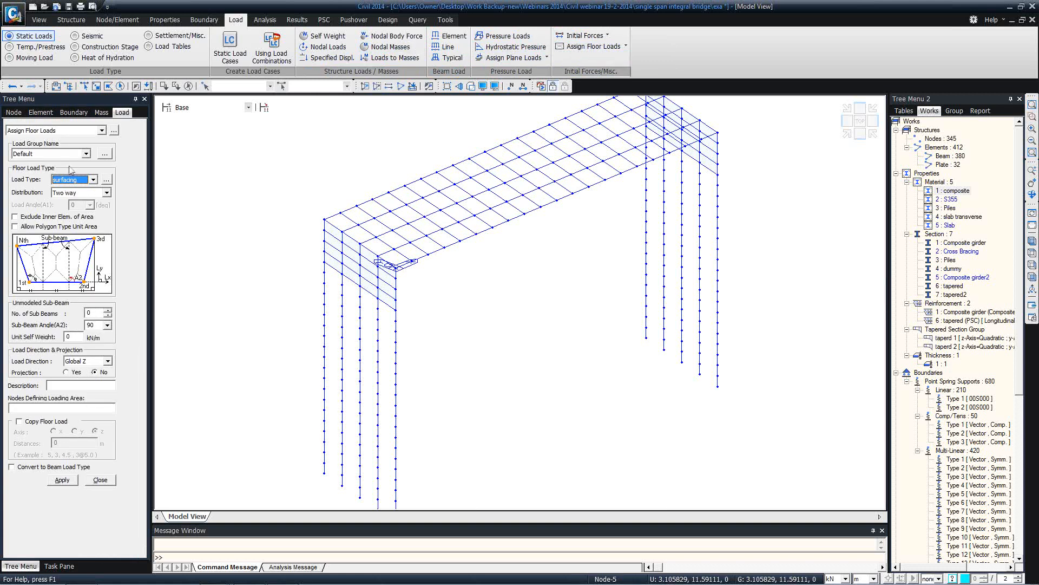
pyautogui.click(84, 86)
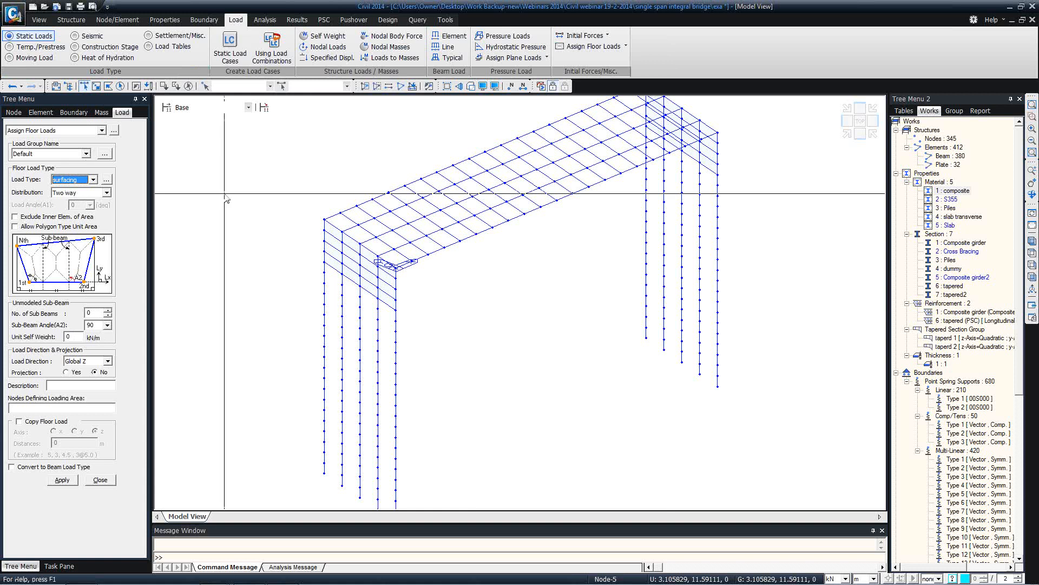
pyautogui.click(107, 192)
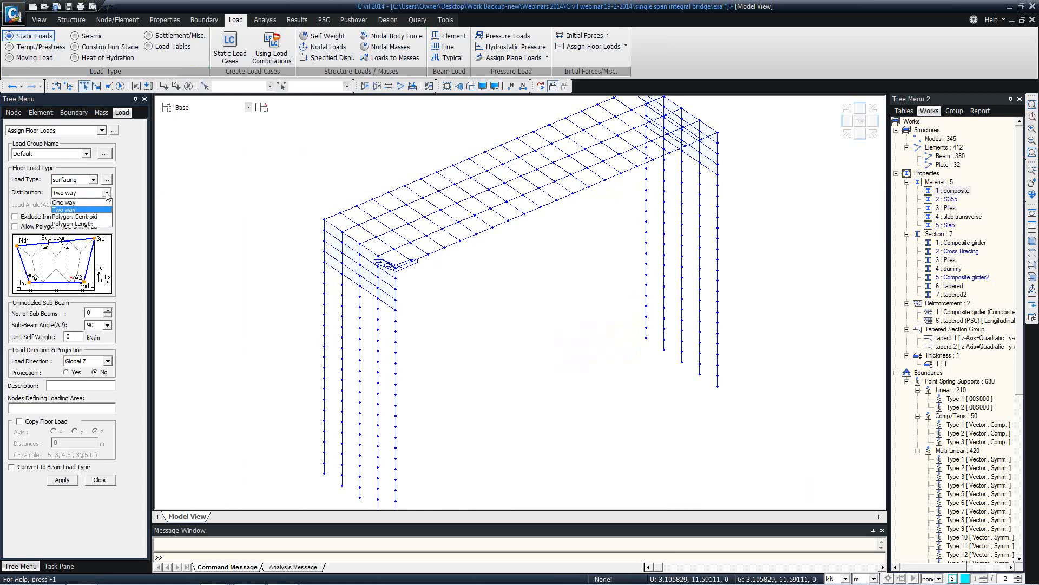
pyautogui.click(107, 194)
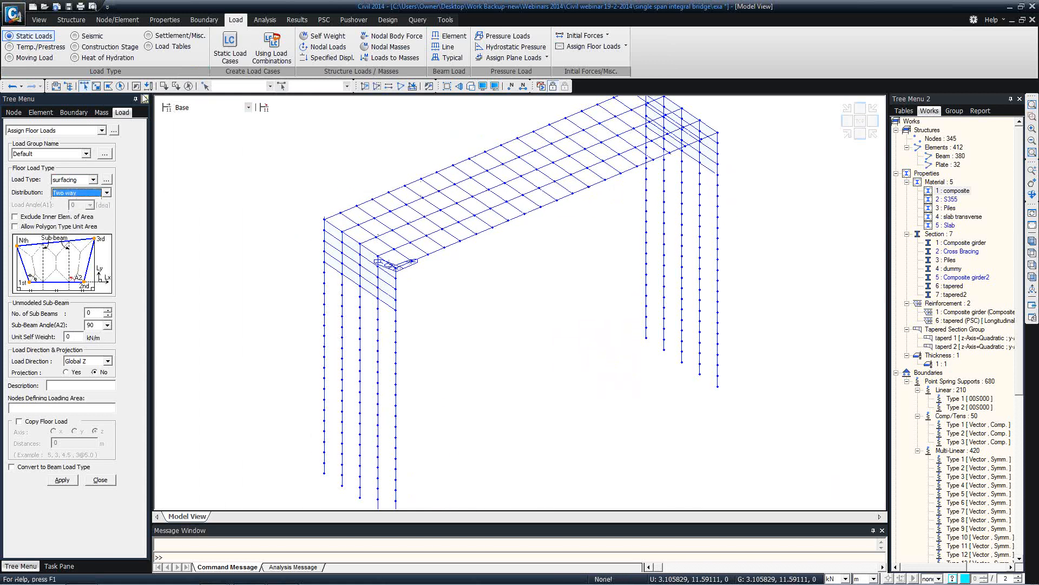
pyautogui.click(44, 405)
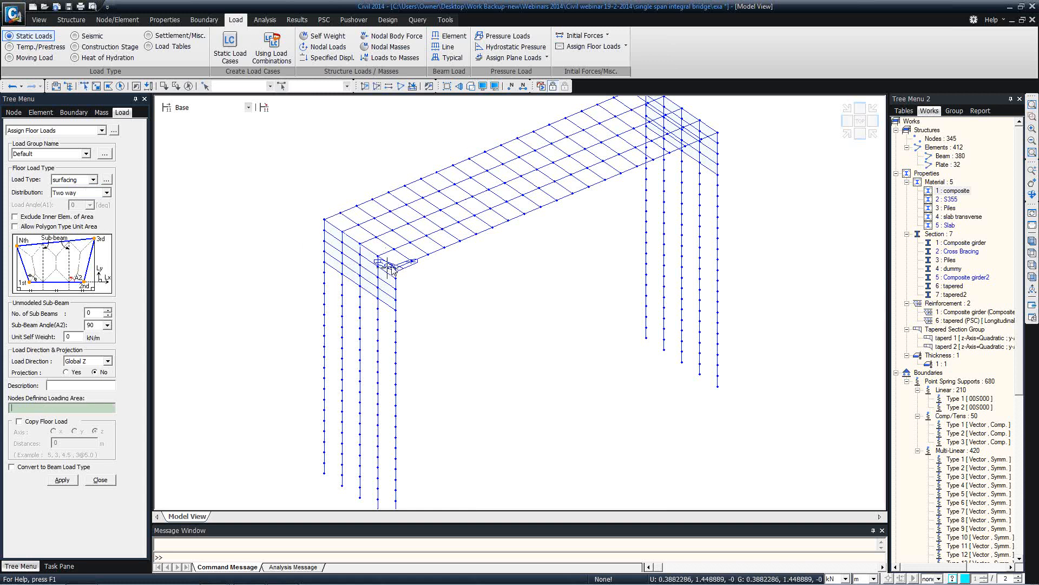
pyautogui.click(360, 224)
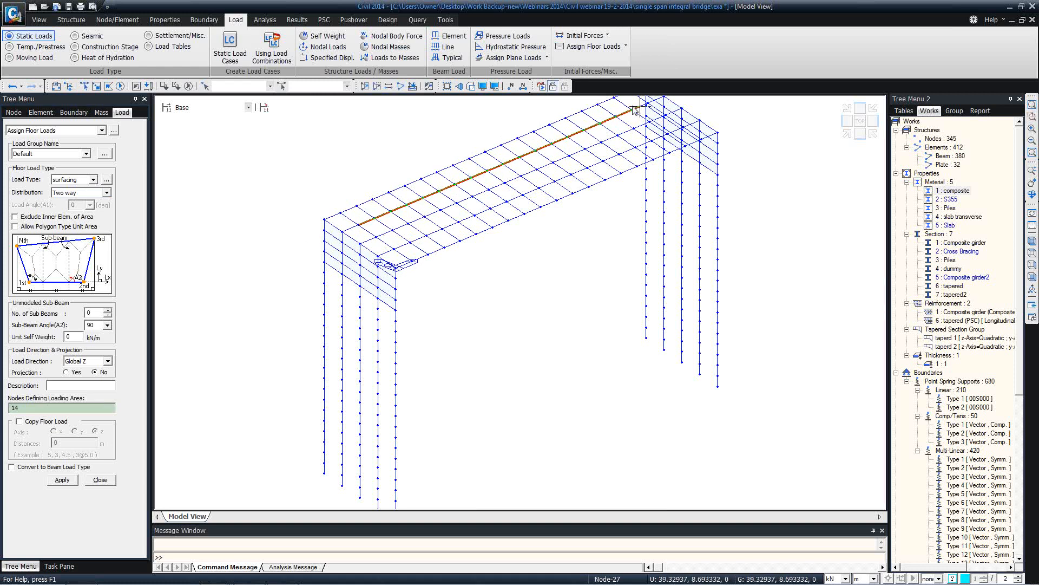
pyautogui.click(601, 124)
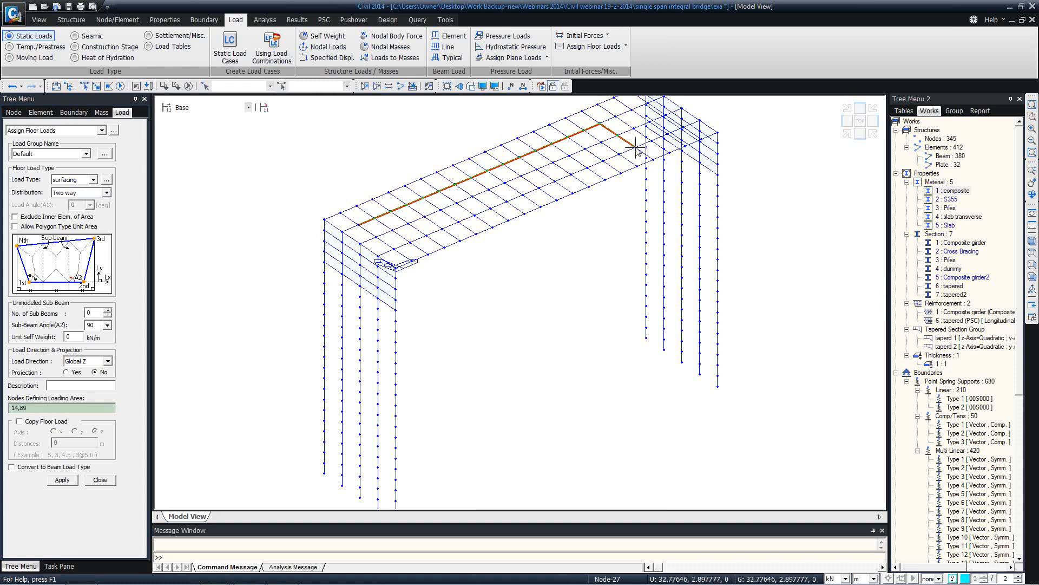
pyautogui.click(635, 147)
pyautogui.click(394, 250)
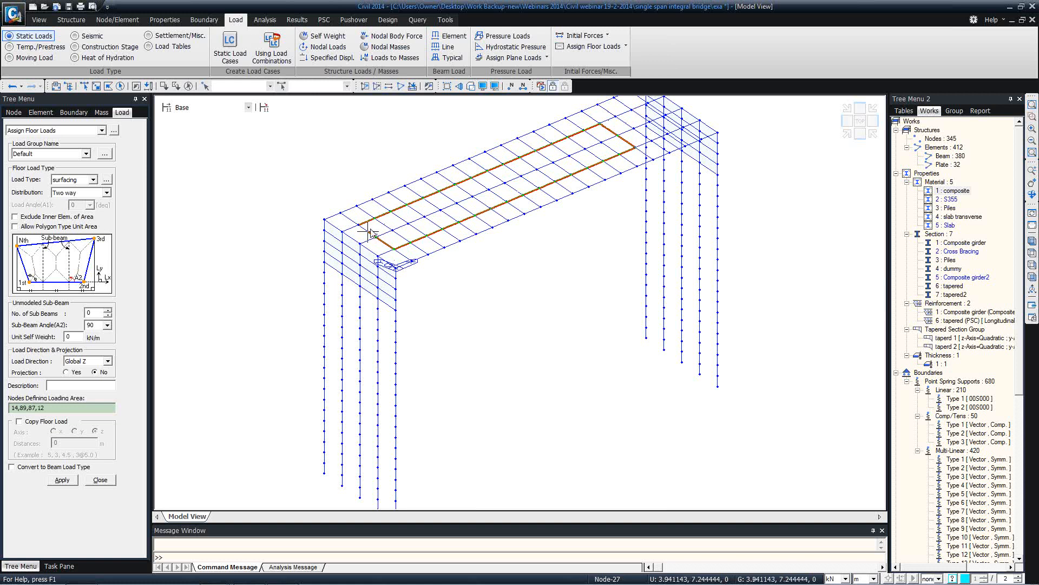
pyautogui.click(359, 223)
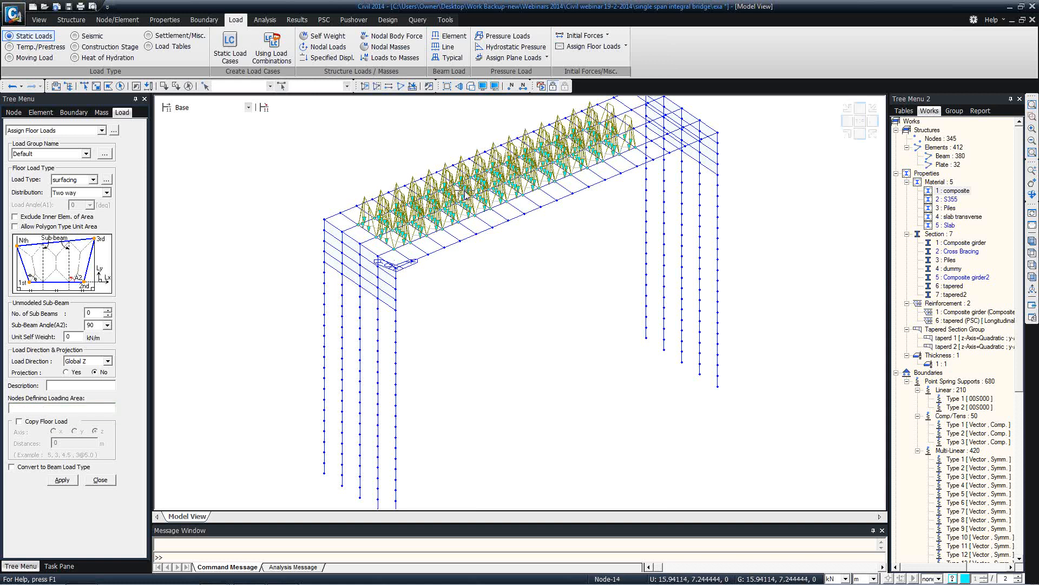
# Check the floor load in plan and 3-D views, then close the floor load setup
pyautogui.click(1033, 252)
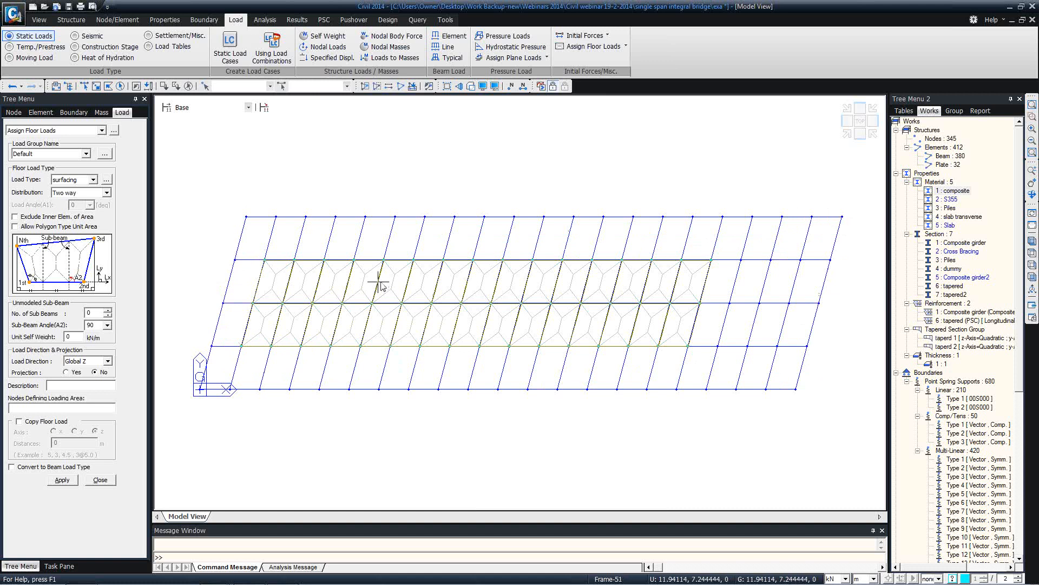
pyautogui.moveTo(381, 287)
pyautogui.keyDown('ctrl'); pyautogui.moveTo(318, 284); pyautogui.dragTo(365, 229, button='middle'); pyautogui.keyUp('ctrl')
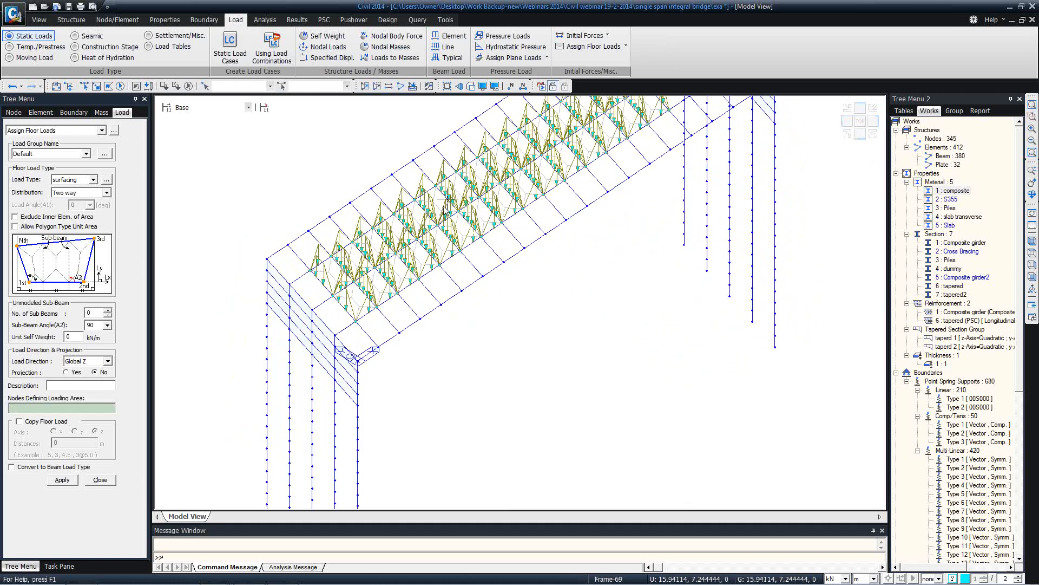
pyautogui.moveTo(445, 202)
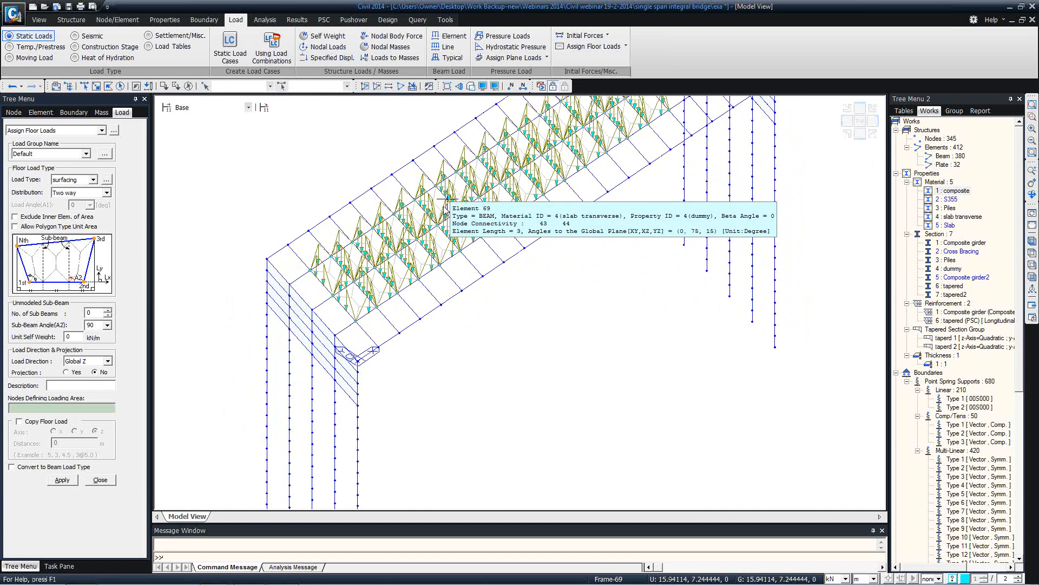
pyautogui.click(103, 480)
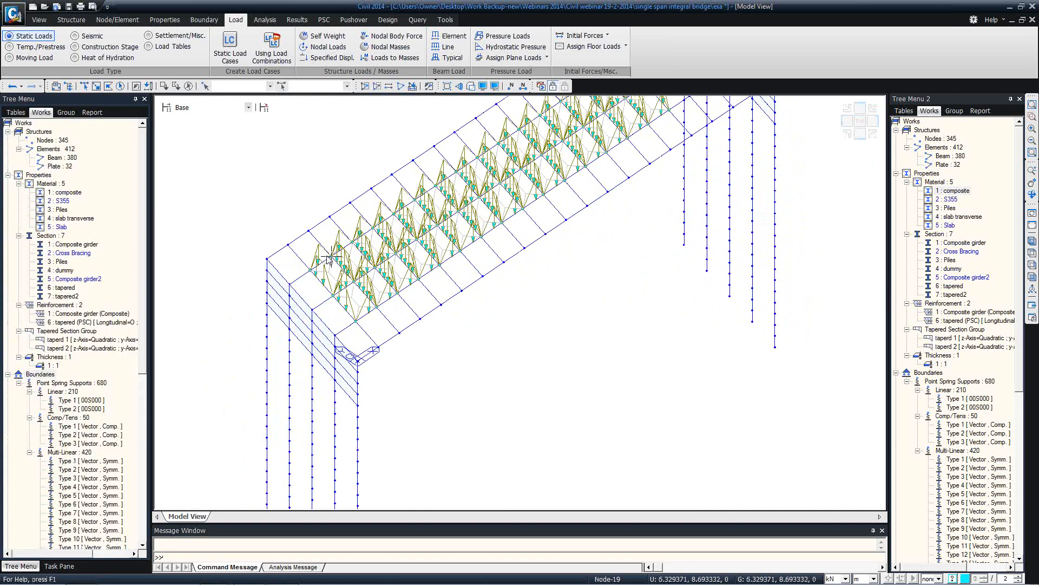
pyautogui.moveTo(328, 259)
pyautogui.moveTo(535, 205); pyautogui.dragTo(539, 249, button='middle')
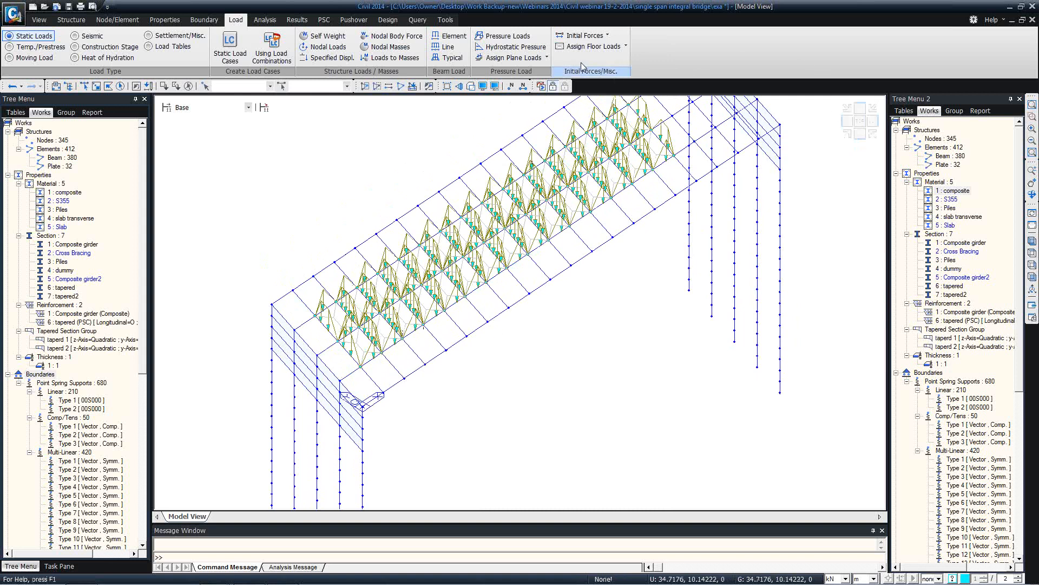
pyautogui.click(548, 58)
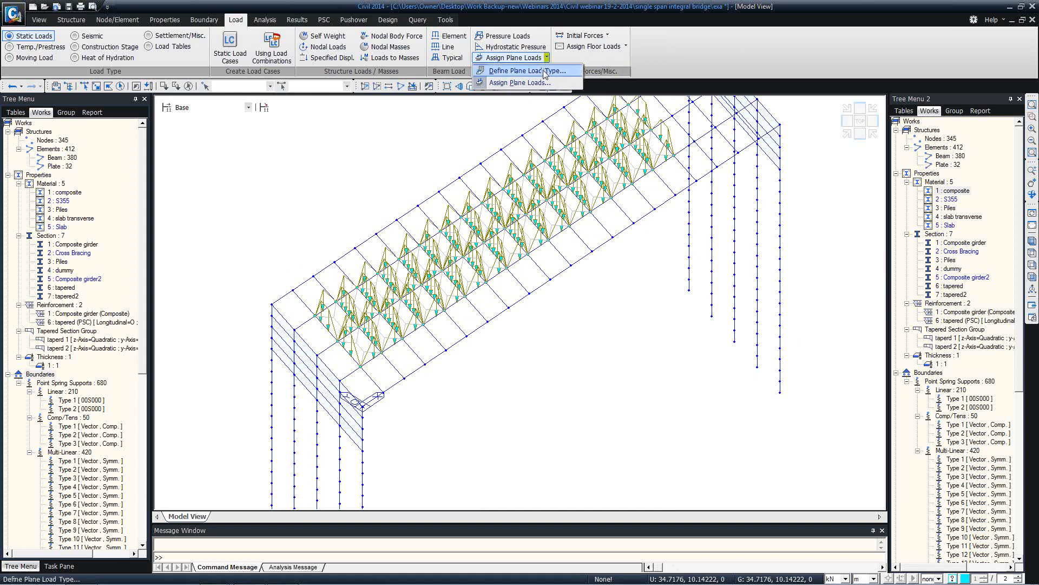
pyautogui.click(411, 123)
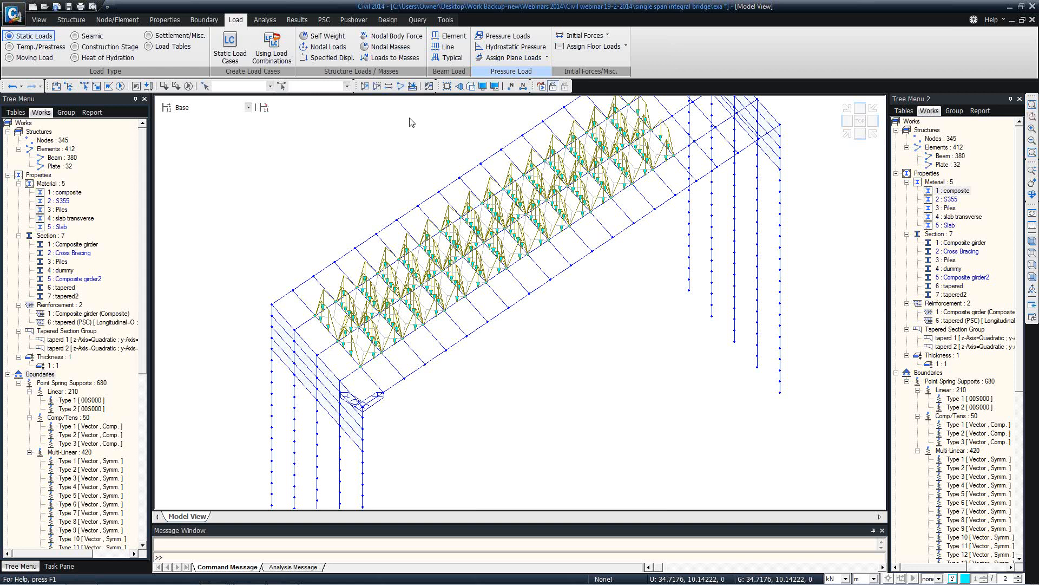
pyautogui.moveTo(505, 187); pyautogui.dragTo(301, 254, button='middle')
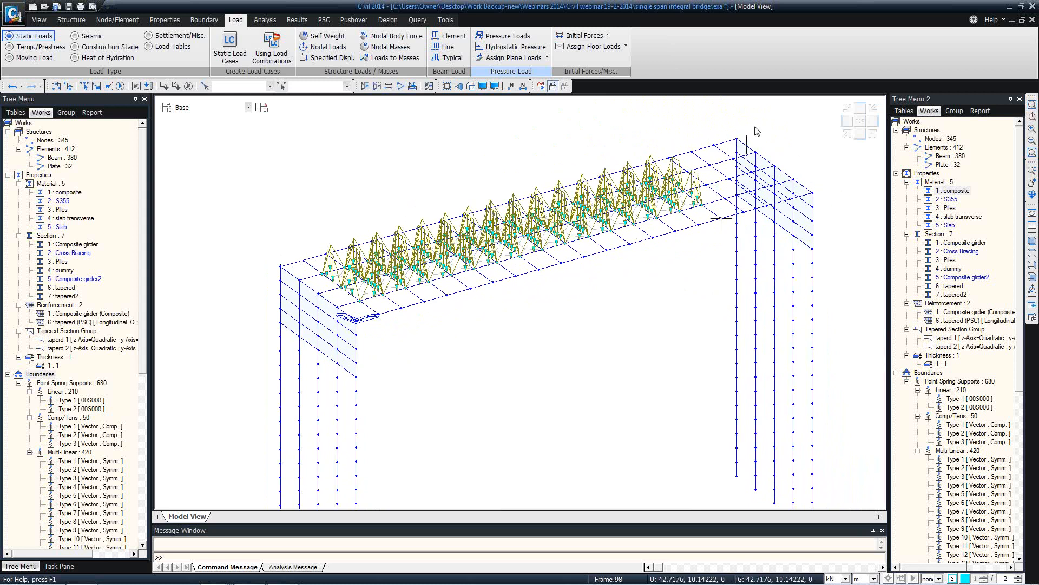
pyautogui.moveTo(742, 130)
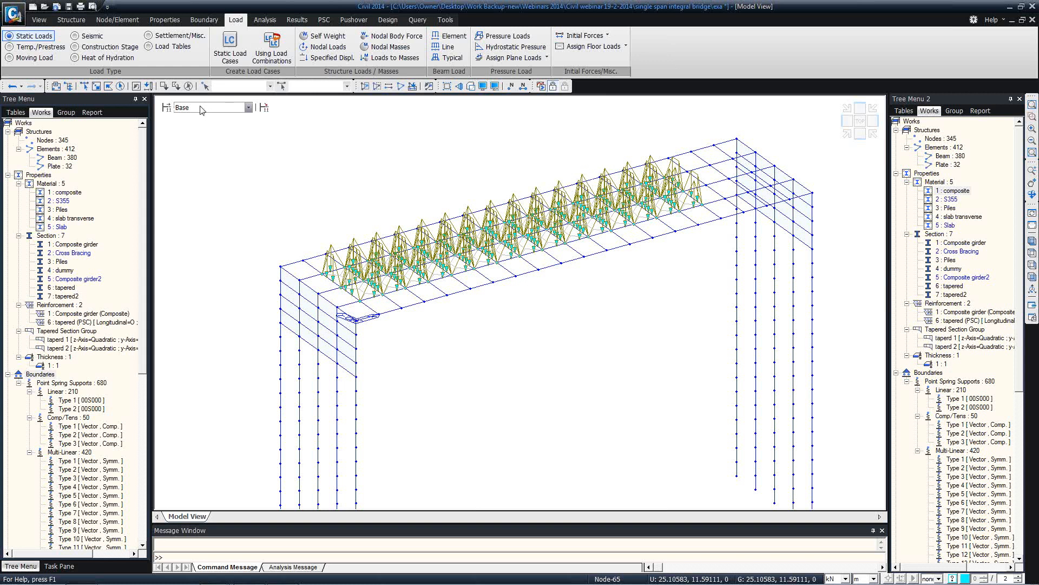
# Start a new 28-day construction stage activating the Substructure element group
pyautogui.click(165, 109)
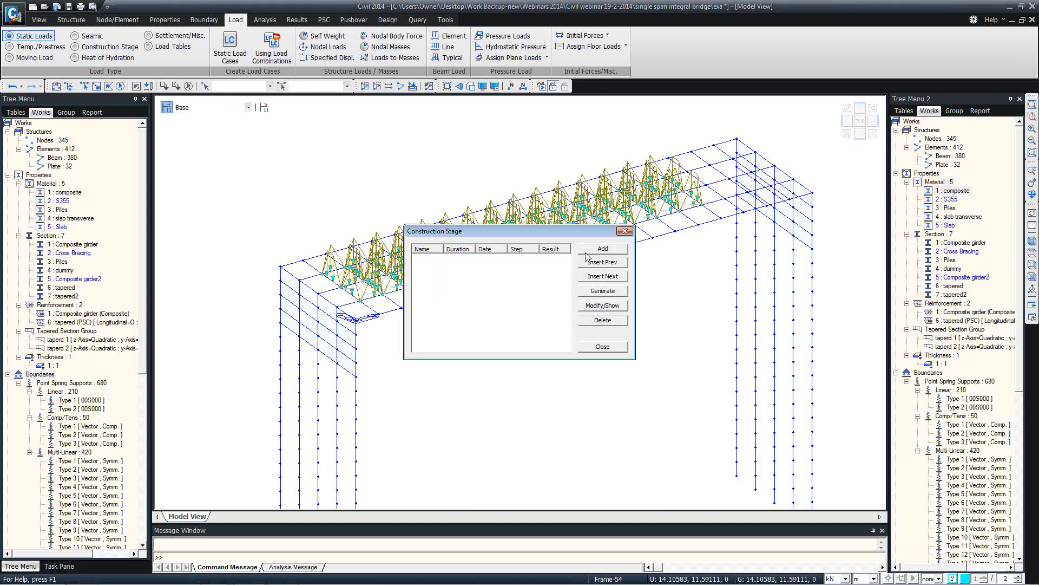
pyautogui.click(589, 252)
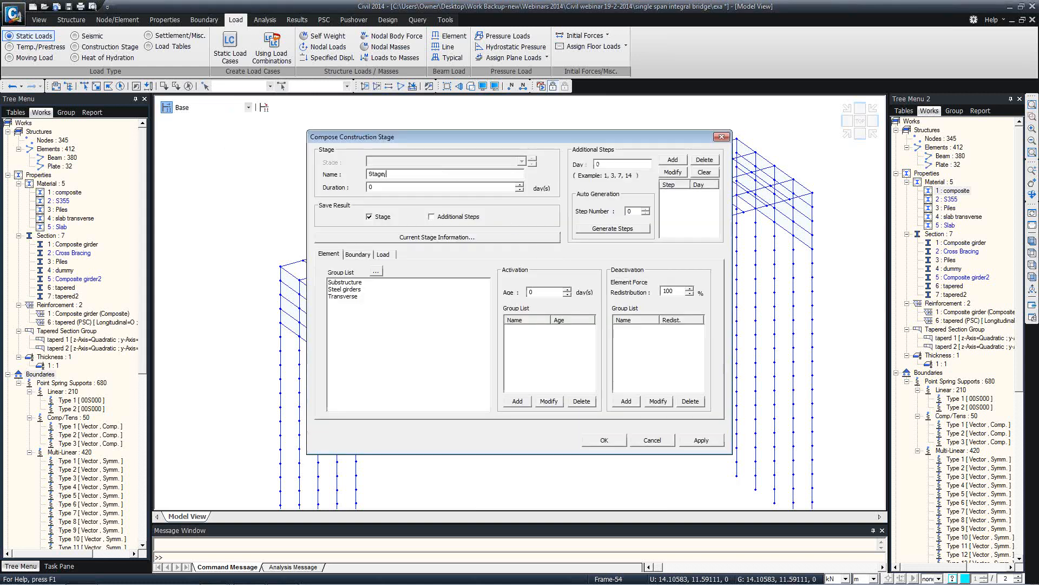
pyautogui.click(353, 283)
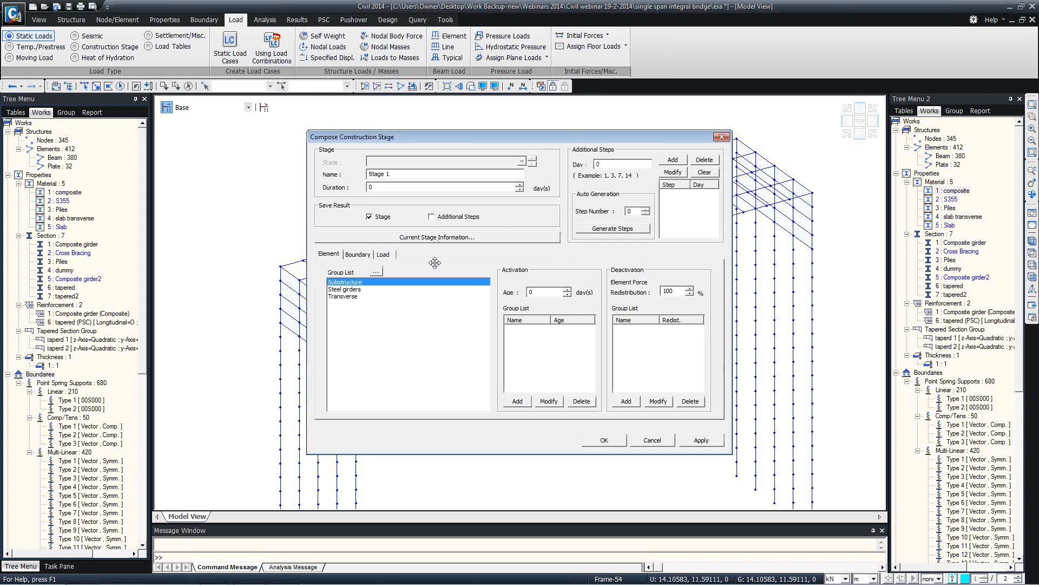
pyautogui.moveTo(383, 188); pyautogui.dragTo(368, 186)
pyautogui.write('28')
pyautogui.click(517, 400)
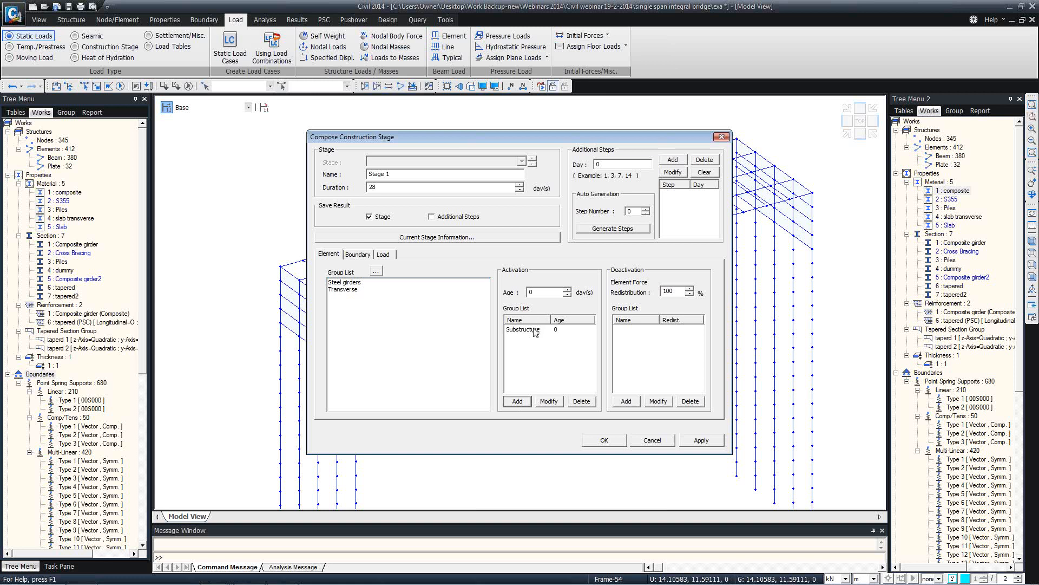
pyautogui.click(537, 330)
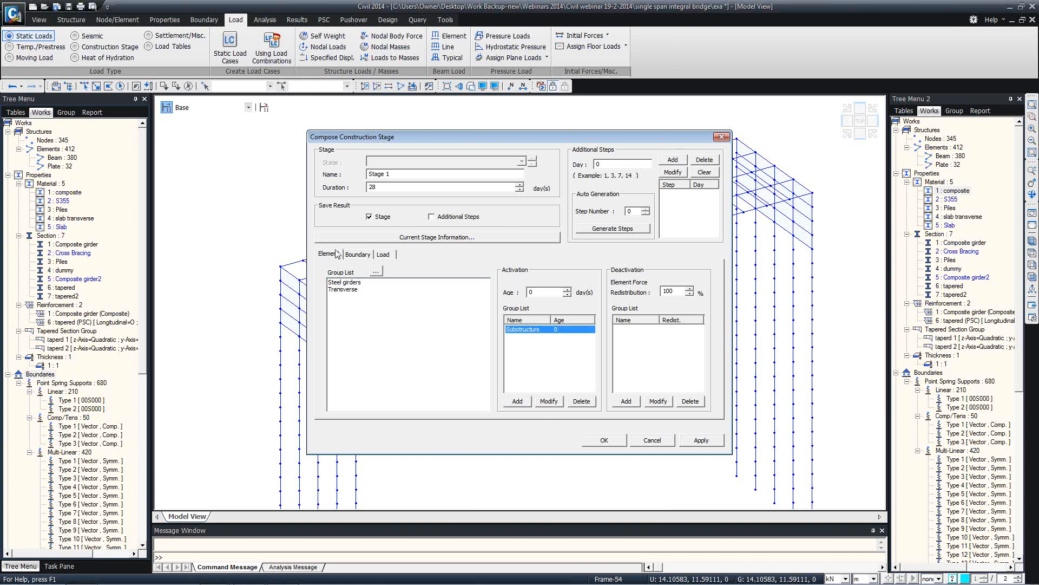
# Activate Soil Springs (deformed) plus Self weight and Earth Pressure loads, then save Stage 1
pyautogui.click(353, 256)
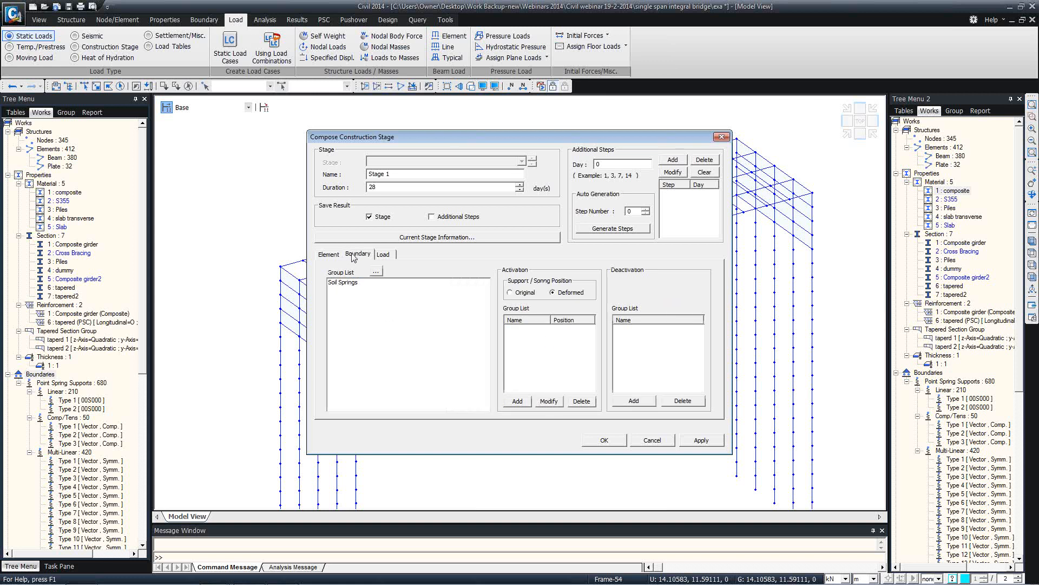
pyautogui.click(349, 283)
pyautogui.click(518, 401)
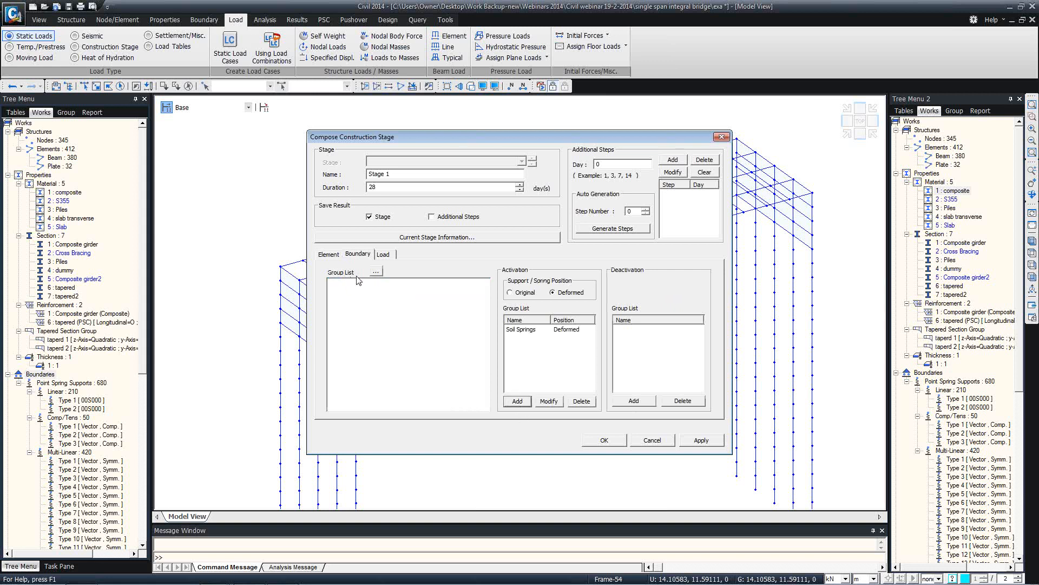
pyautogui.click(383, 254)
pyautogui.click(345, 297)
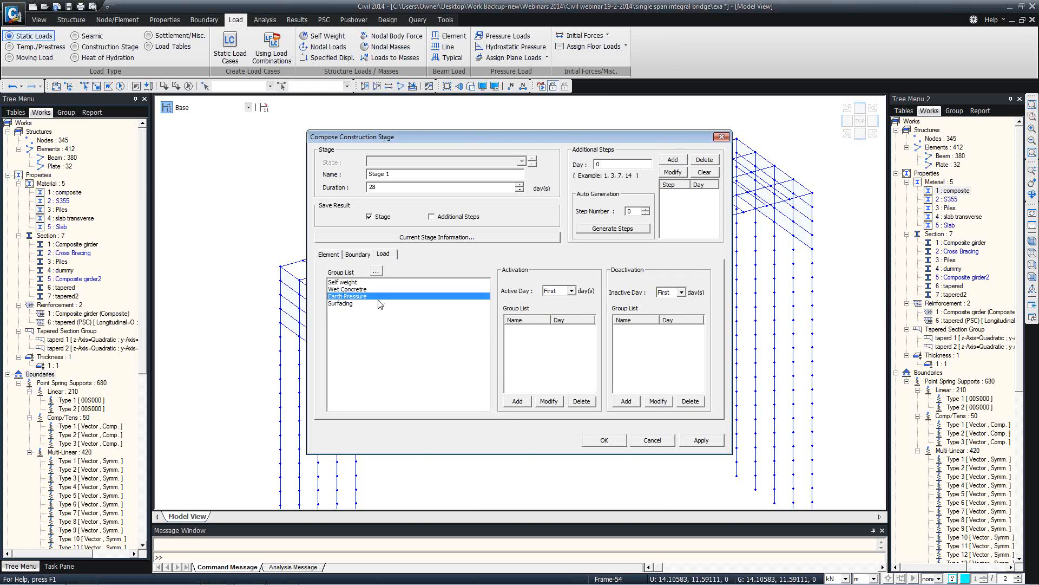
pyautogui.keyDown('ctrl'); pyautogui.click(347, 283); pyautogui.keyUp('ctrl')
pyautogui.click(518, 401)
pyautogui.click(702, 440)
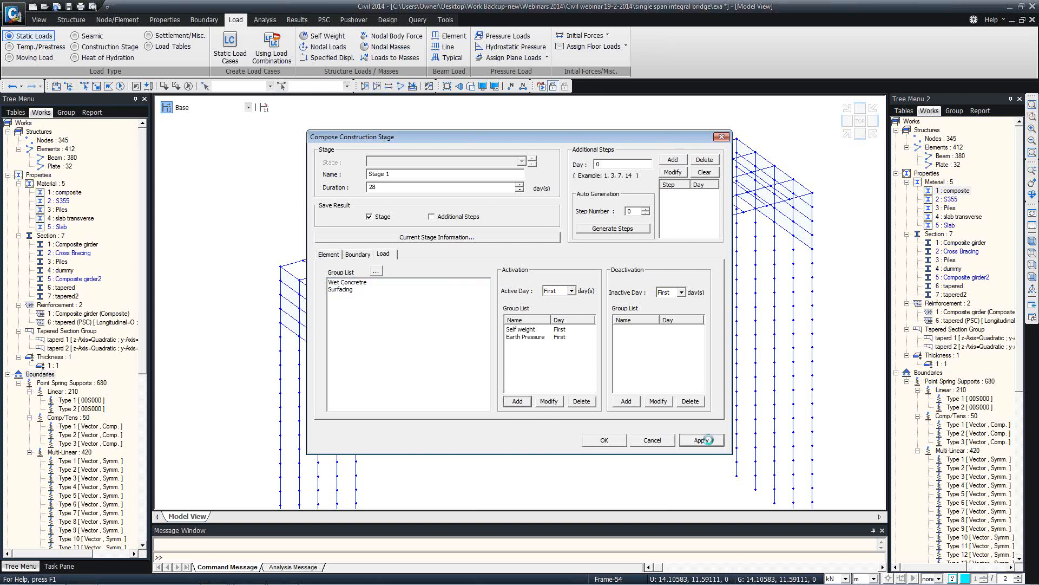
pyautogui.click(394, 177)
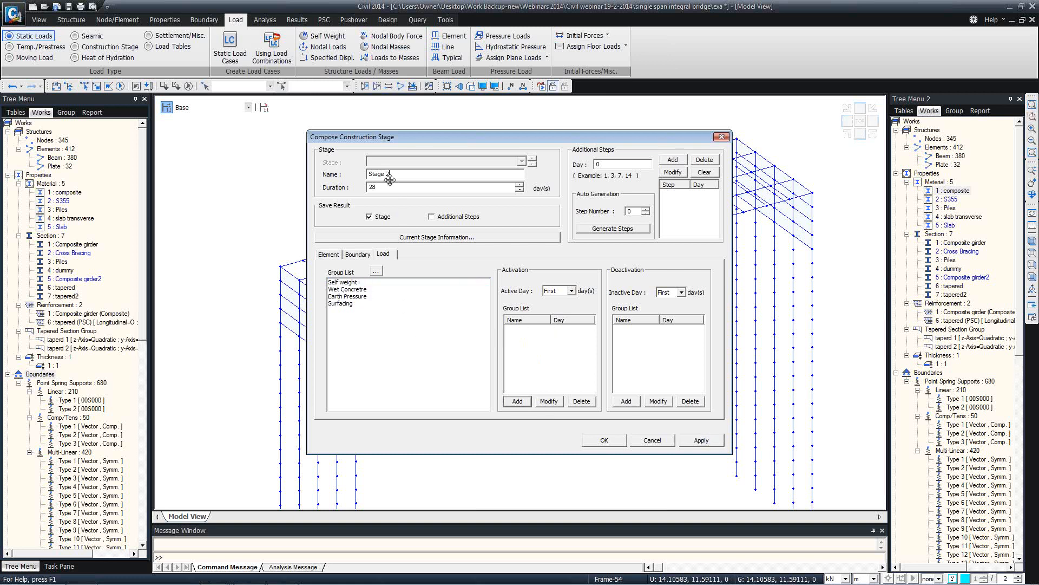
# Name the stage 2 with a 7-day duration and activate the Steel girders element group
pyautogui.write('2')
pyautogui.doubleClick(369, 187)
pyautogui.write('7')
pyautogui.click(329, 254)
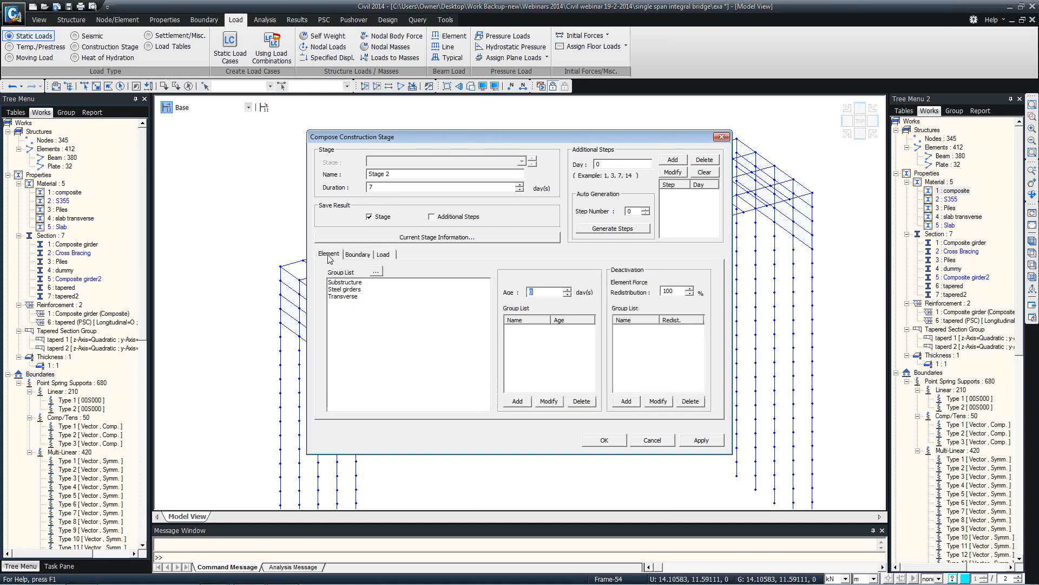
pyautogui.click(355, 290)
pyautogui.click(518, 401)
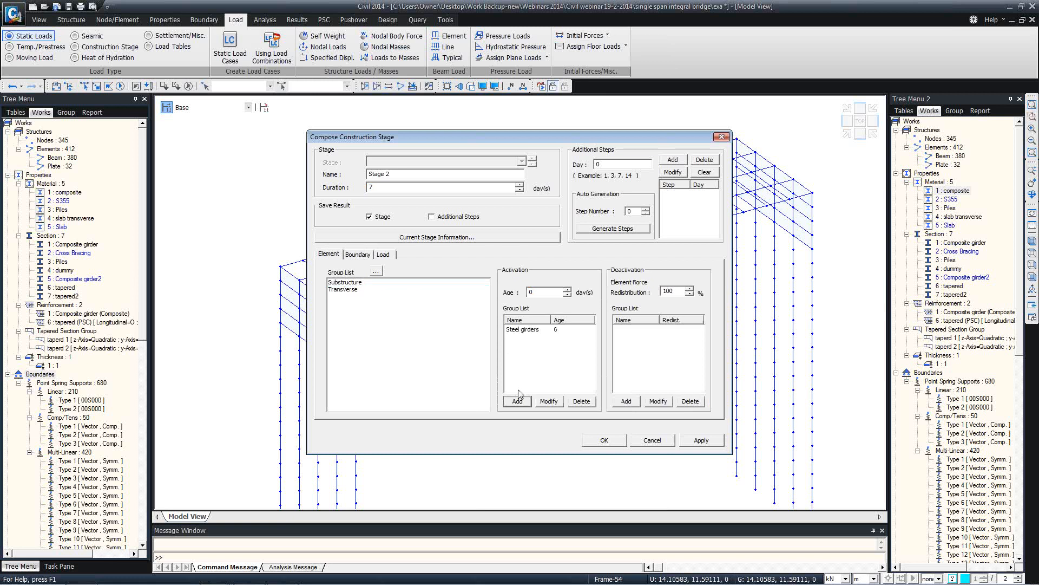
pyautogui.click(570, 331)
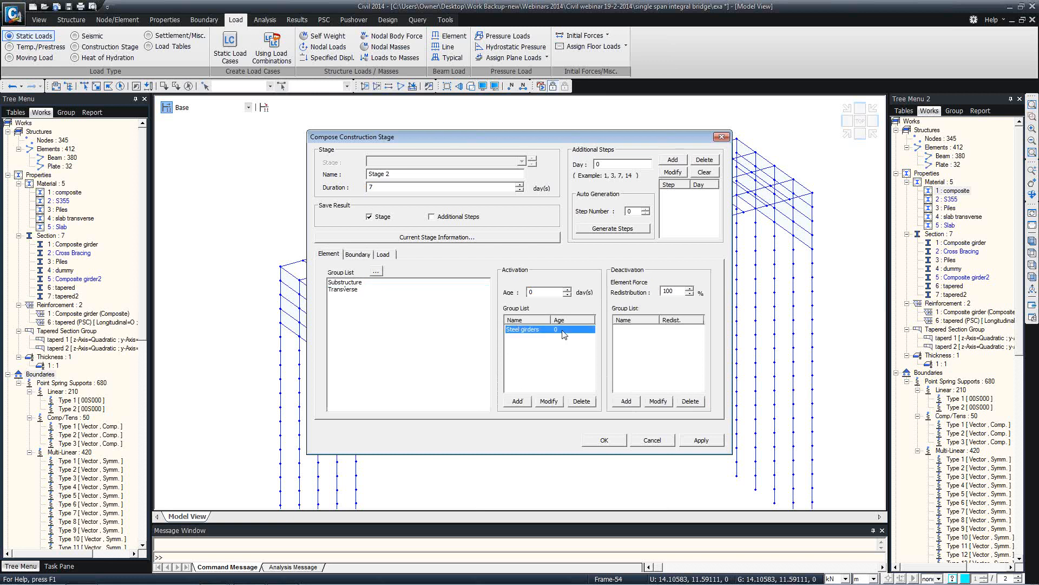
# Add an additional step at day 3 and activate the Wet Concrete load group on day 3
pyautogui.click(382, 254)
pyautogui.click(359, 289)
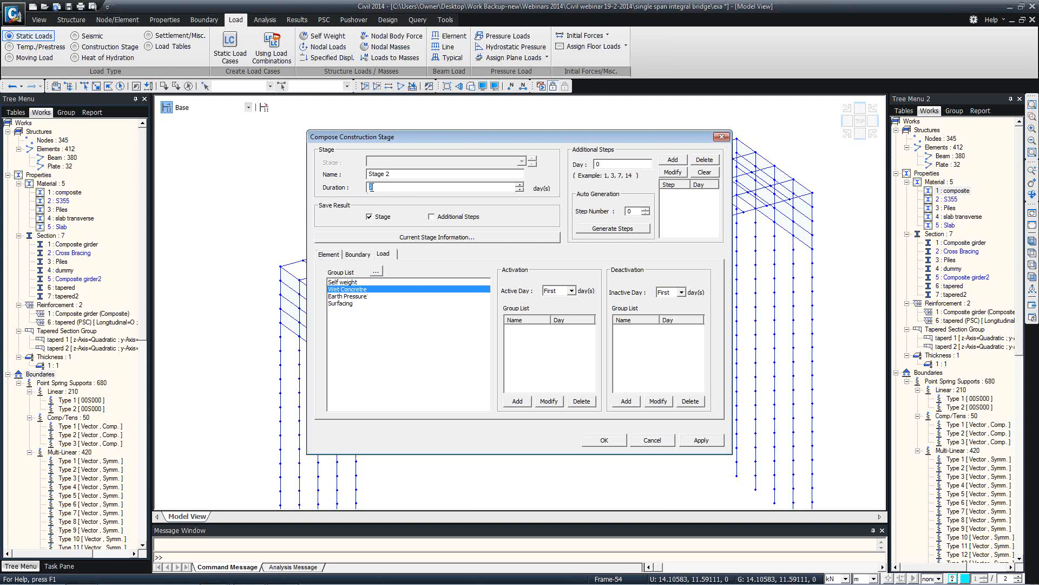
pyautogui.click(610, 164)
pyautogui.write('3')
pyautogui.click(672, 159)
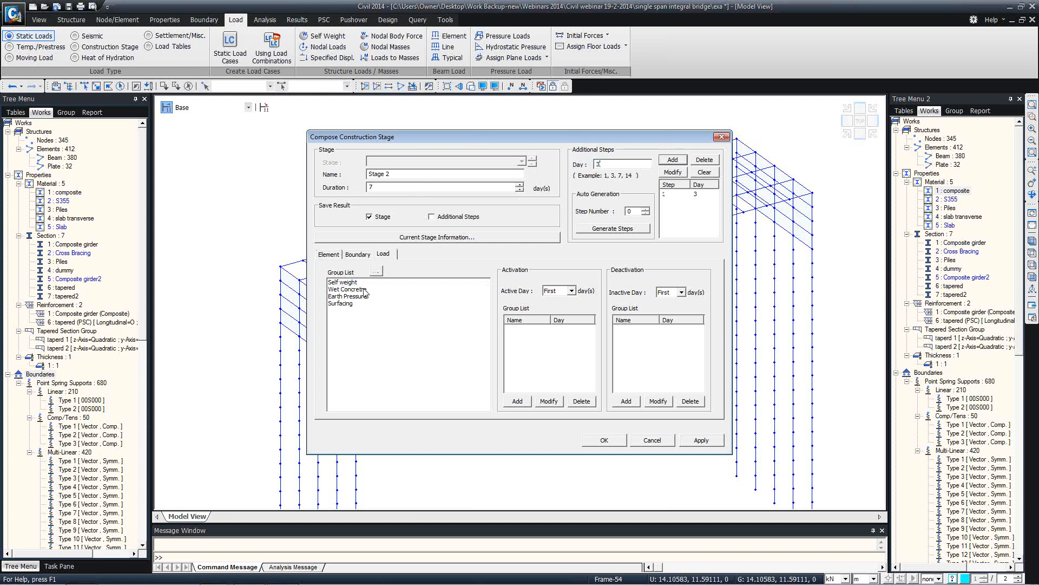
pyautogui.click(559, 290)
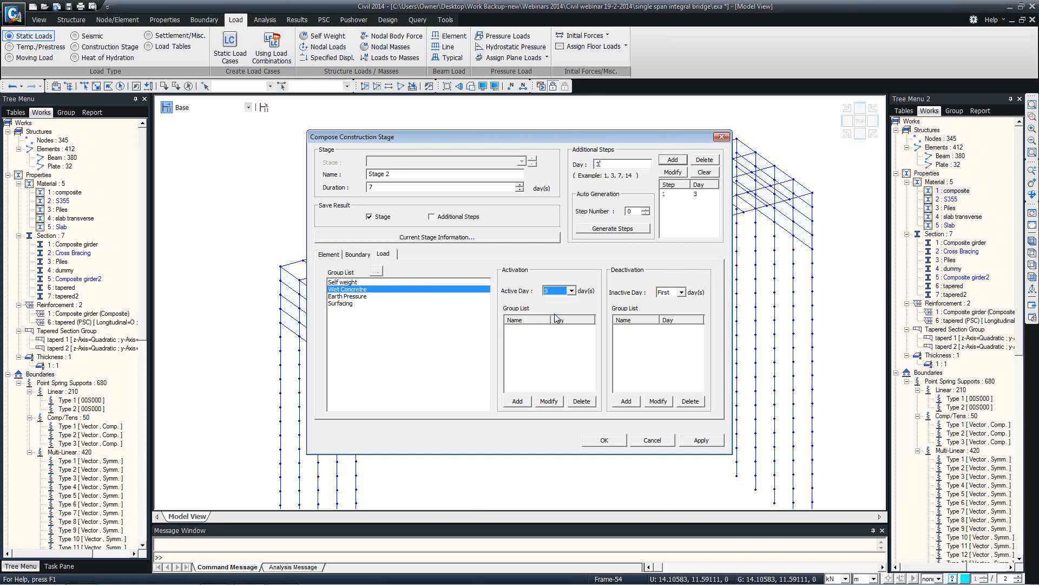
pyautogui.click(518, 401)
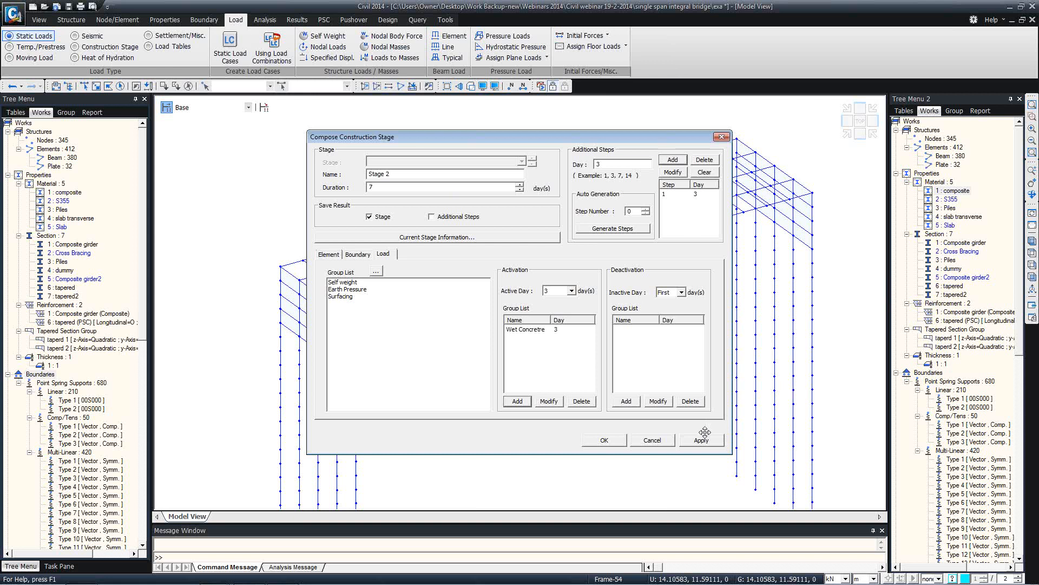
# Apply Stage 2, which activates Wet Concrete on day 3, and clear the stage form
pyautogui.click(701, 444)
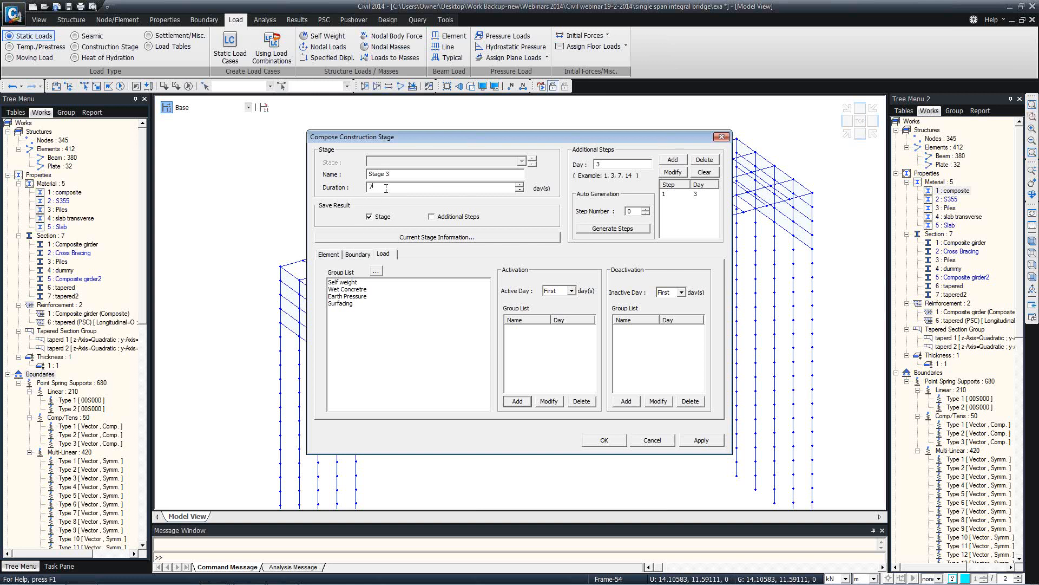
# Give Stage 3 a 10000-day duration and activate the Transverse element group and Surfacing load
pyautogui.moveTo(385, 187); pyautogui.dragTo(349, 188)
pyautogui.write('10000')
pyautogui.click(331, 252)
pyautogui.click(346, 296)
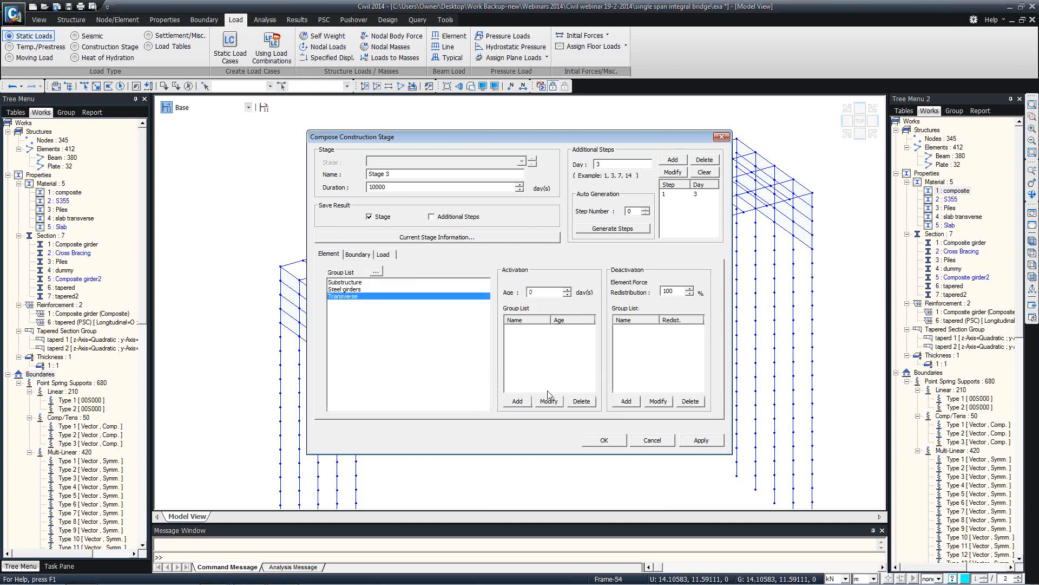
pyautogui.click(517, 401)
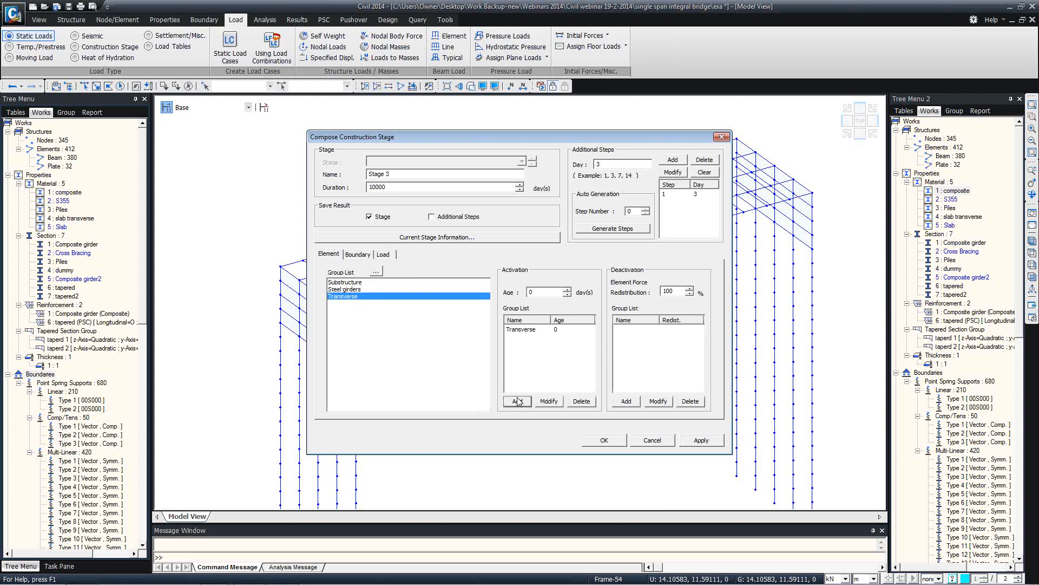
pyautogui.click(370, 255)
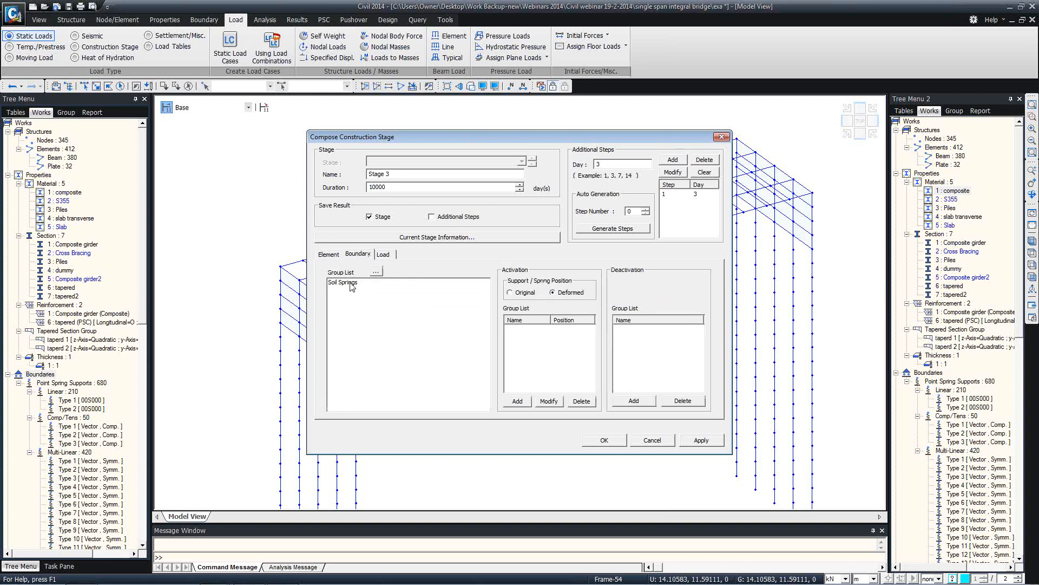
pyautogui.click(381, 255)
pyautogui.click(347, 304)
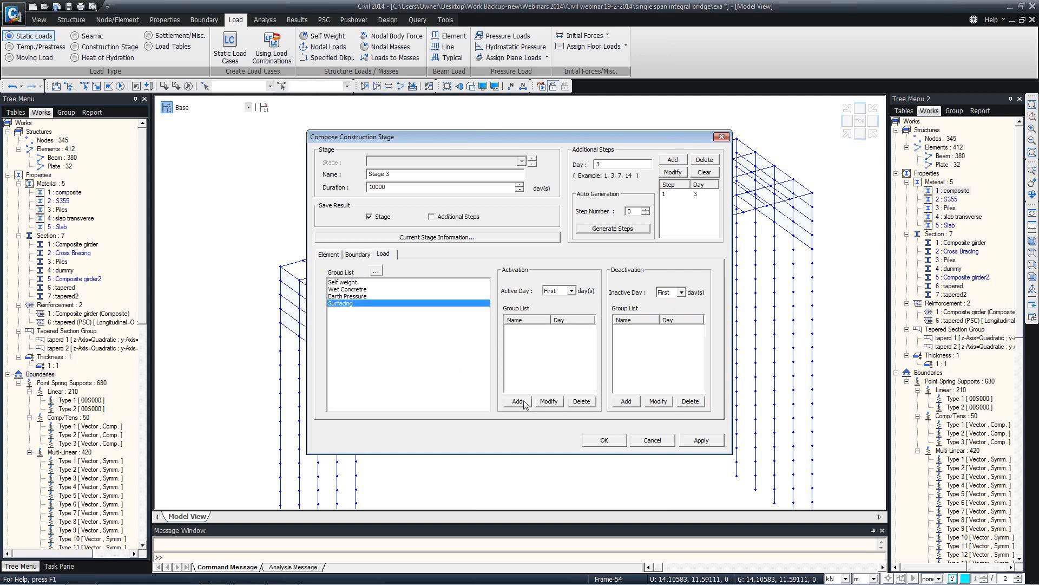
pyautogui.click(520, 402)
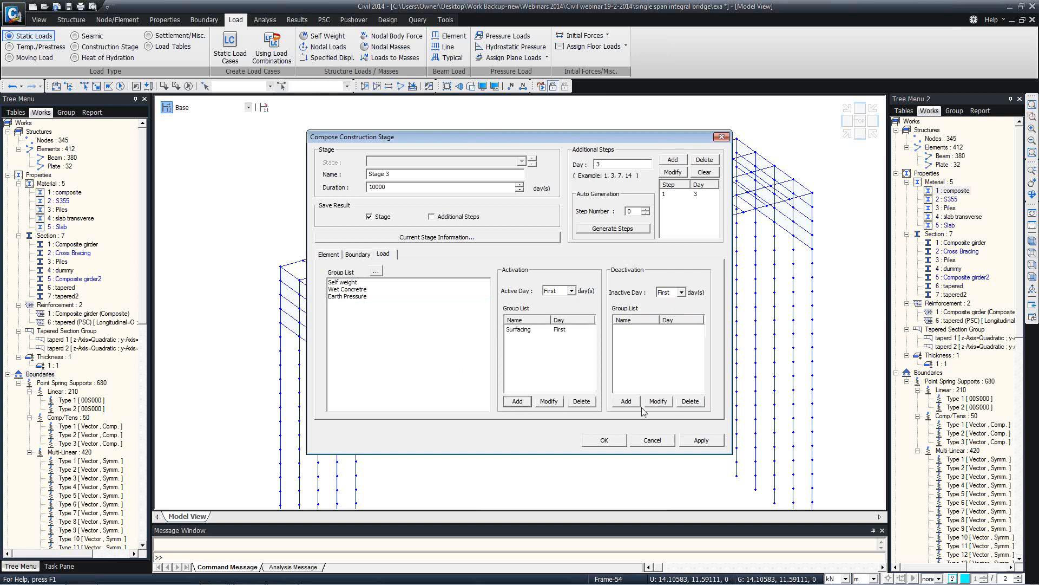
# Add a step at day 28, activate Surfacing on day 28, and save Stage 3
pyautogui.click(563, 329)
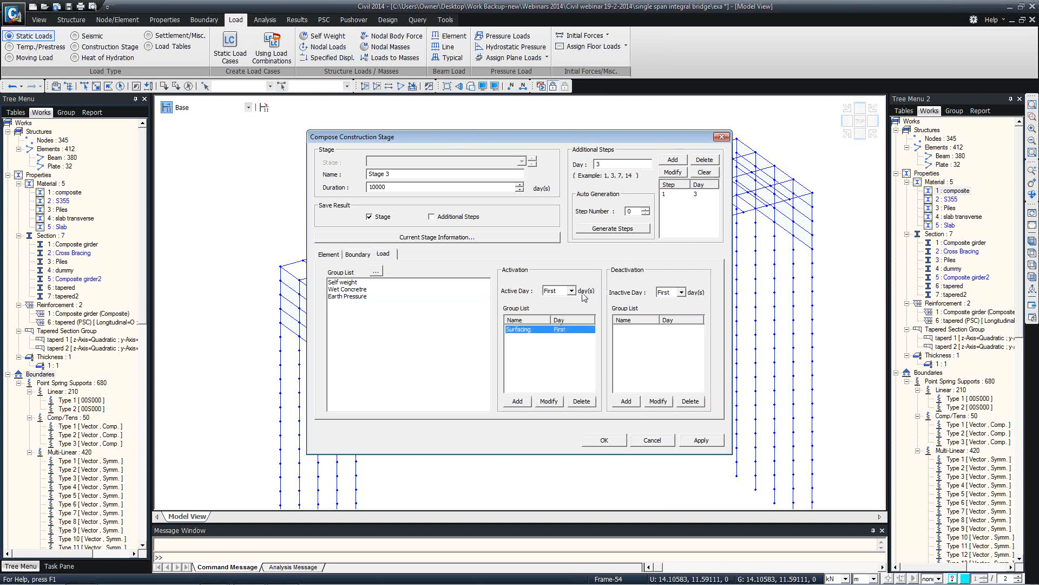
pyautogui.moveTo(611, 164); pyautogui.dragTo(586, 163)
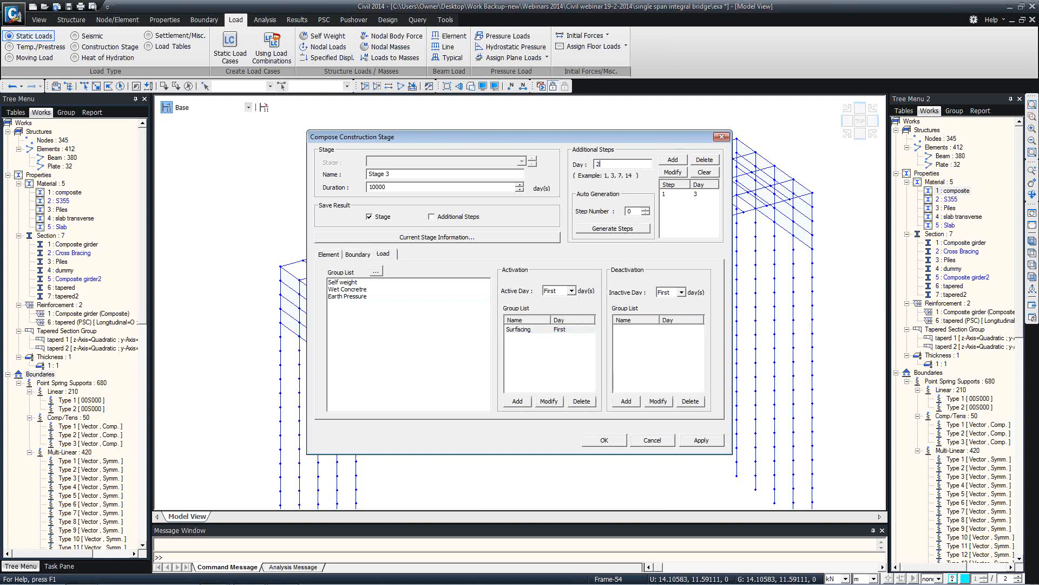
pyautogui.click(673, 159)
pyautogui.click(561, 330)
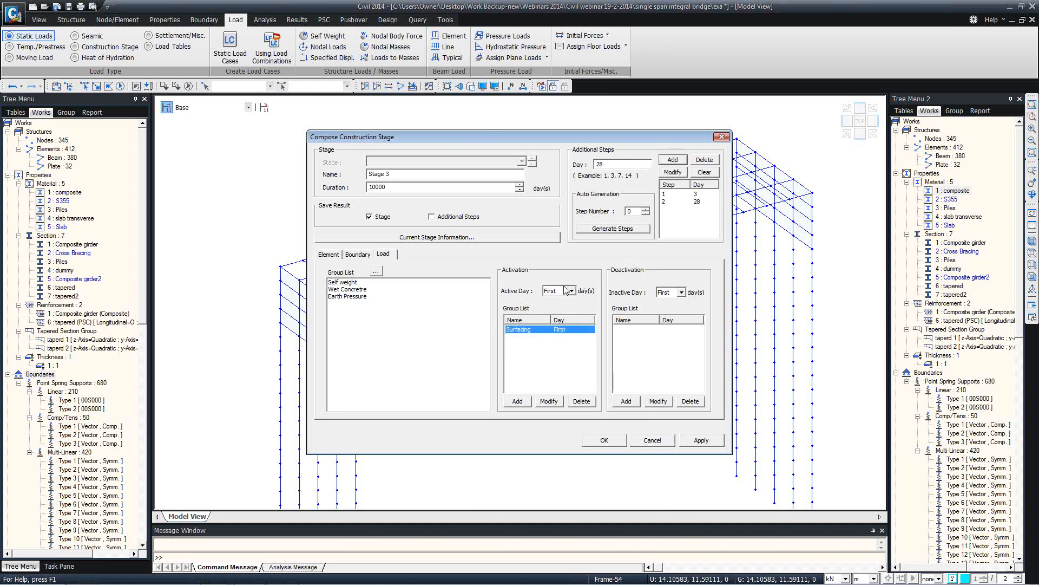
pyautogui.click(572, 291)
pyautogui.click(554, 314)
pyautogui.click(518, 401)
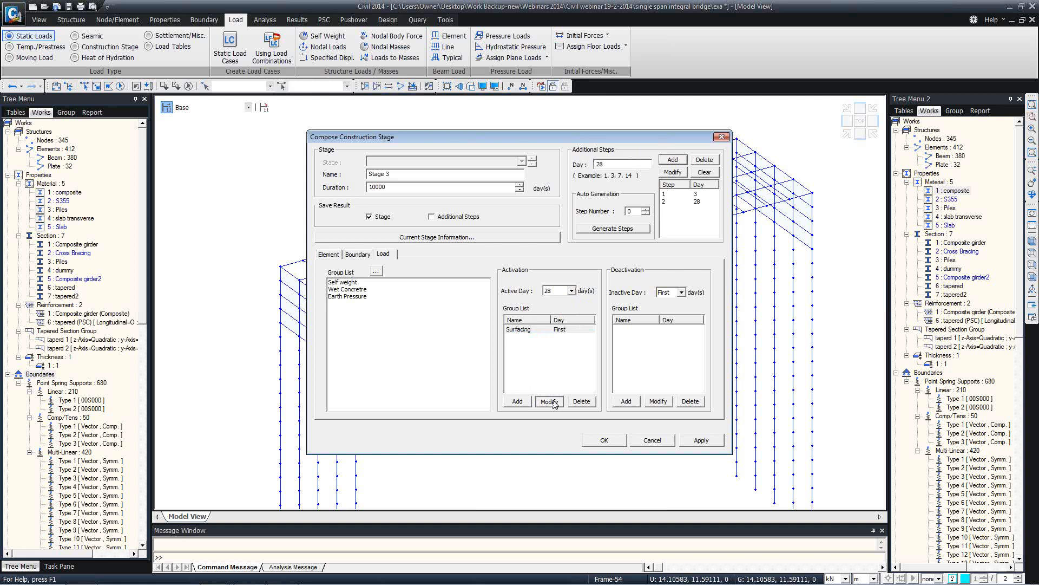
pyautogui.click(605, 440)
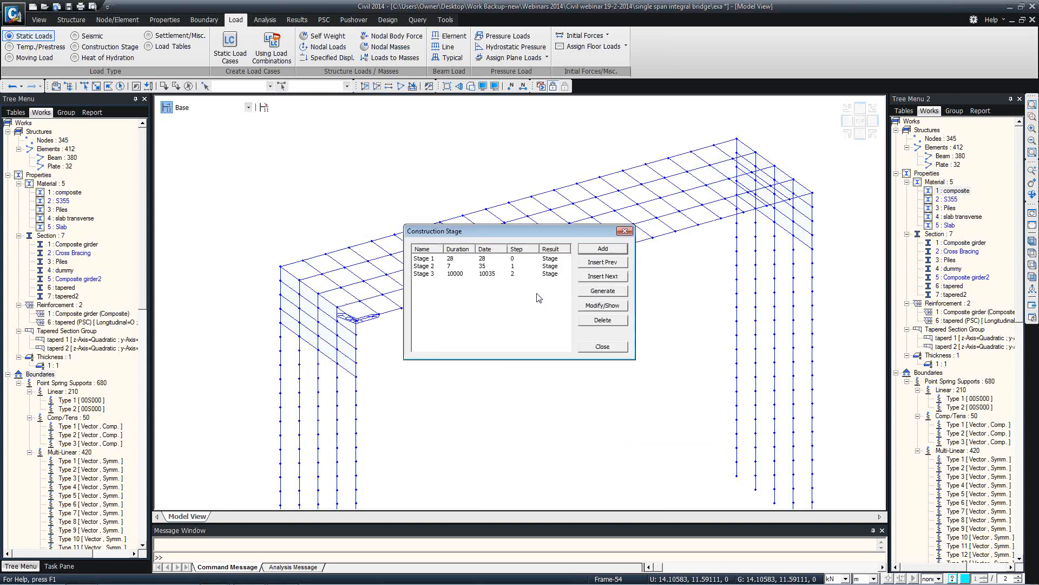
# Close the stage list and preview a composite section for section 1 Composite girder, then cancel
pyautogui.click(603, 347)
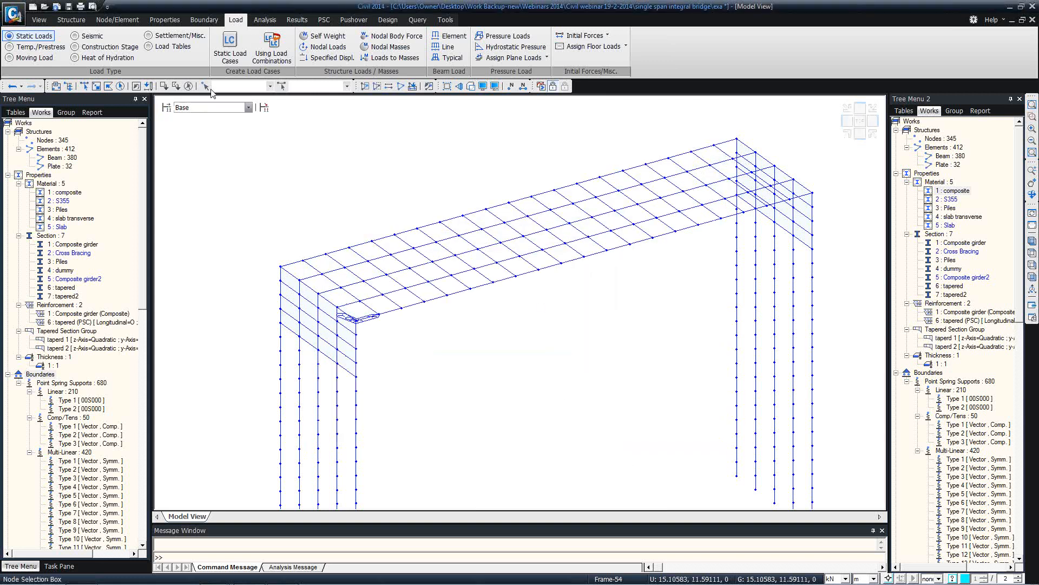
pyautogui.click(263, 108)
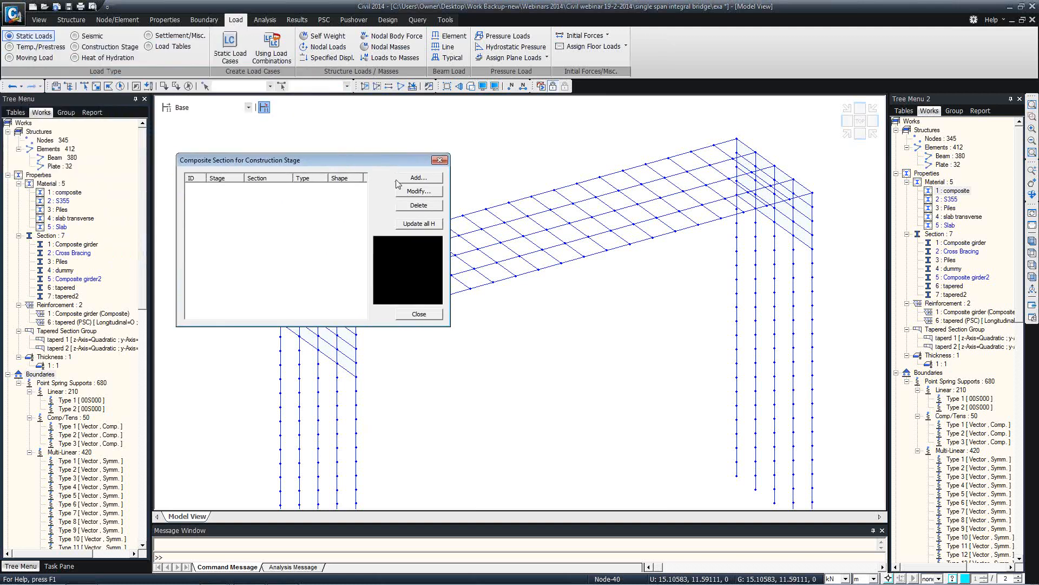
pyautogui.click(418, 178)
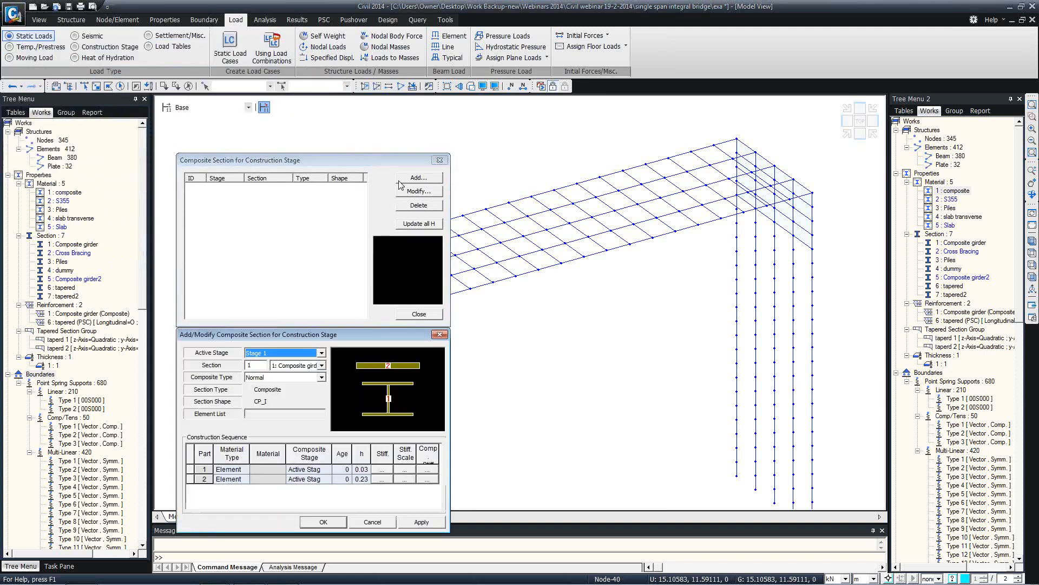
pyautogui.click(443, 205)
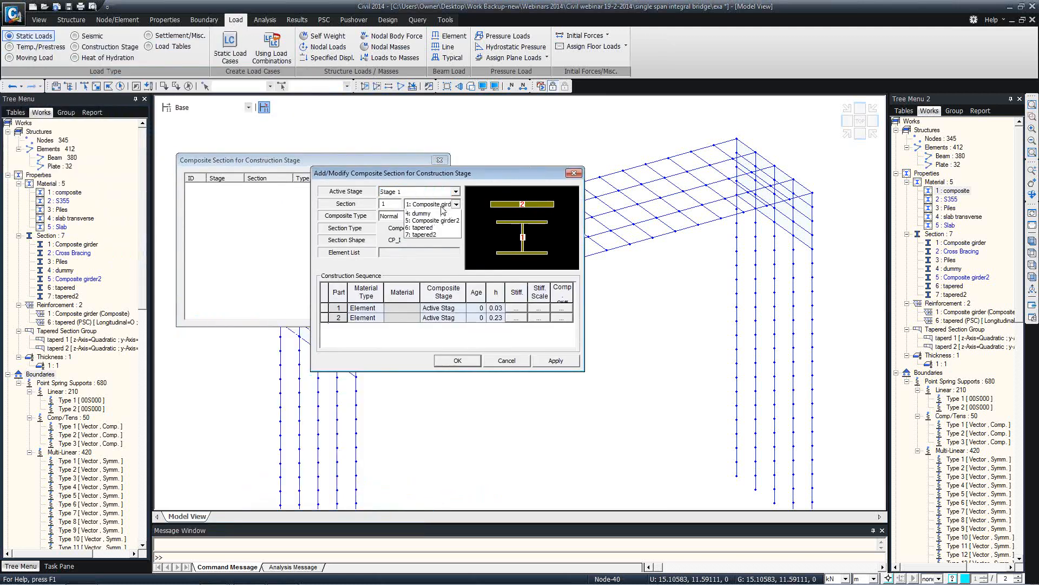
pyautogui.click(442, 209)
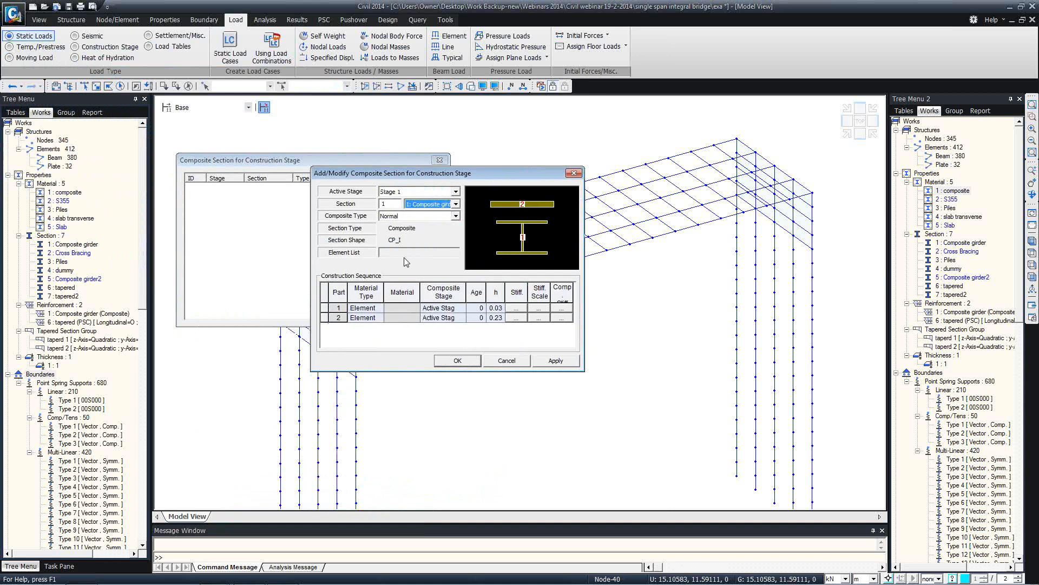
pyautogui.click(444, 206)
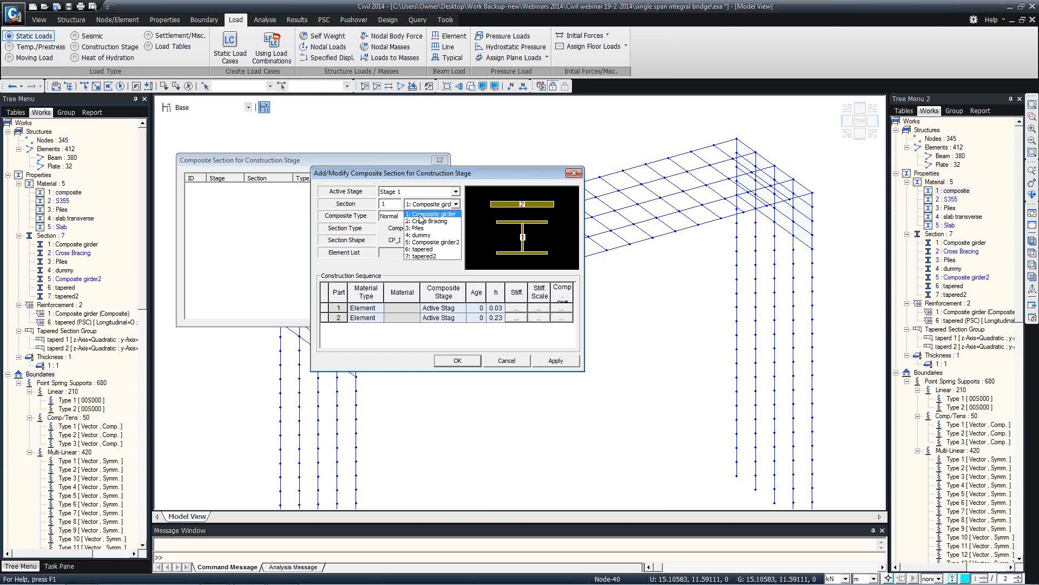
pyautogui.click(422, 216)
pyautogui.click(574, 173)
pyautogui.click(440, 160)
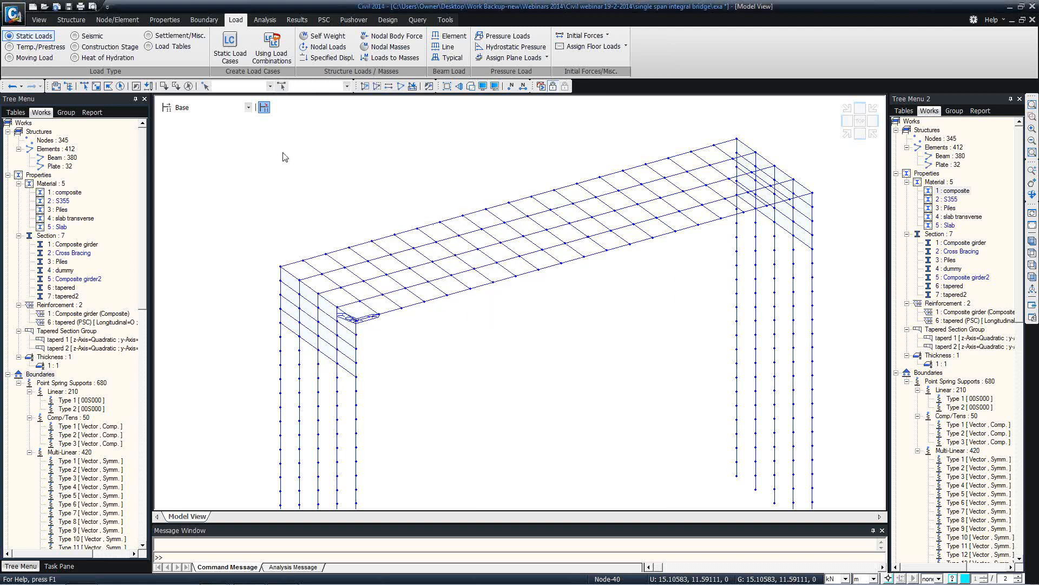
# Display the model at Stage 1 and Stage 2, then return it to Base
pyautogui.click(210, 107)
pyautogui.click(195, 126)
pyautogui.click(202, 107)
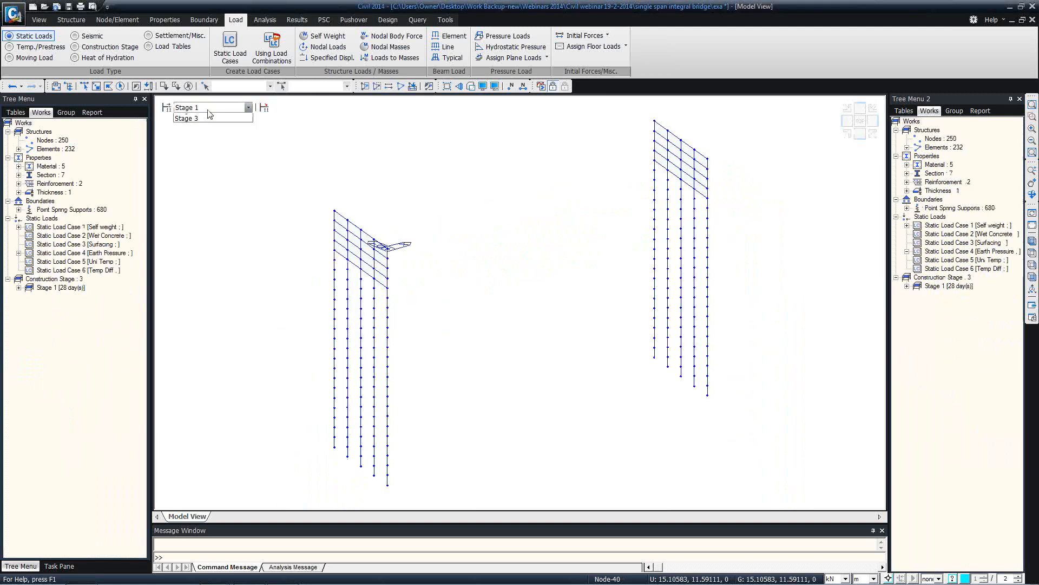
pyautogui.click(204, 132)
pyautogui.click(200, 107)
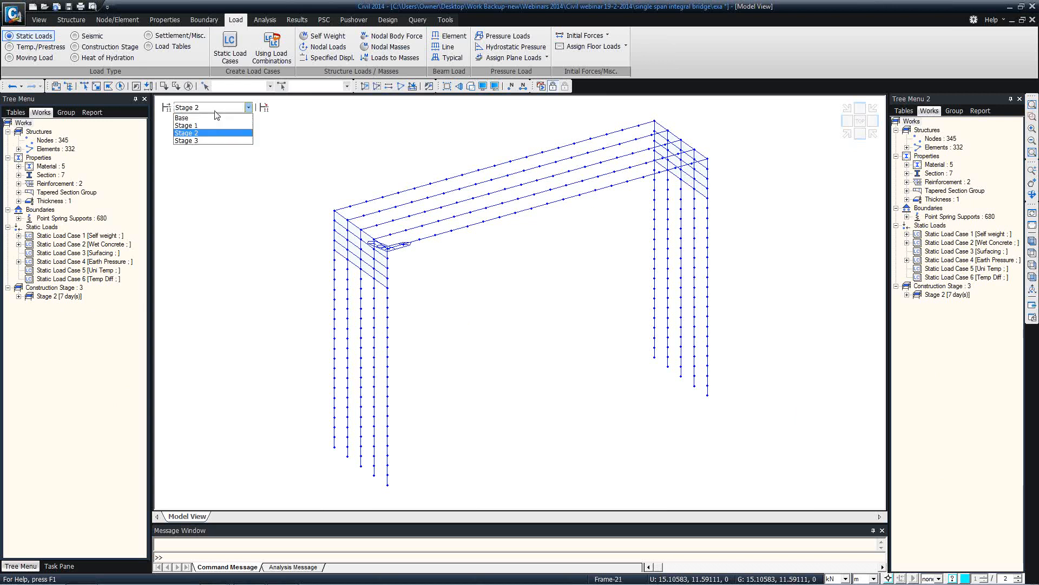
pyautogui.click(196, 118)
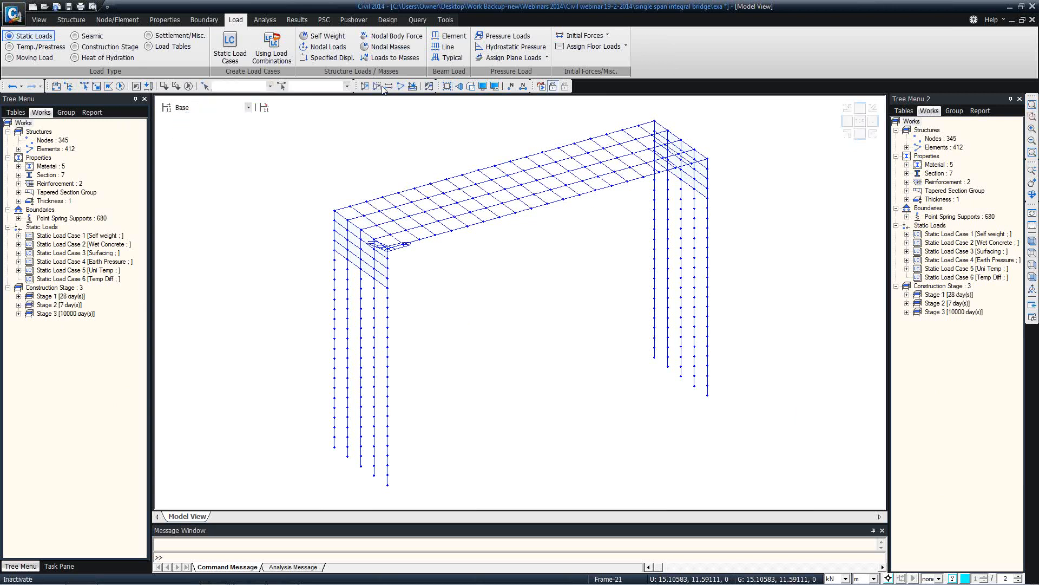
pyautogui.click(264, 107)
# Start a new composite section with Stage 2 as its active stage
pyautogui.click(243, 52)
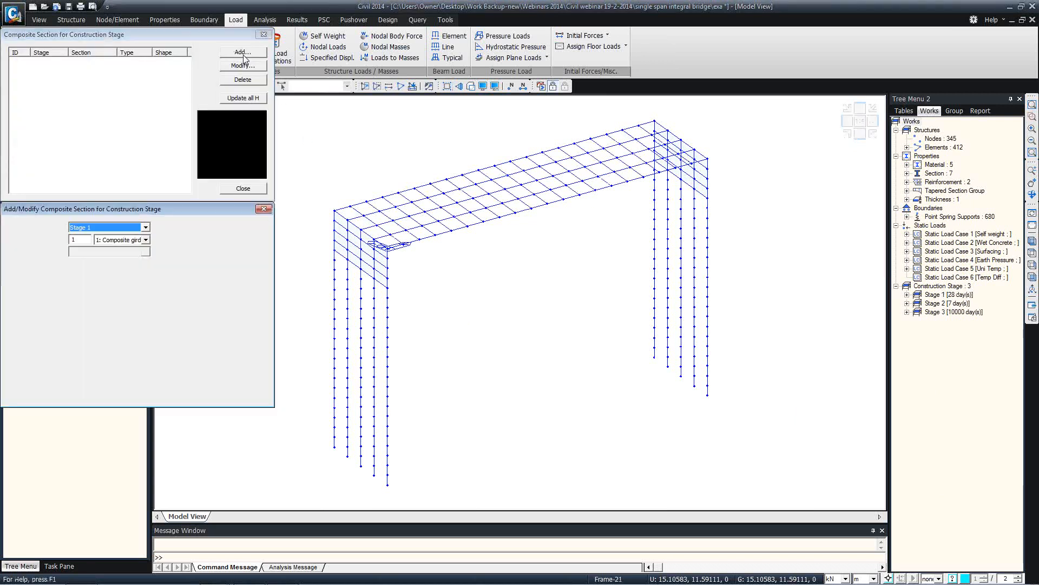
pyautogui.moveTo(145, 209); pyautogui.dragTo(250, 124)
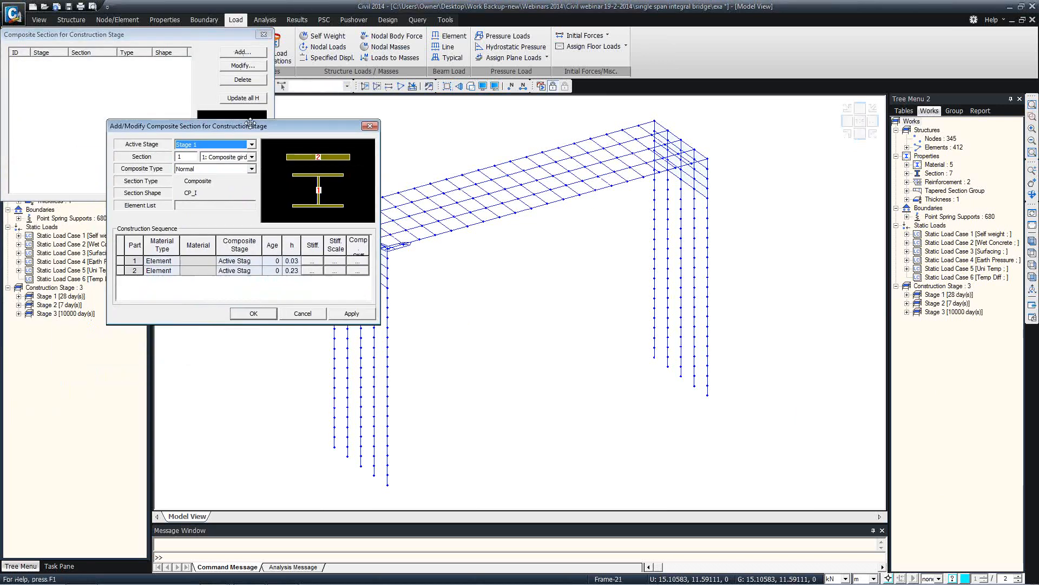
pyautogui.click(225, 145)
pyautogui.click(211, 165)
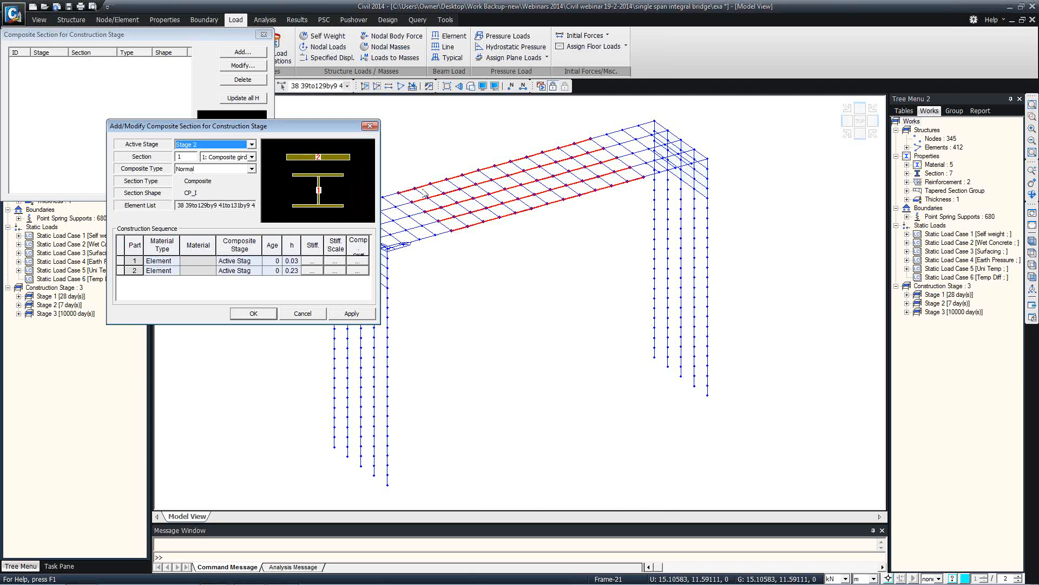
# Define part 1 by material S355, composite at Stage 2
pyautogui.click(171, 265)
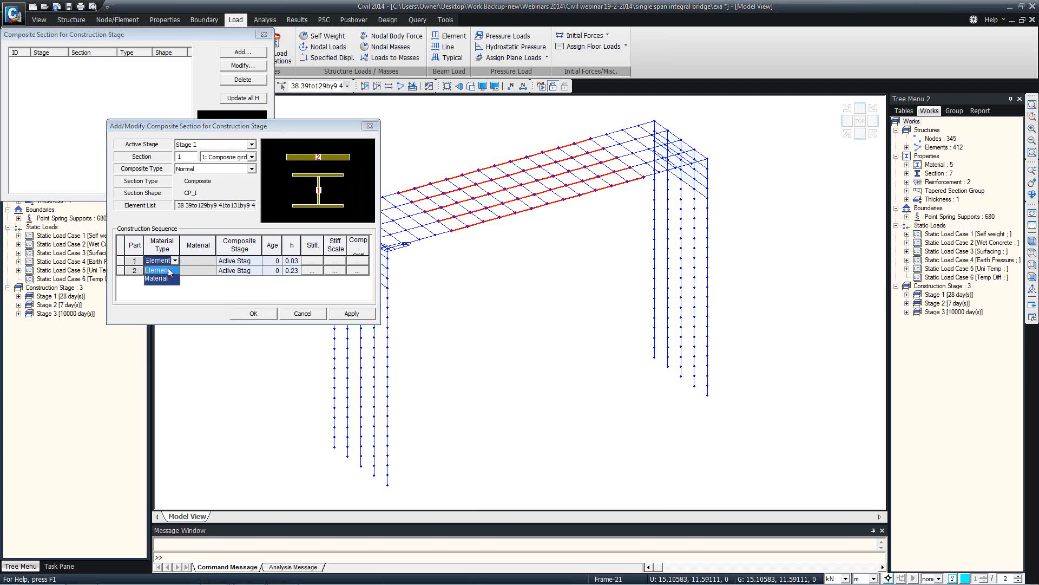
pyautogui.click(166, 273)
pyautogui.click(205, 266)
pyautogui.click(210, 261)
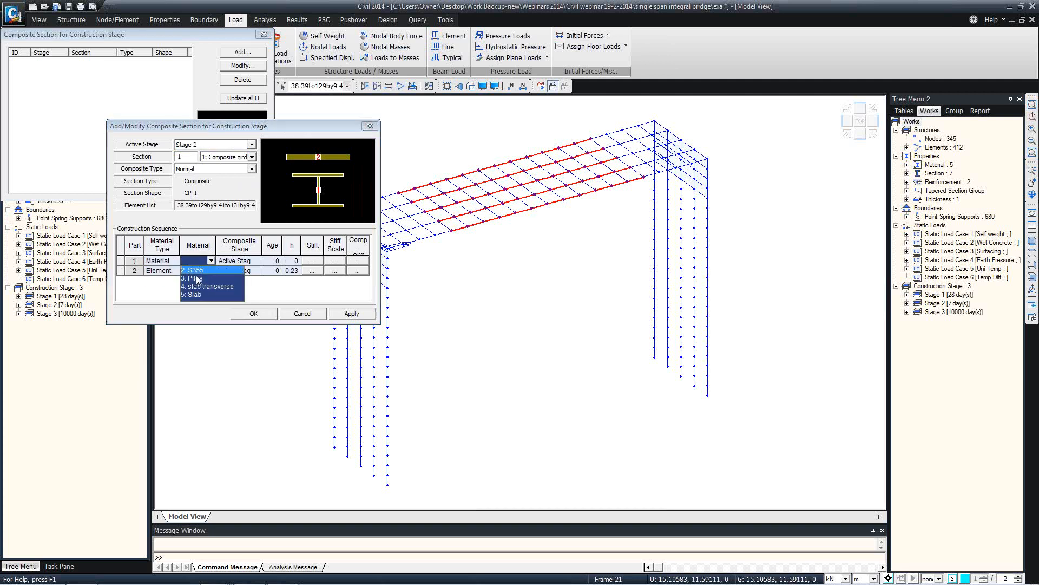
pyautogui.click(194, 269)
pyautogui.click(238, 260)
pyautogui.click(257, 261)
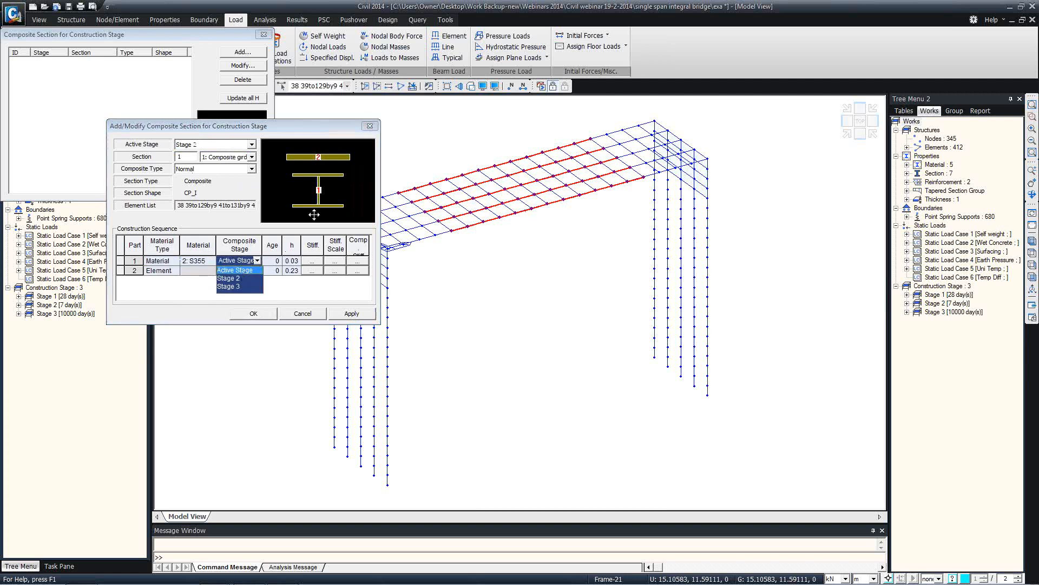
pyautogui.click(230, 278)
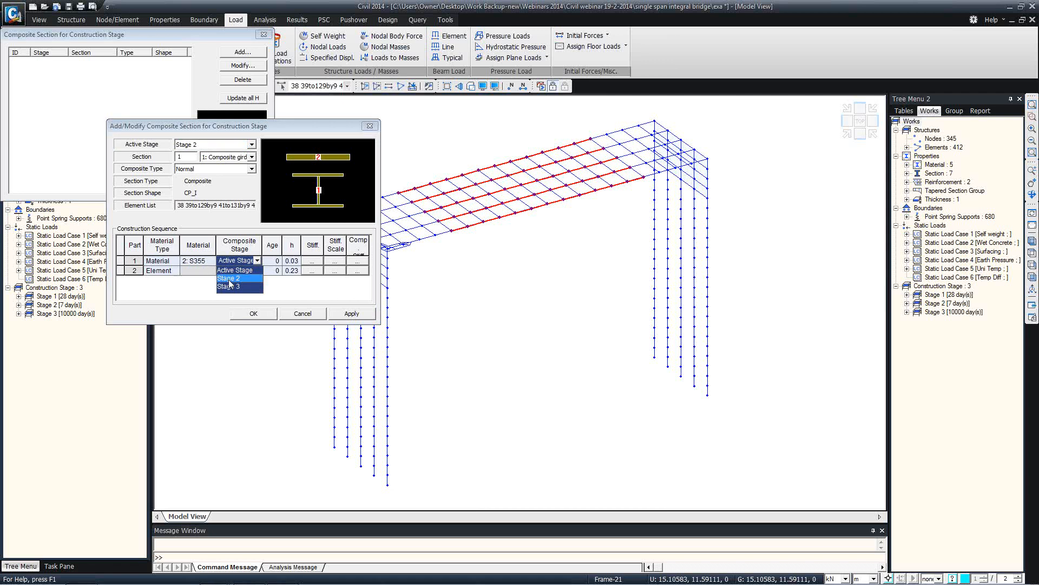
pyautogui.click(275, 261)
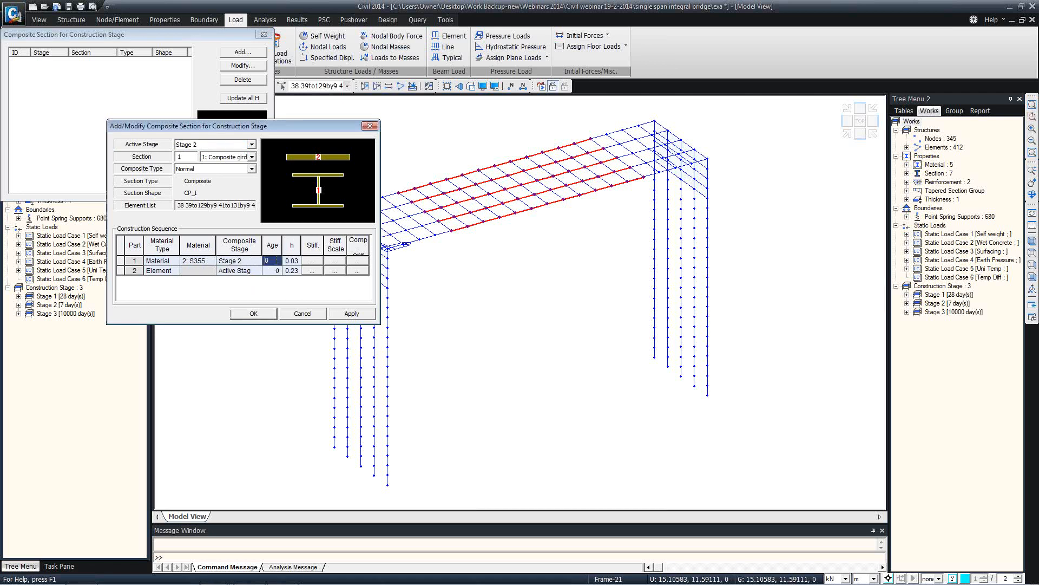
# Define part 2 by material 5: Slab, joining at Stage 3 with age 4
pyautogui.click(172, 271)
pyautogui.click(161, 288)
pyautogui.click(211, 271)
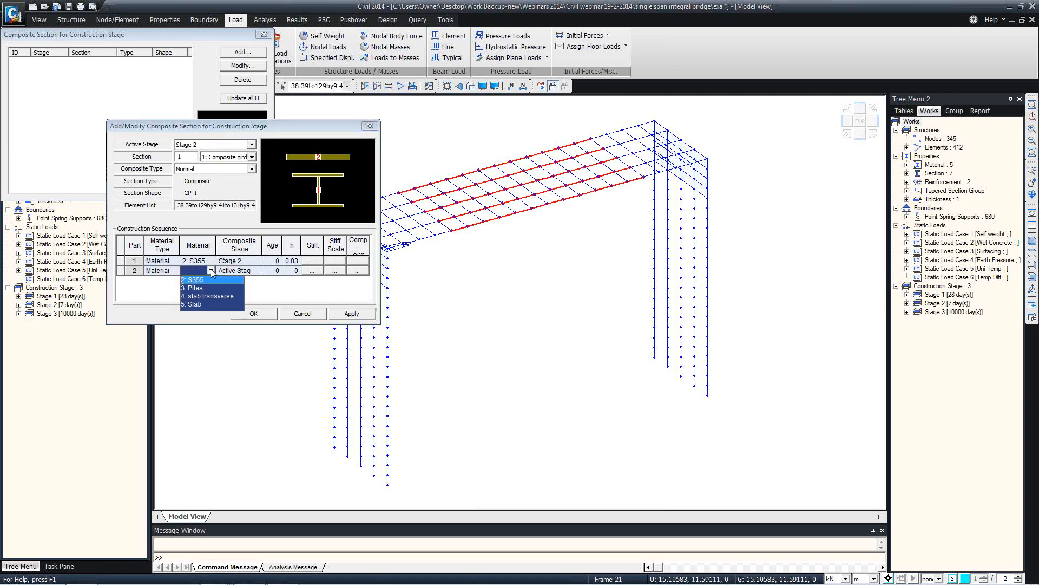
pyautogui.click(195, 303)
pyautogui.click(238, 270)
pyautogui.click(257, 270)
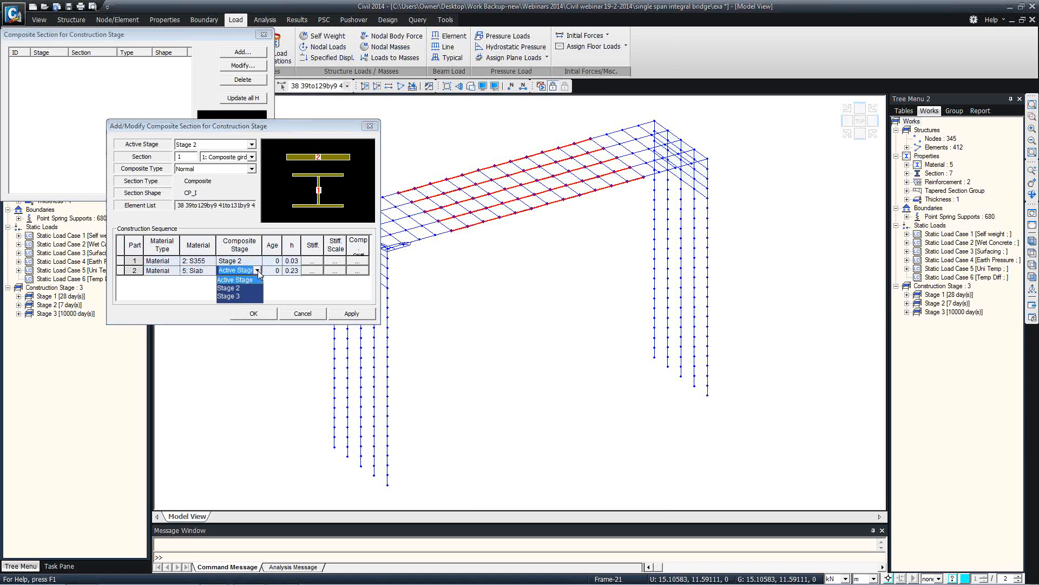
pyautogui.click(228, 297)
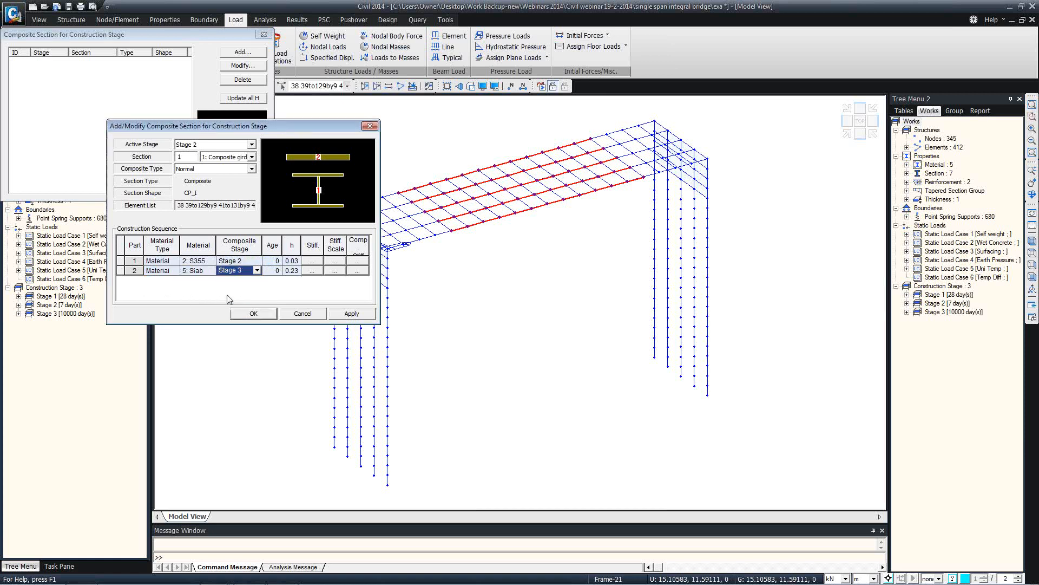
pyautogui.click(224, 271)
pyautogui.click(273, 271)
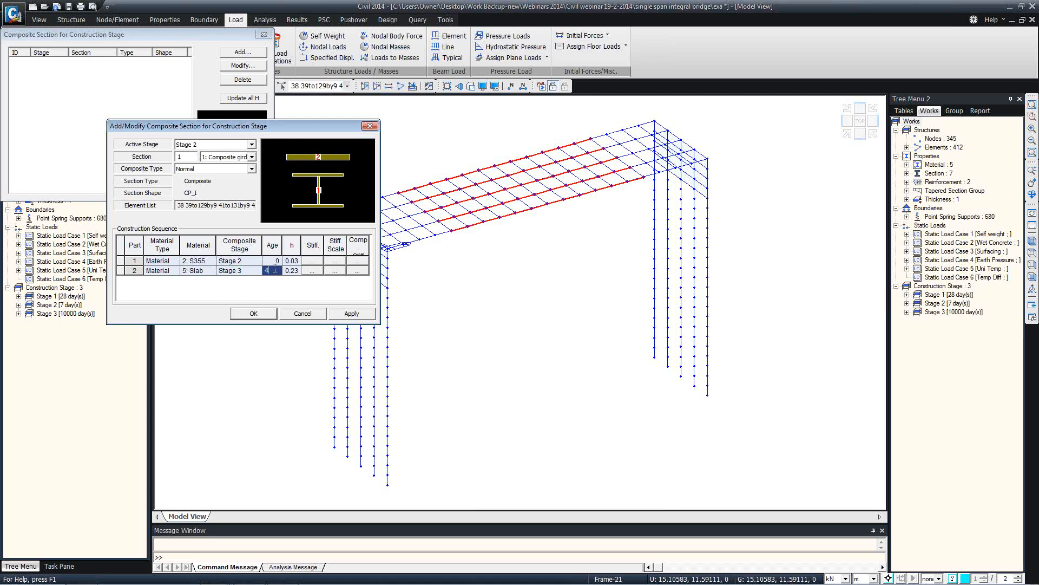
pyautogui.click(291, 272)
# Review the partial stiffness properties and stiffness scale factors, then confirm the composite section
pyautogui.doubleClick(301, 245)
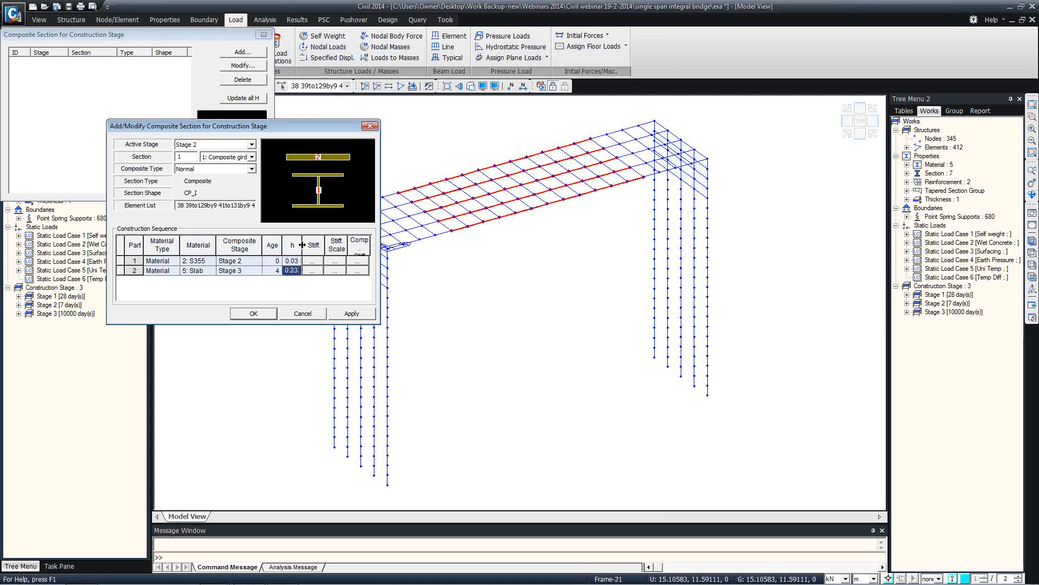
pyautogui.click(319, 270)
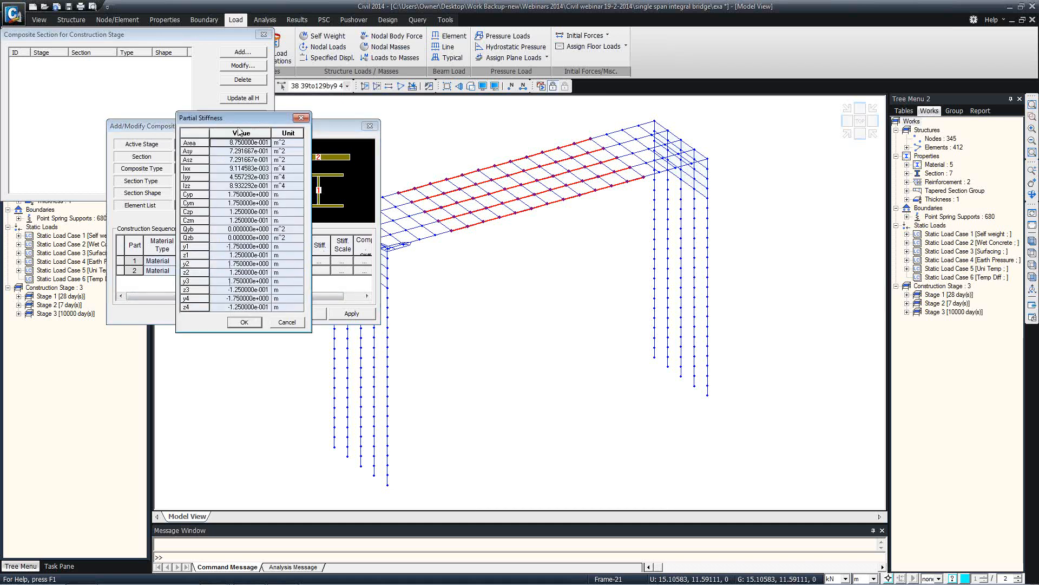
pyautogui.click(301, 118)
pyautogui.click(342, 271)
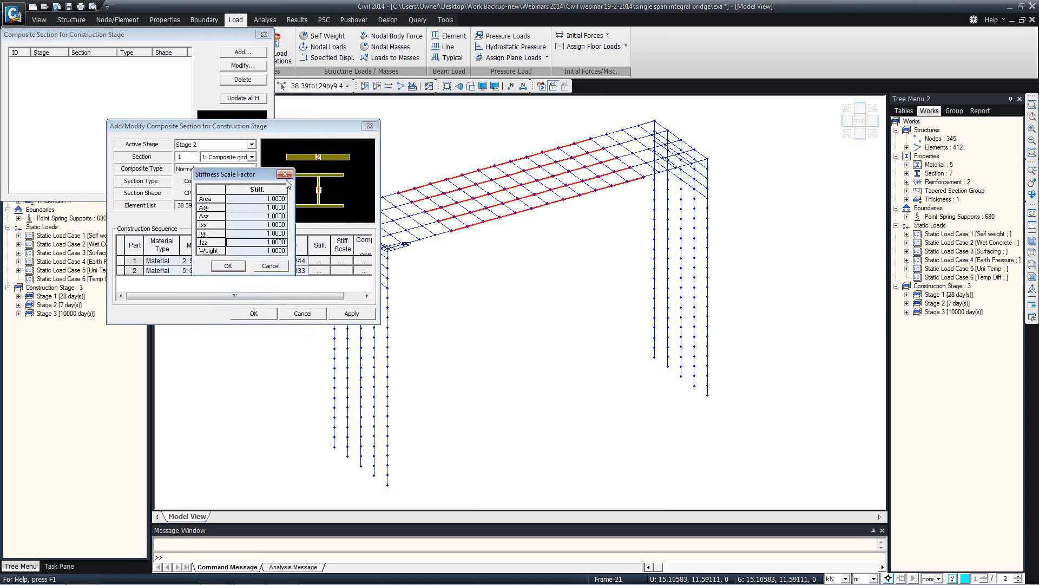
pyautogui.click(285, 174)
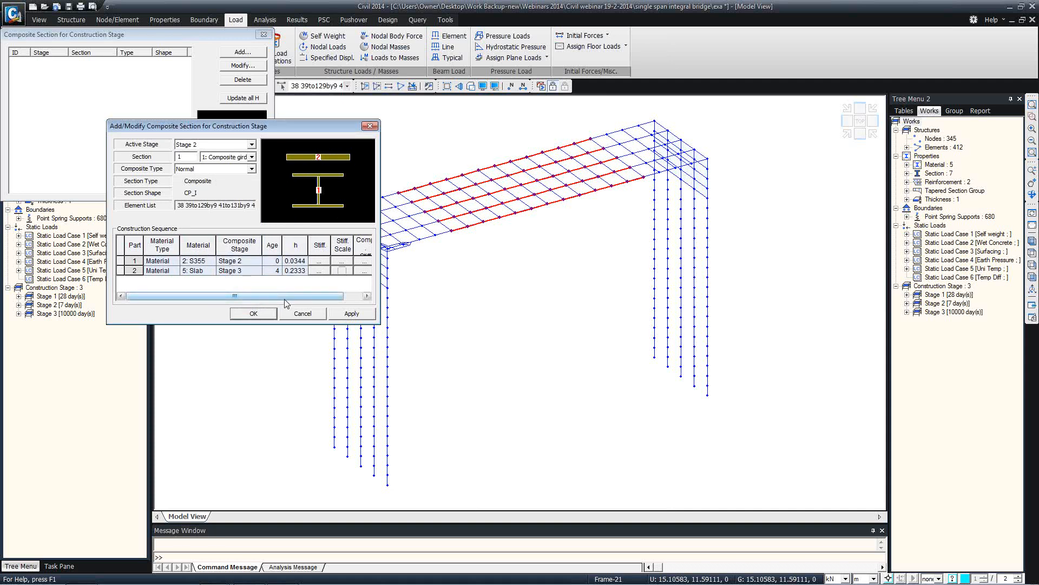
pyautogui.click(253, 314)
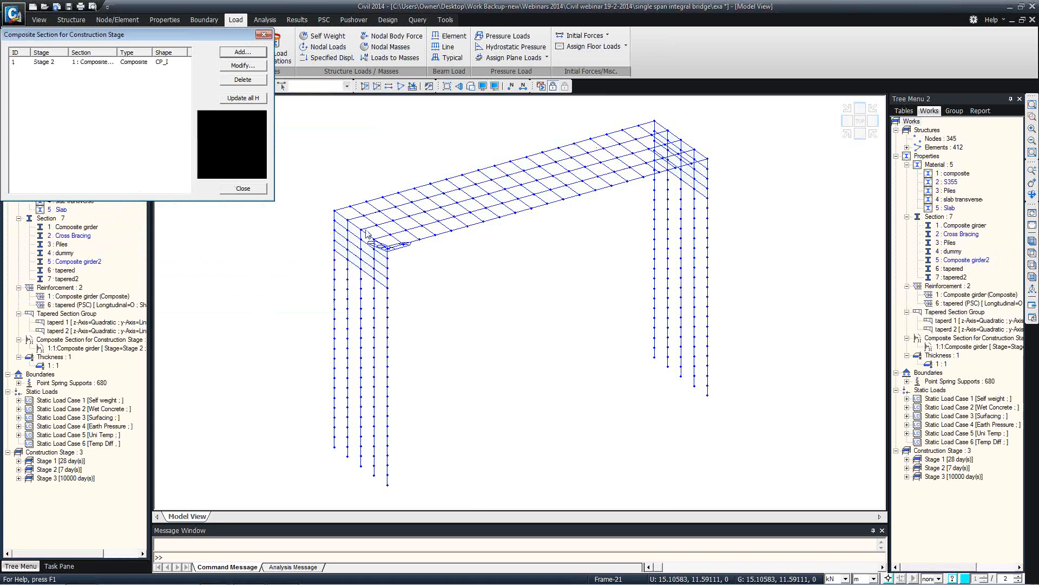
# Show Stage 1 in hidden view and expand its point spring supports and Static Load Case 1
pyautogui.click(256, 187)
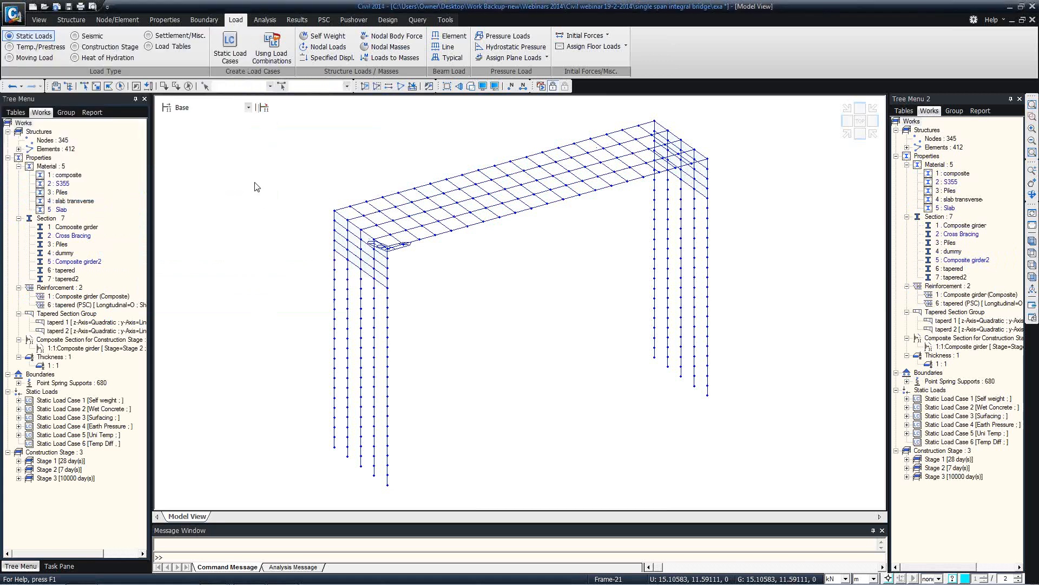
pyautogui.click(219, 107)
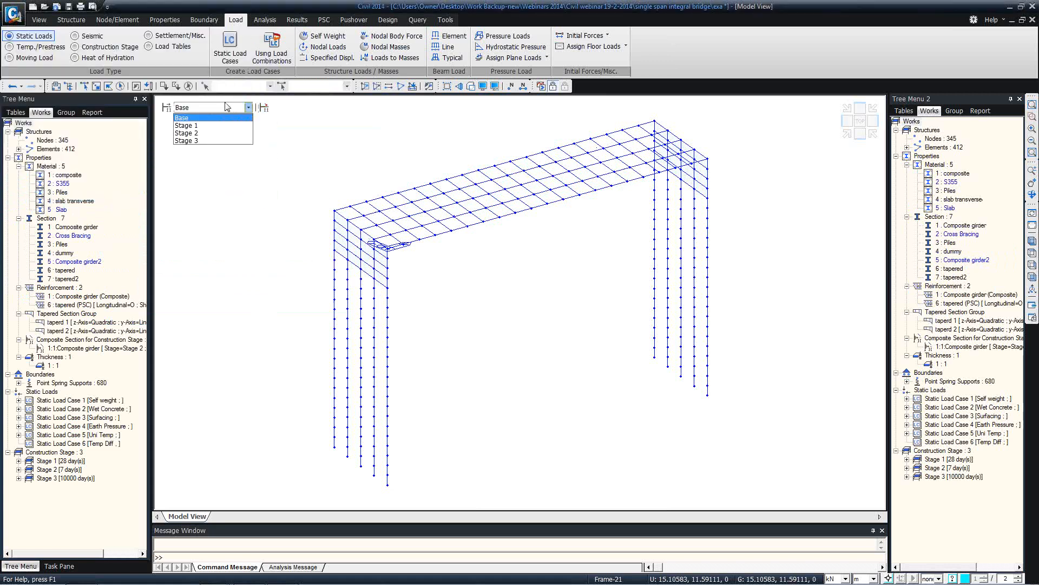
pyautogui.click(202, 126)
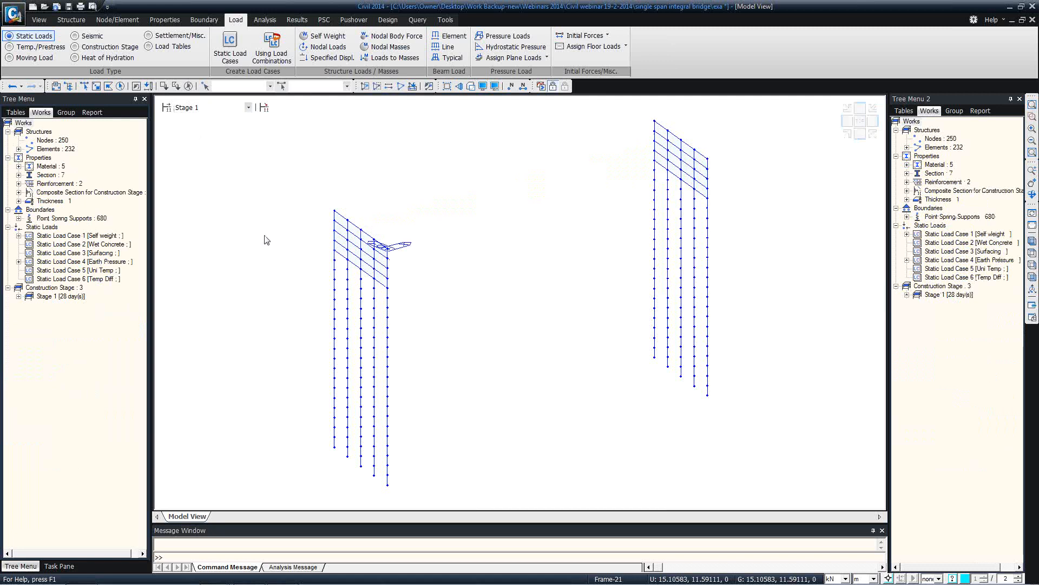
pyautogui.click(471, 86)
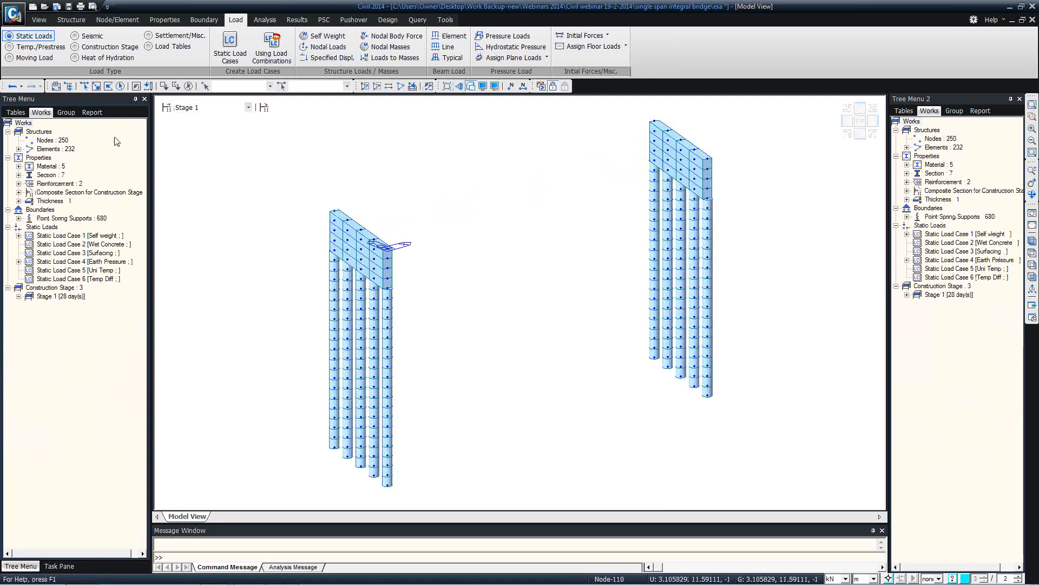
pyautogui.click(19, 218)
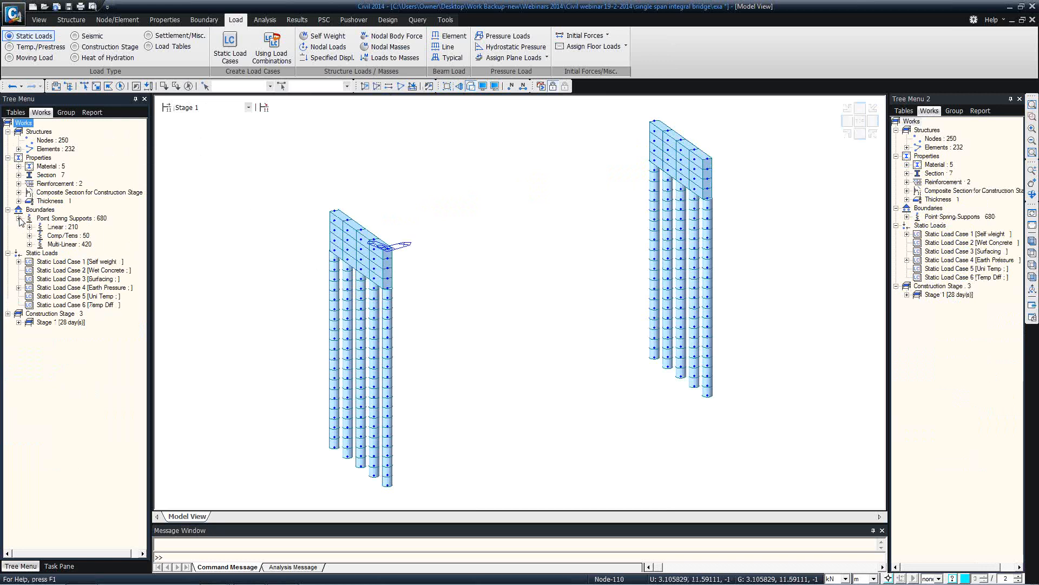
pyautogui.click(19, 261)
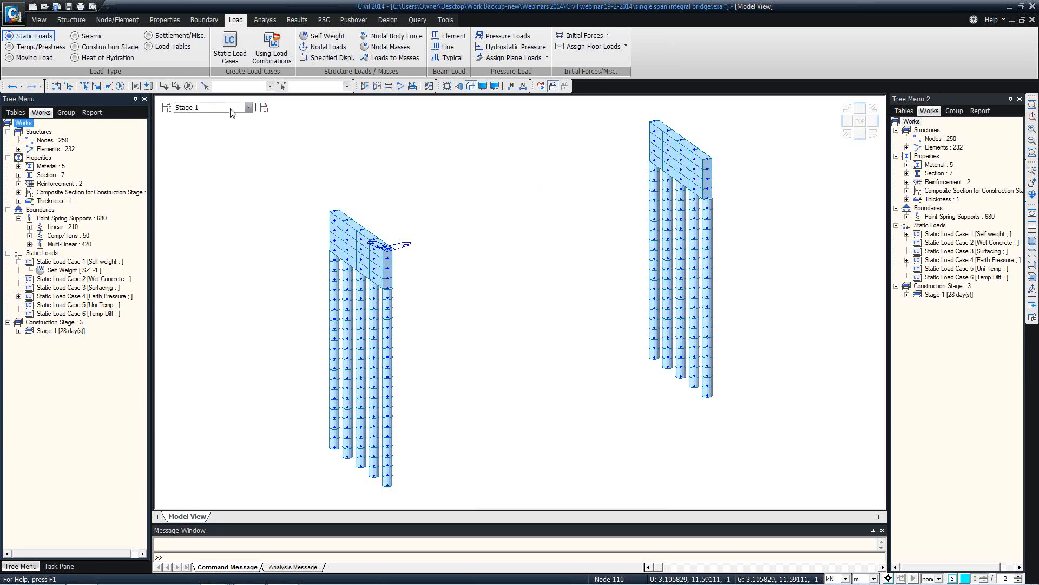
# Step through Stages 2 and 3 in wireframe, inspect Static Load Case 3, and return to Base
pyautogui.click(208, 107)
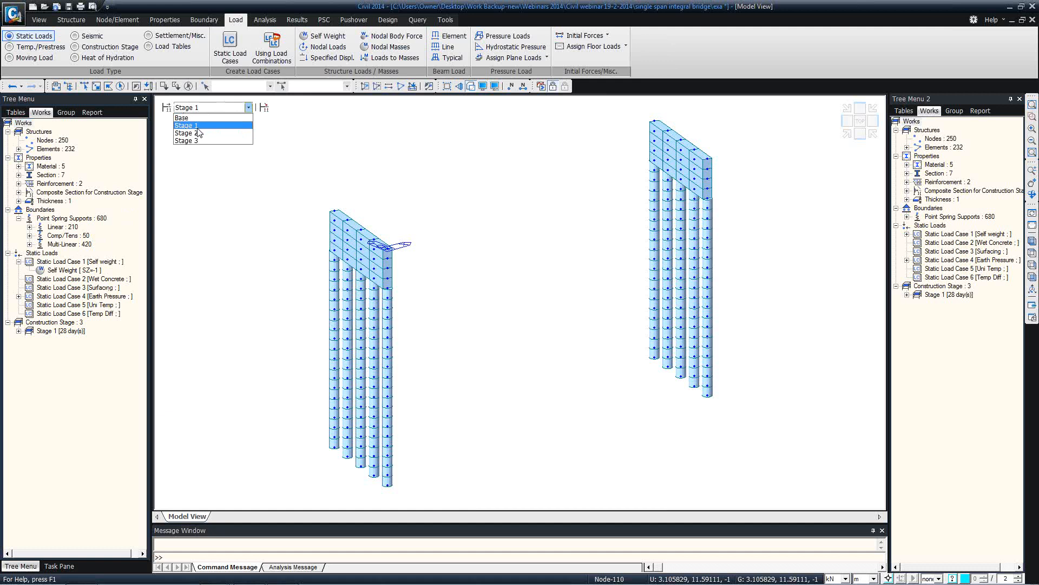
pyautogui.click(195, 131)
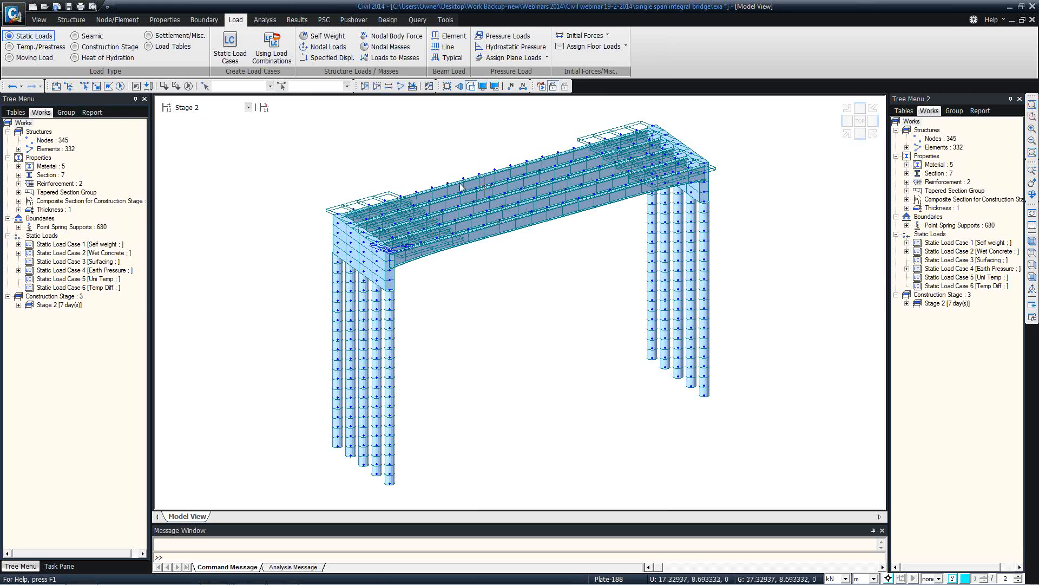
pyautogui.click(248, 107)
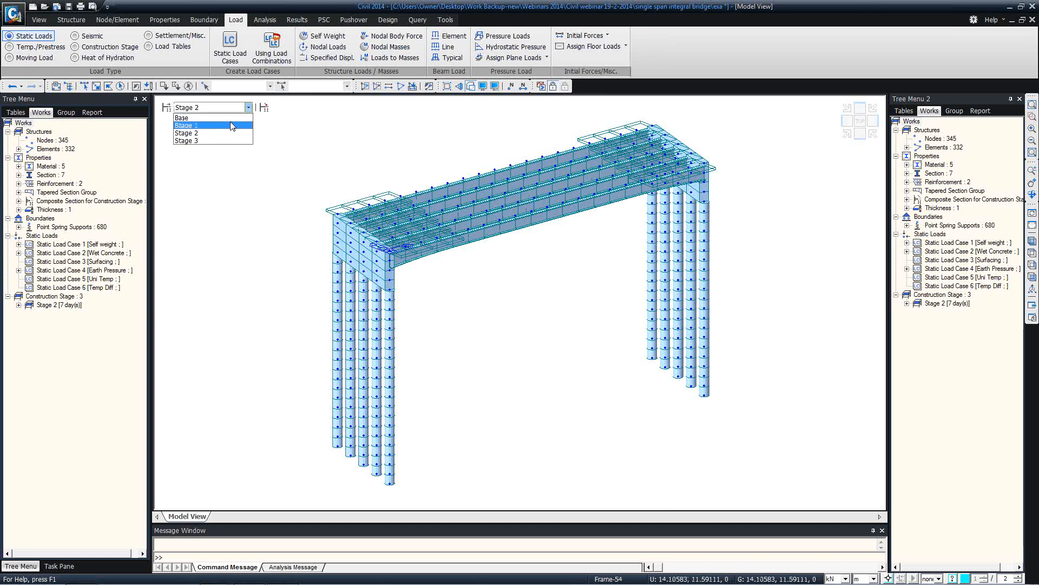
pyautogui.click(203, 141)
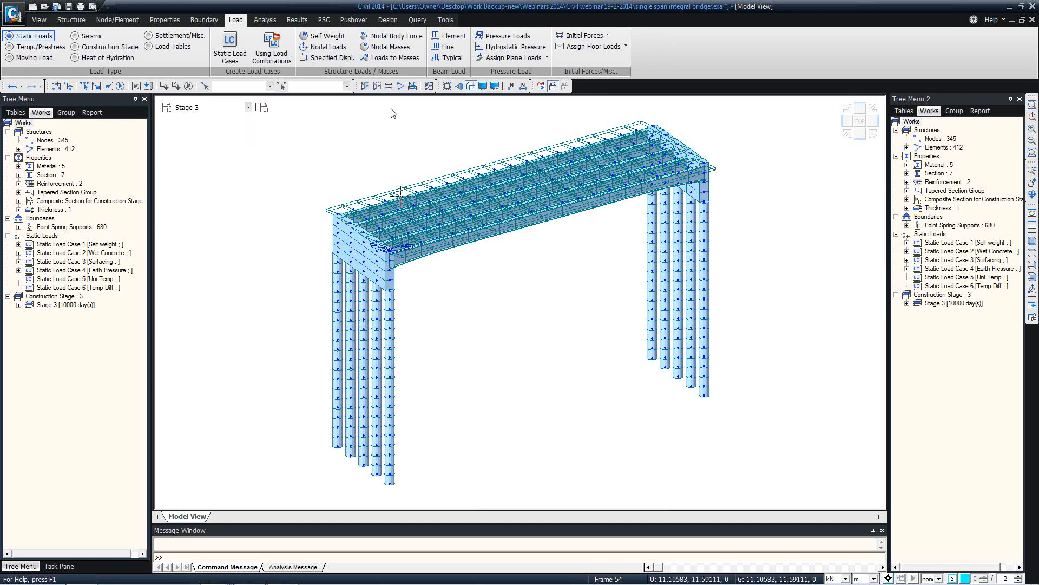
pyautogui.click(483, 86)
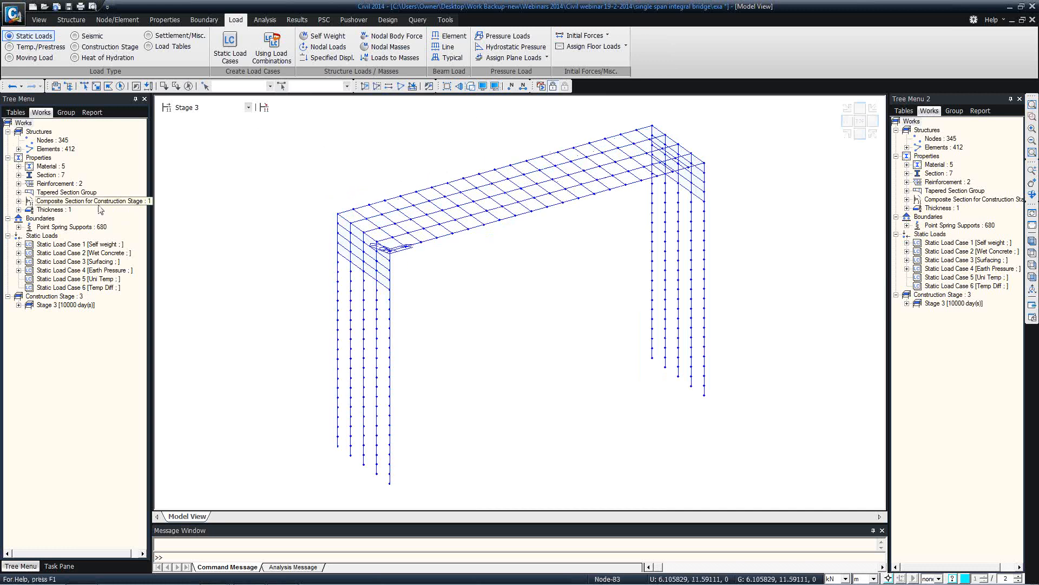
pyautogui.click(19, 262)
pyautogui.click(19, 262)
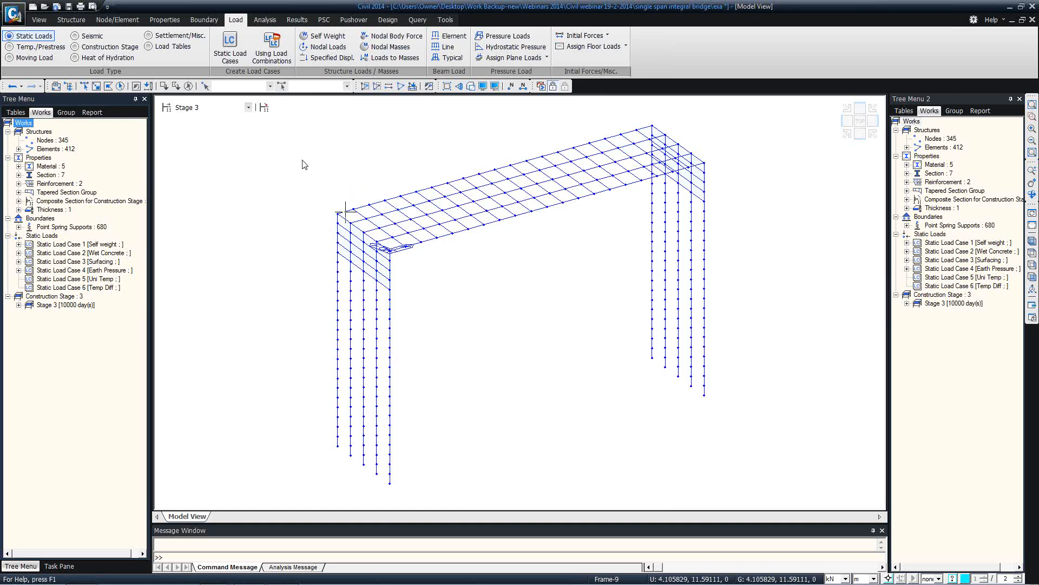
pyautogui.click(193, 107)
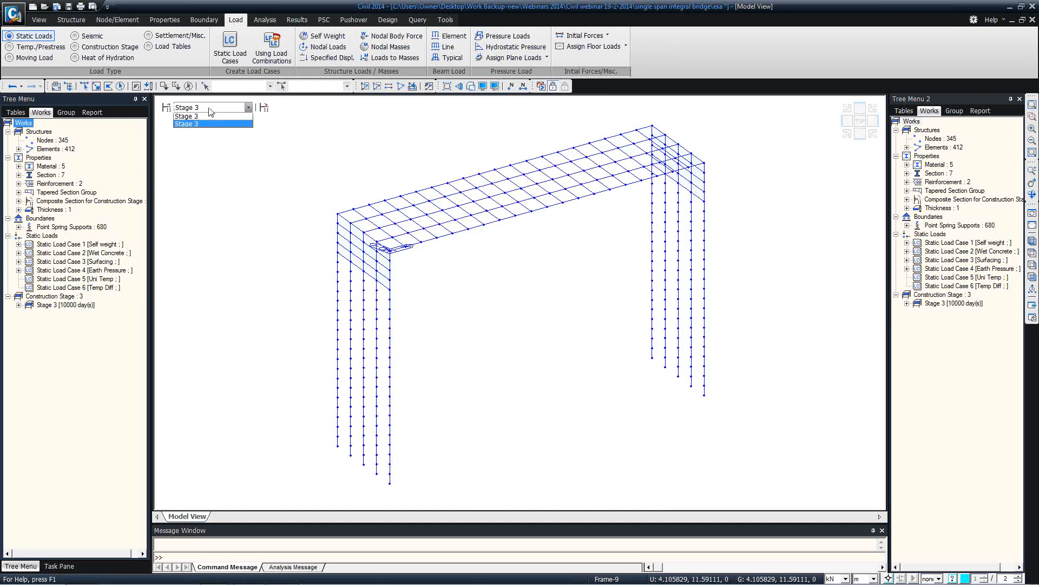
pyautogui.click(204, 118)
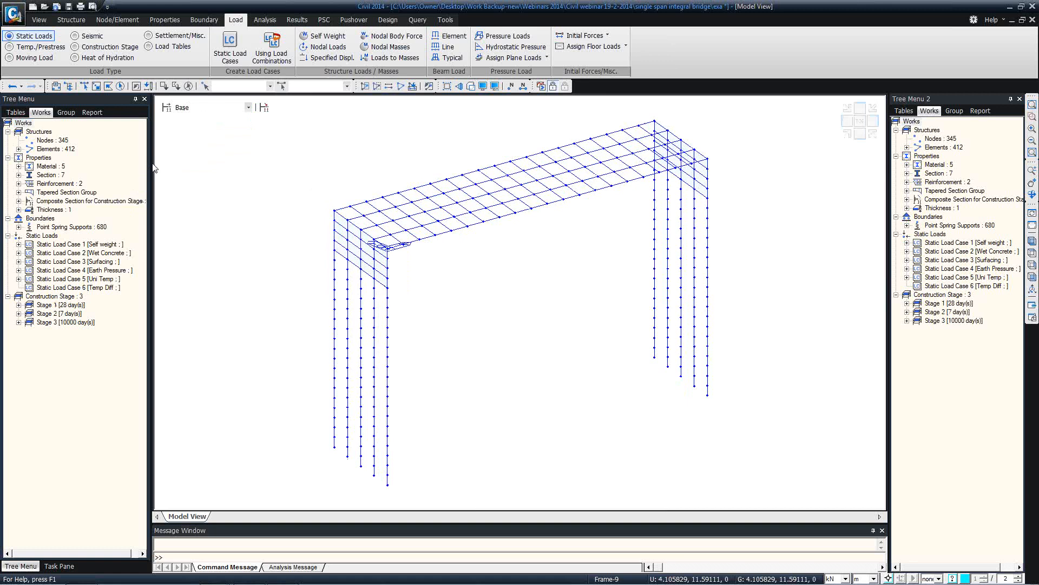
# Create a European-code creep/shrinkage material named Creep with fck 35000 kN/m^2
pyautogui.click(165, 20)
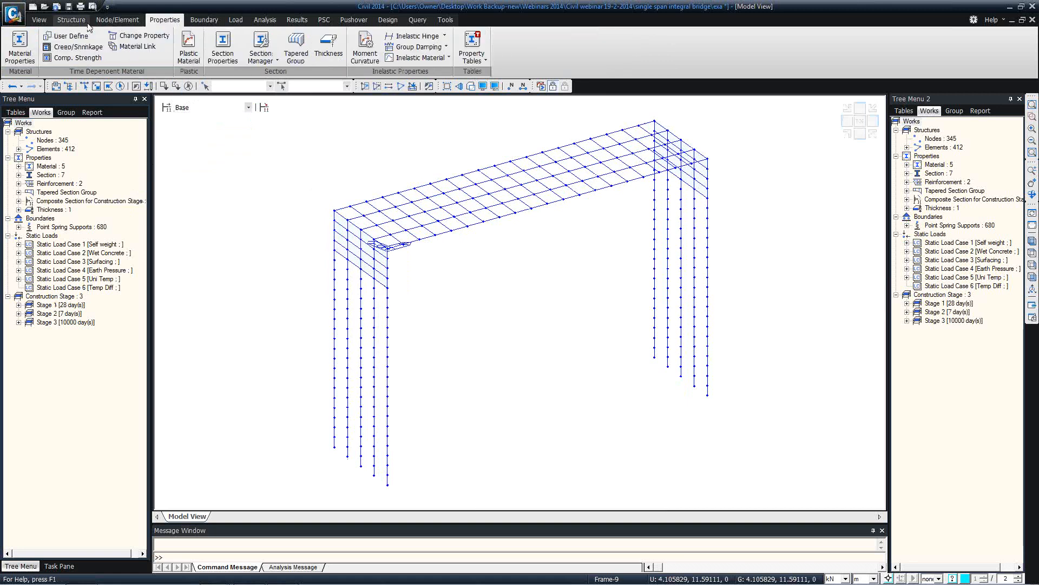
pyautogui.click(76, 57)
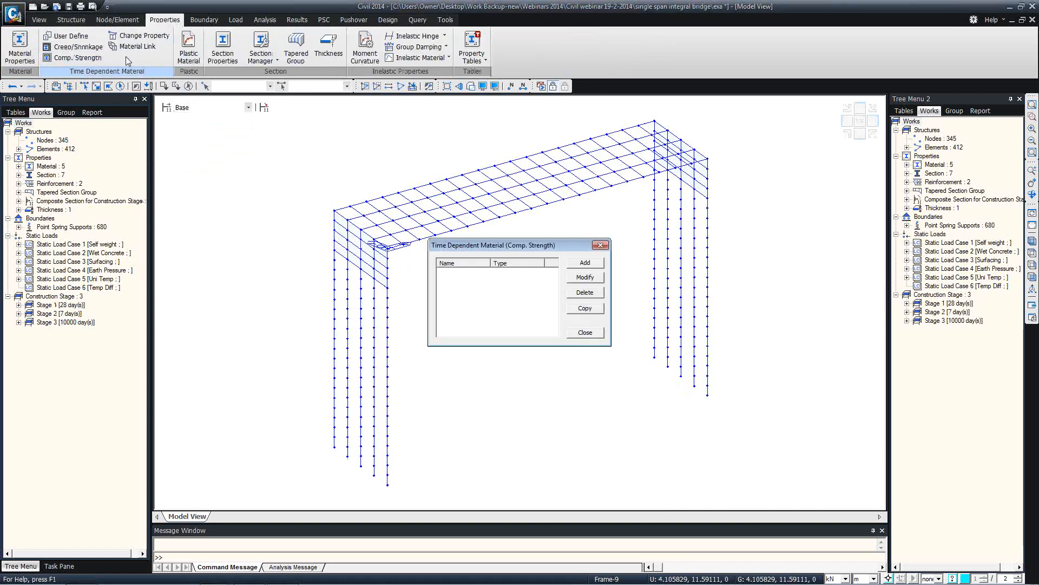
pyautogui.click(599, 247)
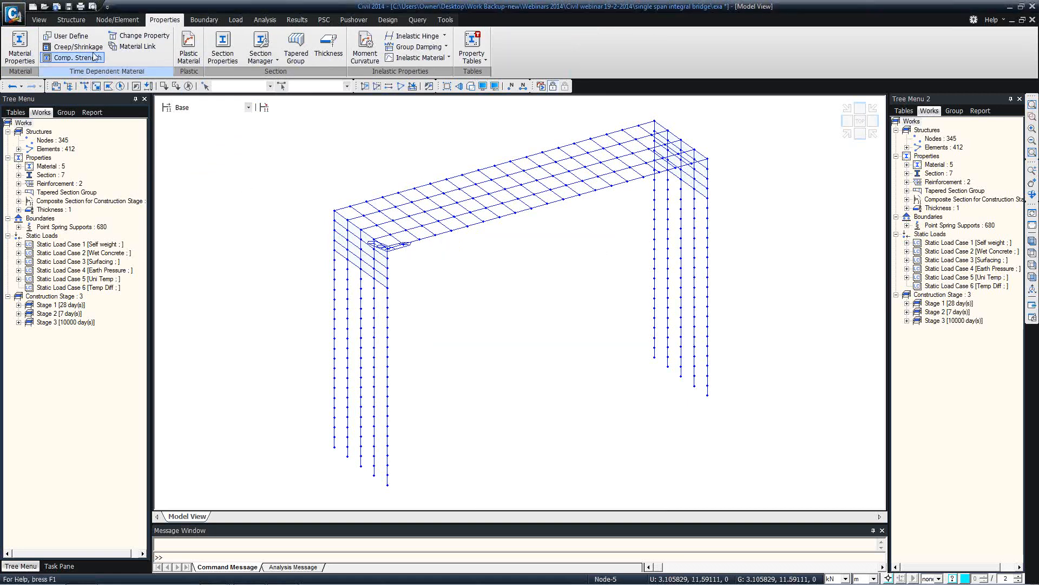
pyautogui.click(76, 46)
pyautogui.click(598, 257)
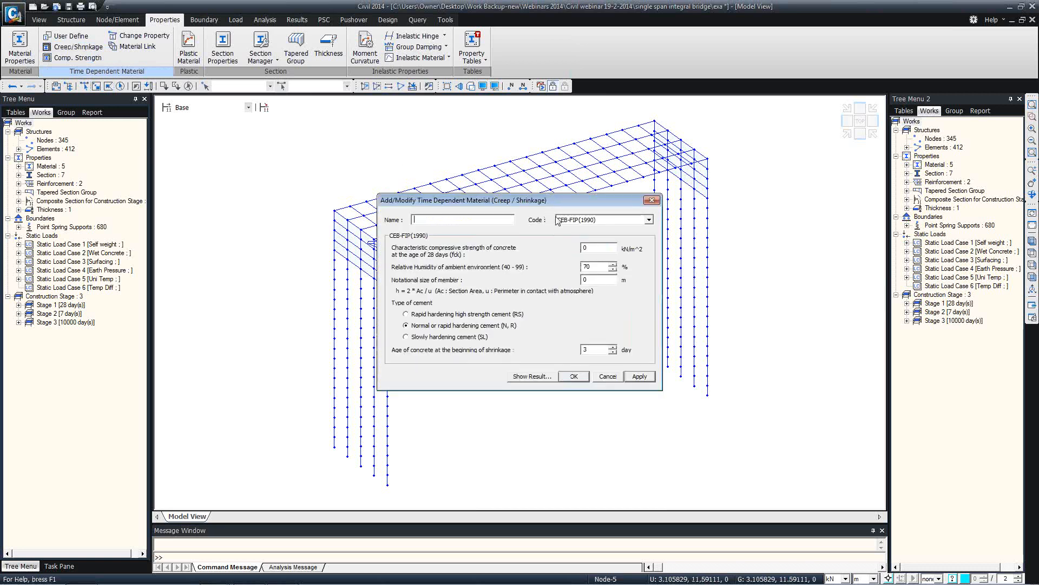
pyautogui.click(591, 220)
pyautogui.click(573, 247)
pyautogui.click(432, 219)
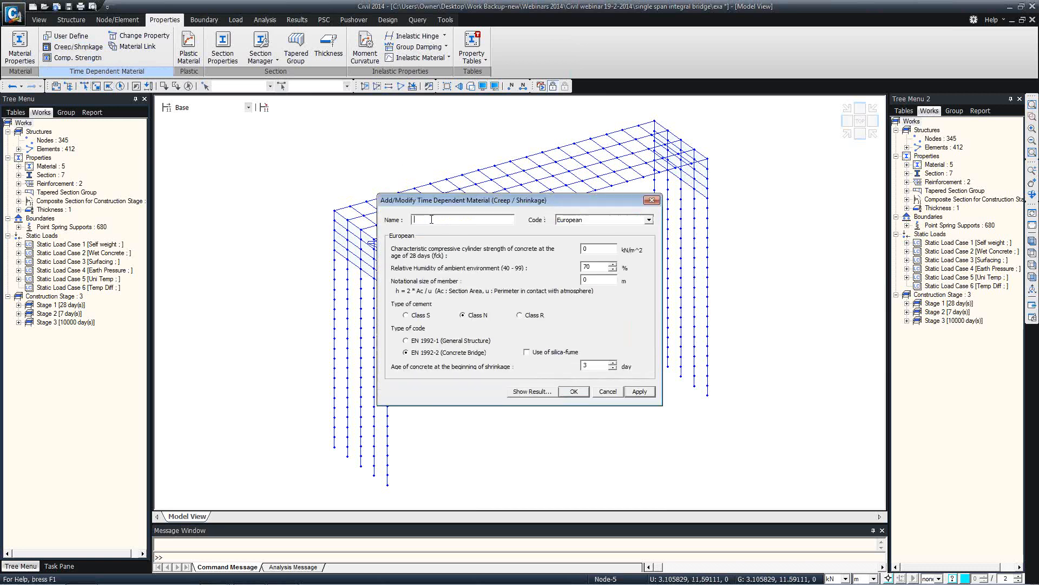
pyautogui.write('Creep')
pyautogui.press('Tab')
pyautogui.write('35000')
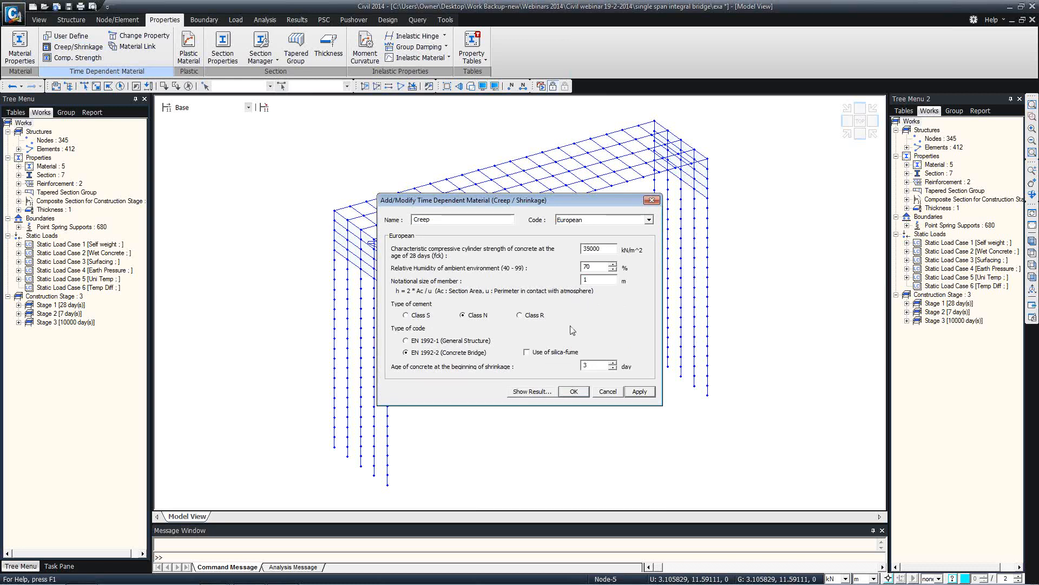
# Check the Creep coefficient curve, then save the definition and close the list
pyautogui.click(544, 392)
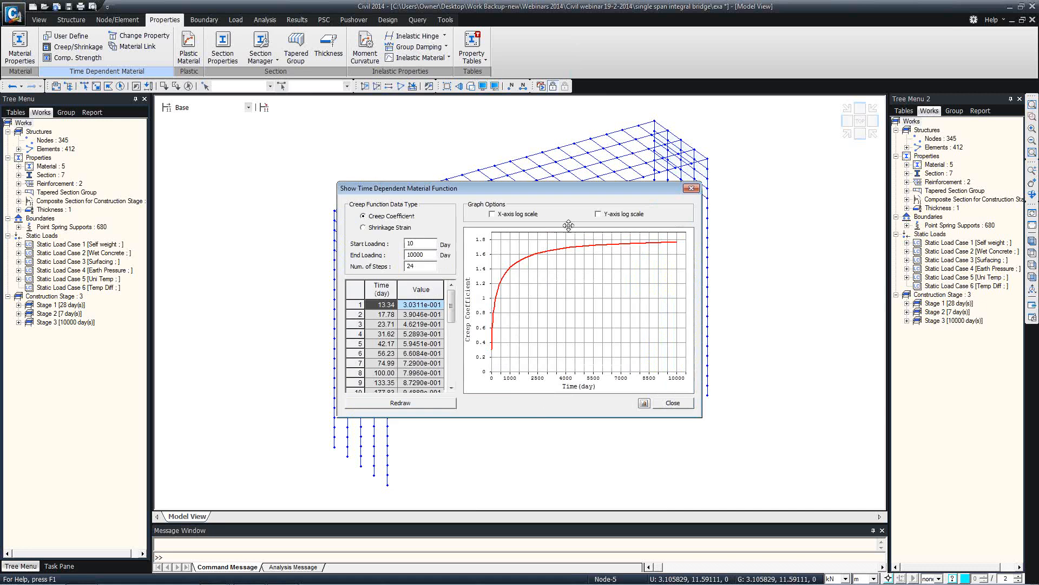
pyautogui.click(691, 189)
pyautogui.click(578, 391)
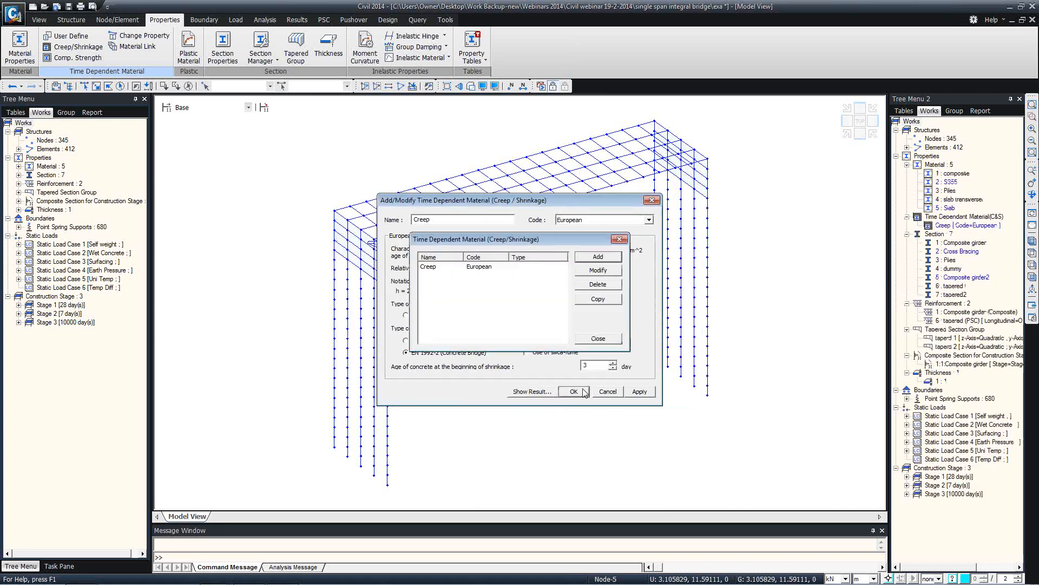
pyautogui.click(596, 339)
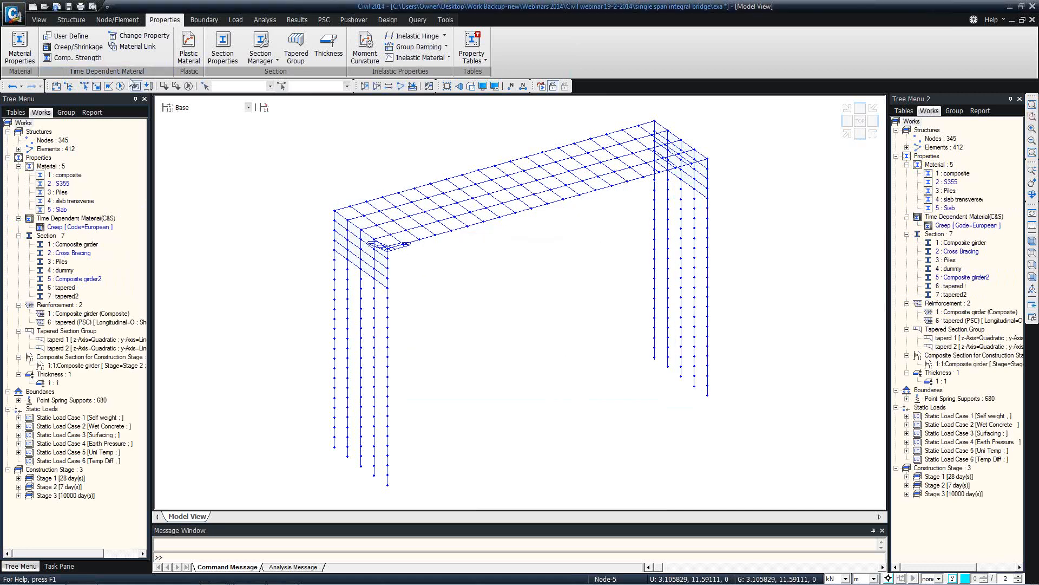
# Add European-code strength development 'Comp strength' at 43000 kN/m^2, redraw its curve, and confirm
pyautogui.click(85, 57)
pyautogui.click(585, 263)
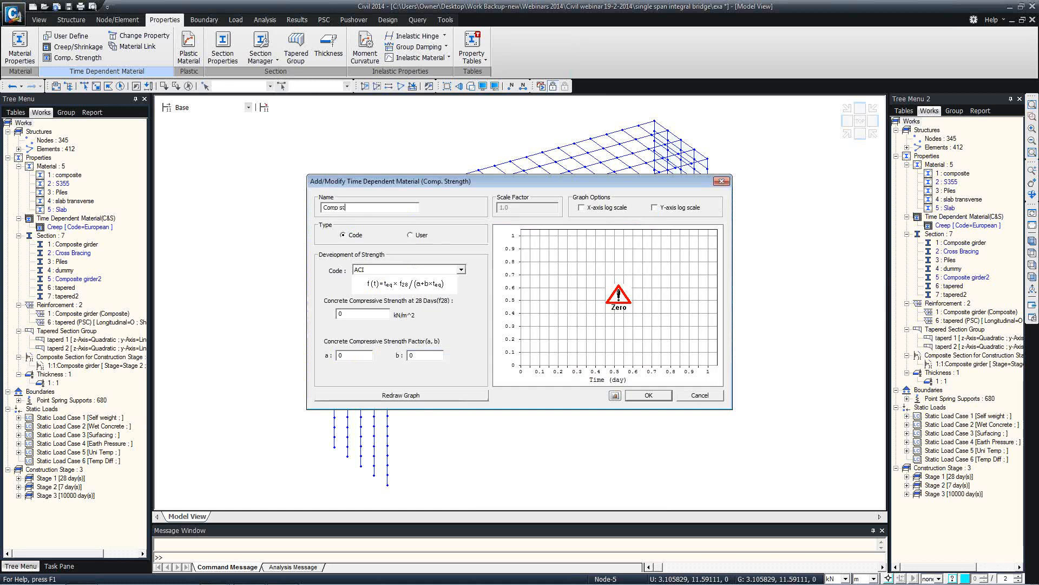
pyautogui.click(395, 269)
pyautogui.click(355, 307)
pyautogui.press('Tab')
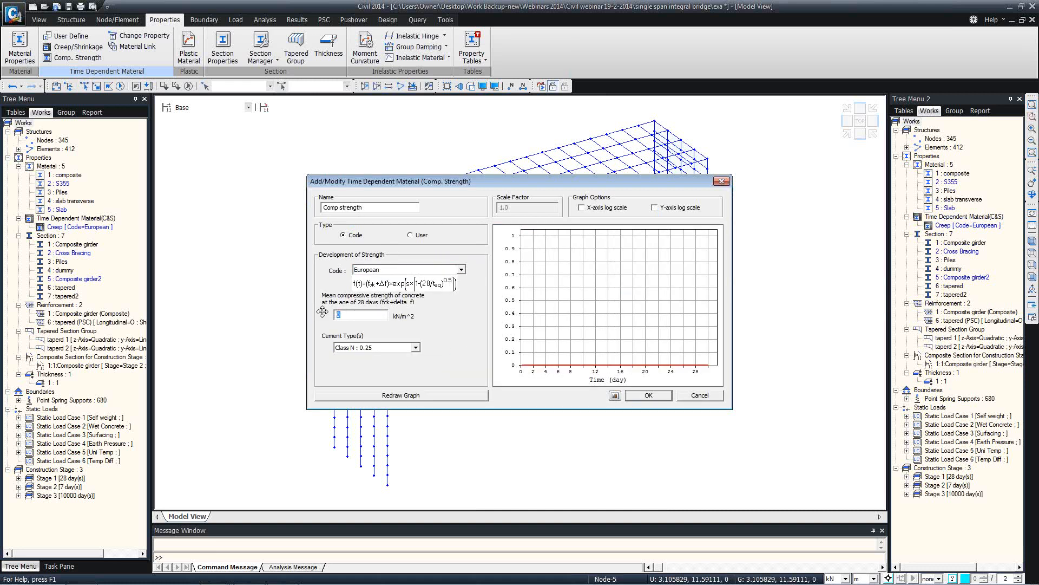
pyautogui.write('43000')
pyautogui.click(396, 397)
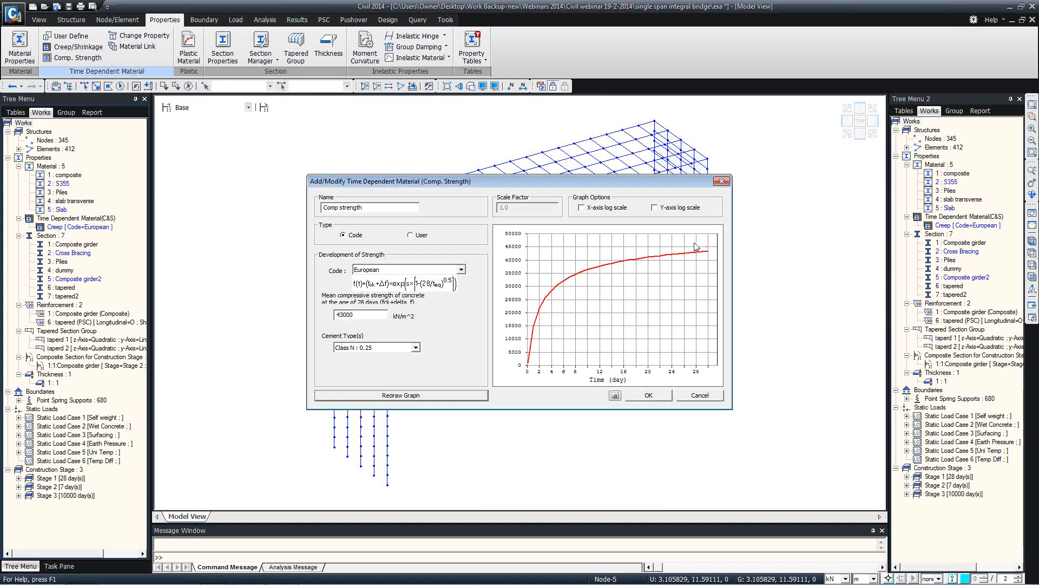
pyautogui.click(654, 395)
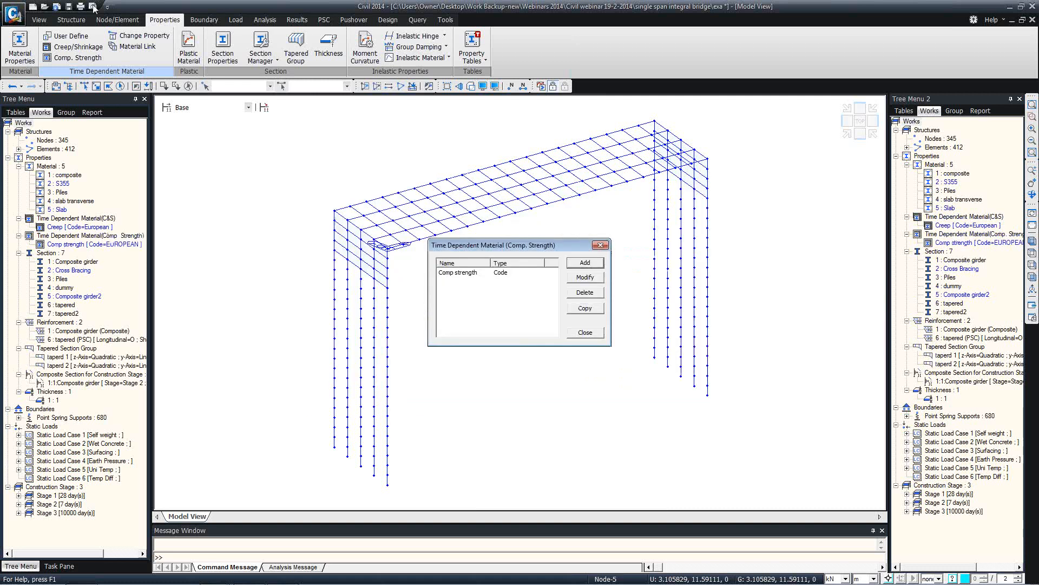
# Link material Slab to the Creep and Comp strength functions, then save the model
pyautogui.click(589, 337)
pyautogui.click(136, 46)
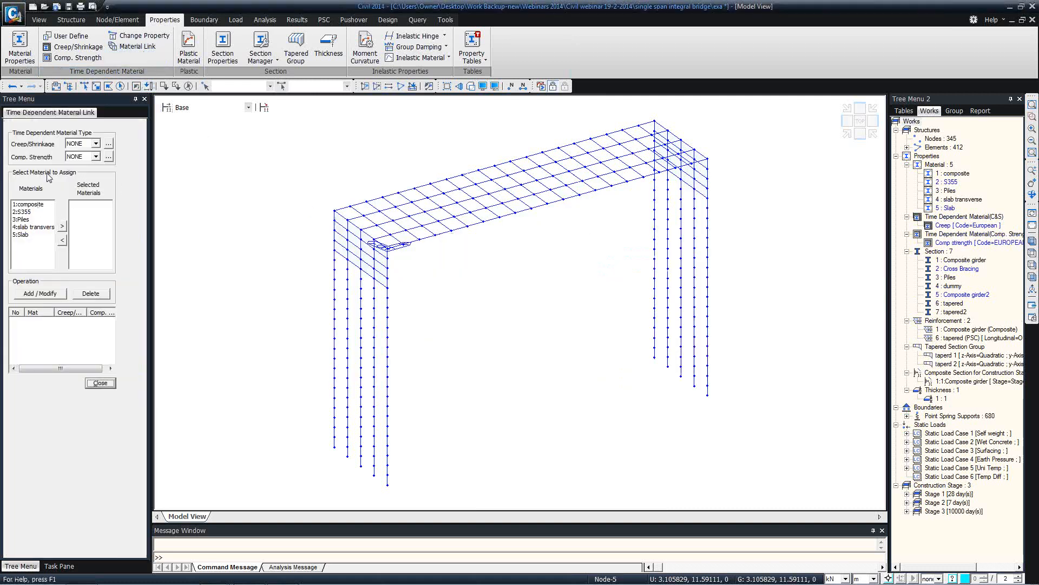
pyautogui.click(95, 144)
pyautogui.click(78, 161)
pyautogui.click(96, 156)
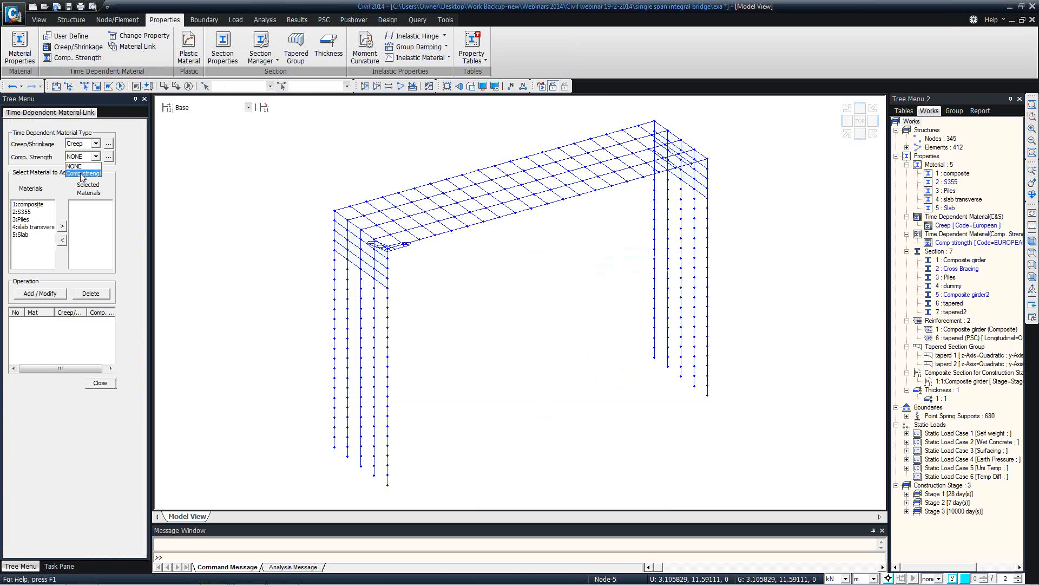
pyautogui.click(83, 174)
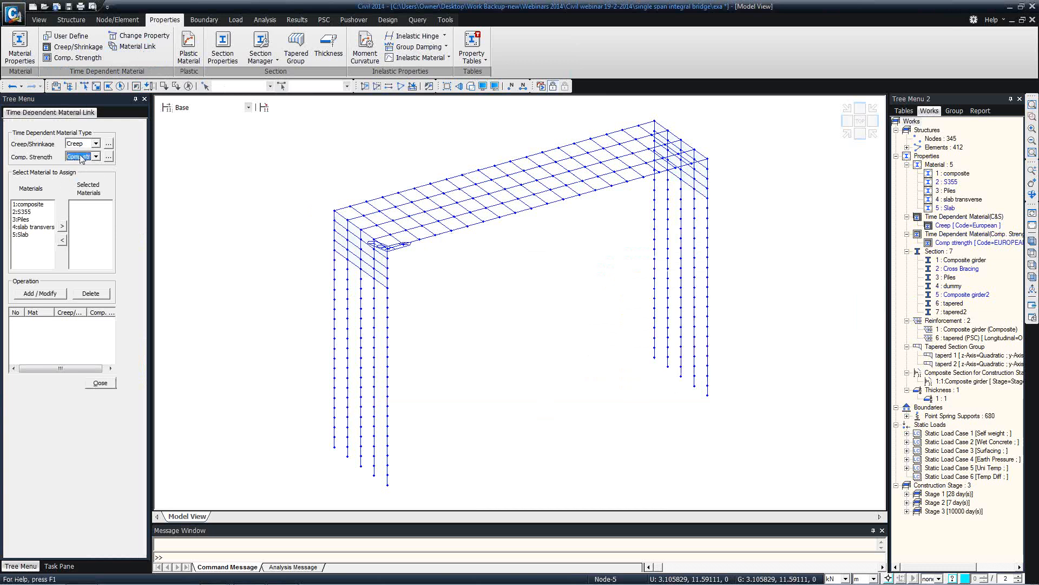
pyautogui.click(32, 234)
pyautogui.click(62, 225)
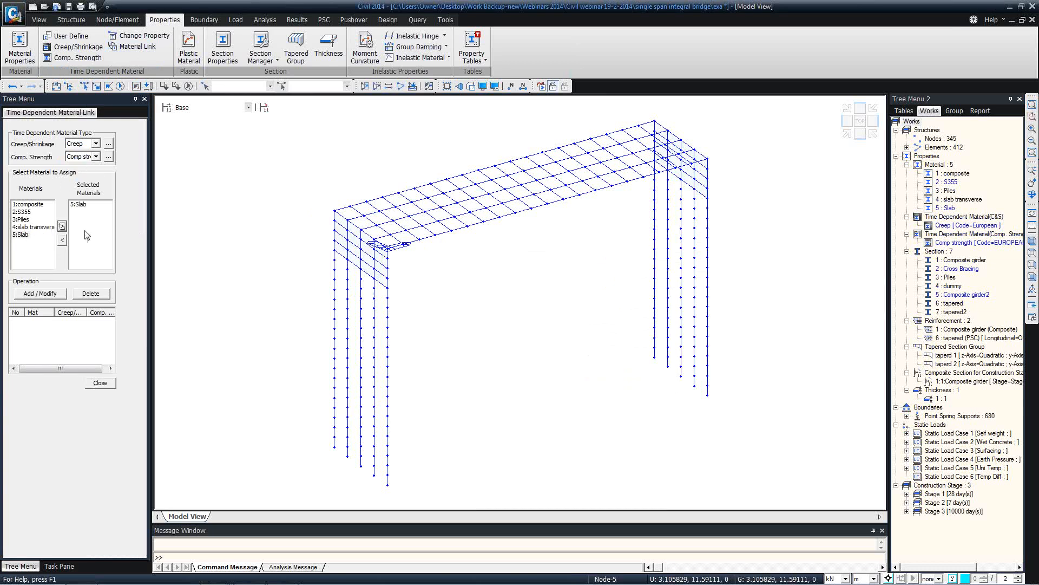
pyautogui.click(40, 293)
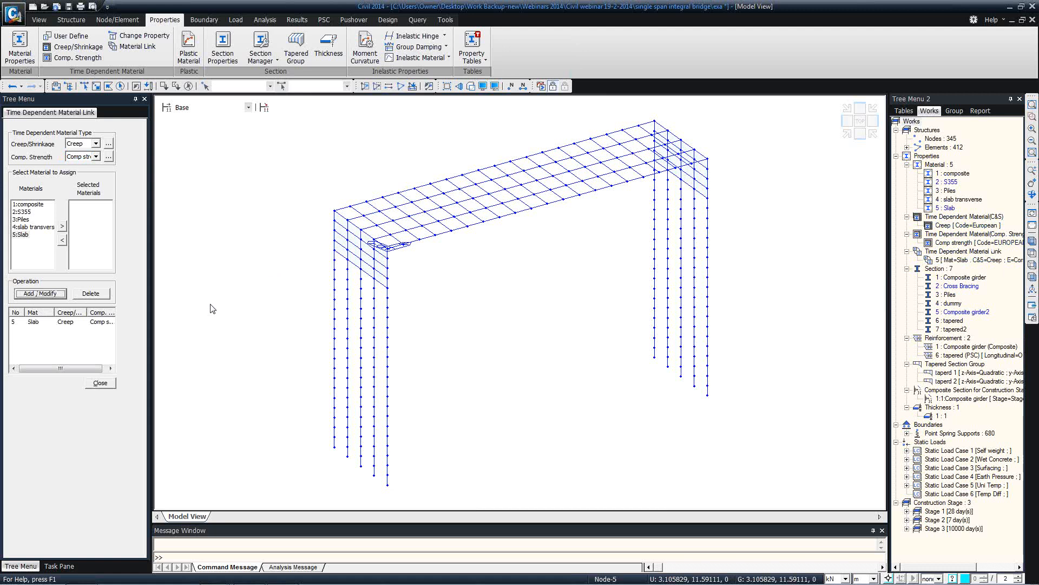
pyautogui.click(100, 382)
pyautogui.hotkey('ctrl', 's')
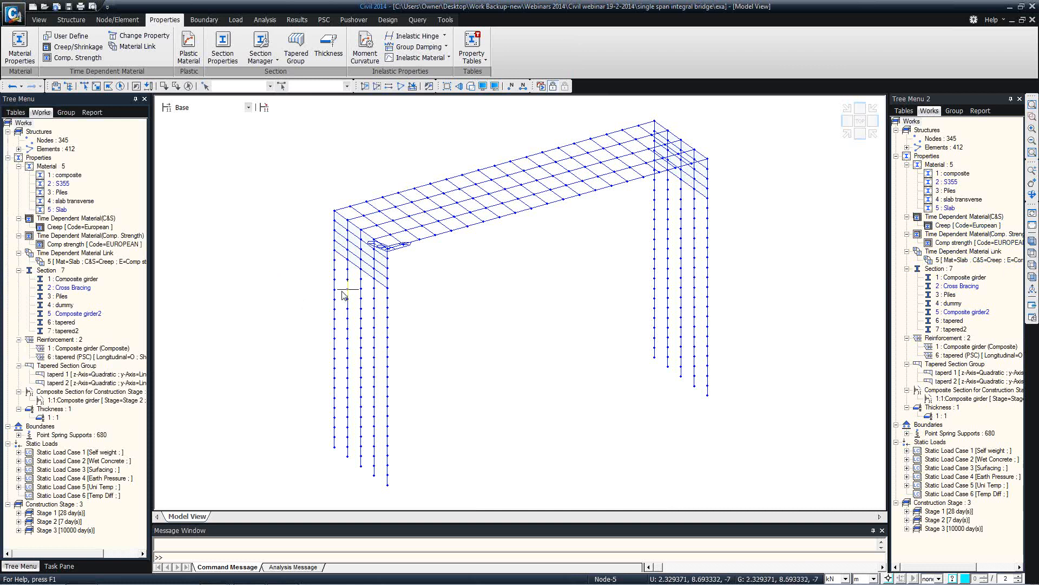
# Orbit the bridge to view it from the other end and choose EUROCODE as the moving load code
pyautogui.moveTo(361, 295)
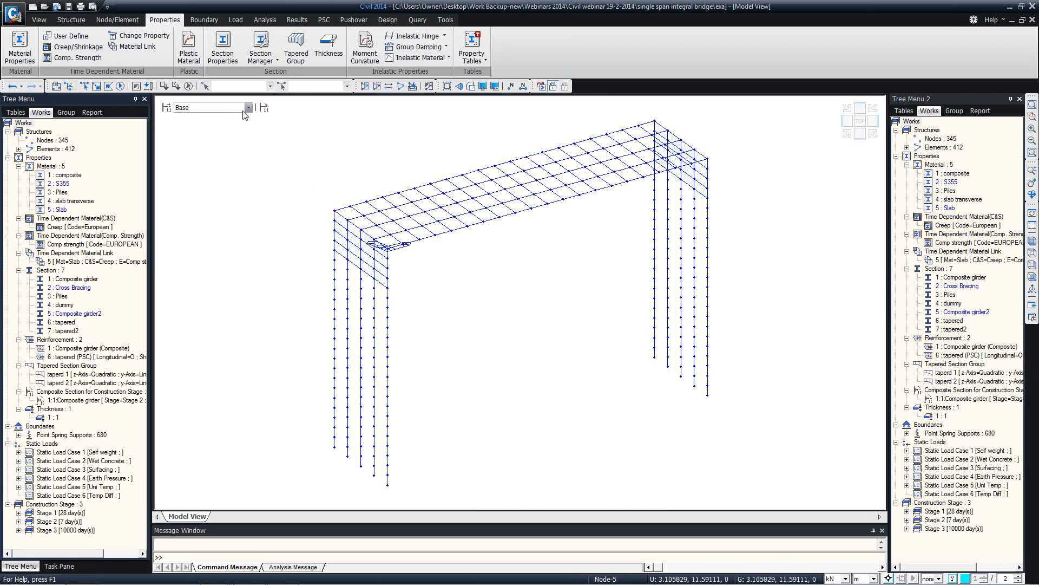
pyautogui.keyDown('ctrl'); pyautogui.moveTo(505, 190); pyautogui.dragTo(445, 212, button='middle'); pyautogui.keyUp('ctrl')
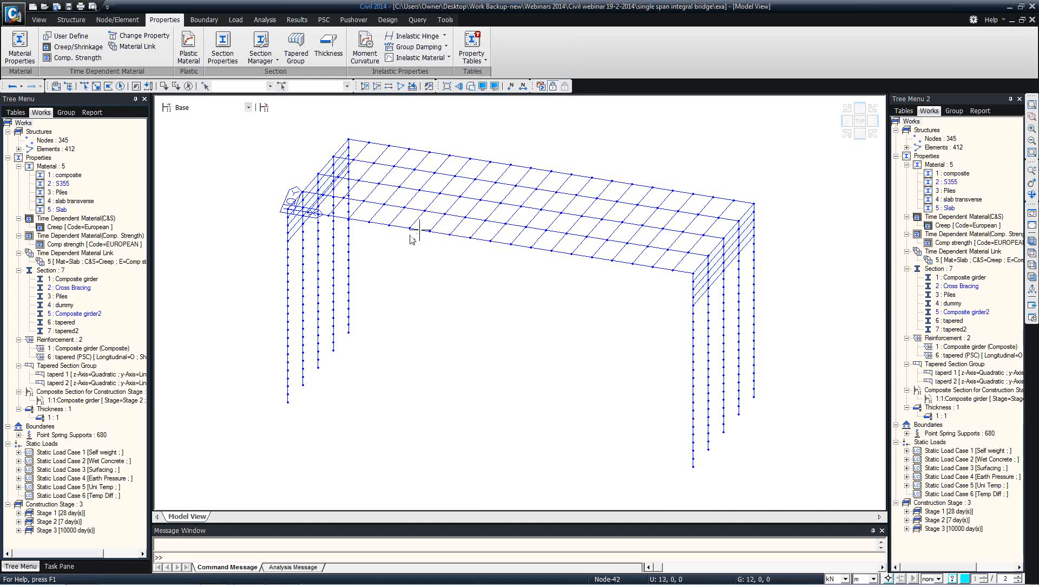
pyautogui.keyDown('ctrl'); pyautogui.moveTo(336, 232); pyautogui.dragTo(335, 233, button='middle'); pyautogui.keyUp('ctrl')
pyautogui.click(204, 20)
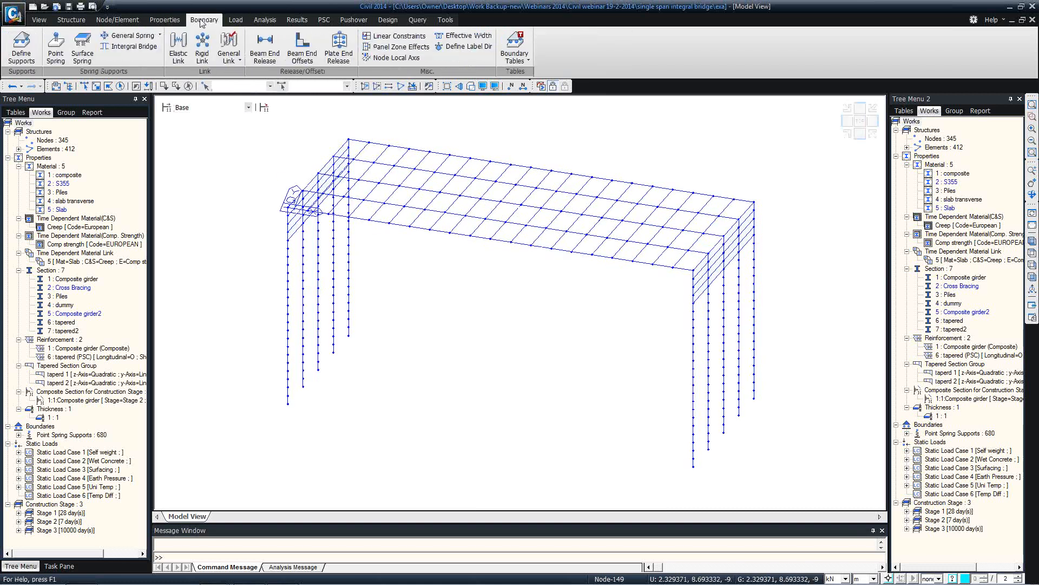
pyautogui.click(236, 20)
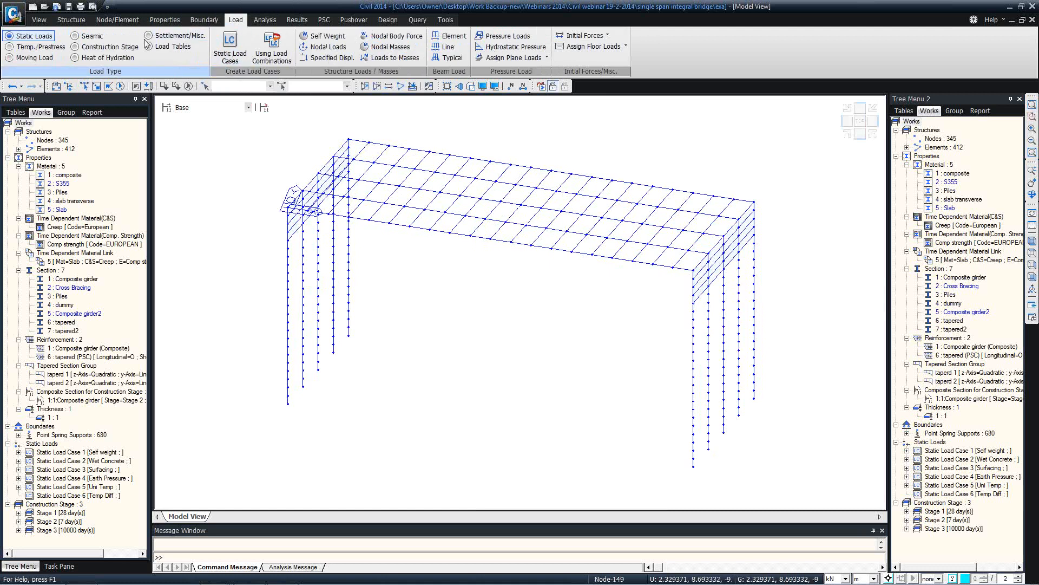
pyautogui.click(32, 58)
pyautogui.click(279, 52)
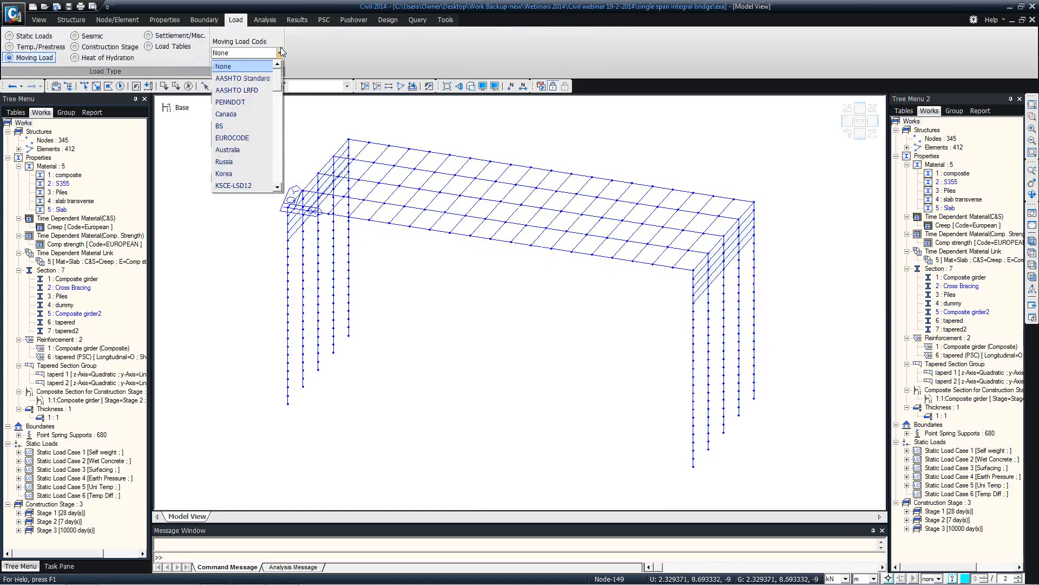
pyautogui.click(252, 137)
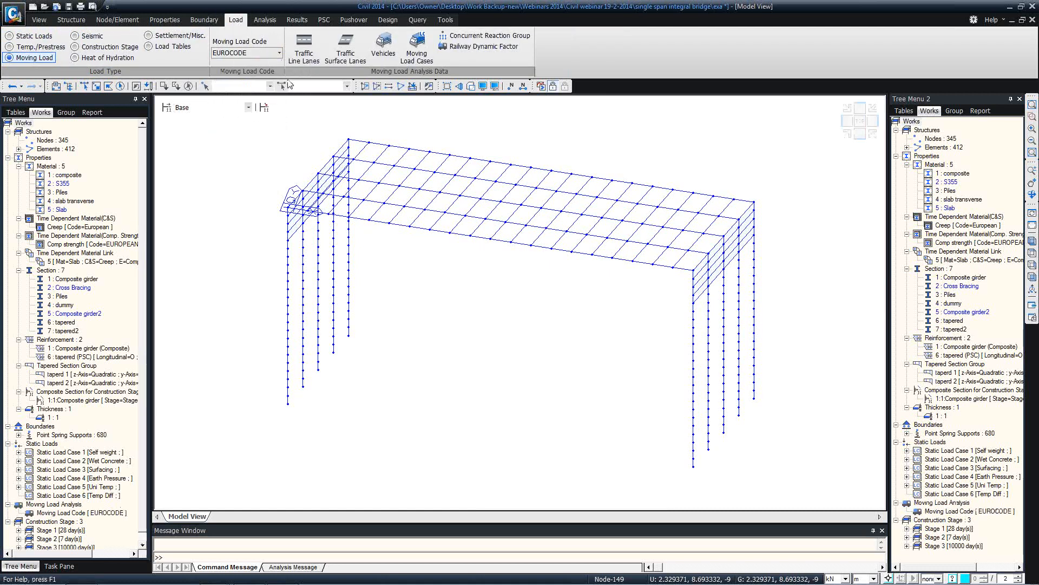
# Add traffic line lane RA1 with eccentricity -1 m and lane width 2 m
pyautogui.click(310, 62)
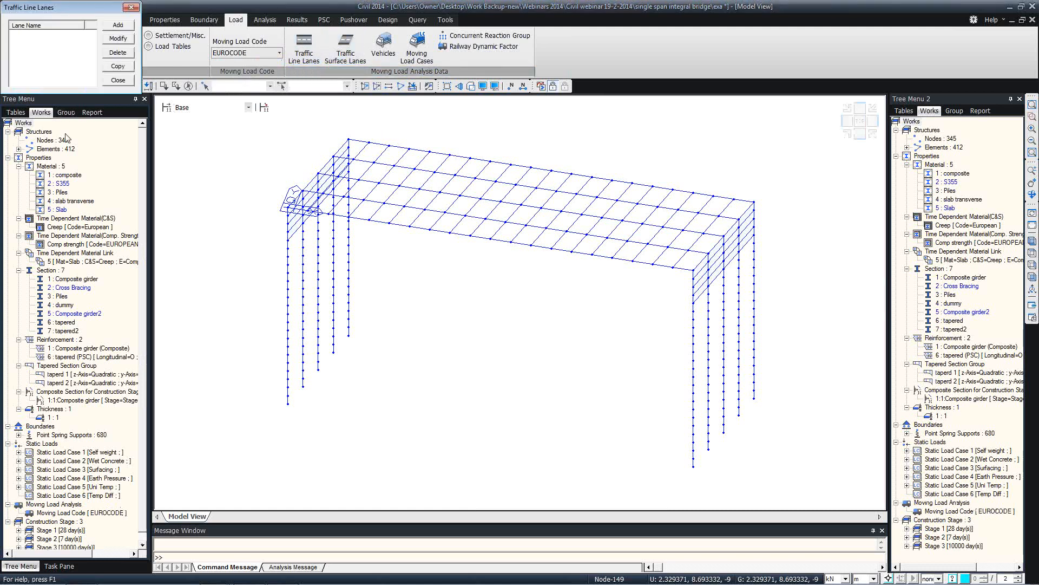
pyautogui.click(118, 24)
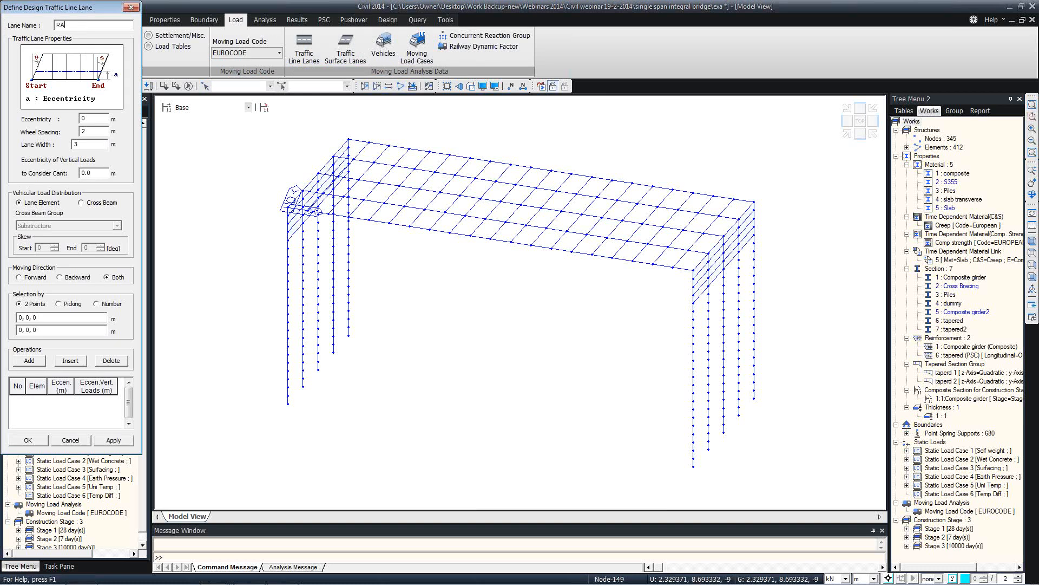
pyautogui.click(102, 118)
pyautogui.write('-')
pyautogui.press('BackSpace')
pyautogui.press('BackSpace')
pyautogui.write('-')
pyautogui.doubleClick(95, 142)
pyautogui.write('1')
# Distribute RA1 loads via cross beams in group Transverse, with 15° skew at start and end
pyautogui.click(82, 203)
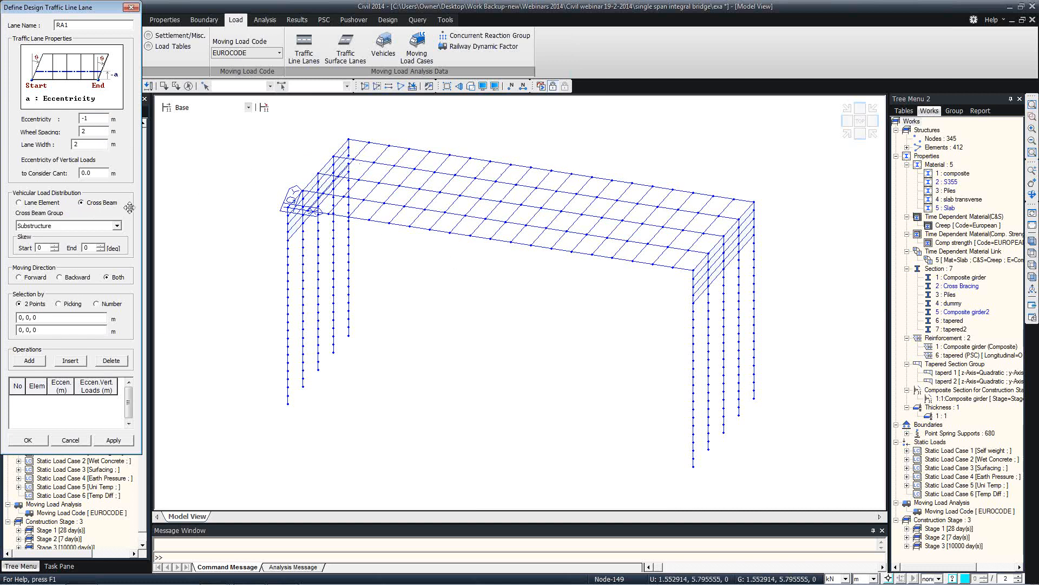
pyautogui.click(115, 226)
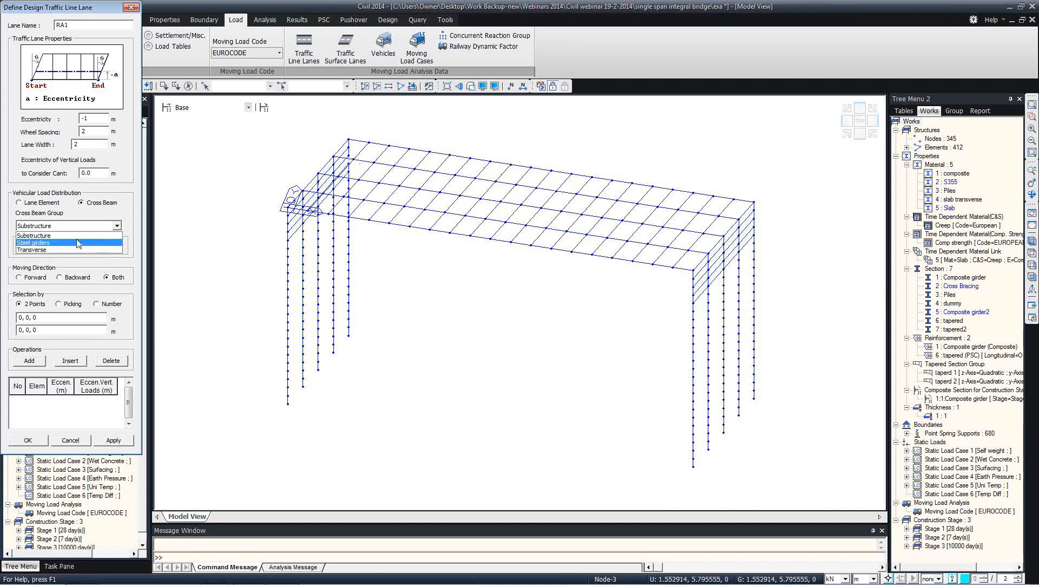
pyautogui.click(43, 249)
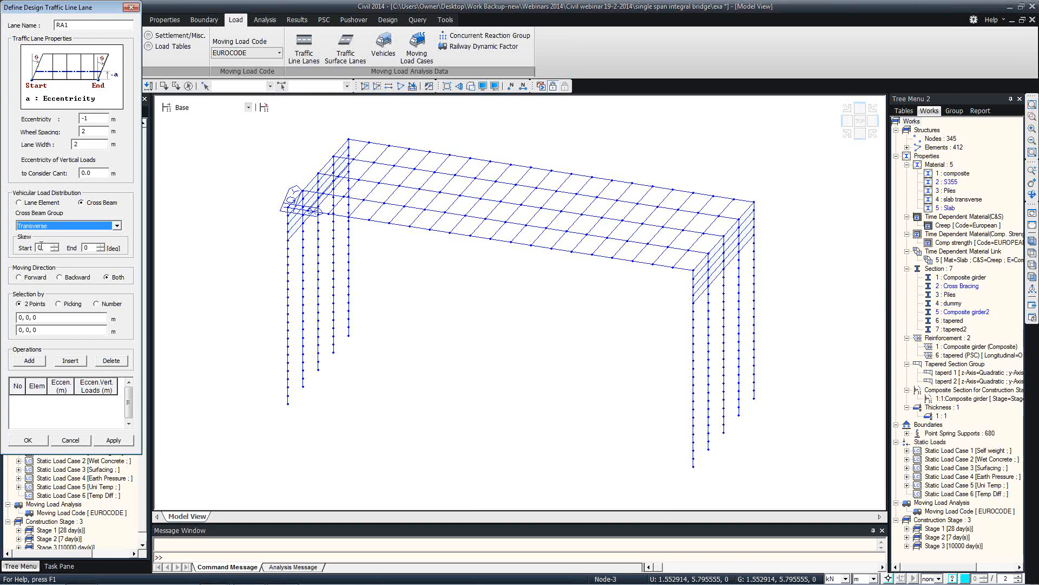
pyautogui.click(38, 202)
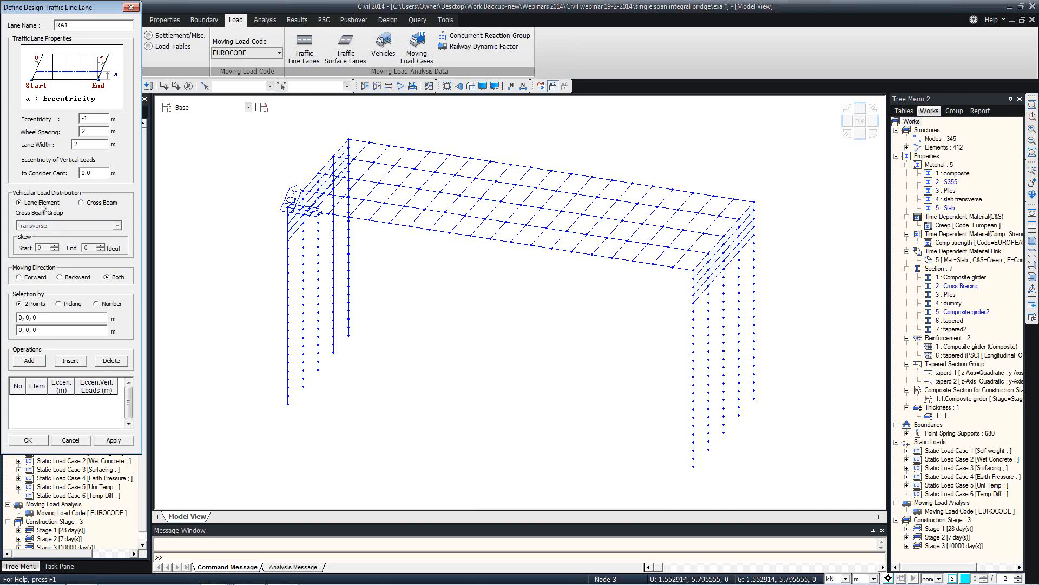
pyautogui.click(82, 202)
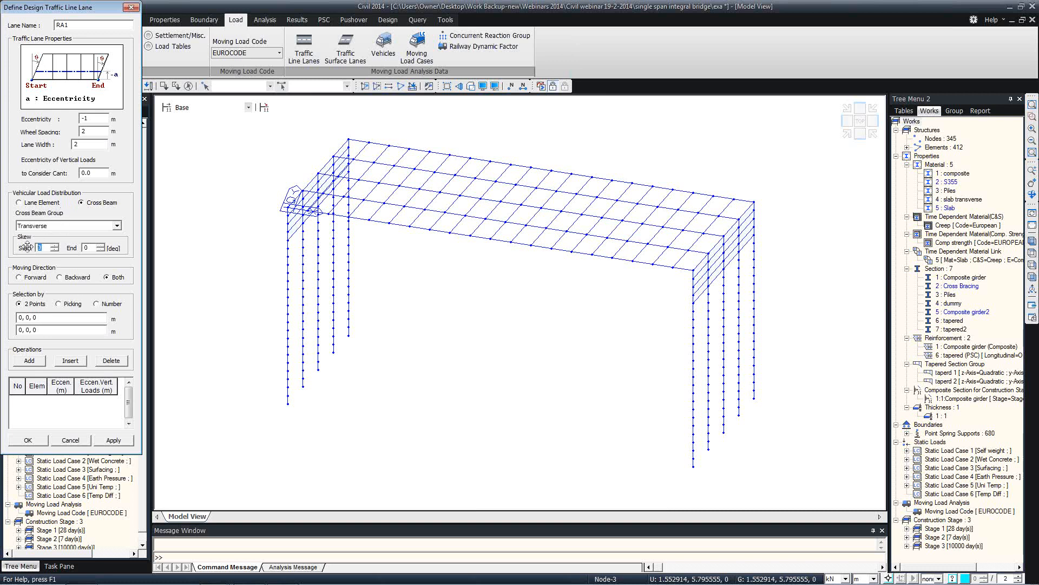
pyautogui.write('15')
pyautogui.press('Tab')
pyautogui.write('15')
pyautogui.click(40, 320)
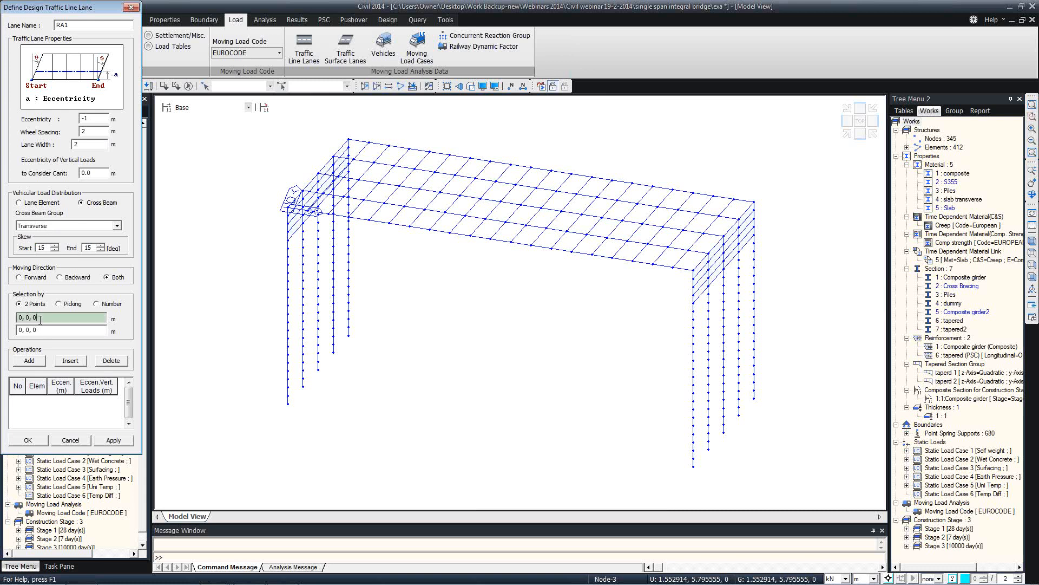
# Pick the girder's two end nodes for lane RA1 (−1 m eccentricity, 2 m width) and apply it
pyautogui.click(285, 210)
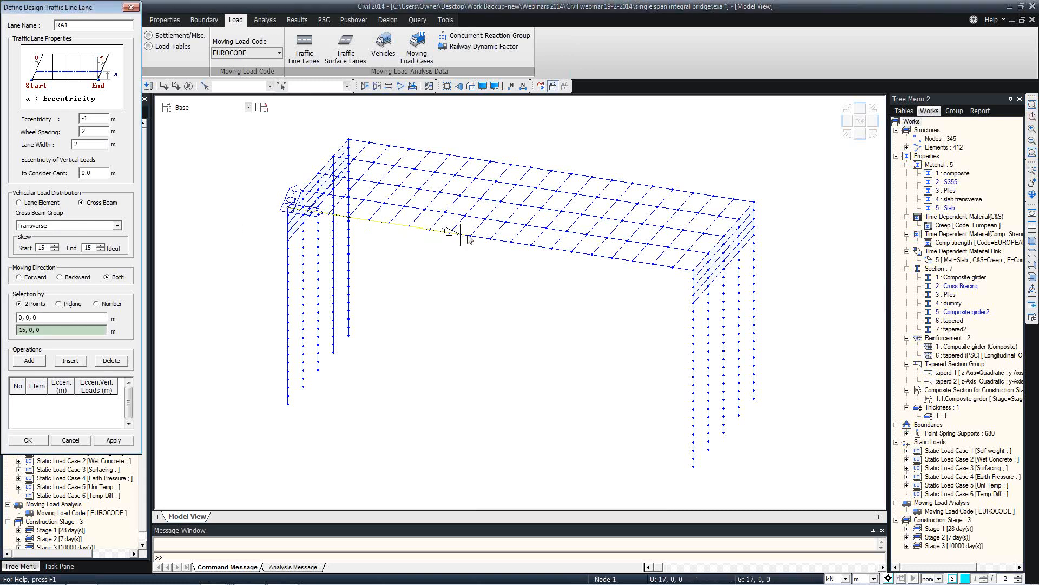
pyautogui.click(691, 270)
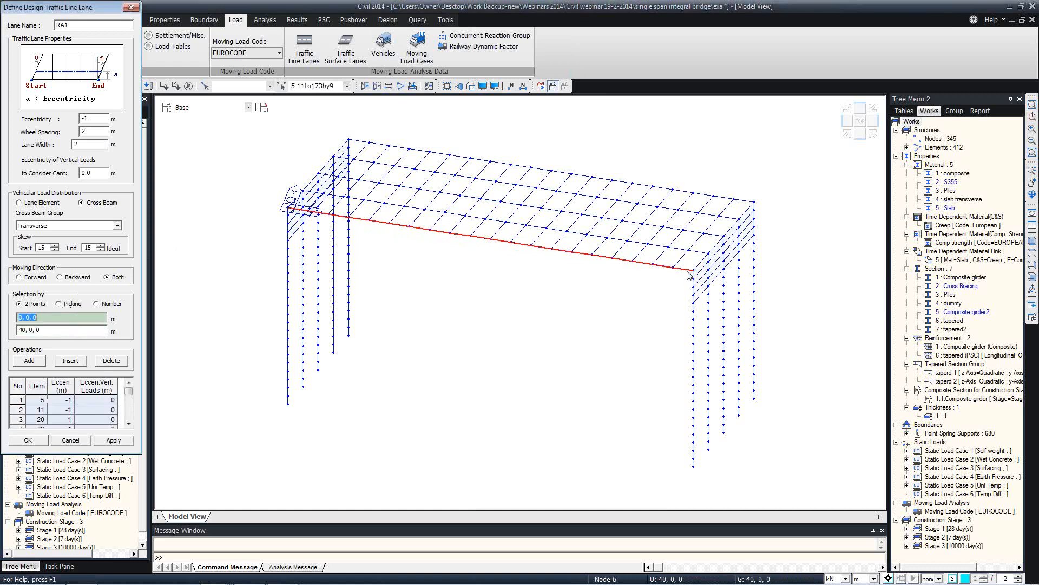
pyautogui.click(112, 441)
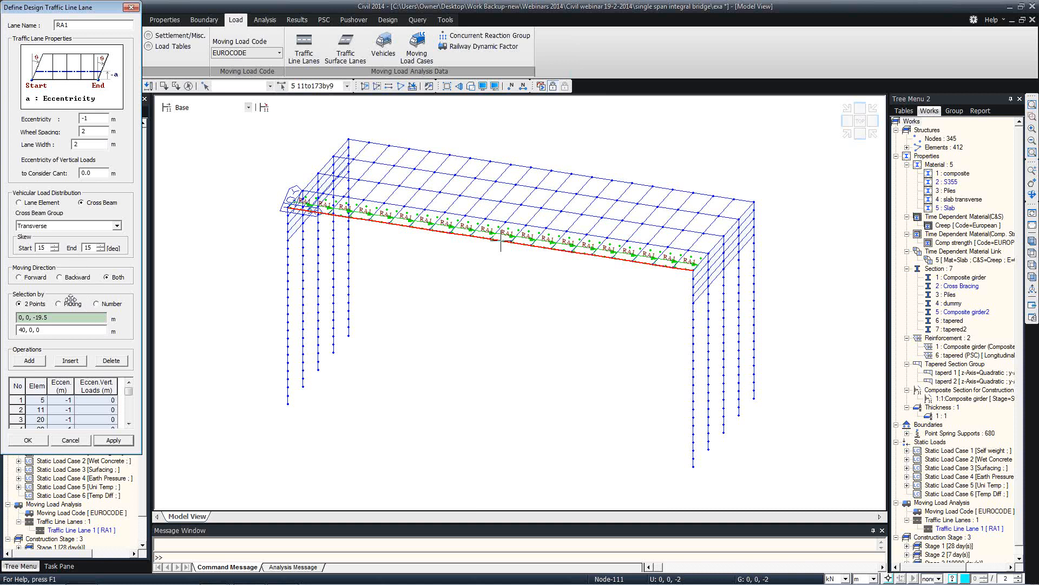
pyautogui.click(108, 441)
# Add traffic lane Lane A at −3 m eccentricity and 3 m width between the girder end nodes
pyautogui.doubleClick(63, 25)
pyautogui.write('Lane A')
pyautogui.moveTo(92, 121); pyautogui.dragTo(84, 120)
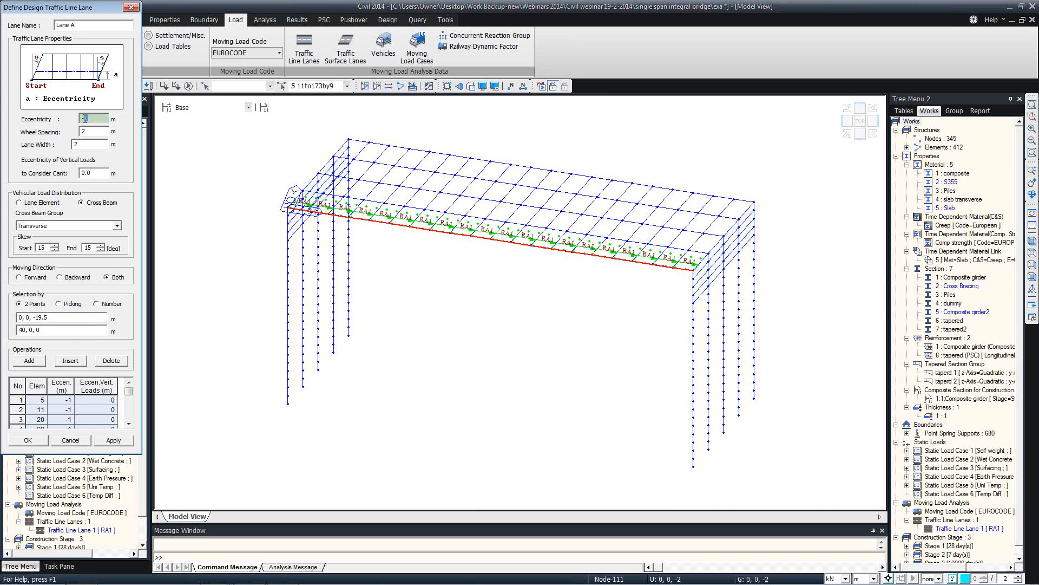
pyautogui.write('-3')
pyautogui.moveTo(84, 143); pyautogui.dragTo(72, 144)
pyautogui.write('3')
pyautogui.click(20, 385)
pyautogui.click(99, 361)
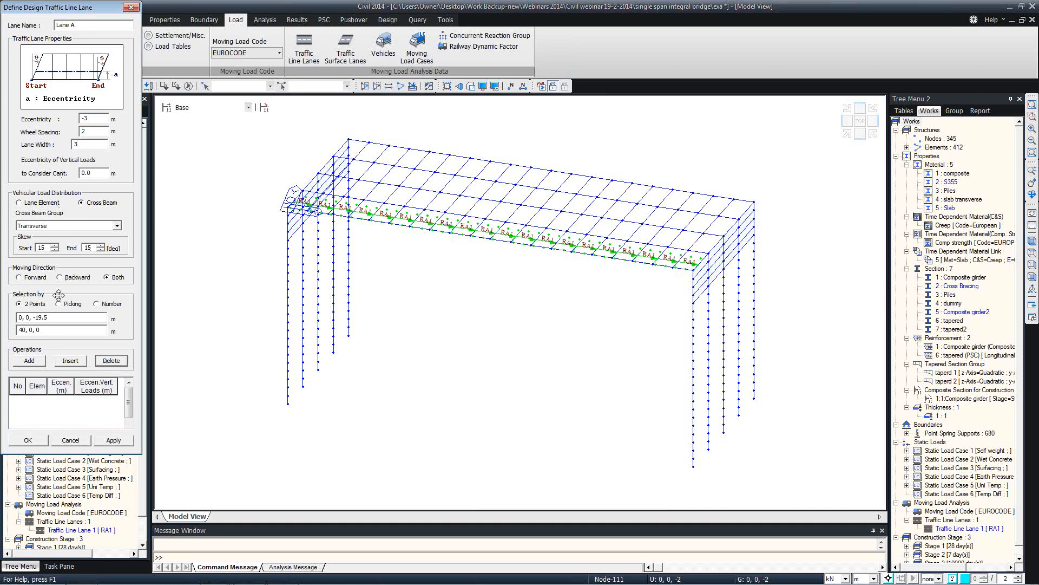
pyautogui.click(43, 317)
pyautogui.click(290, 208)
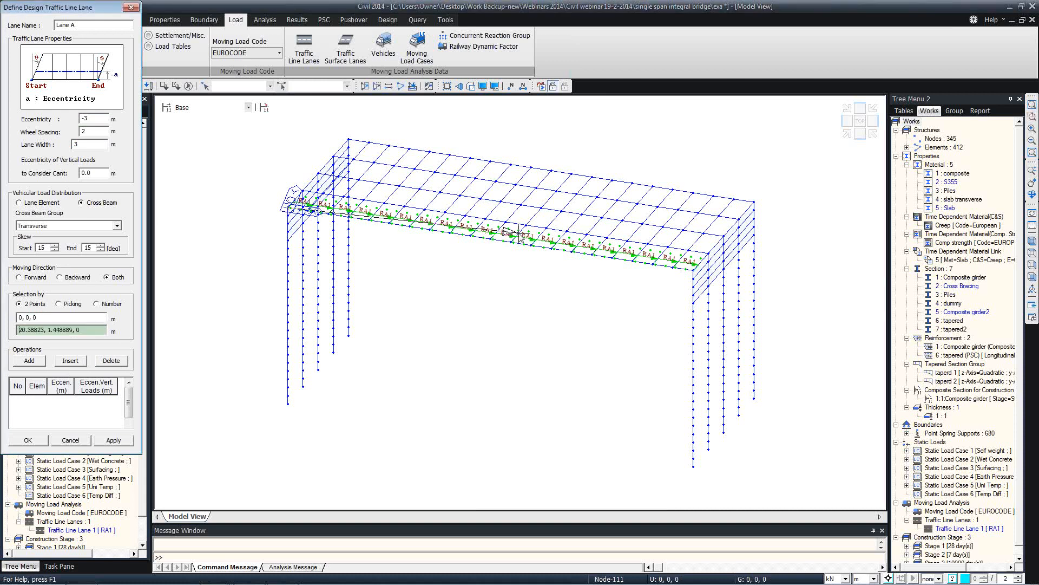
pyautogui.click(695, 269)
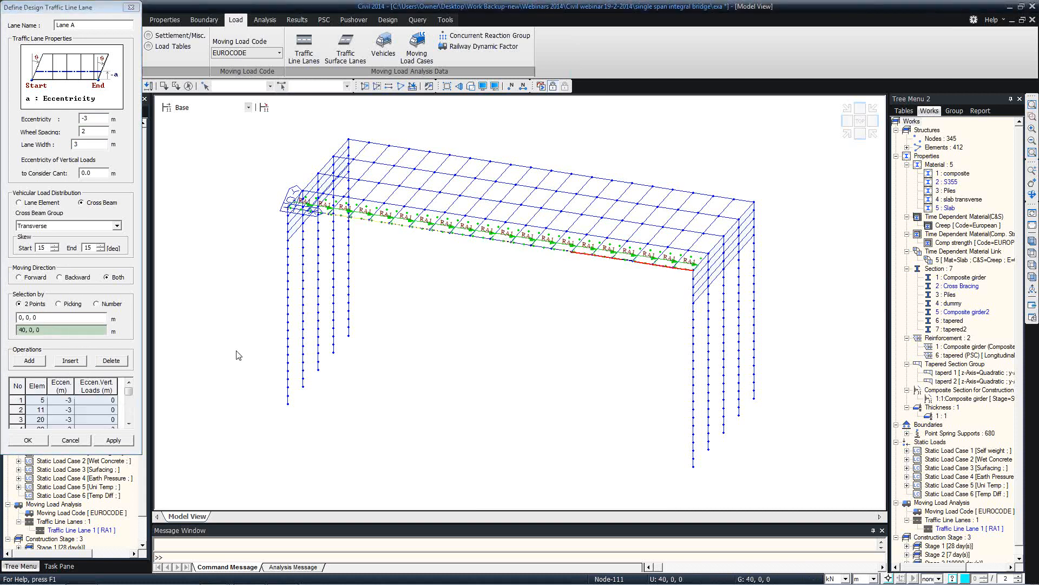
pyautogui.click(114, 440)
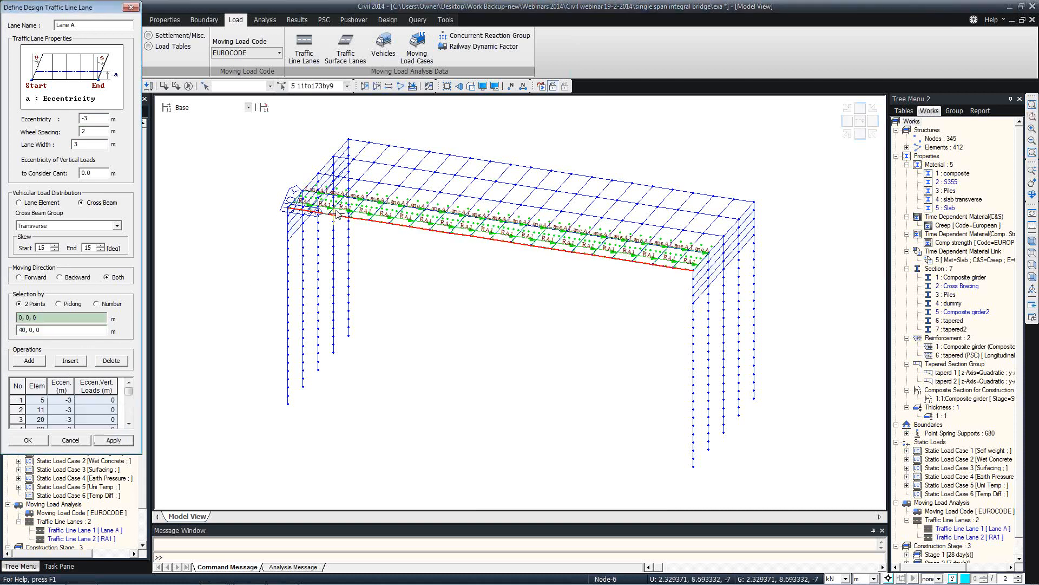
# Add LaneB at −6 m eccentricity along the girder, then close the lane list
pyautogui.click(79, 26)
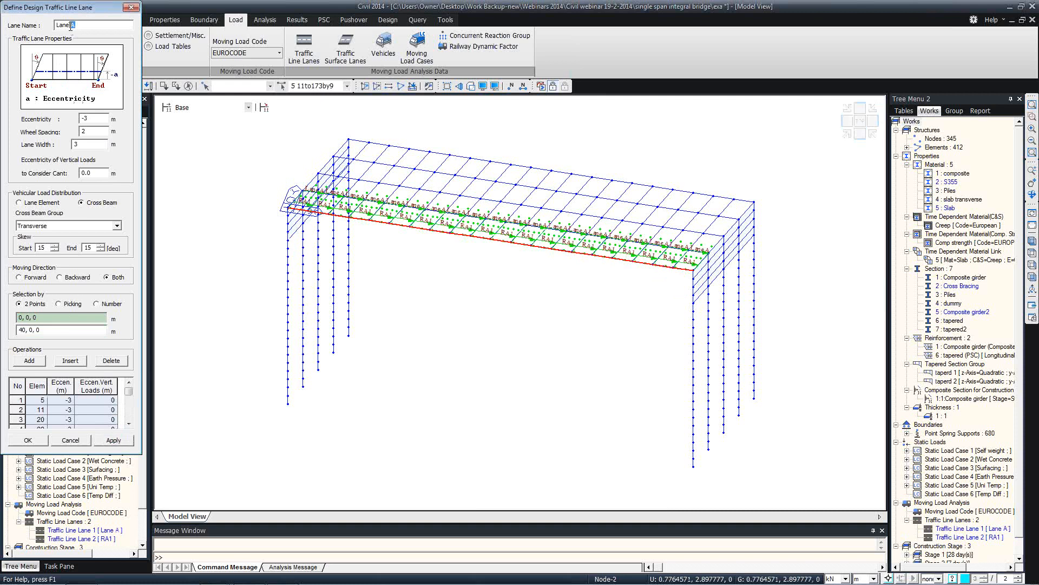
pyautogui.moveTo(92, 120); pyautogui.dragTo(85, 120)
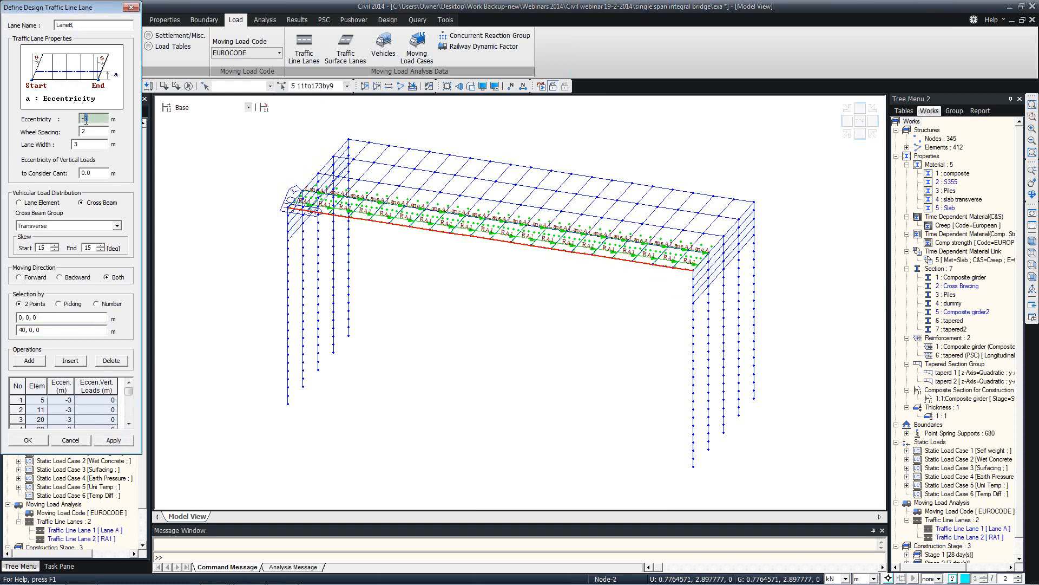
pyautogui.write('-6')
pyautogui.click(111, 360)
pyautogui.click(29, 360)
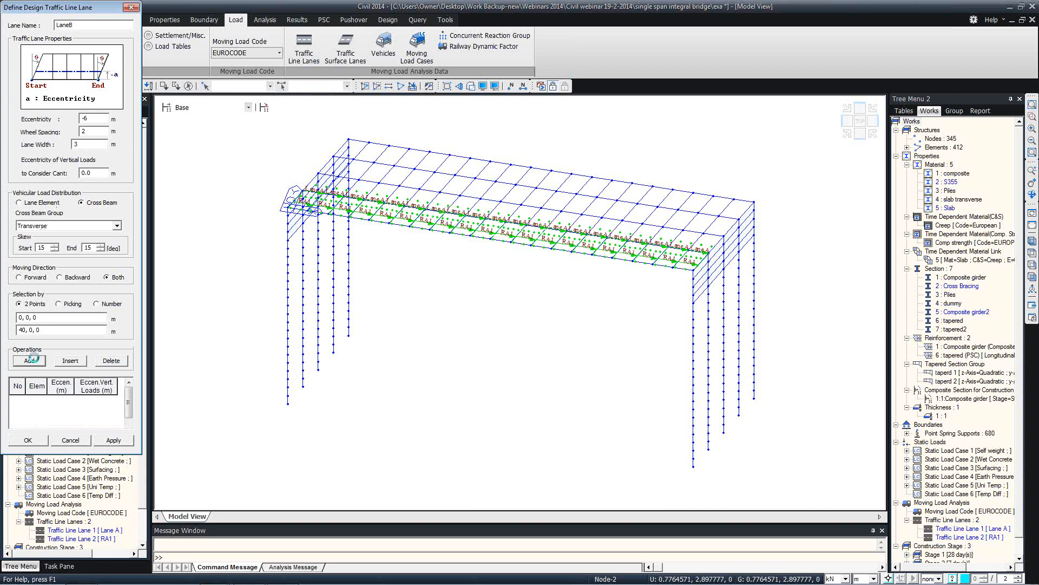
pyautogui.click(142, 191)
pyautogui.click(283, 210)
pyautogui.click(695, 270)
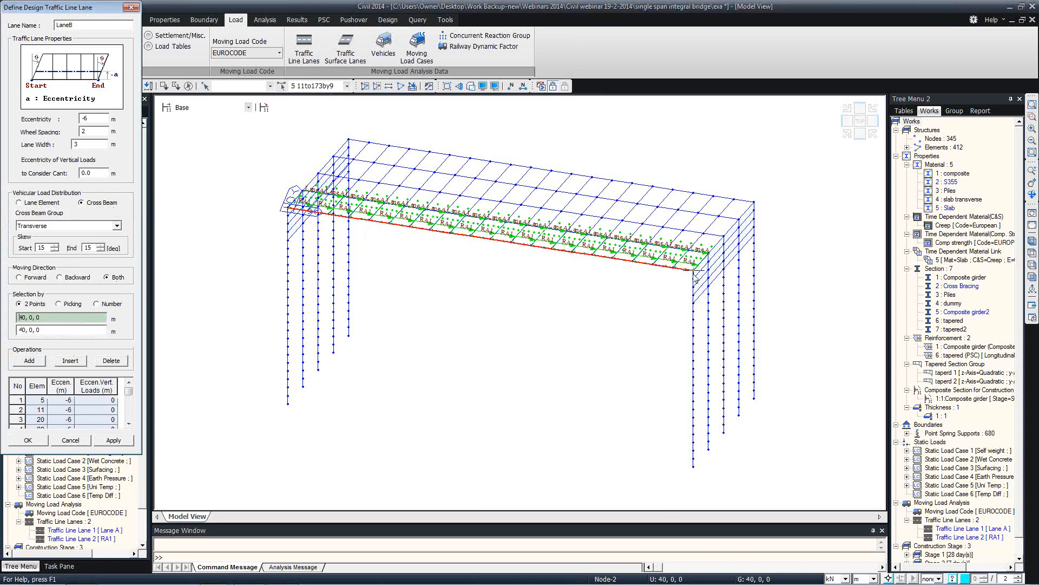
pyautogui.click(28, 440)
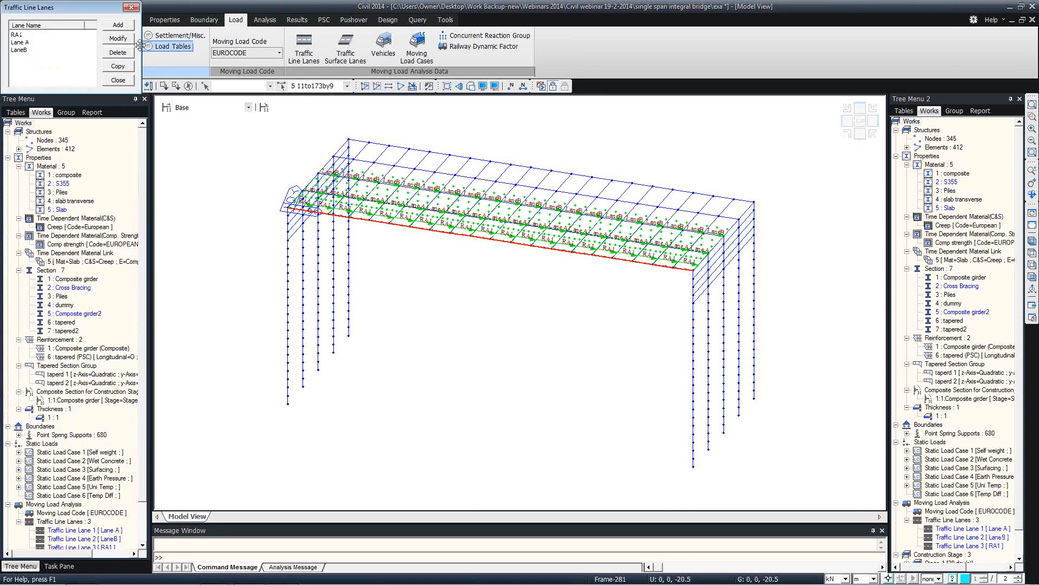
pyautogui.click(119, 79)
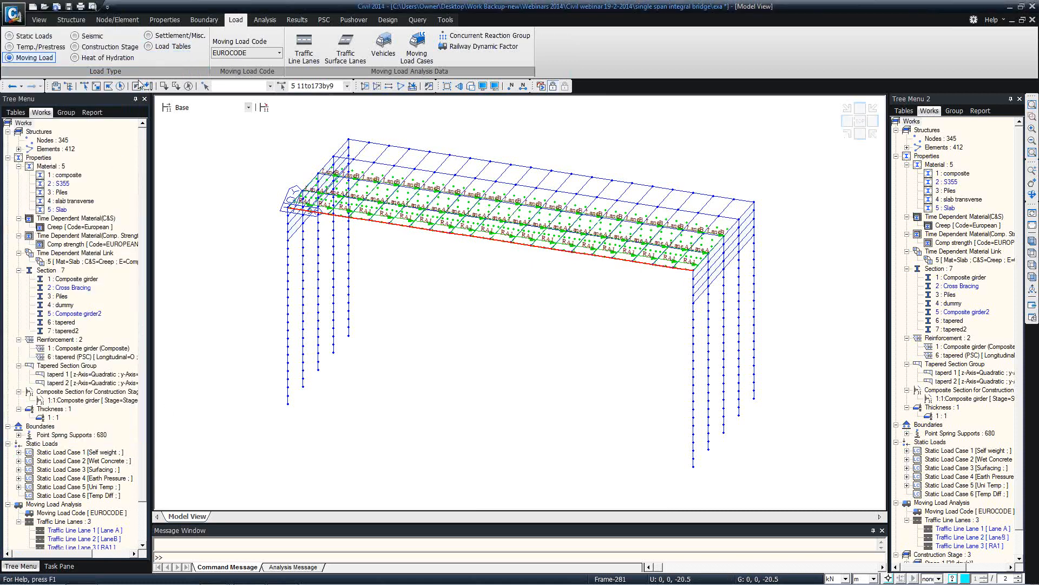
# Add standard vehicle Load Model 1 with UDL adjustment factors 0.61, 2.2, 2 and 2
pyautogui.click(383, 59)
pyautogui.moveTo(130, 33); pyautogui.dragTo(462, 97)
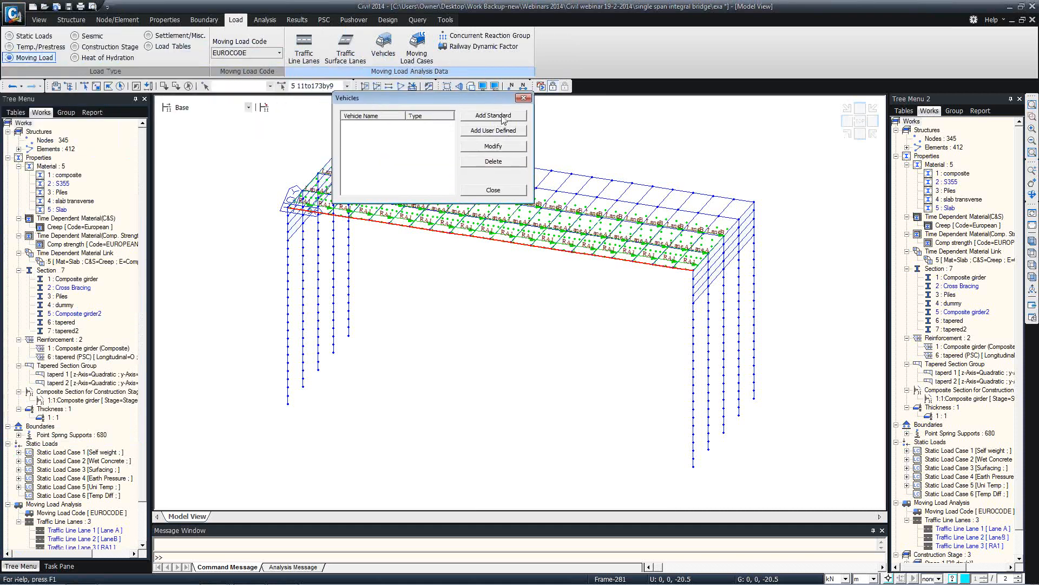
pyautogui.click(493, 116)
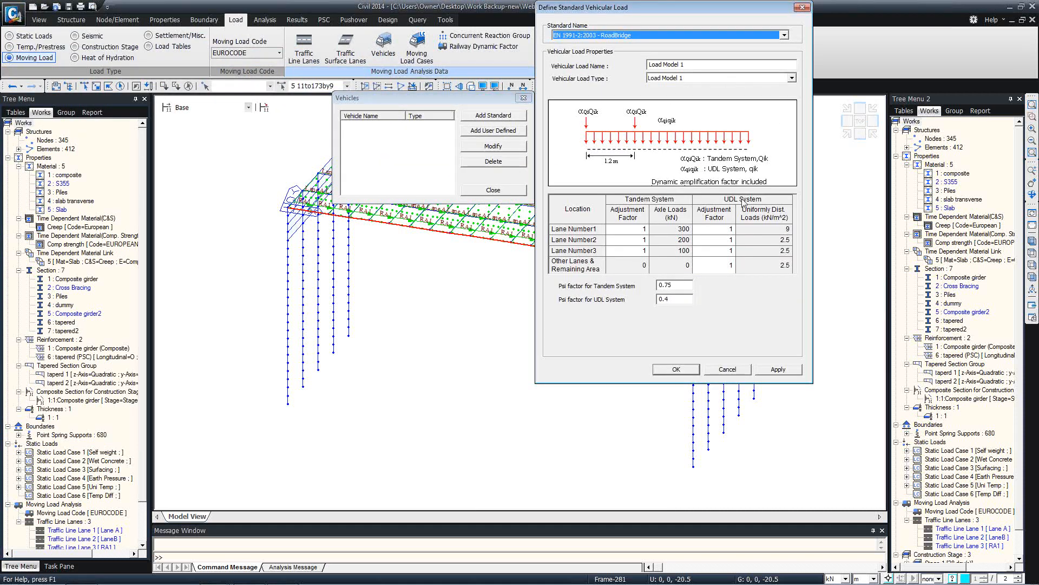
pyautogui.click(728, 231)
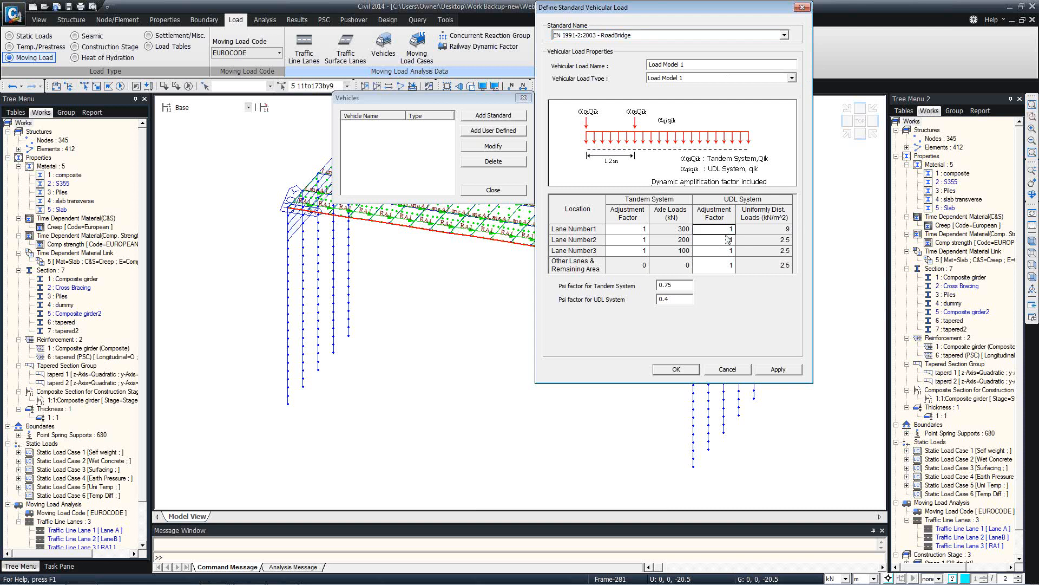
pyautogui.write('0.61')
pyautogui.click(723, 243)
pyautogui.write('2.2')
pyautogui.click(720, 250)
pyautogui.write('2')
pyautogui.click(722, 263)
pyautogui.write('2')
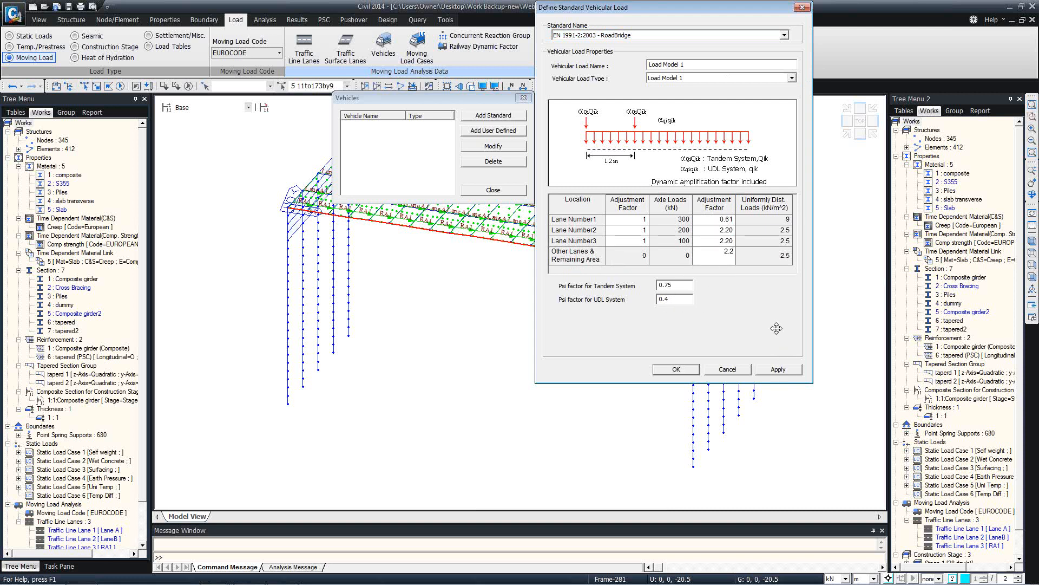
pyautogui.click(778, 369)
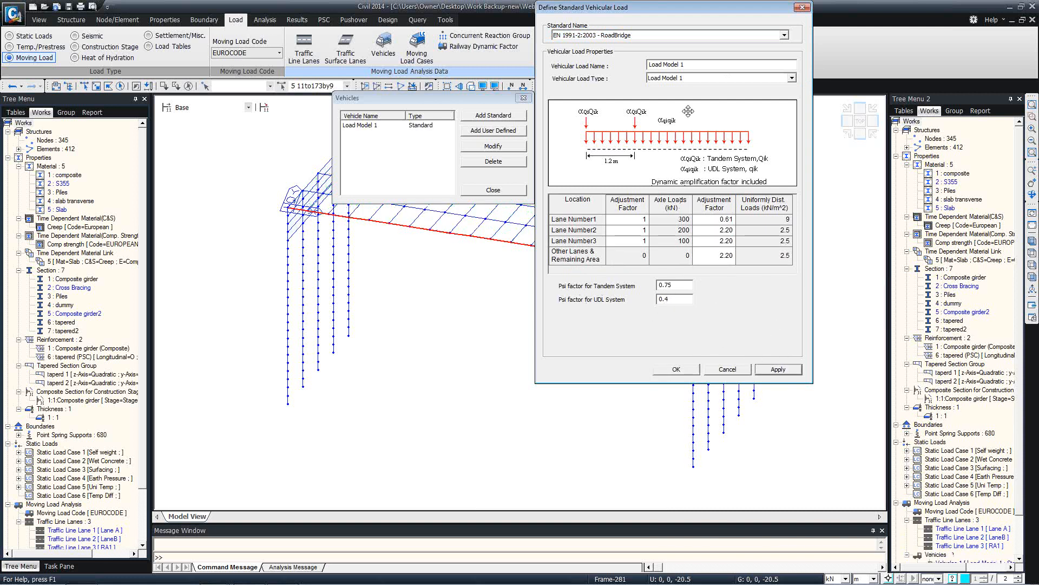
# Add the Load Model 3 (UK NA) SOV 250 vehicle
pyautogui.click(703, 79)
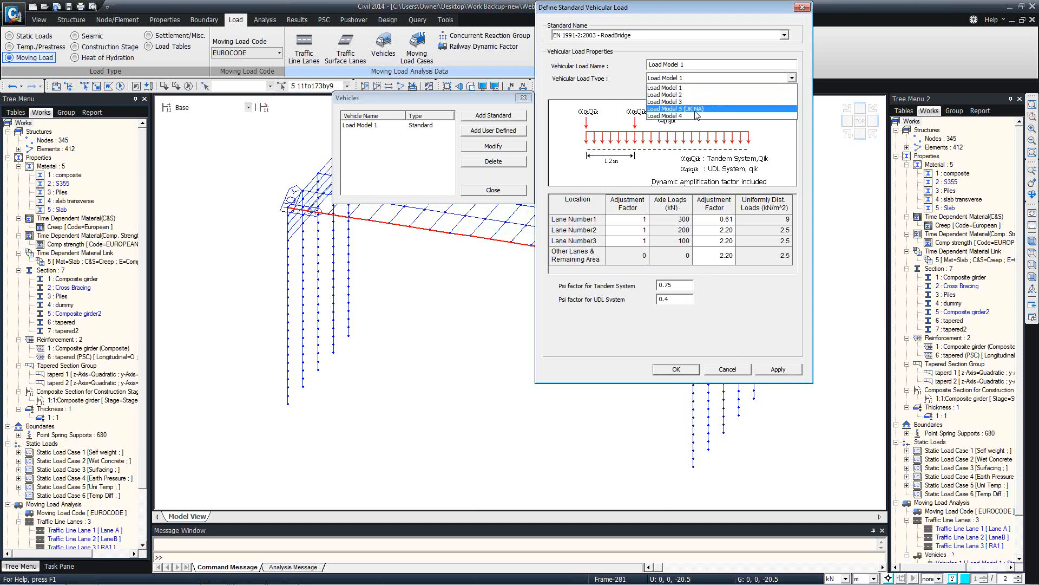
pyautogui.click(696, 110)
pyautogui.click(677, 91)
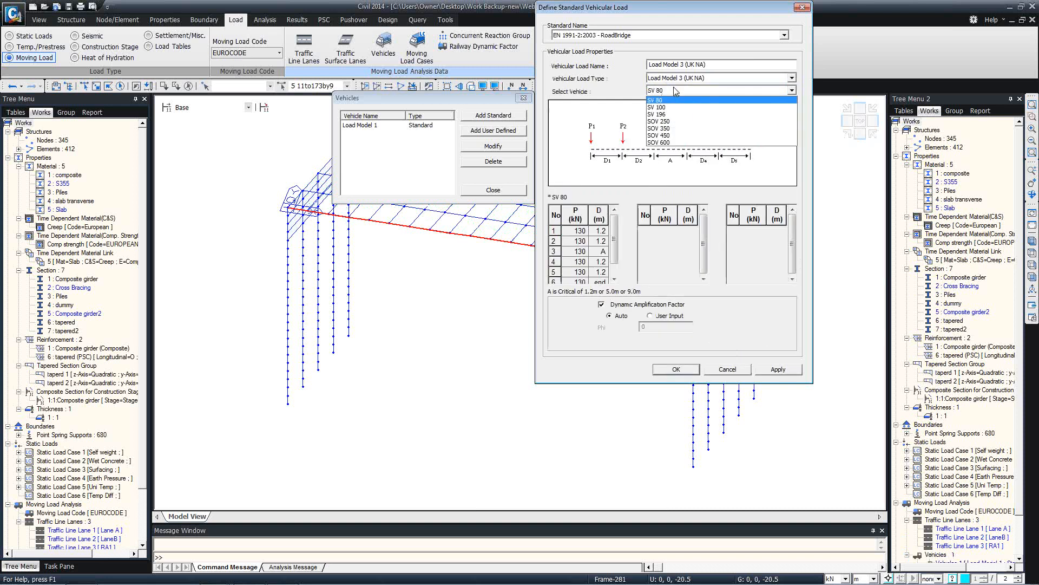
pyautogui.click(665, 121)
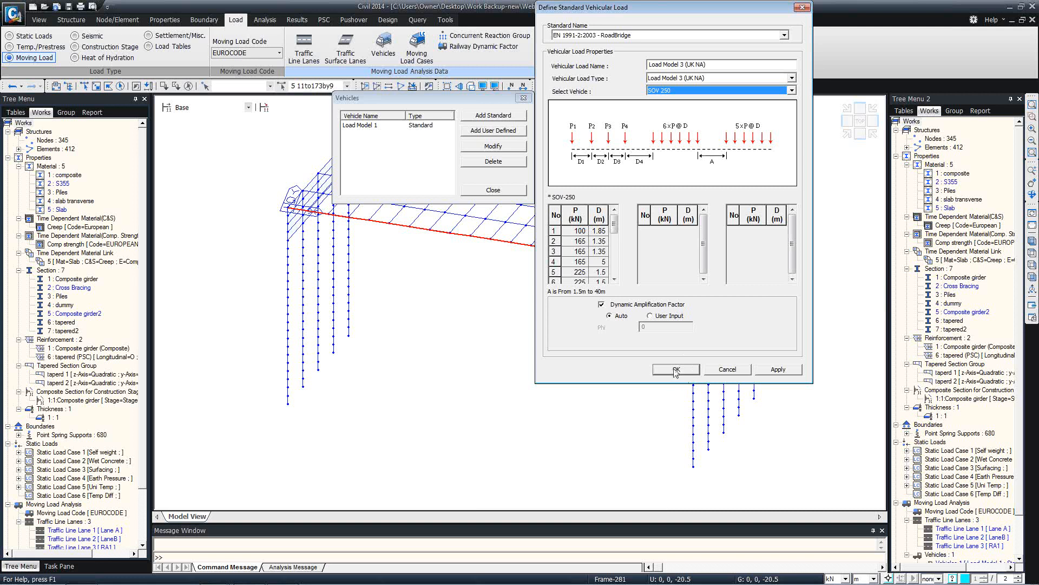
pyautogui.click(778, 369)
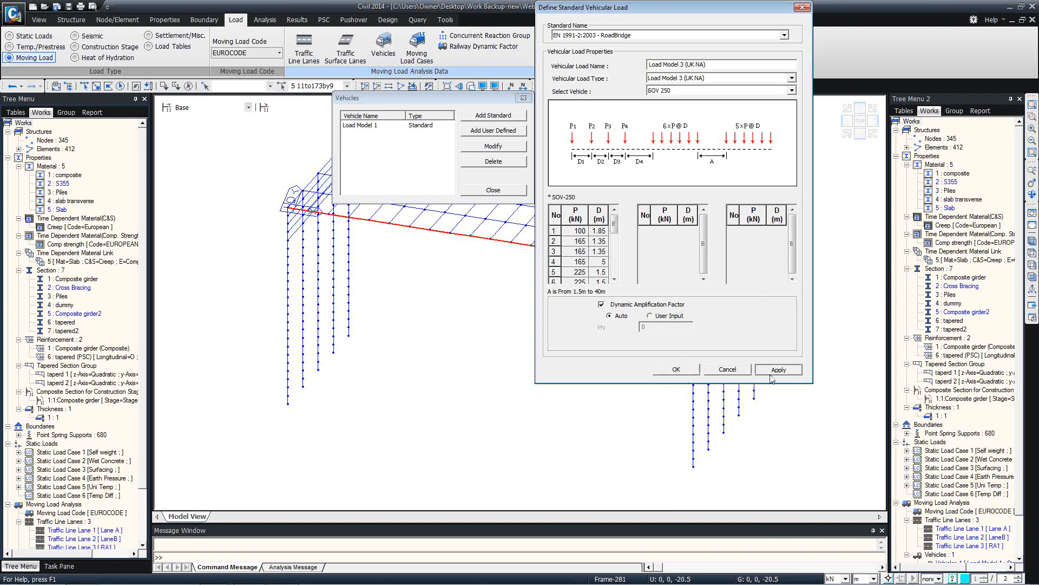
# Browse Rail Traffic Load types and a Permit Truck user vehicle, then close the vehicle dialogs unchanged
pyautogui.click(620, 35)
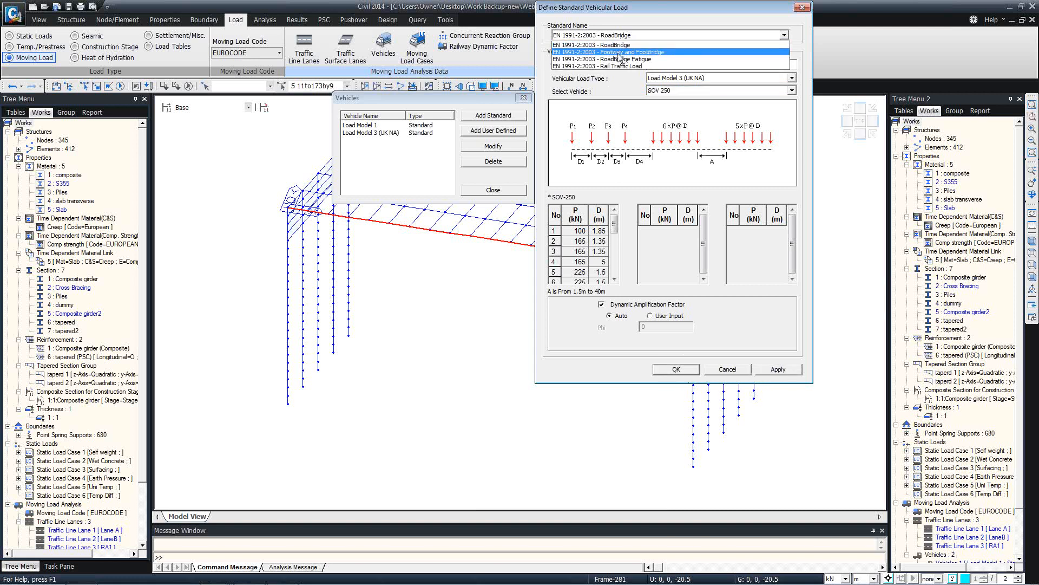
pyautogui.click(622, 66)
pyautogui.click(704, 80)
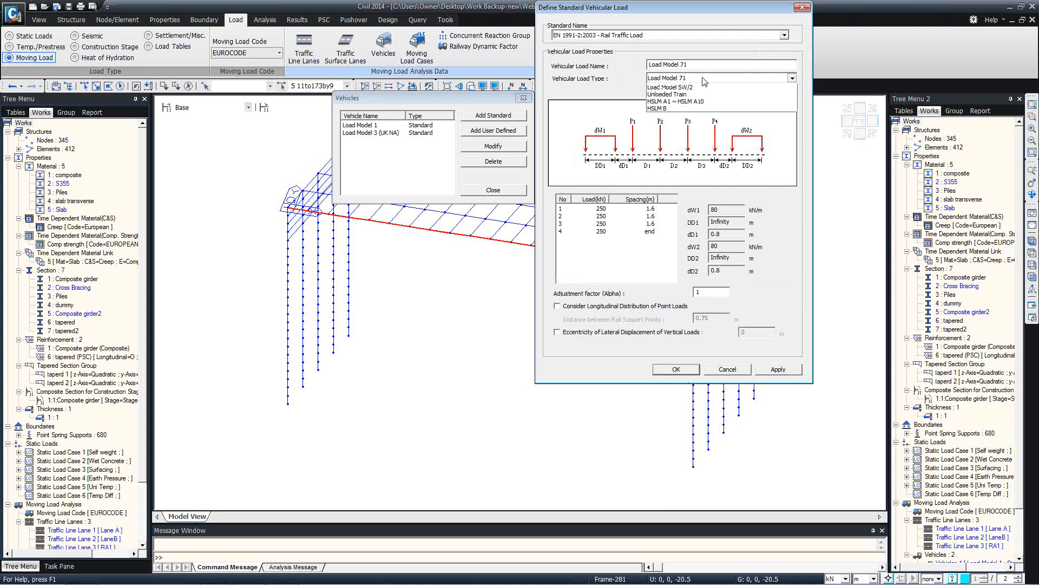
pyautogui.click(727, 373)
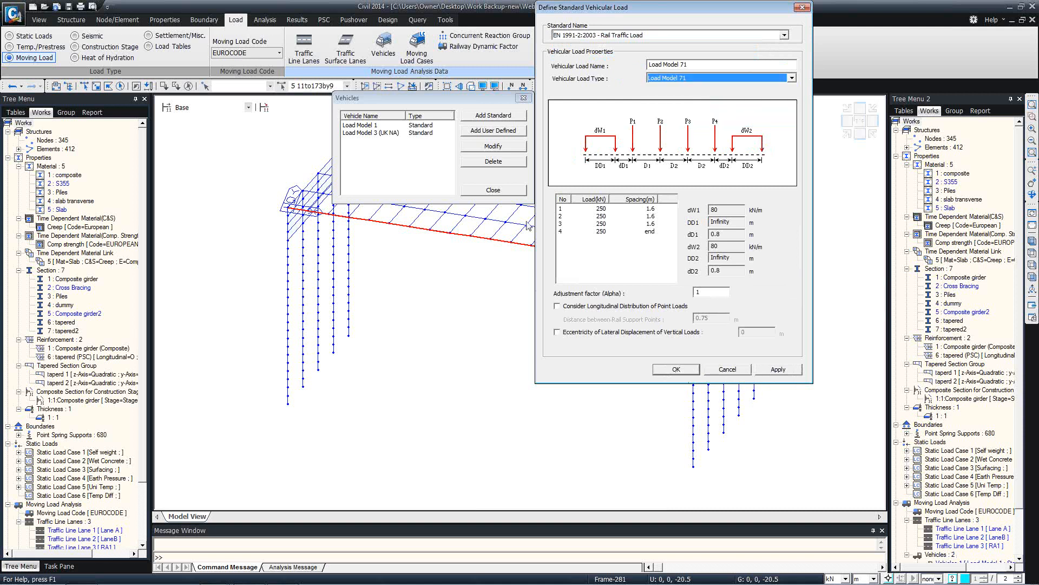
pyautogui.click(728, 370)
pyautogui.click(491, 132)
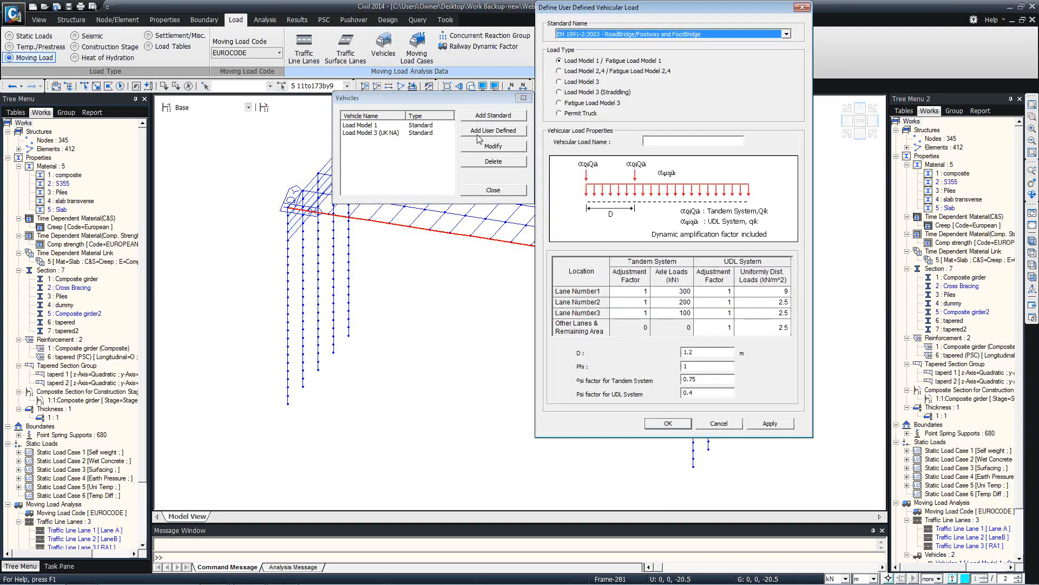
pyautogui.click(568, 115)
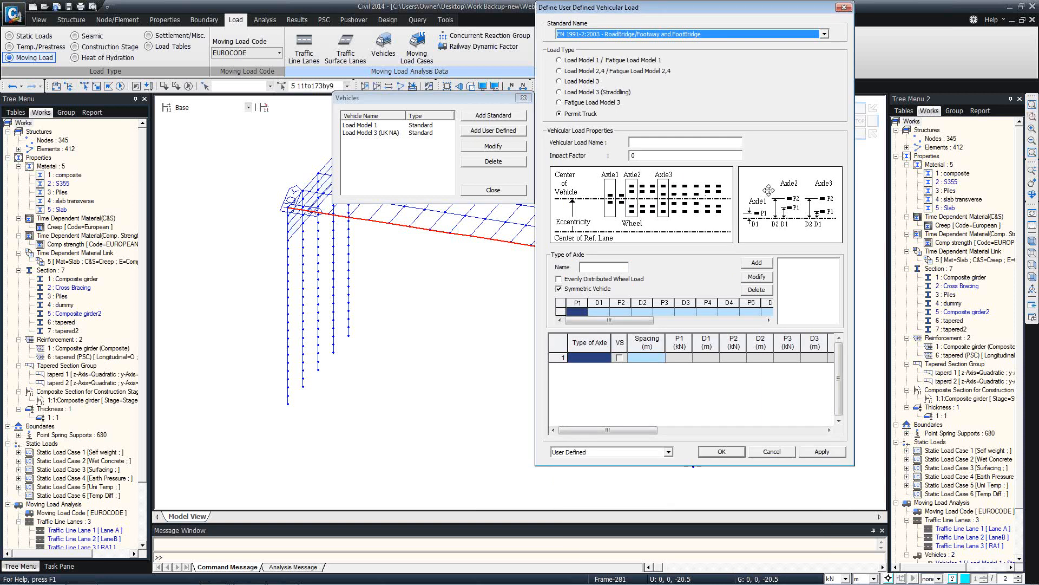
pyautogui.click(844, 8)
pyautogui.click(523, 98)
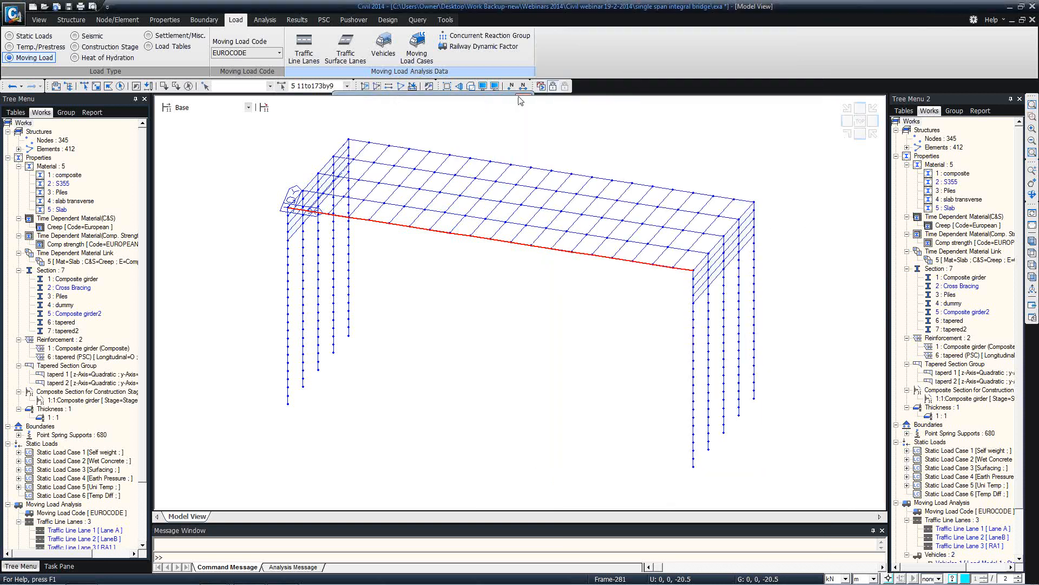
# Define moving load case gr1a with all three lanes assigned and RA1 as the remaining area
pyautogui.click(411, 54)
pyautogui.click(174, 52)
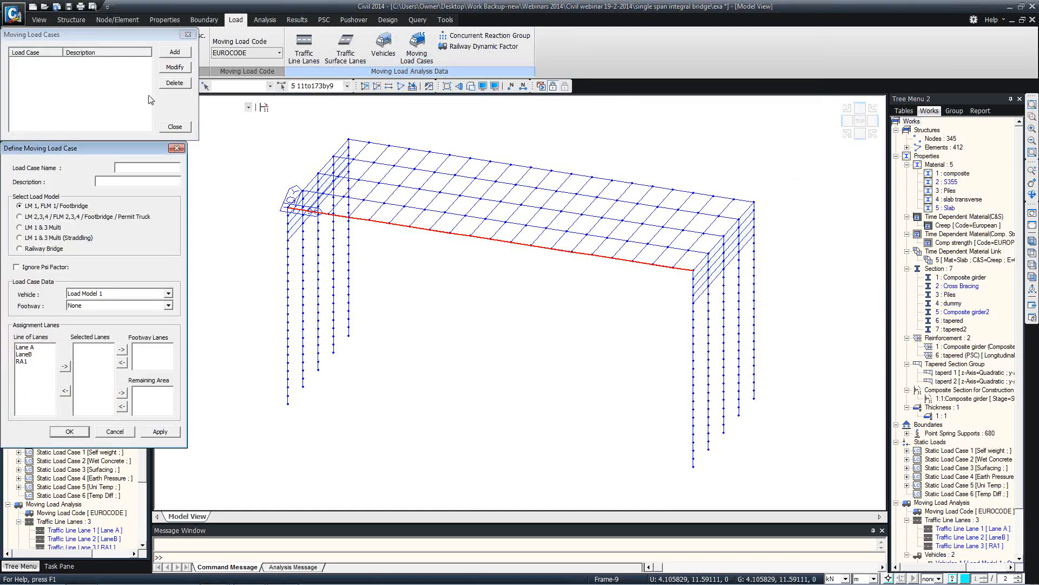
pyautogui.moveTo(108, 149); pyautogui.dragTo(385, 103)
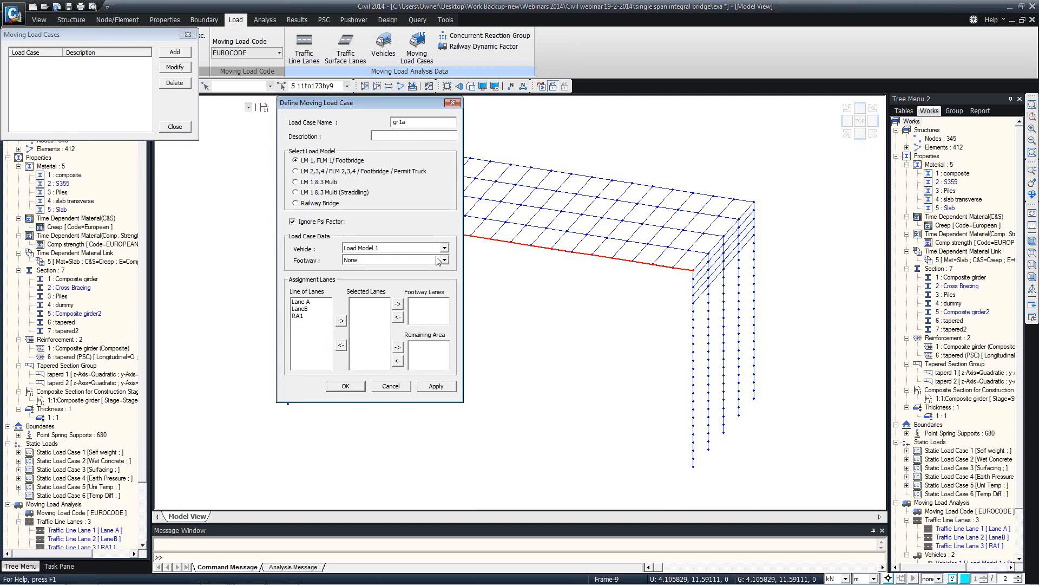
pyautogui.moveTo(301, 302); pyautogui.dragTo(306, 325)
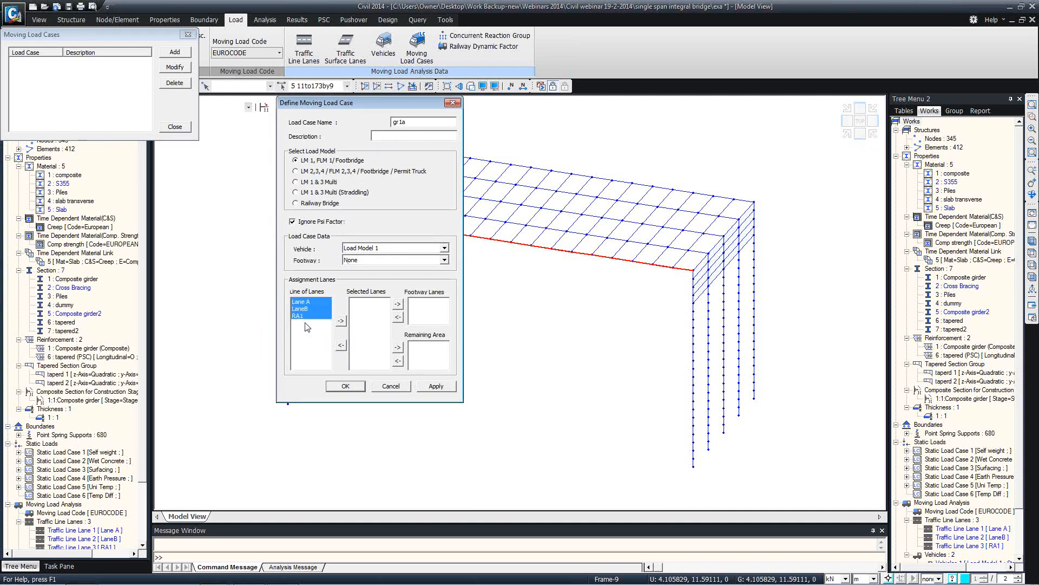
pyautogui.click(341, 320)
pyautogui.click(359, 316)
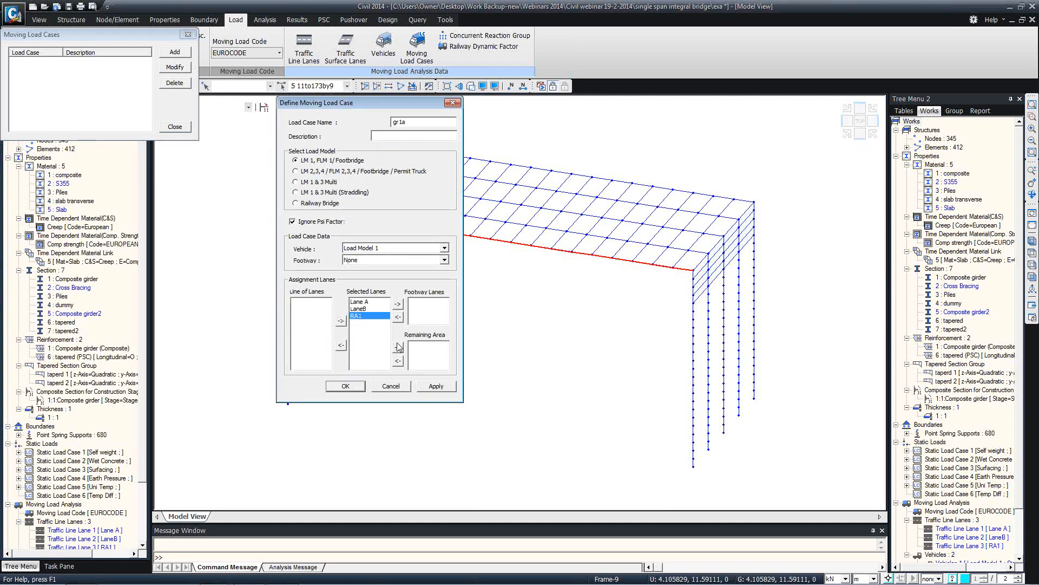
pyautogui.click(397, 347)
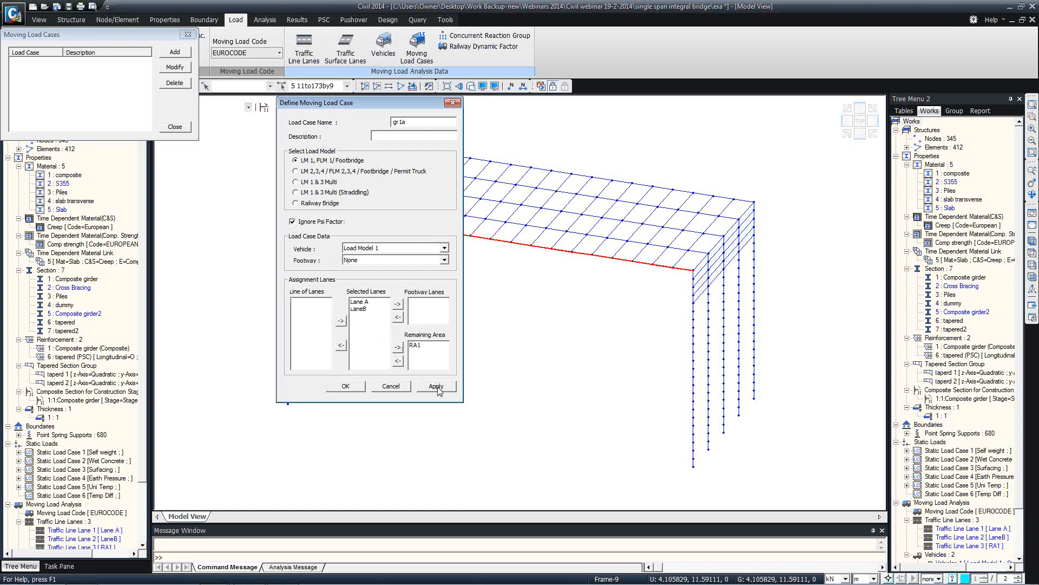
pyautogui.click(436, 386)
# Define gr5 with Load Model 3 (UK NA) straddling Lane A and LaneB, then close the list
pyautogui.write('g')
pyautogui.click(300, 194)
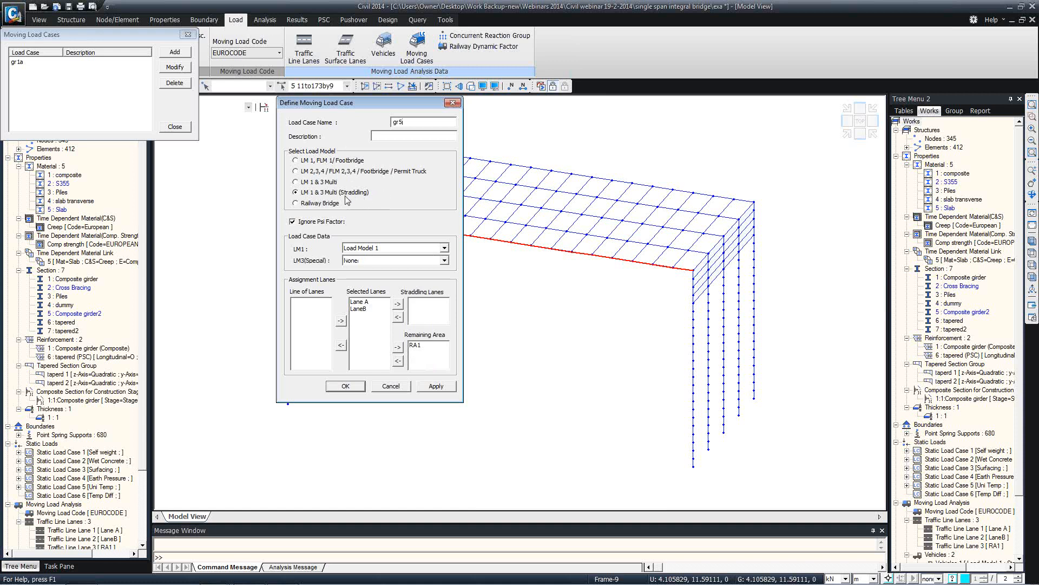
pyautogui.click(352, 260)
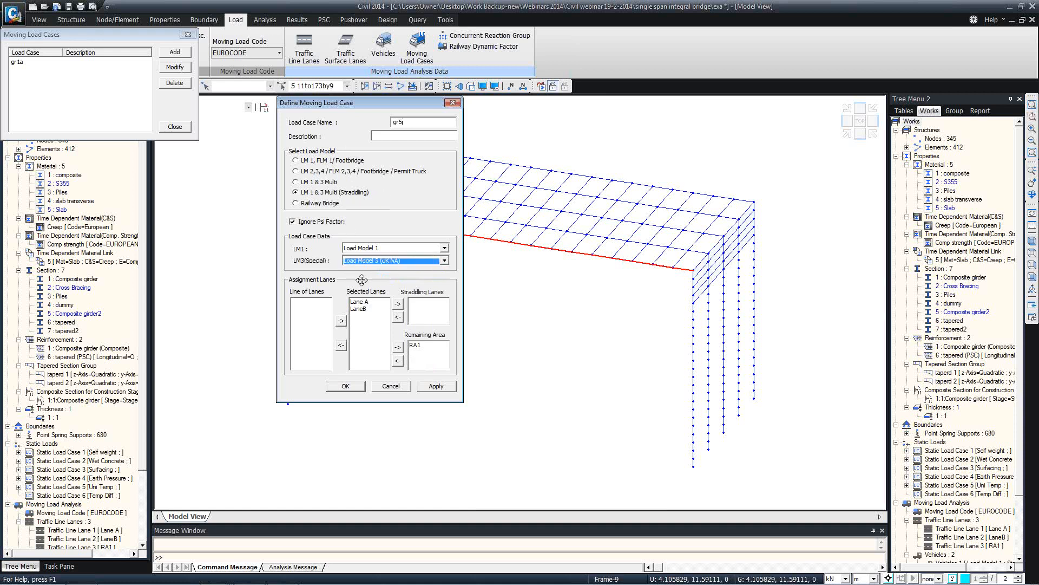
pyautogui.click(362, 278)
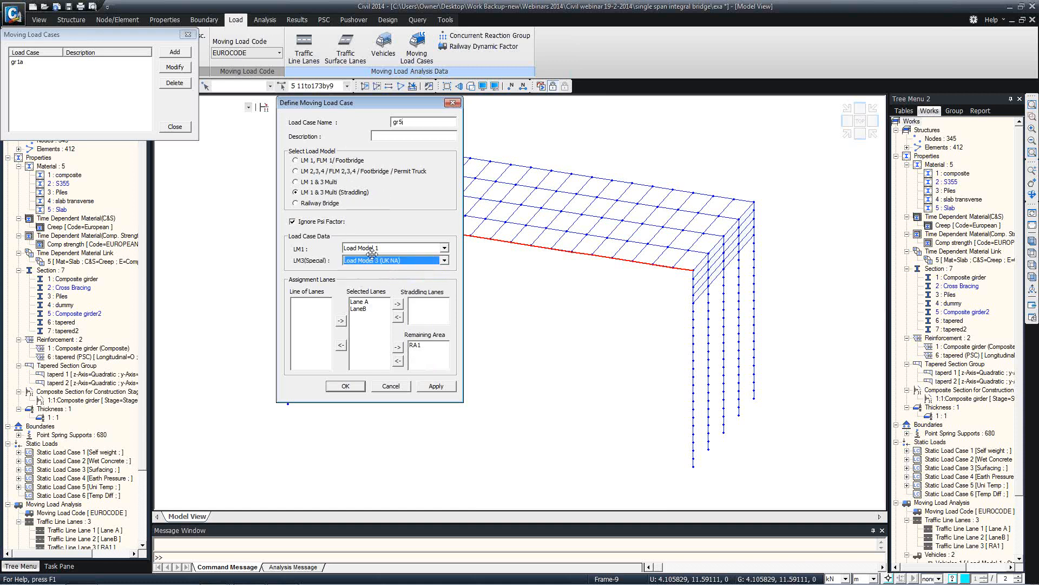
pyautogui.click(366, 302)
pyautogui.keyDown('shift'); pyautogui.click(362, 309); pyautogui.keyUp('shift')
pyautogui.click(398, 304)
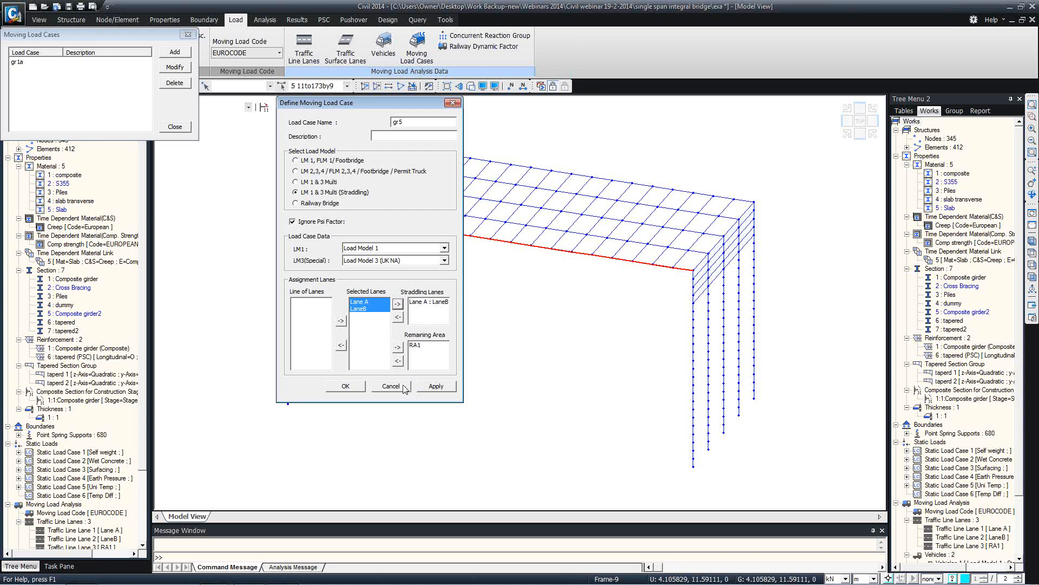
pyautogui.click(356, 387)
pyautogui.click(172, 128)
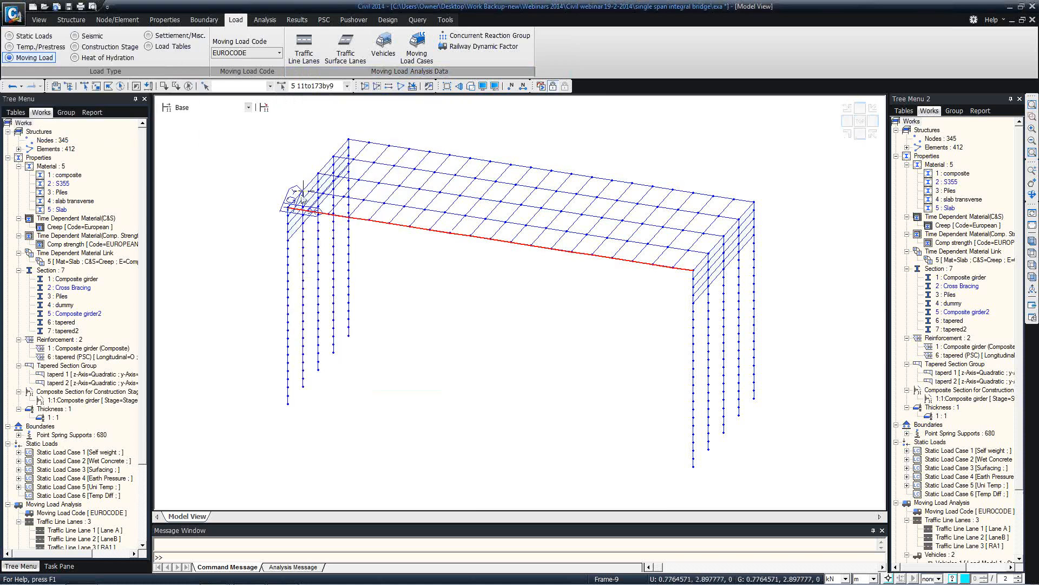
# In Moving Load Analysis Control, untick Reactions and Displacements, set Forces/Moments to Group, then cancel
pyautogui.click(273, 22)
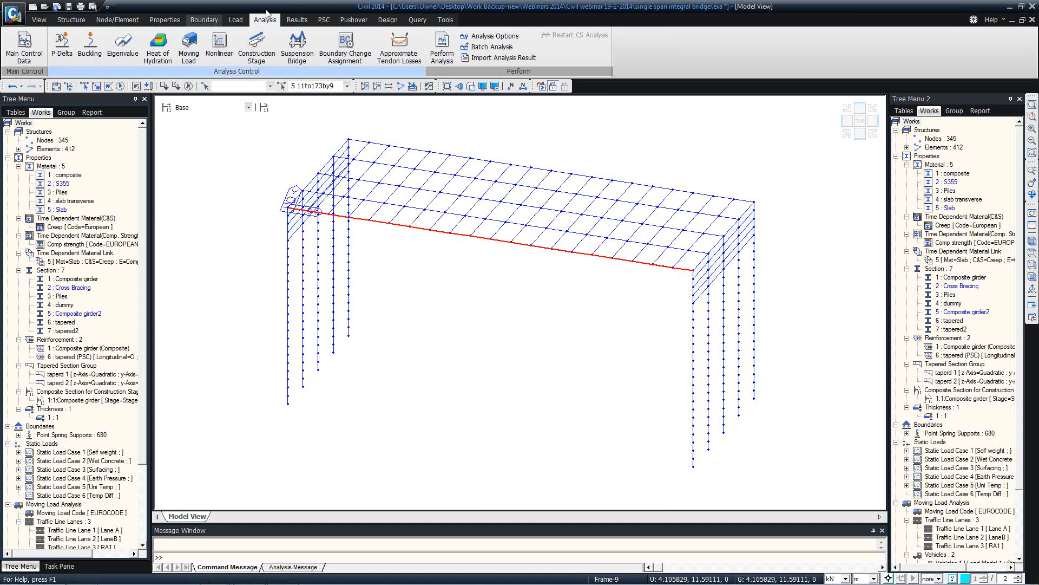
pyautogui.click(190, 47)
pyautogui.moveTo(93, 50); pyautogui.dragTo(217, 49)
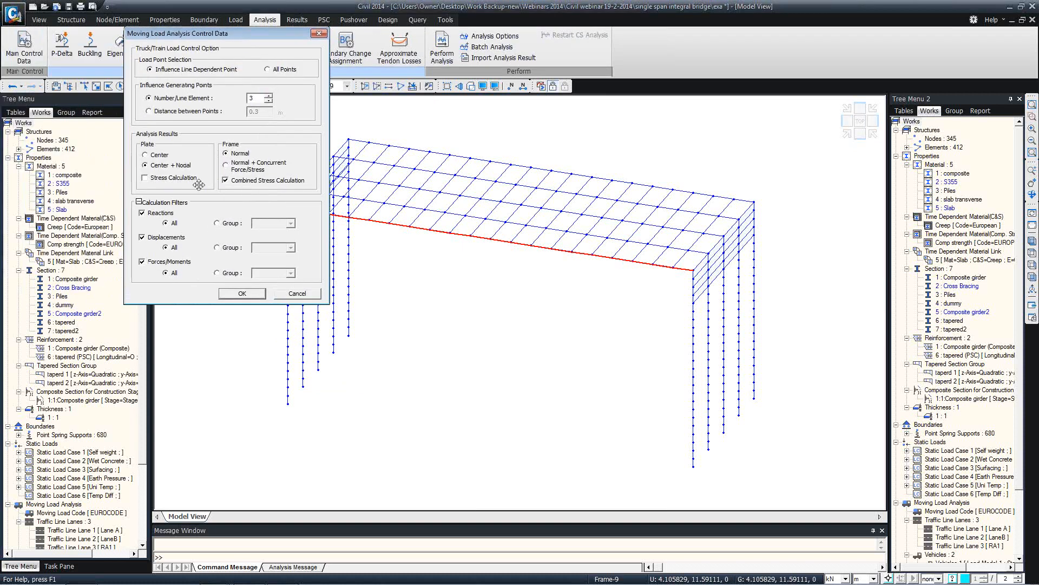
pyautogui.click(151, 215)
pyautogui.click(155, 238)
pyautogui.click(225, 274)
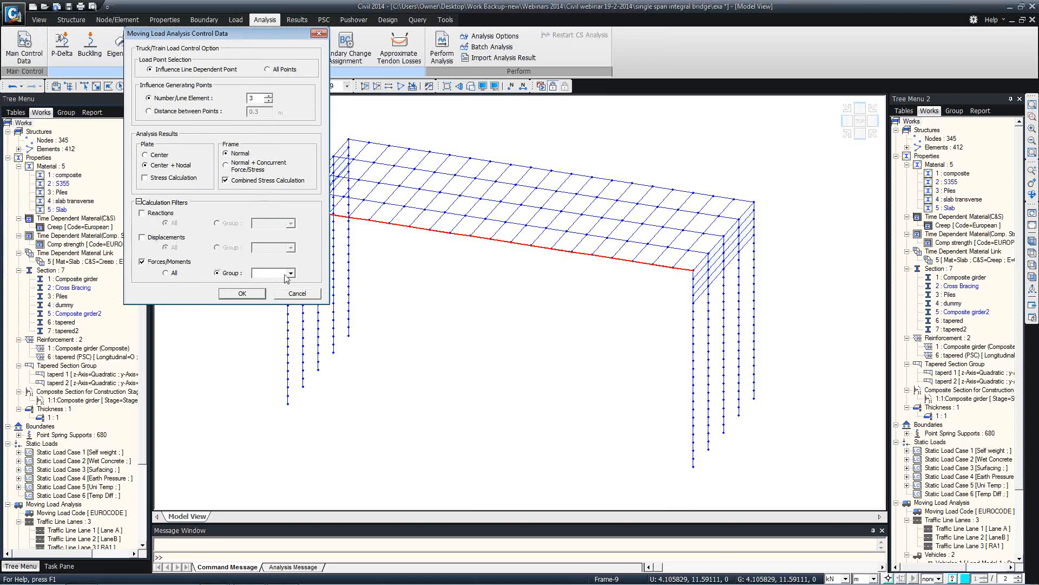
pyautogui.click(290, 274)
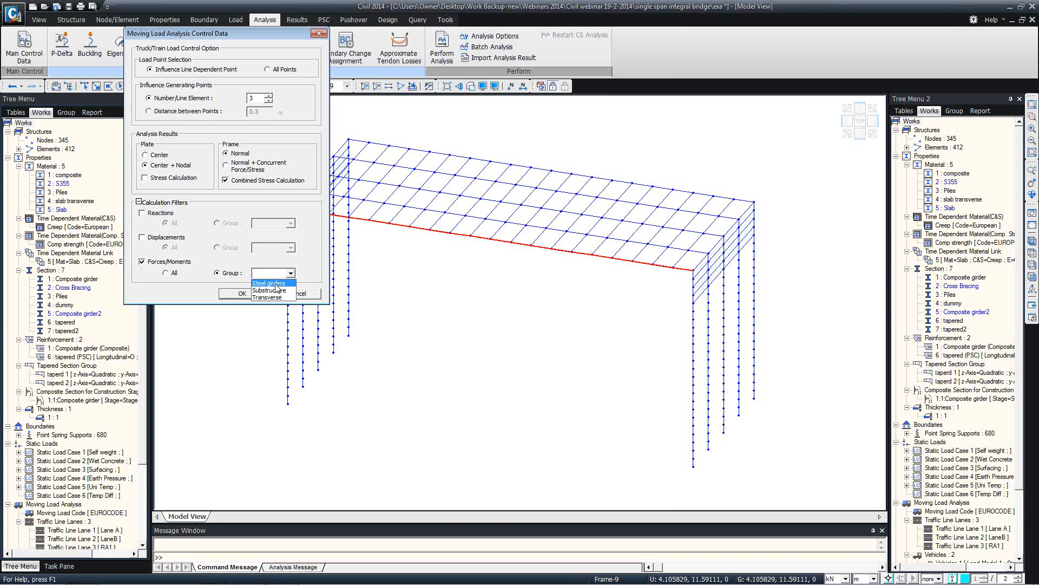
pyautogui.click(229, 276)
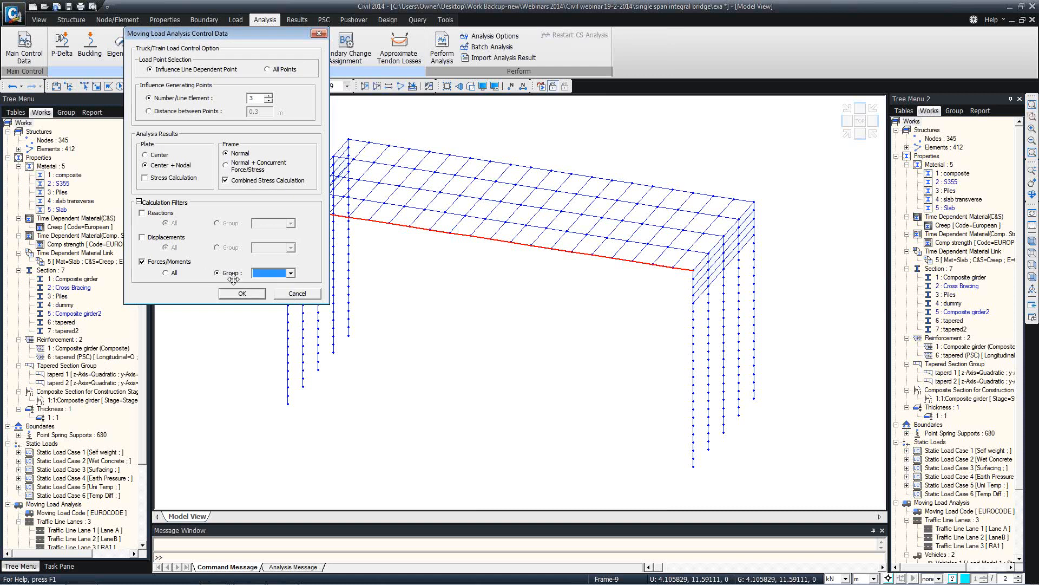
pyautogui.click(305, 295)
pyautogui.click(303, 295)
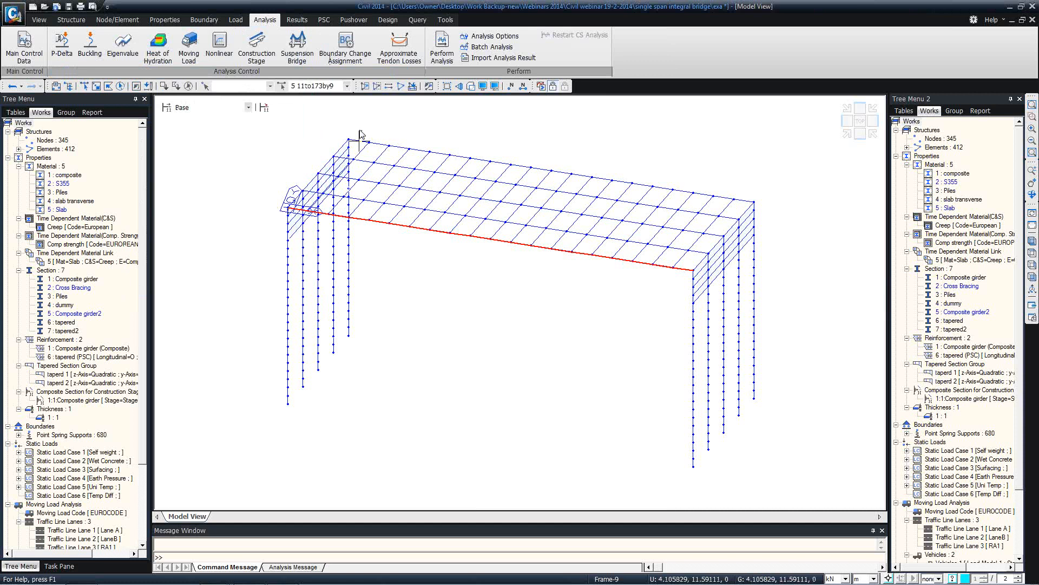
pyautogui.moveTo(360, 134)
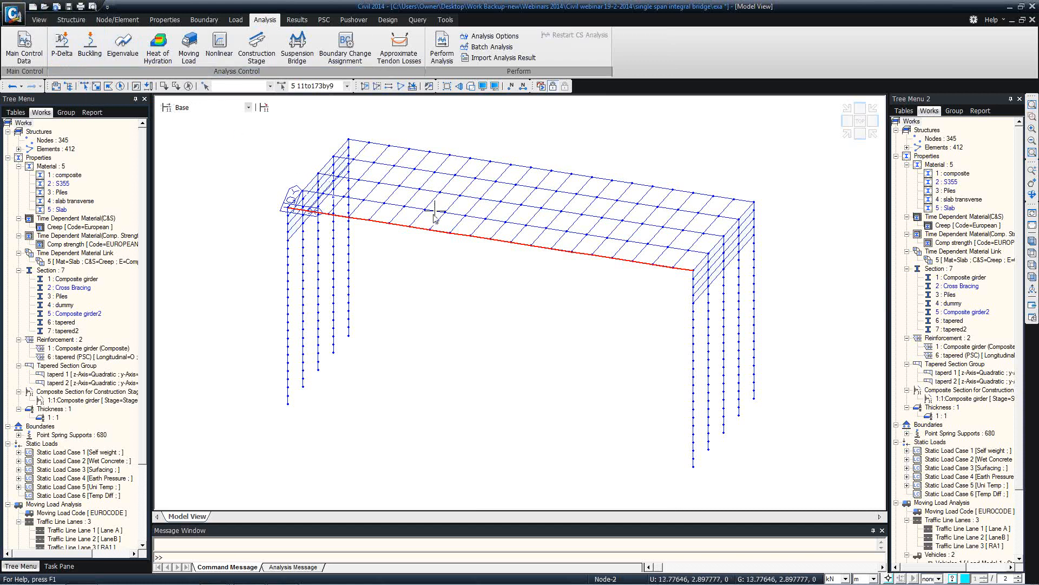
pyautogui.moveTo(431, 216)
pyautogui.keyDown('ctrl'); pyautogui.mouseDown(button='middle')
pyautogui.moveTo(466, 242)
pyautogui.moveTo(425, 206)
pyautogui.moveTo(440, 202)
pyautogui.mouseUp(button='middle'); pyautogui.keyUp('ctrl')
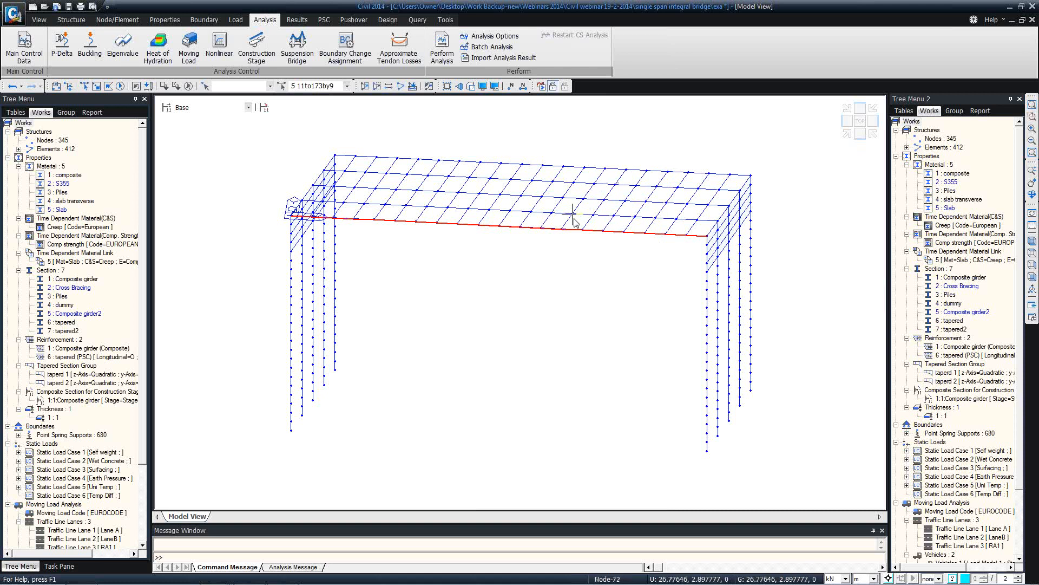
# Unselect all the red girder elements, then pan and zoom the model view
pyautogui.moveTo(574, 222)
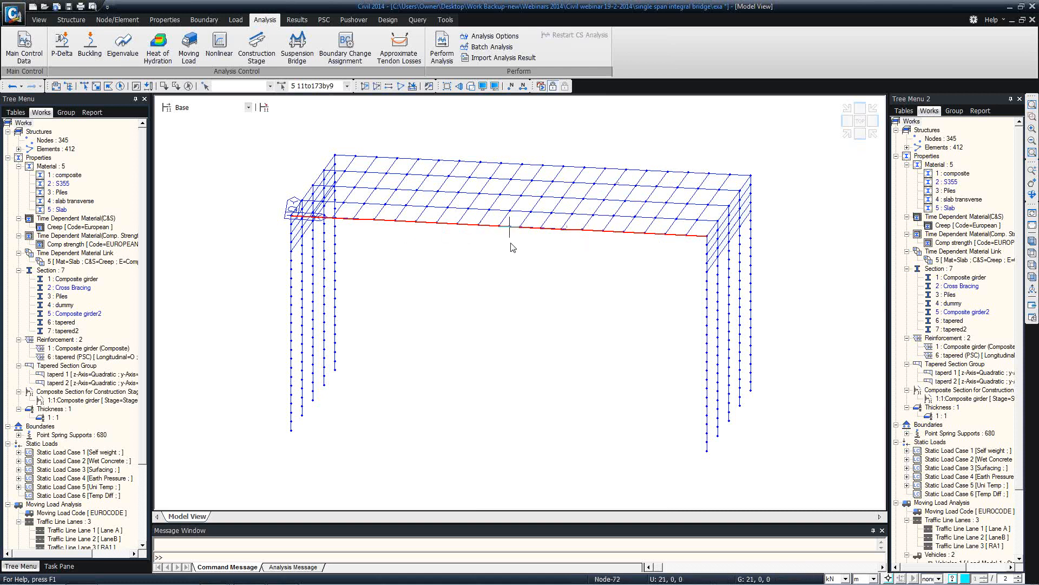
pyautogui.moveTo(515, 247)
pyautogui.click(189, 86)
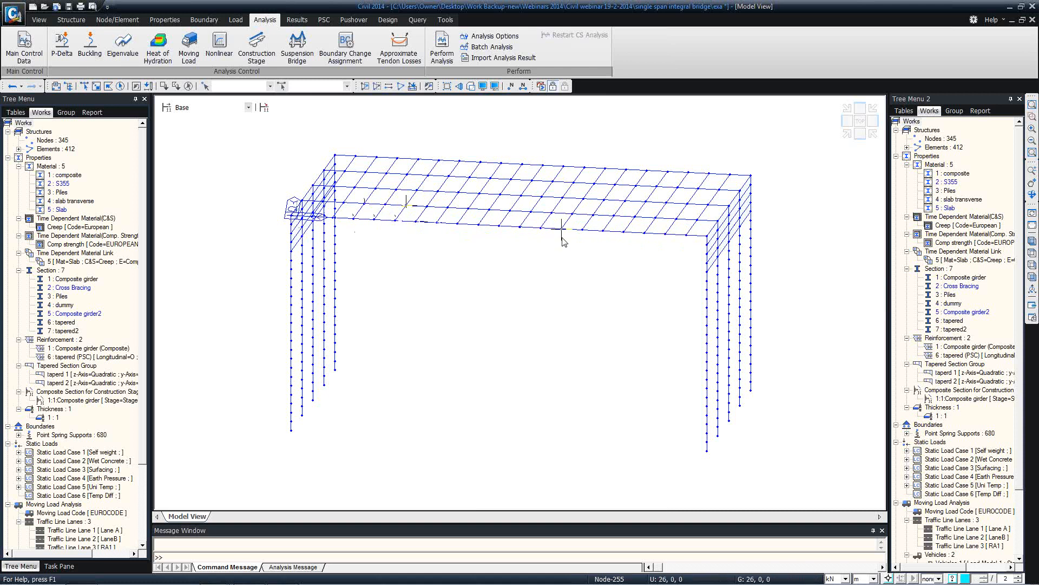
pyautogui.moveTo(250, 169)
pyautogui.mouseDown(button='middle')
pyautogui.moveTo(236, 180)
pyautogui.moveTo(247, 165)
pyautogui.mouseUp(button='middle')
pyautogui.scroll(-5, 244, 163)
pyautogui.scroll(5, 258, 125)
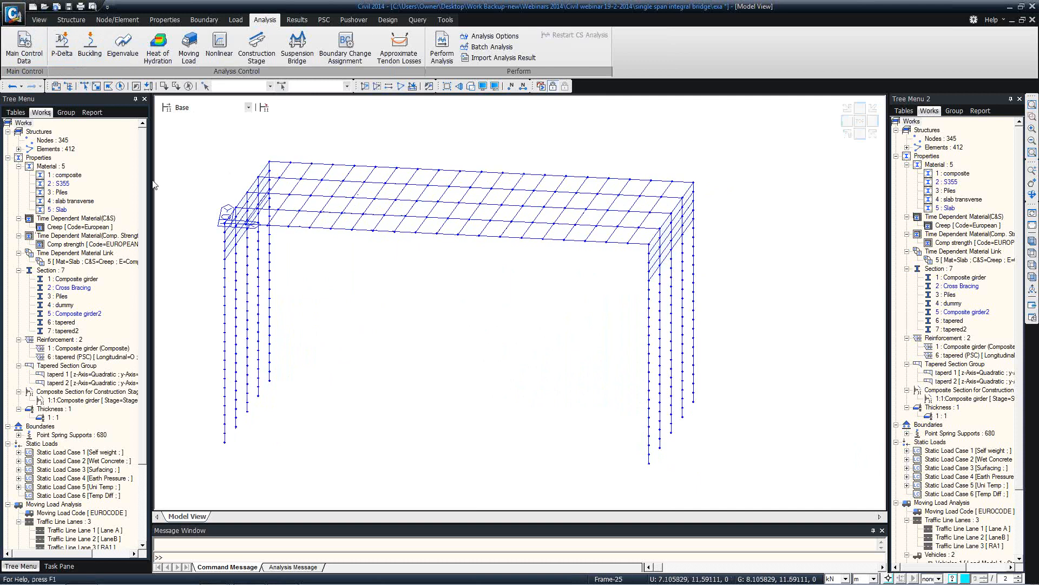
# Start a new PSC-Value section importing TY8 from the UK-TY(Rebate) database
pyautogui.rightClick(56, 270)
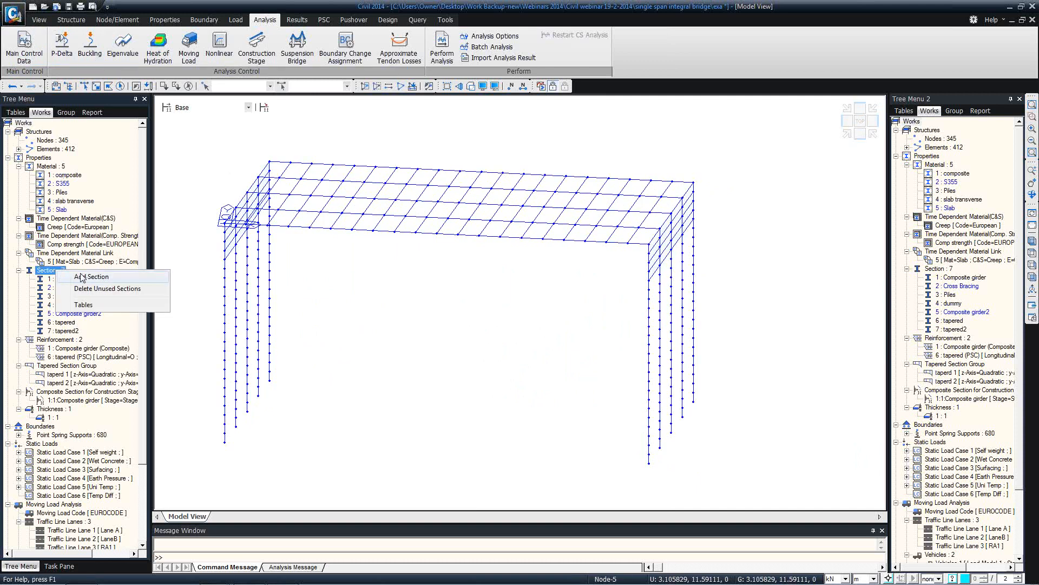
pyautogui.click(75, 275)
pyautogui.click(513, 137)
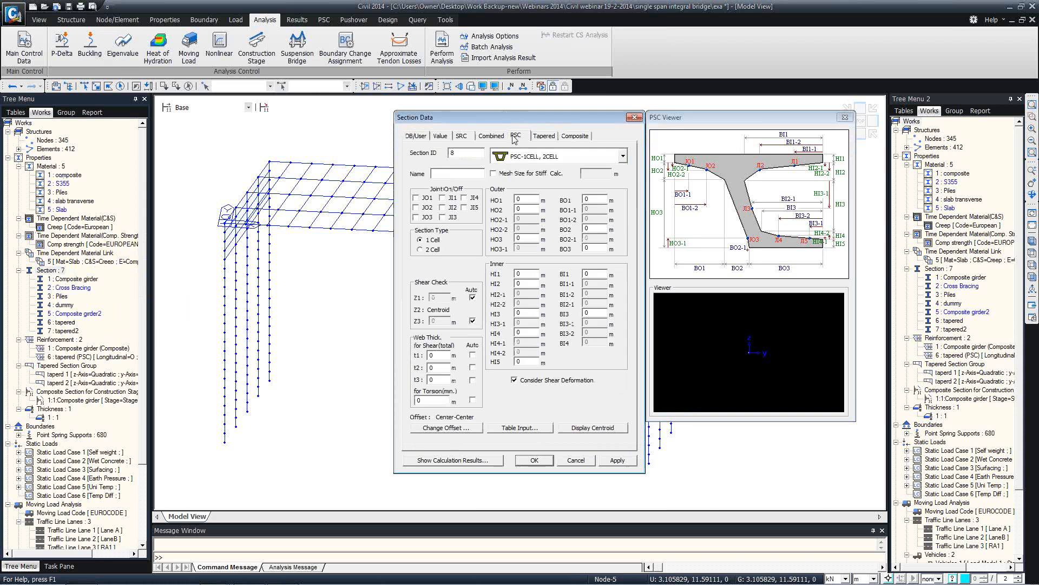
pyautogui.click(521, 158)
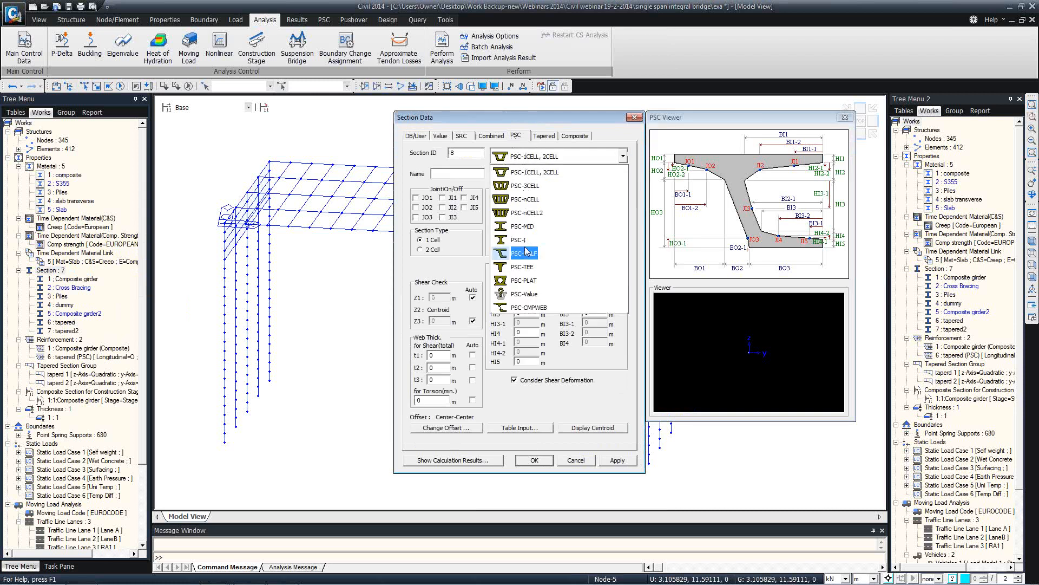
pyautogui.click(527, 293)
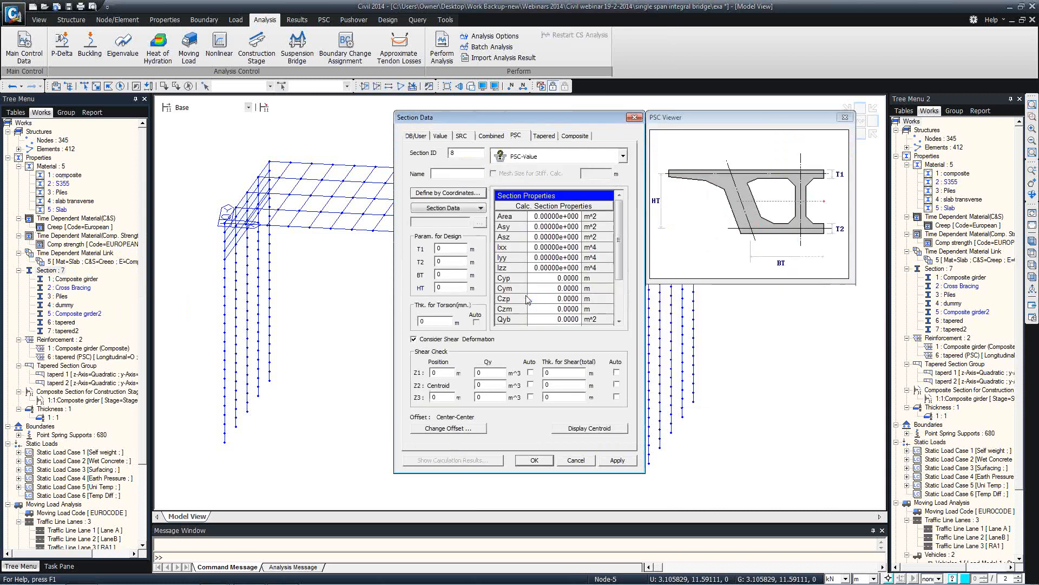
pyautogui.click(463, 209)
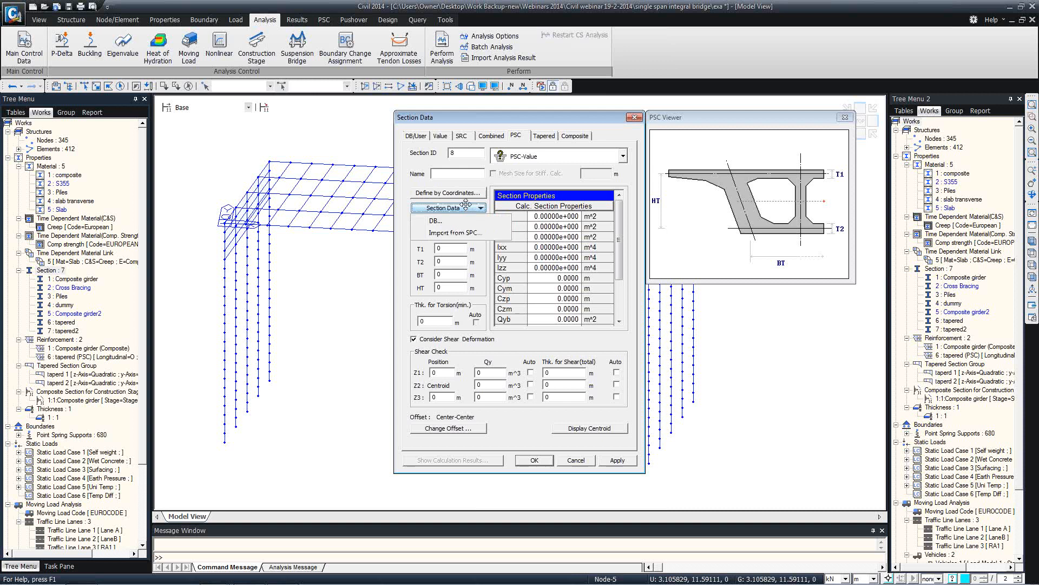
pyautogui.click(460, 222)
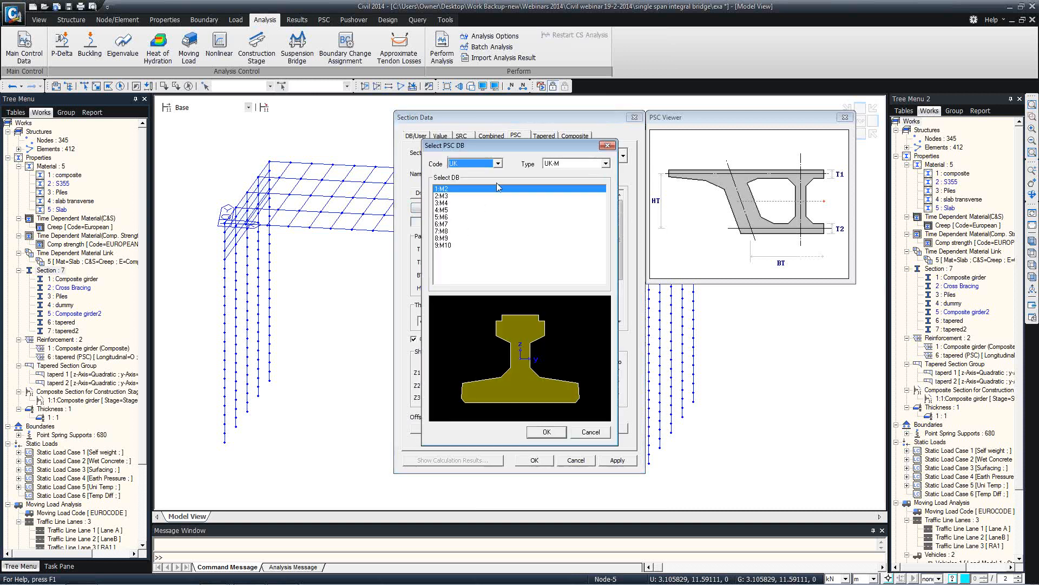
pyautogui.click(585, 164)
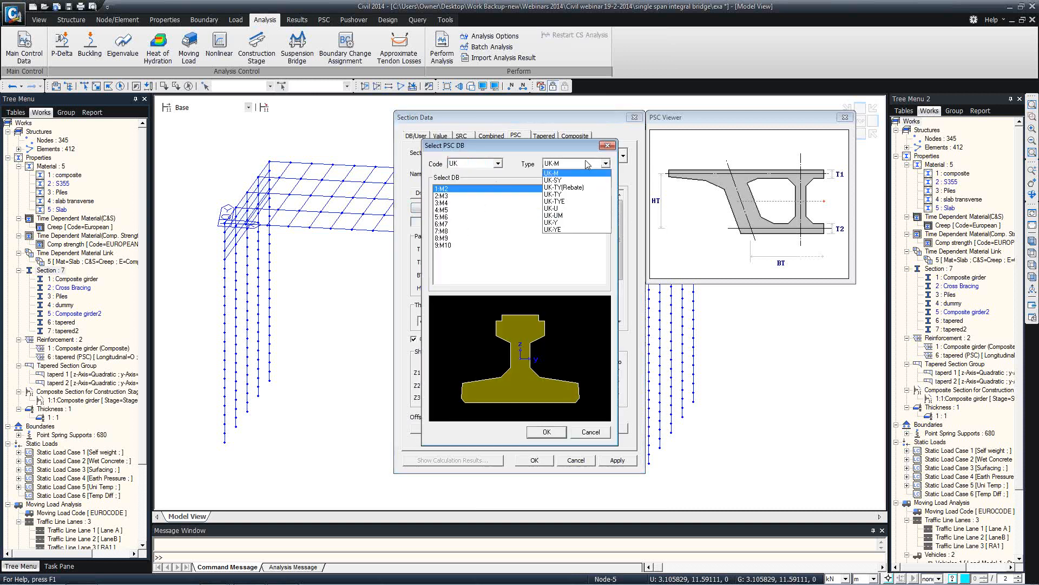
pyautogui.click(566, 194)
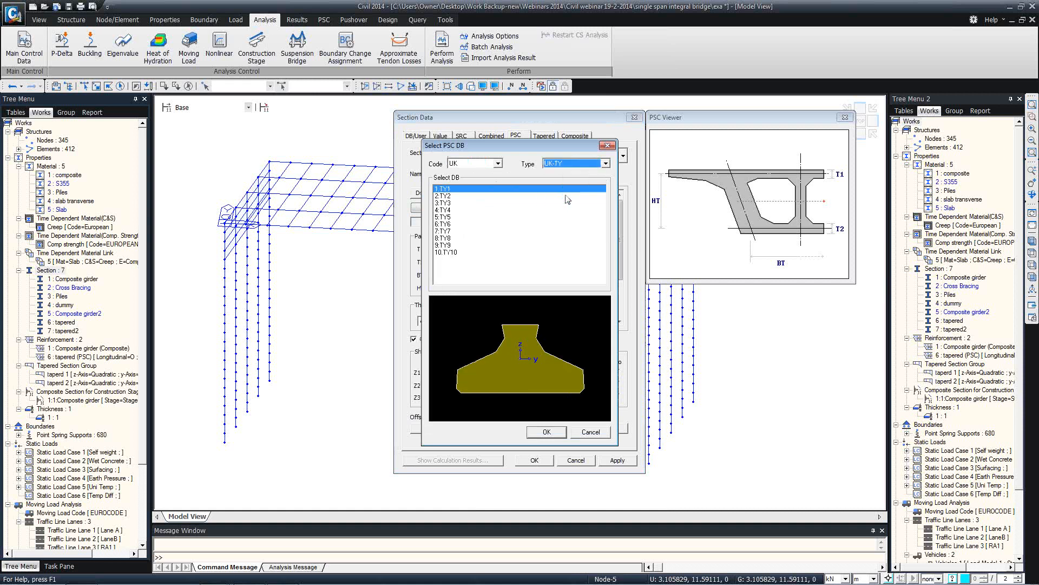
pyautogui.click(569, 164)
pyautogui.click(566, 201)
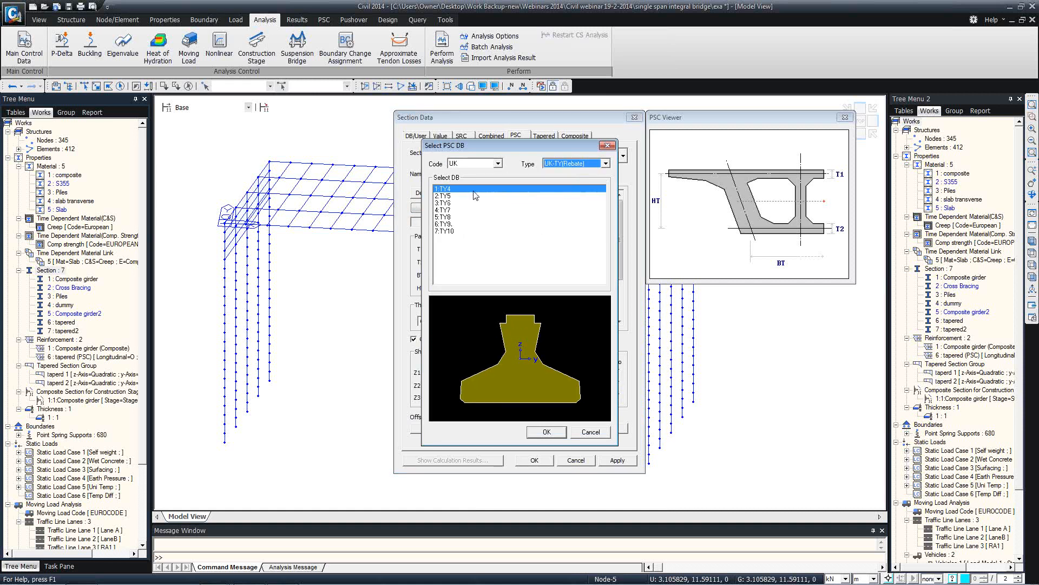
pyautogui.click(447, 217)
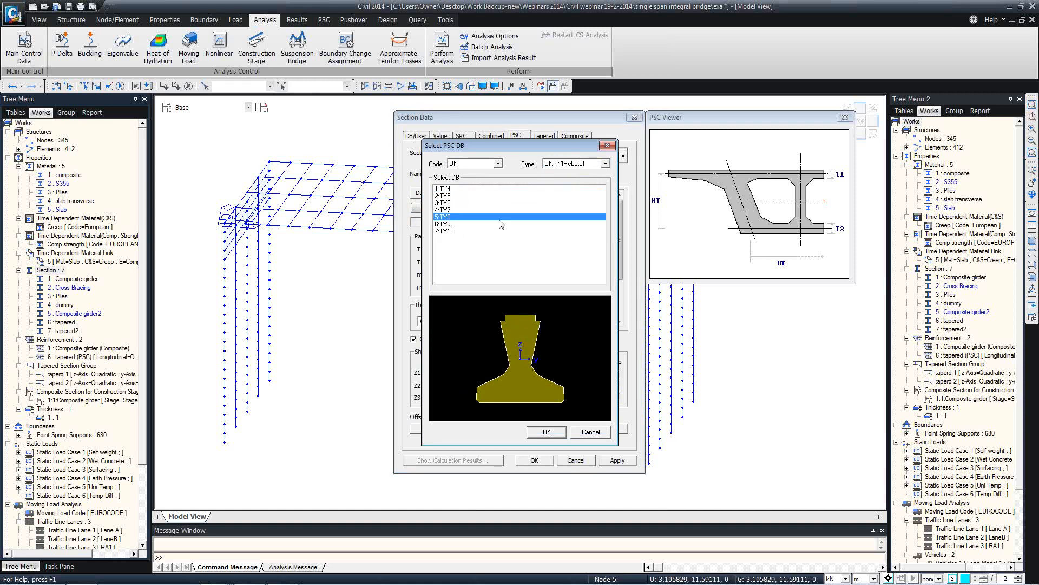
pyautogui.click(546, 431)
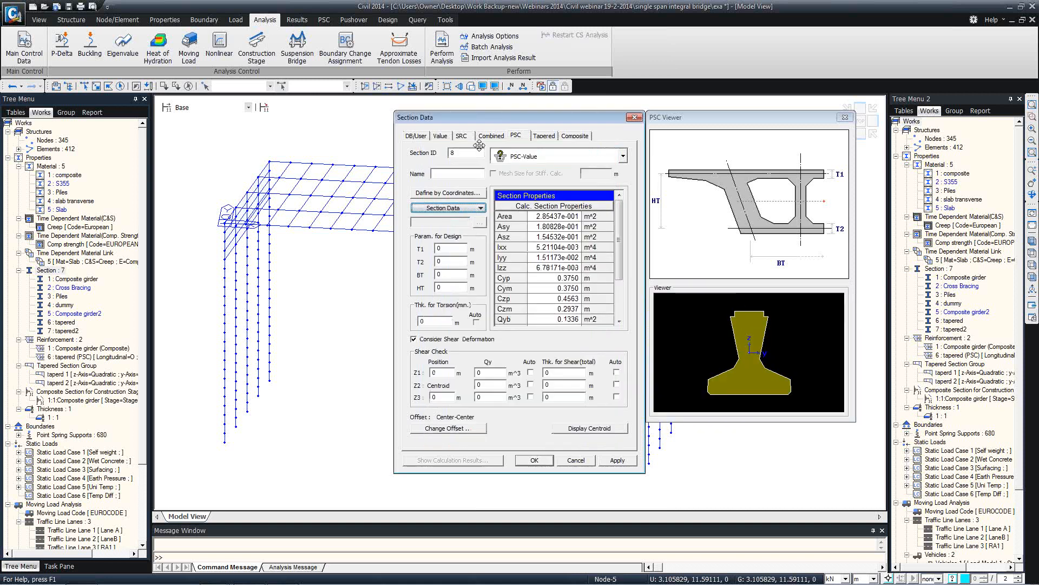
# Name the section TY8 and set T1/T2 0.2, HT 1, Z1 0.7 and Z3 0.3
pyautogui.click(440, 173)
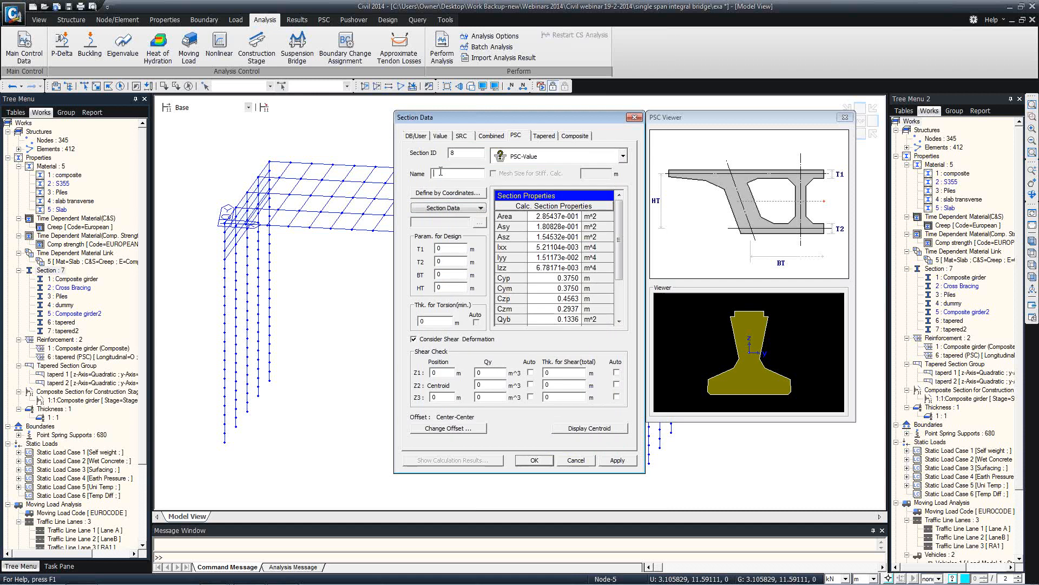
pyautogui.write('TYP')
pyautogui.click(448, 207)
pyautogui.click(449, 207)
pyautogui.click(445, 249)
pyautogui.click(446, 262)
pyautogui.write('.')
pyautogui.click(446, 287)
pyautogui.write('1')
pyautogui.click(432, 373)
pyautogui.write('.8')
pyautogui.press('BackSpace')
pyautogui.write('7')
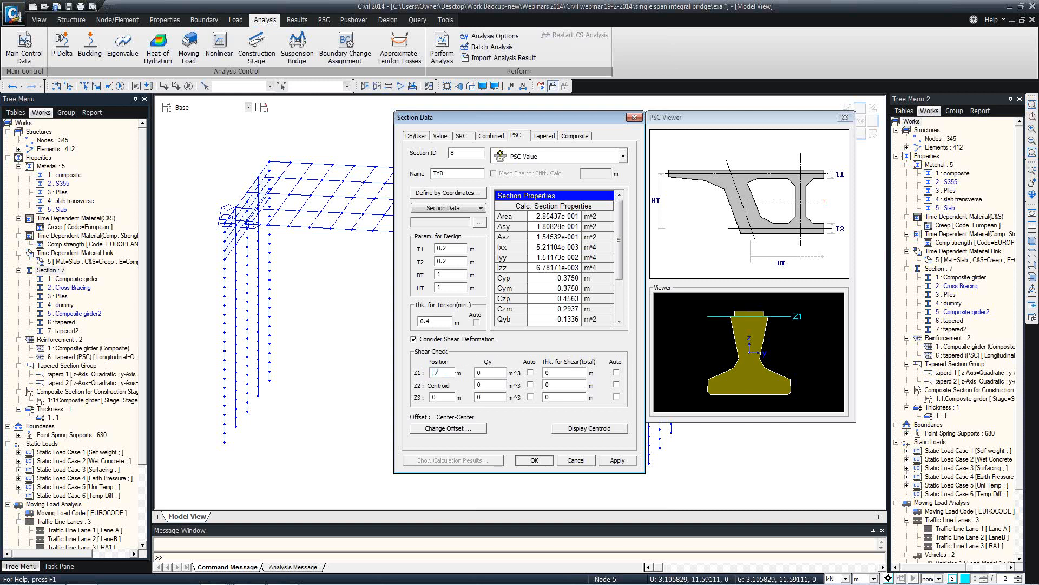
pyautogui.click(446, 395)
pyautogui.write('.3')
# Auto-calculate Qy and shear thickness at Z1–Z3, and save the TY8 section
pyautogui.click(532, 373)
pyautogui.click(531, 385)
pyautogui.click(531, 397)
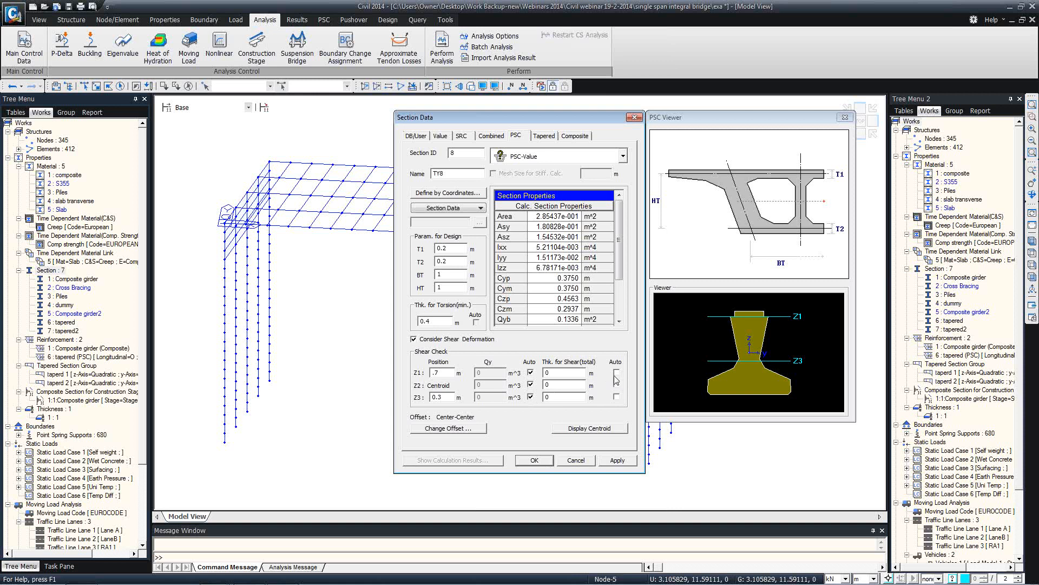
pyautogui.click(617, 372)
pyautogui.click(616, 384)
pyautogui.click(617, 397)
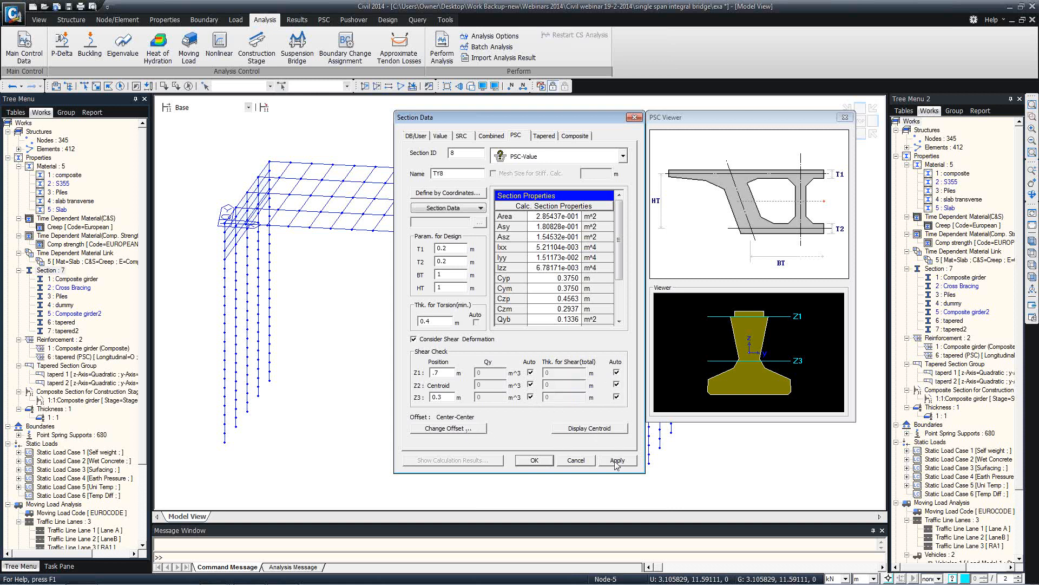
pyautogui.click(537, 464)
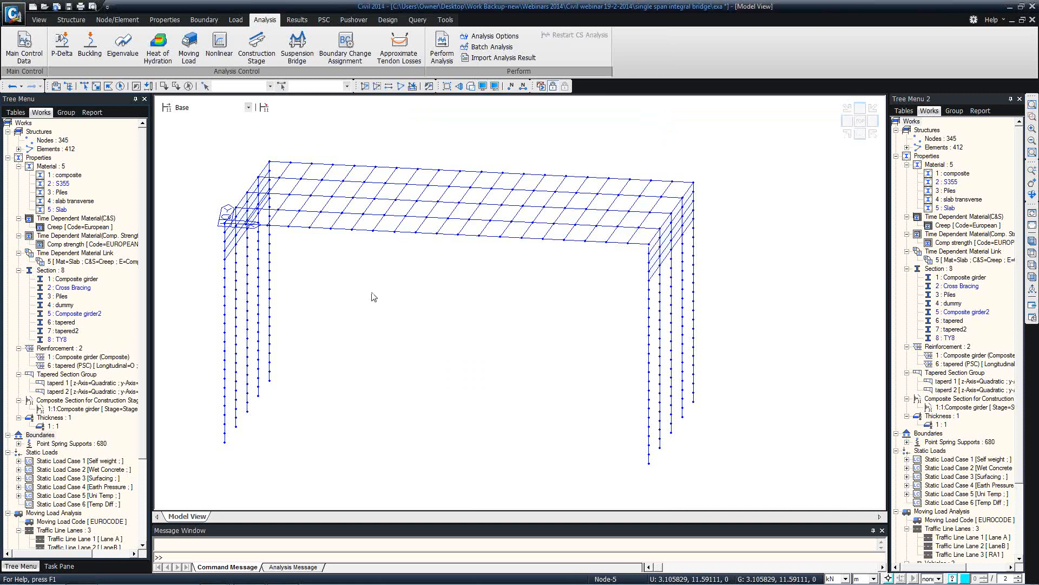
# Start Composite-PSC section 'COmposite precast' with a 3 m slab width and TY8 girder
pyautogui.rightClick(62, 270)
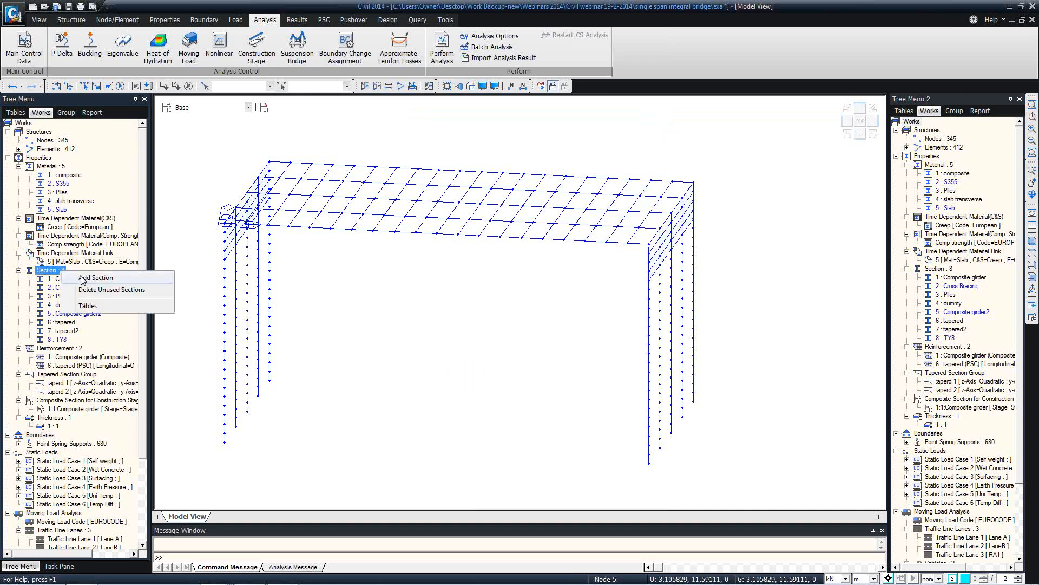
pyautogui.click(83, 279)
pyautogui.click(575, 135)
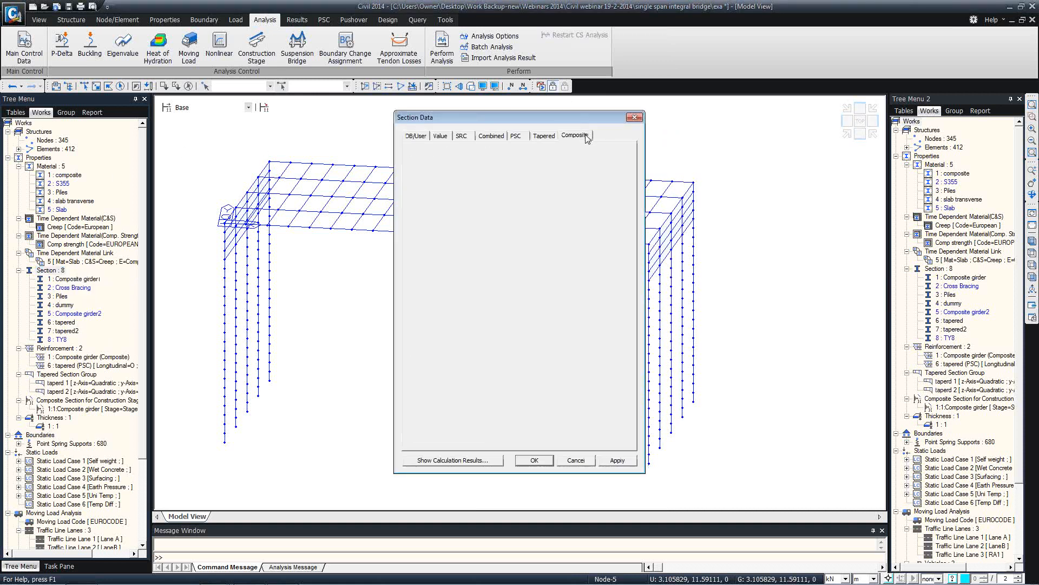
pyautogui.click(623, 176)
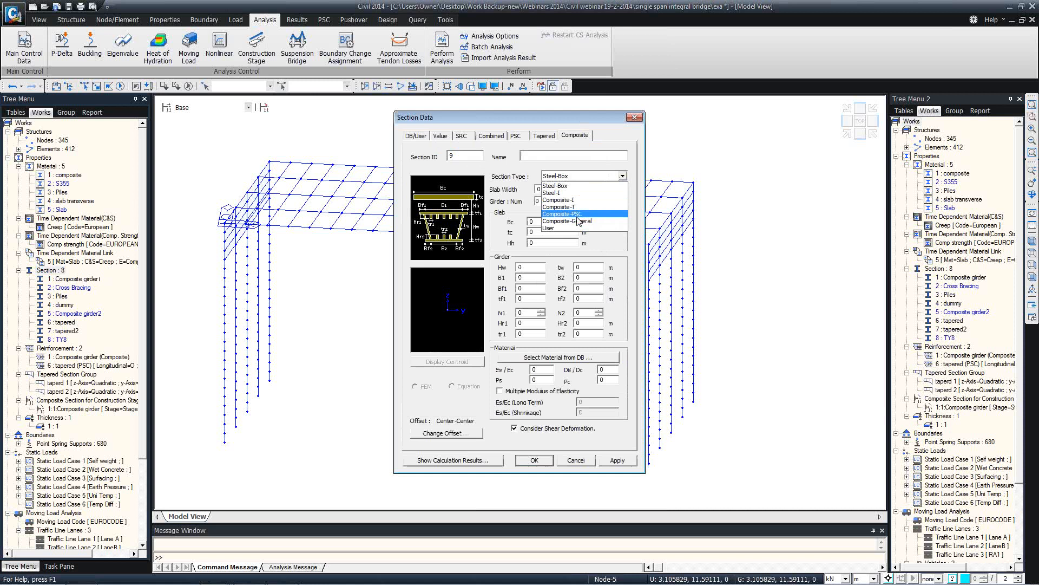
pyautogui.click(566, 214)
pyautogui.click(536, 156)
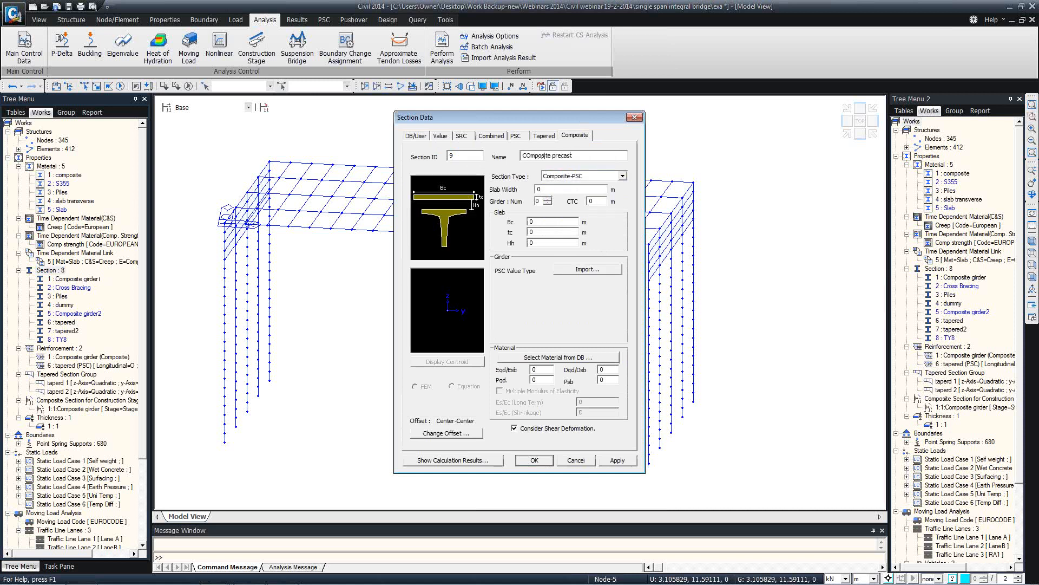
pyautogui.doubleClick(541, 189)
pyautogui.write('3')
pyautogui.click(583, 270)
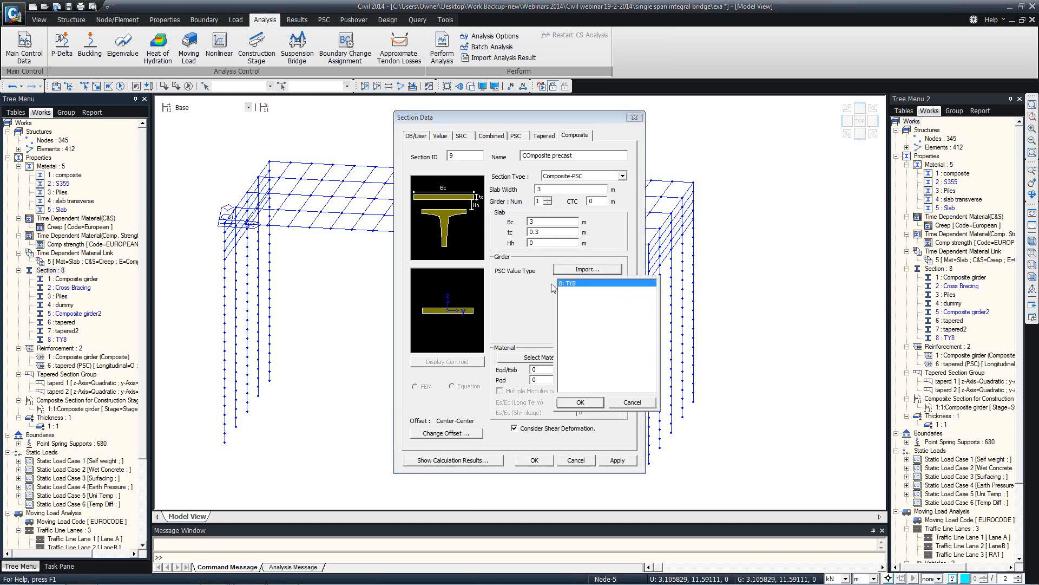
pyautogui.click(581, 402)
# Set slab concrete C40/50, girder C50/60, offset Center-Top, and save the section
pyautogui.click(558, 357)
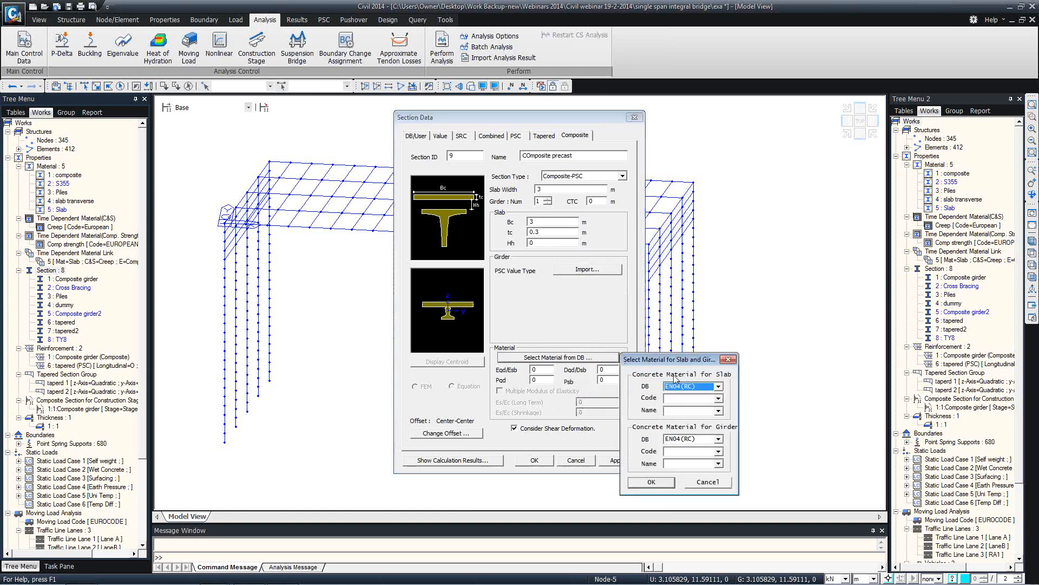
pyautogui.click(719, 410)
pyautogui.click(684, 467)
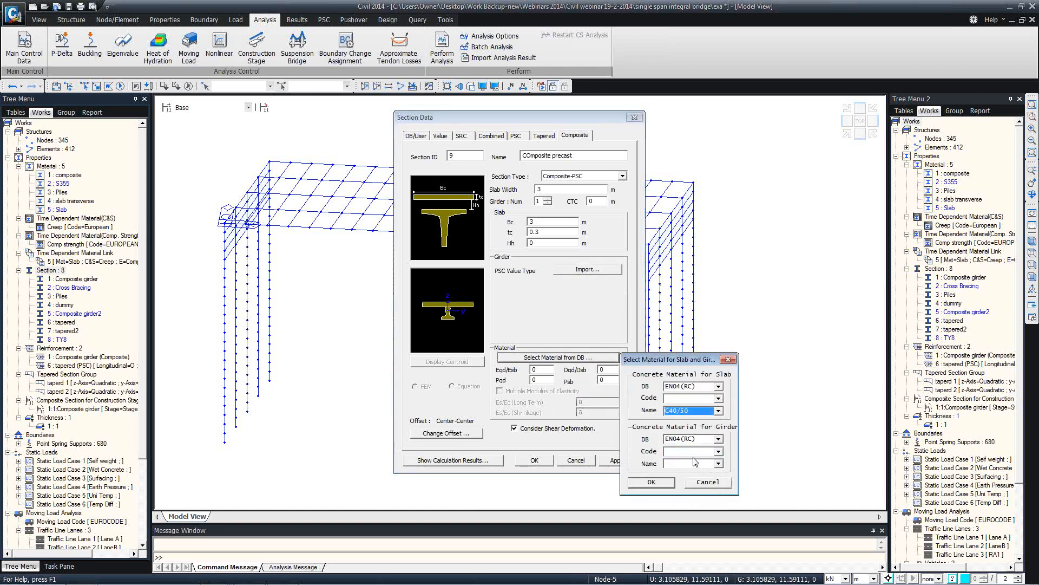
pyautogui.click(719, 464)
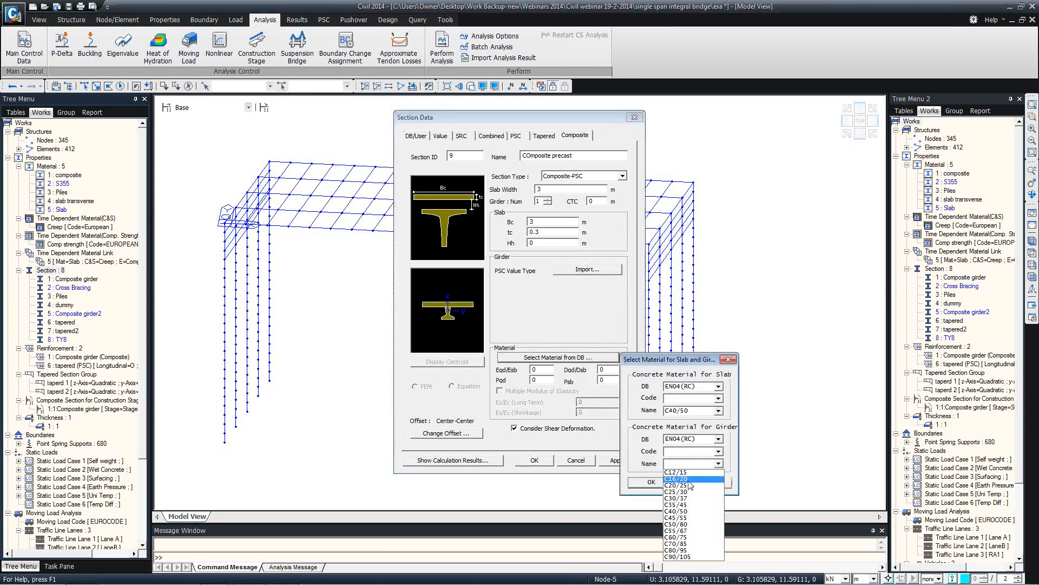
pyautogui.click(685, 524)
pyautogui.click(651, 482)
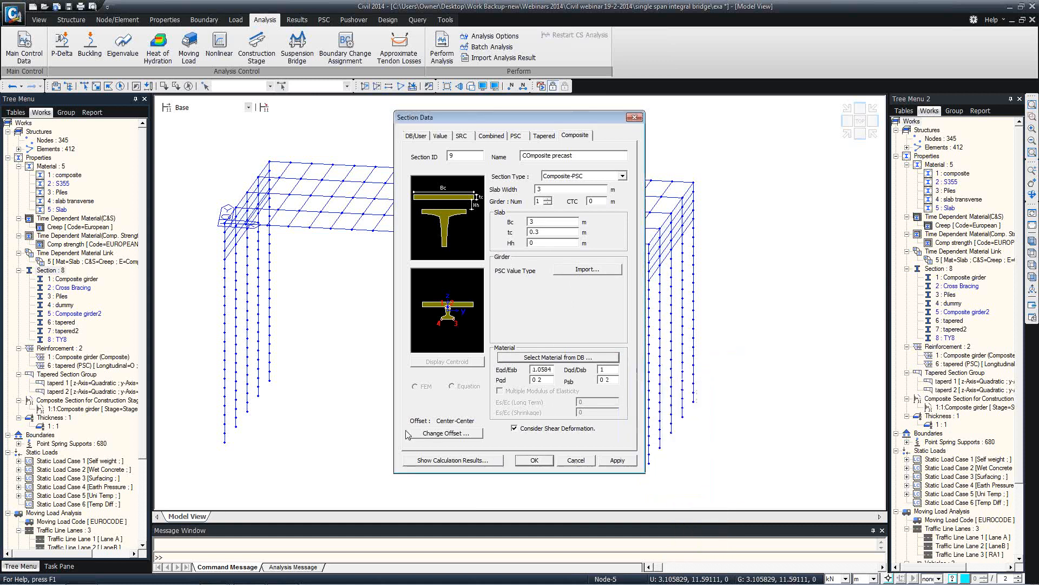
pyautogui.click(446, 433)
pyautogui.click(457, 270)
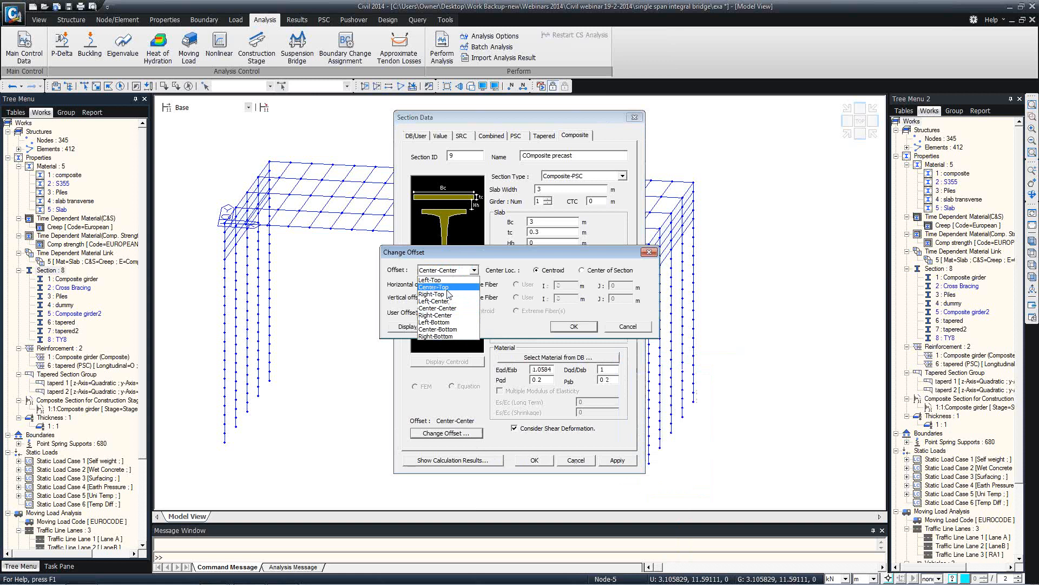
pyautogui.click(449, 287)
pyautogui.click(573, 327)
pyautogui.click(534, 460)
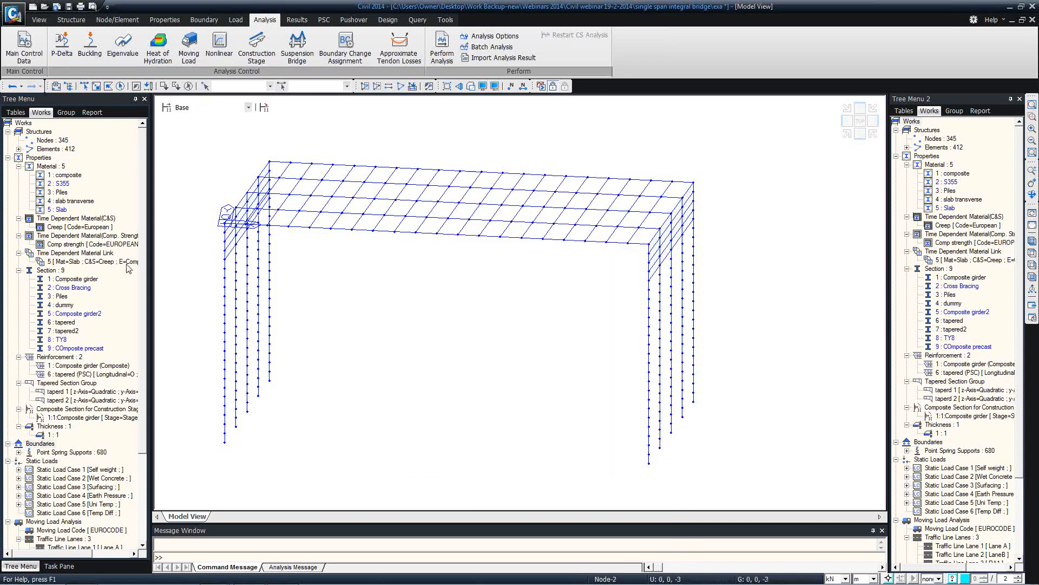
# Assign section 9 COmposite precast to the material-1 deck girders and turn on Hidden view
pyautogui.click(66, 176)
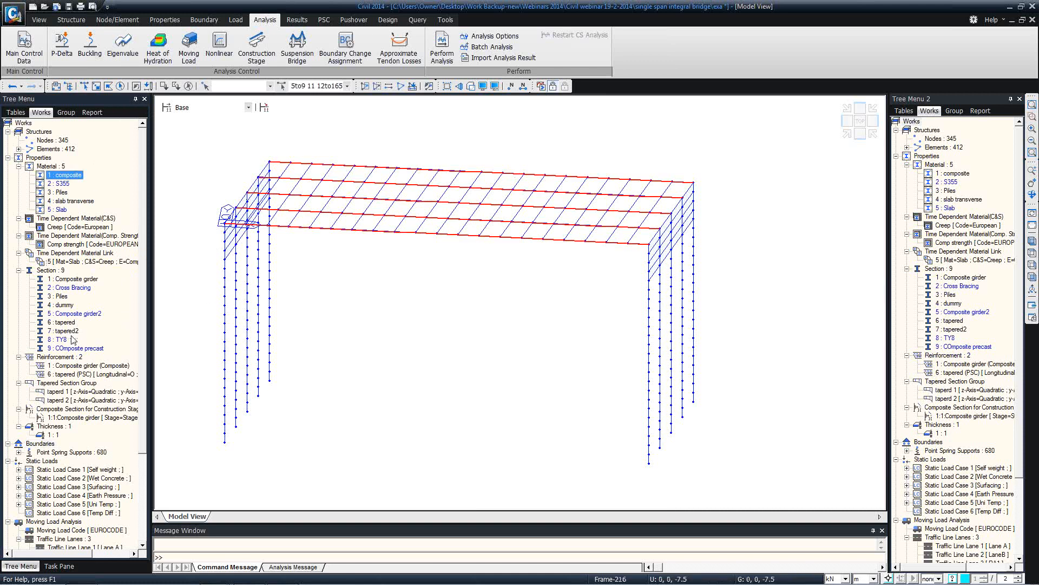
pyautogui.moveTo(69, 348); pyautogui.dragTo(304, 229)
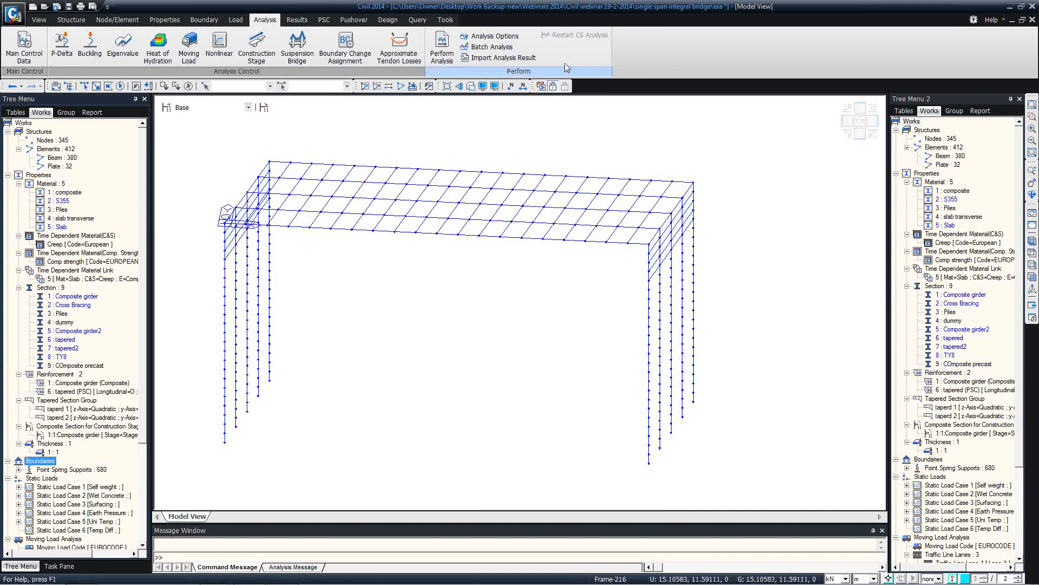
pyautogui.click(472, 88)
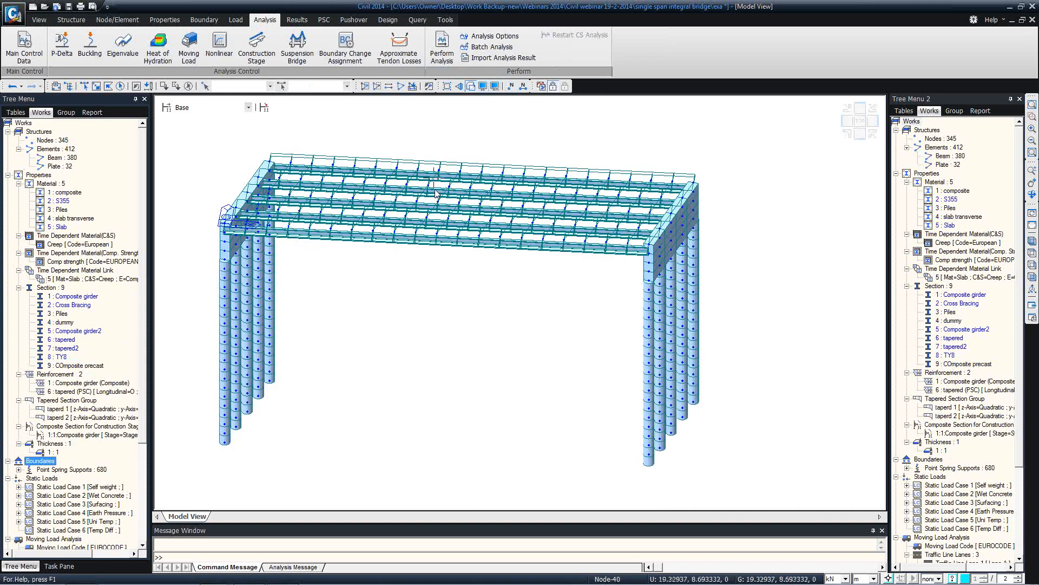
# Activate section 9 so only the COmposite precast deck girders stay displayed
pyautogui.moveTo(418, 212)
pyautogui.keyDown('ctrl'); pyautogui.mouseDown(button='middle')
pyautogui.moveTo(439, 194)
pyautogui.moveTo(506, 200)
pyautogui.moveTo(462, 178)
pyautogui.moveTo(417, 204)
pyautogui.moveTo(443, 224)
pyautogui.moveTo(430, 222)
pyautogui.mouseUp(button='middle'); pyautogui.keyUp('ctrl')
pyautogui.scroll(5, 563, 260)
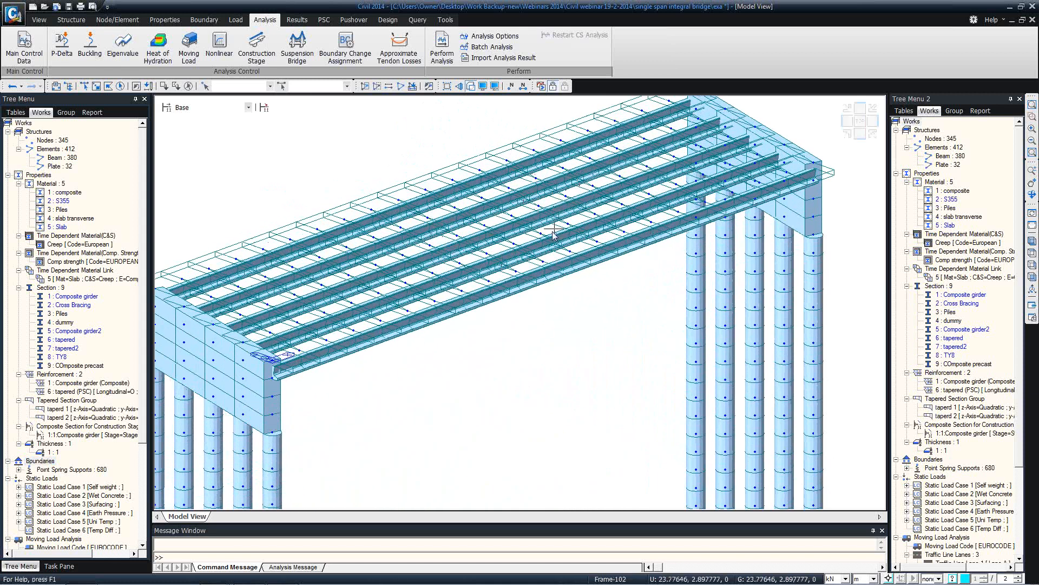
pyautogui.moveTo(554, 234)
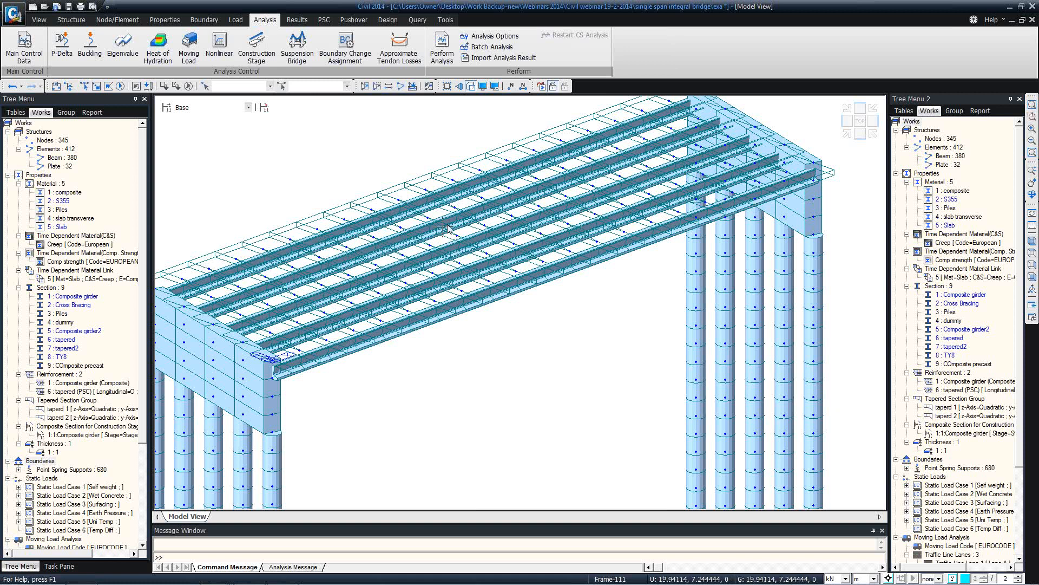
pyautogui.moveTo(293, 230); pyautogui.dragTo(380, 239, button='middle')
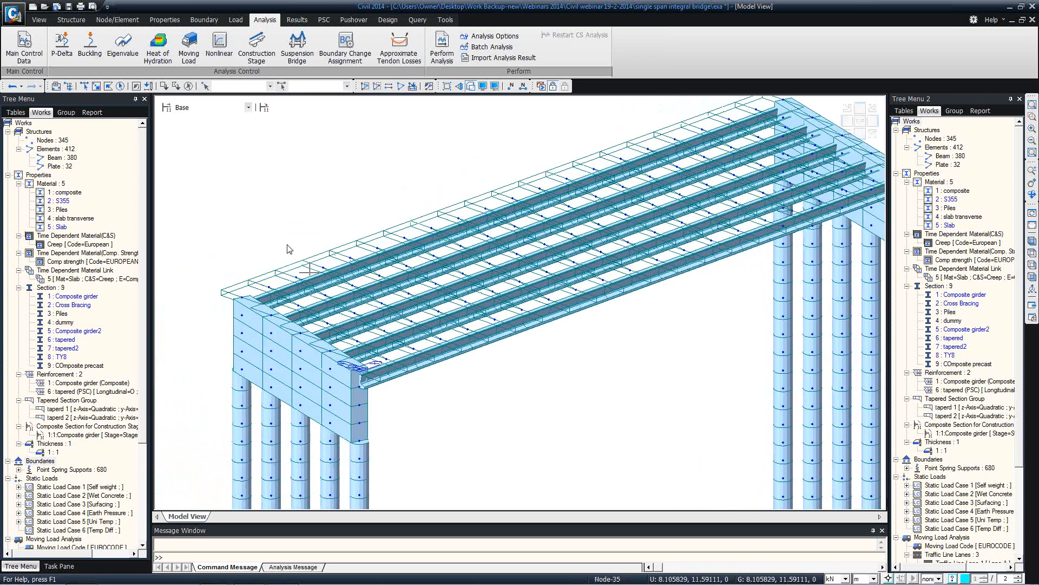
pyautogui.rightClick(75, 366)
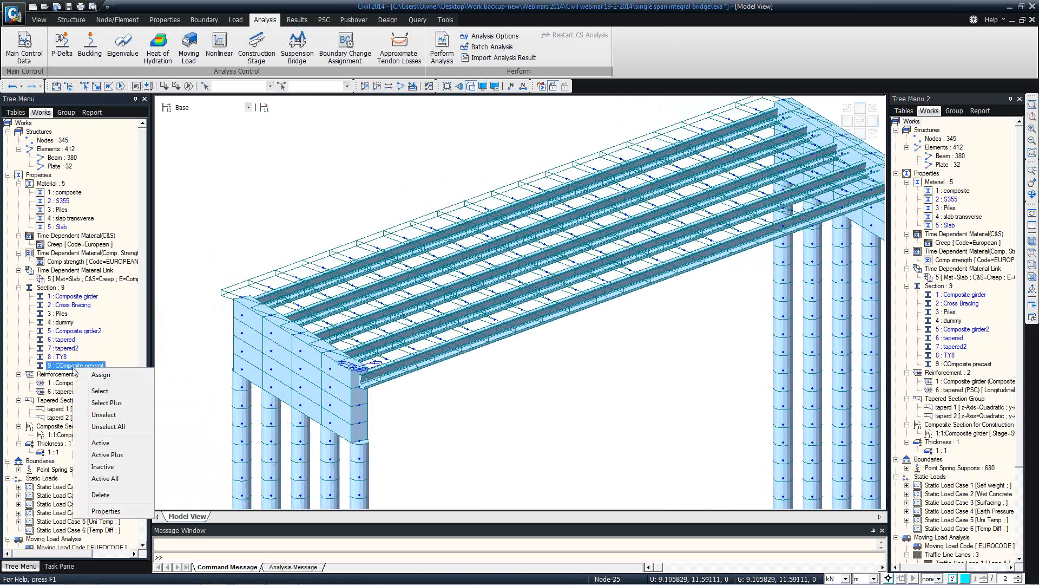
pyautogui.click(101, 443)
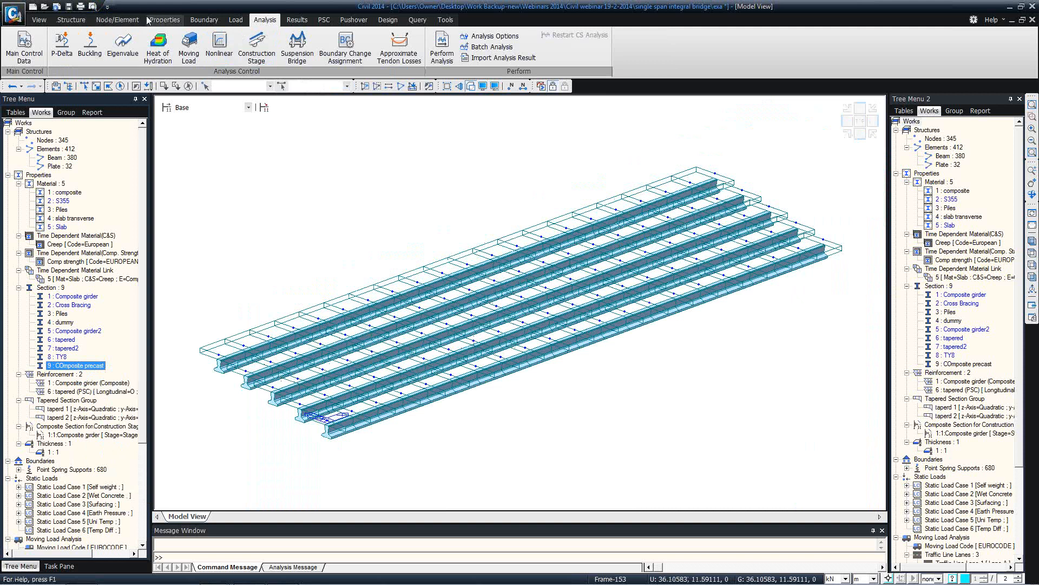
# Open the Tendon Template dialog from the Structure tab's PSC Bridge menu
pyautogui.click(234, 21)
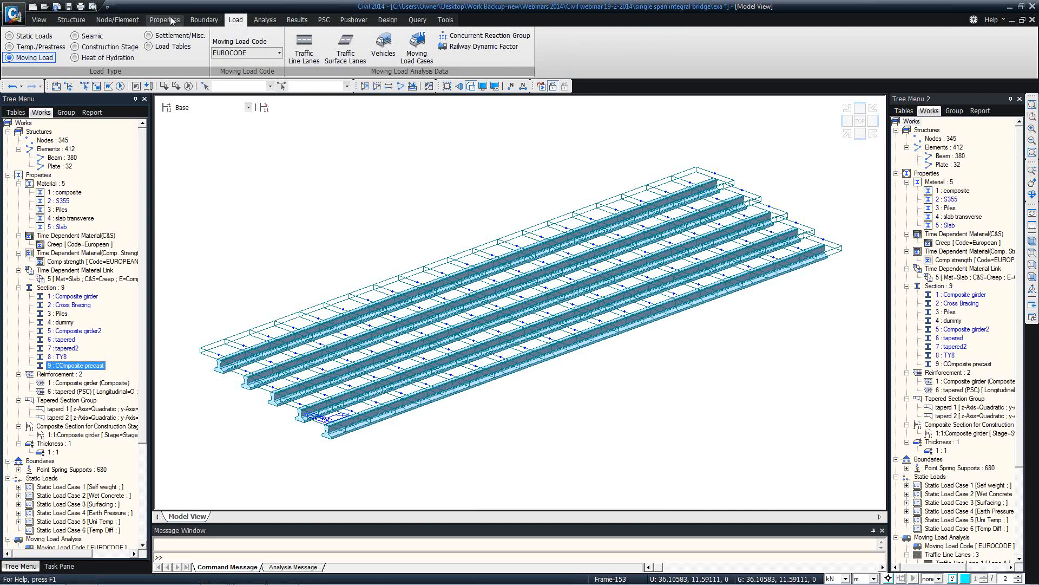
pyautogui.click(204, 20)
pyautogui.click(236, 20)
pyautogui.click(260, 21)
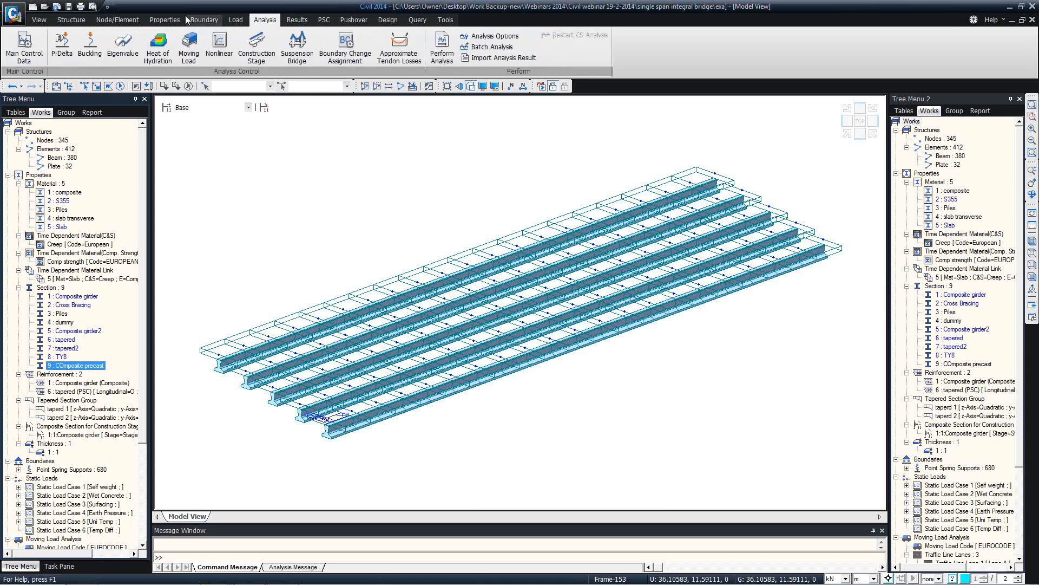
pyautogui.click(71, 20)
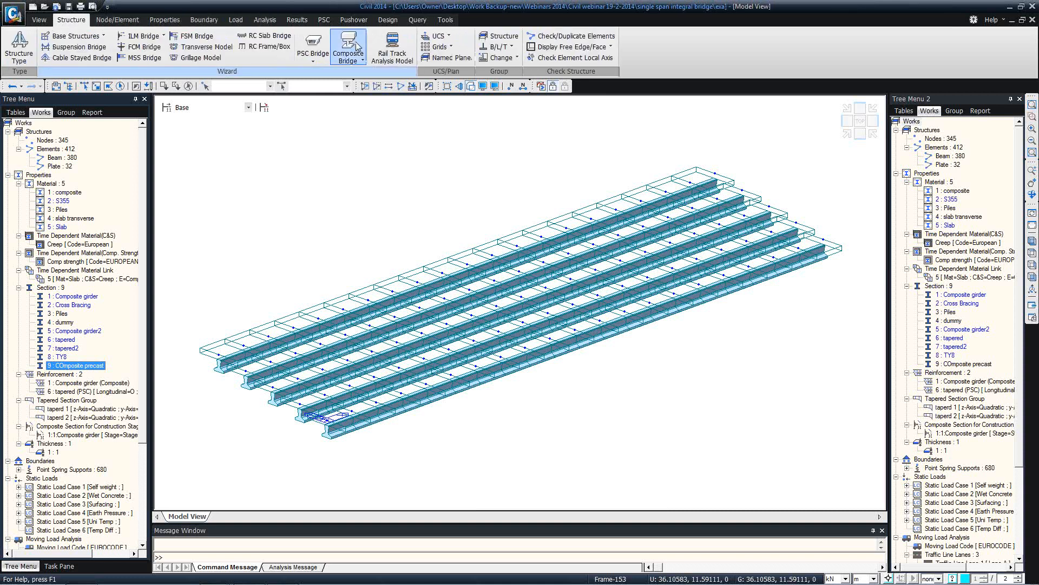
pyautogui.click(321, 63)
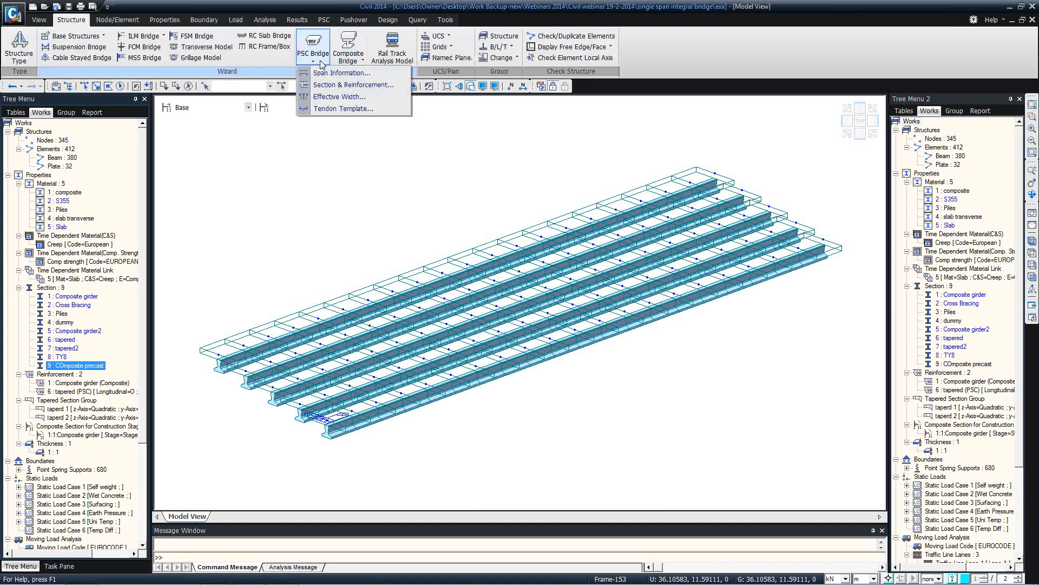
pyautogui.click(341, 109)
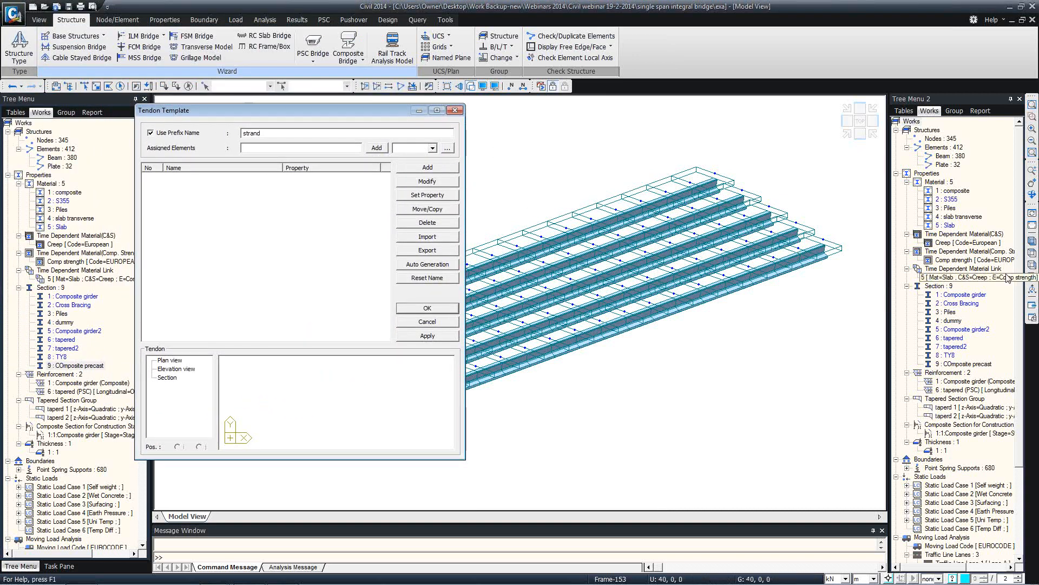
# In top view, select the bottom girder line's elements and preview section 5
pyautogui.click(1032, 253)
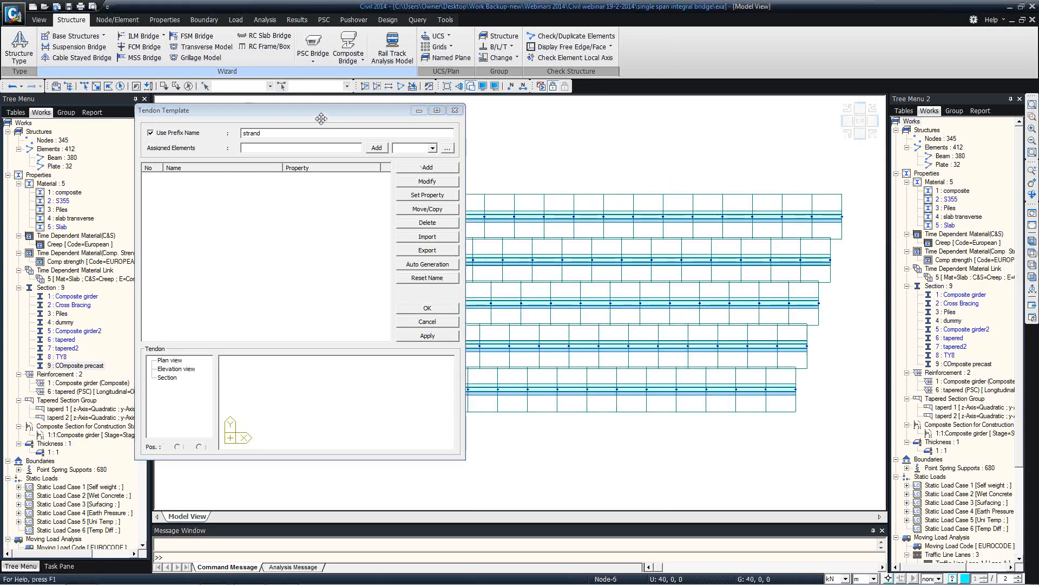
pyautogui.moveTo(321, 117); pyautogui.dragTo(592, 23)
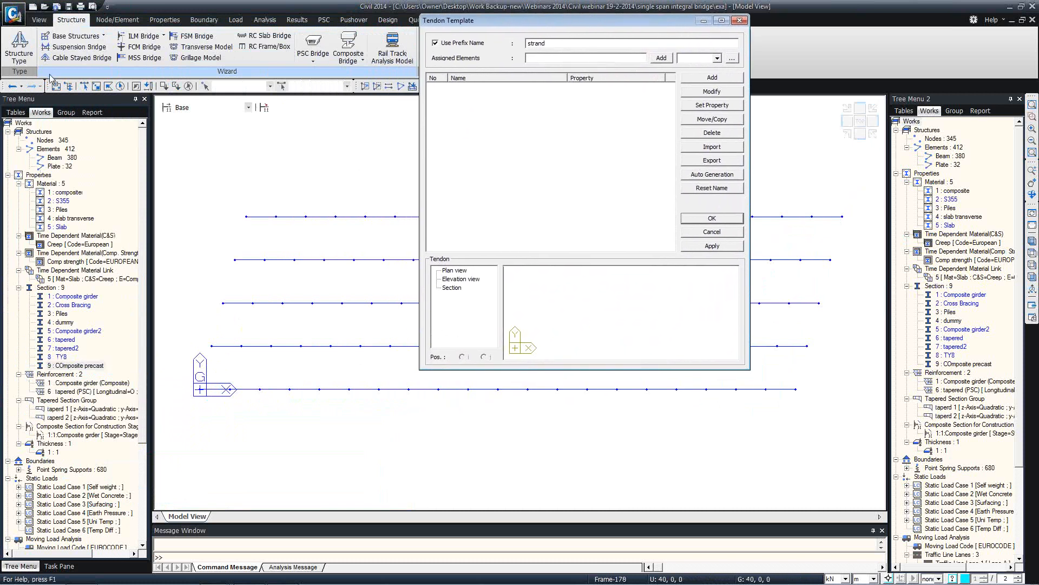
pyautogui.moveTo(185, 382); pyautogui.dragTo(441, 411)
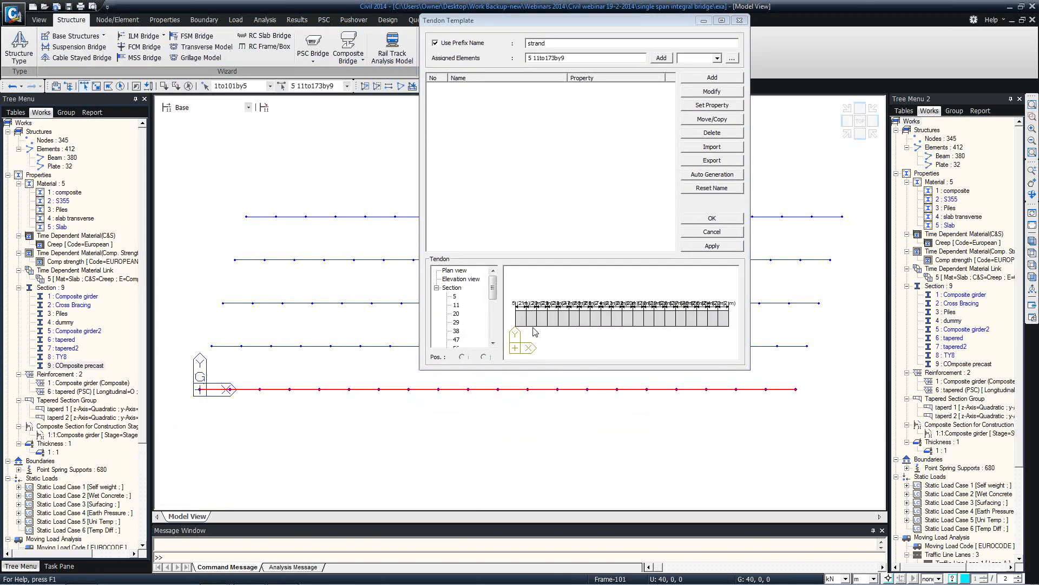
pyautogui.click(455, 296)
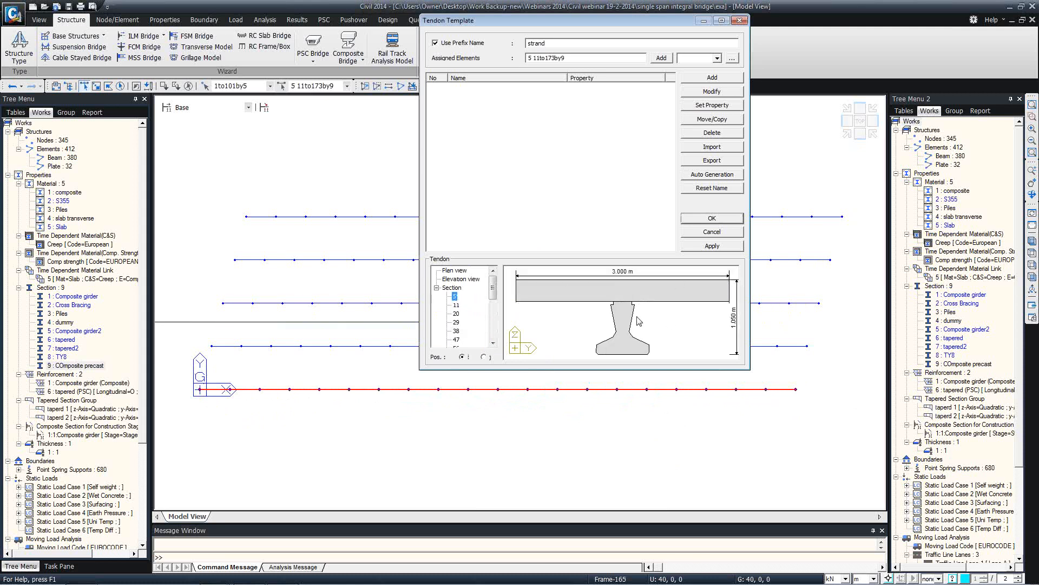
# Start a new auto-generation tendon property with S355 material and Pre-Tension type
pyautogui.click(712, 174)
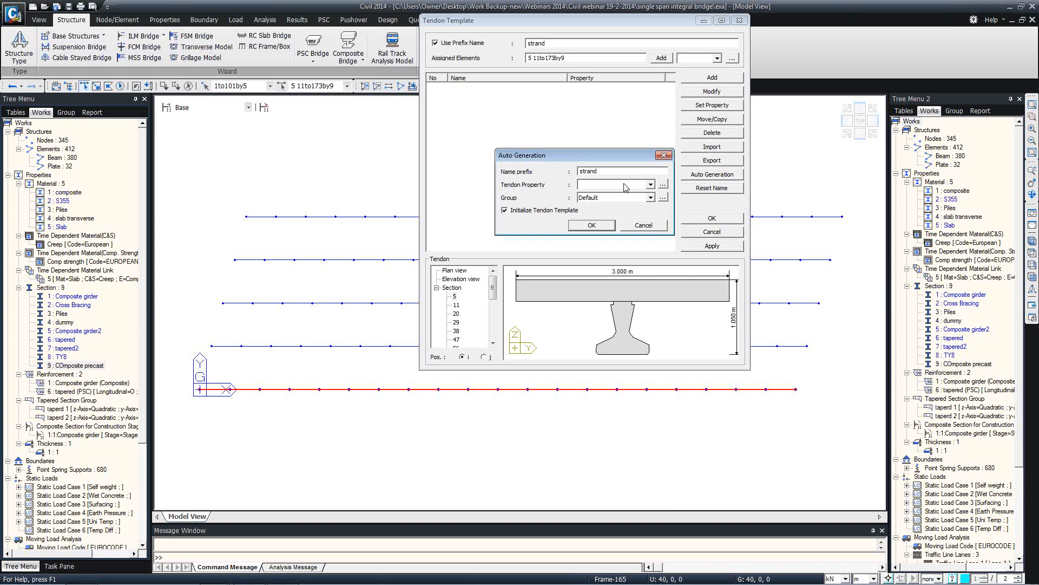
pyautogui.click(663, 185)
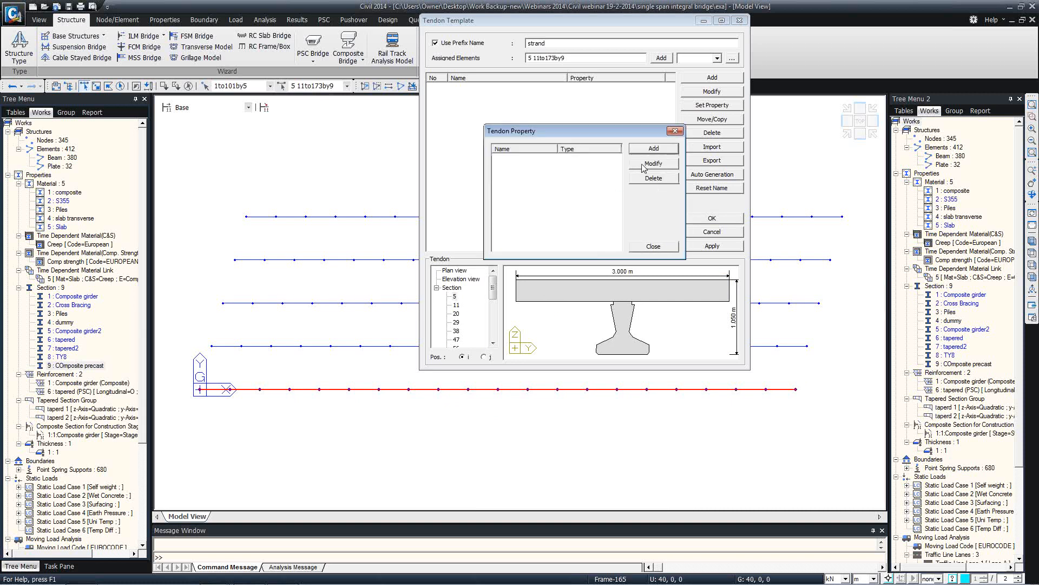
pyautogui.click(655, 149)
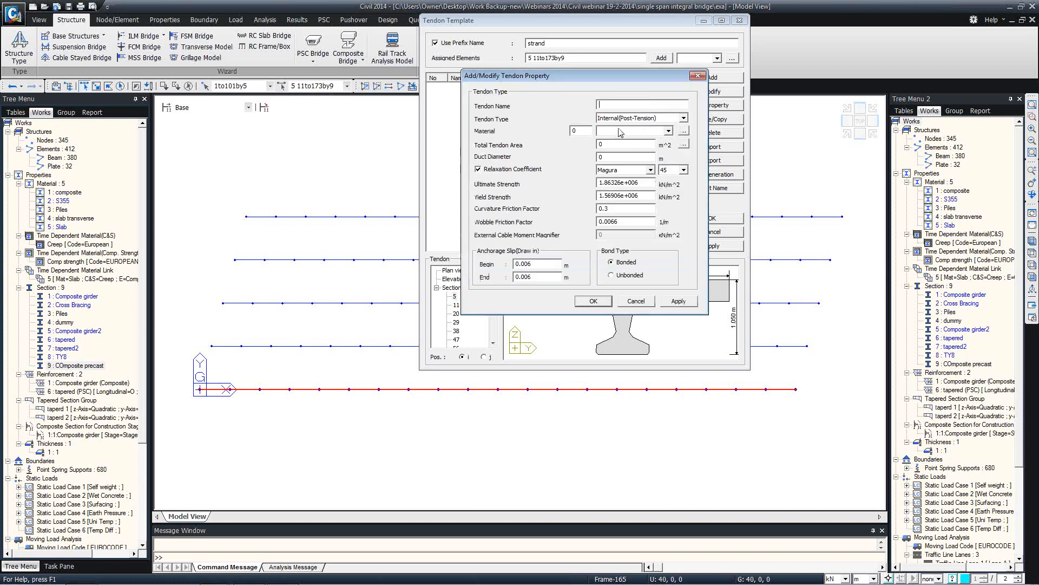
pyautogui.click(668, 130)
pyautogui.click(631, 147)
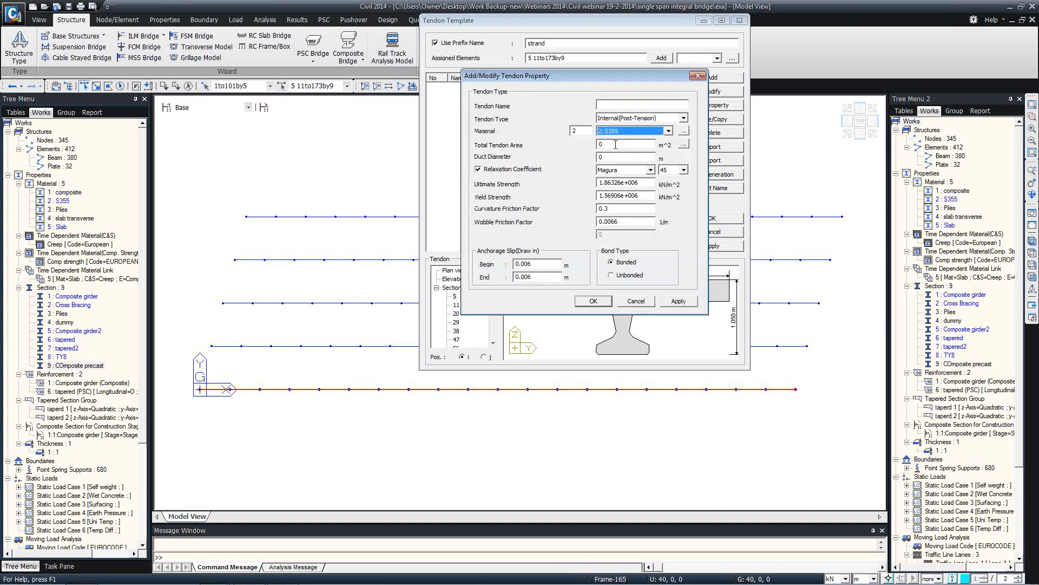
pyautogui.click(642, 120)
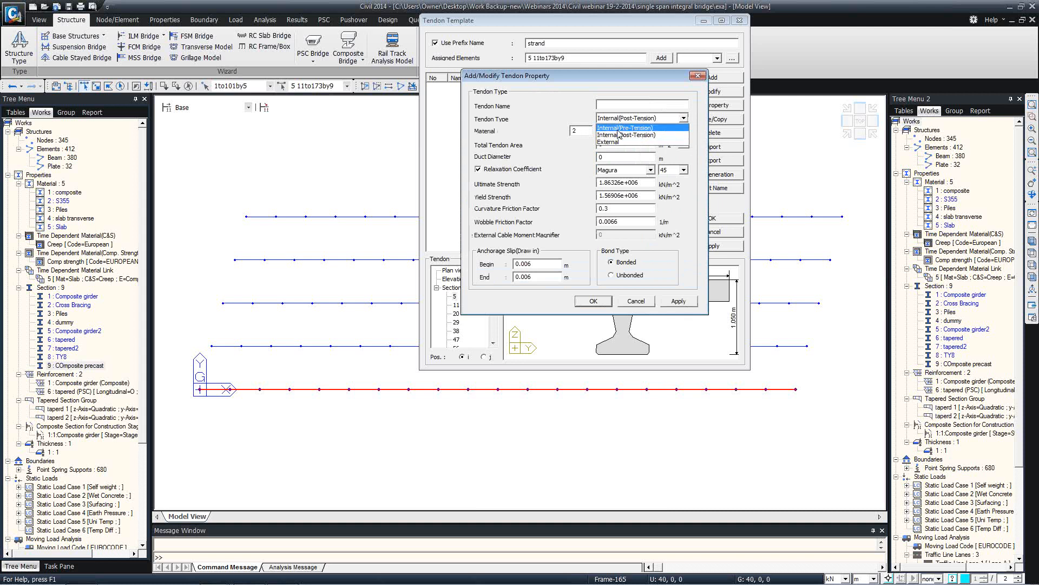
pyautogui.click(622, 128)
pyautogui.click(628, 104)
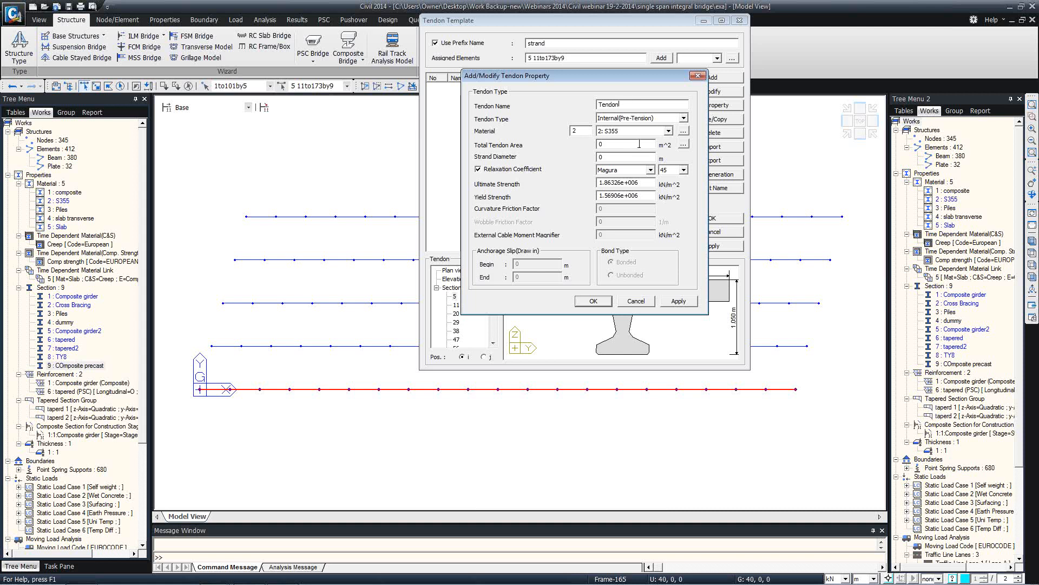
# Set the property's area from 15.2 strands, with European Ordinary relaxation, and save it
pyautogui.click(684, 145)
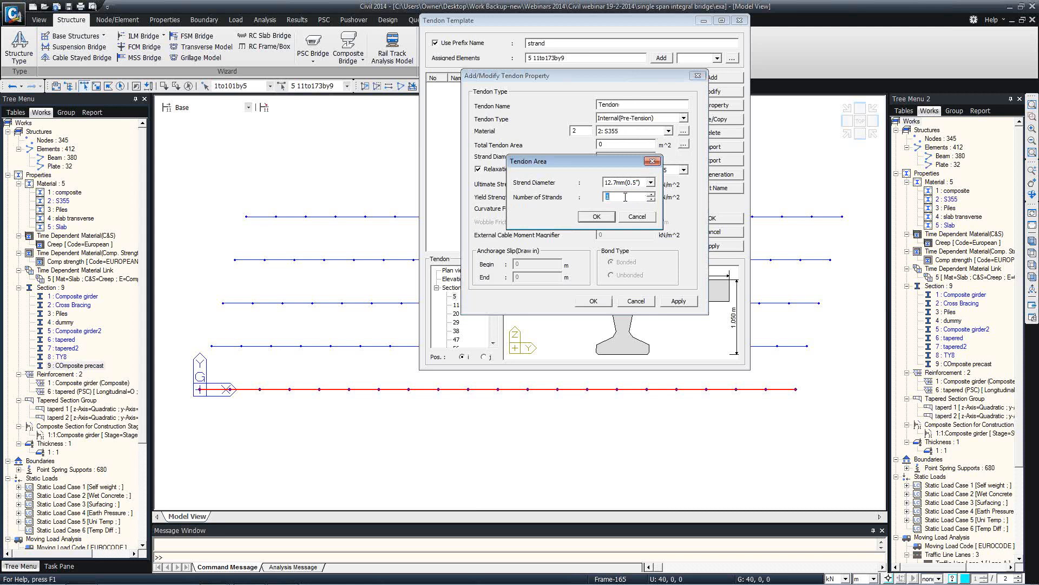
pyautogui.click(635, 184)
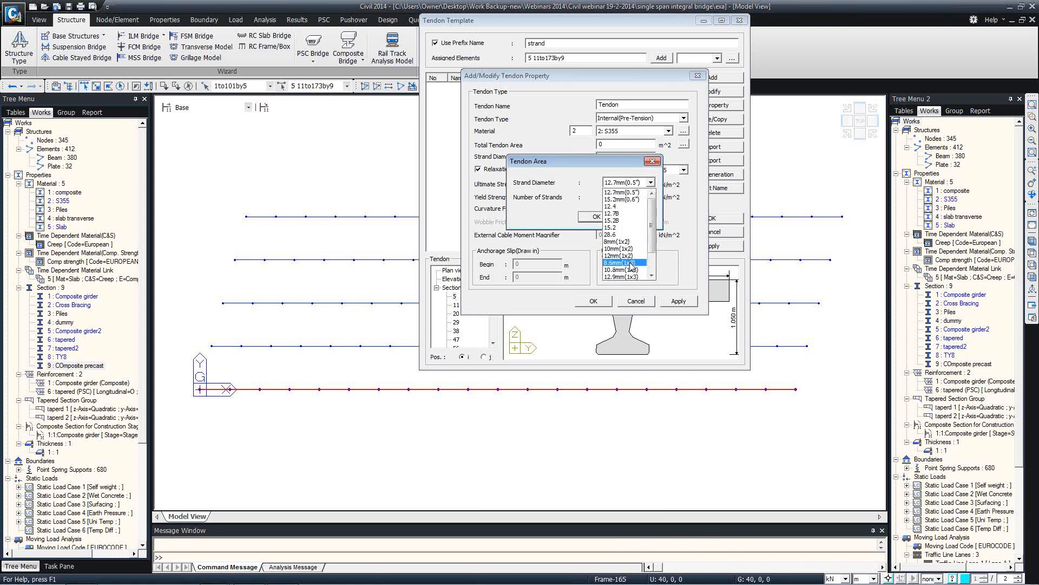
pyautogui.click(610, 227)
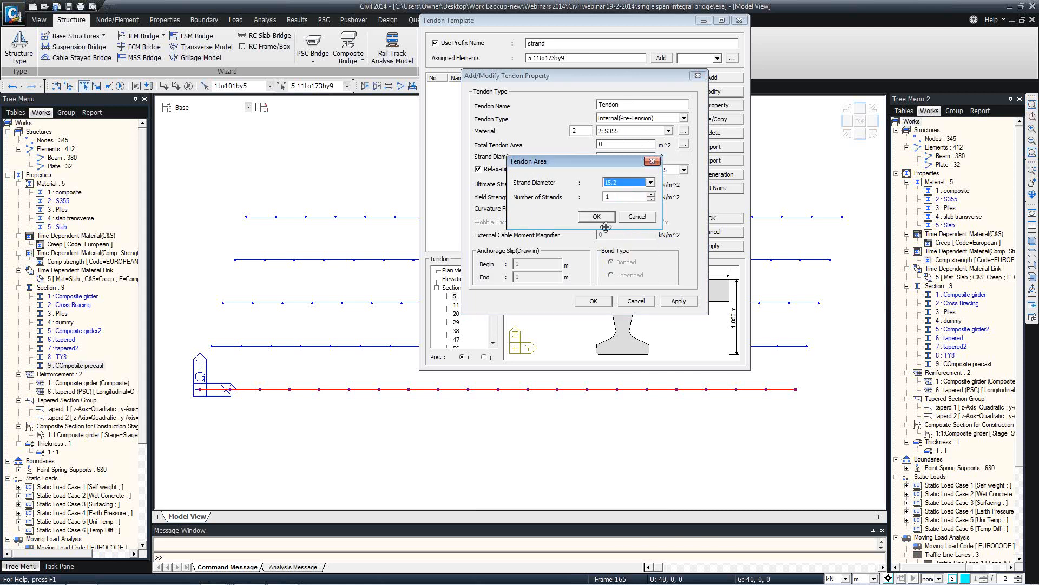
pyautogui.click(596, 216)
pyautogui.click(649, 170)
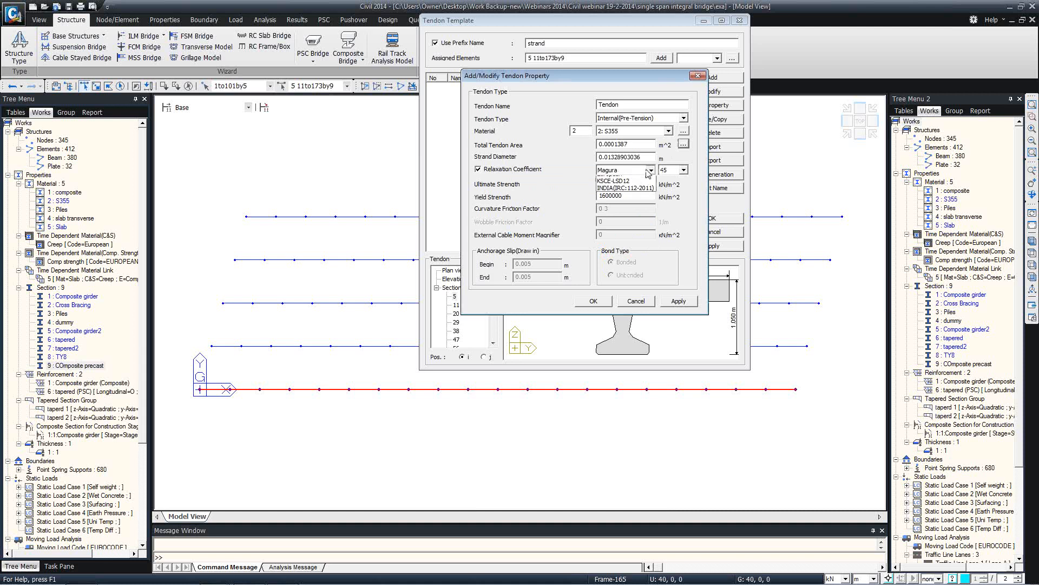
pyautogui.click(622, 216)
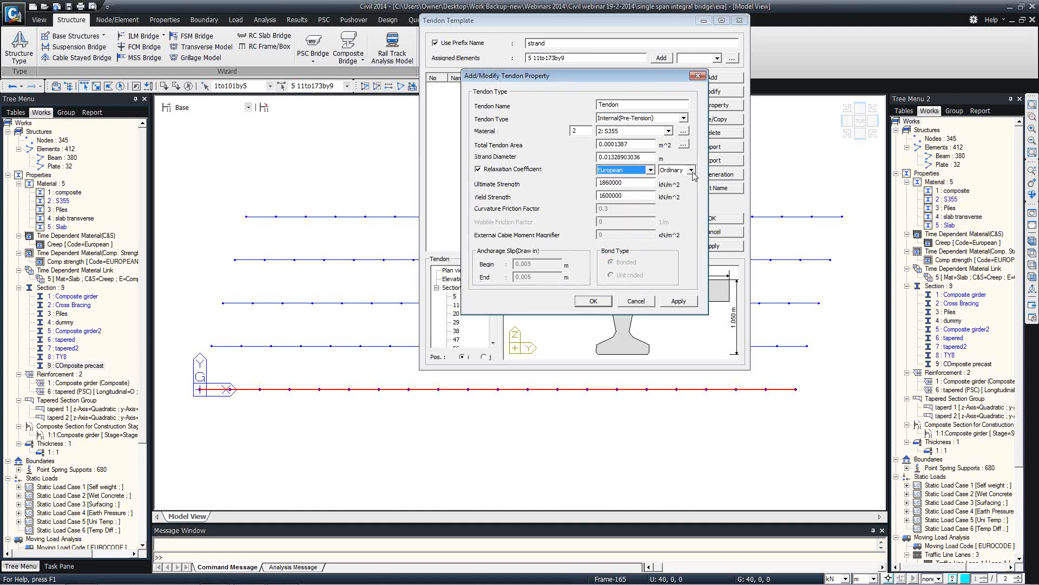
pyautogui.click(692, 170)
pyautogui.click(675, 180)
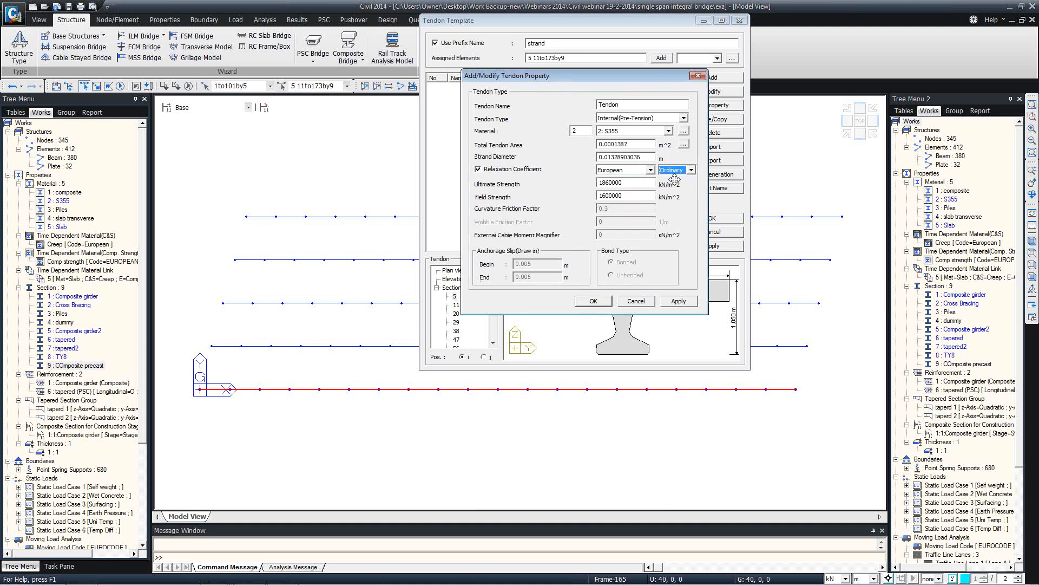
pyautogui.click(593, 304)
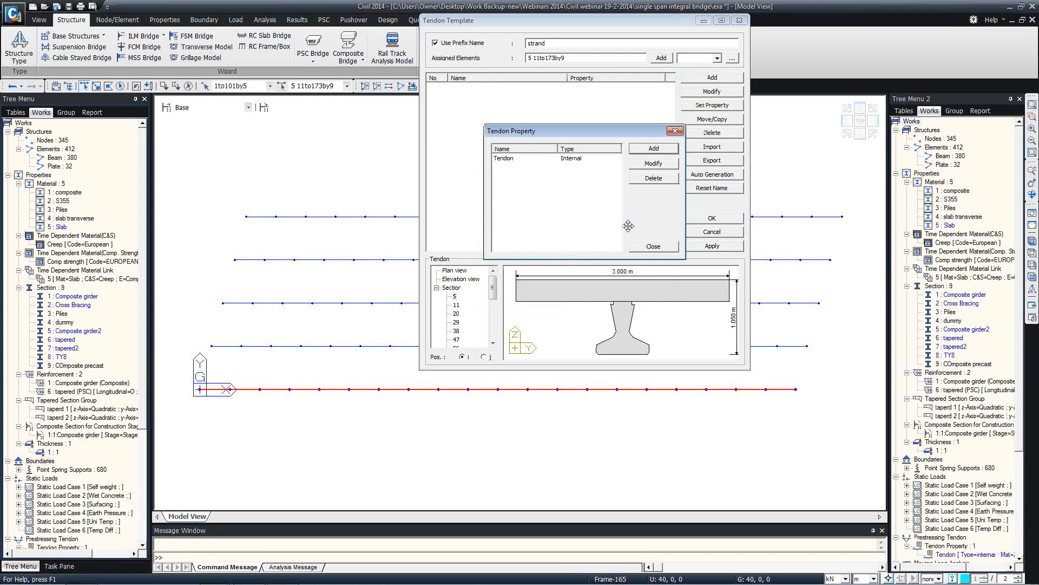
pyautogui.click(655, 247)
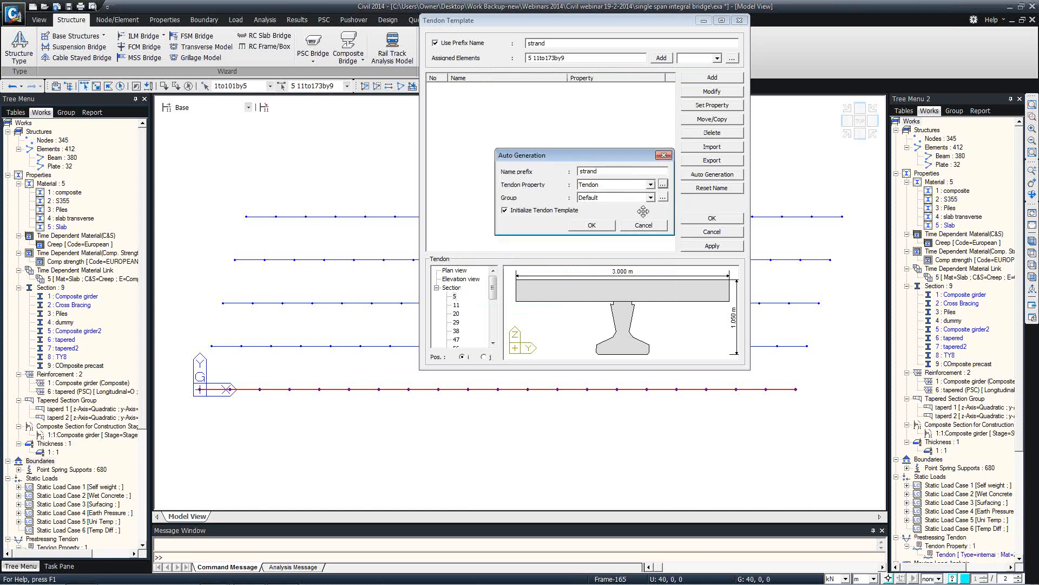
# Generate the strand templates, then pick strand_002 in the section preview and modify it
pyautogui.click(592, 227)
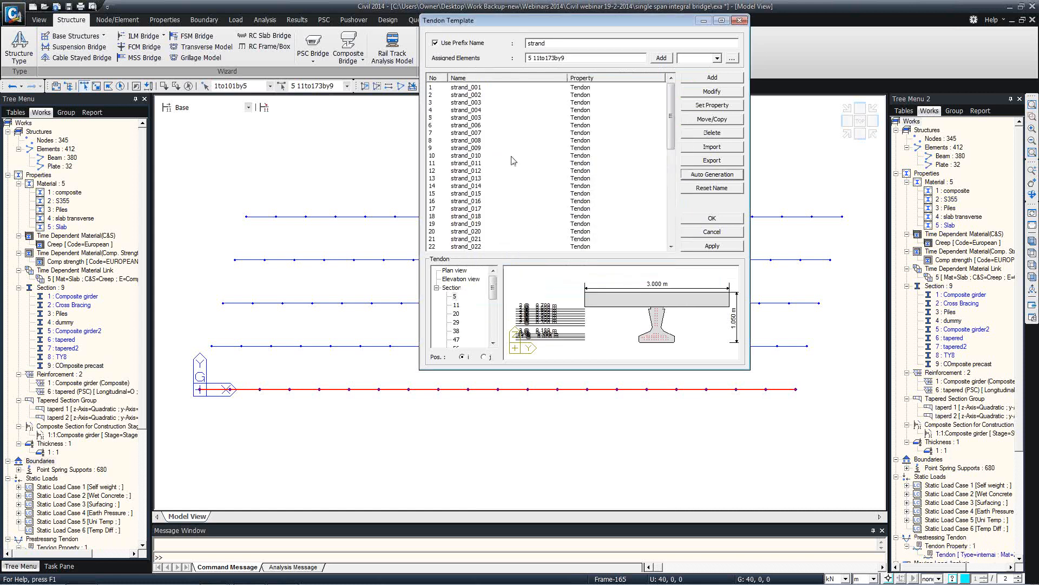
pyautogui.scroll(4, 644, 287)
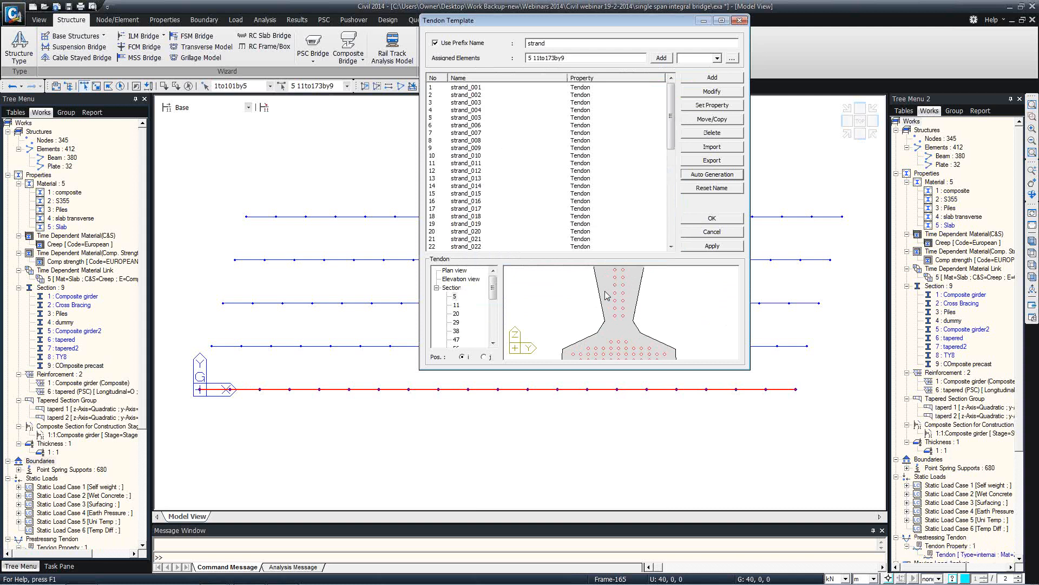
pyautogui.moveTo(605, 291); pyautogui.dragTo(616, 262, button='middle')
pyautogui.moveTo(632, 338)
pyautogui.mouseDown(button='middle')
pyautogui.moveTo(619, 270)
pyautogui.moveTo(623, 327)
pyautogui.mouseUp(button='middle')
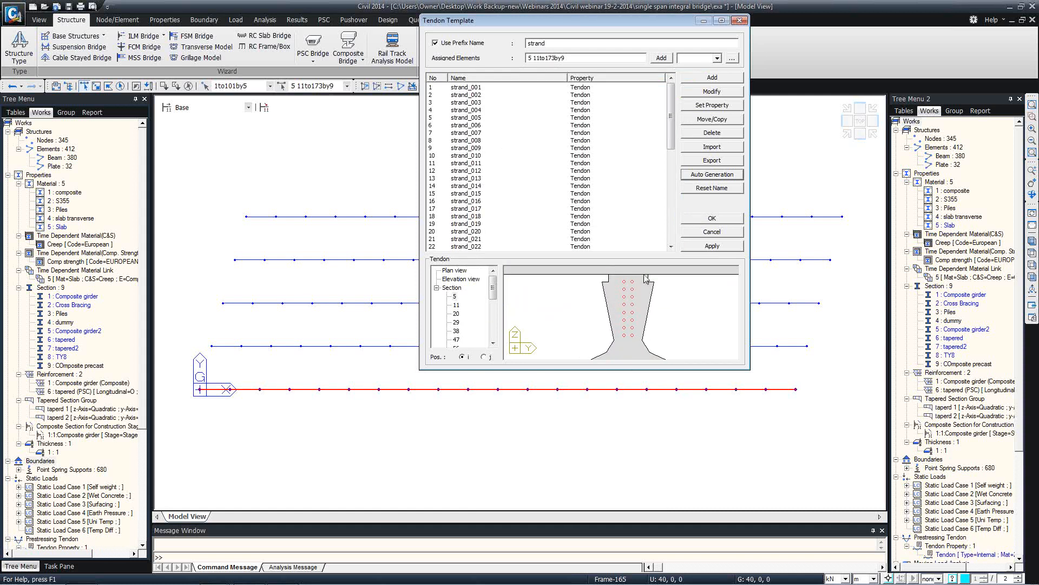
pyautogui.moveTo(615, 325); pyautogui.dragTo(620, 267, button='middle')
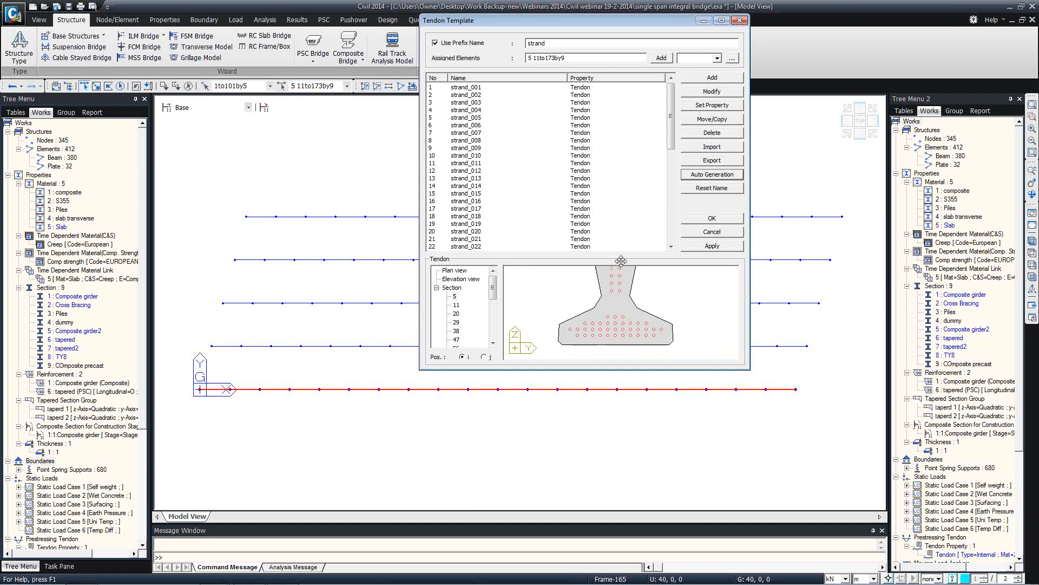
pyautogui.click(586, 336)
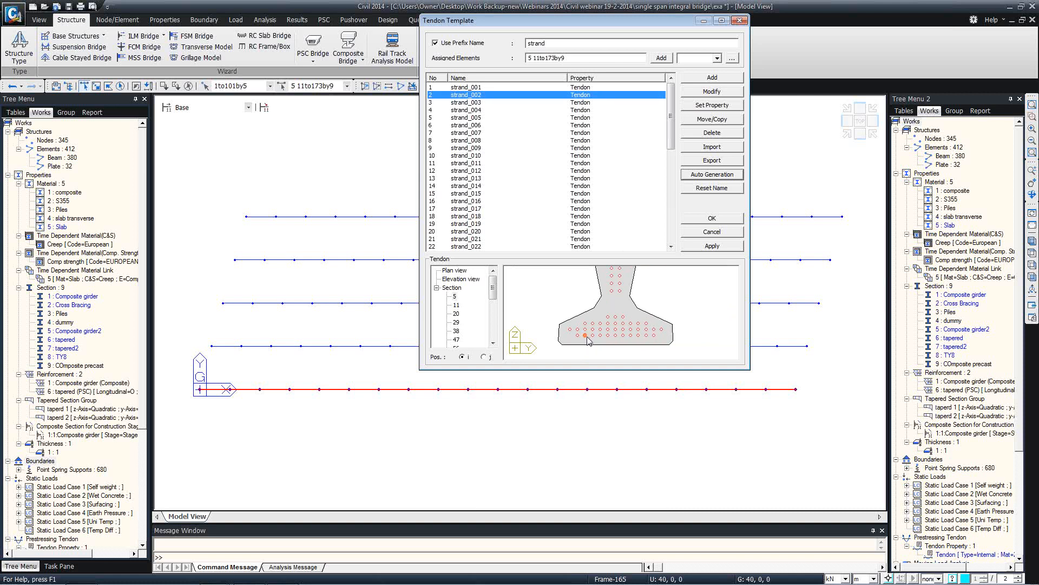
pyautogui.click(710, 92)
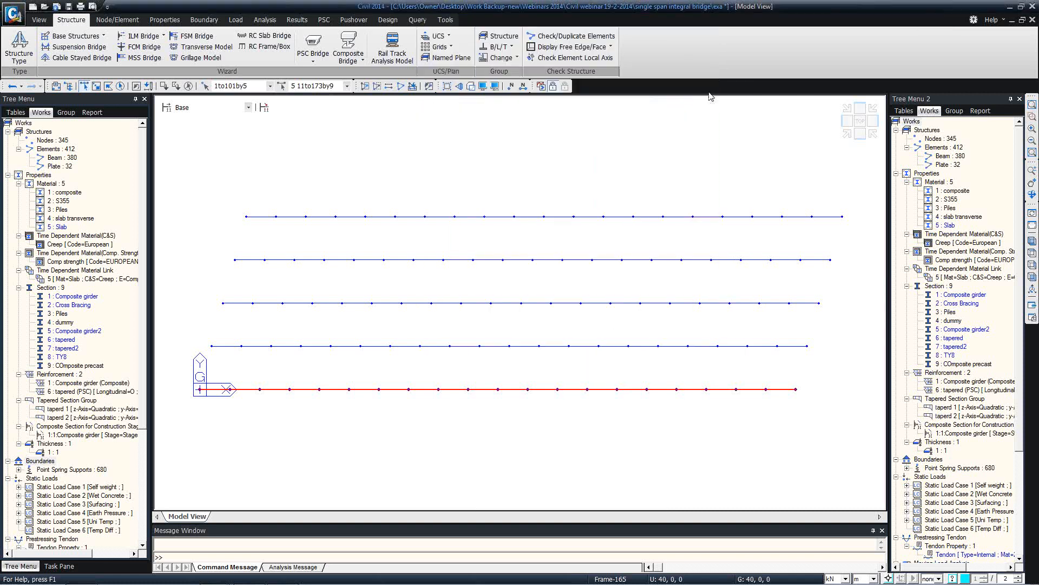
# Try 2 m strand_002 offsets with Curved 1 and Curved 2 plan profiles, then revert to Straight
pyautogui.moveTo(525, 75); pyautogui.dragTo(493, 76)
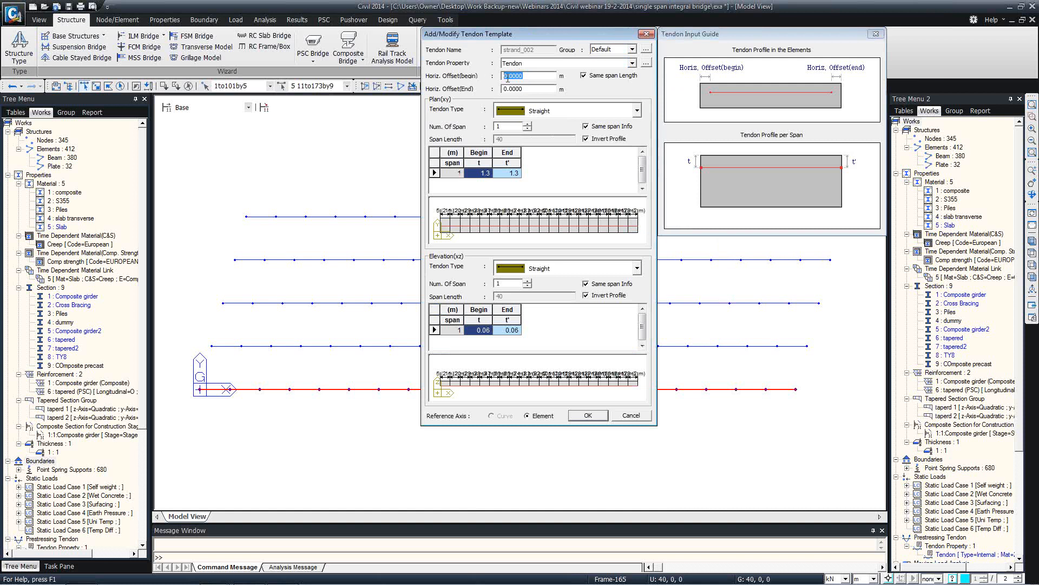
pyautogui.write('2')
pyautogui.press('Tab')
pyautogui.write('2')
pyautogui.click(637, 112)
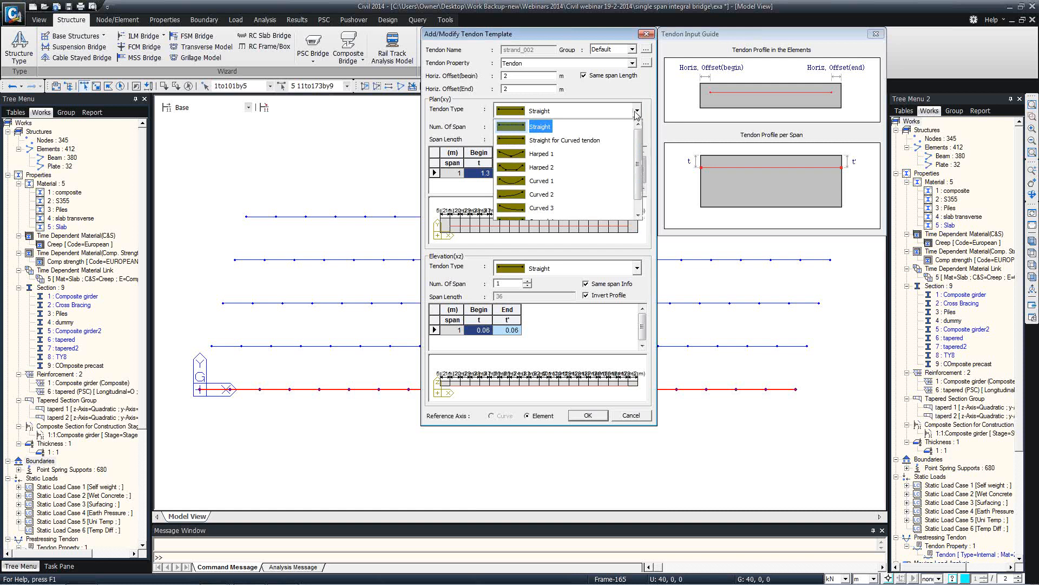
pyautogui.click(539, 182)
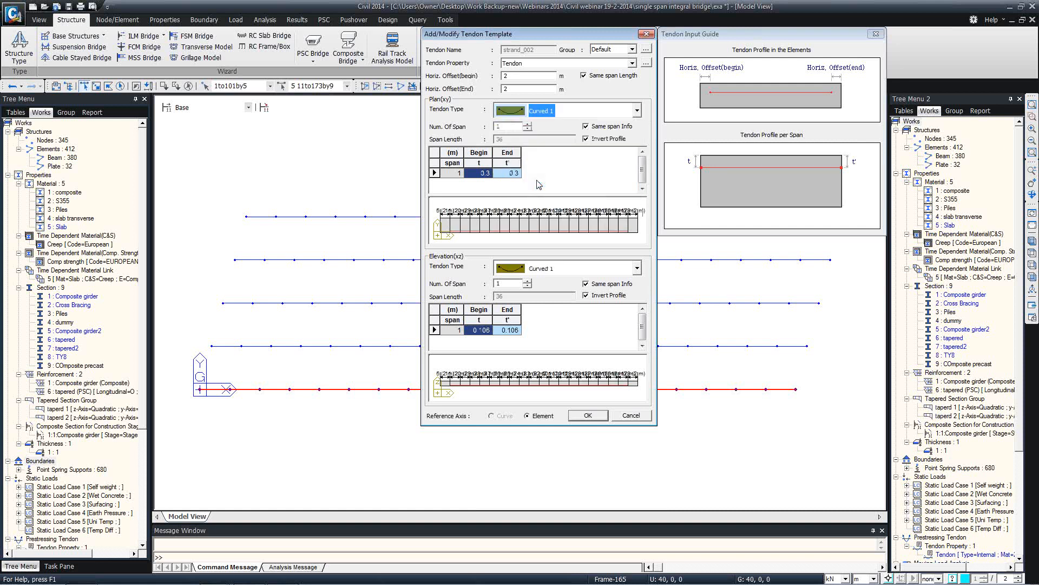
pyautogui.click(636, 111)
pyautogui.click(636, 111)
pyautogui.click(637, 112)
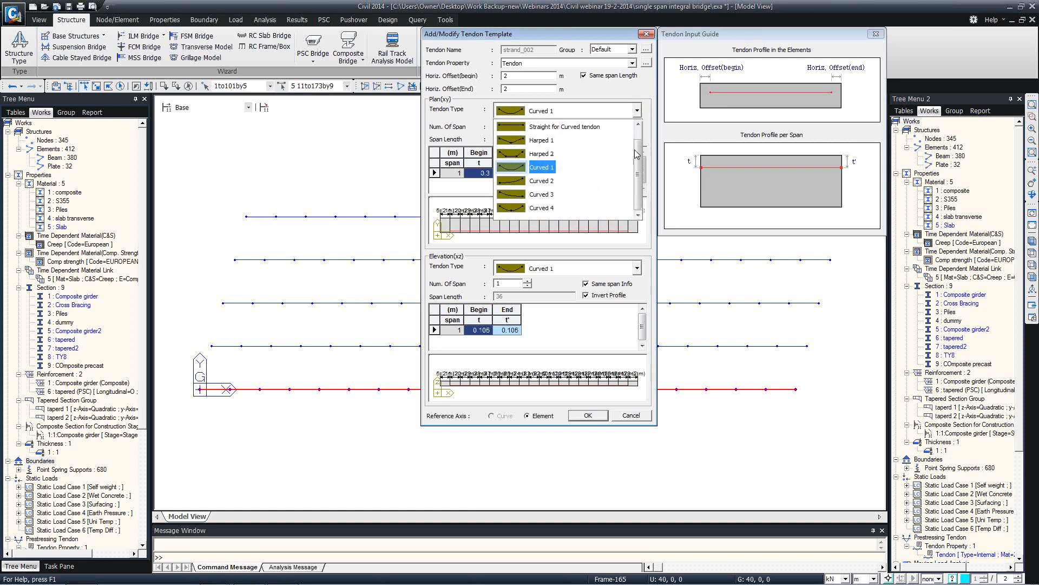
pyautogui.click(543, 182)
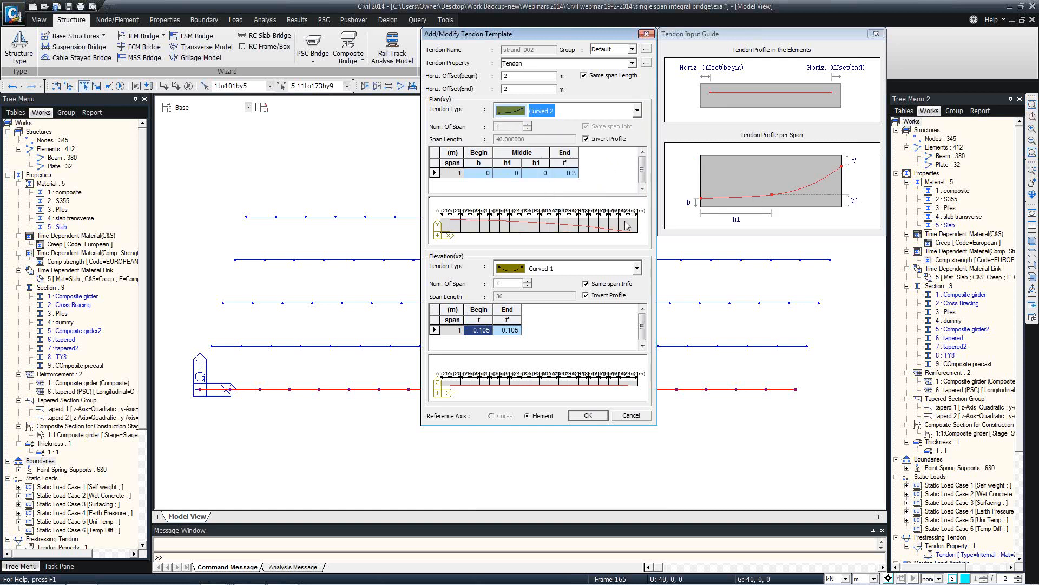
pyautogui.click(638, 111)
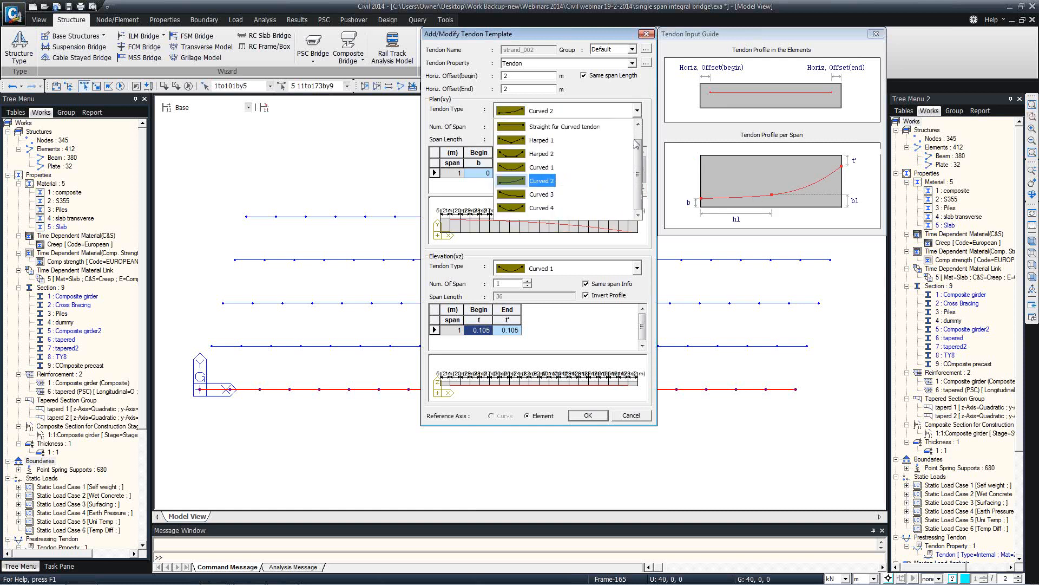
pyautogui.moveTo(636, 144); pyautogui.dragTo(636, 130)
pyautogui.click(541, 127)
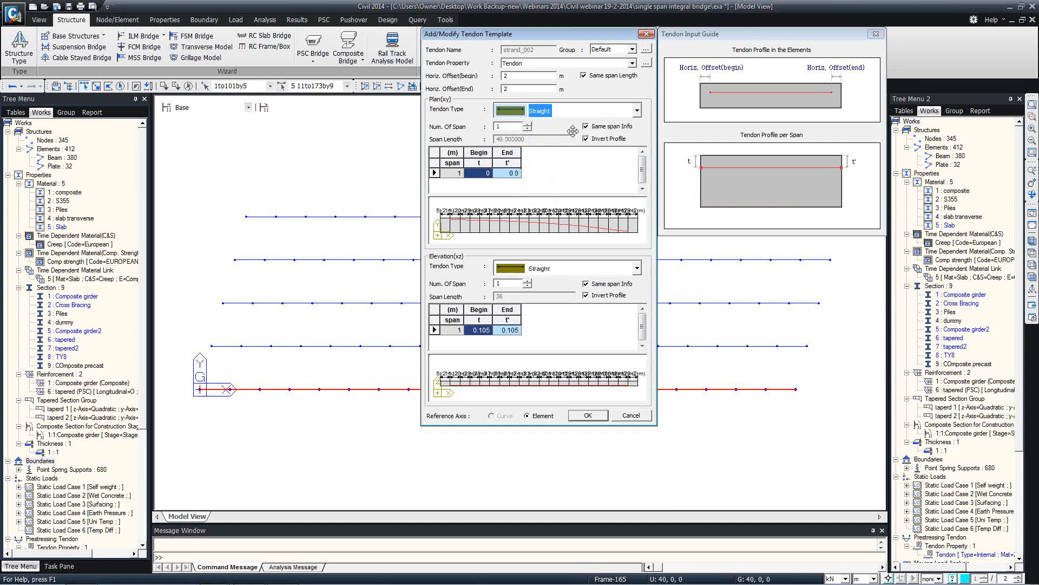
pyautogui.click(629, 415)
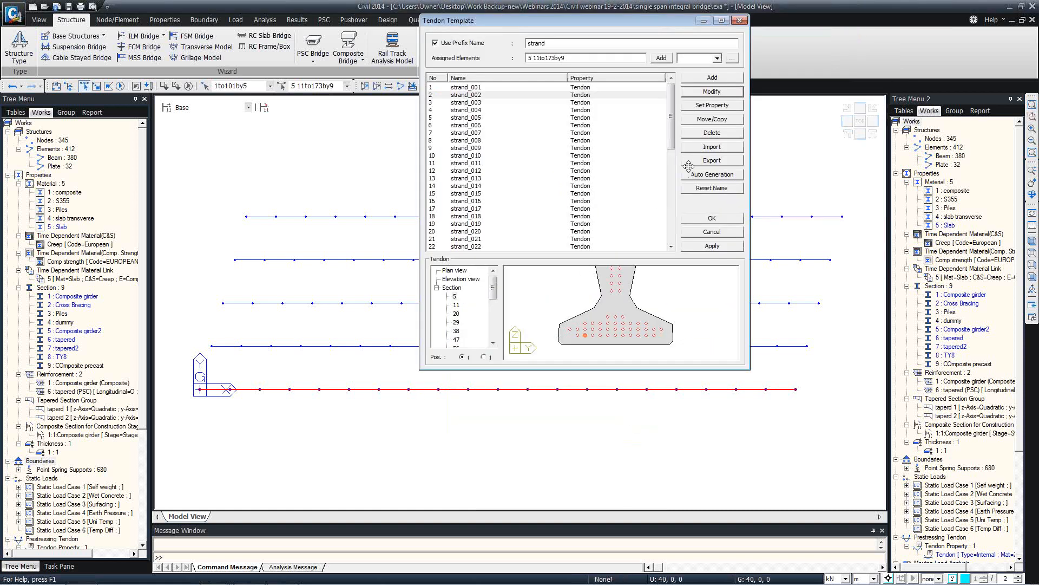
# Set strand_002's begin and end horizontal offsets to 2 and confirm
pyautogui.click(705, 92)
pyautogui.moveTo(525, 76); pyautogui.dragTo(494, 76)
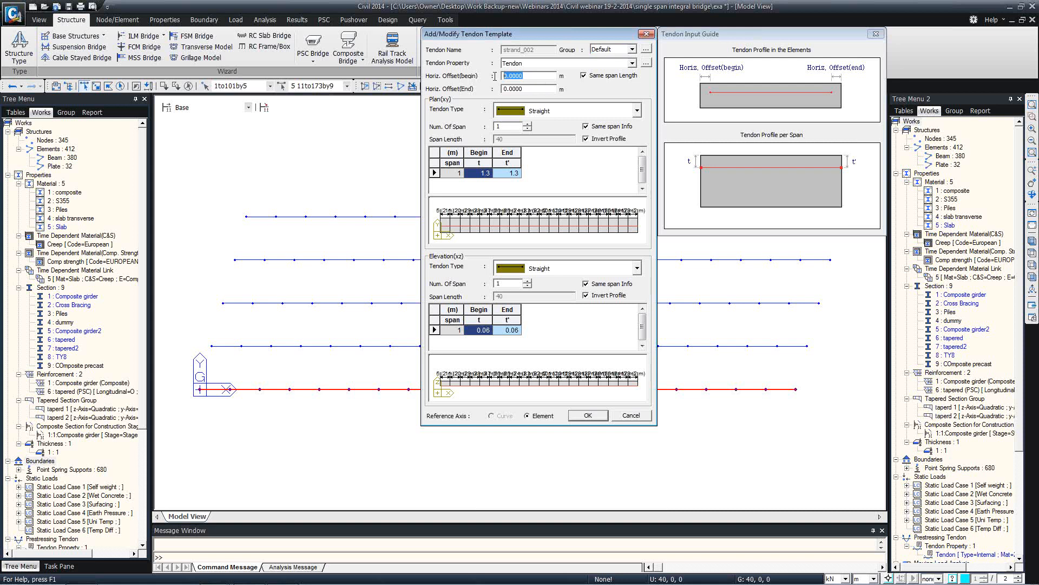
pyautogui.write('2')
pyautogui.press('Tab')
pyautogui.write('2')
pyautogui.click(585, 416)
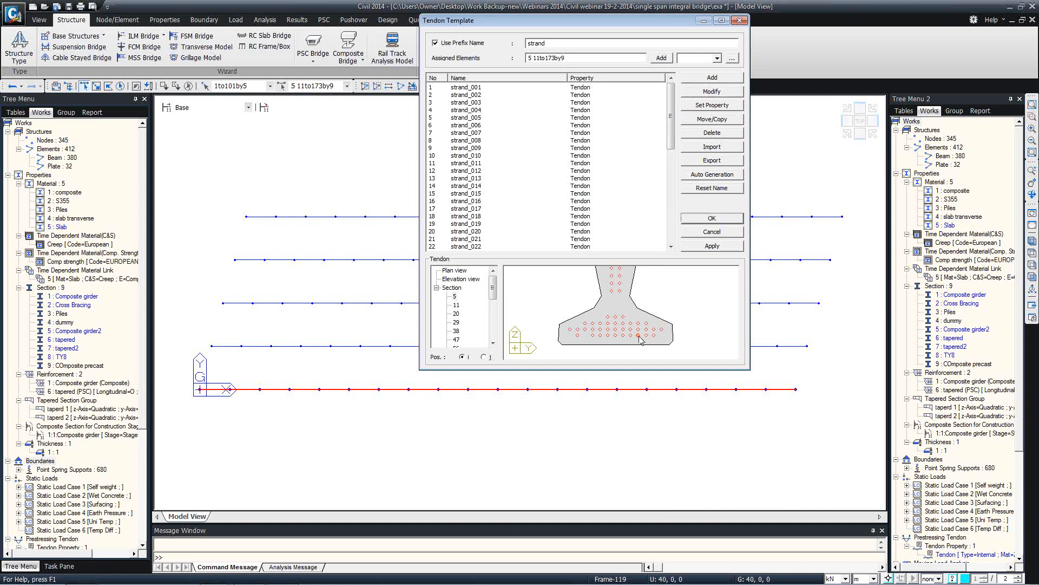
# Give strand_009 a begin horizontal offset of 2 and confirm
pyautogui.click(638, 148)
pyautogui.click(710, 90)
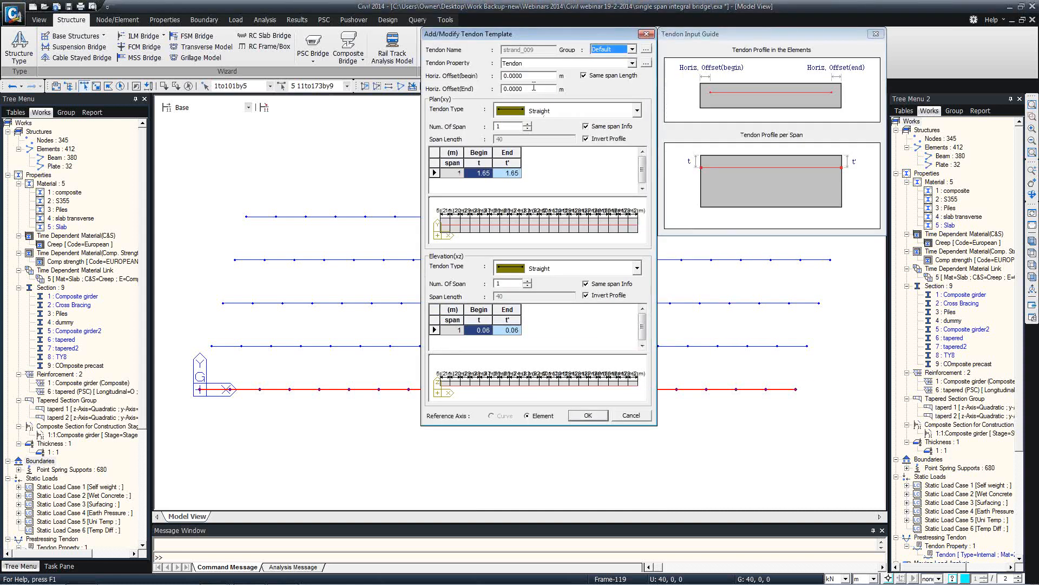
pyautogui.moveTo(529, 82); pyautogui.dragTo(439, 79)
pyautogui.write('2')
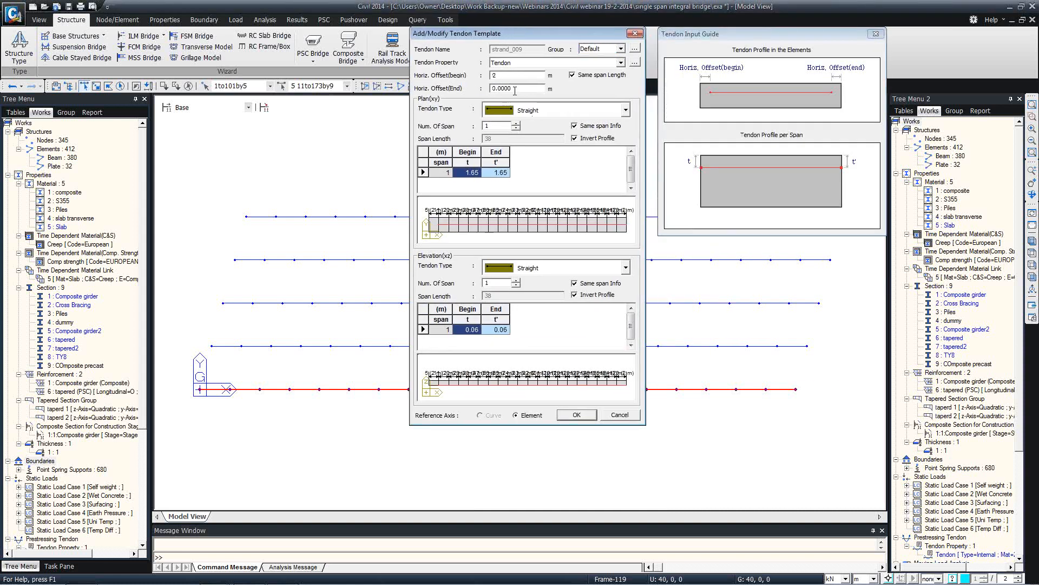
pyautogui.click(577, 415)
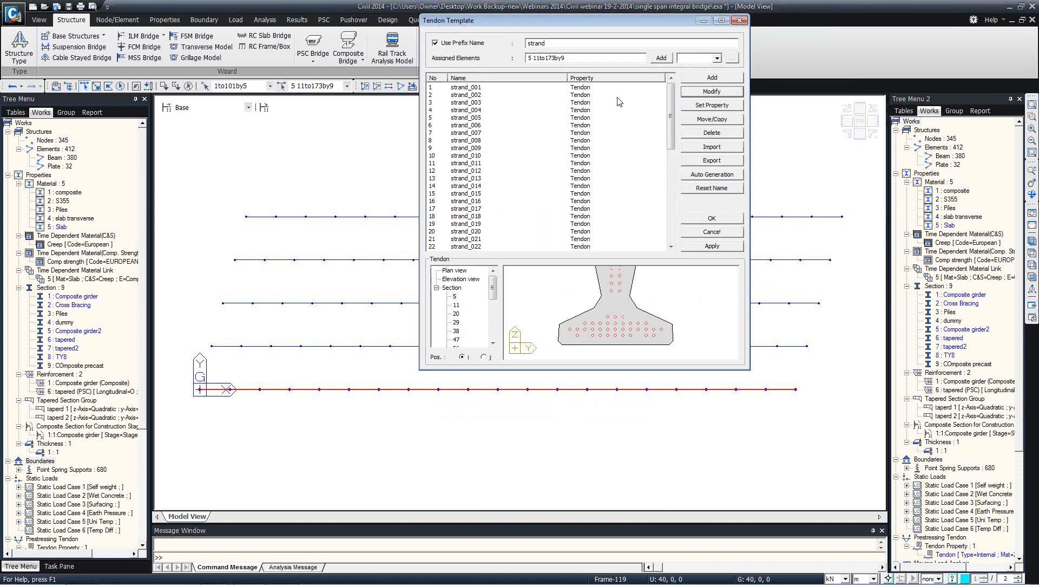
# Apply the strand templates to the assigned girder and then to a second girder
pyautogui.click(704, 246)
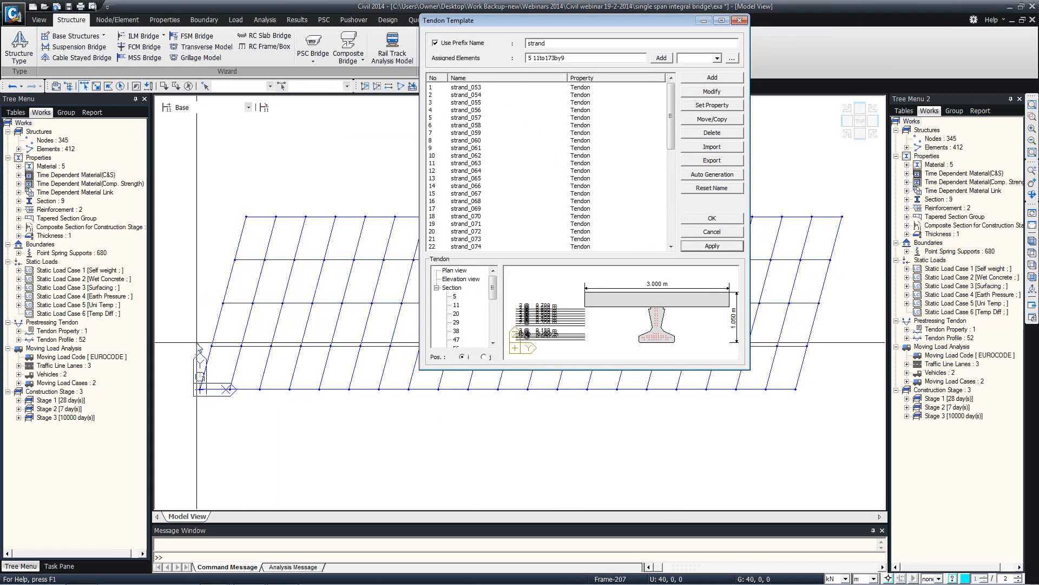
pyautogui.keyDown('ctrl'); pyautogui.moveTo(276, 338); pyautogui.dragTo(281, 276, button='middle'); pyautogui.keyUp('ctrl')
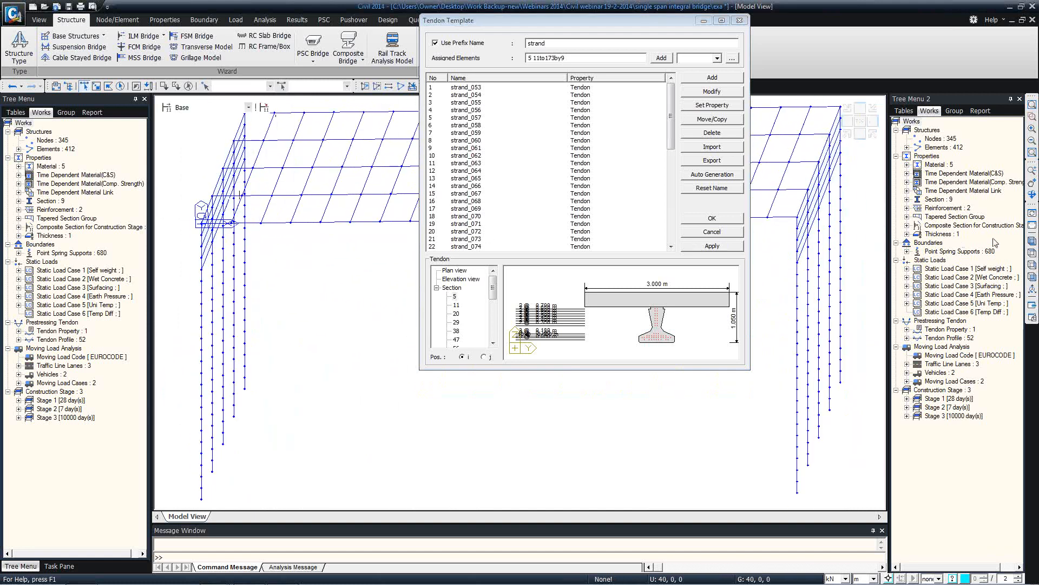
pyautogui.click(1032, 265)
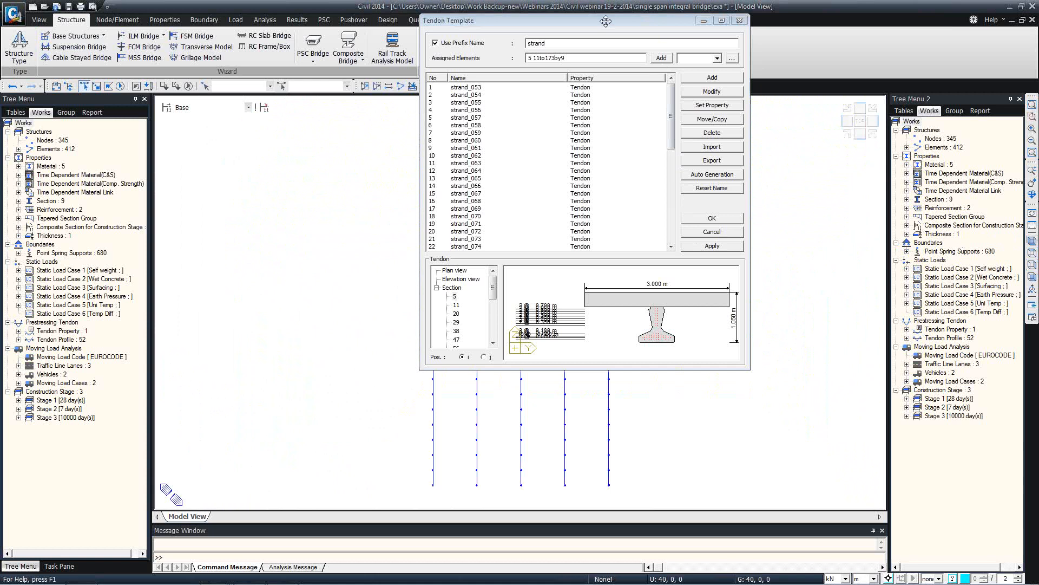
pyautogui.moveTo(541, 20); pyautogui.dragTo(203, 39)
pyautogui.click(568, 122)
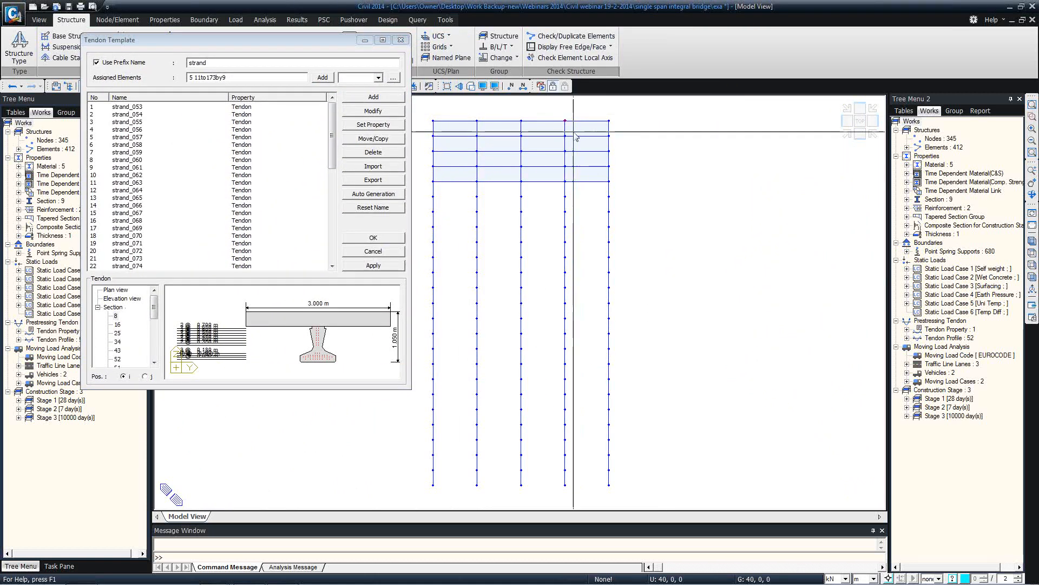
pyautogui.click(367, 265)
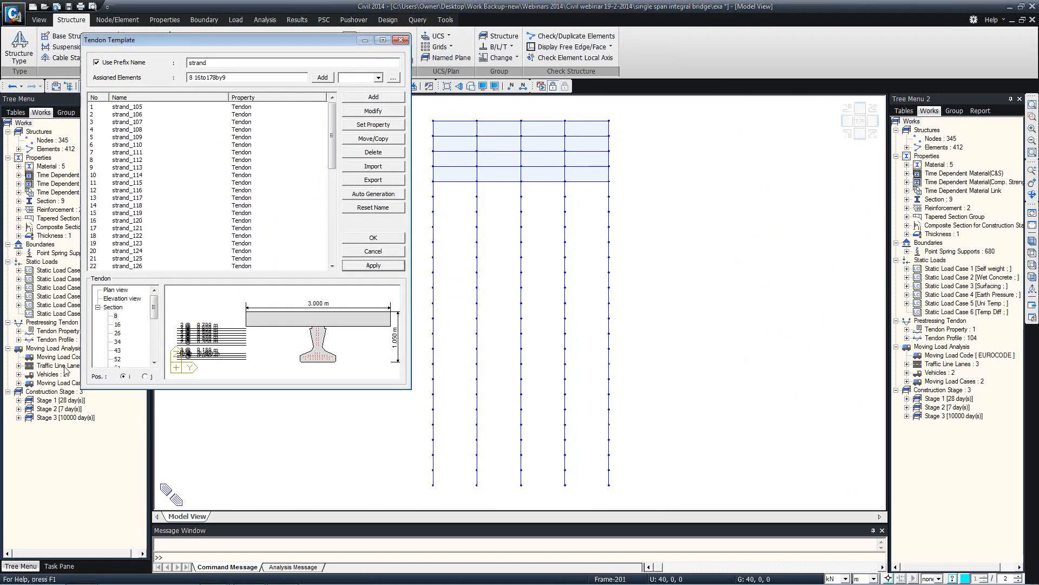
# Display the tendon profiles from the Tree Menu and close the Tendon Template window
pyautogui.rightClick(42, 339)
pyautogui.click(58, 347)
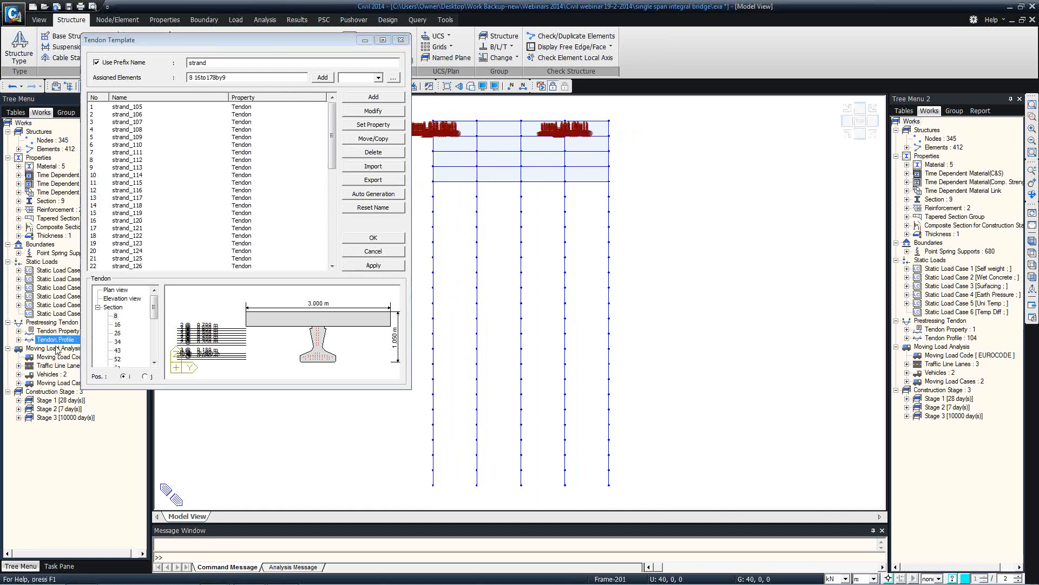
pyautogui.moveTo(447, 174); pyautogui.dragTo(499, 249, button='middle')
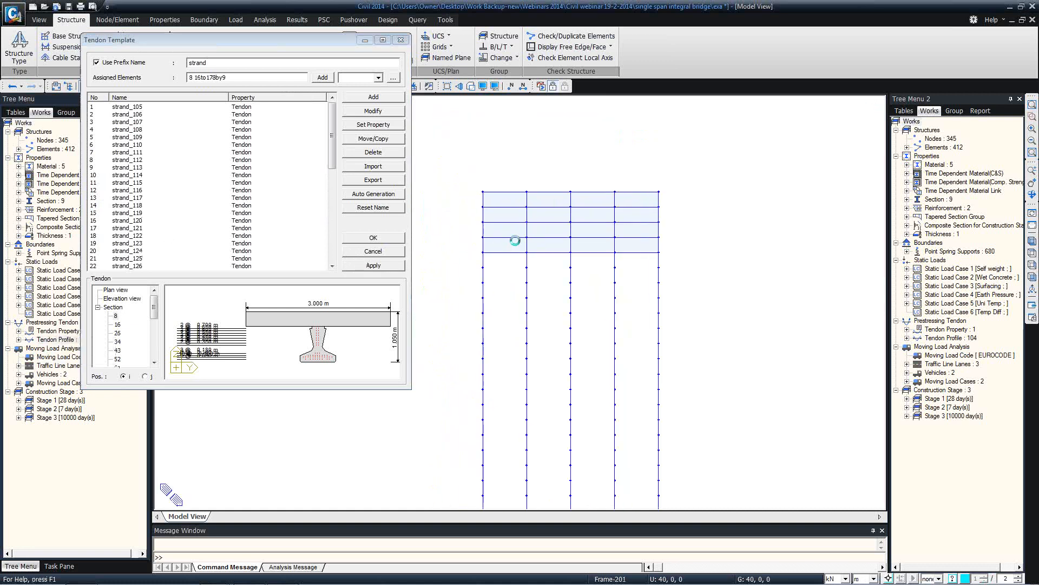
pyautogui.scroll(1, 583, 205)
pyautogui.scroll(6, 584, 206)
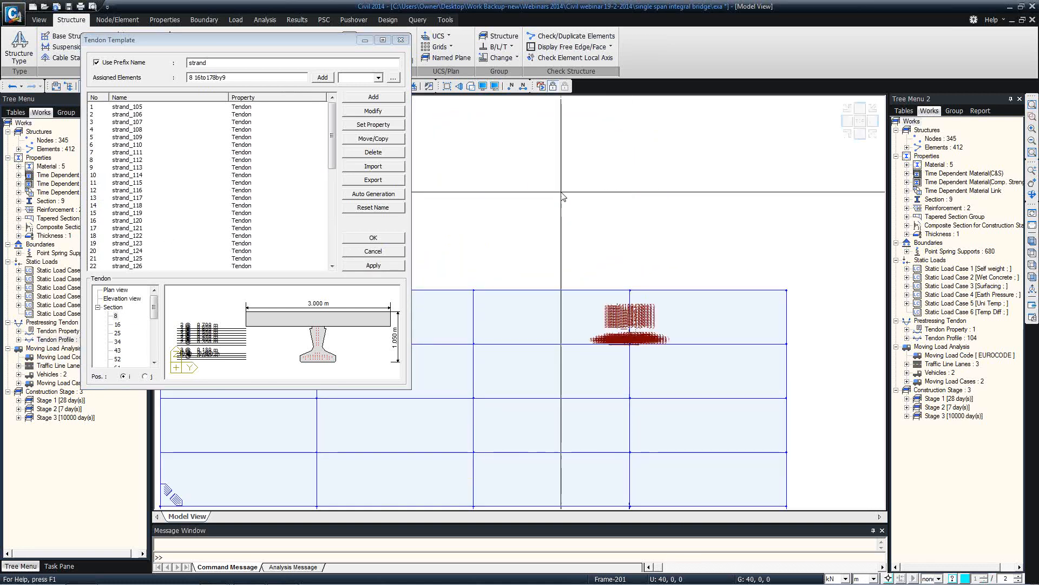
pyautogui.click(400, 41)
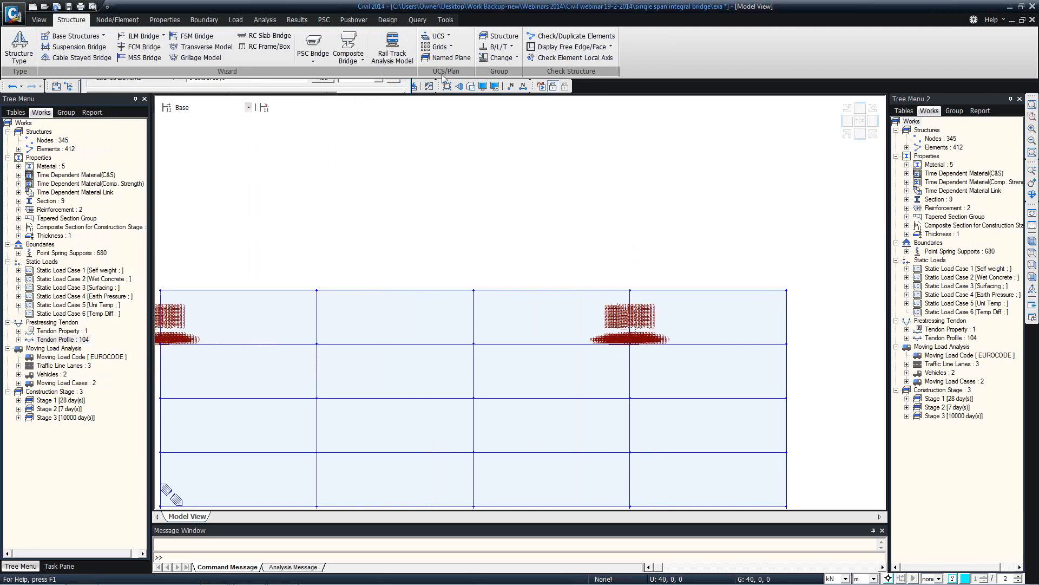
# Turn on Tendon Profile Point in the Display settings' Misc options
pyautogui.click(483, 87)
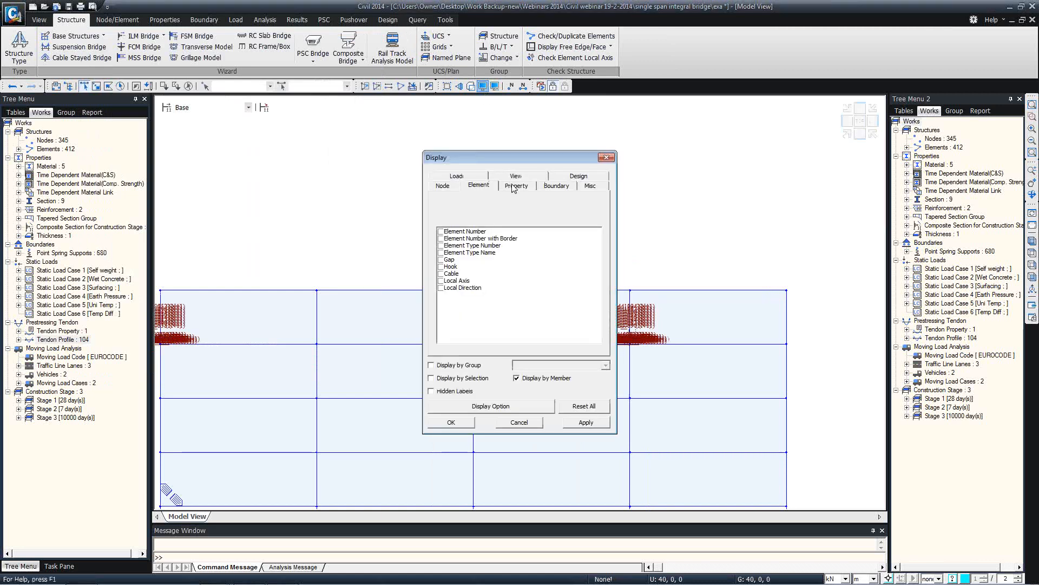
pyautogui.click(590, 185)
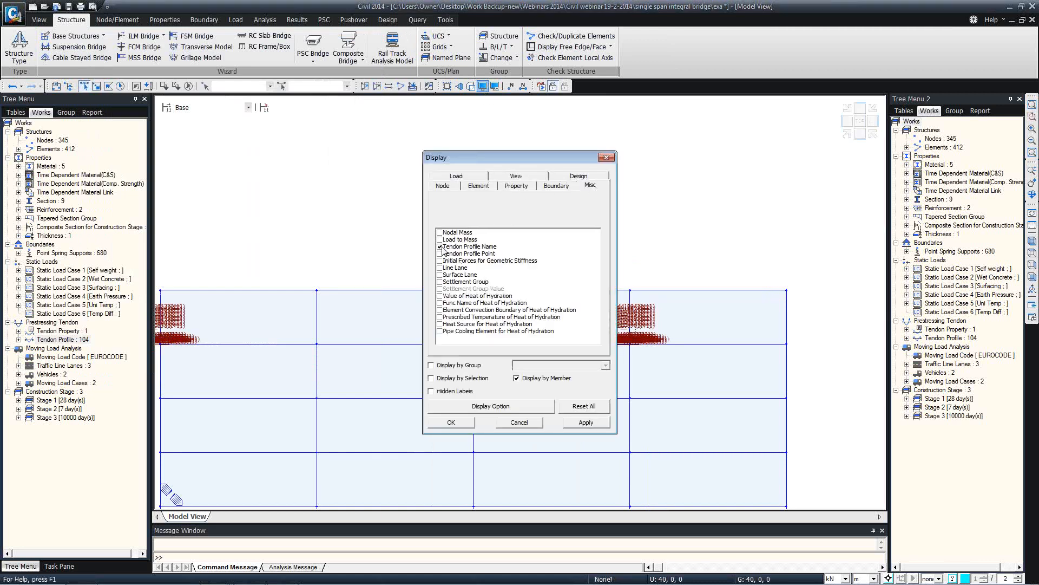
pyautogui.click(469, 246)
pyautogui.click(440, 253)
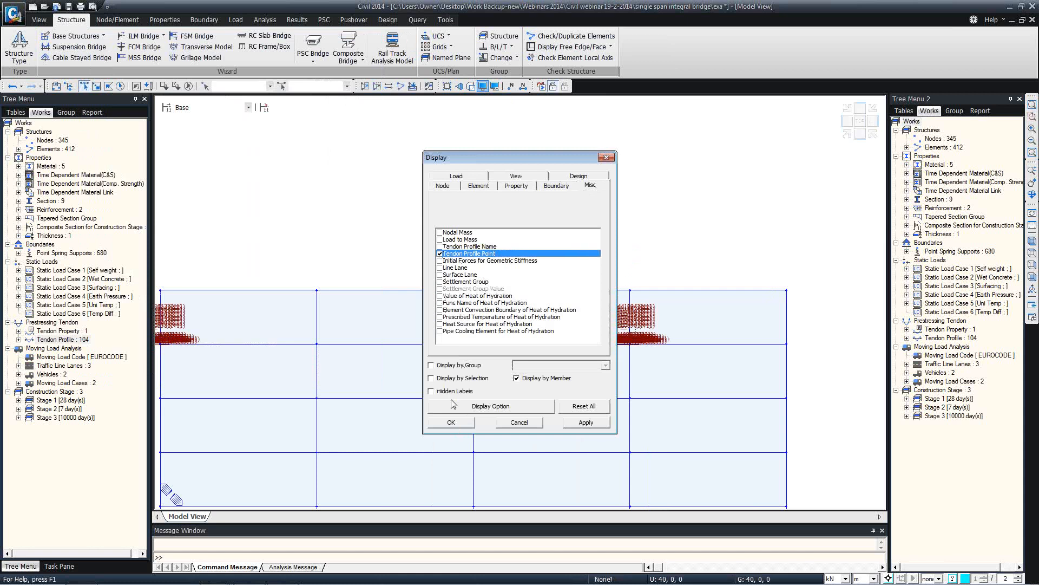
pyautogui.click(452, 422)
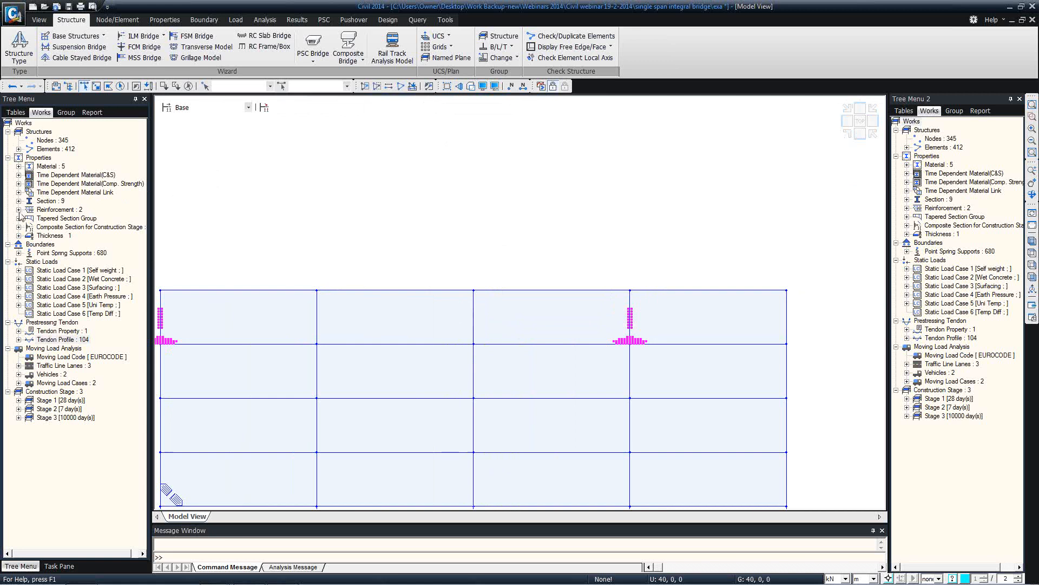
# Activate only section 9 COmposite precast, render with hidden surfaces, and view isometrically
pyautogui.click(19, 200)
pyautogui.rightClick(62, 279)
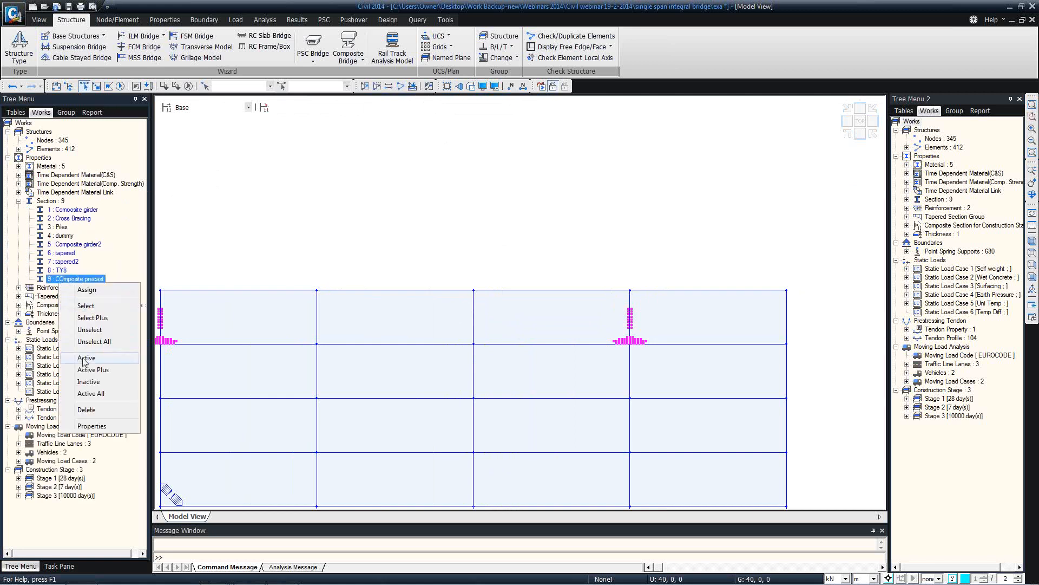
pyautogui.click(96, 358)
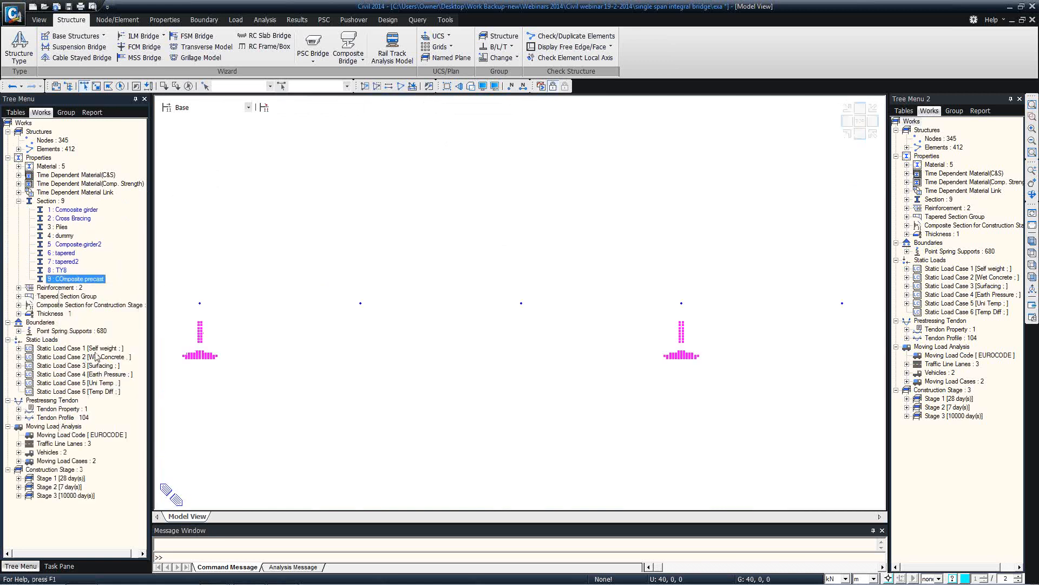
pyautogui.click(470, 87)
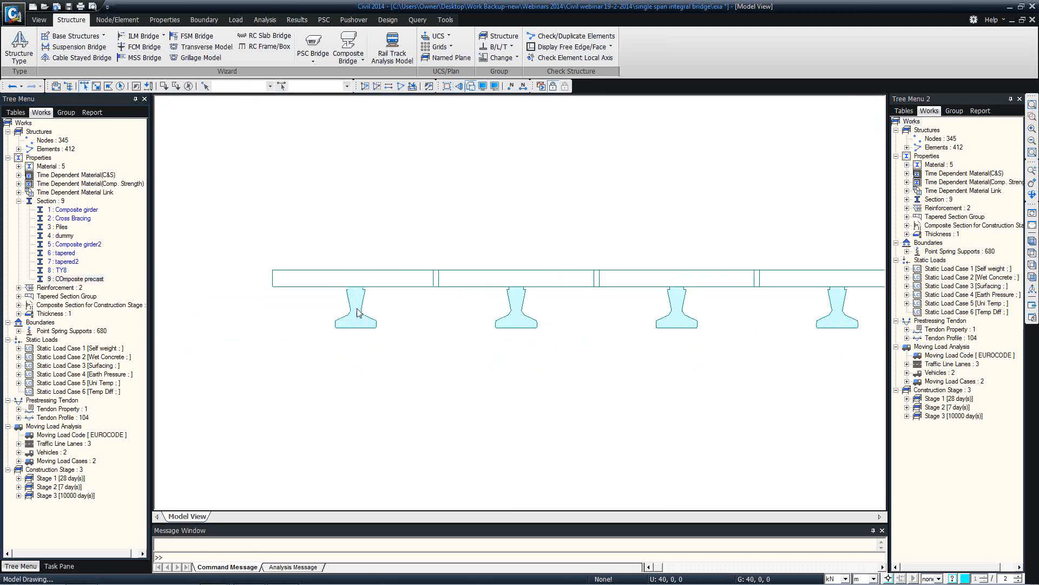
pyautogui.scroll(2, 352, 306)
pyautogui.scroll(2, 357, 309)
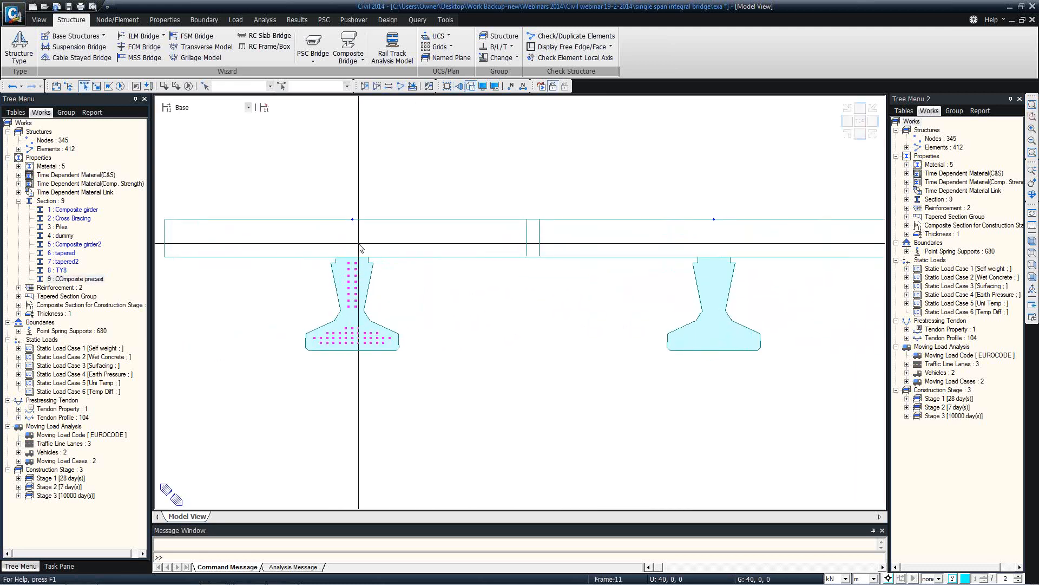
pyautogui.moveTo(482, 294); pyautogui.dragTo(353, 286, button='middle')
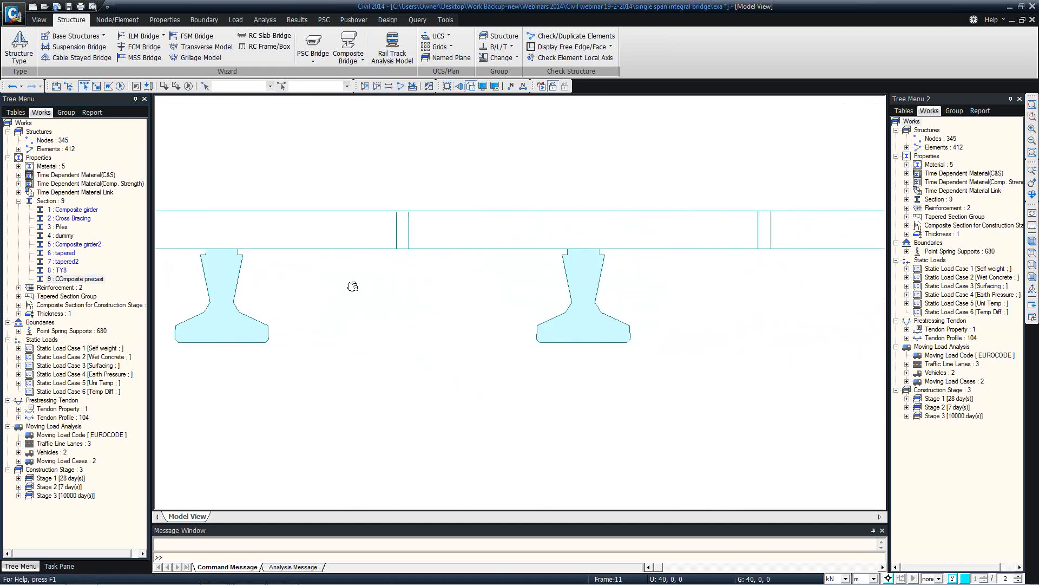
pyautogui.click(1032, 240)
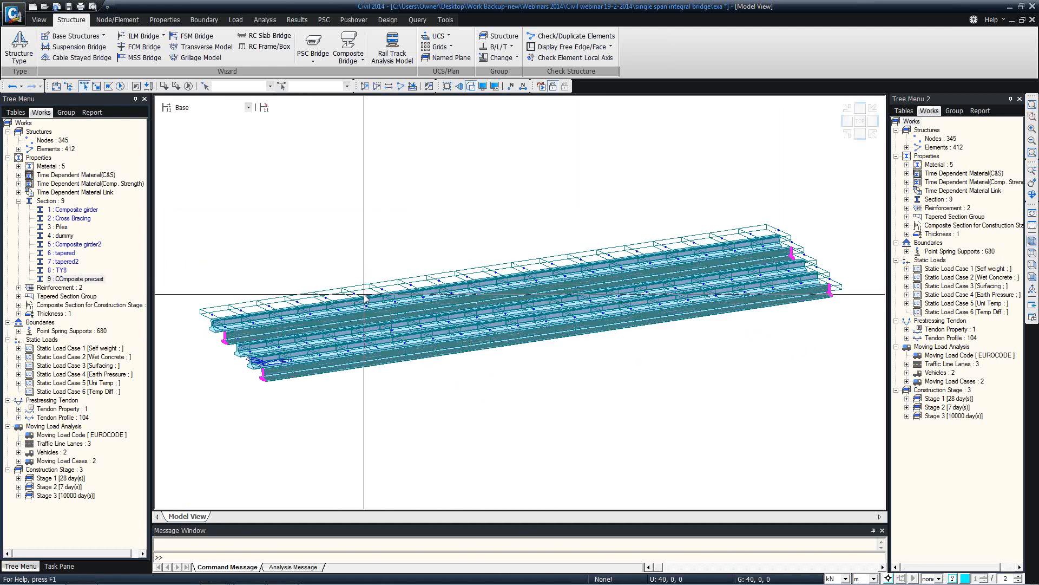
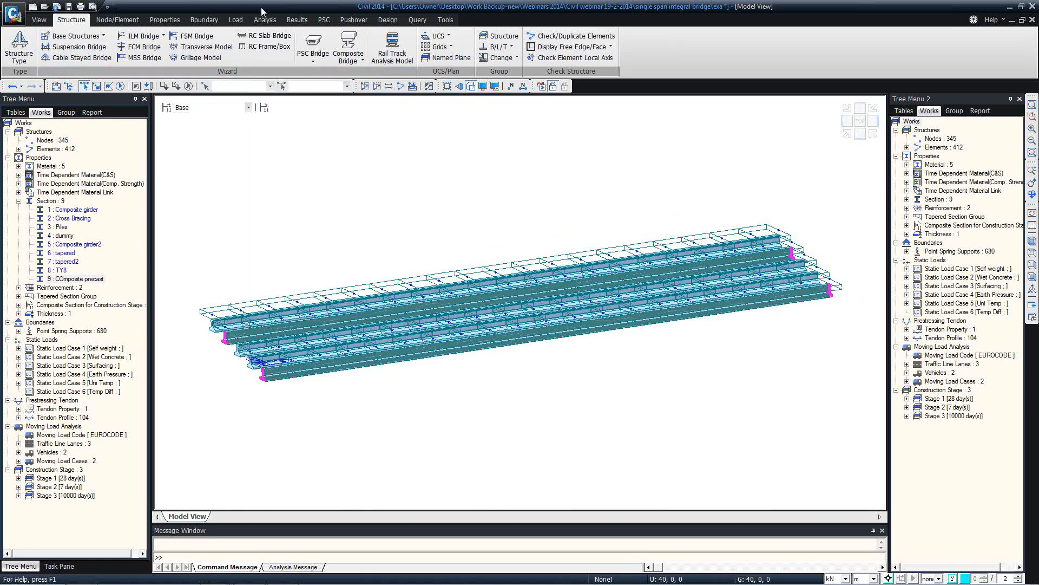
# Create a seventh static load case, Prestress, of type Construction Stage Load (CS)
pyautogui.click(237, 20)
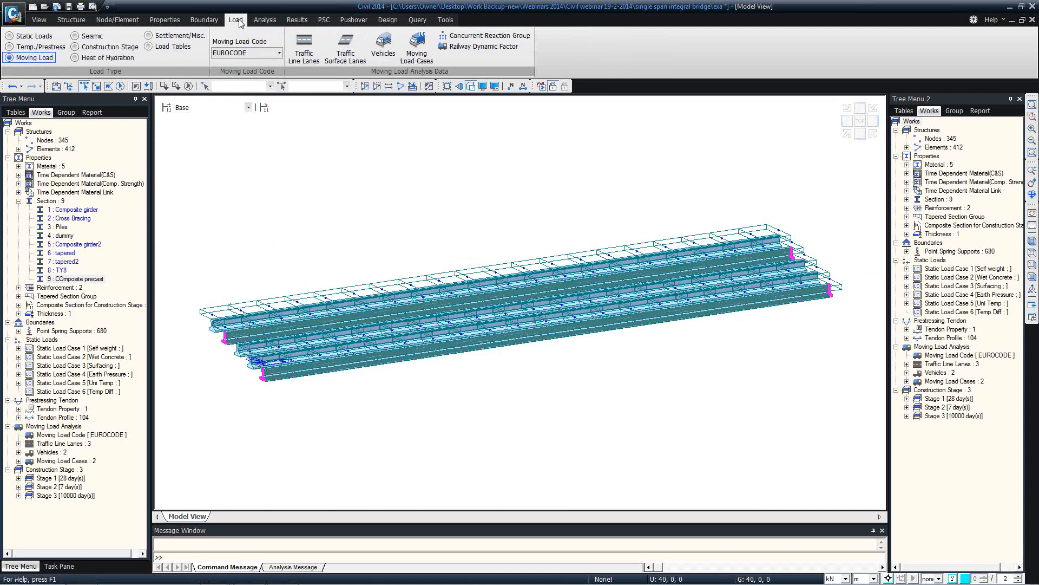
pyautogui.click(32, 36)
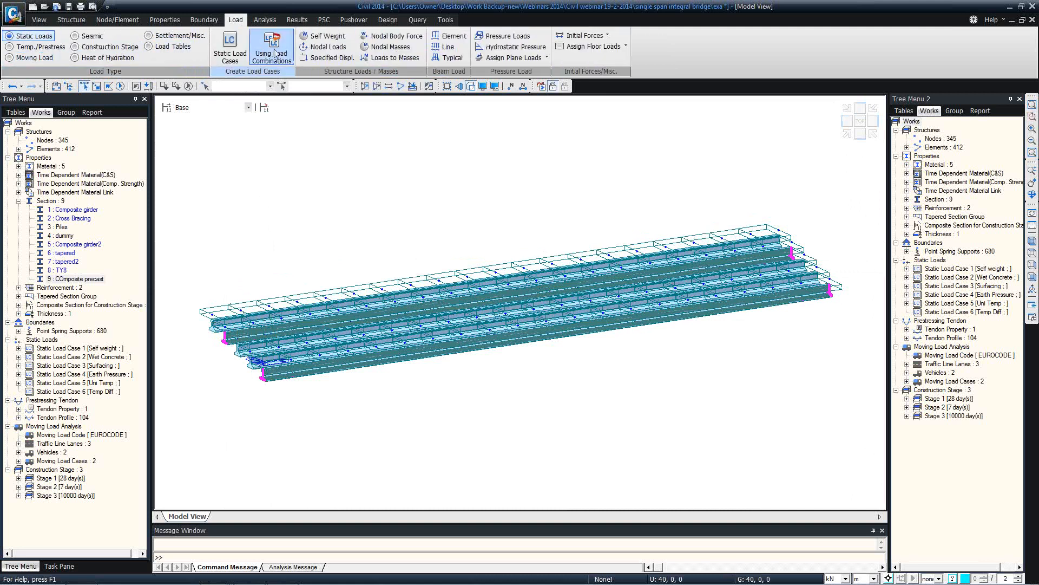
pyautogui.click(230, 53)
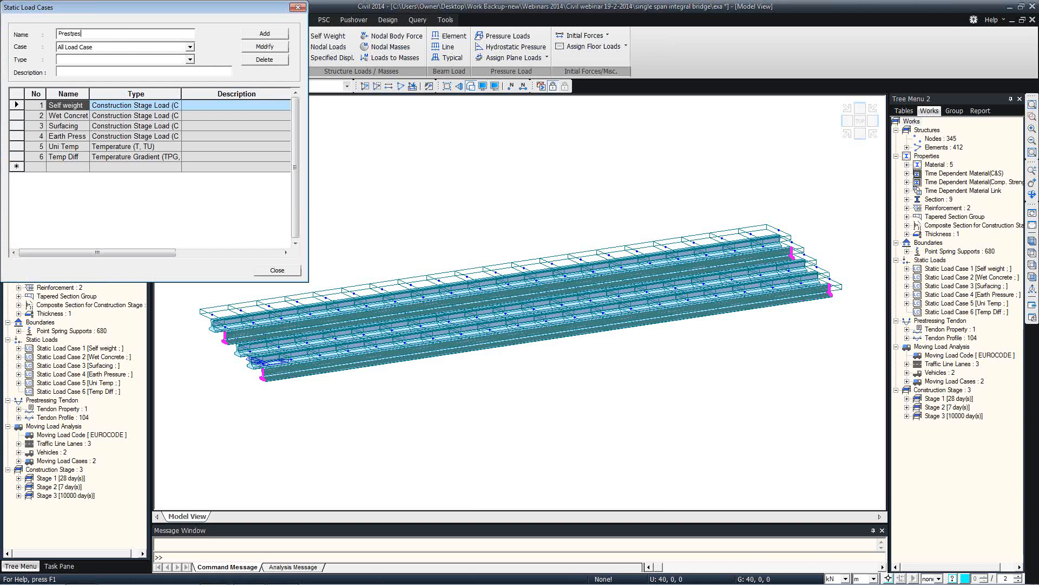
pyautogui.write('Prestress')
pyautogui.click(190, 59)
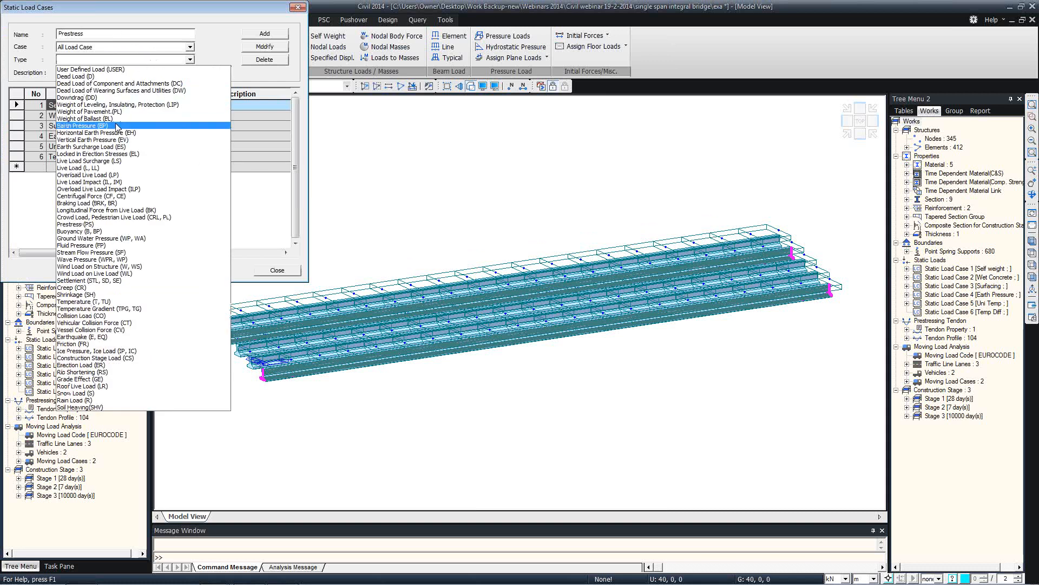
pyautogui.click(118, 358)
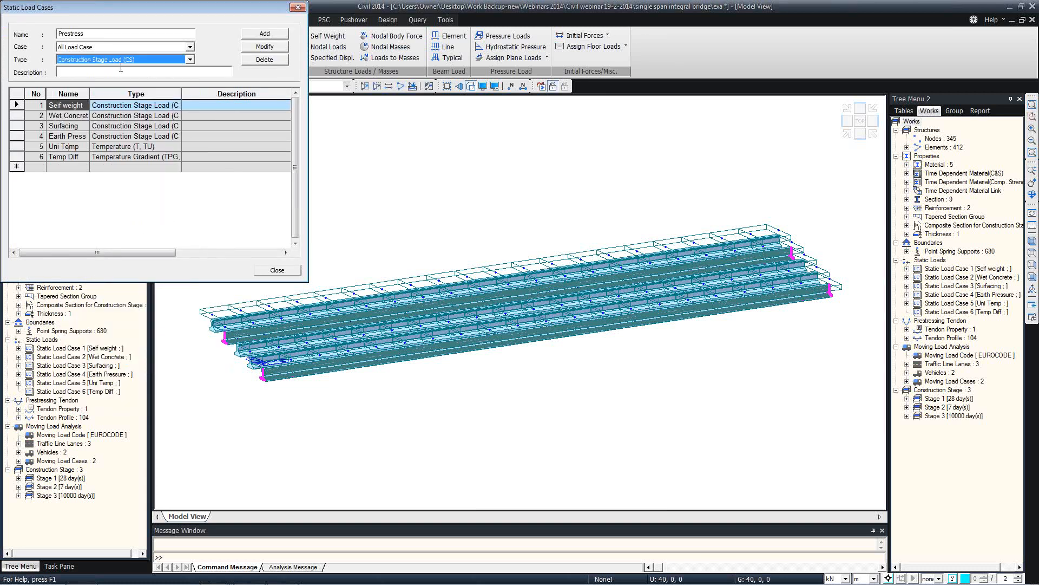
pyautogui.click(281, 35)
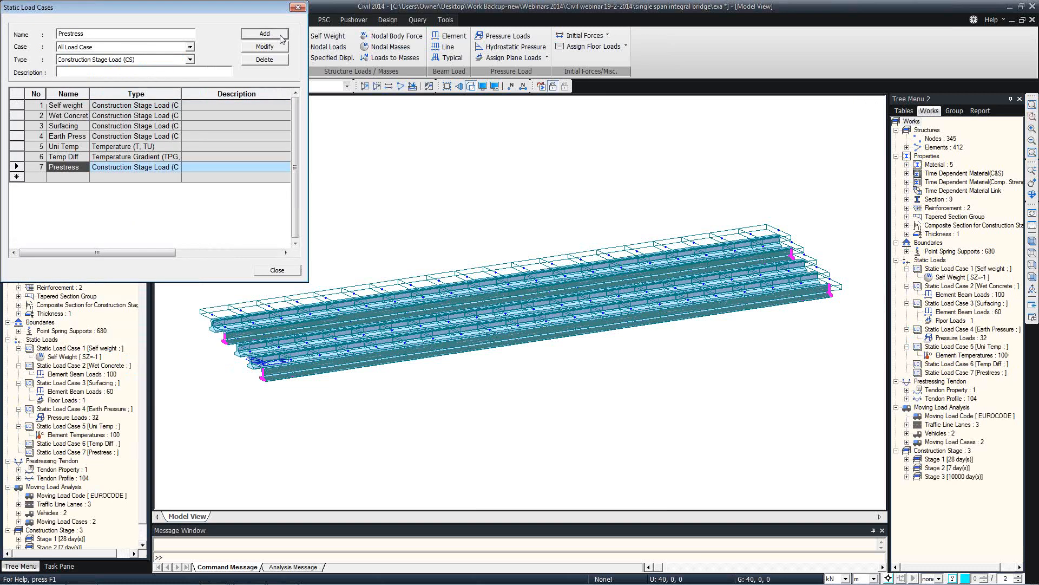
pyautogui.click(298, 7)
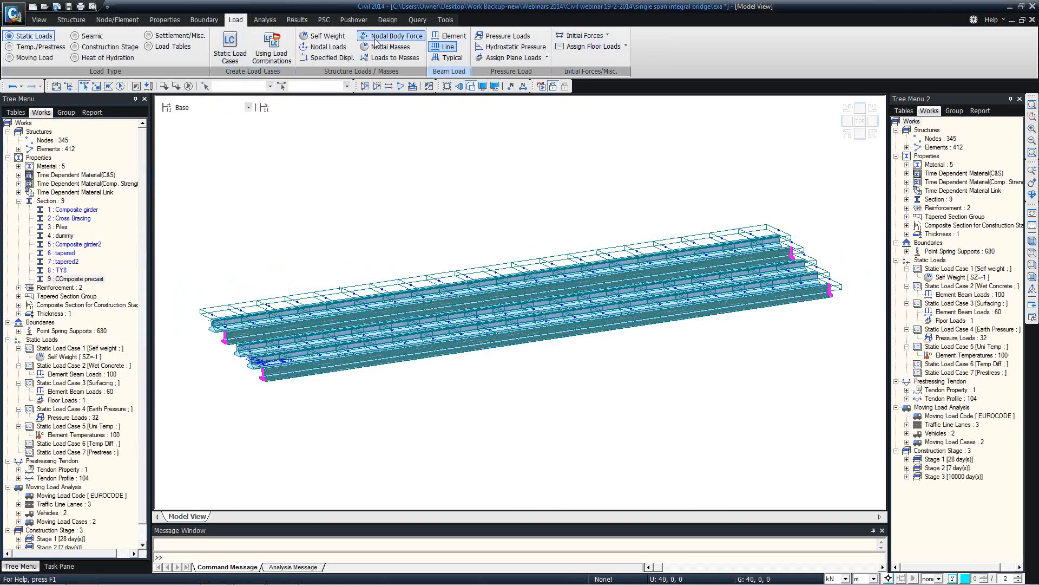
# Start tendon prestress loads in the Prestress case, creating and assigning a new Prestress load group
pyautogui.click(32, 46)
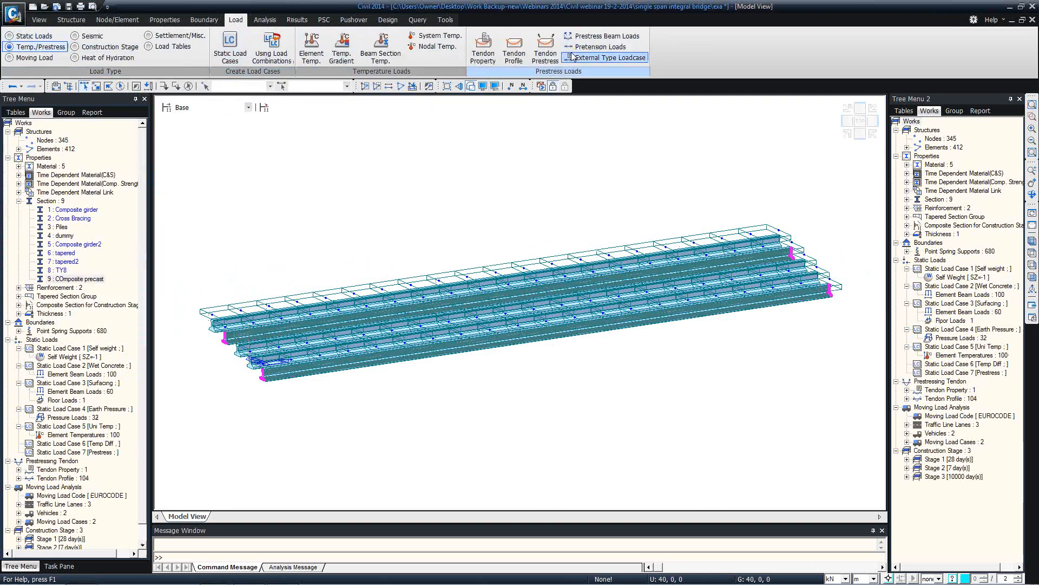
pyautogui.click(545, 50)
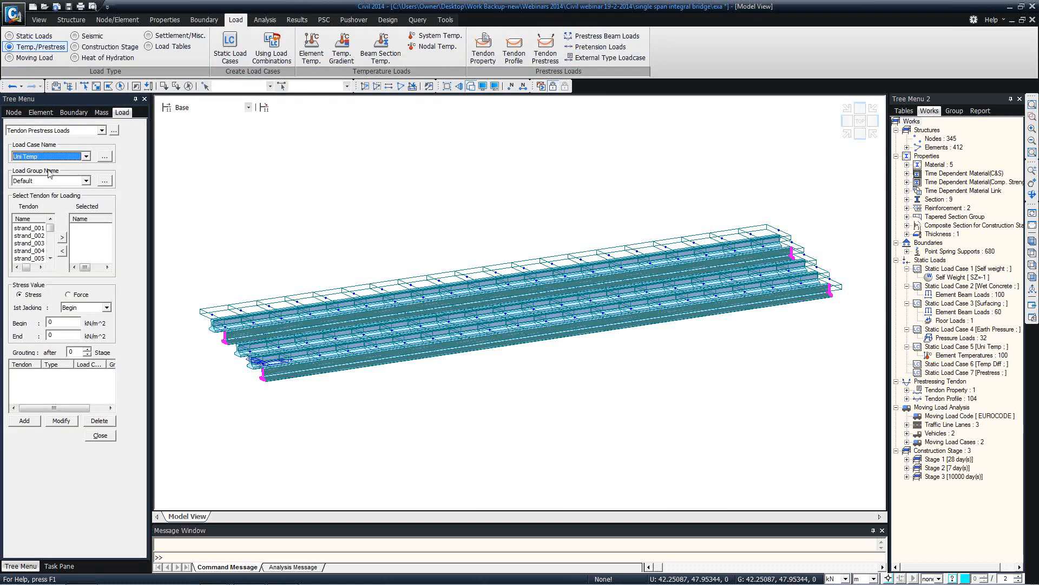
pyautogui.click(61, 157)
pyautogui.click(46, 202)
pyautogui.click(105, 181)
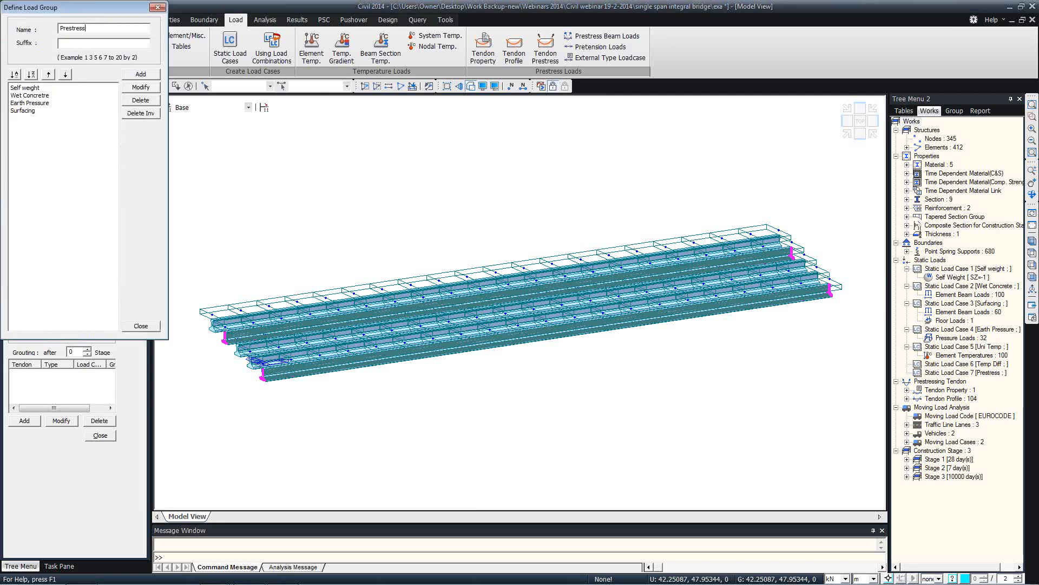
pyautogui.click(140, 74)
pyautogui.click(141, 326)
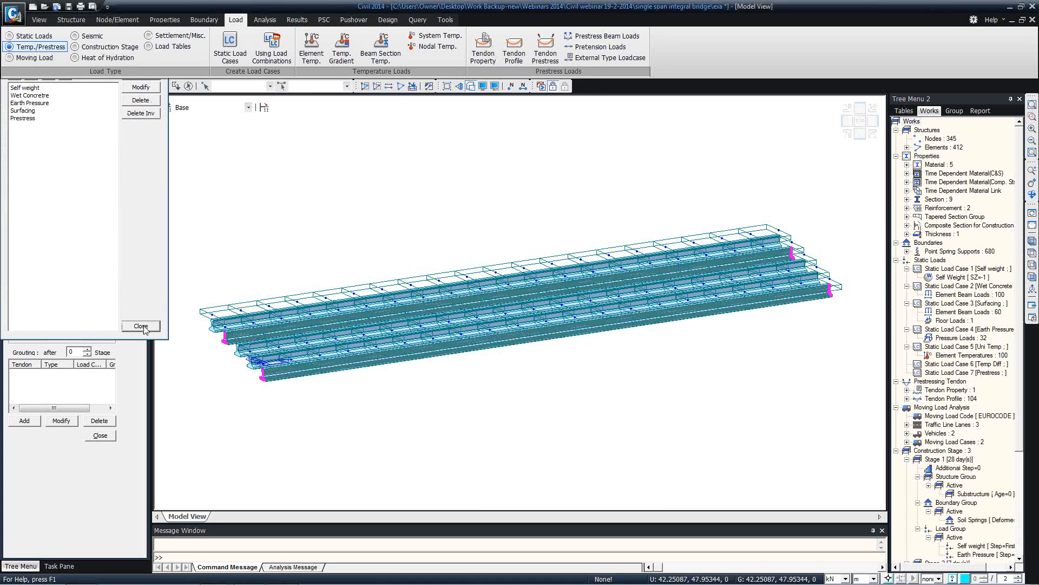
pyautogui.click(43, 182)
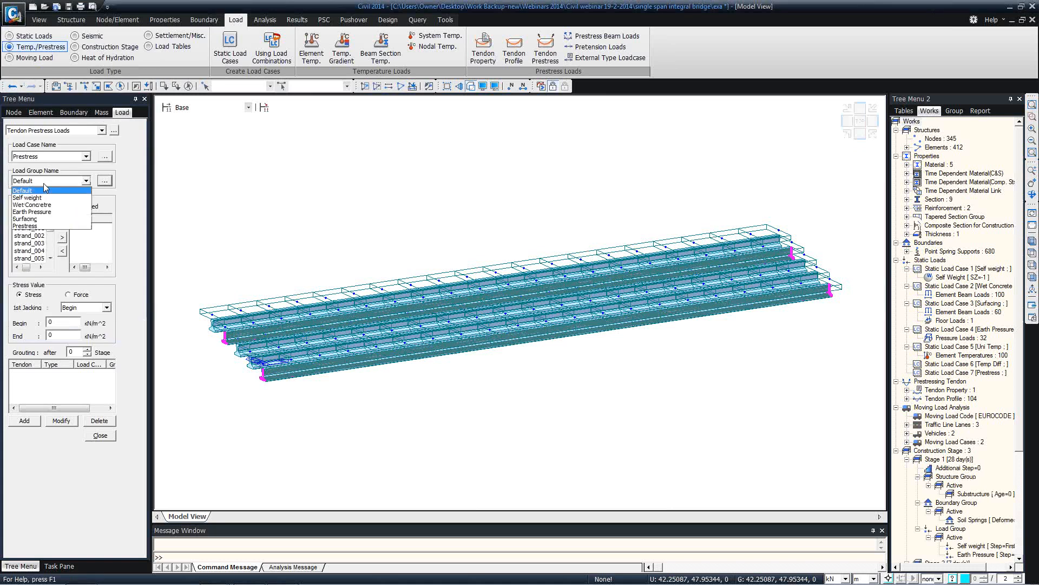
pyautogui.click(37, 225)
# Load all strands with 250 kN force at begin and end, jacked at both ends
pyautogui.click(38, 228)
pyautogui.moveTo(49, 230); pyautogui.dragTo(50, 256)
pyautogui.keyDown('shift'); pyautogui.click(34, 258); pyautogui.keyUp('shift')
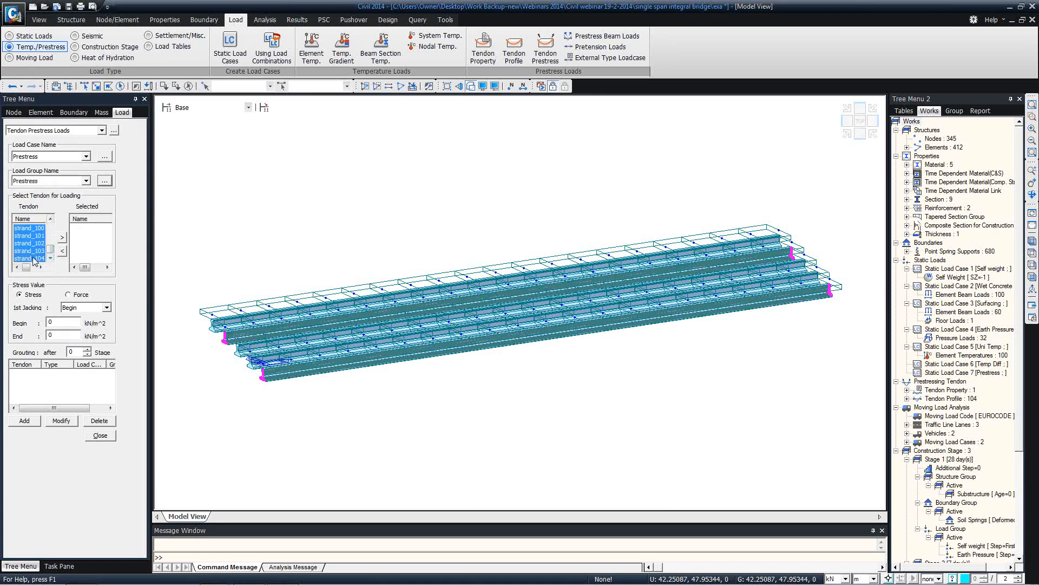
pyautogui.click(62, 239)
pyautogui.click(76, 309)
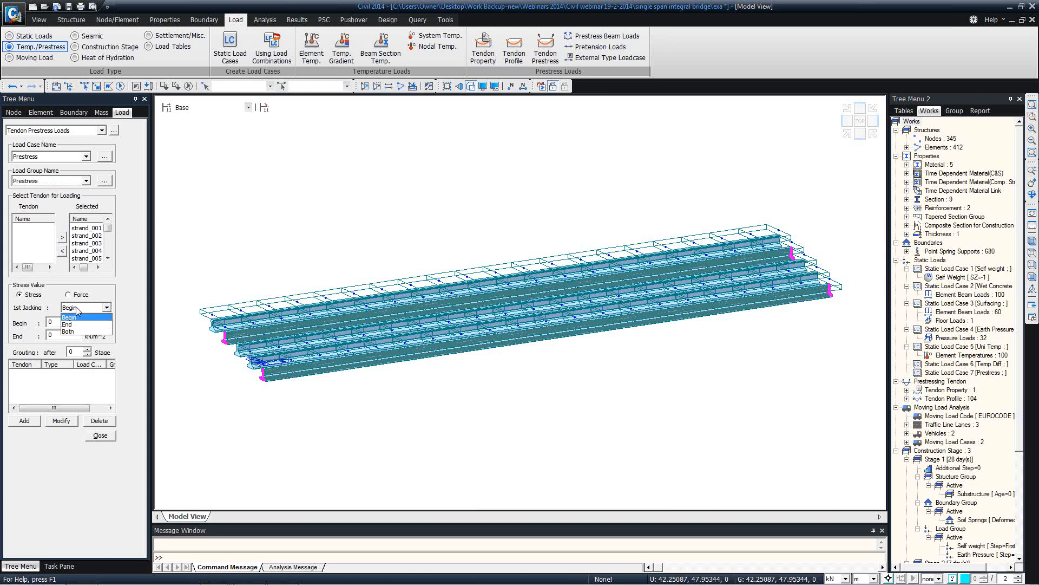
pyautogui.click(76, 332)
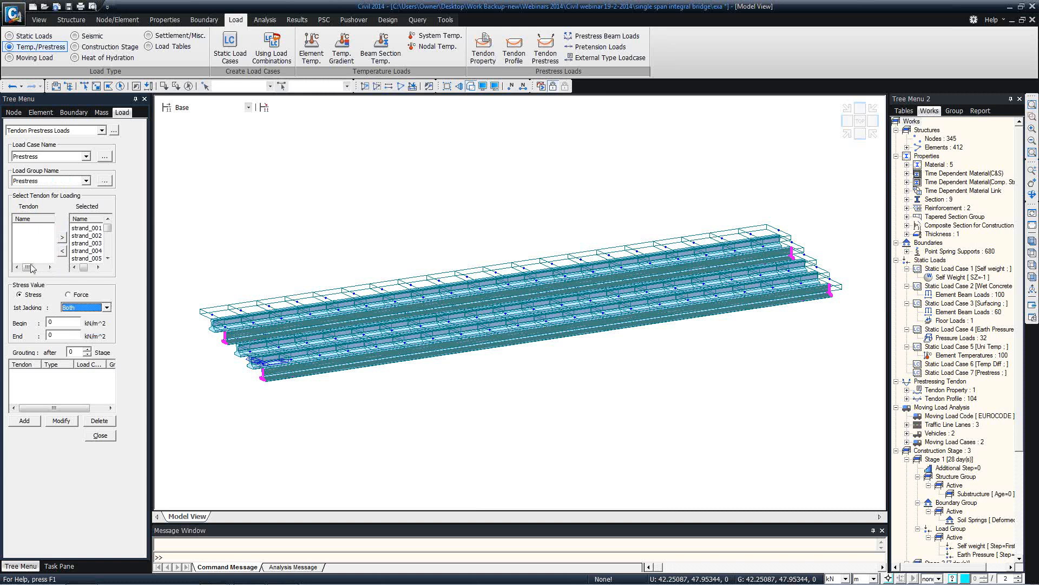
pyautogui.doubleClick(53, 323)
pyautogui.click(68, 295)
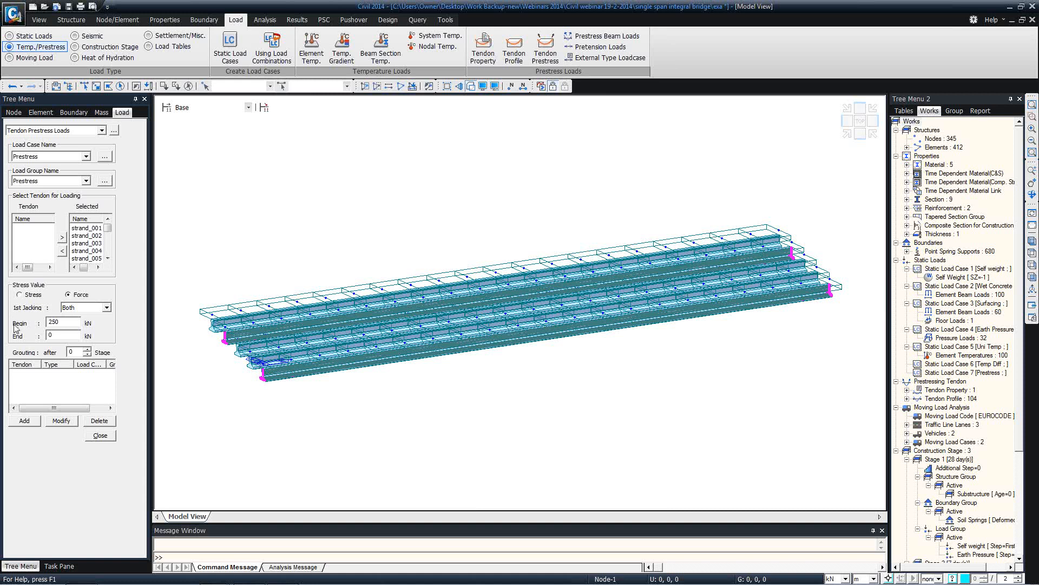
pyautogui.click(25, 421)
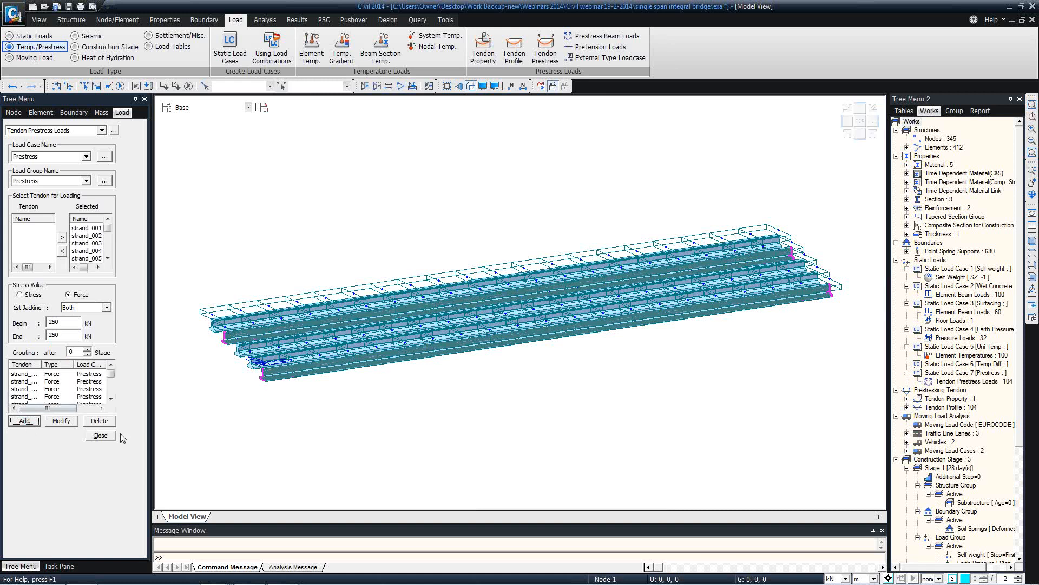
pyautogui.click(100, 436)
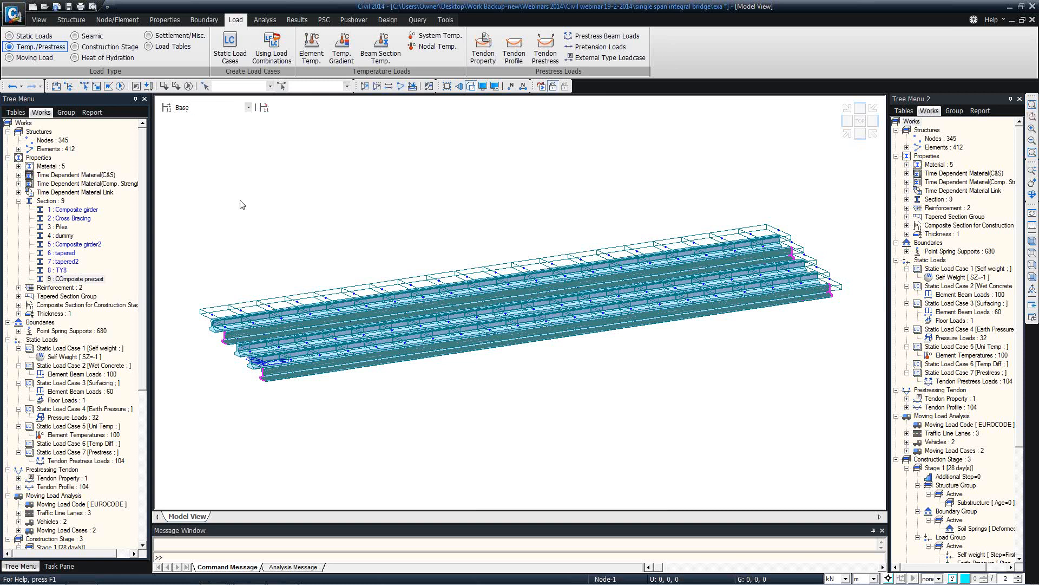
# Edit Stage 2 and set the Steel girders activation age to 7 days
pyautogui.click(175, 110)
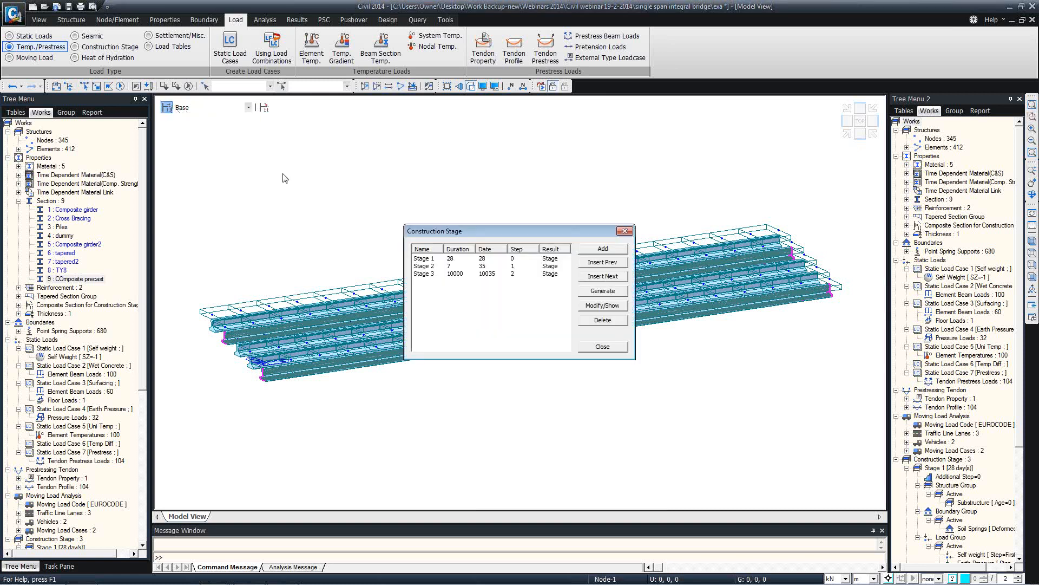
pyautogui.click(441, 257)
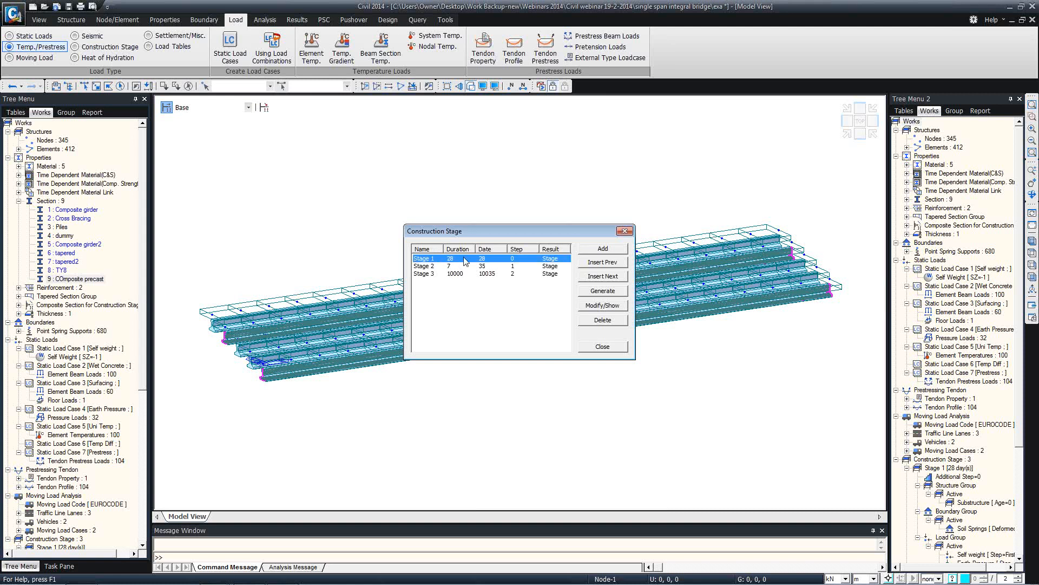
pyautogui.click(616, 310)
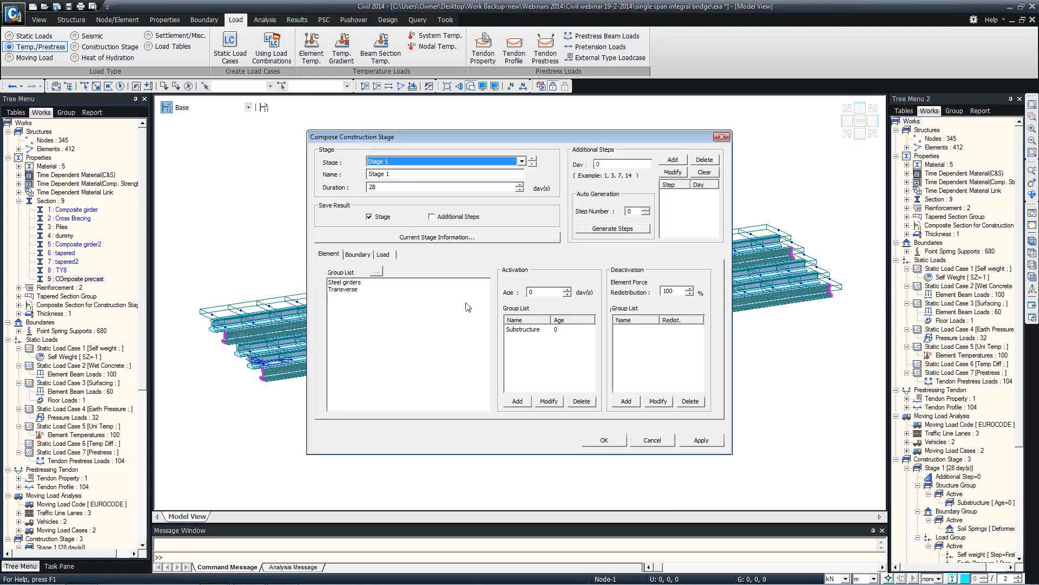
pyautogui.click(383, 254)
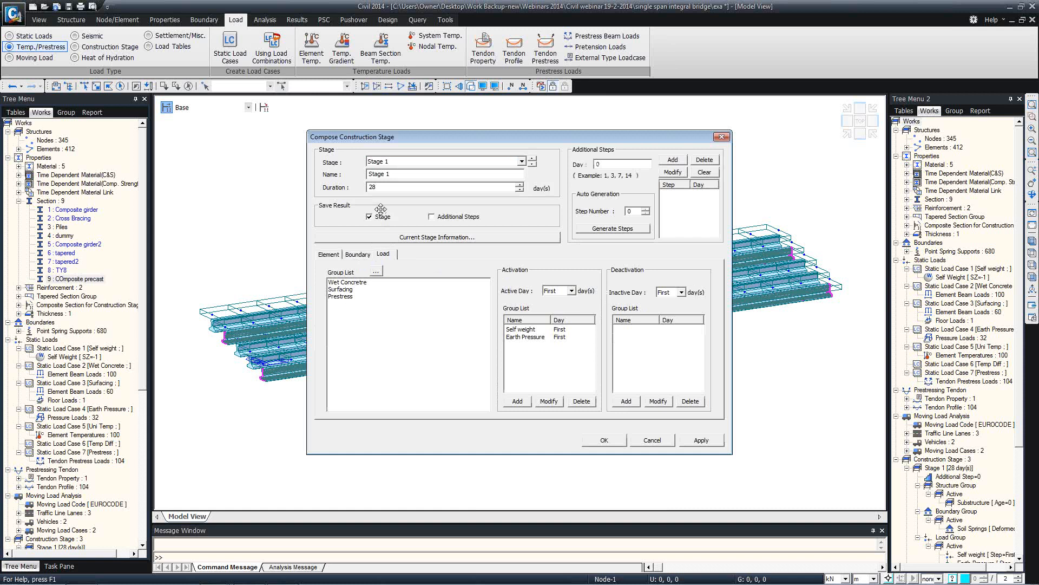
pyautogui.click(403, 162)
pyautogui.click(398, 177)
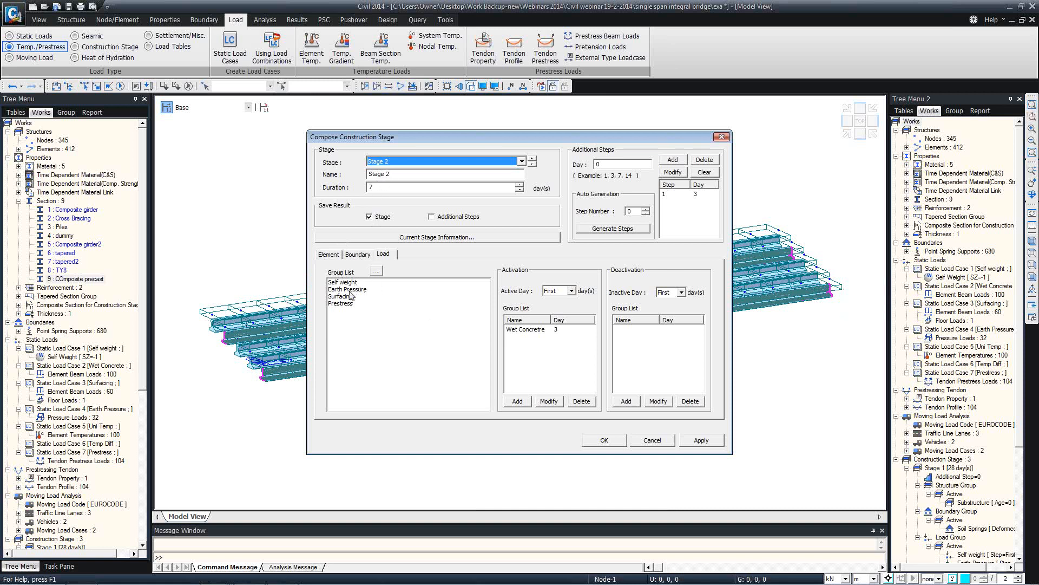
pyautogui.click(330, 254)
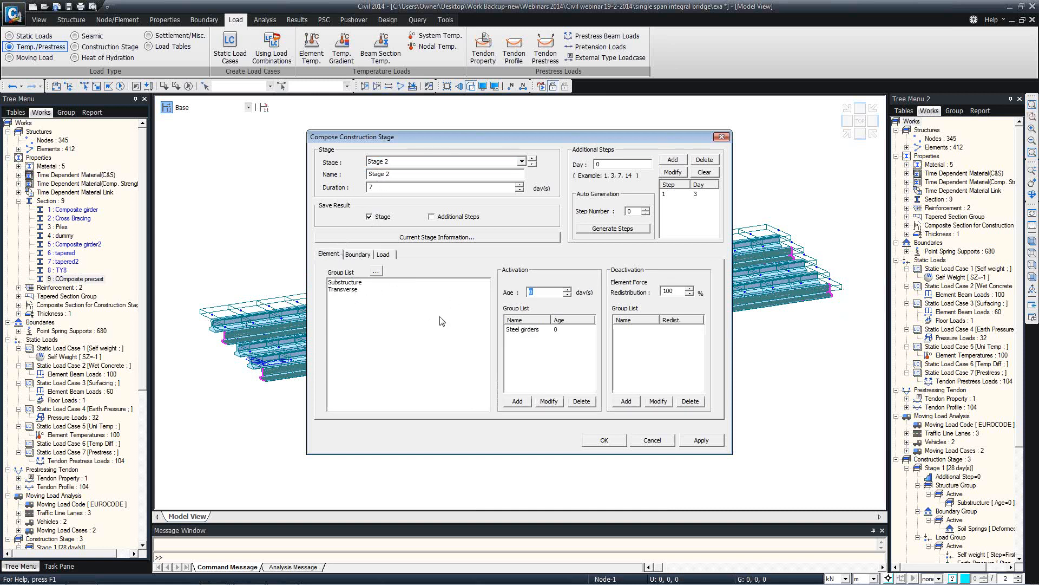
pyautogui.click(552, 329)
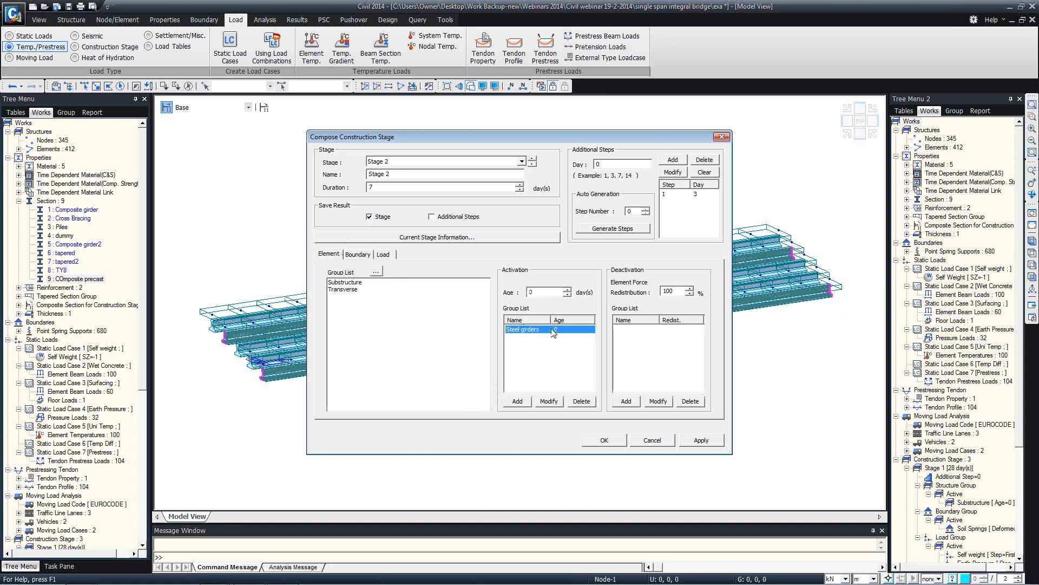
pyautogui.doubleClick(541, 292)
pyautogui.write('7')
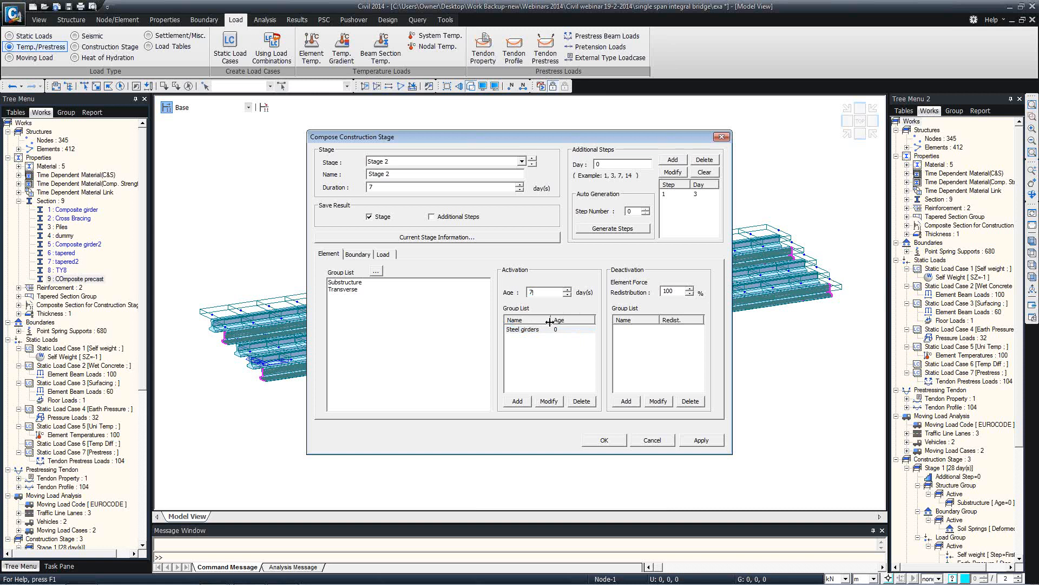
pyautogui.click(549, 401)
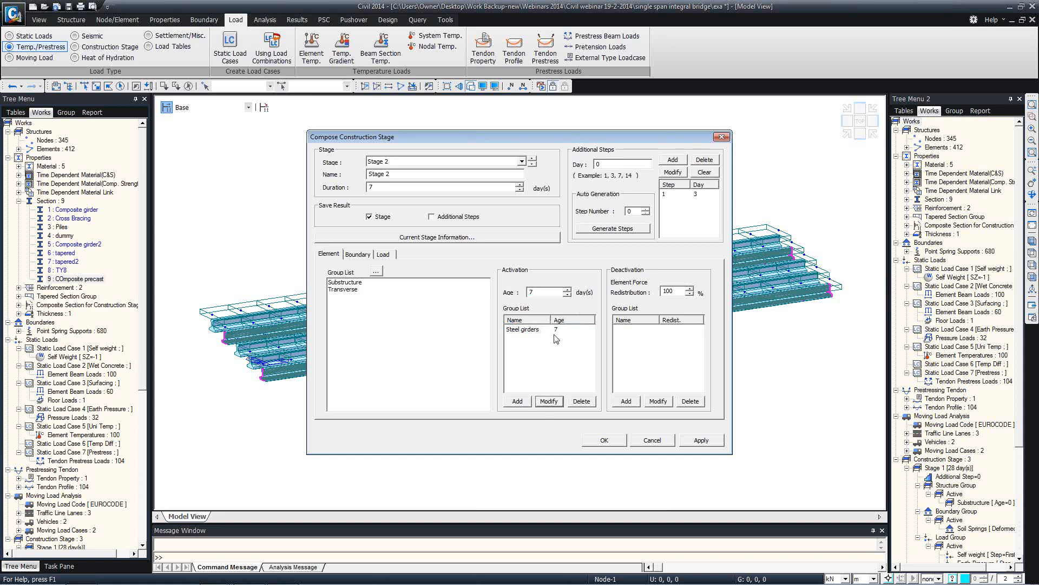
pyautogui.click(540, 330)
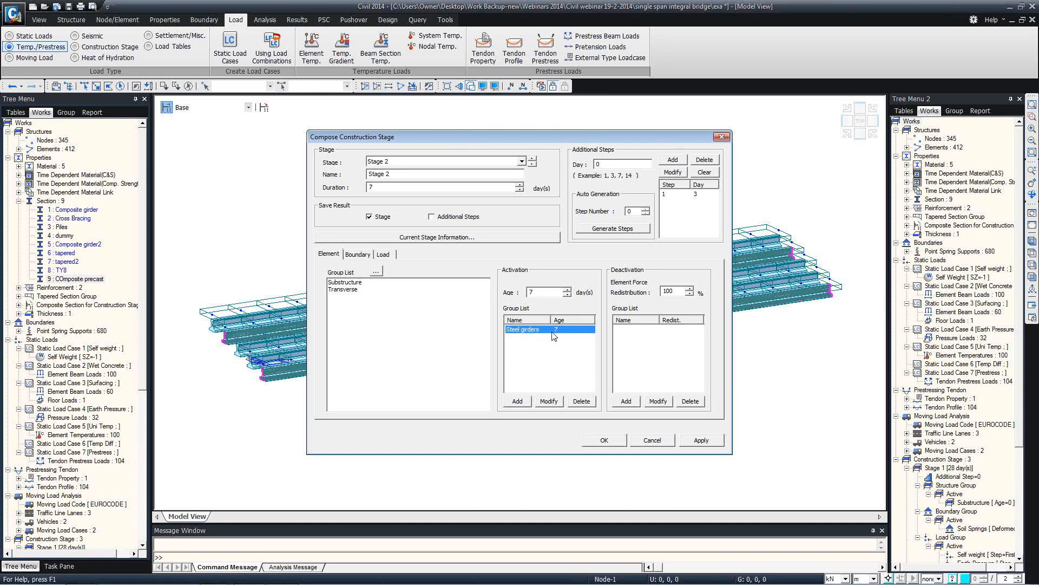
# Activate the Prestress load group in Stage 2 from the first day, then close the stage editor
pyautogui.click(382, 254)
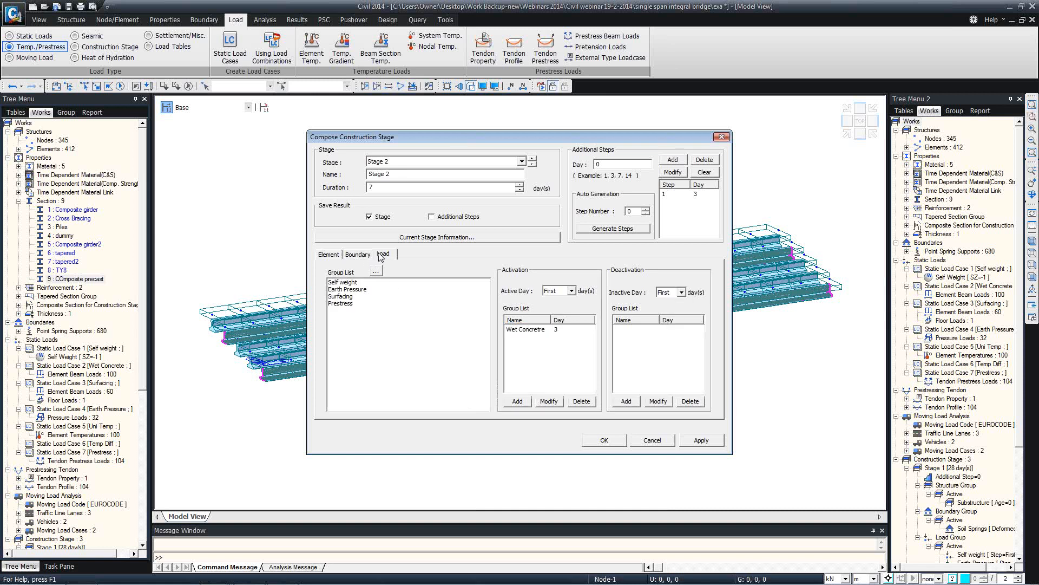
pyautogui.click(348, 304)
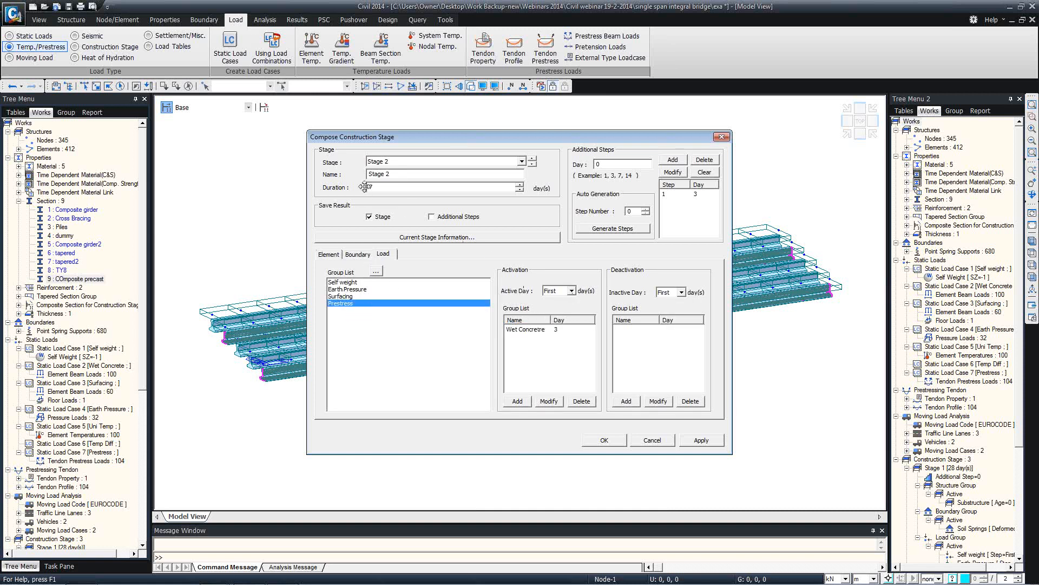
pyautogui.click(515, 401)
pyautogui.click(333, 256)
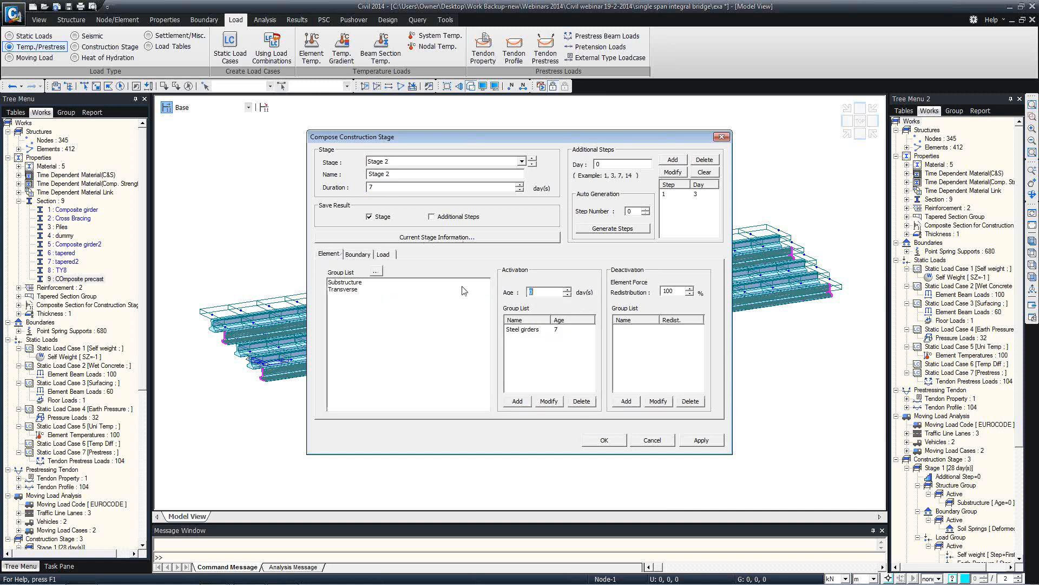
pyautogui.click(549, 330)
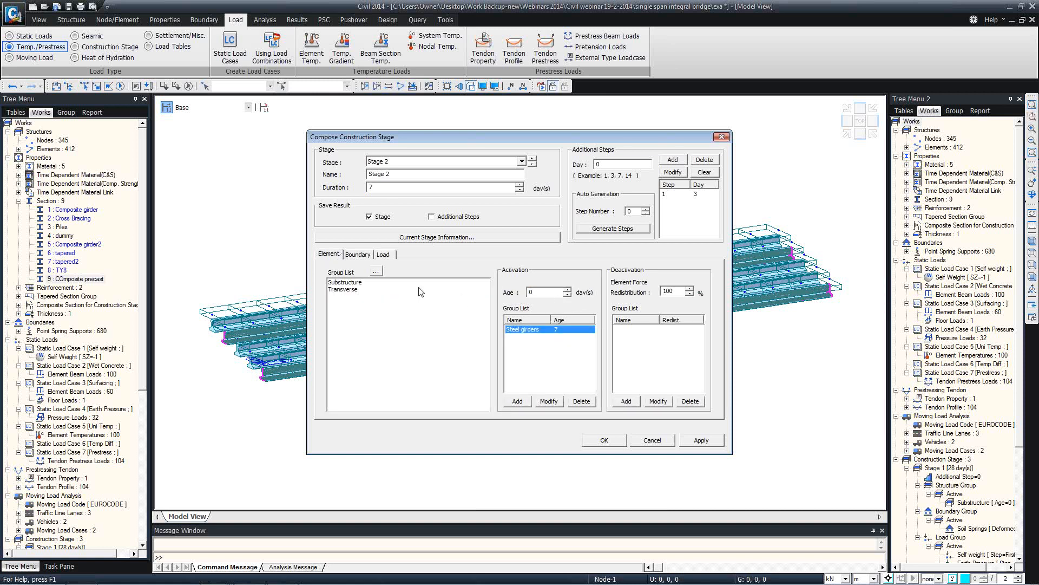
pyautogui.click(382, 255)
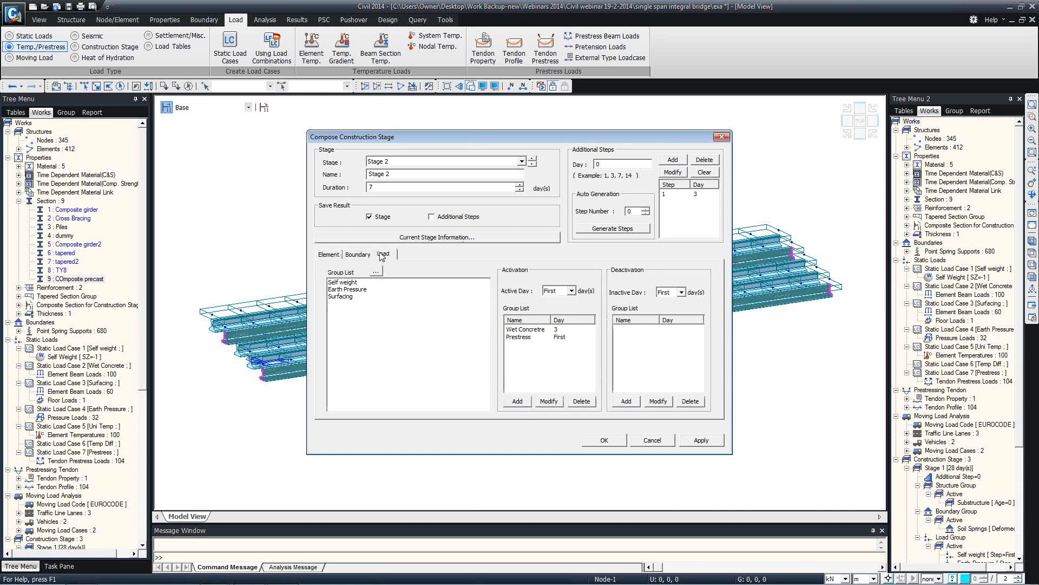
pyautogui.click(534, 337)
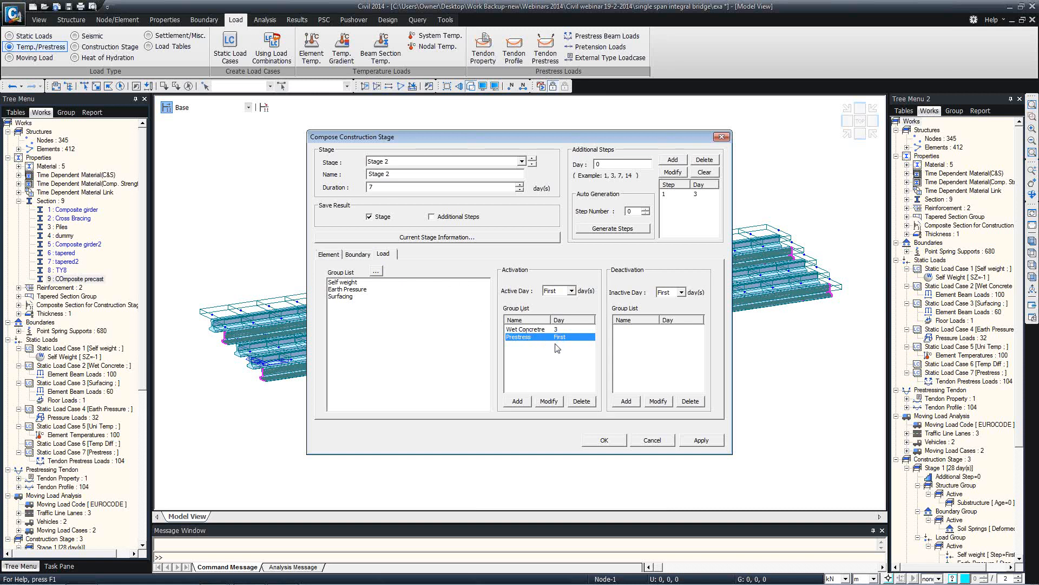
pyautogui.click(329, 254)
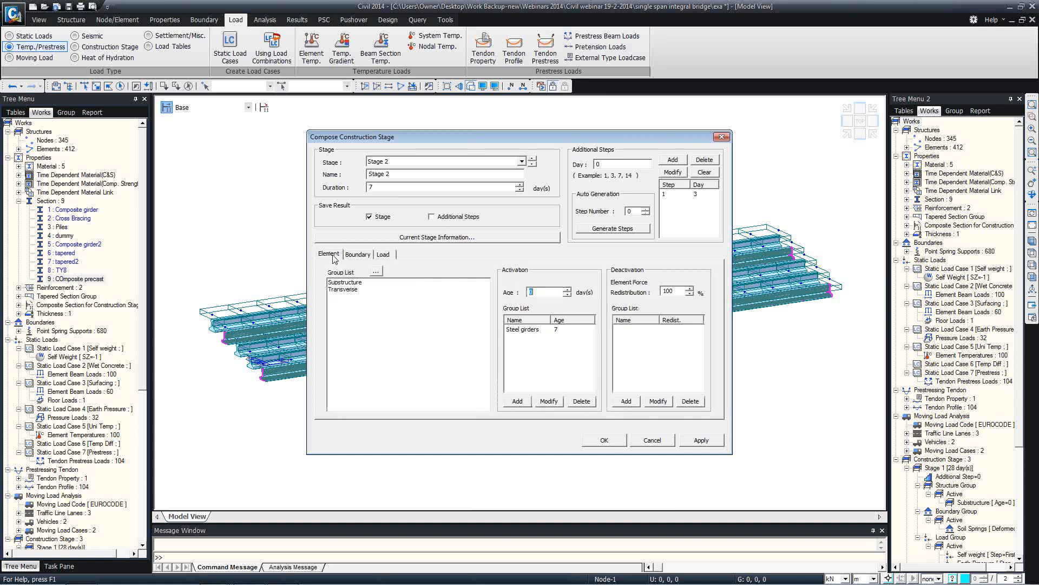
pyautogui.click(525, 332)
pyautogui.moveTo(540, 293); pyautogui.dragTo(523, 291)
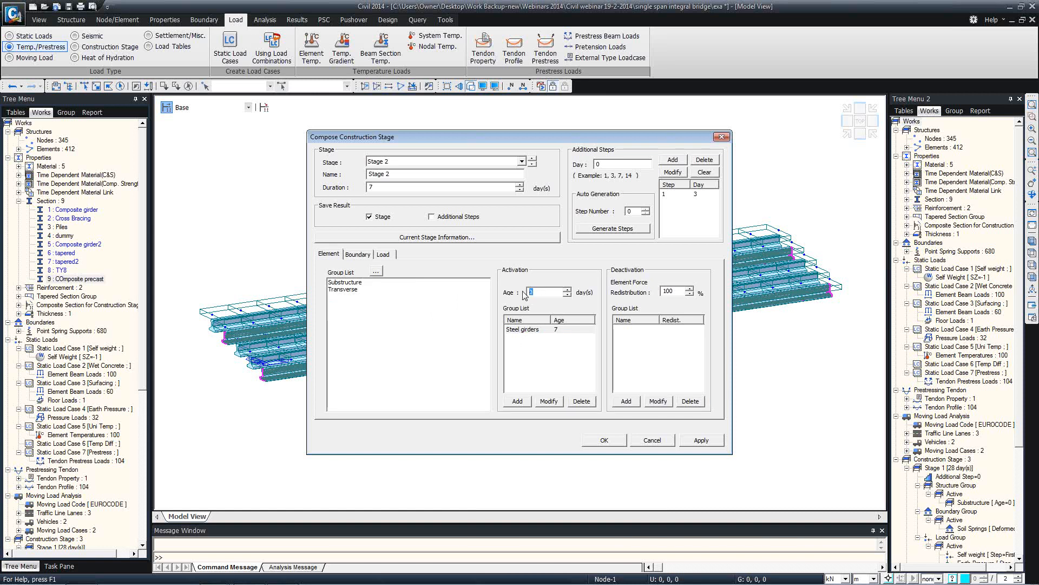
pyautogui.click(563, 332)
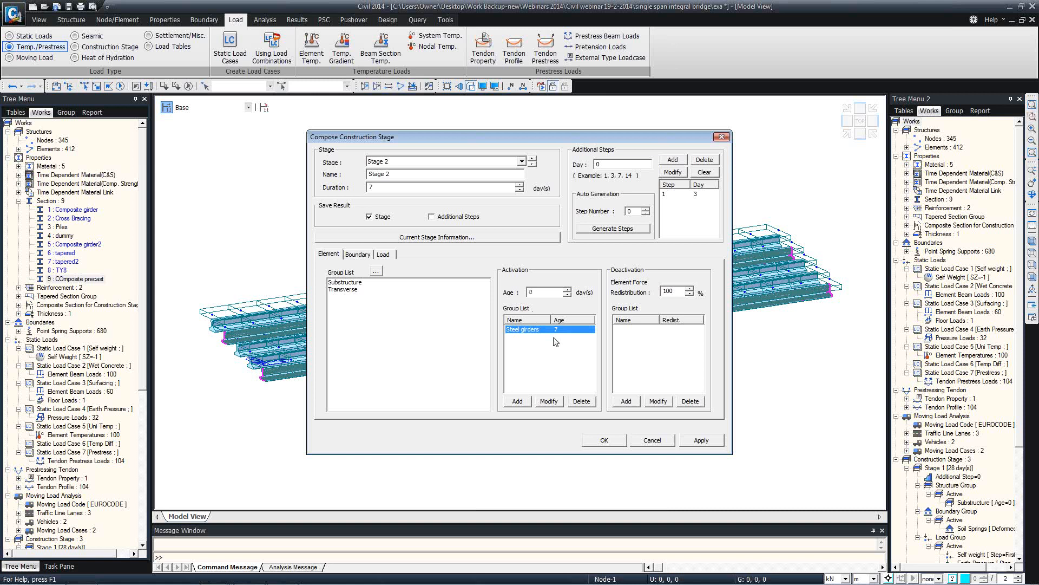
pyautogui.click(665, 444)
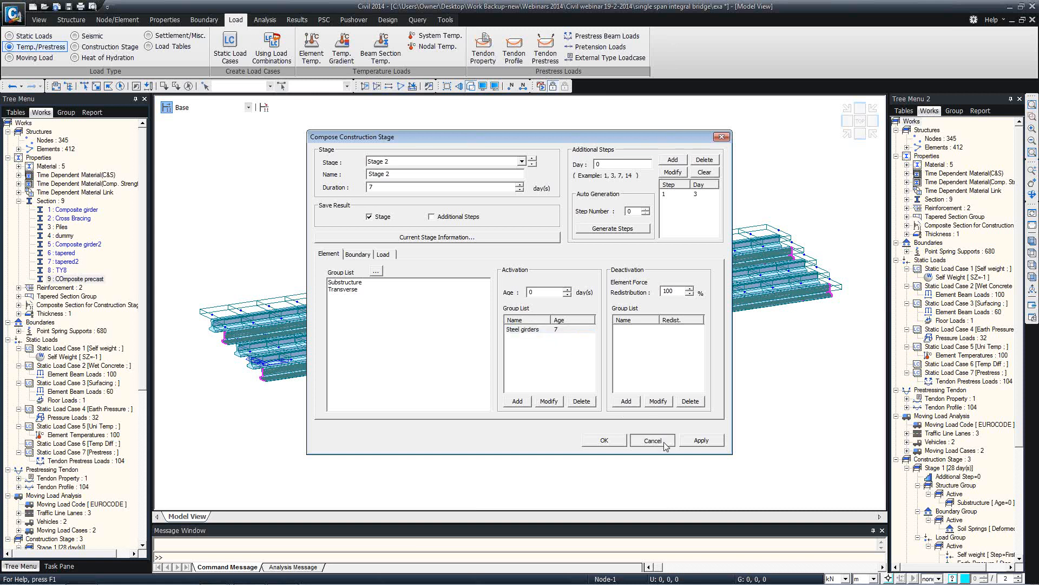
pyautogui.click(665, 444)
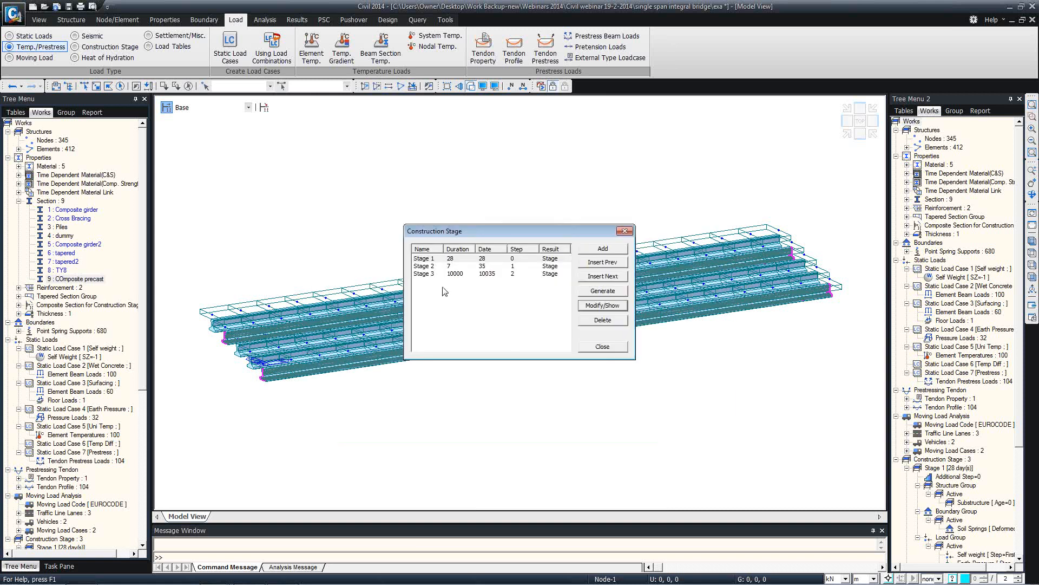
# Review composite section 1: part 1 S355 from Stage 2, part 2 Slab joining at Stage 3
pyautogui.click(592, 347)
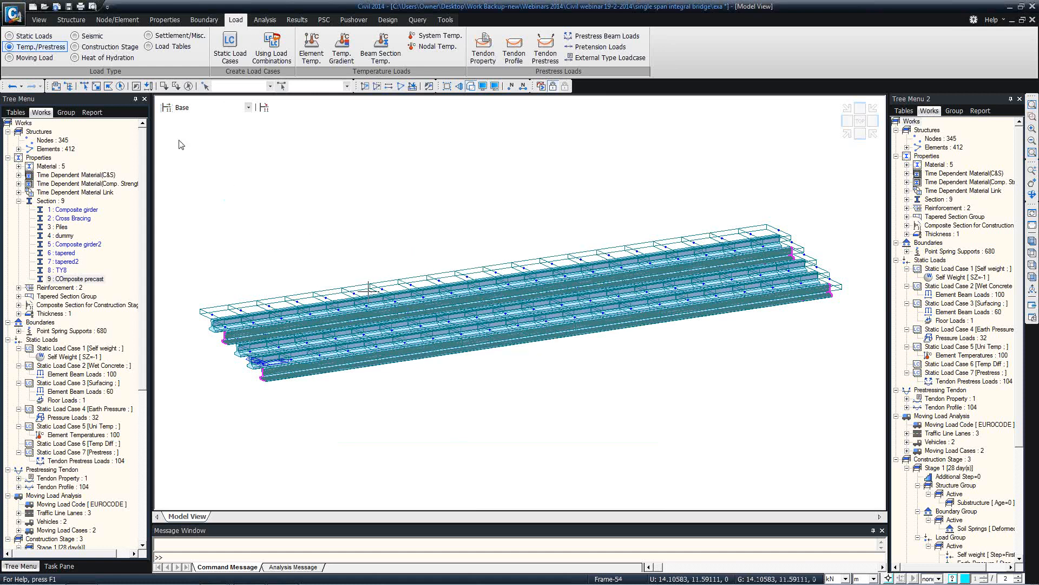
pyautogui.click(264, 108)
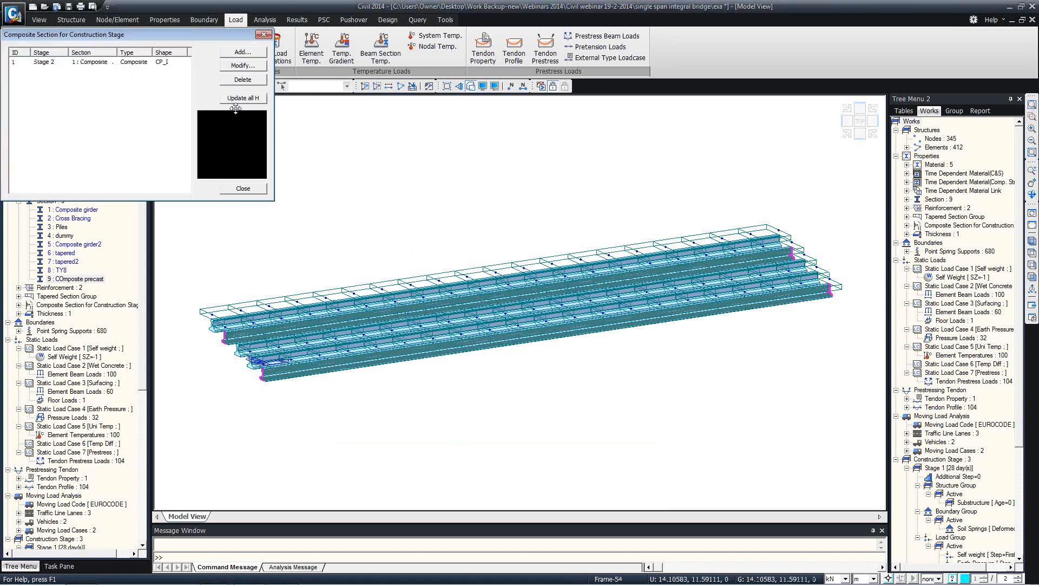
pyautogui.click(173, 62)
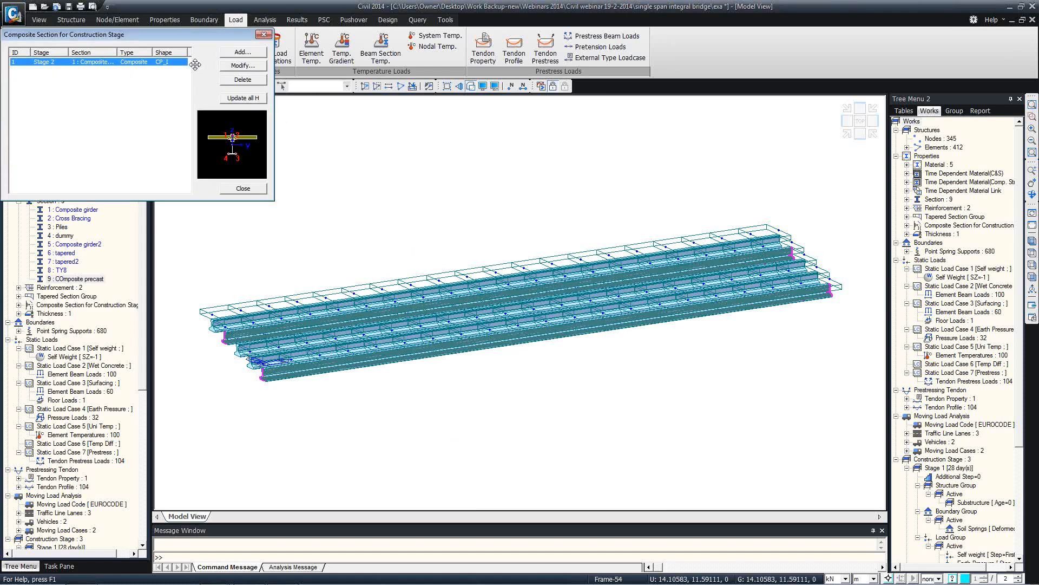
pyautogui.click(243, 65)
pyautogui.click(105, 344)
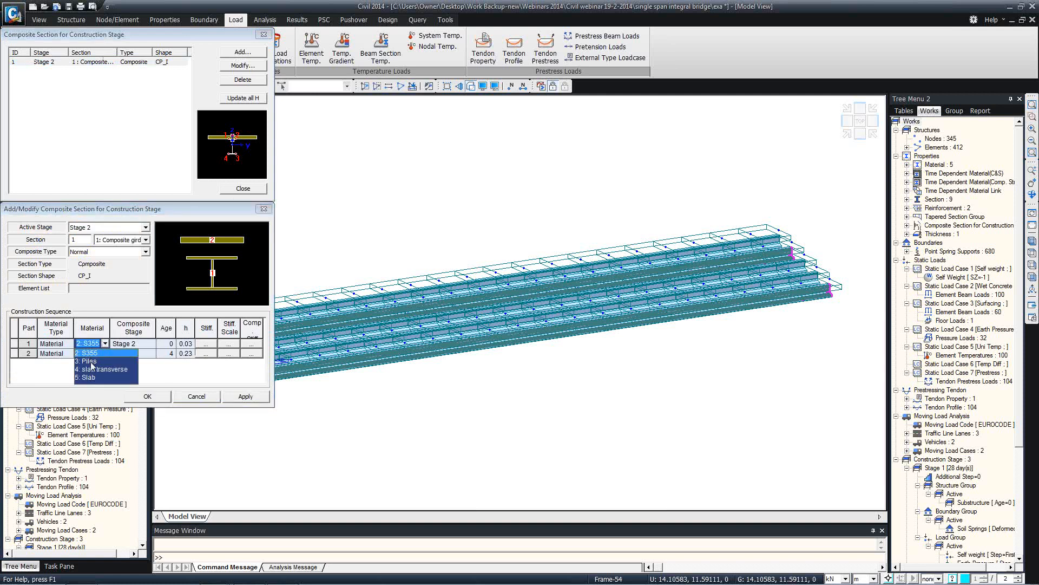
pyautogui.click(63, 359)
pyautogui.click(104, 356)
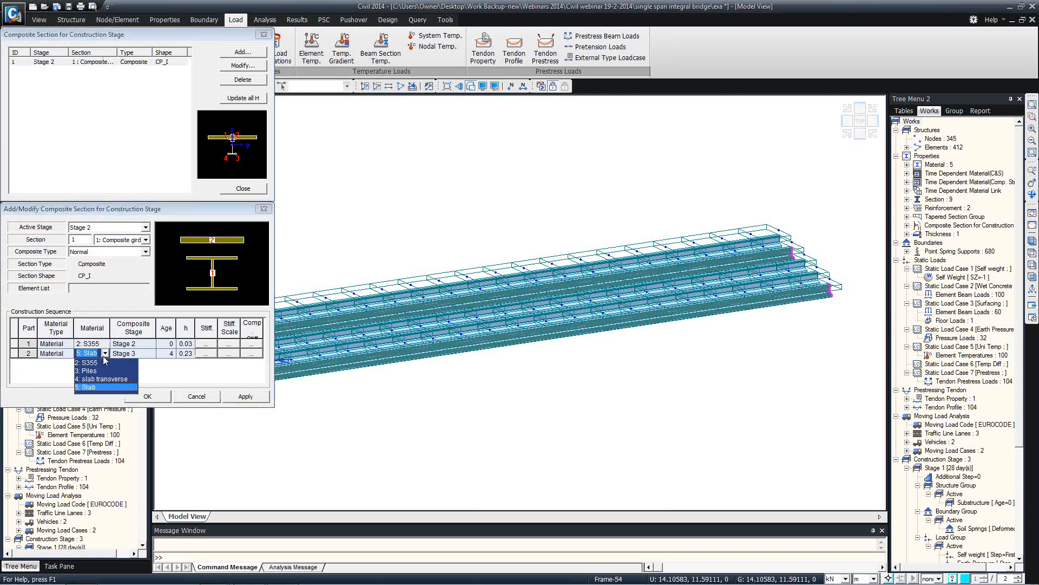
pyautogui.click(103, 356)
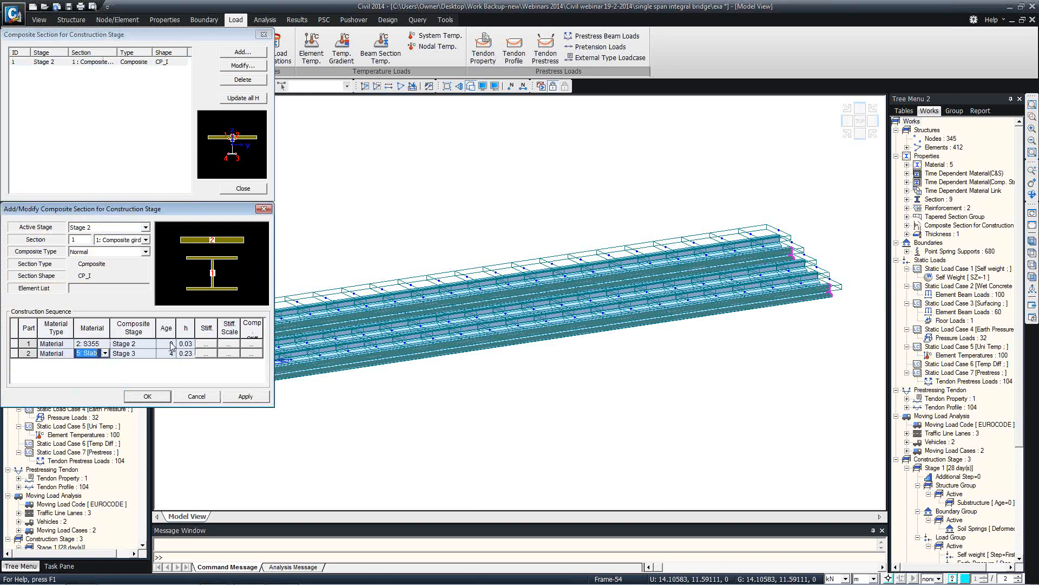
pyautogui.click(264, 209)
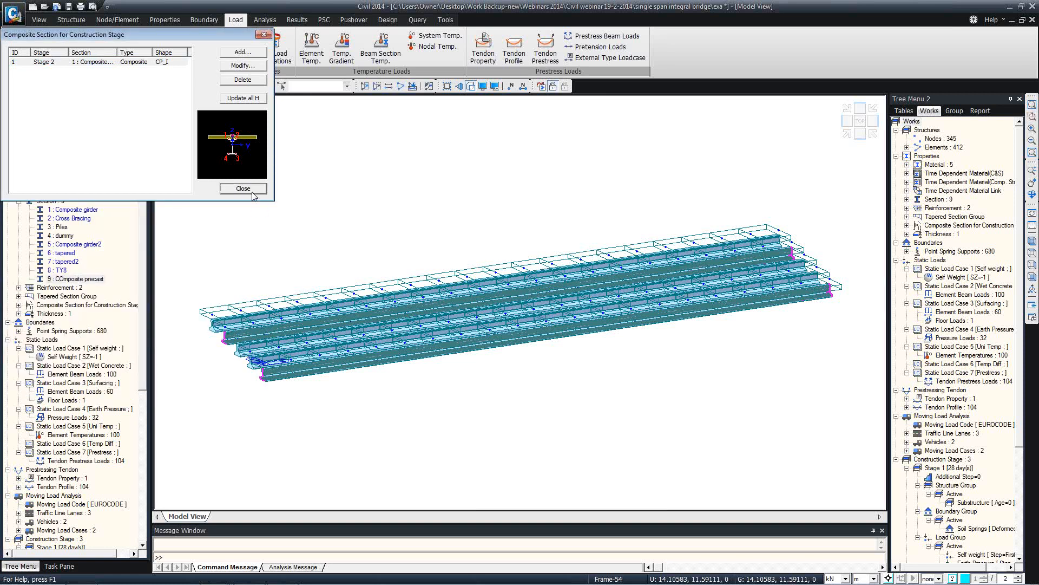
pyautogui.click(243, 188)
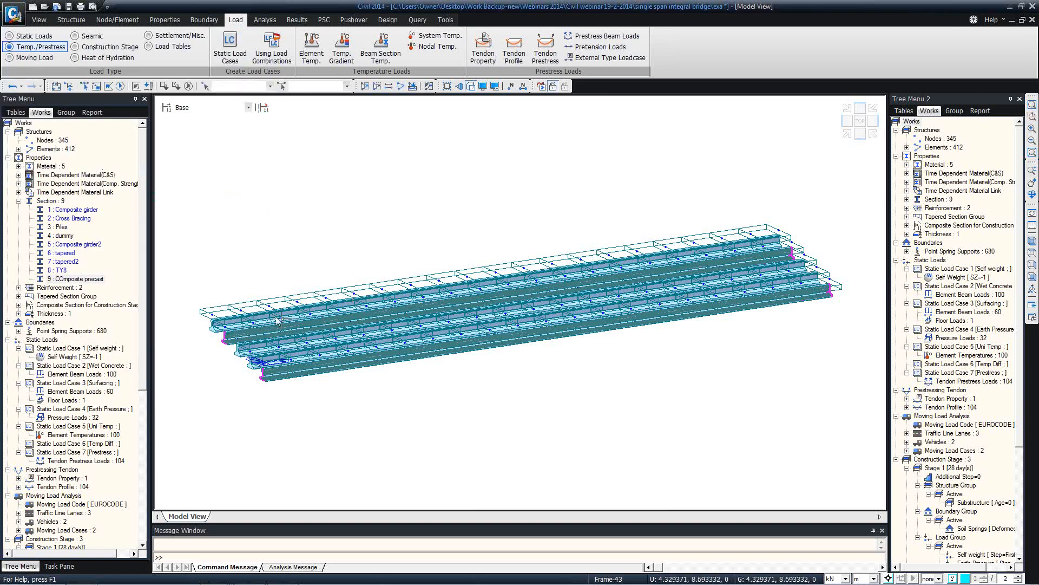
# Orbit the bridge to a side elevation and read a girder element's info tooltip
pyautogui.moveTo(364, 299)
pyautogui.keyDown('ctrl'); pyautogui.mouseDown(button='middle')
pyautogui.moveTo(377, 305)
pyautogui.moveTo(352, 286)
pyautogui.moveTo(353, 299)
pyautogui.mouseUp(button='middle'); pyautogui.keyUp('ctrl')
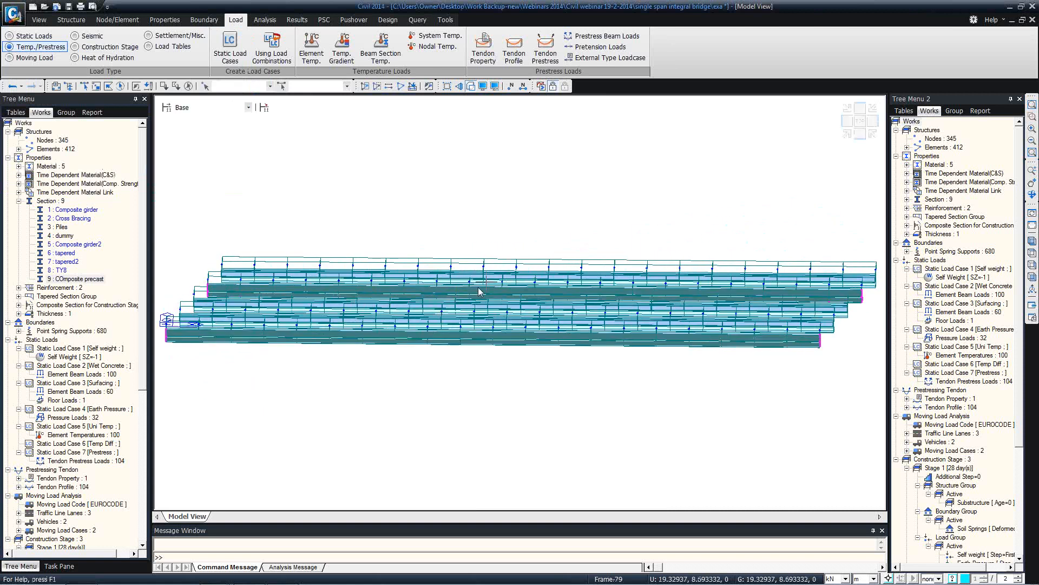
pyautogui.moveTo(479, 291)
# Set the Stage 1 duration to 7 days
pyautogui.click(166, 108)
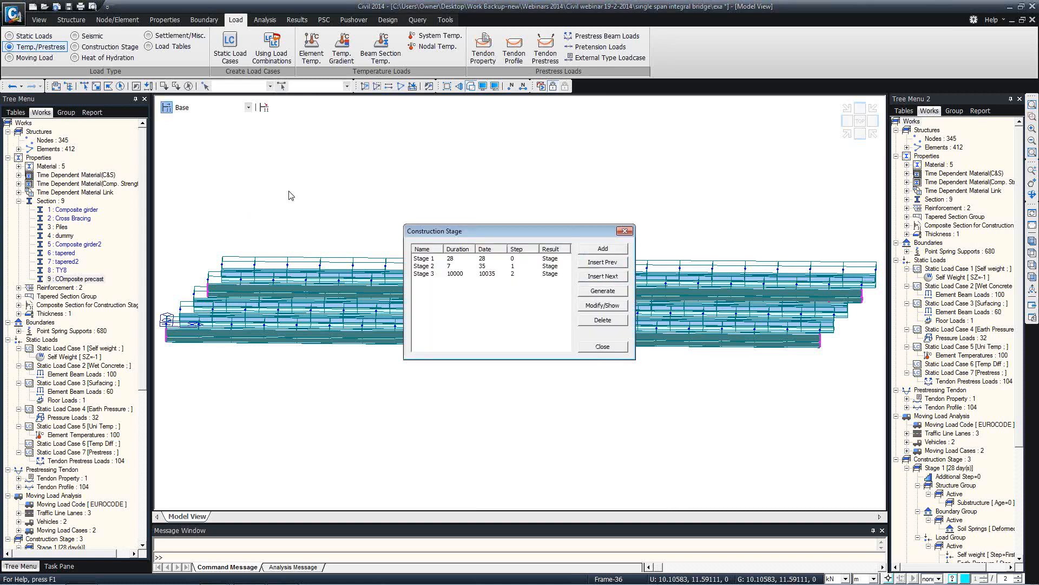
pyautogui.click(455, 259)
pyautogui.click(603, 306)
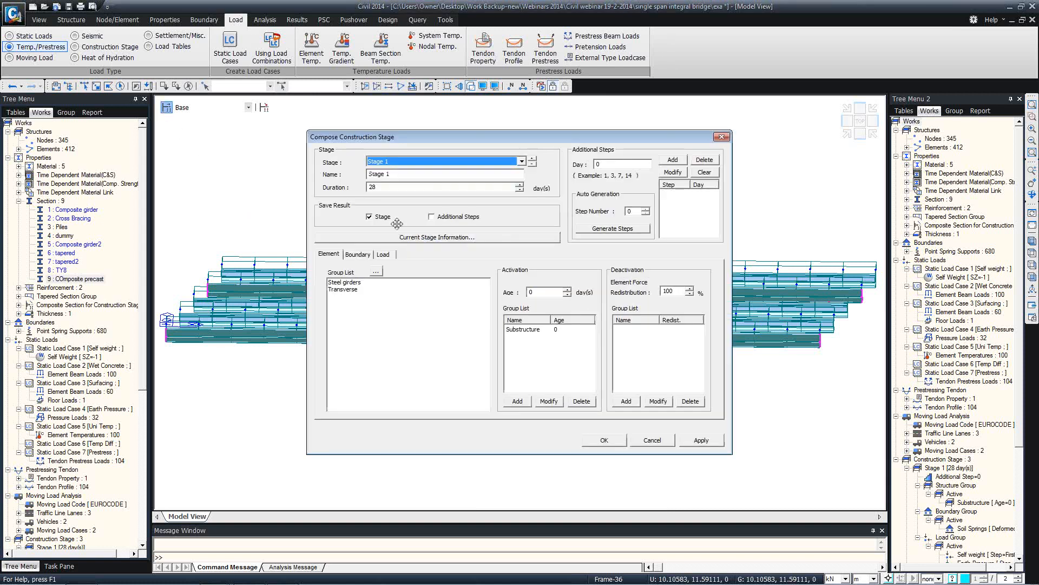
pyautogui.write('7')
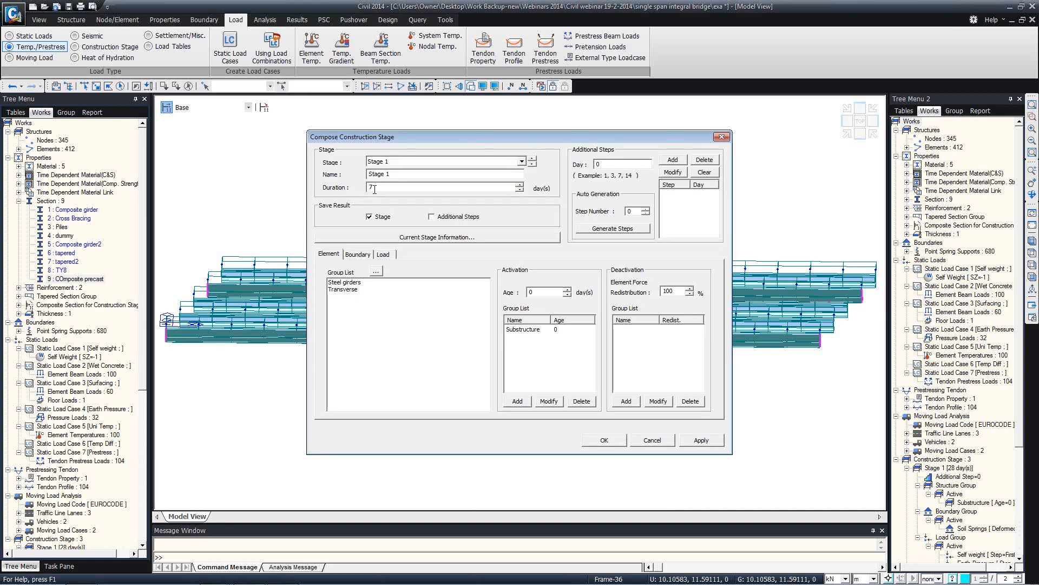
pyautogui.click(543, 332)
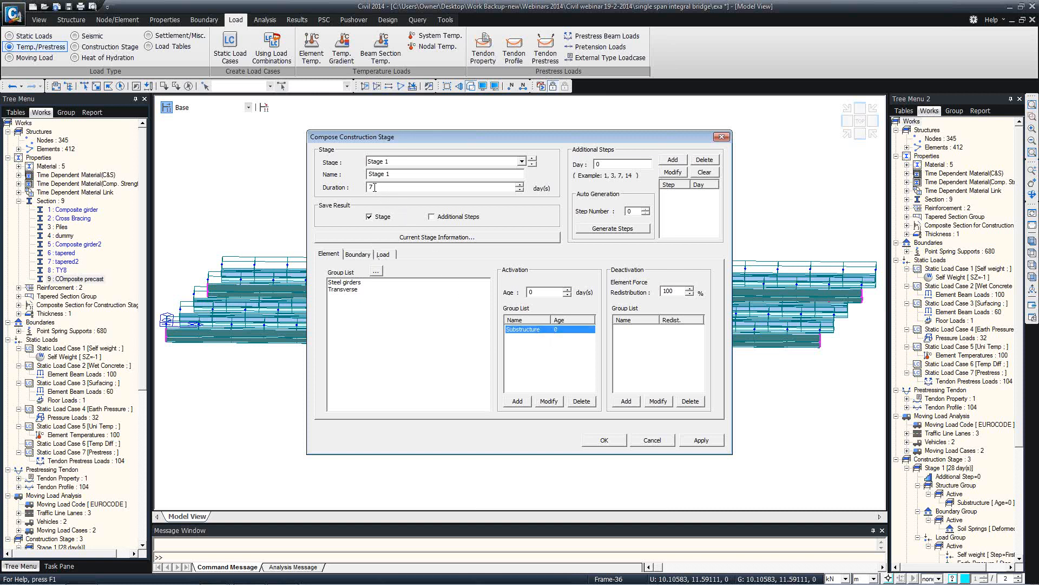
pyautogui.doubleClick(373, 188)
pyautogui.click(552, 334)
pyautogui.click(383, 186)
pyautogui.doubleClick(382, 186)
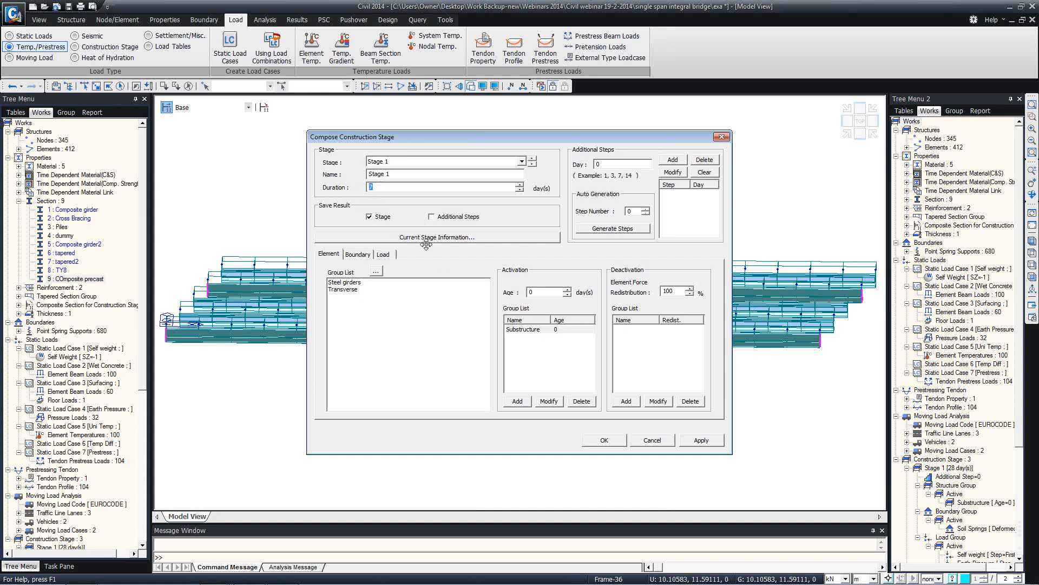
# Set the Substructure activation age to 5 in Stage 1 and confirm the changes
pyautogui.click(554, 292)
pyautogui.write('5')
pyautogui.click(549, 401)
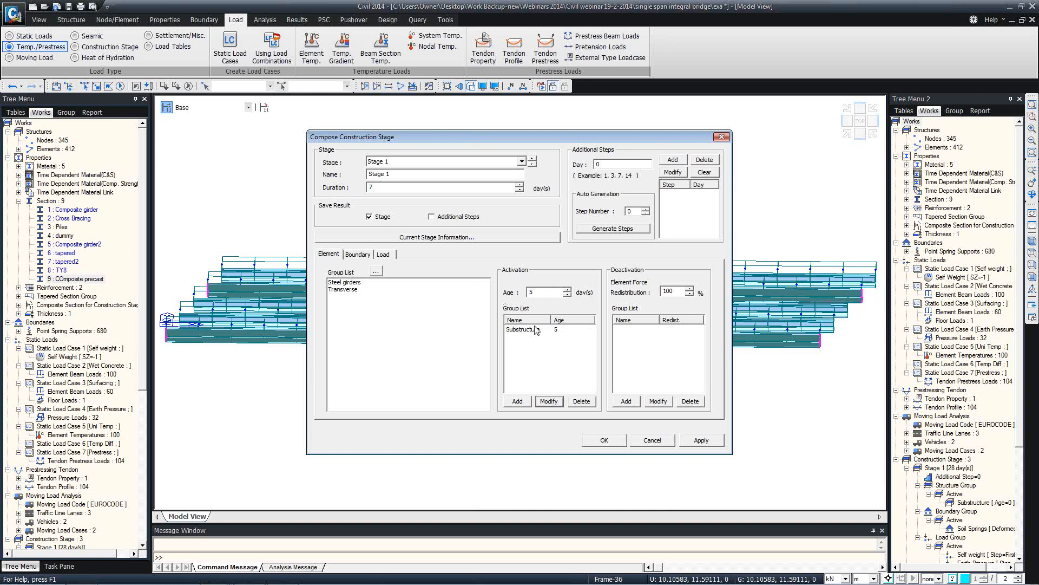
pyautogui.click(541, 329)
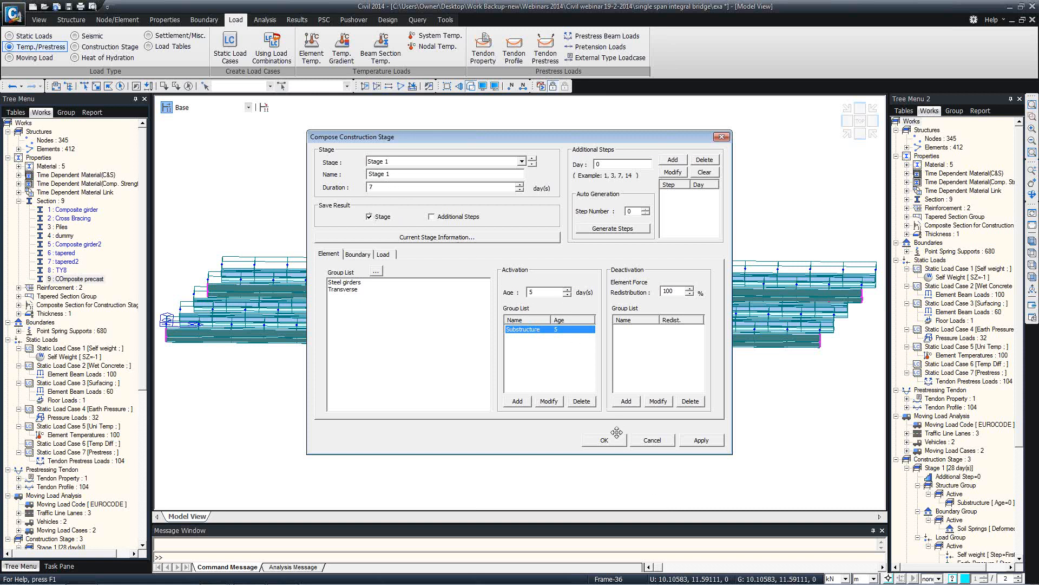
pyautogui.click(656, 443)
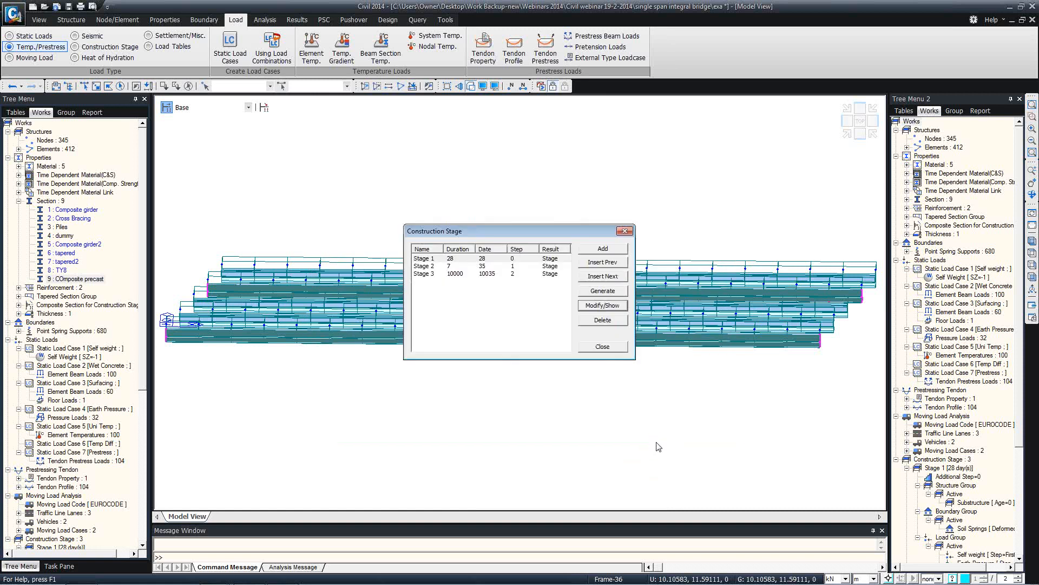
pyautogui.click(603, 346)
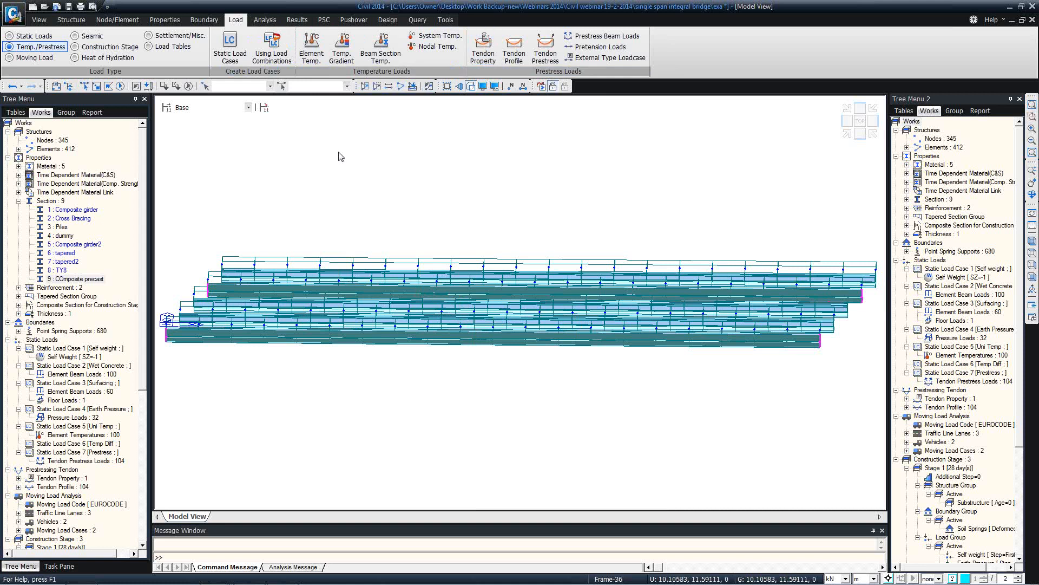
# Orbit back to an isometric view and show the 'Single Span Integral Bridges' PowerPoint slide
pyautogui.keyDown('ctrl'); pyautogui.moveTo(328, 261); pyautogui.dragTo(364, 269, button='middle'); pyautogui.keyUp('ctrl')
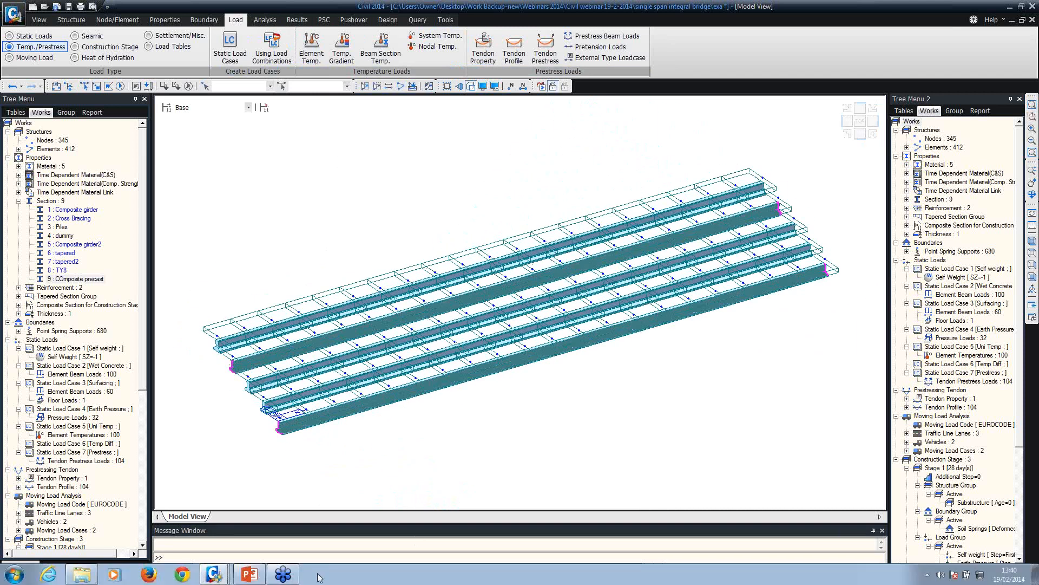
pyautogui.moveTo(241, 579)
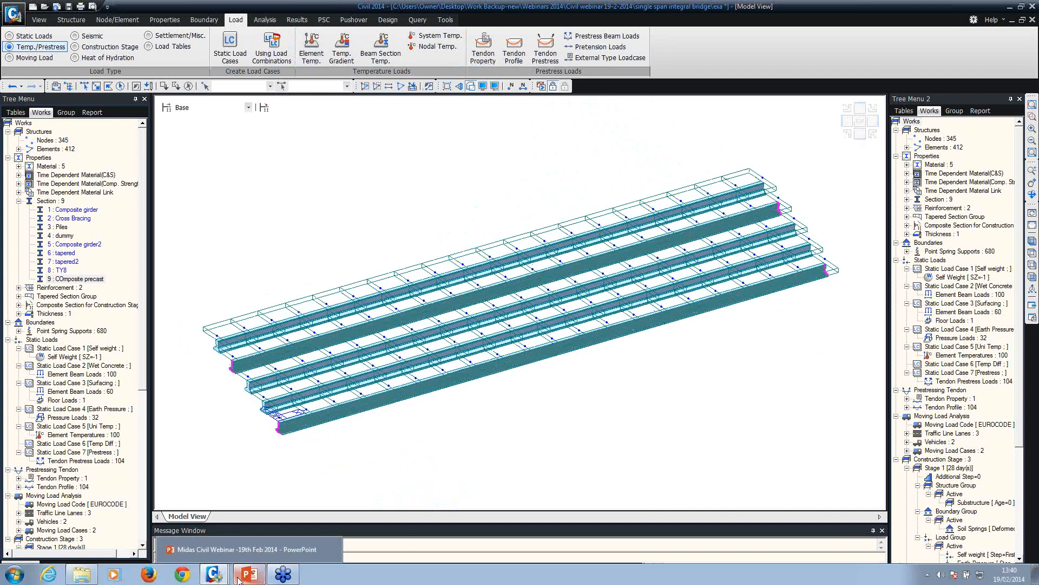
pyautogui.click(252, 551)
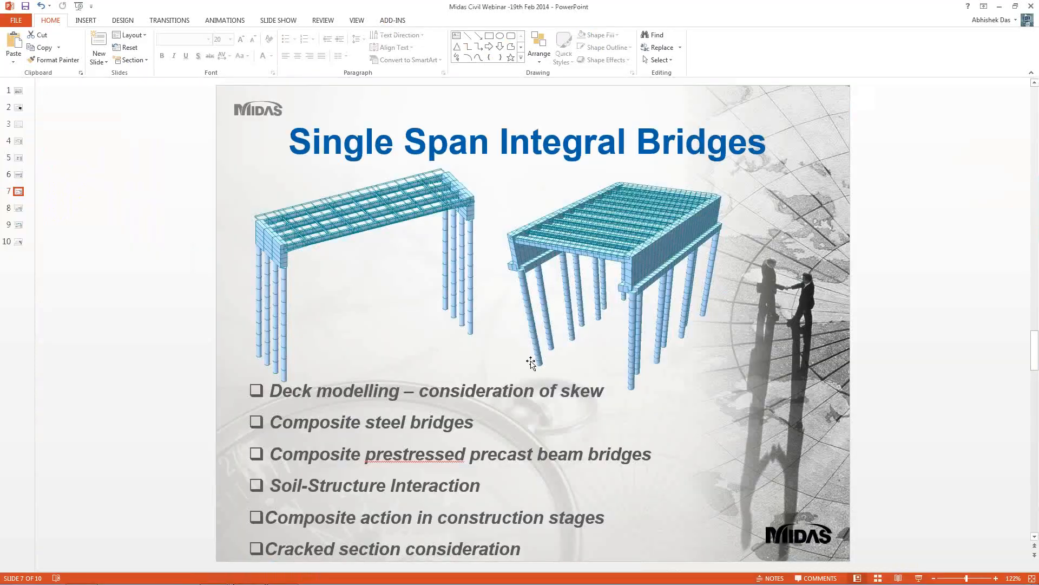
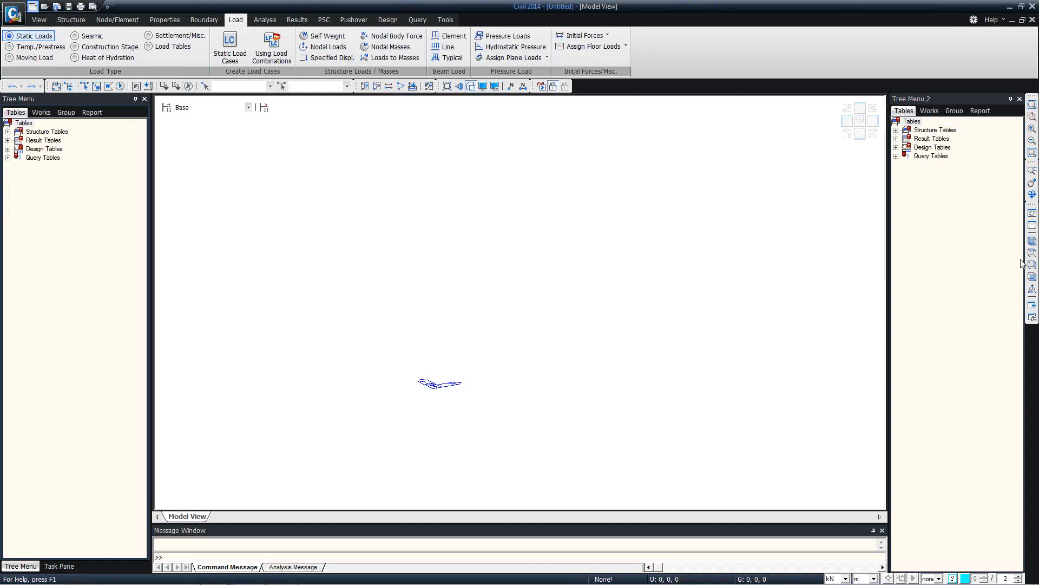
# Create the model's first node at coordinates 0, 0, 0
pyautogui.click(72, 25)
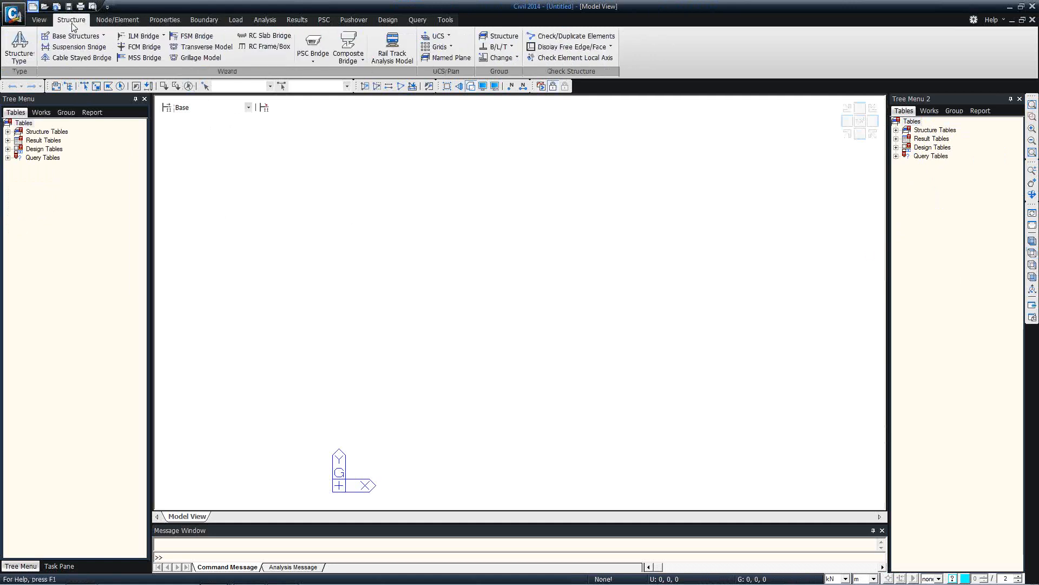
pyautogui.click(41, 24)
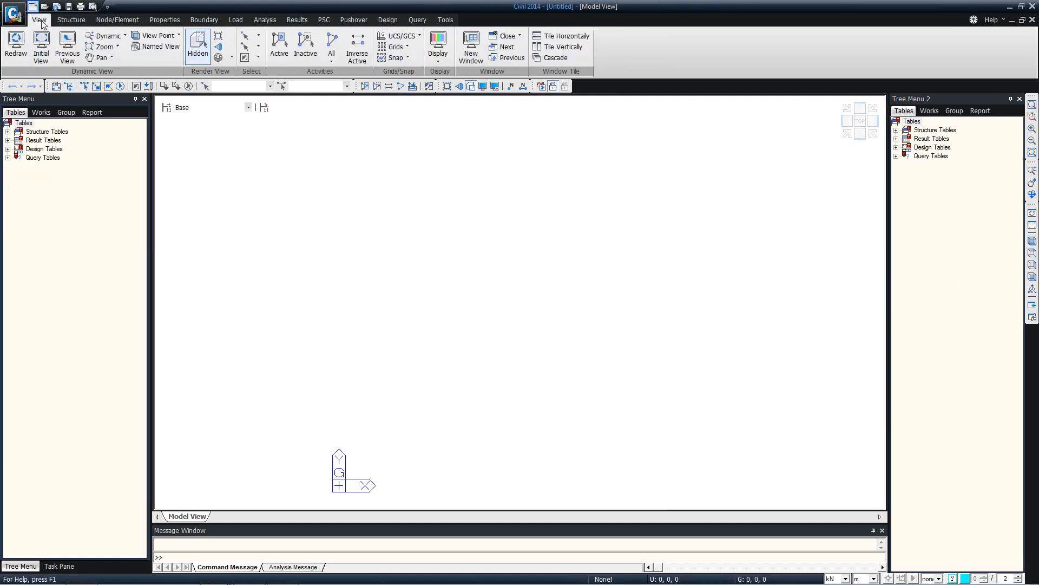
pyautogui.click(101, 20)
pyautogui.click(16, 47)
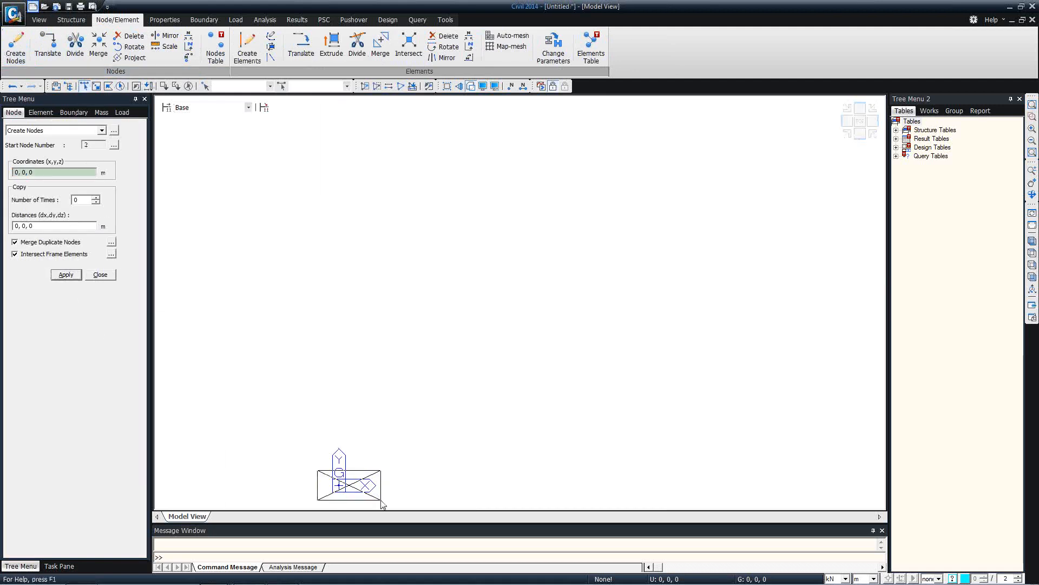
pyautogui.click(339, 485)
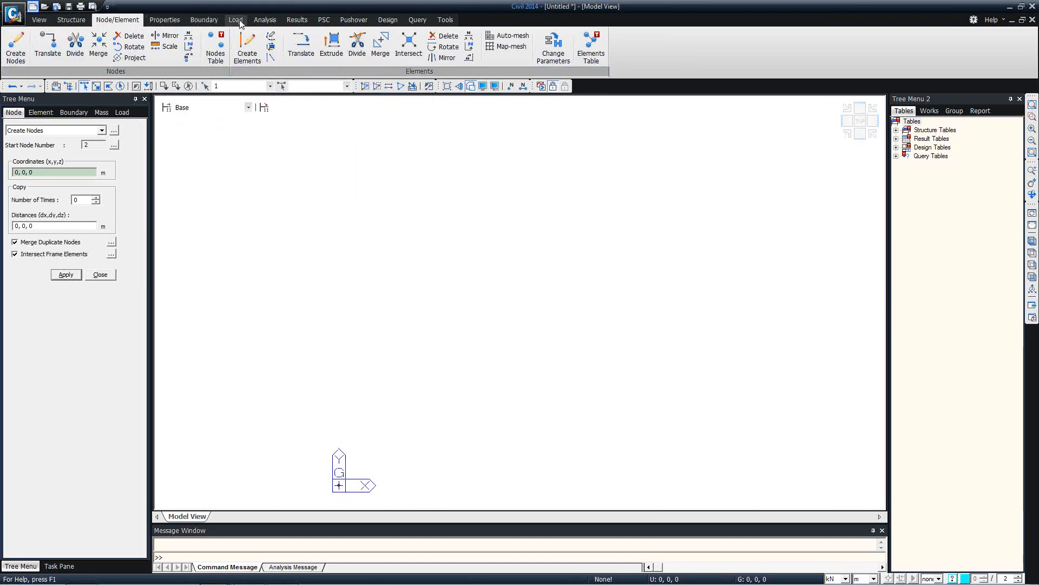
pyautogui.click(331, 48)
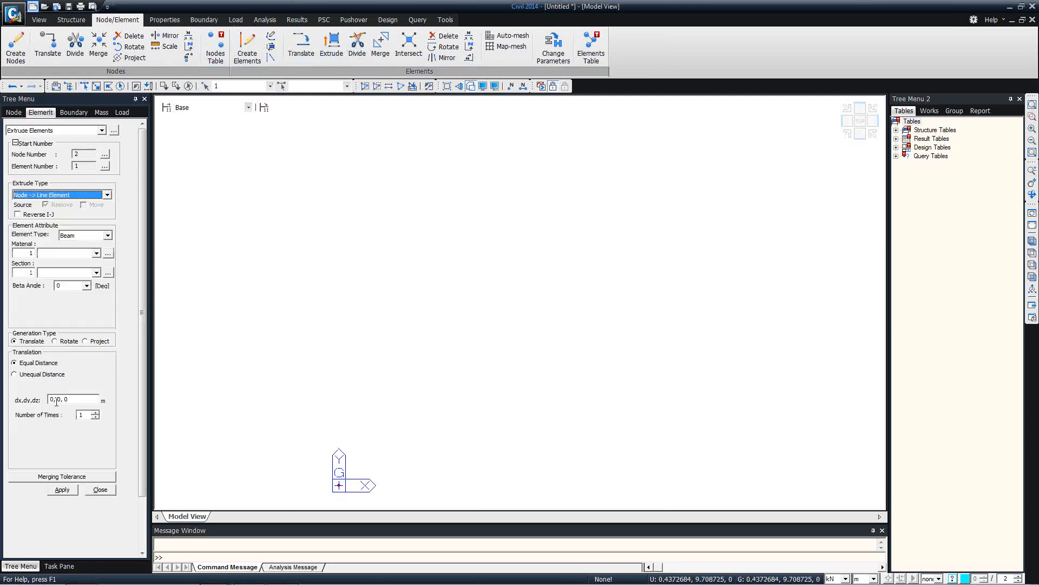
# Extrude the origin node along x into five beams with unequal spacings of 94, 3, 3, 3, 3 m
pyautogui.click(14, 374)
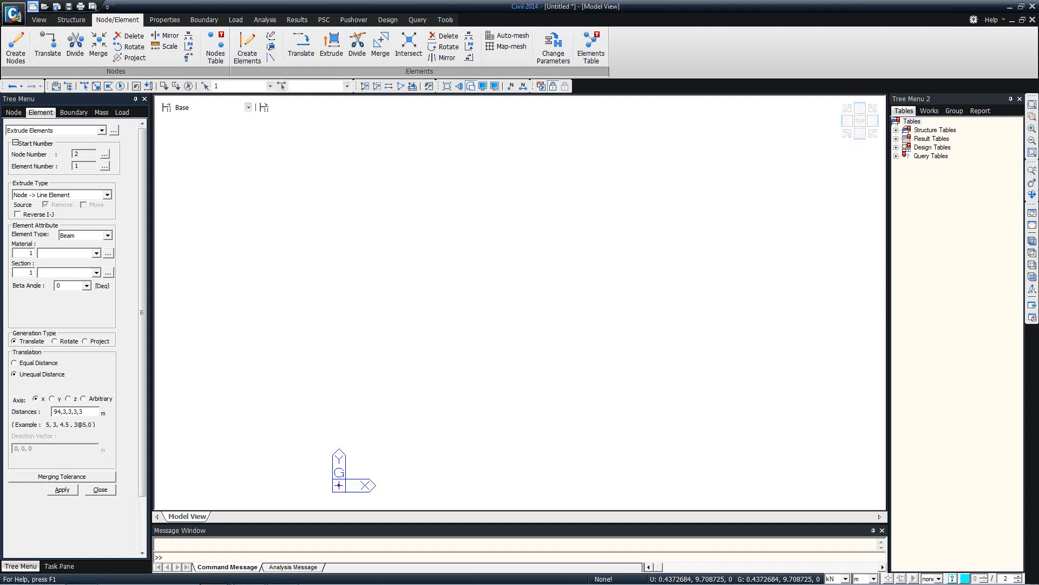
pyautogui.click(62, 489)
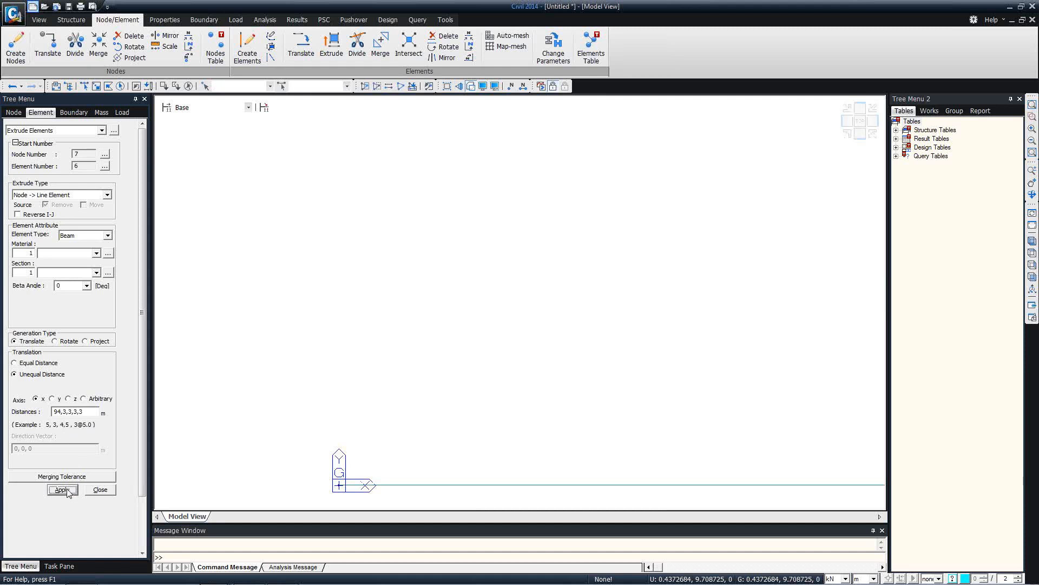
pyautogui.click(1031, 253)
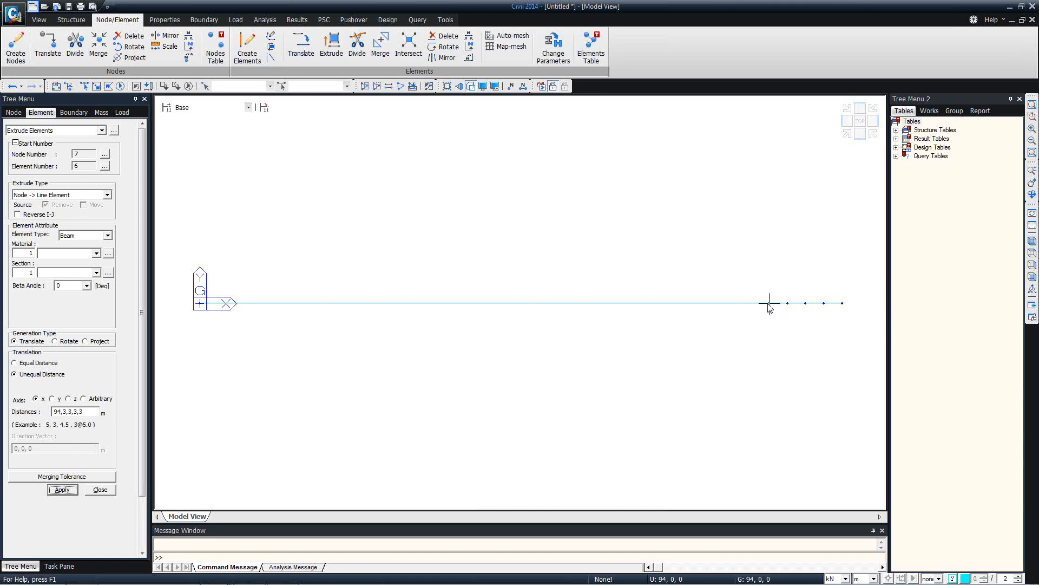
pyautogui.click(102, 494)
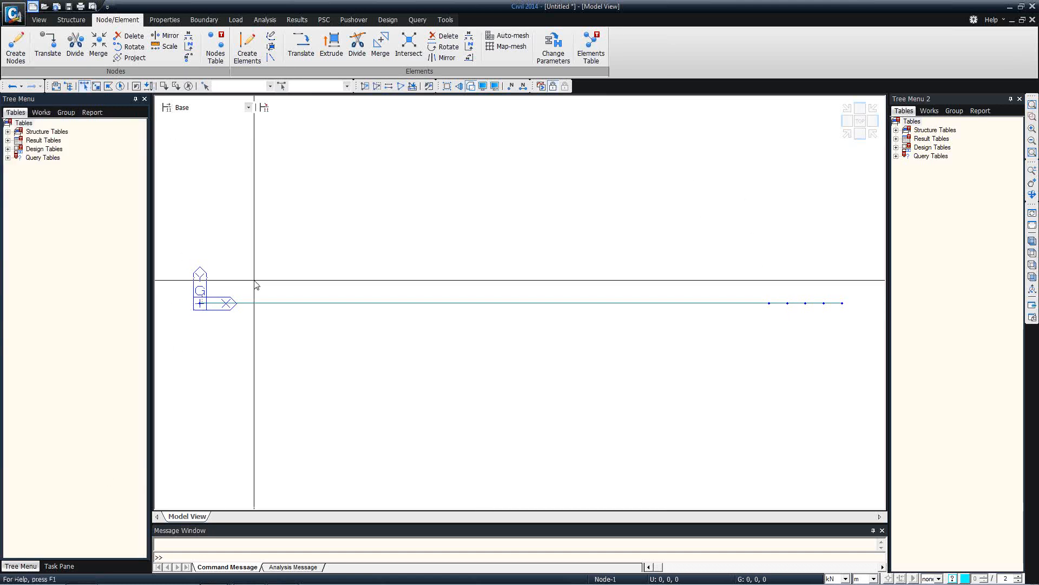
# Rotate-copy the beam line 40 times at 2° about the z-axis through 0,0,0, intersecting nodes
pyautogui.moveTo(177, 260); pyautogui.dragTo(880, 359)
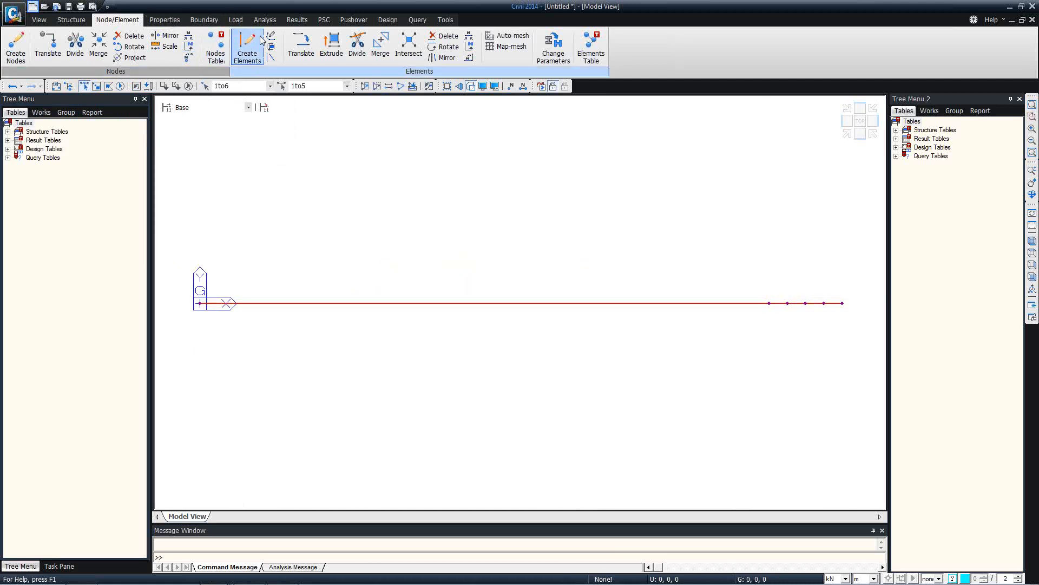
pyautogui.click(445, 47)
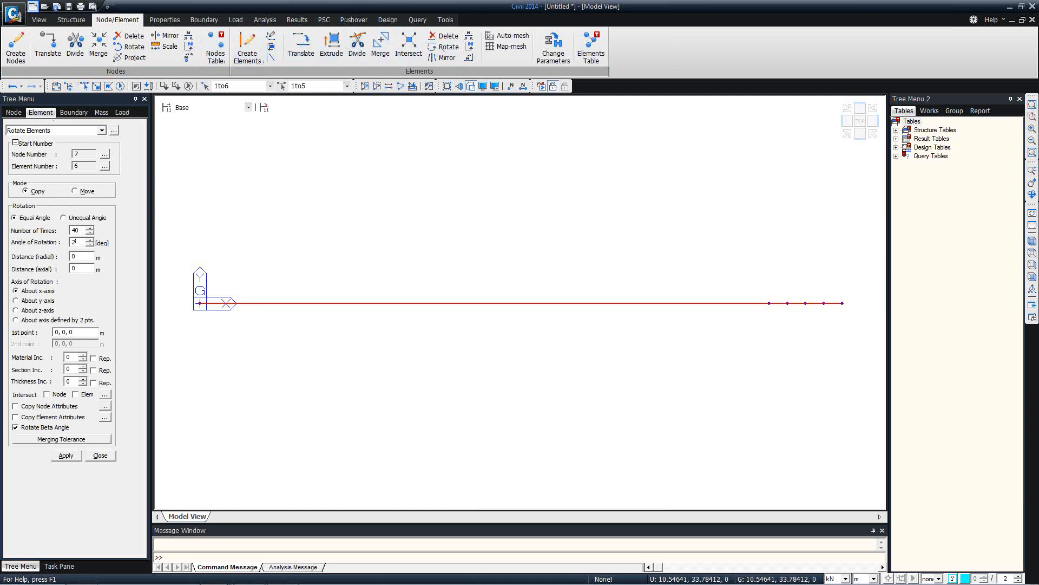
pyautogui.click(59, 332)
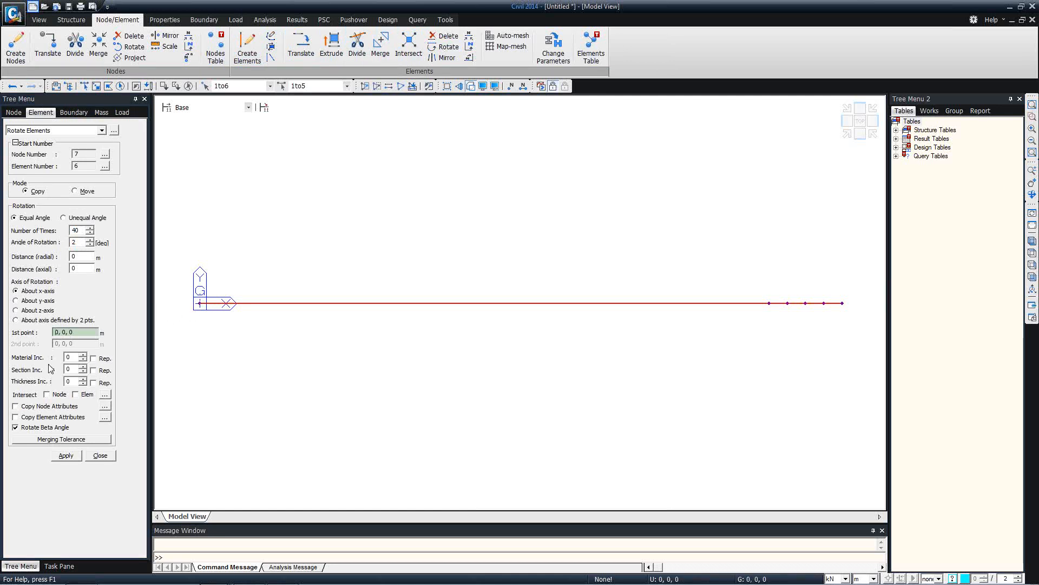
pyautogui.click(56, 394)
pyautogui.click(65, 455)
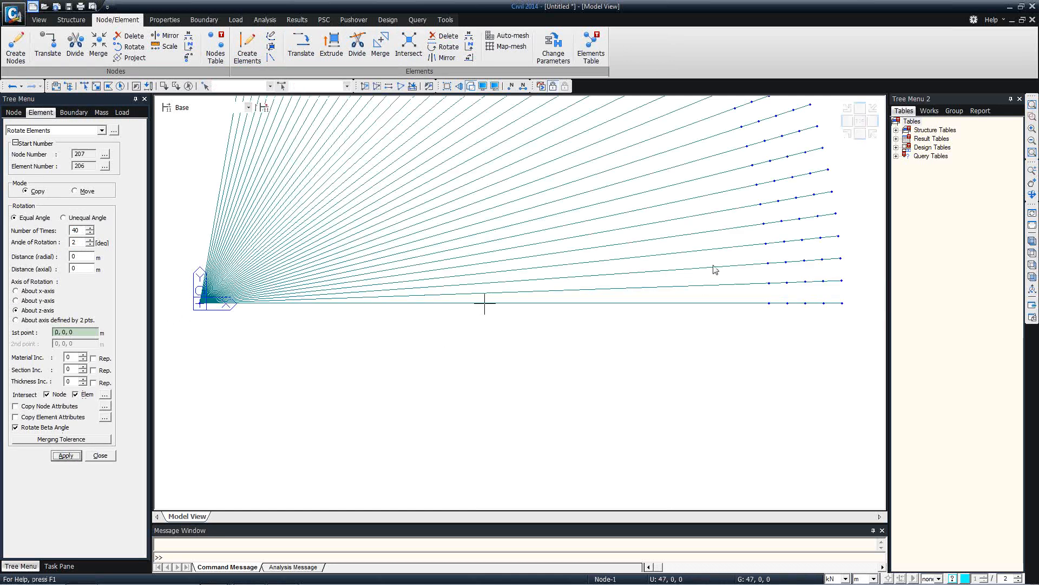
pyautogui.moveTo(559, 186); pyautogui.dragTo(566, 286, button='middle')
pyautogui.scroll(-3, 564, 281)
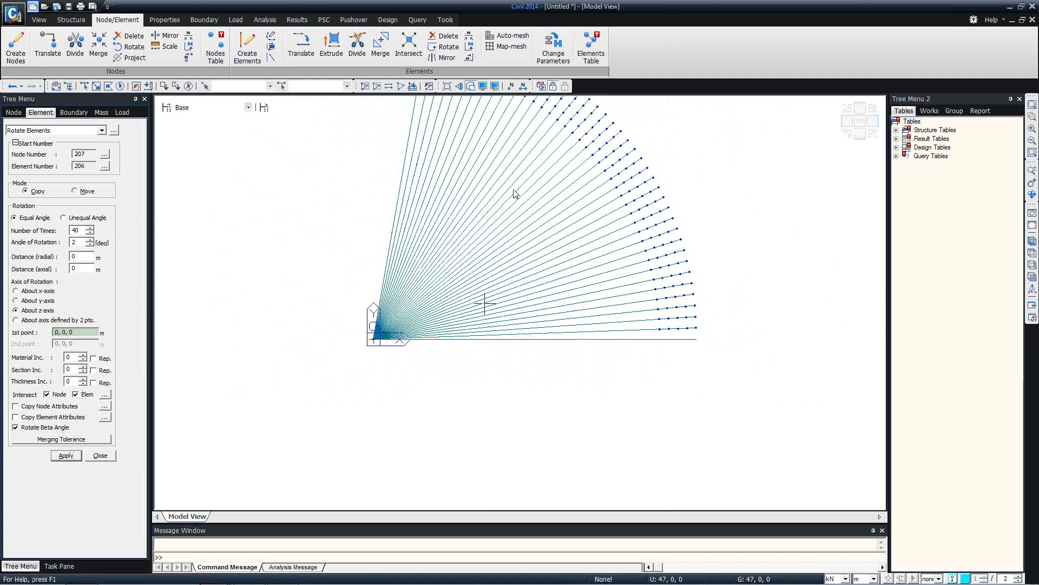
pyautogui.moveTo(512, 187); pyautogui.dragTo(526, 288, button='middle')
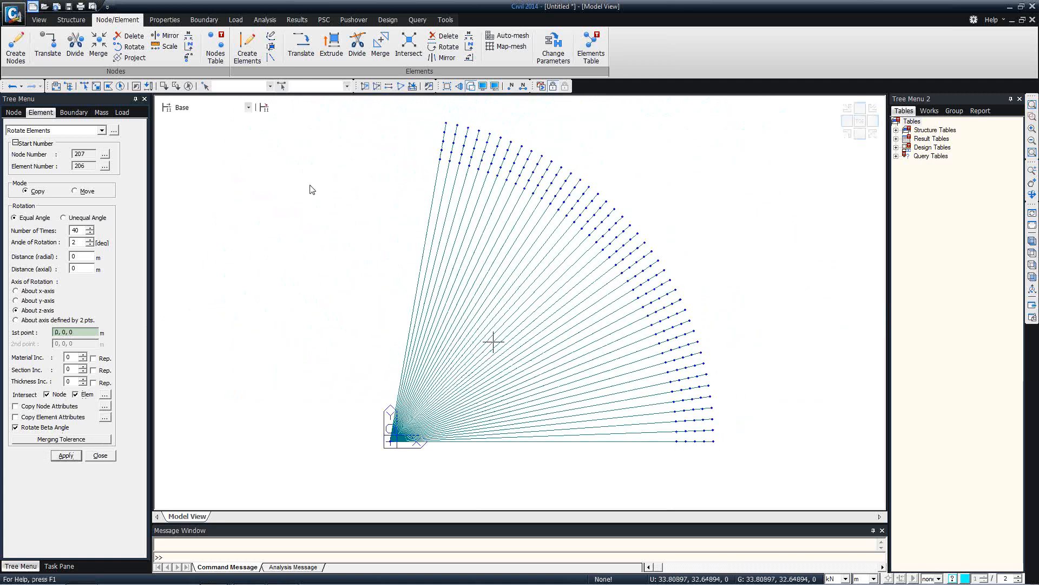
pyautogui.click(40, 130)
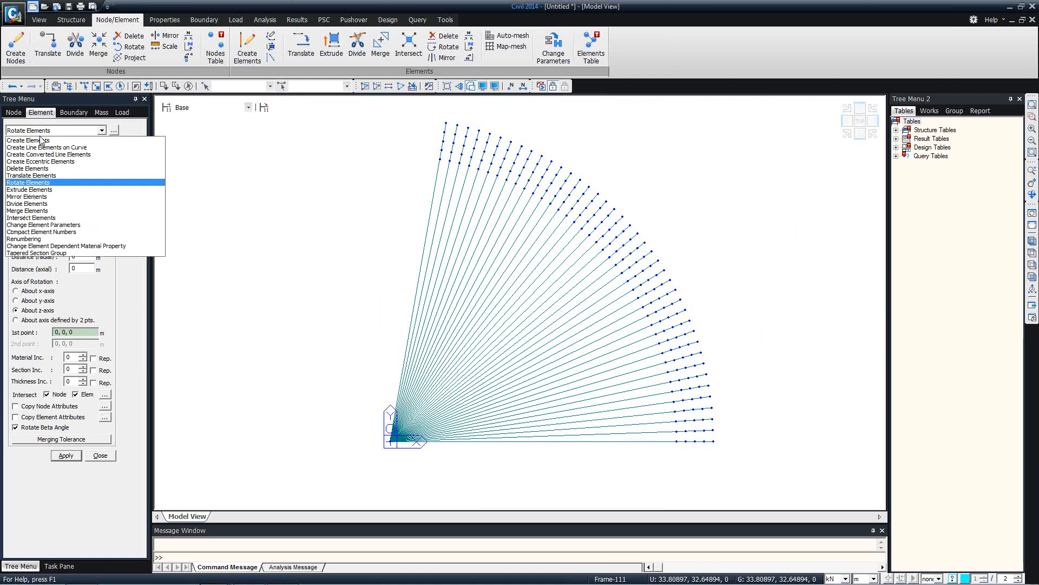
# Draw the first arc by centre and two points, centred at the origin and ending at 94, 0, 0
pyautogui.click(72, 148)
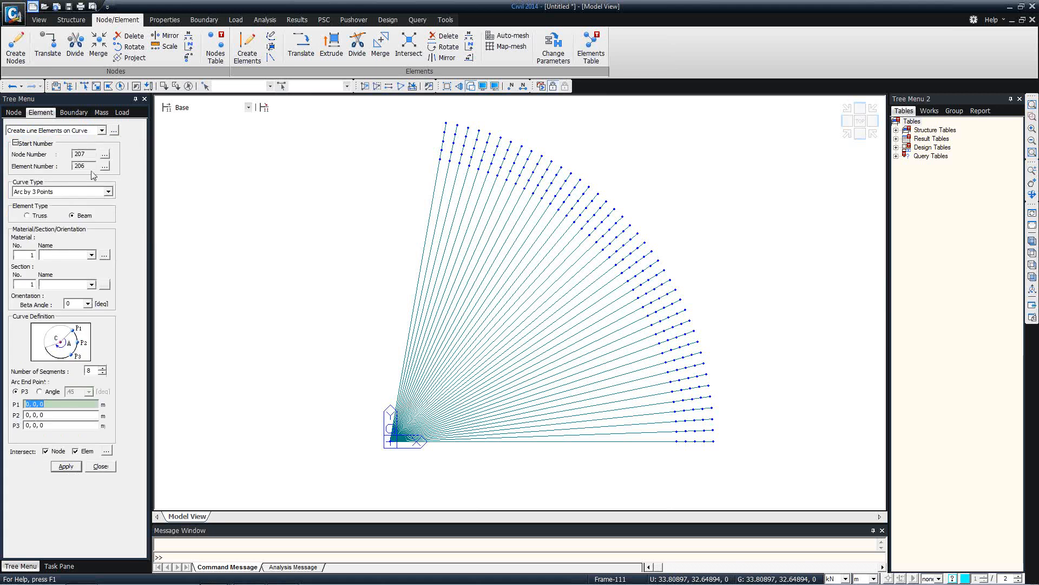
pyautogui.click(82, 194)
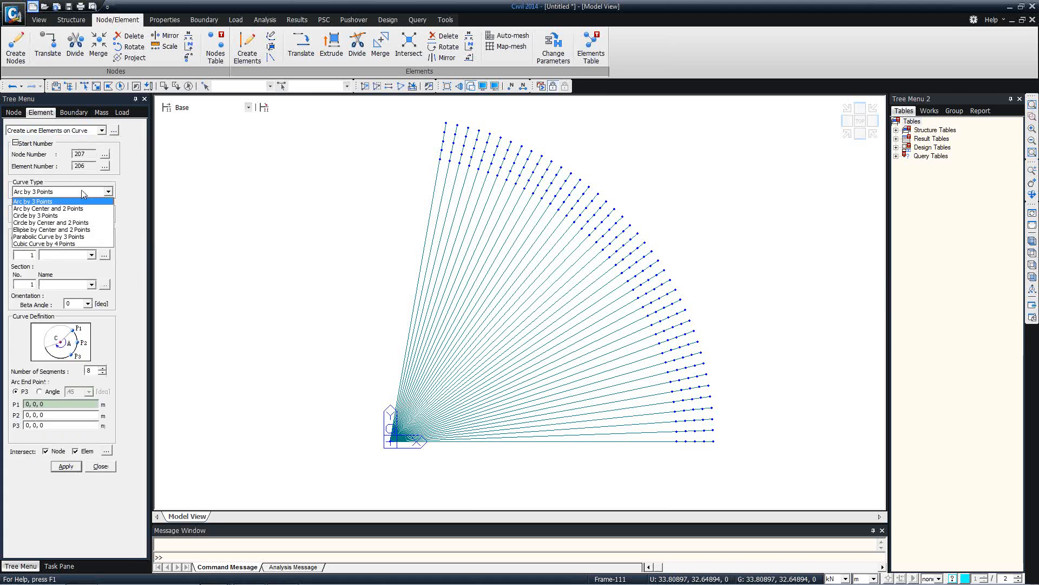
pyautogui.click(65, 214)
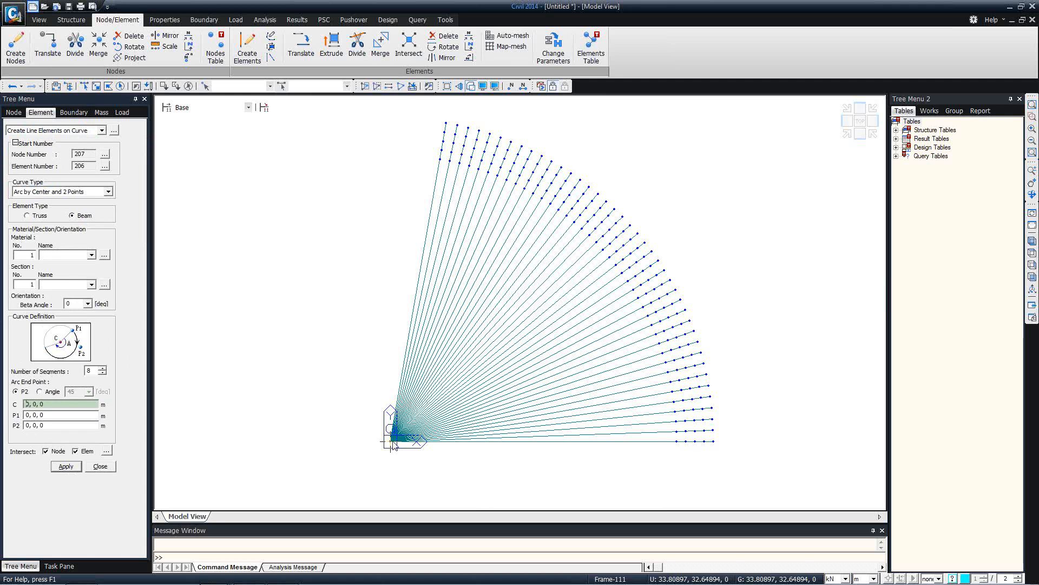
pyautogui.click(392, 440)
pyautogui.click(437, 164)
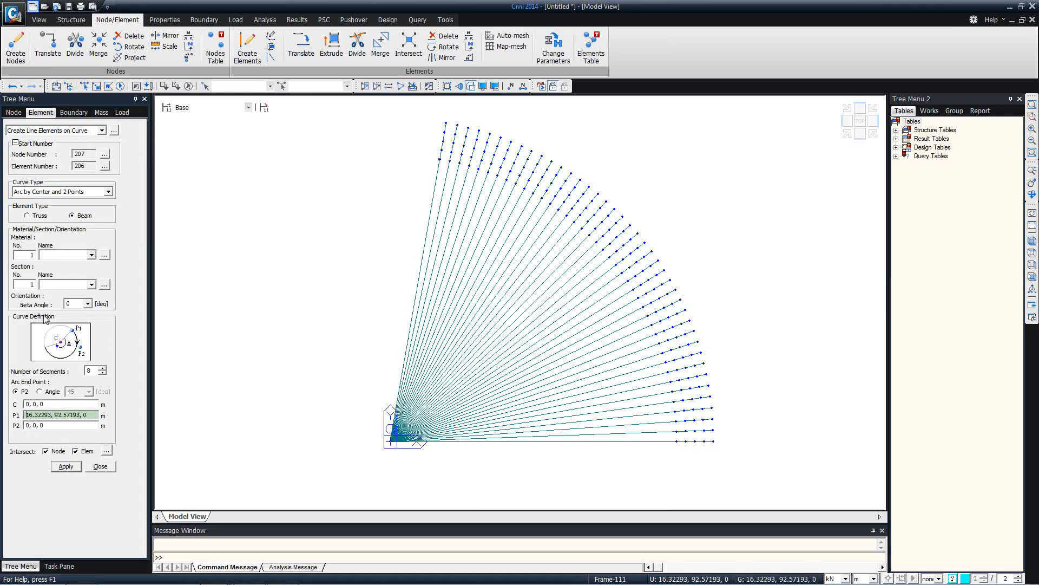
pyautogui.write('40')
pyautogui.click(443, 161)
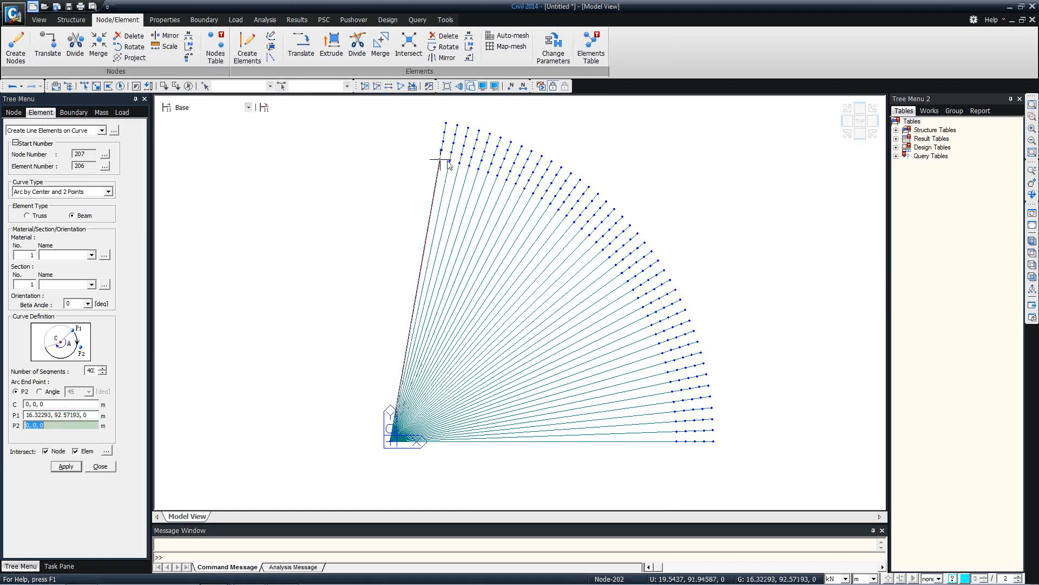
pyautogui.click(678, 450)
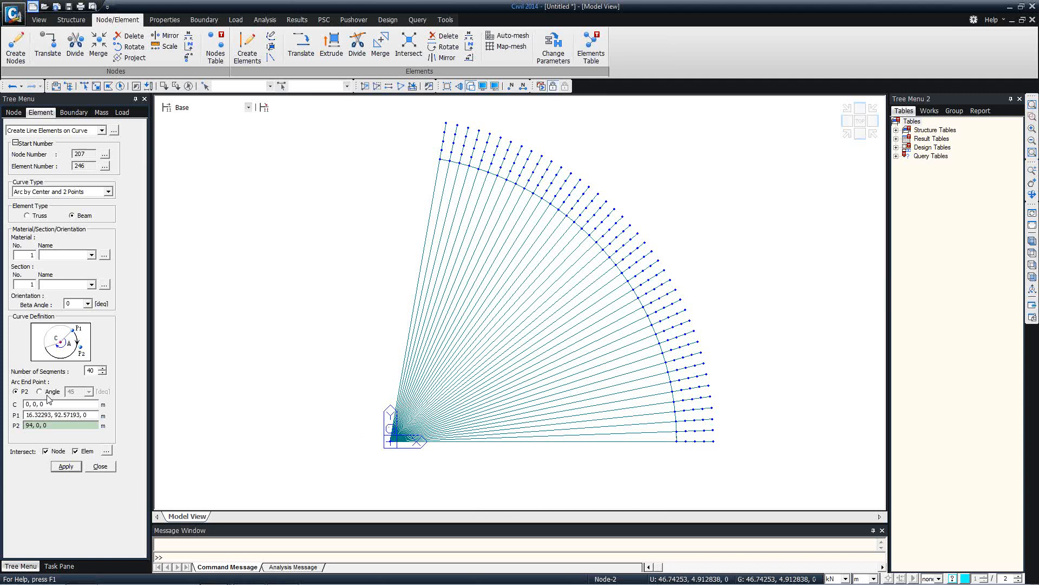
# Draw a second concentric arc from the top radial beam to node 94, 0, 0
pyautogui.click(385, 440)
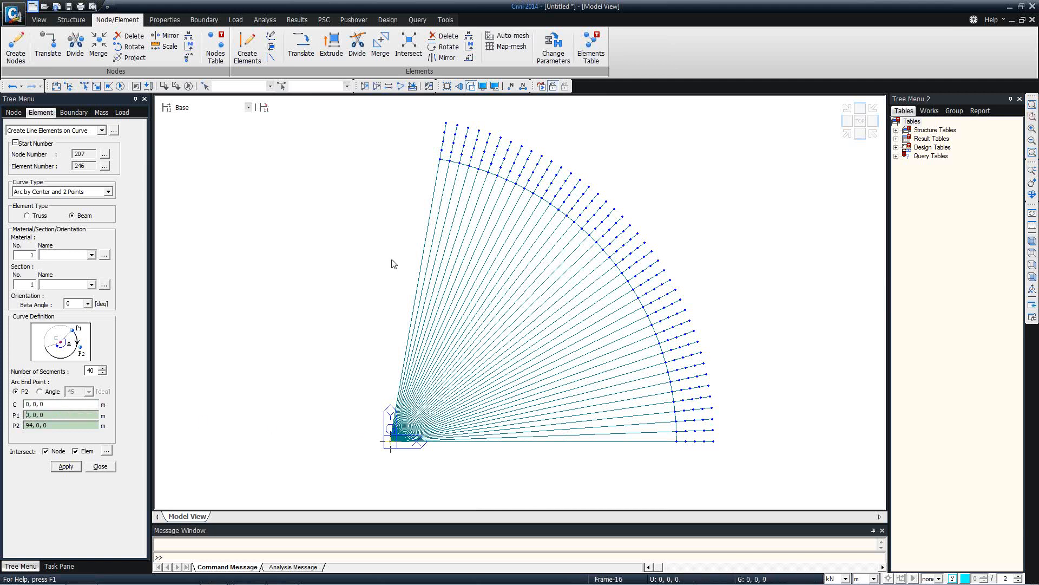
pyautogui.click(440, 148)
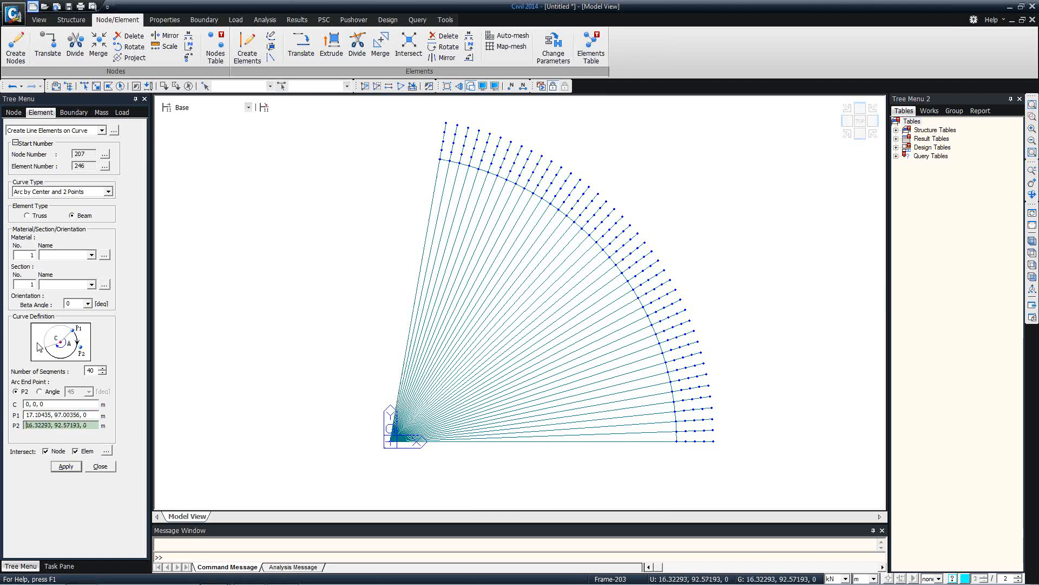
pyautogui.click(50, 404)
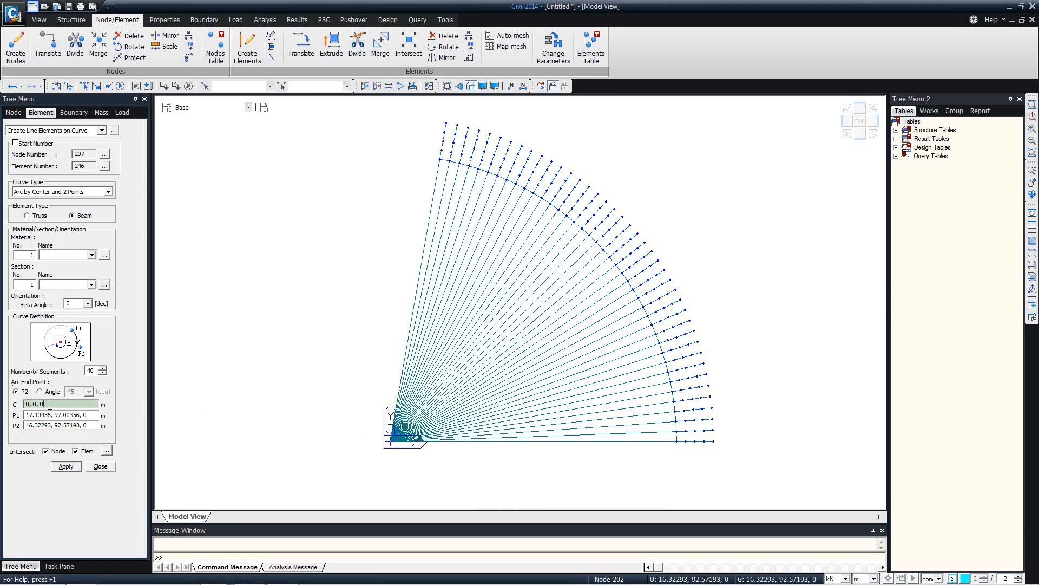
pyautogui.click(392, 442)
pyautogui.click(440, 155)
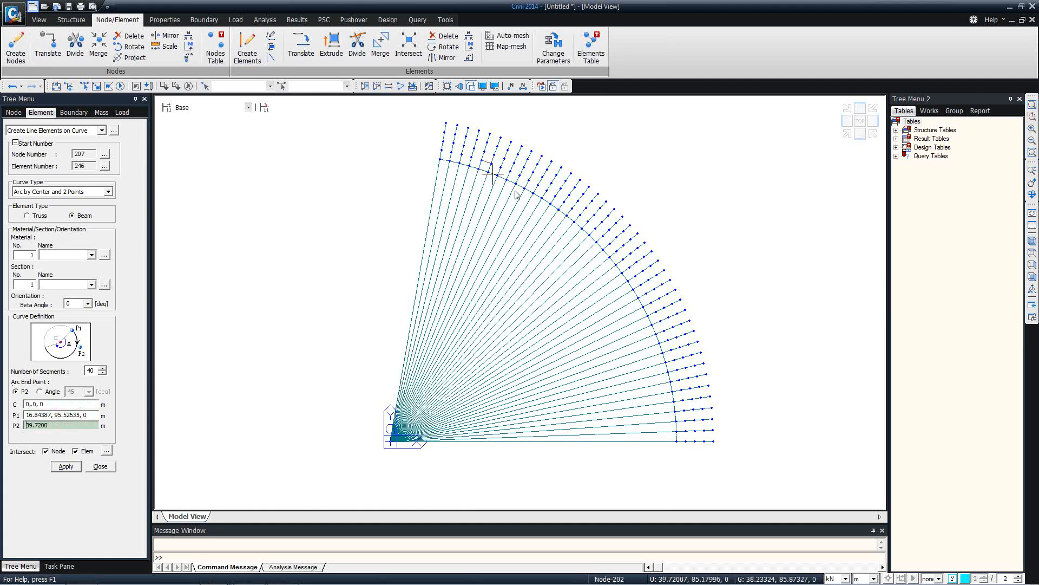
pyautogui.click(677, 441)
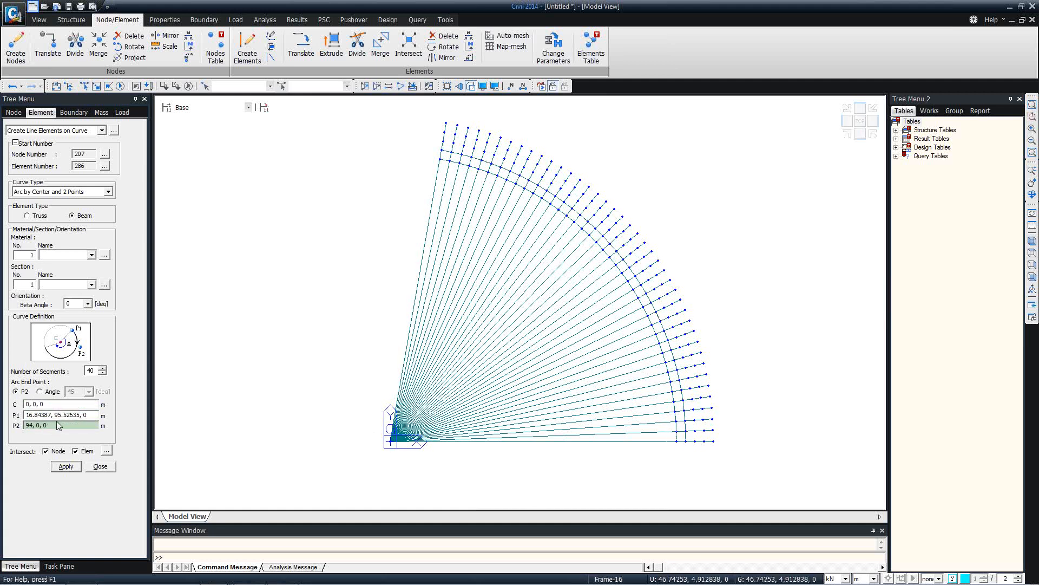
# Add further concentric arcs centred at the origin out to radius 106
pyautogui.click(53, 403)
pyautogui.click(392, 442)
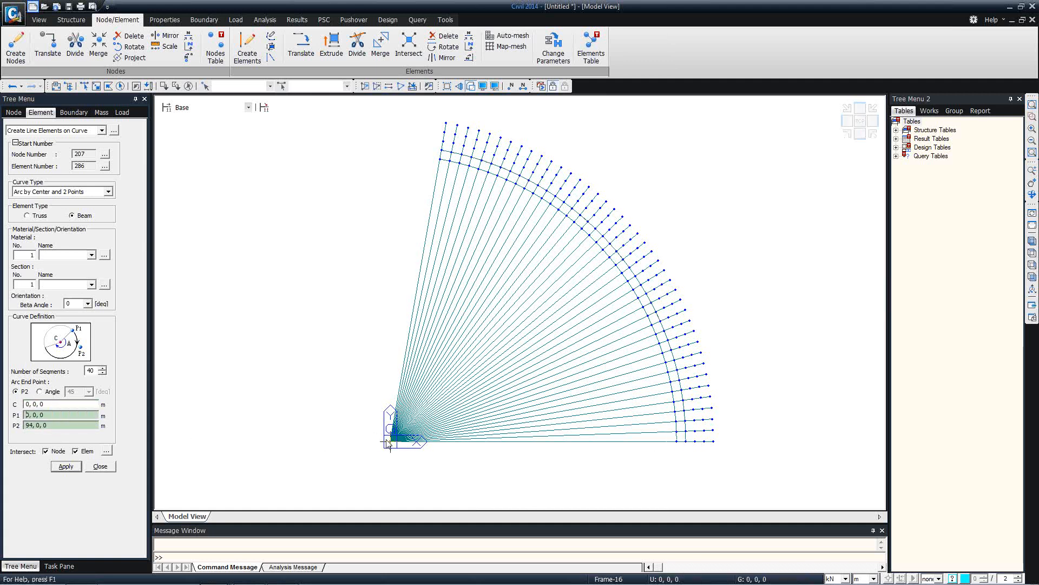
pyautogui.click(443, 143)
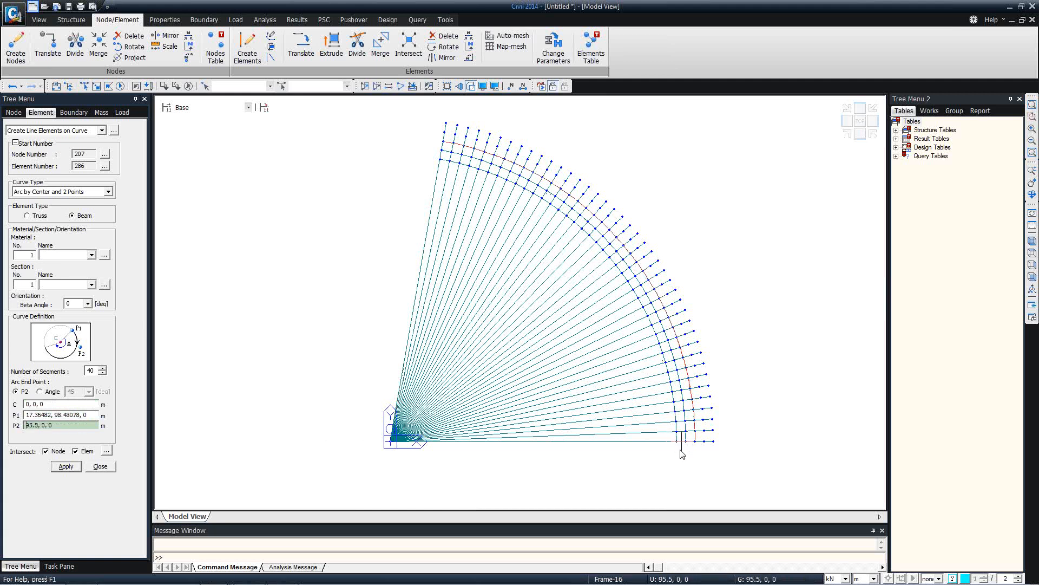
pyautogui.click(28, 404)
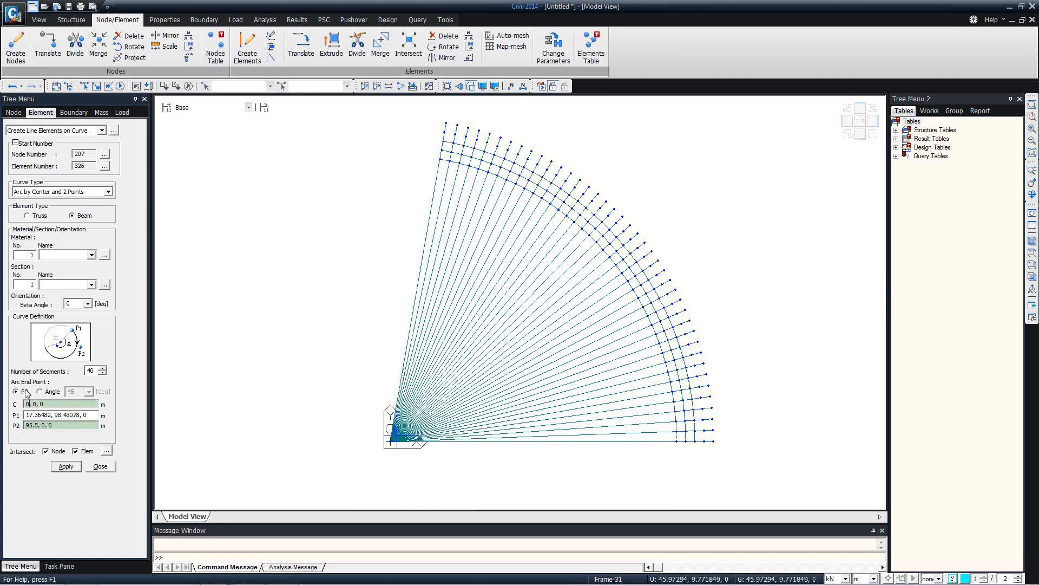
pyautogui.click(386, 444)
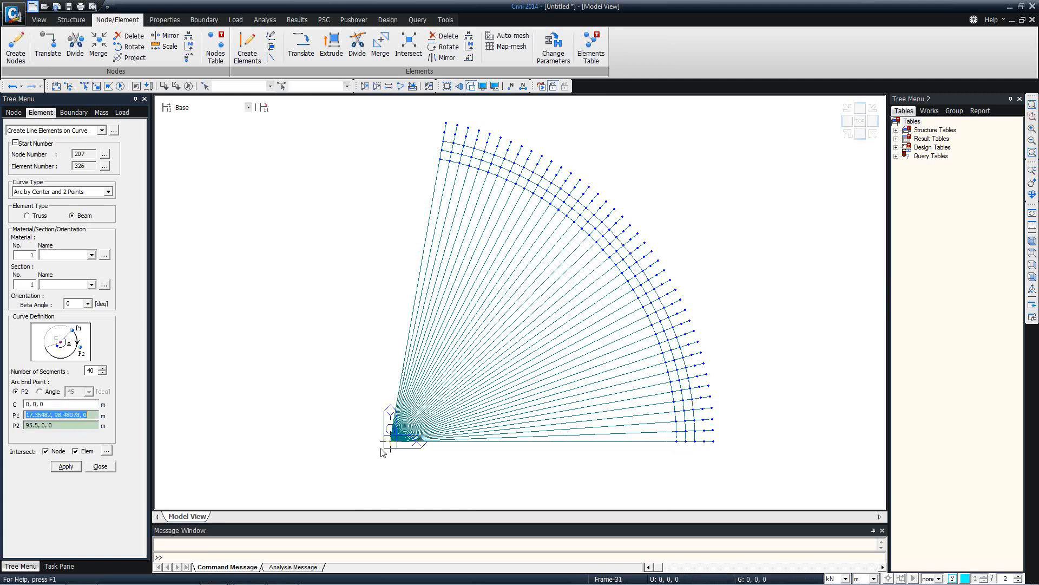
pyautogui.click(444, 134)
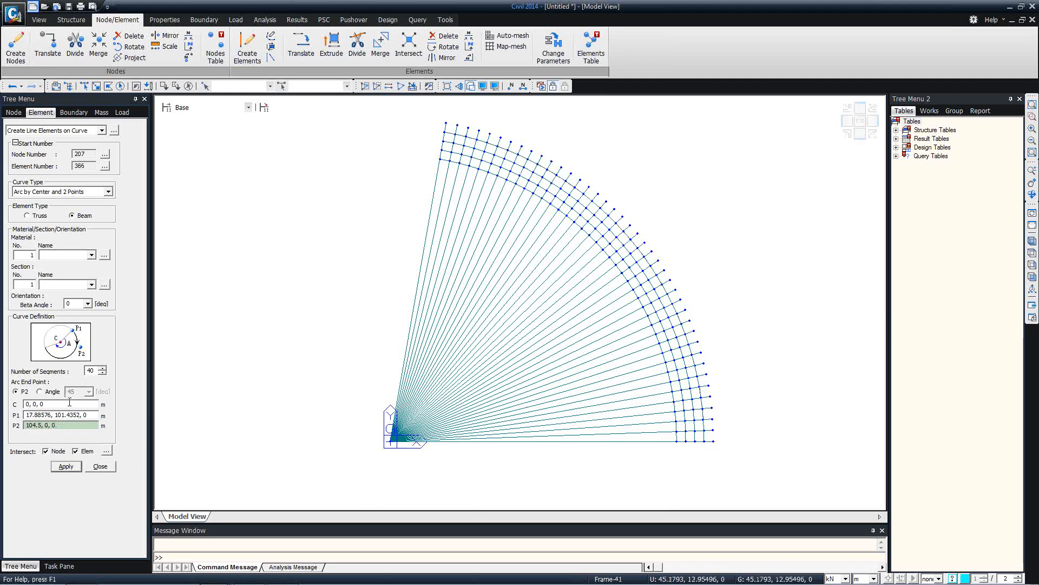
pyautogui.click(69, 403)
pyautogui.click(391, 441)
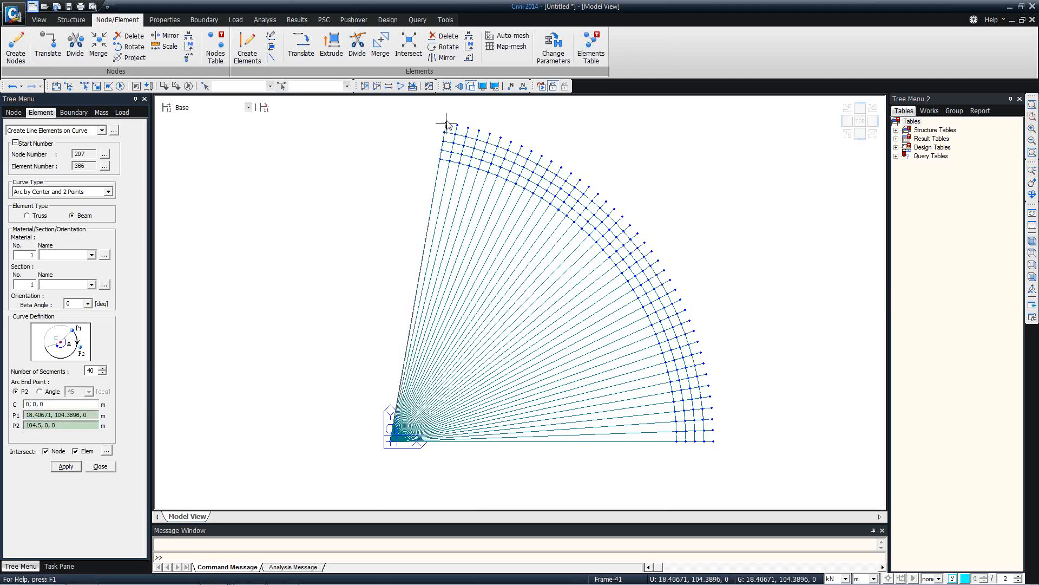
pyautogui.click(449, 120)
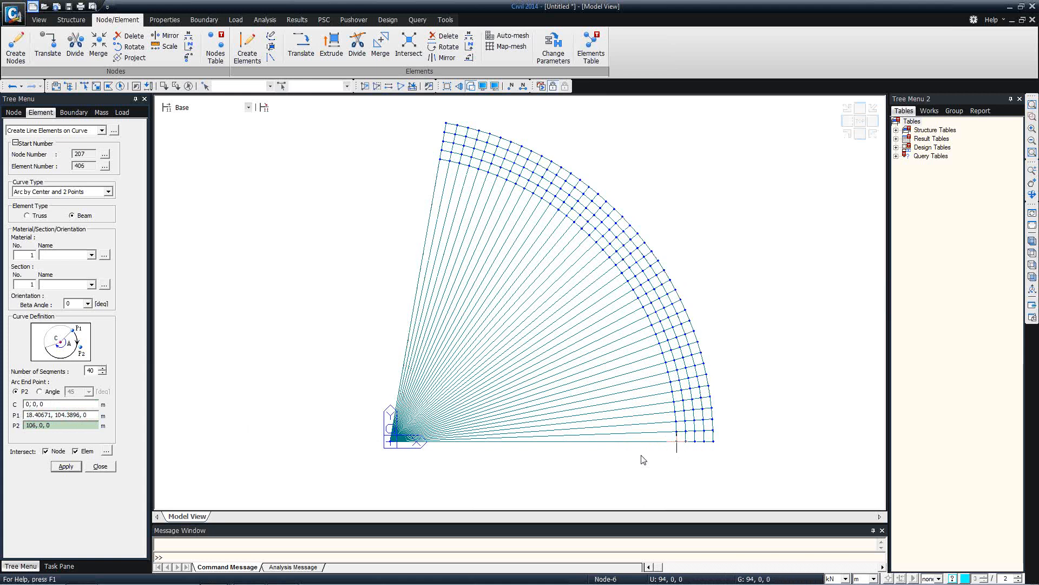
pyautogui.click(95, 466)
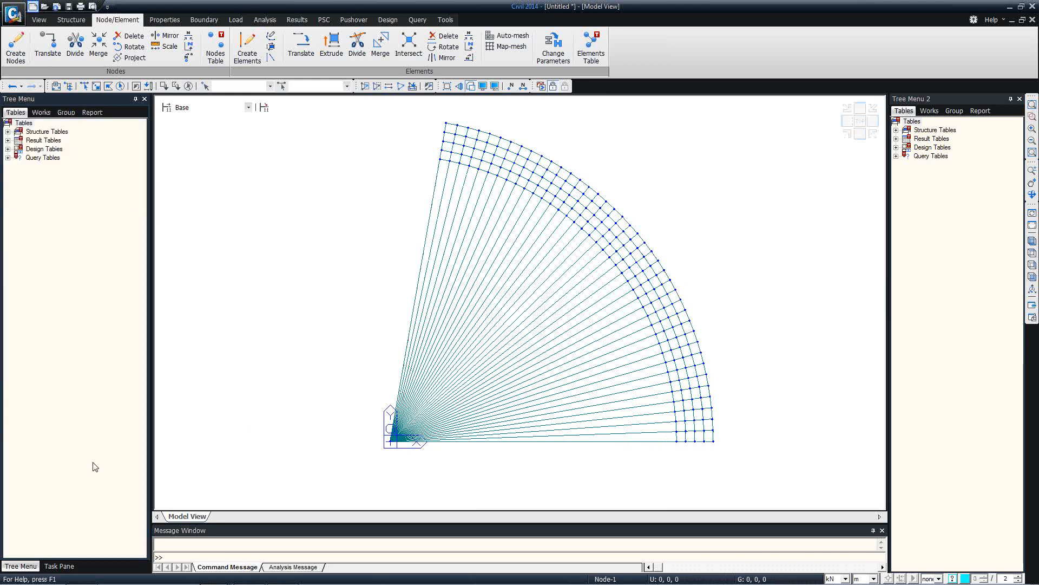
# Window-select the radial lines around the origin and delete them
pyautogui.click(84, 86)
pyautogui.moveTo(297, 355); pyautogui.dragTo(448, 490)
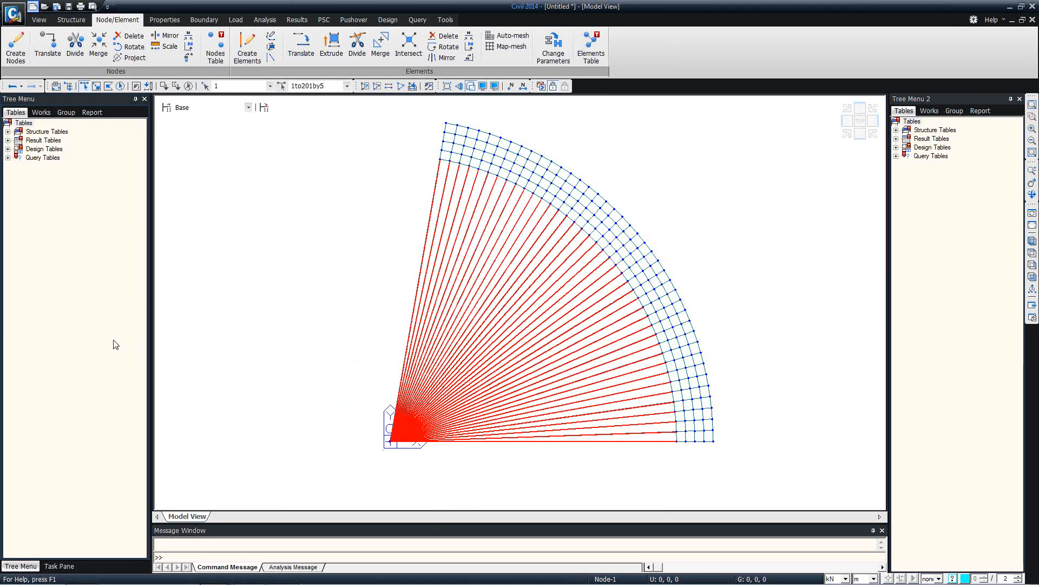
pyautogui.press('Delete')
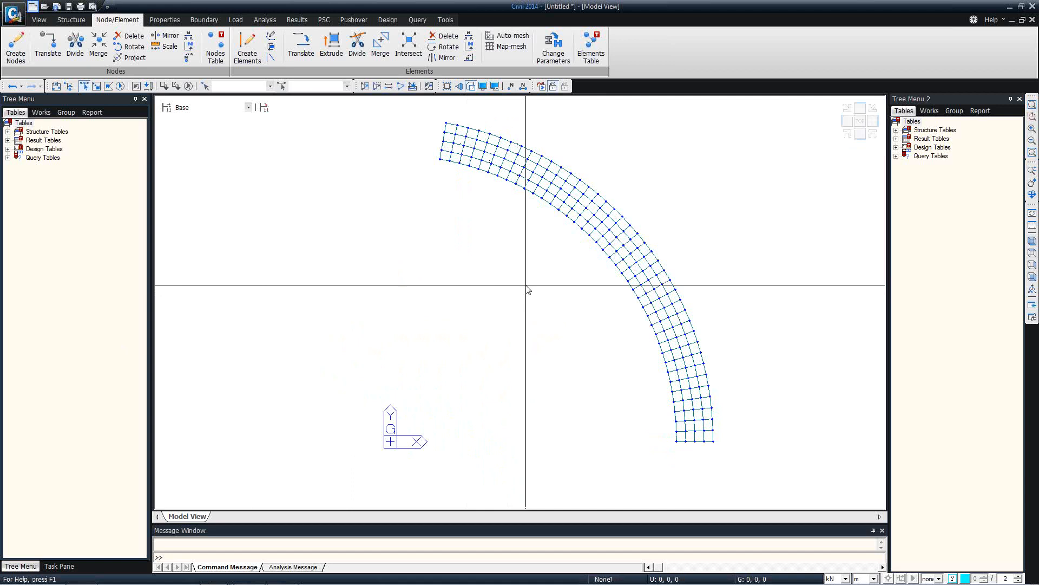
pyautogui.keyDown('ctrl'); pyautogui.moveTo(526, 289); pyautogui.dragTo(556, 230, button='middle'); pyautogui.keyUp('ctrl')
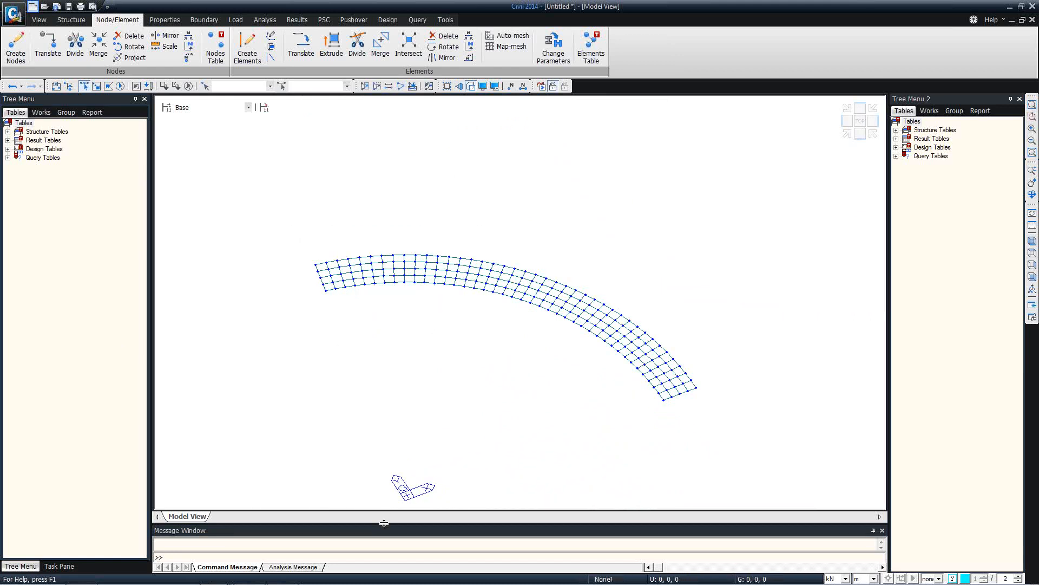
# Make the Message Window taller and cycle through the open Civil windows
pyautogui.moveTo(382, 524); pyautogui.dragTo(376, 471)
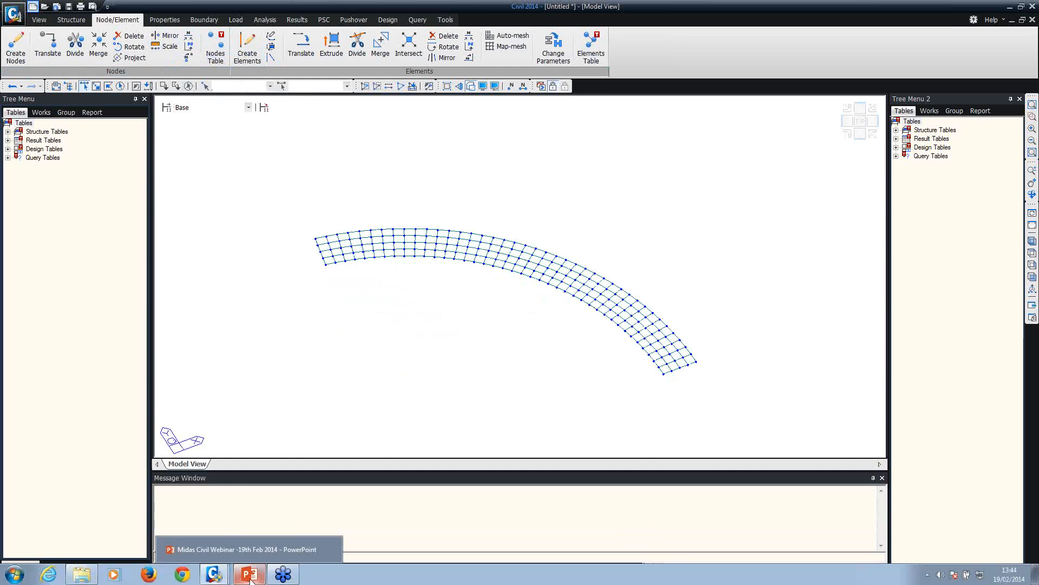
pyautogui.click(215, 575)
pyautogui.click(212, 479)
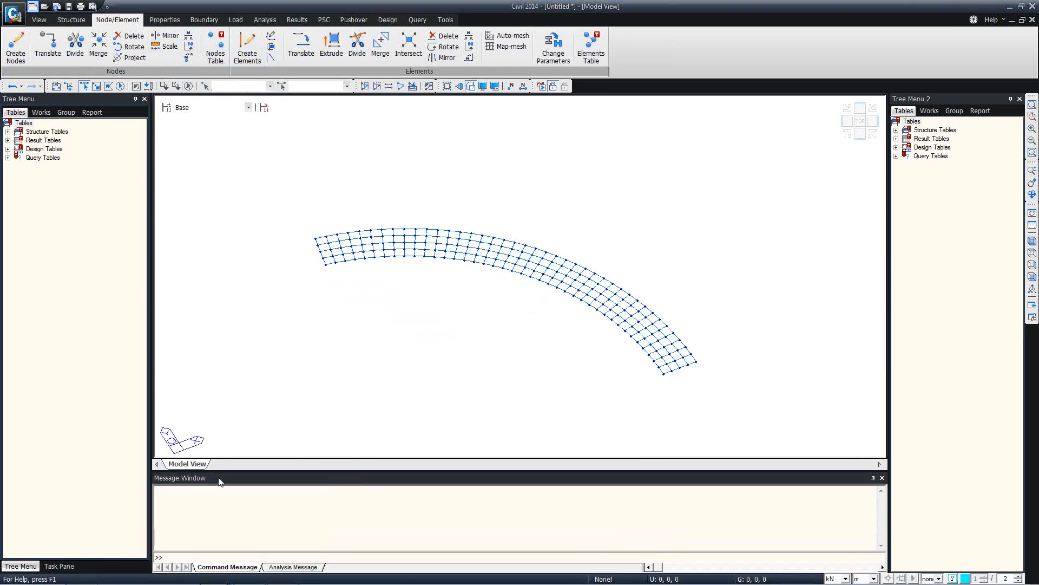
pyautogui.click(215, 575)
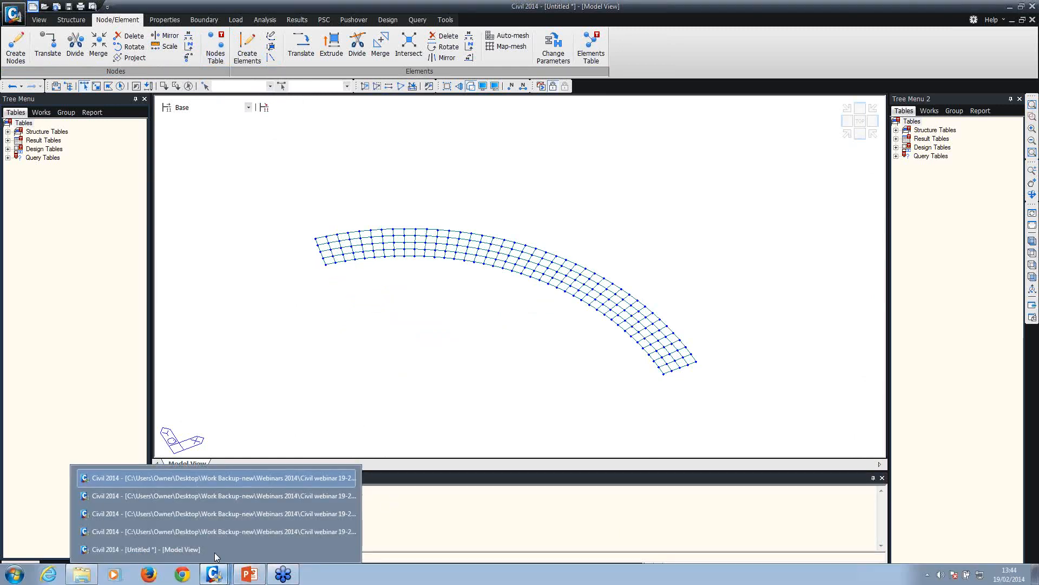
pyautogui.click(230, 513)
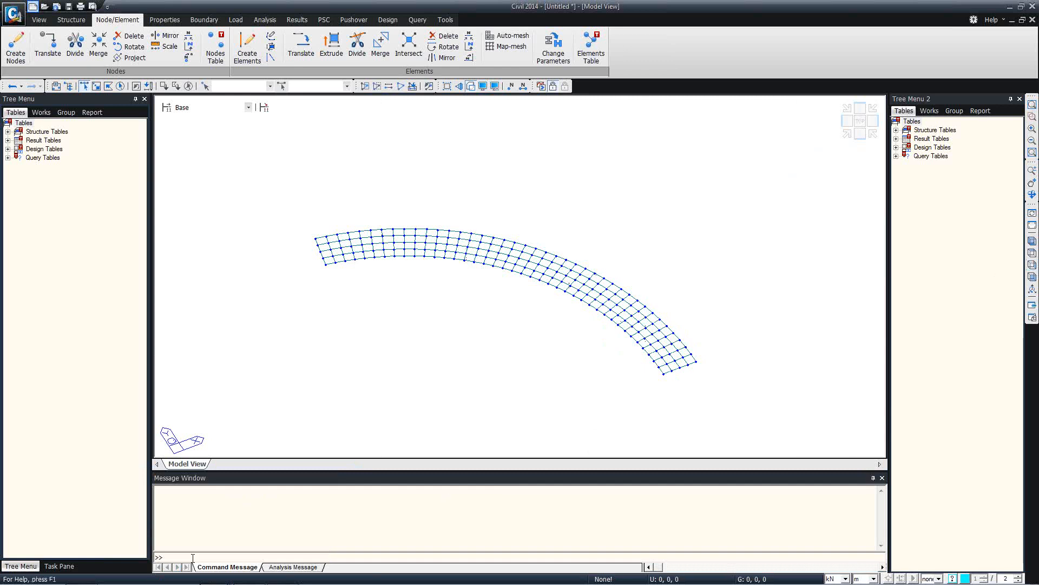
pyautogui.click(215, 575)
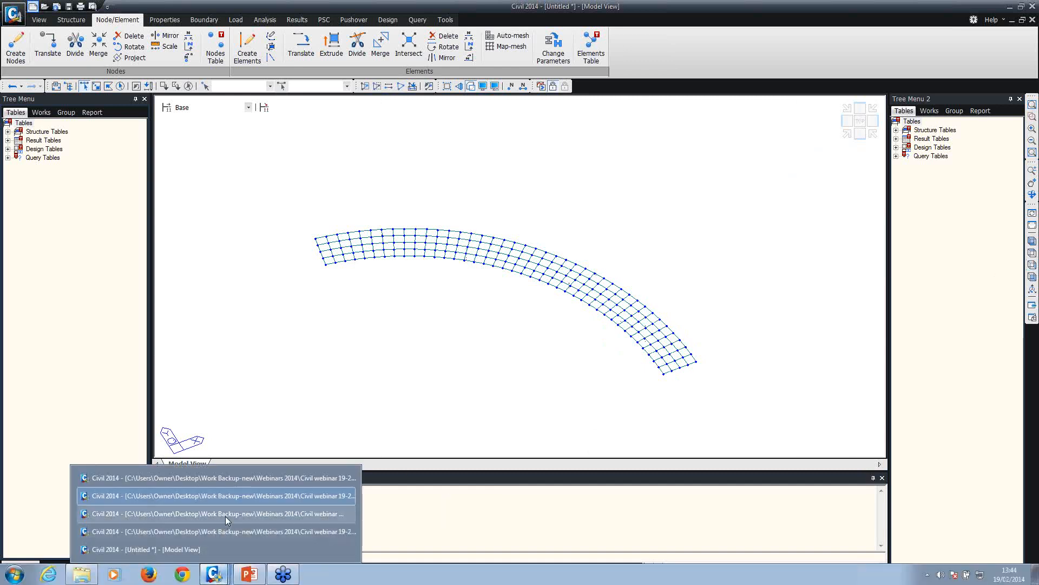
# Switch to the composite steel bridge model and set its construction stage to Base
pyautogui.click(225, 515)
pyautogui.click(215, 575)
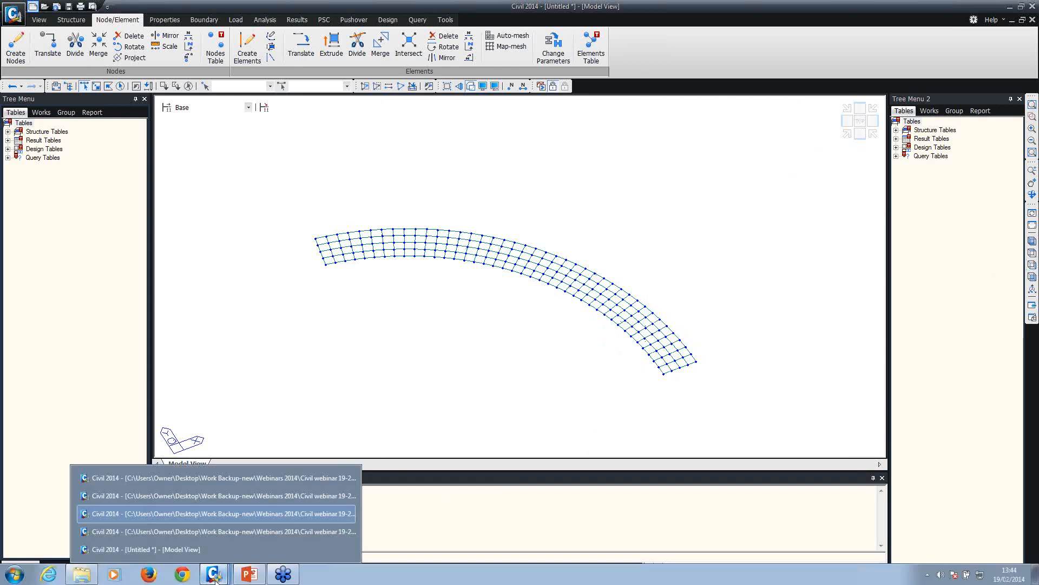
pyautogui.click(222, 532)
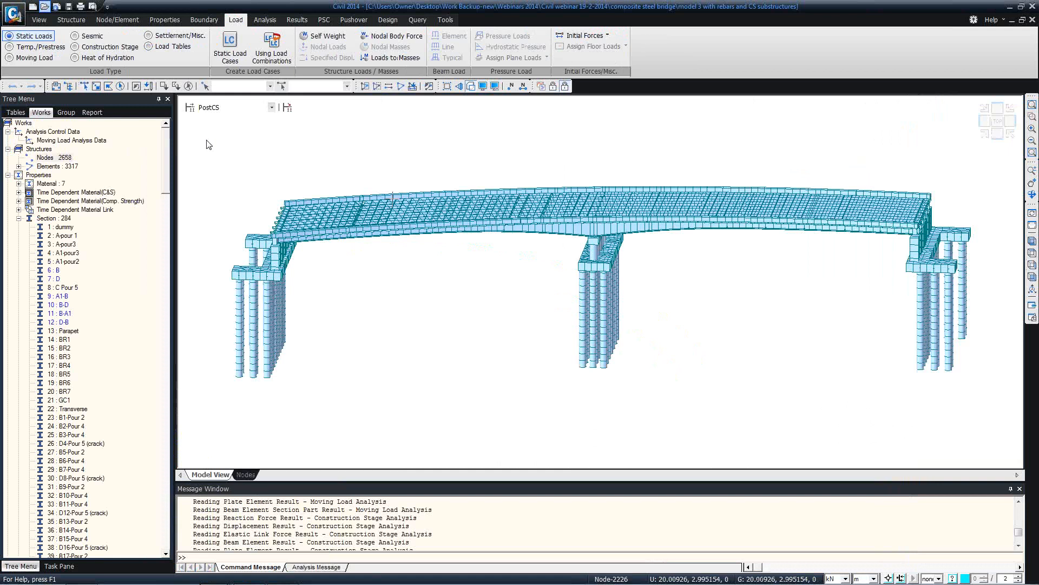
pyautogui.keyDown('ctrl'); pyautogui.moveTo(382, 205); pyautogui.dragTo(288, 150, button='middle'); pyautogui.keyUp('ctrl')
pyautogui.click(256, 109)
pyautogui.click(256, 109)
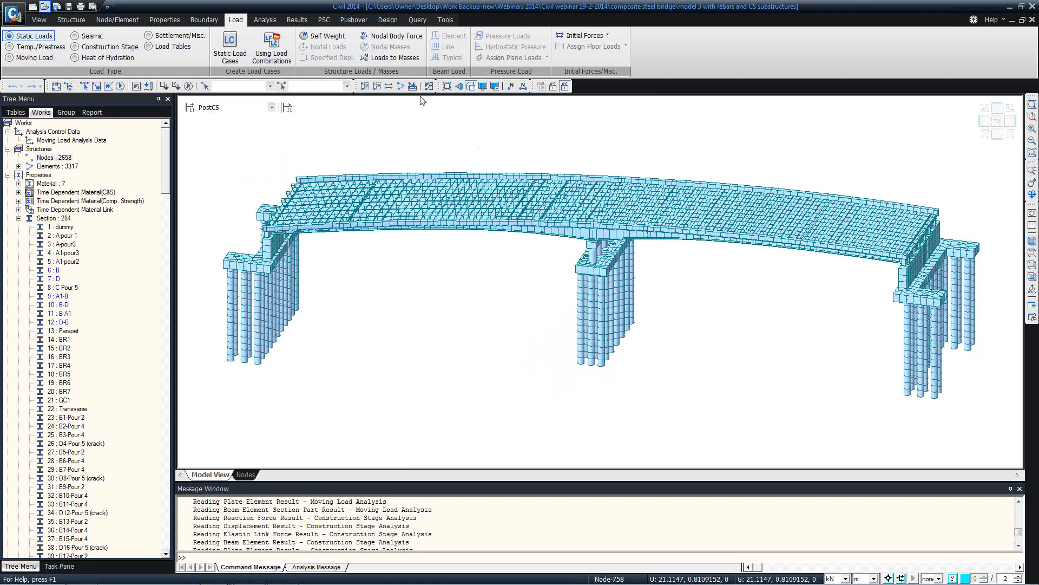
pyautogui.click(555, 87)
pyautogui.click(271, 105)
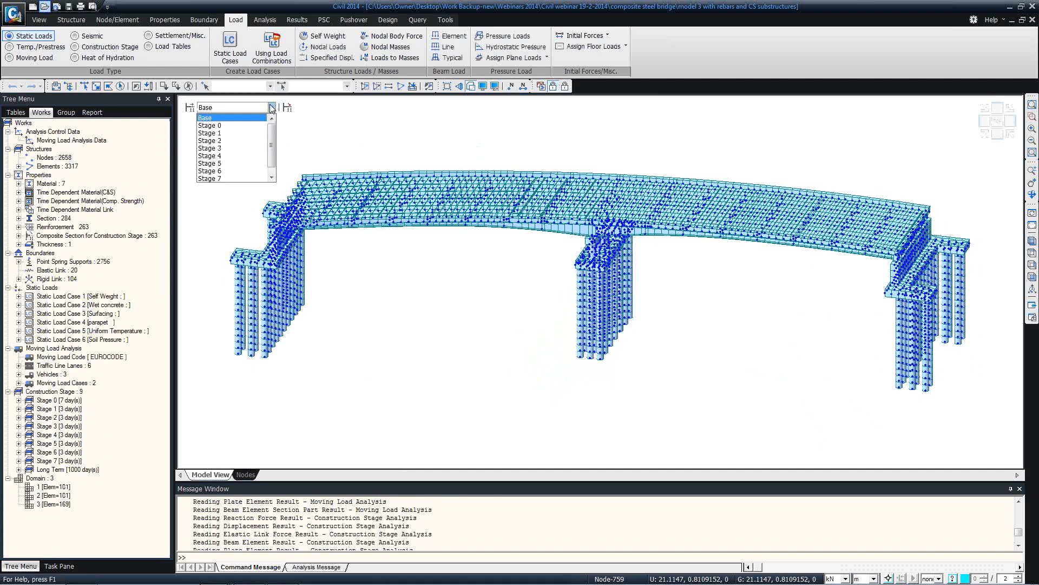
pyautogui.click(488, 84)
# Hide the node markers in the Display settings
pyautogui.click(491, 87)
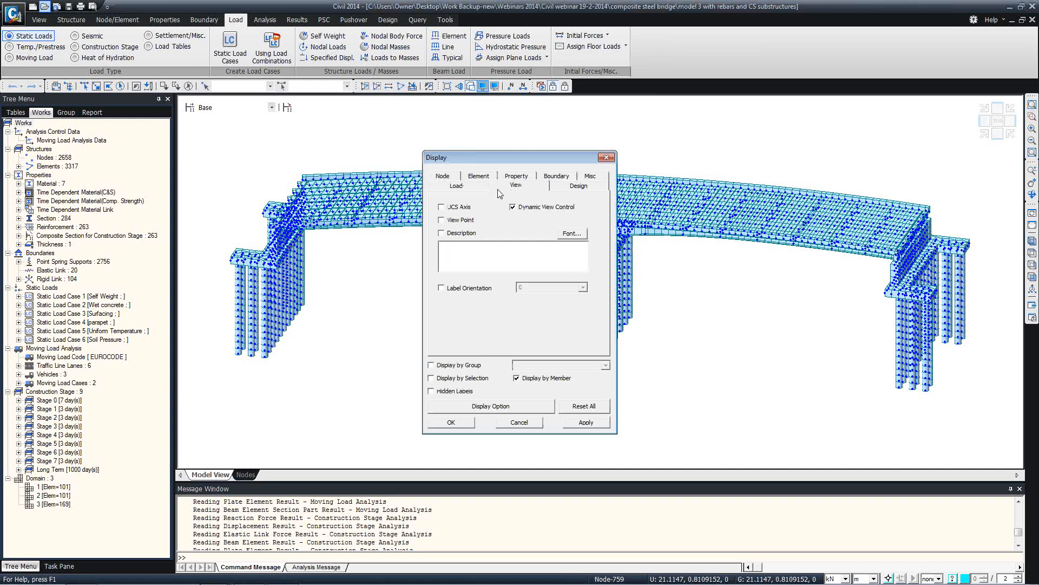
pyautogui.click(443, 176)
pyautogui.click(442, 232)
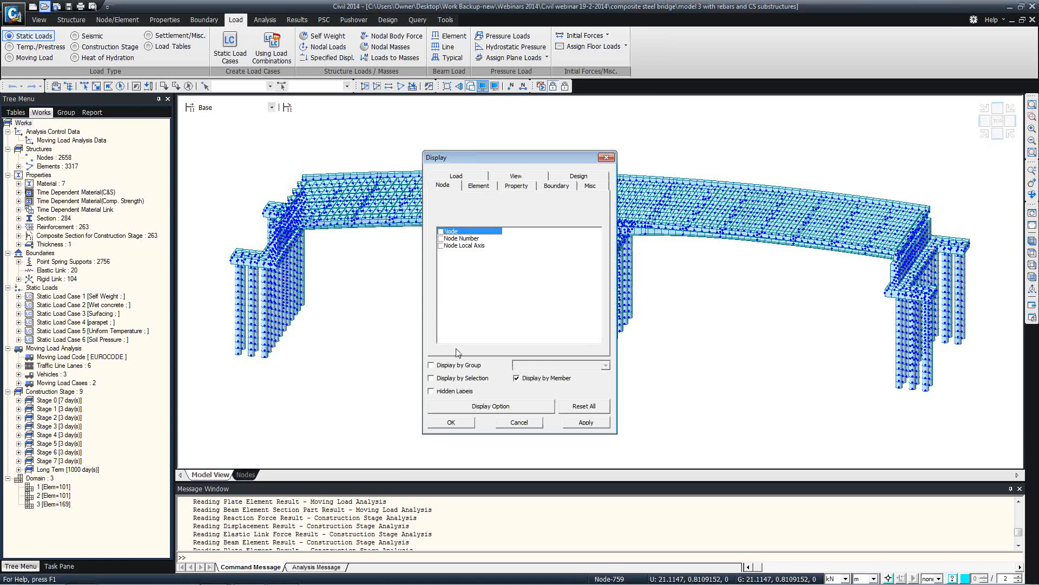
pyautogui.click(451, 423)
pyautogui.click(217, 108)
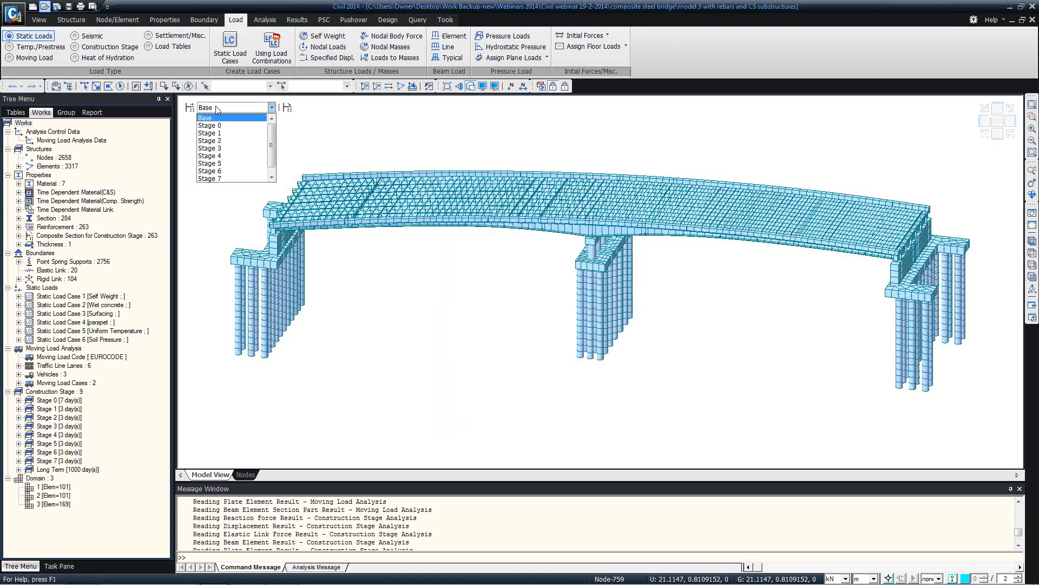
# View the bridge at Stage 0, then switch the display to Stage 1
pyautogui.press('Down')
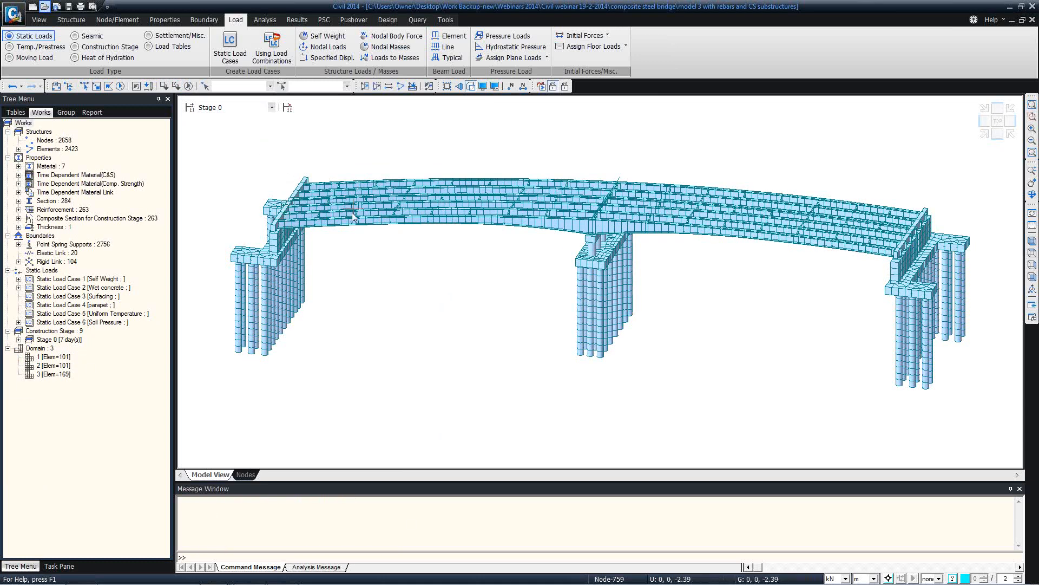
pyautogui.keyDown('ctrl'); pyautogui.moveTo(490, 208); pyautogui.dragTo(448, 223, button='middle'); pyautogui.keyUp('ctrl')
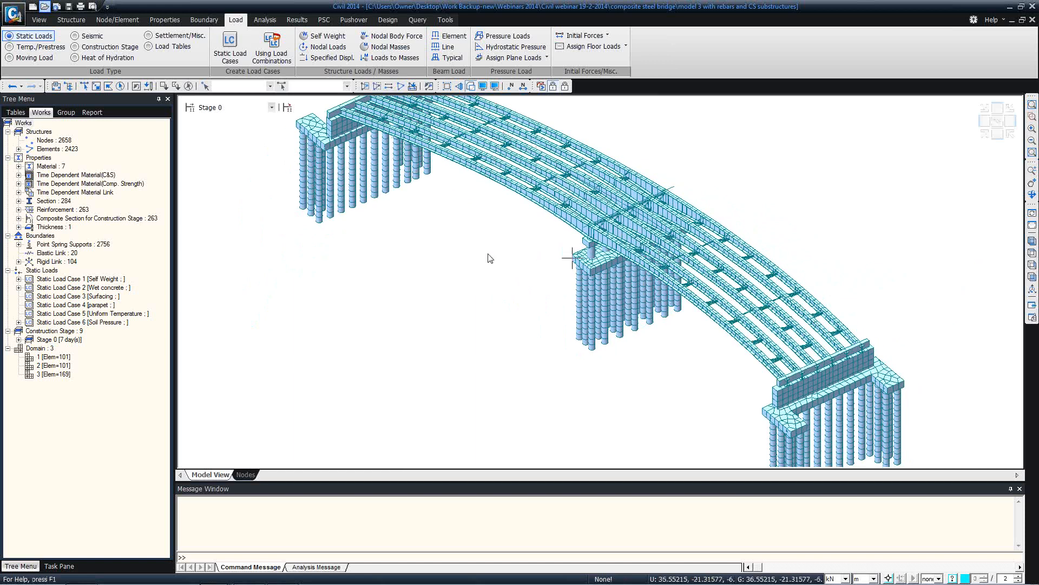
pyautogui.keyDown('ctrl'); pyautogui.moveTo(443, 239); pyautogui.dragTo(471, 233, button='middle'); pyautogui.keyUp('ctrl')
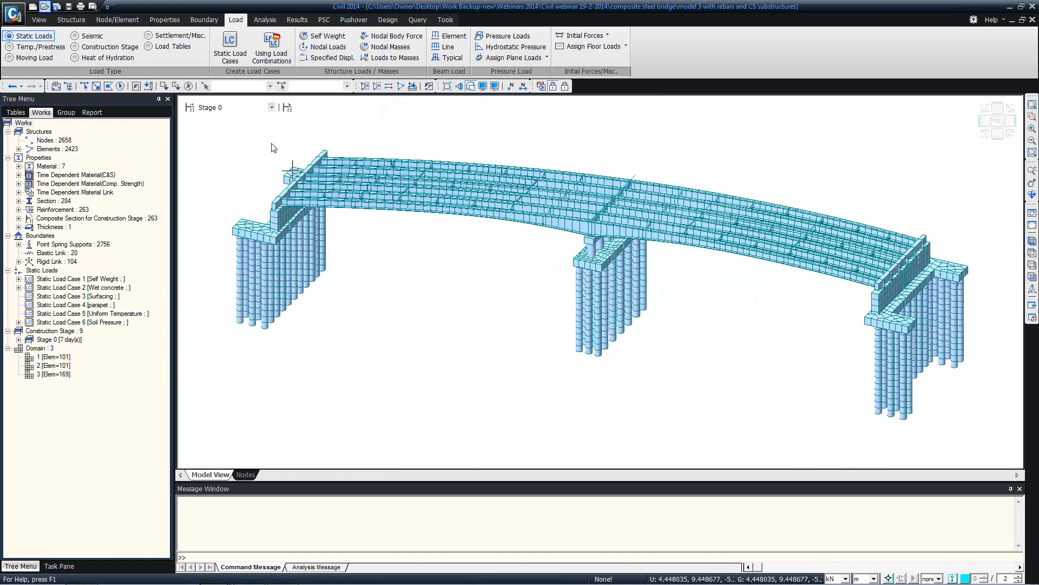
pyautogui.click(223, 106)
pyautogui.click(222, 125)
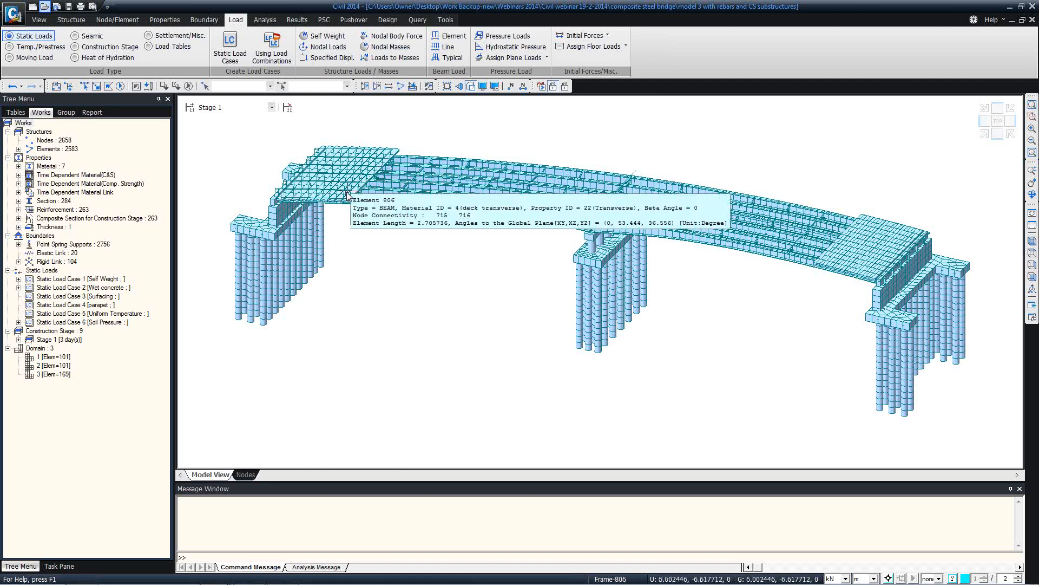
pyautogui.click(18, 202)
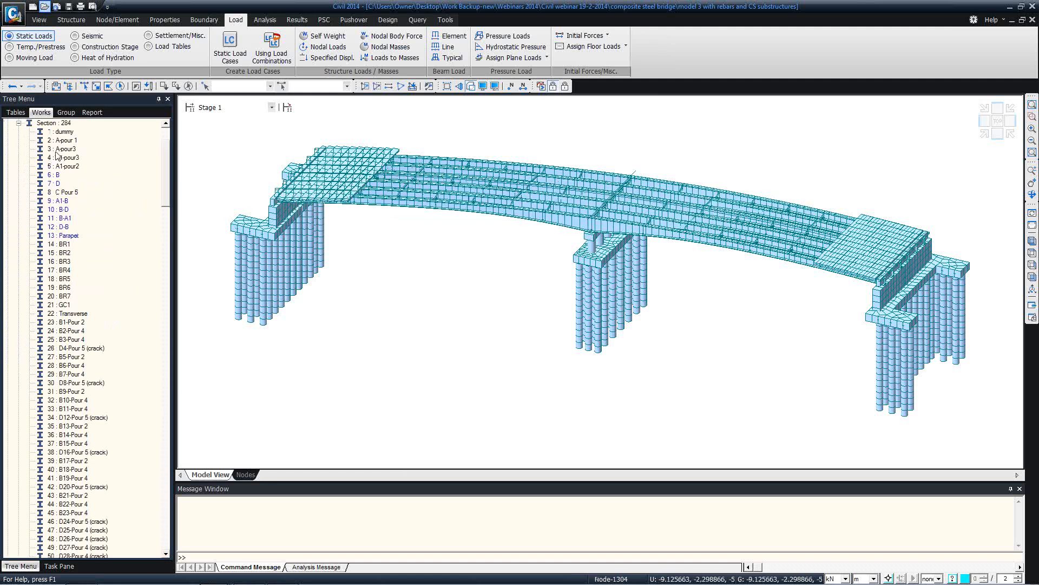
pyautogui.click(63, 324)
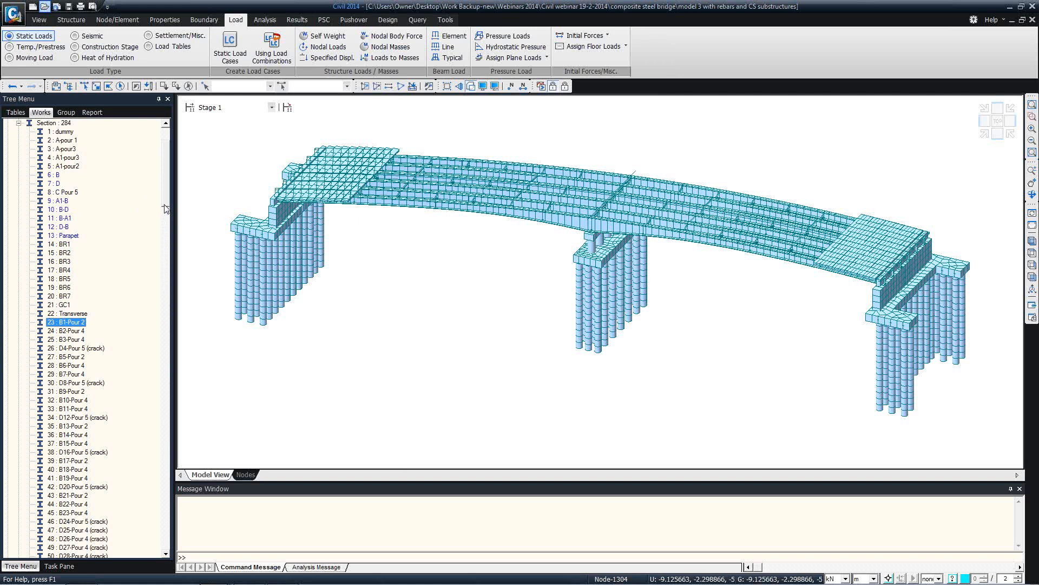
pyautogui.scroll(-2, 163, 213)
pyautogui.scroll(2, 162, 213)
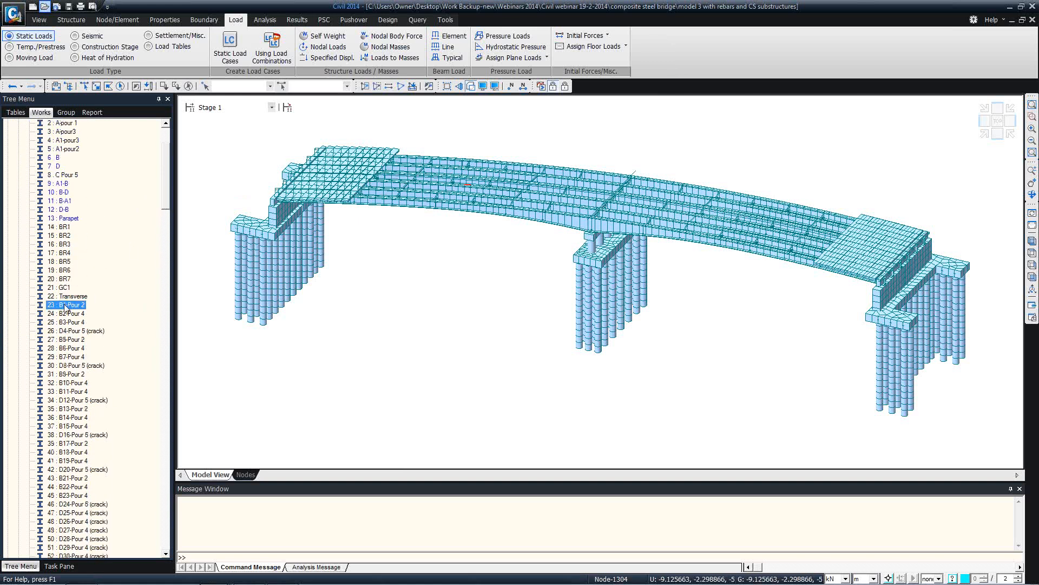
pyautogui.click(65, 323)
pyautogui.click(64, 330)
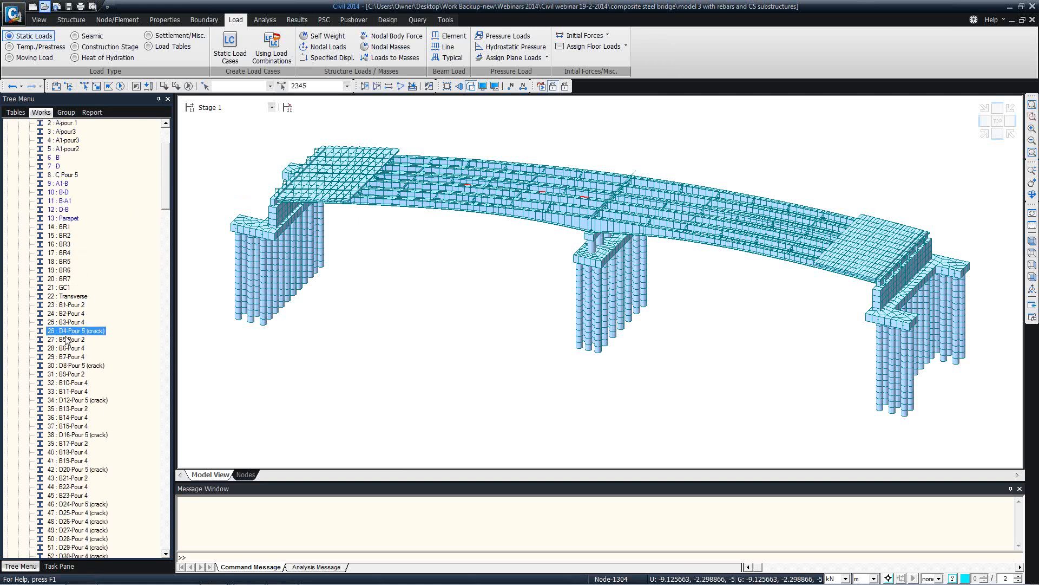
pyautogui.click(66, 339)
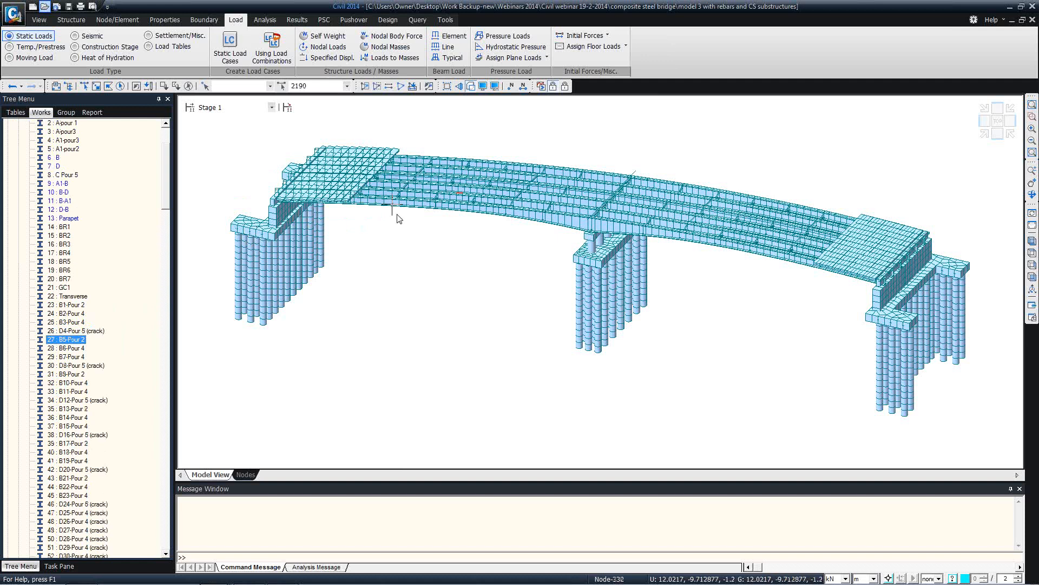
pyautogui.moveTo(399, 219)
pyautogui.click(60, 314)
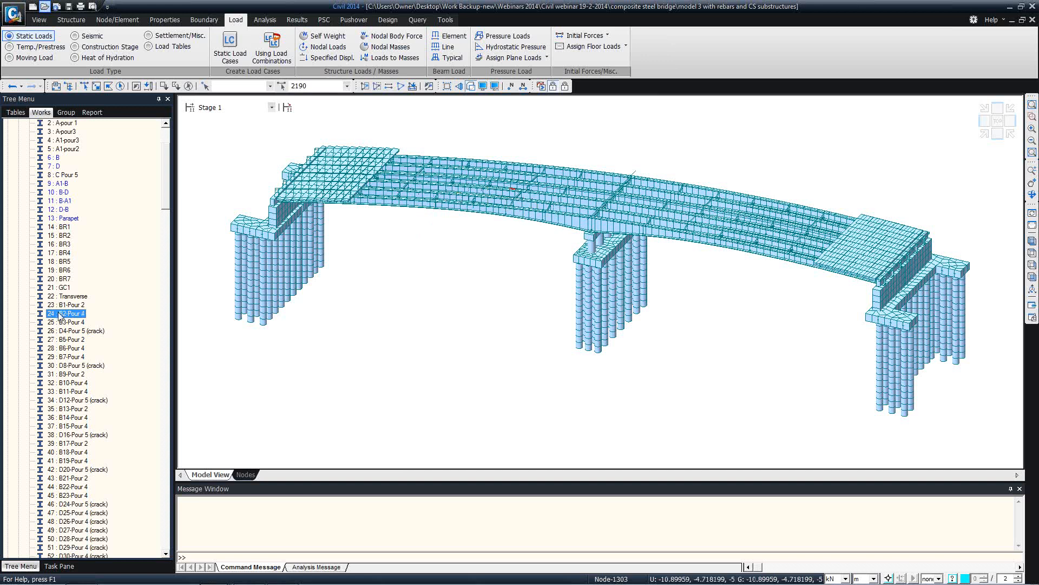
pyautogui.click(63, 322)
pyautogui.click(64, 331)
pyautogui.click(63, 305)
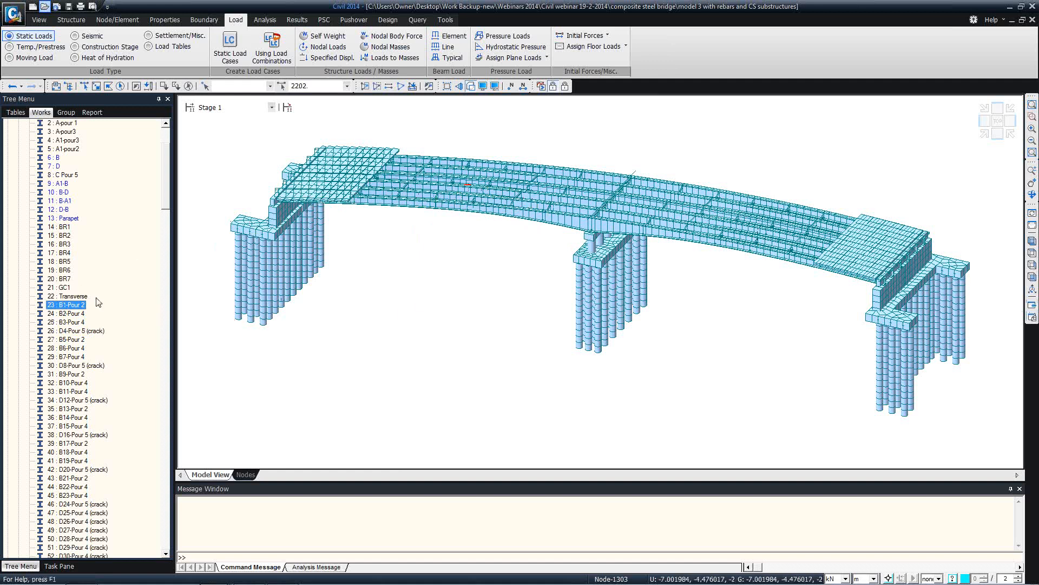
pyautogui.click(69, 321)
pyautogui.click(68, 358)
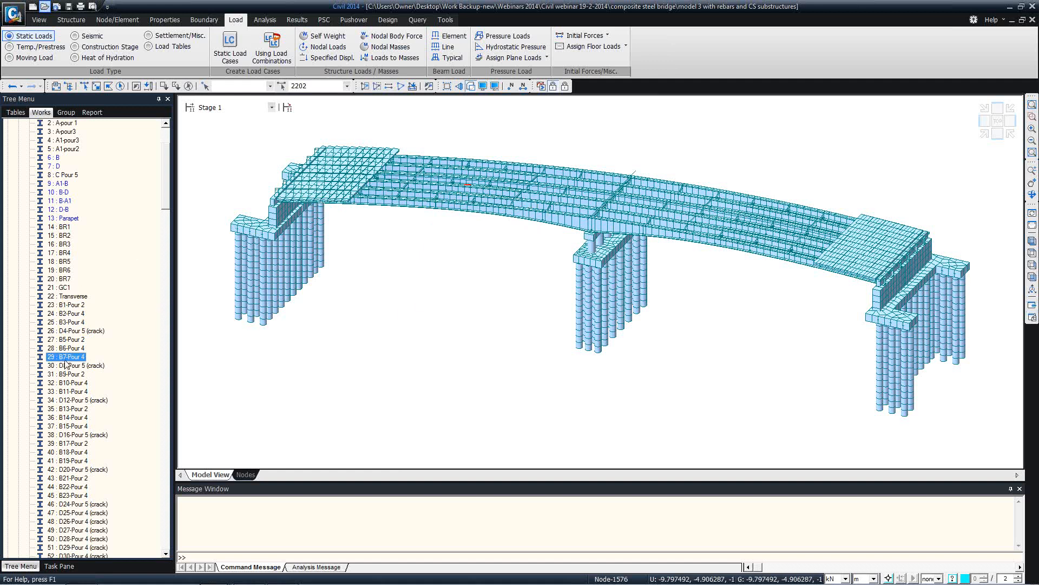
pyautogui.click(66, 349)
pyautogui.click(65, 340)
pyautogui.click(66, 348)
pyautogui.click(67, 357)
pyautogui.click(64, 348)
pyautogui.rightClick(61, 349)
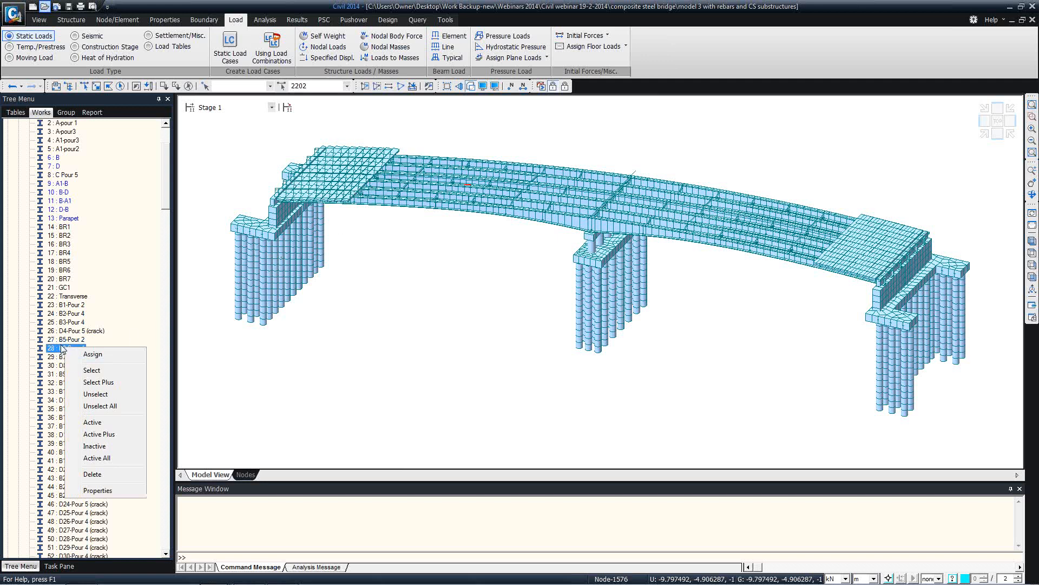
pyautogui.click(97, 490)
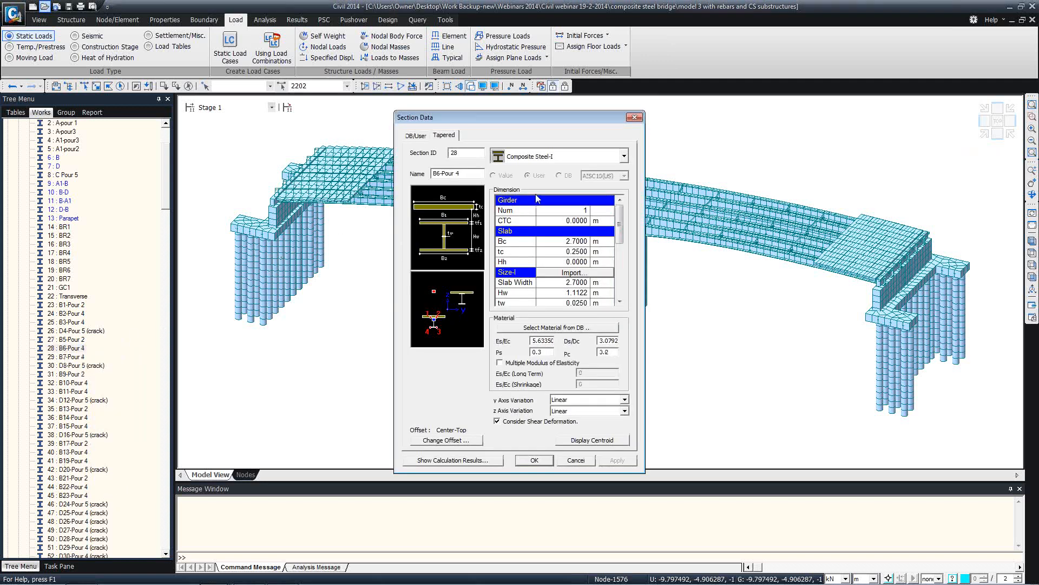
pyautogui.click(576, 460)
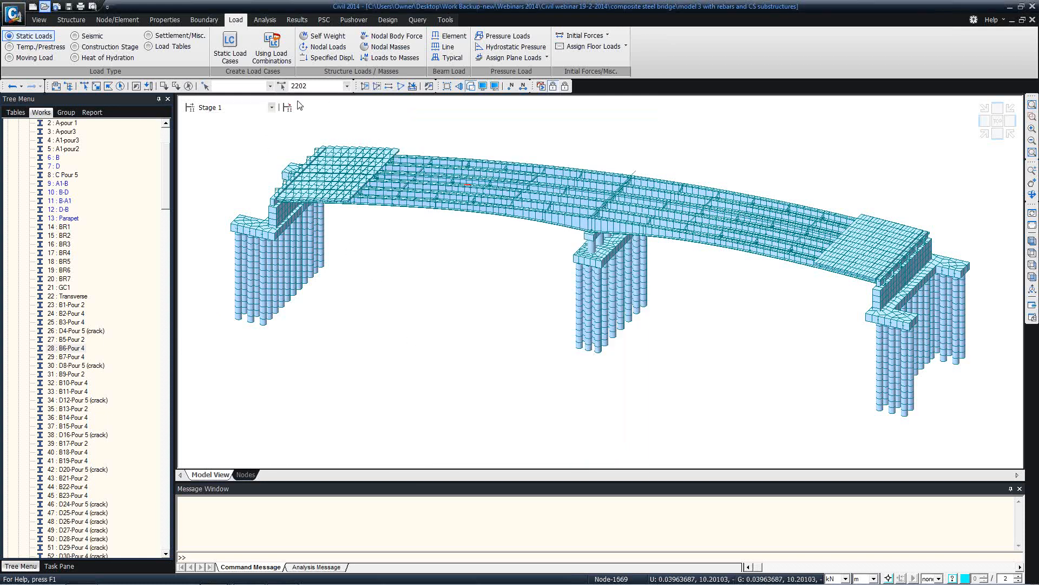
# Return the model display to the Base stage
pyautogui.click(271, 106)
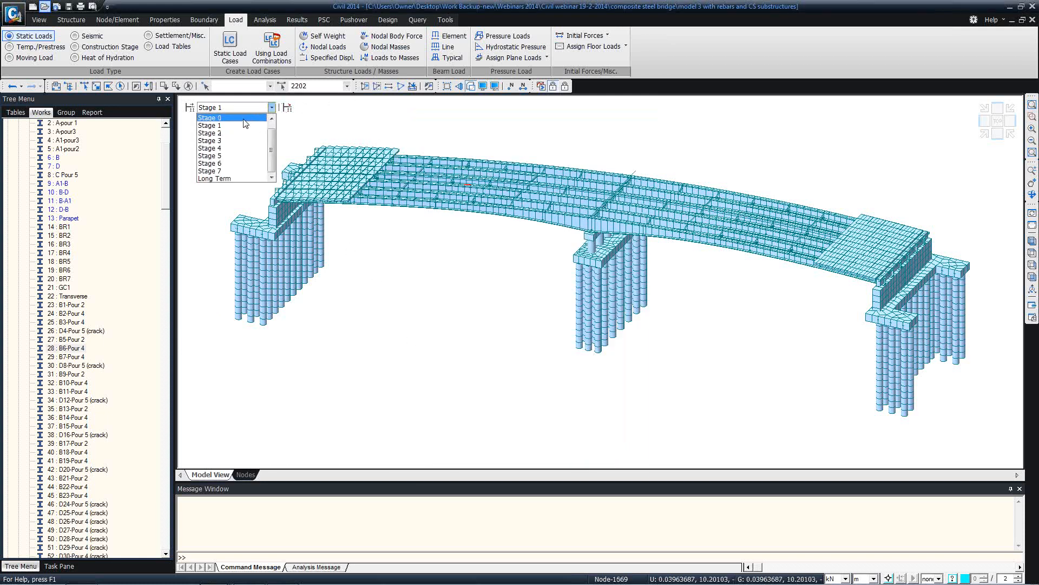
pyautogui.moveTo(273, 132); pyautogui.dragTo(273, 122)
pyautogui.click(227, 118)
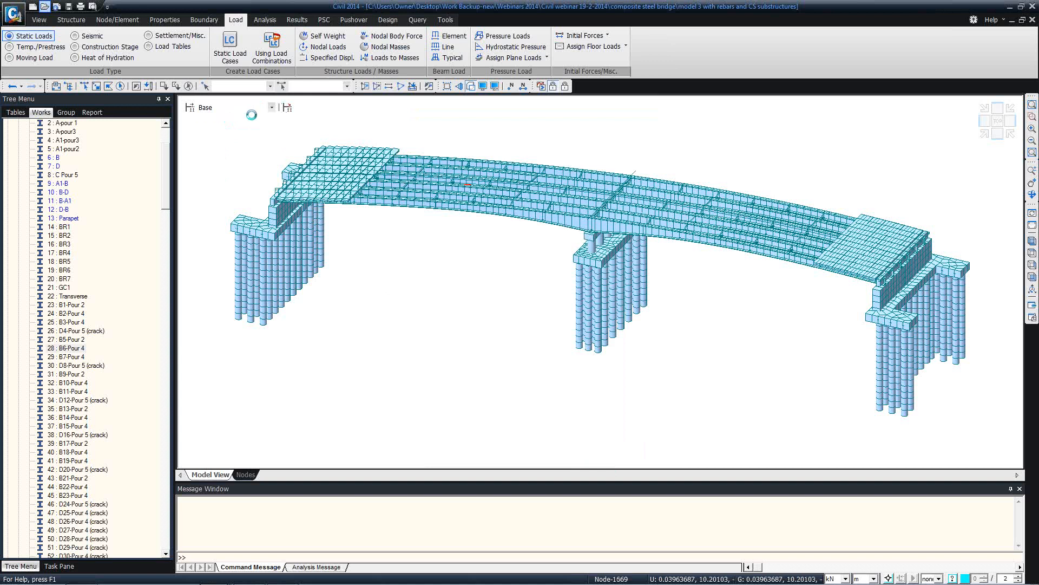
# Inspect the A-pour3 composite section entry, comparing sections C Pour 5 and B37-Pour 4
pyautogui.click(291, 108)
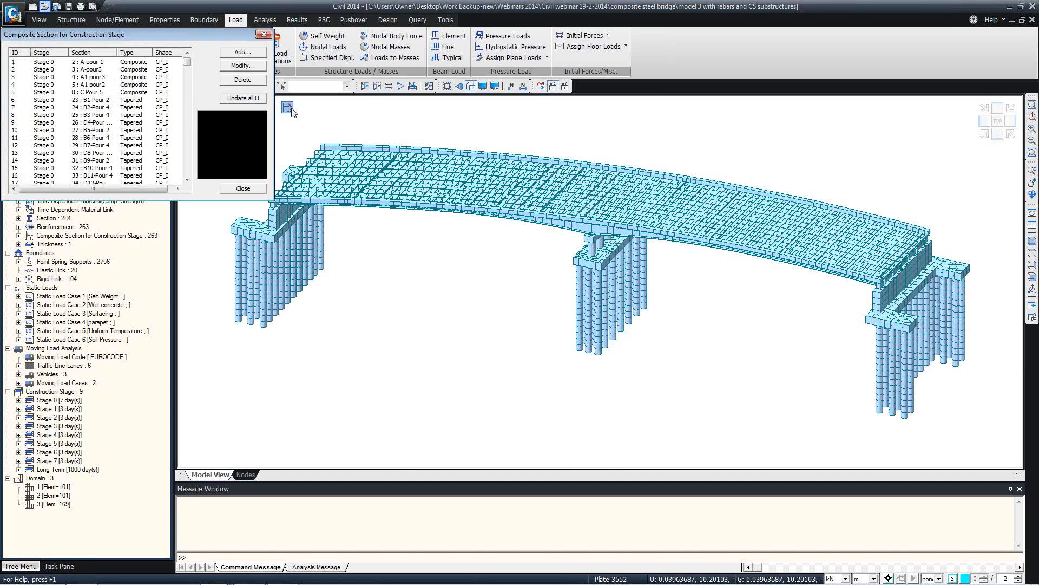
pyautogui.click(95, 70)
pyautogui.click(243, 65)
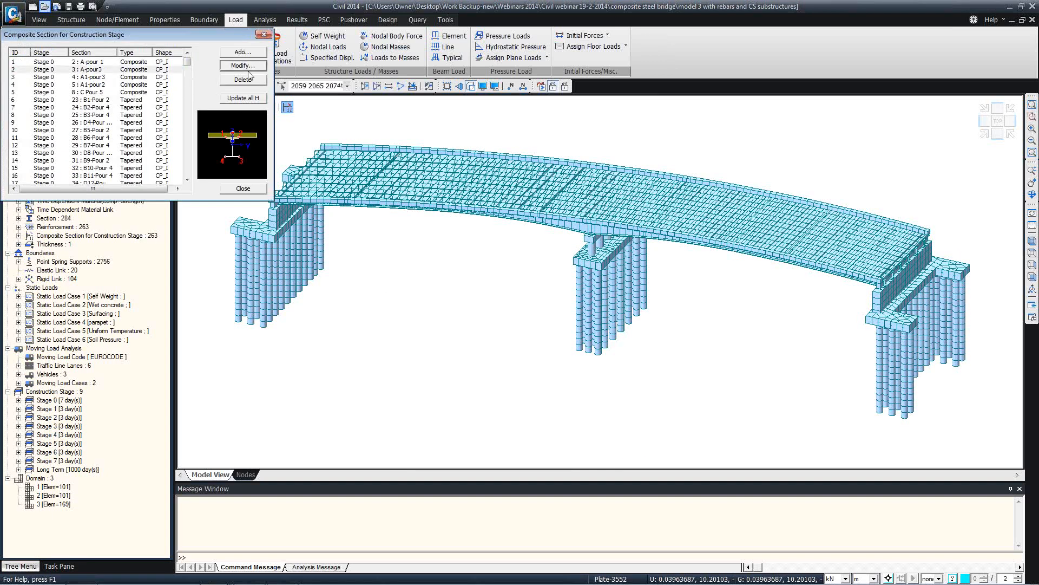
pyautogui.moveTo(189, 208); pyautogui.dragTo(470, 95)
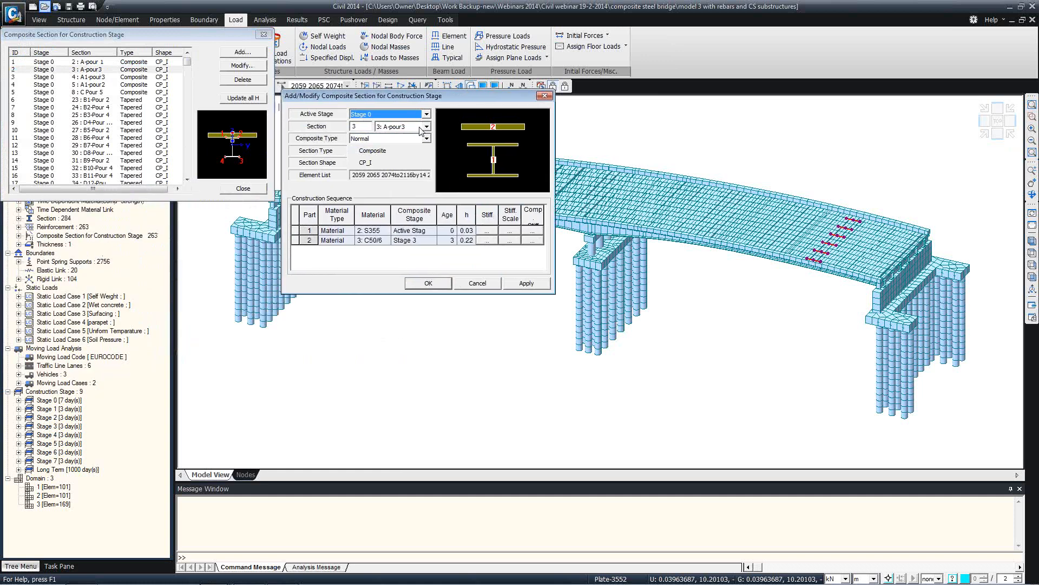
pyautogui.click(423, 128)
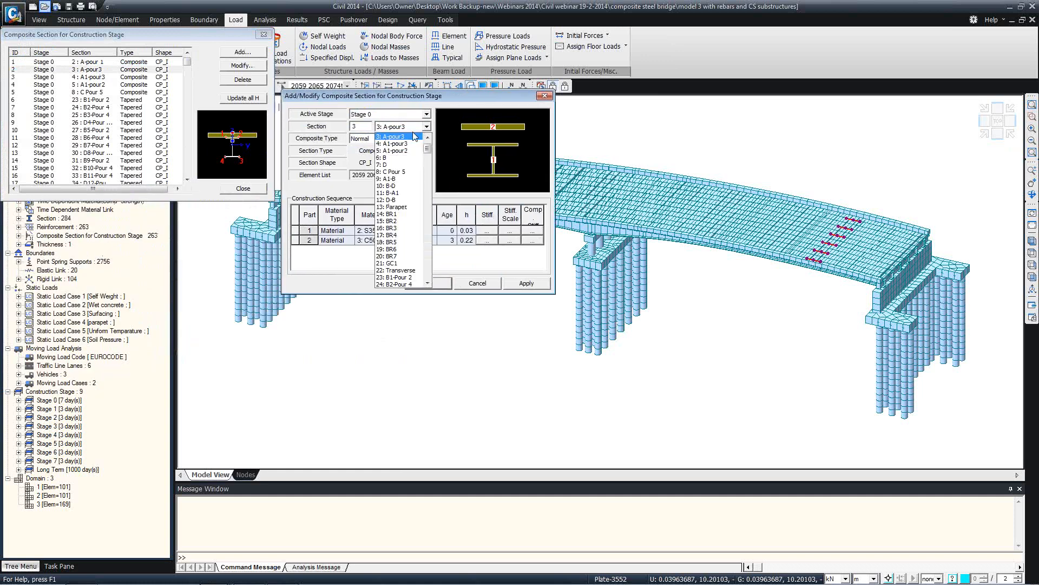
pyautogui.click(416, 136)
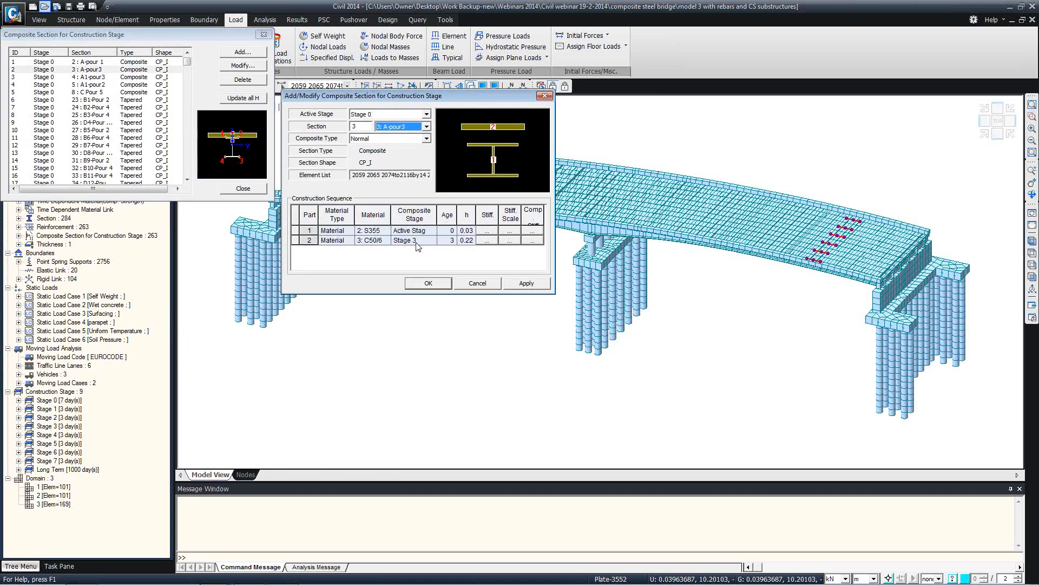
pyautogui.click(426, 126)
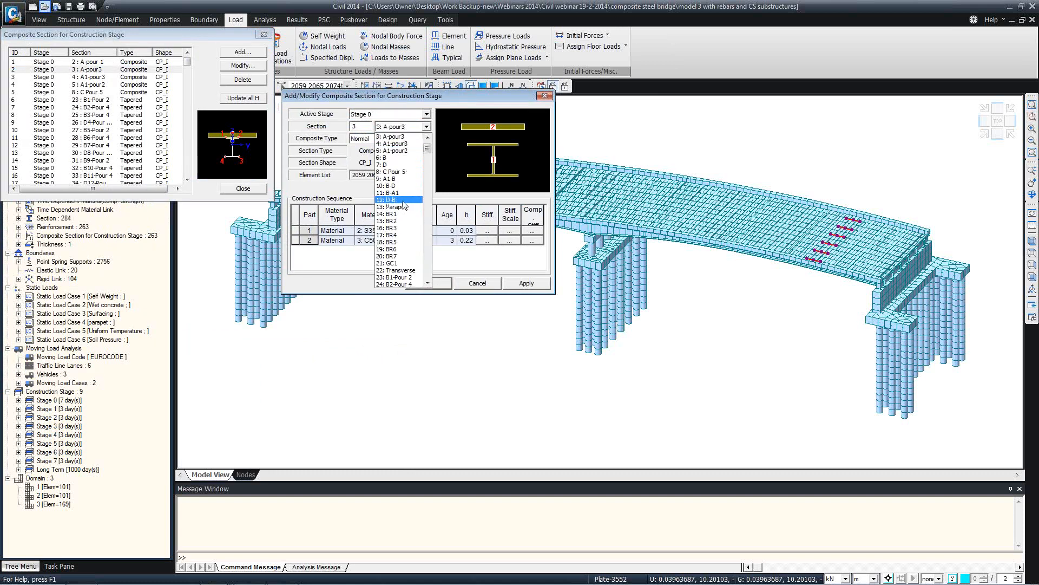
pyautogui.click(393, 172)
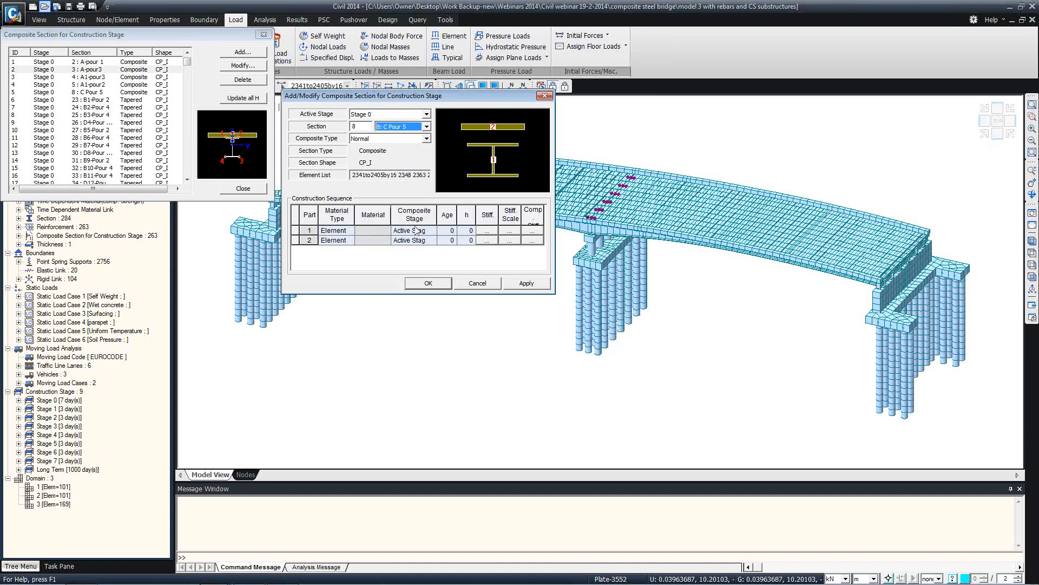
pyautogui.click(427, 126)
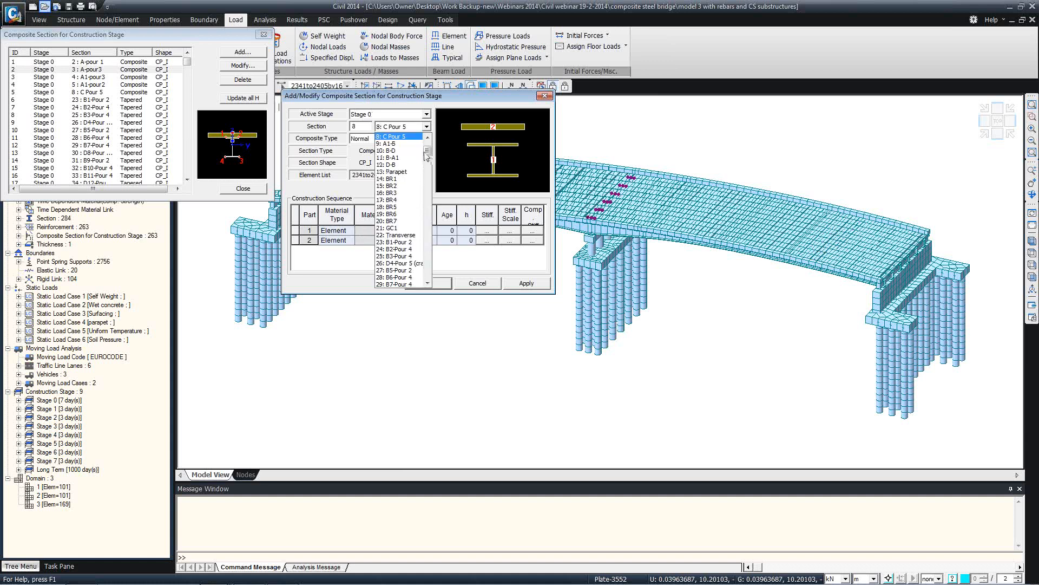
pyautogui.moveTo(427, 155); pyautogui.dragTo(427, 179)
pyautogui.click(402, 172)
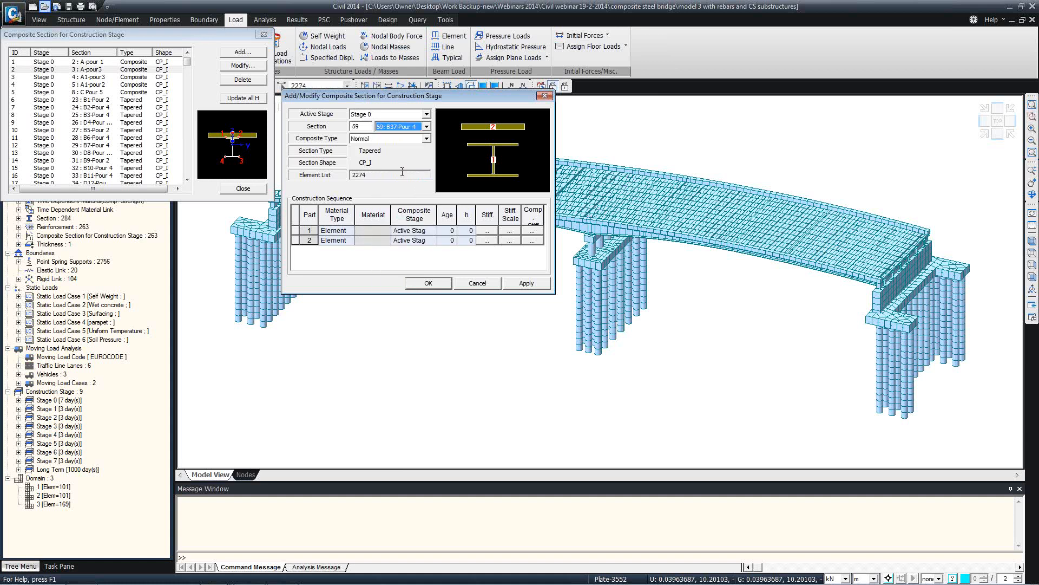
pyautogui.click(477, 283)
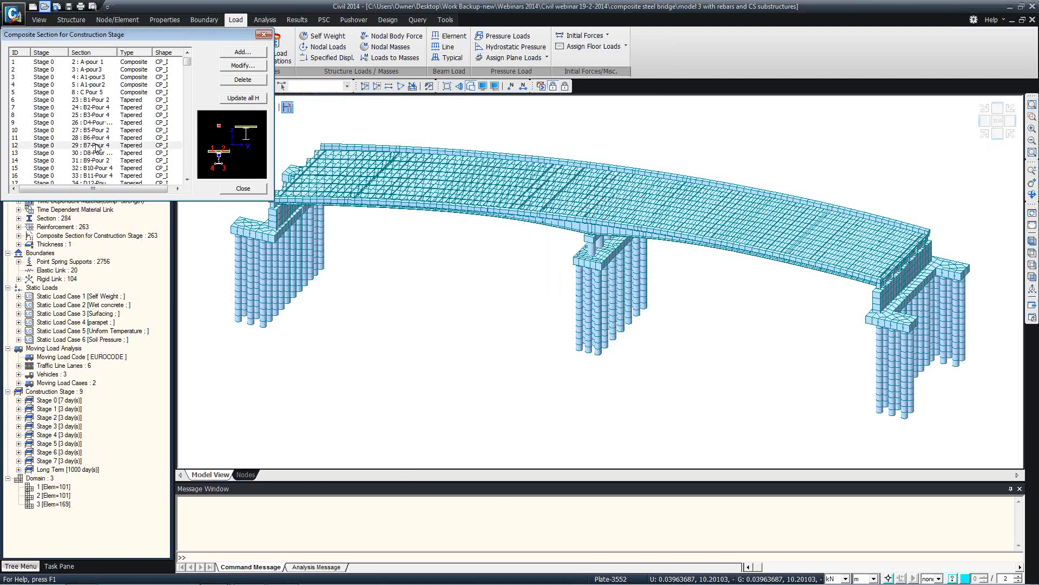
# Check the B7-Pour 4 entry without saving, close the definitions, and view the side elevation
pyautogui.click(243, 65)
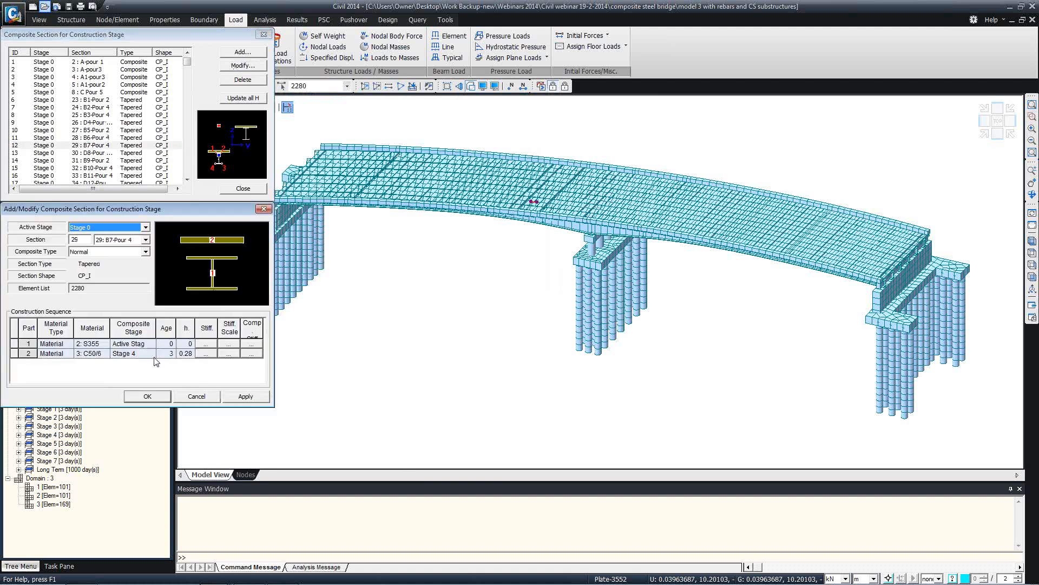
pyautogui.click(263, 209)
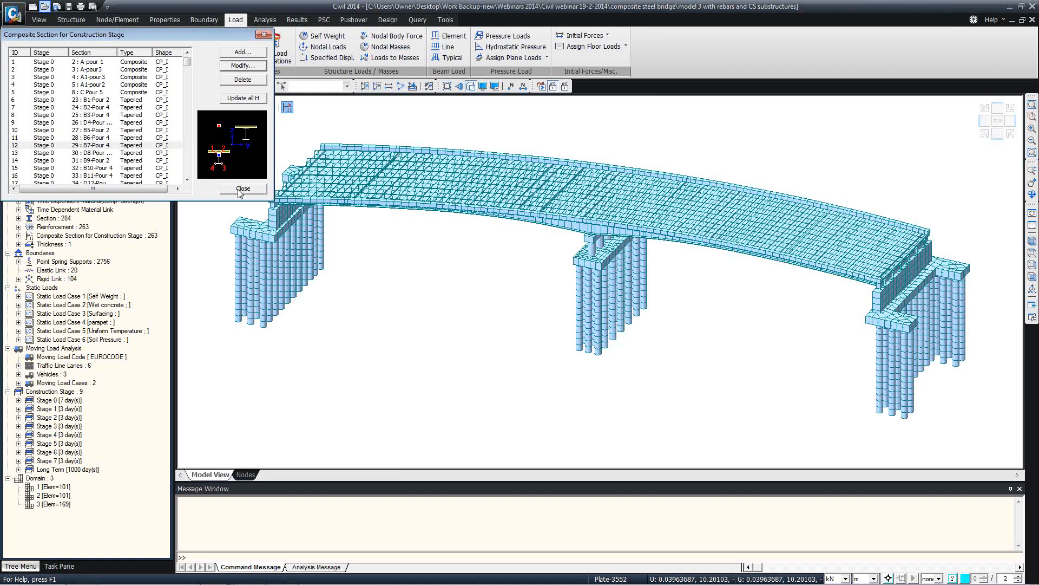
pyautogui.click(242, 189)
pyautogui.keyDown('ctrl'); pyautogui.moveTo(479, 214); pyautogui.dragTo(457, 199, button='middle'); pyautogui.keyUp('ctrl')
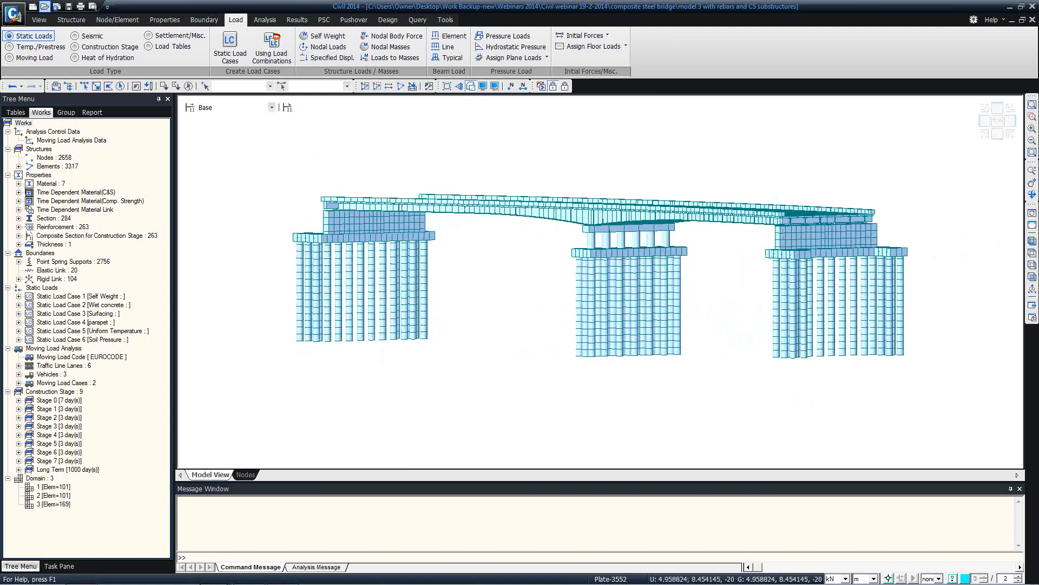
pyautogui.moveTo(228, 581)
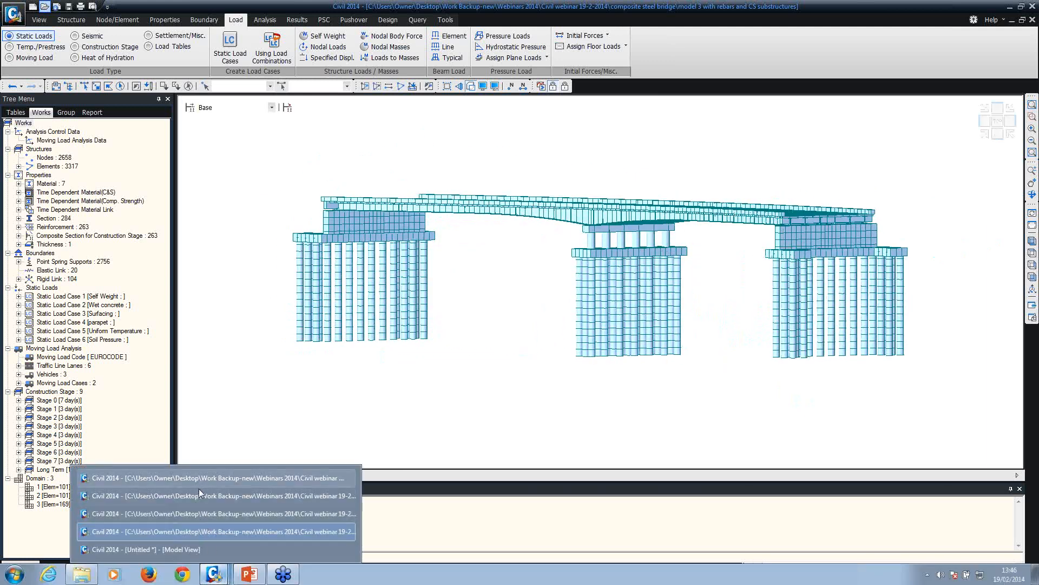
# Switch to the untitled curved-mesh model and show its structure tree
pyautogui.click(193, 549)
pyautogui.keyDown('ctrl'); pyautogui.moveTo(457, 399); pyautogui.dragTo(431, 292, button='middle'); pyautogui.keyUp('ctrl')
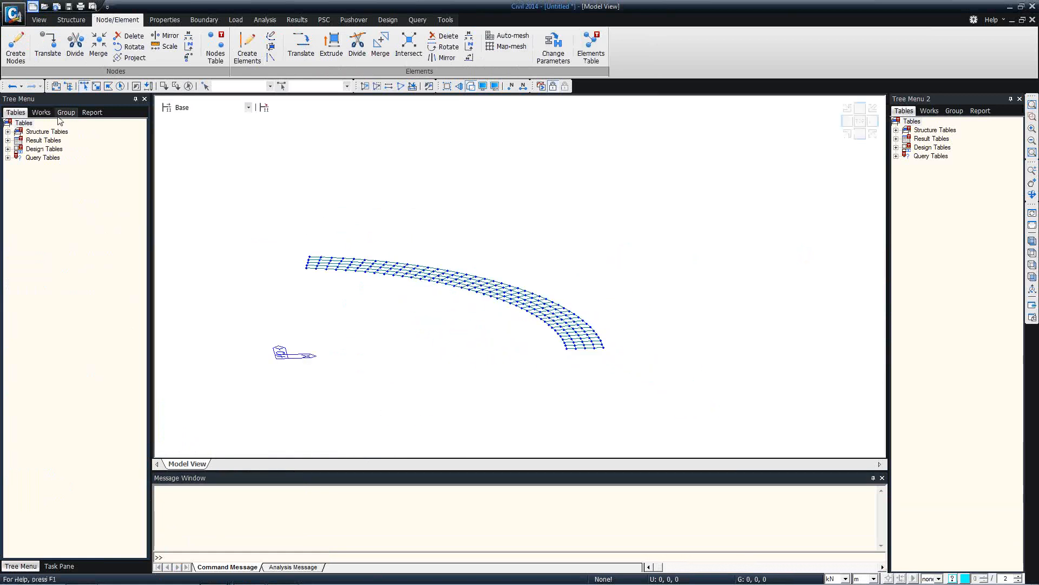
pyautogui.click(41, 113)
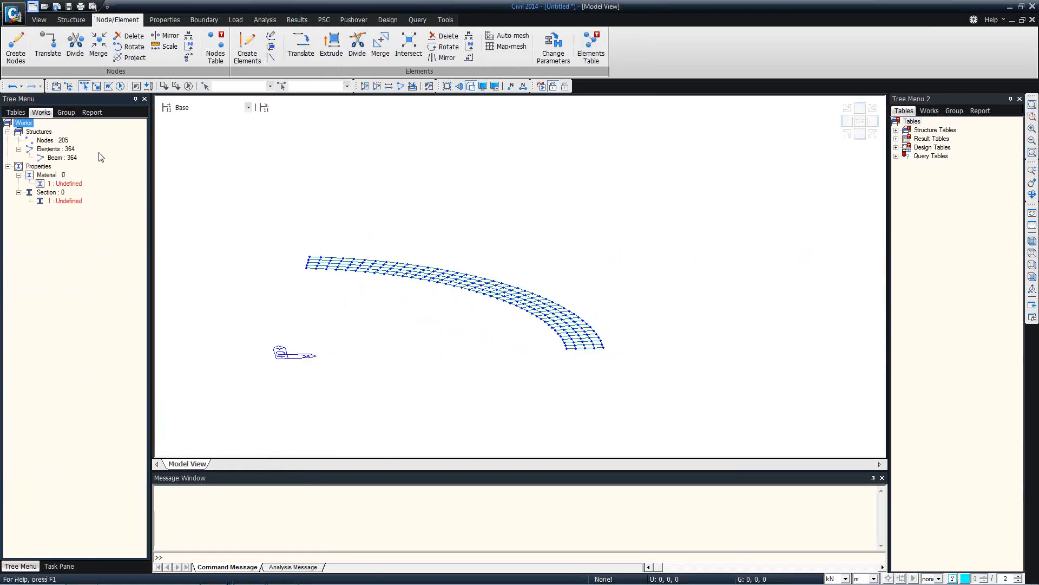
# Open the bridge model from the composite steel bridge folder, discarding the untitled model
pyautogui.click(45, 7)
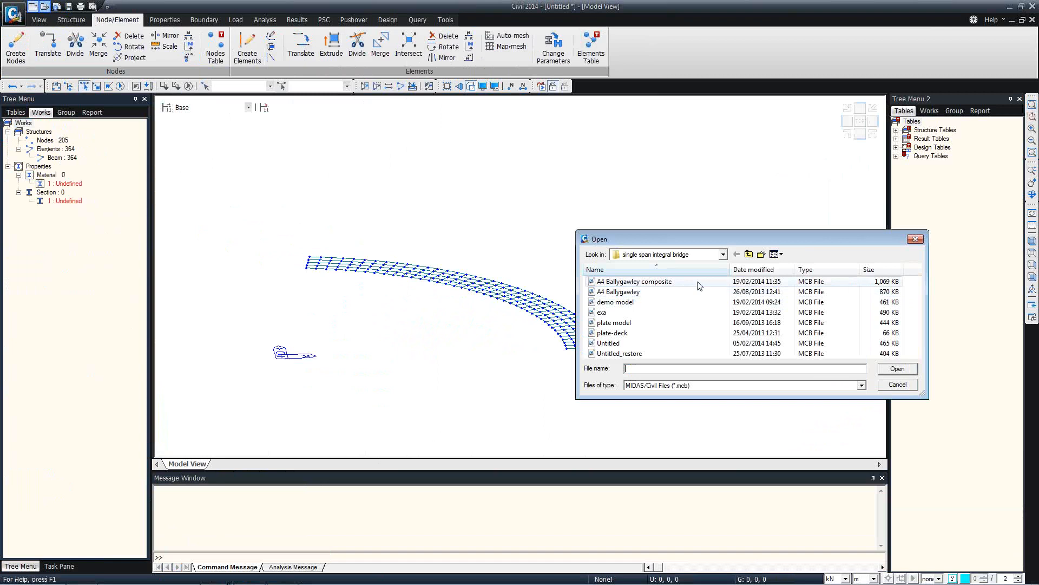
pyautogui.click(748, 255)
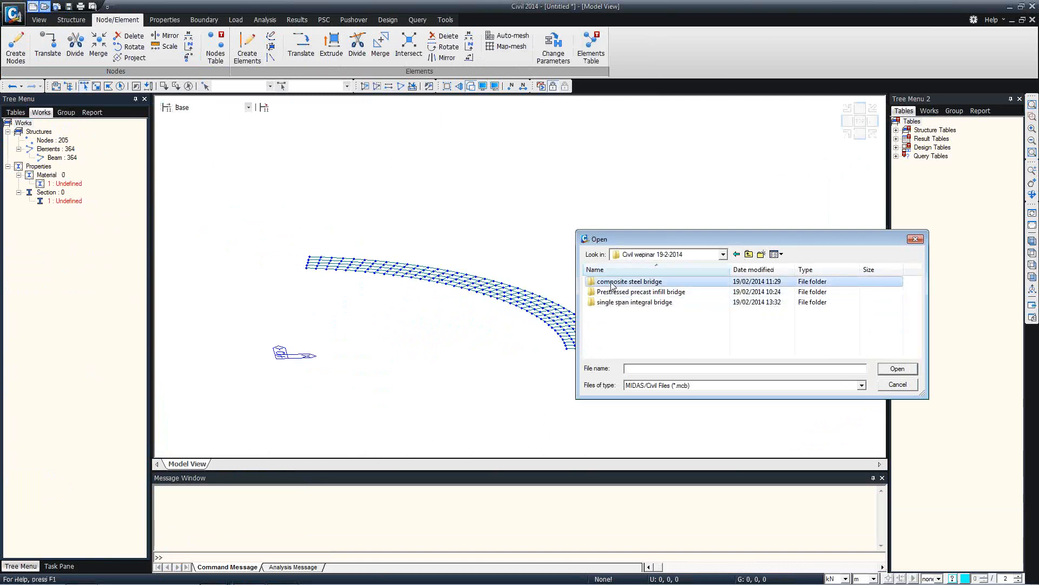
pyautogui.doubleClick(622, 282)
pyautogui.click(628, 322)
pyautogui.scroll(-1, 628, 323)
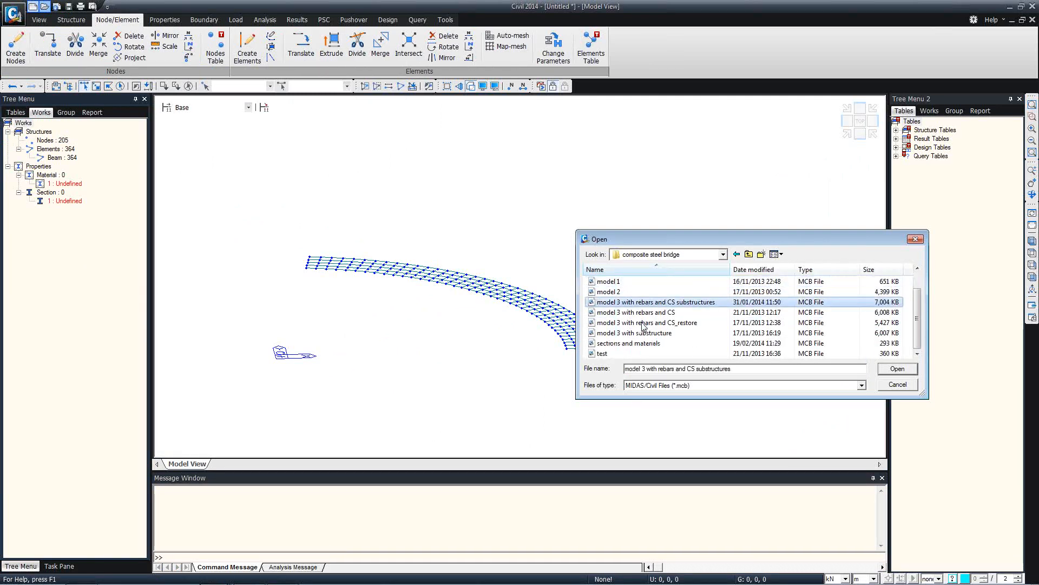
pyautogui.doubleClick(626, 345)
pyautogui.click(541, 325)
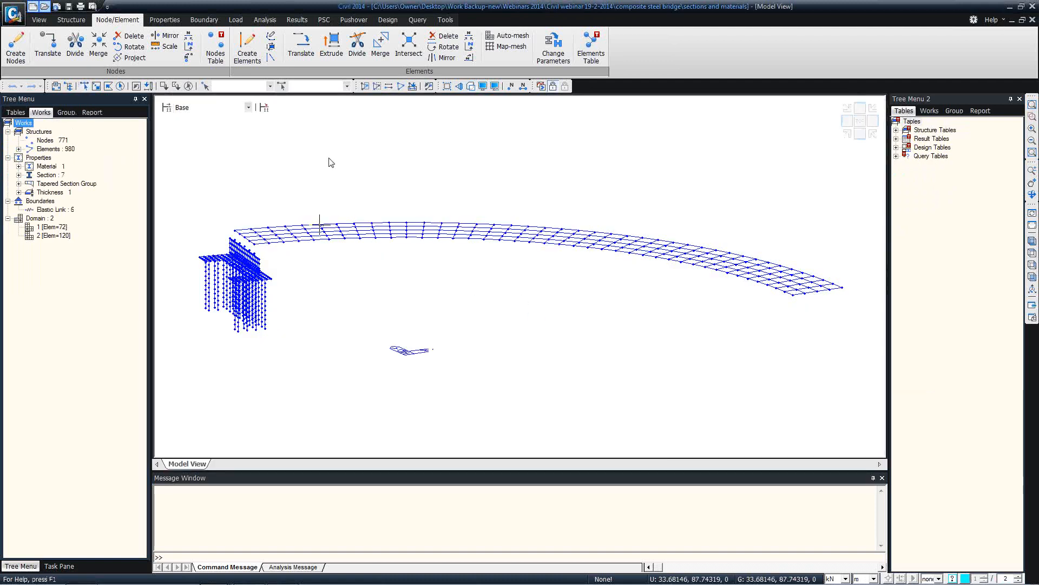
# Zoom into the girders and window-select the nodes at the girder ends
pyautogui.keyDown('ctrl'); pyautogui.moveTo(524, 266); pyautogui.dragTo(434, 225, button='middle'); pyautogui.keyUp('ctrl')
pyautogui.scroll(5, 557, 255)
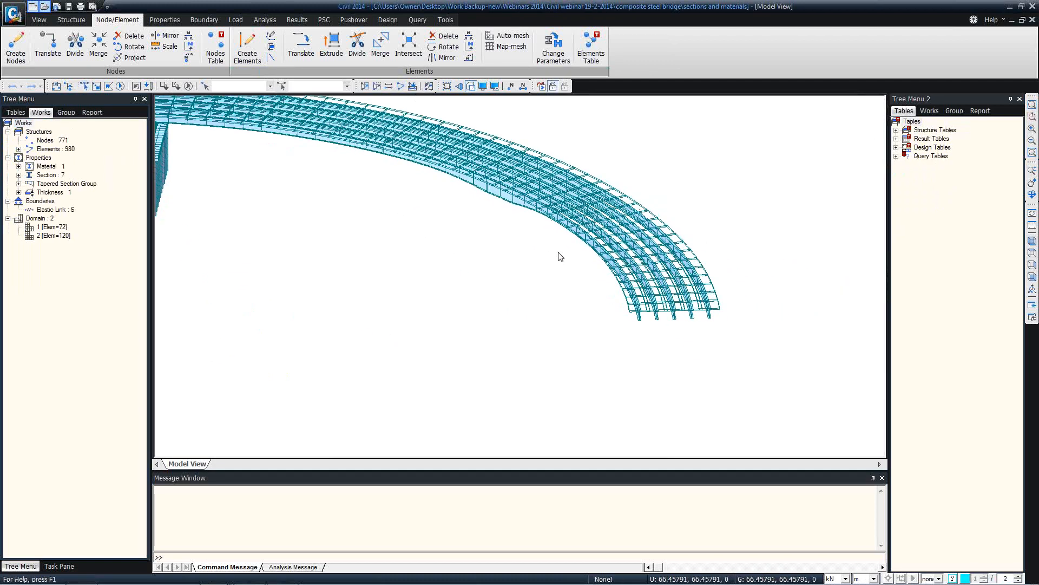
pyautogui.keyDown('ctrl'); pyautogui.moveTo(534, 249); pyautogui.dragTo(541, 241, button='middle'); pyautogui.keyUp('ctrl')
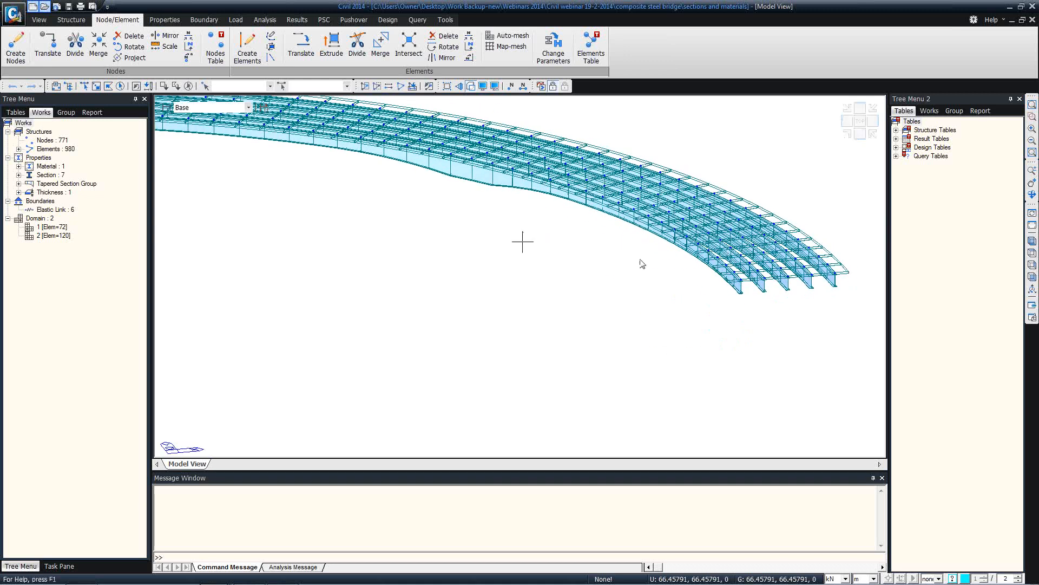
pyautogui.click(84, 87)
pyautogui.moveTo(749, 286); pyautogui.dragTo(842, 278)
# Copy the selected girder-end nodes down along z at unequal spacings of -1, -1 m
pyautogui.rightClick(270, 206)
pyautogui.moveTo(287, 215)
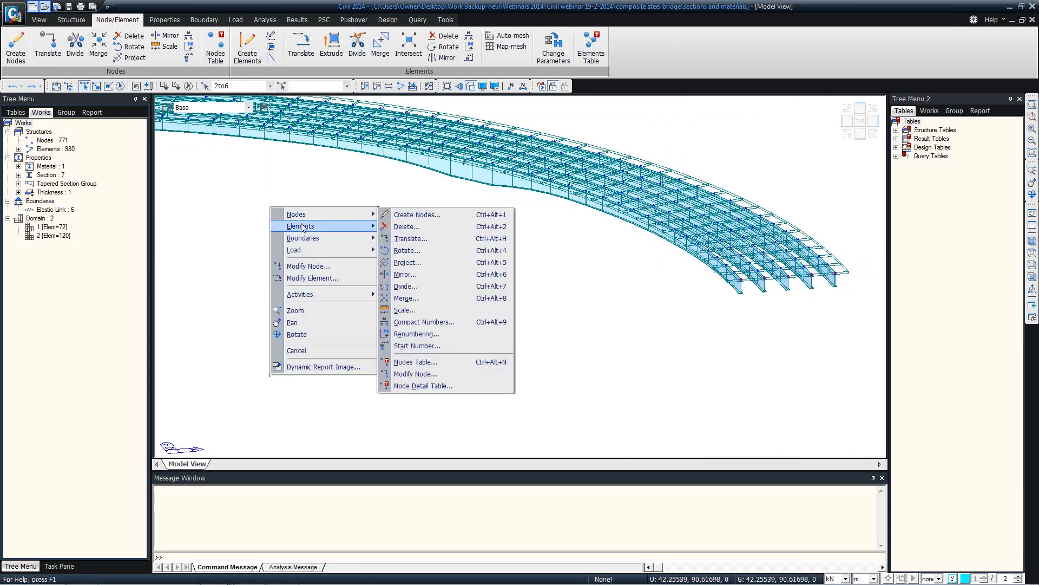
pyautogui.click(402, 241)
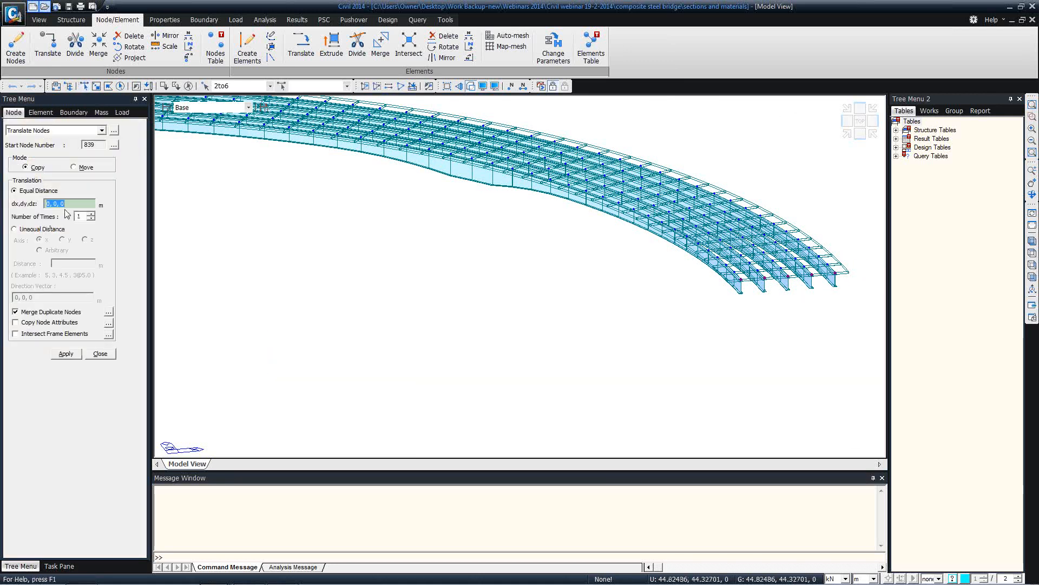
pyautogui.click(42, 229)
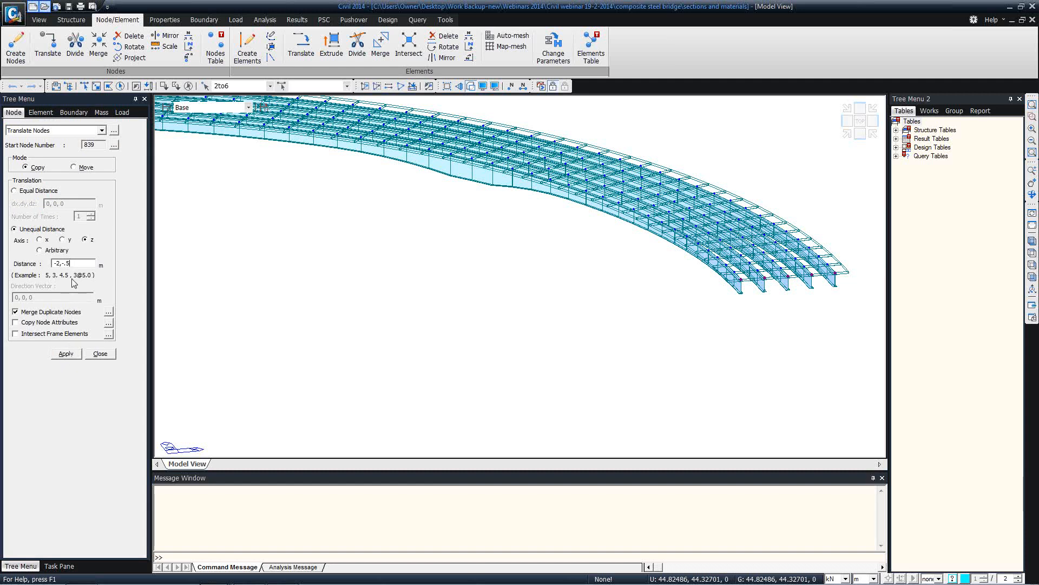
pyautogui.moveTo(70, 263); pyautogui.dragTo(64, 263)
pyautogui.click(65, 354)
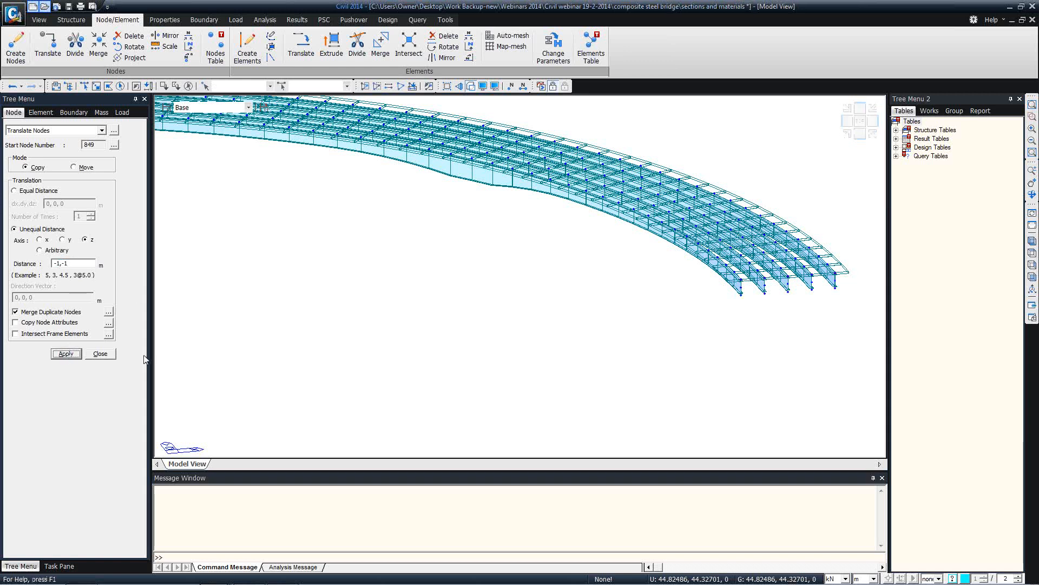
pyautogui.click(102, 354)
pyautogui.scroll(5, 542, 241)
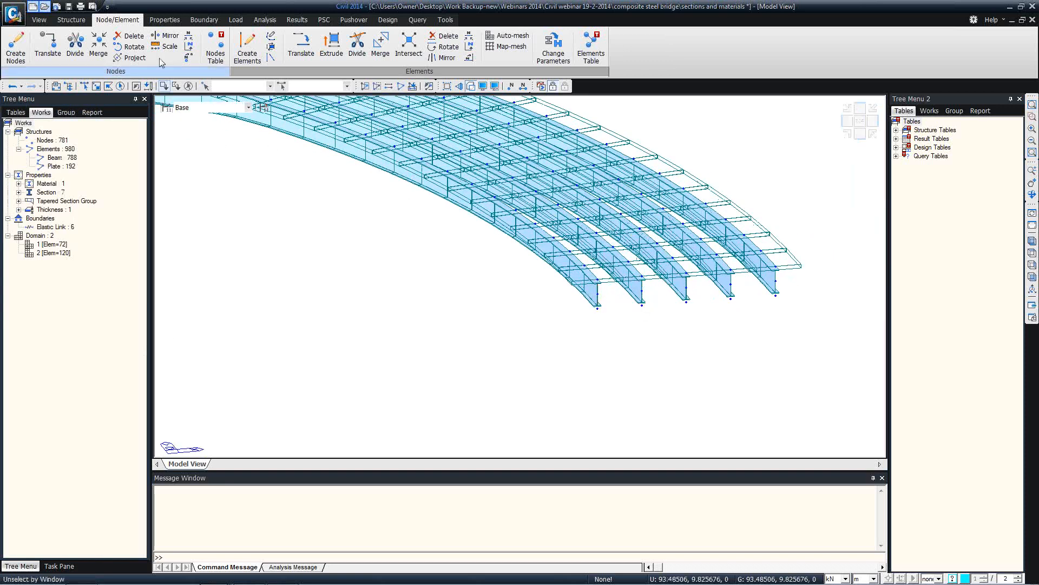
# Rigidly link nodes 839 and 844 to master node 2 with all six DOFs coupled
pyautogui.click(204, 20)
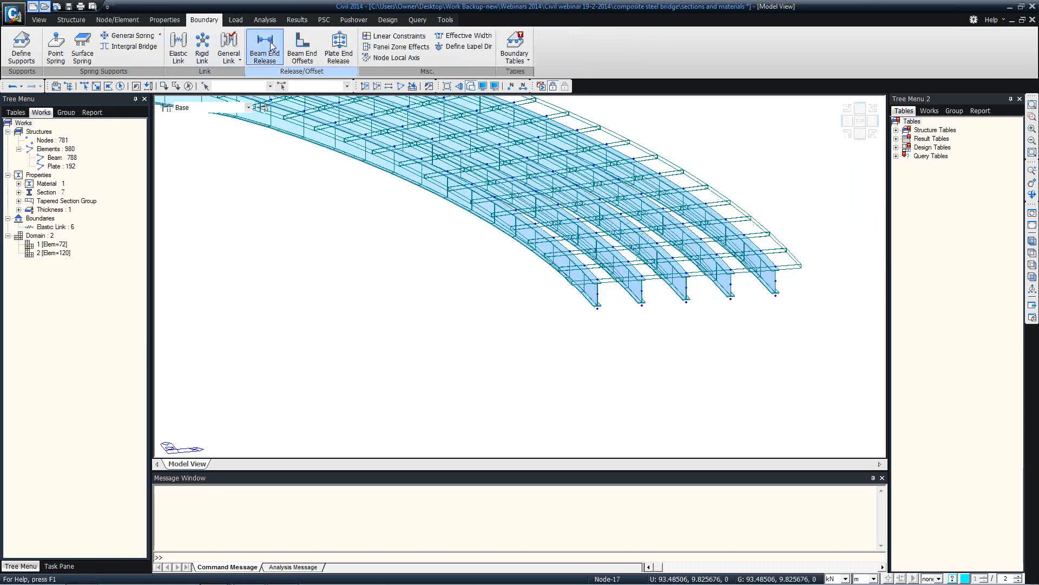
pyautogui.click(202, 49)
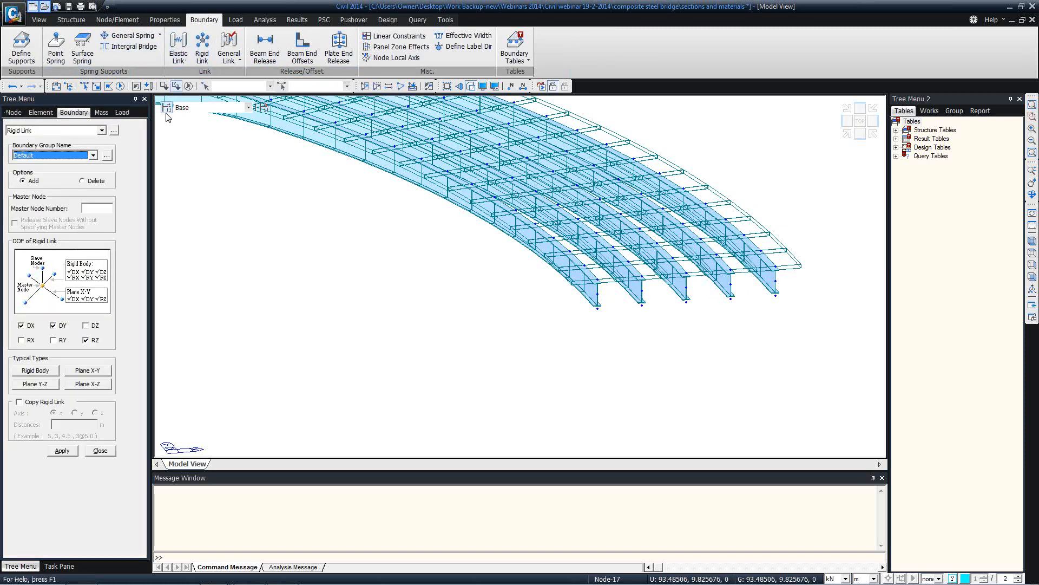
pyautogui.click(105, 210)
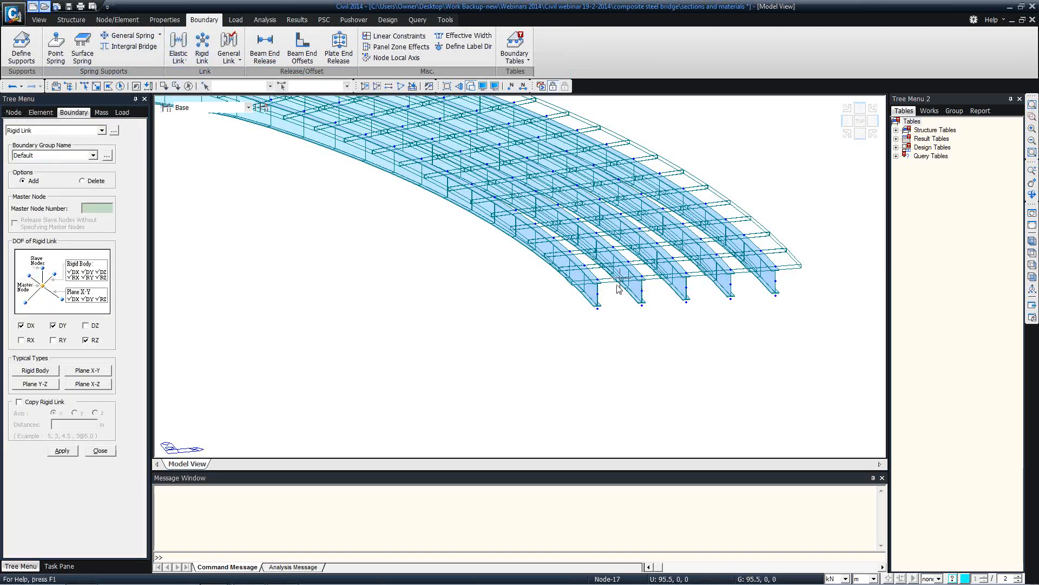
pyautogui.click(595, 274)
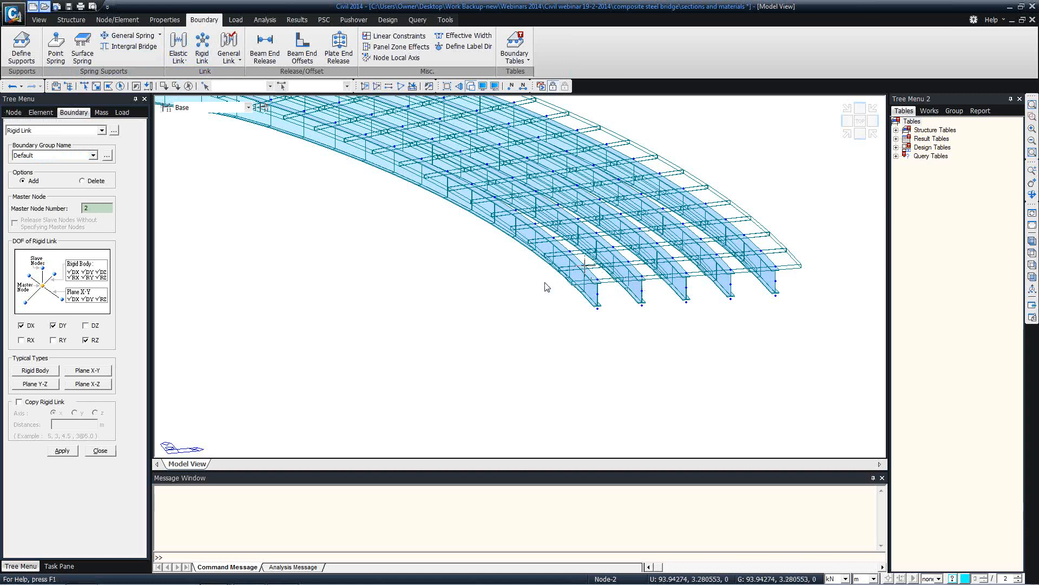
pyautogui.click(44, 370)
pyautogui.click(84, 86)
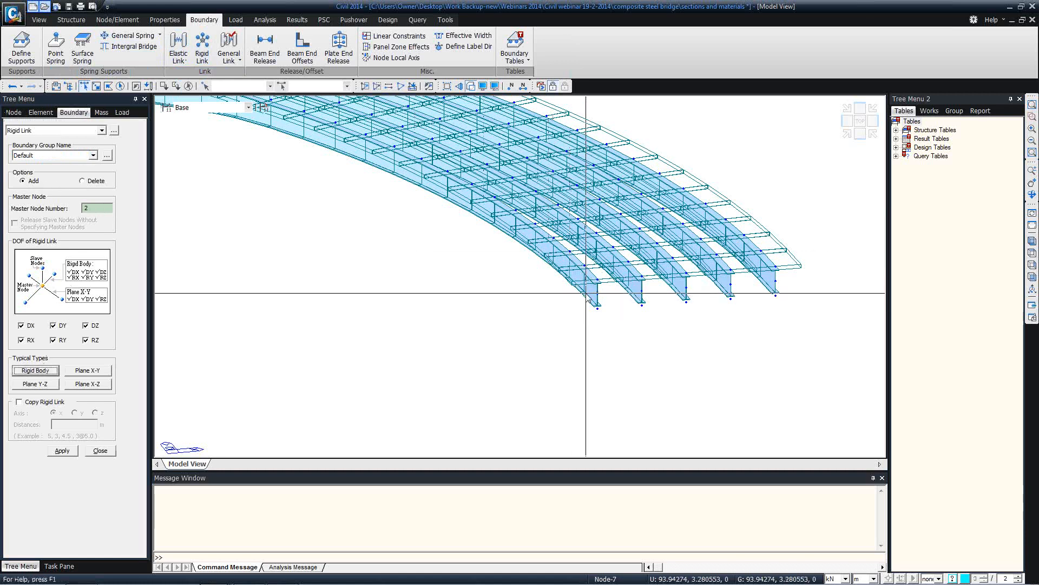
pyautogui.moveTo(584, 290); pyautogui.dragTo(626, 338)
pyautogui.click(62, 451)
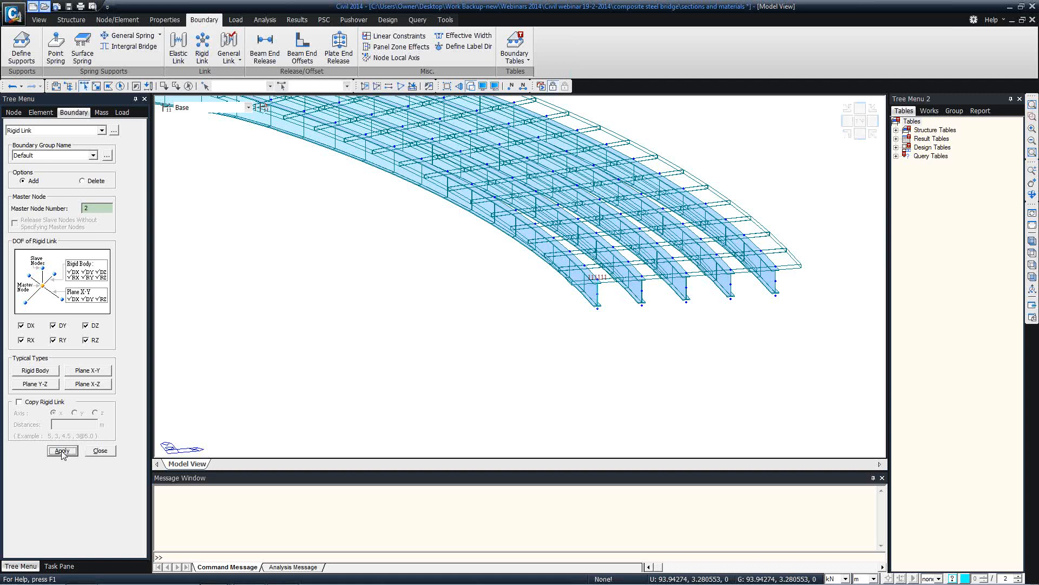
# Rigidly link nodes 840 and 845 to master node 3 in the same way, then close
pyautogui.click(102, 209)
pyautogui.click(642, 280)
pyautogui.click(84, 87)
pyautogui.click(626, 285)
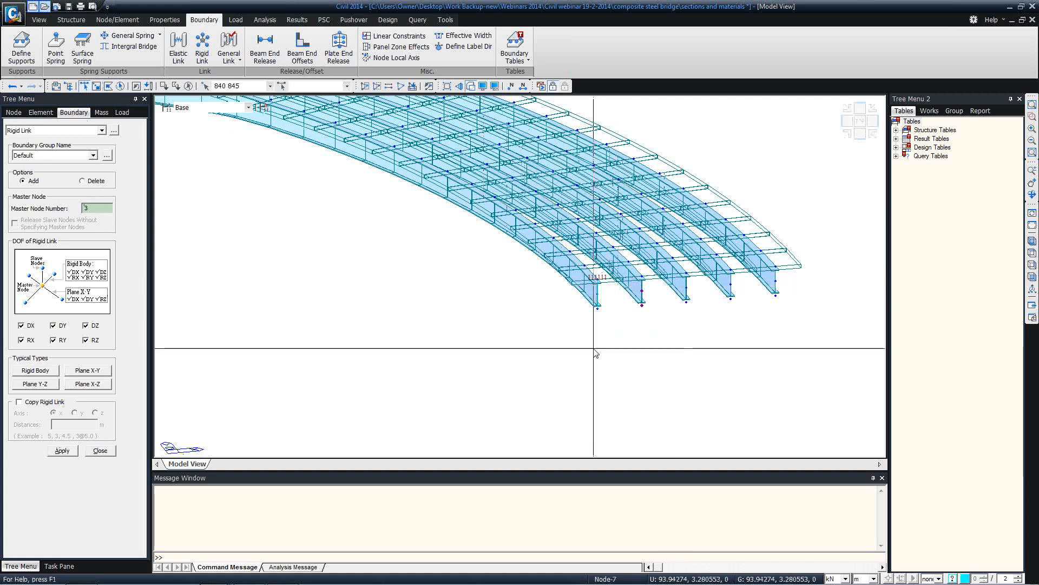
pyautogui.click(62, 451)
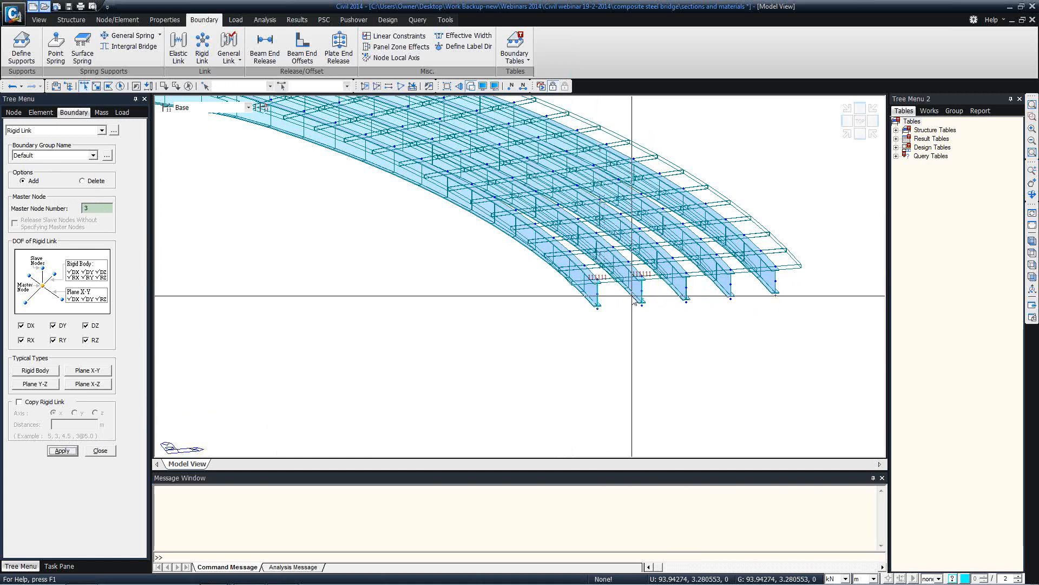
pyautogui.click(111, 450)
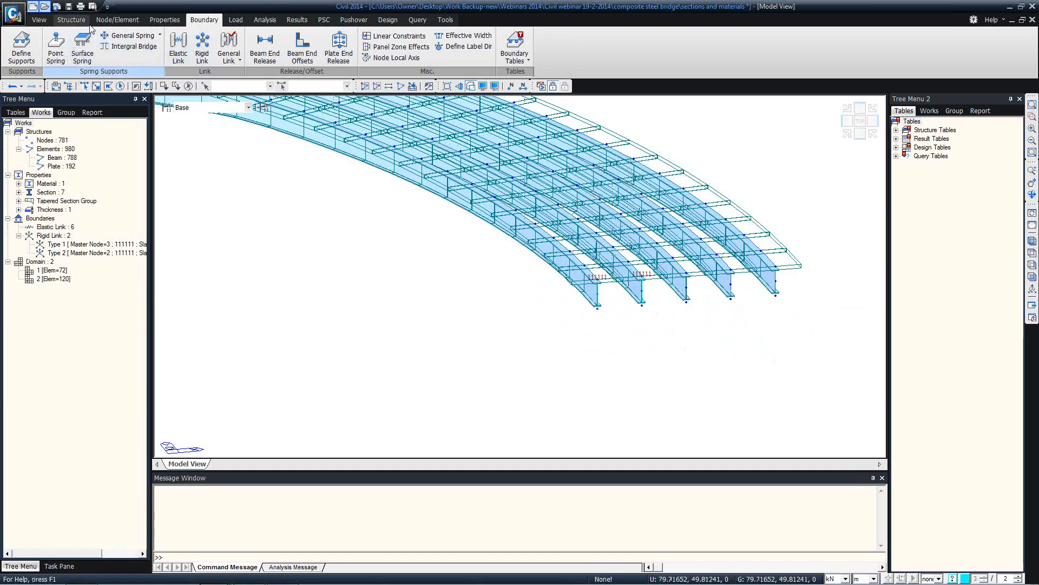
pyautogui.click(117, 19)
# Create dummy-section X-bracing beams joining nodes 839–845 and 840–844
pyautogui.click(248, 48)
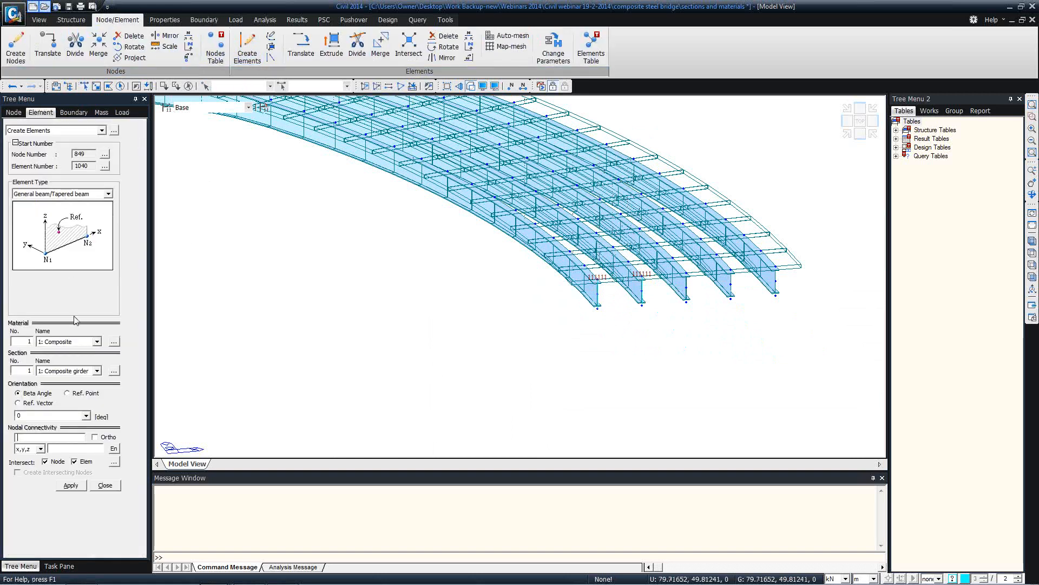
pyautogui.click(96, 370)
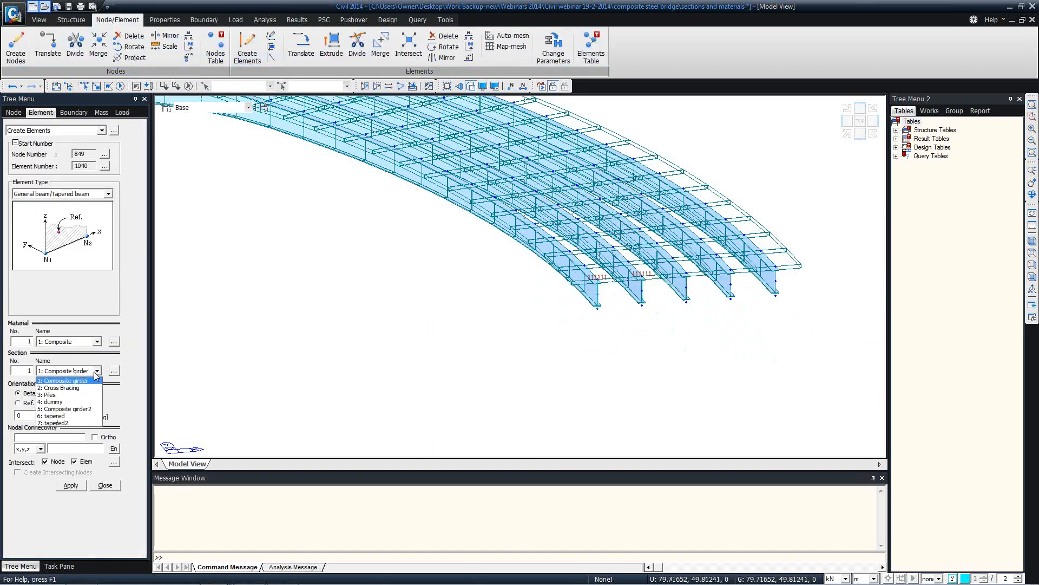
pyautogui.click(66, 402)
pyautogui.click(39, 437)
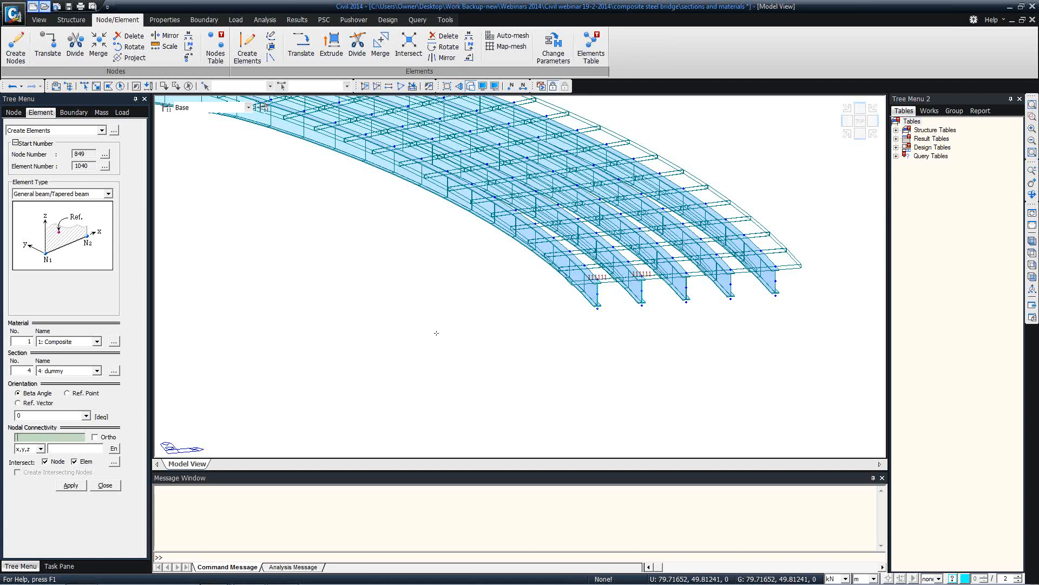
pyautogui.click(642, 305)
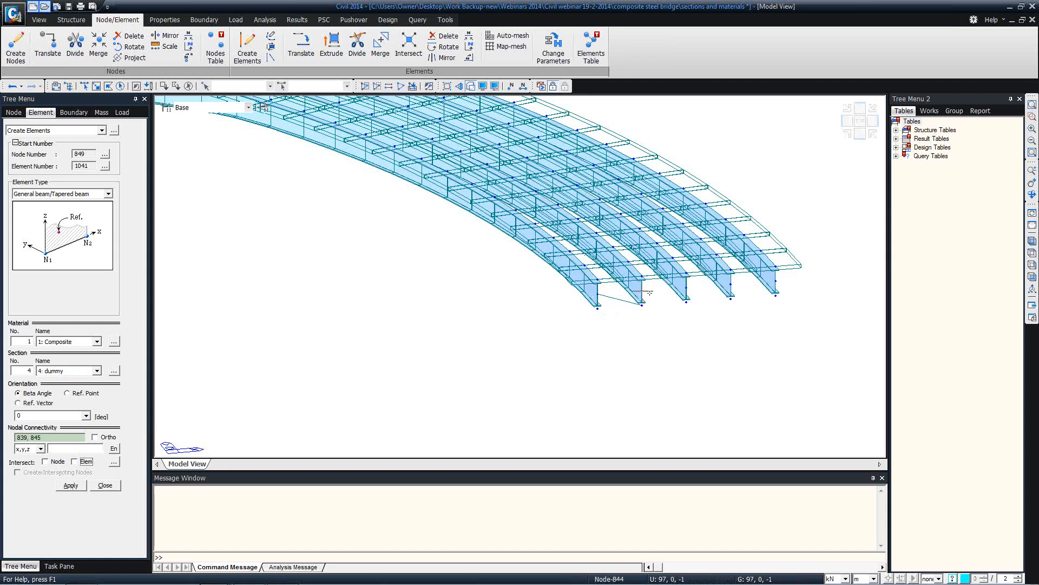
pyautogui.click(598, 309)
pyautogui.click(105, 485)
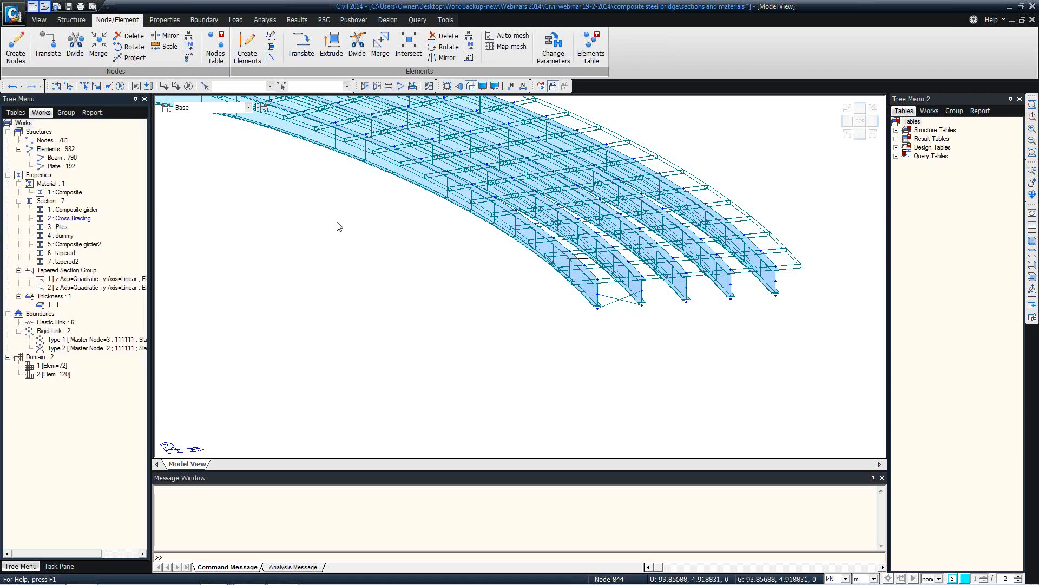
pyautogui.moveTo(320, 200)
pyautogui.mouseDown(button='middle')
pyautogui.moveTo(499, 281)
pyautogui.moveTo(621, 300)
pyautogui.mouseUp(button='middle')
pyautogui.moveTo(311, 256); pyautogui.dragTo(532, 304, button='middle')
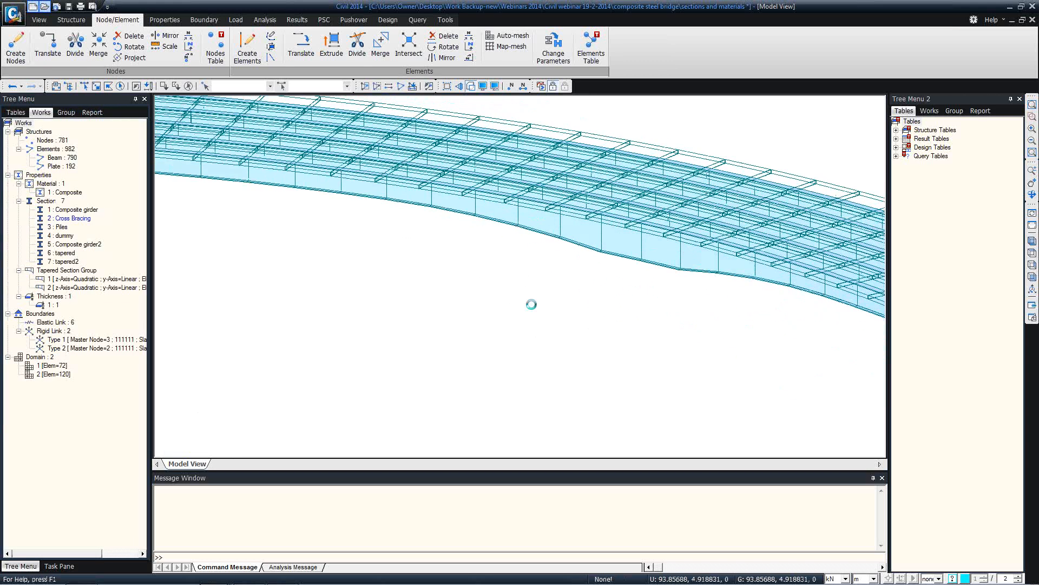
pyautogui.moveTo(238, 232); pyautogui.dragTo(315, 228, button='middle')
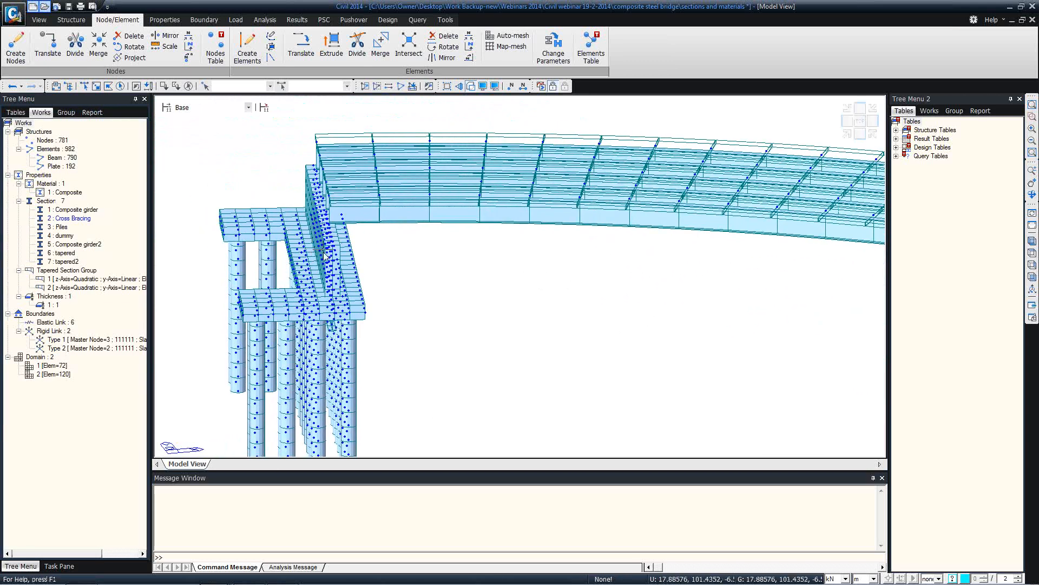
pyautogui.moveTo(431, 263); pyautogui.dragTo(333, 224, button='middle')
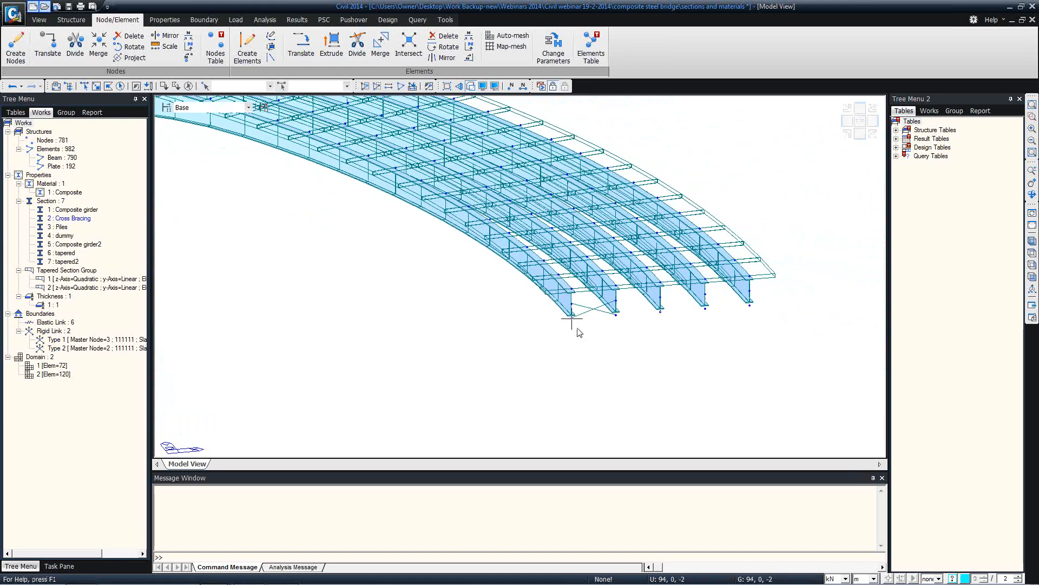
# Add a 4: dummy section beam from node 844 to node 848
pyautogui.click(84, 86)
pyautogui.moveTo(251, 250); pyautogui.dragTo(277, 258, button='middle')
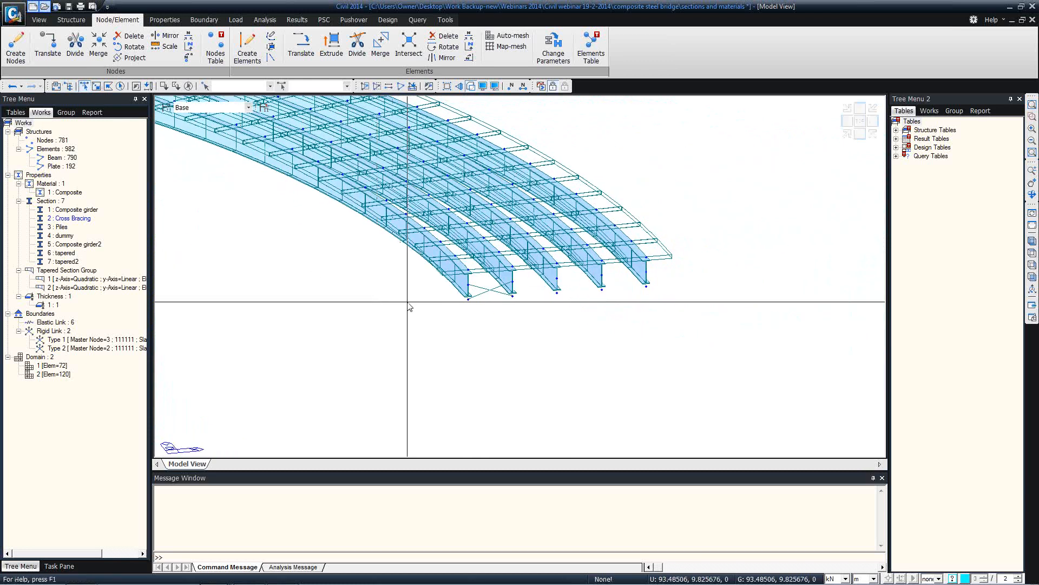
pyautogui.rightClick(250, 253)
pyautogui.moveTo(348, 273)
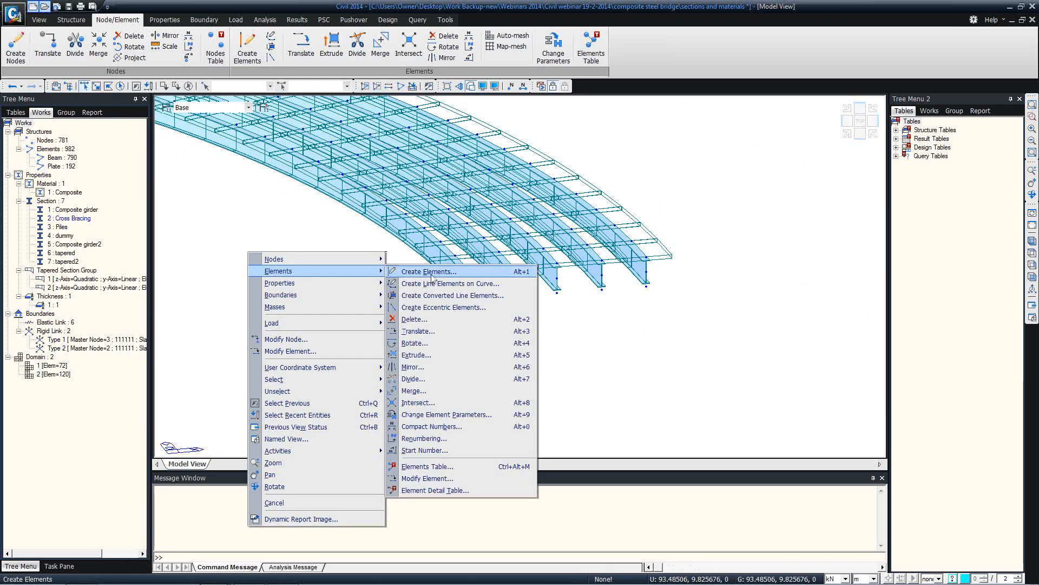
pyautogui.click(96, 371)
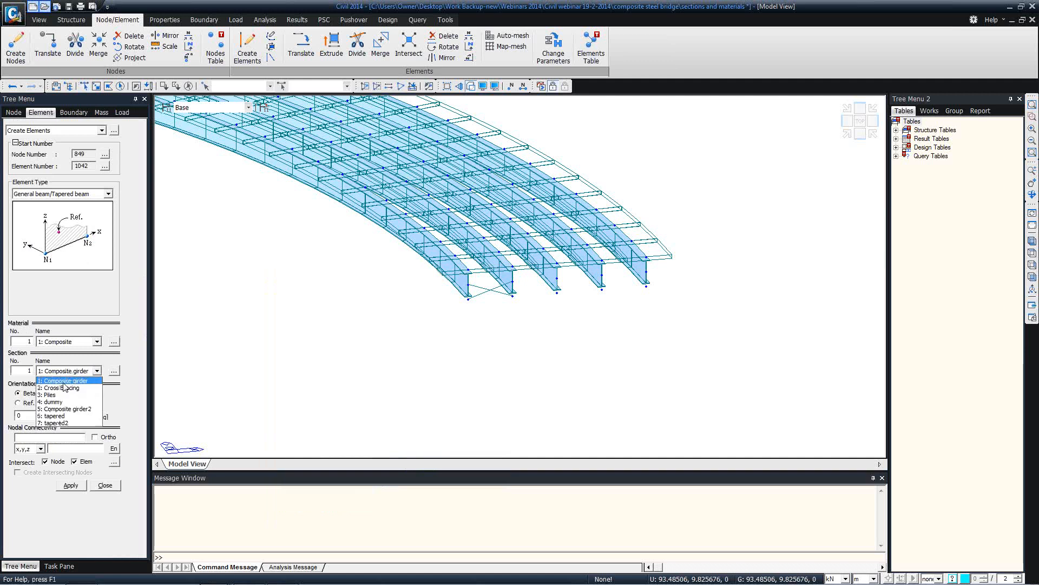
pyautogui.click(59, 404)
pyautogui.click(45, 436)
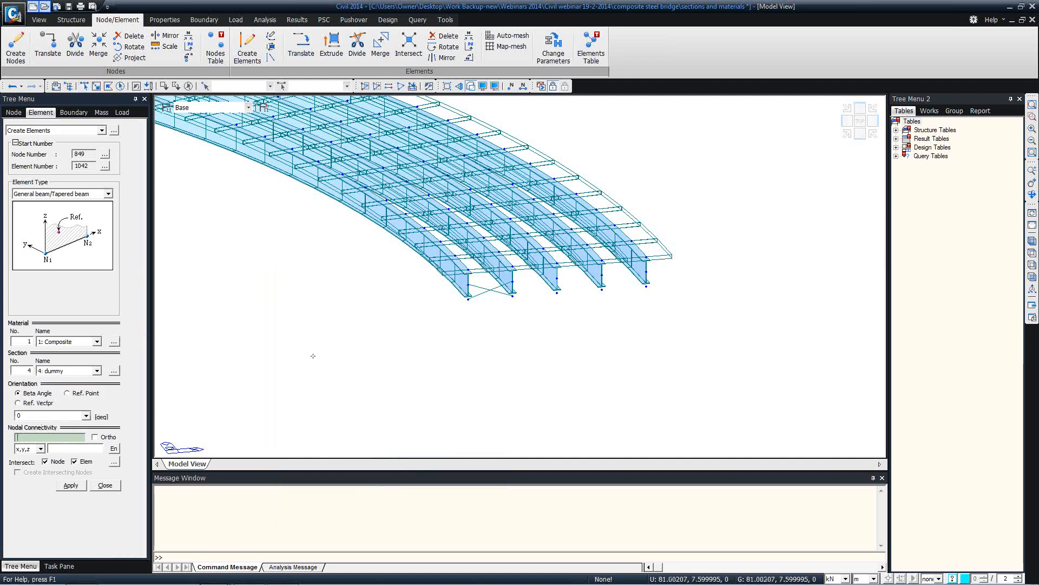
pyautogui.click(468, 299)
pyautogui.click(646, 287)
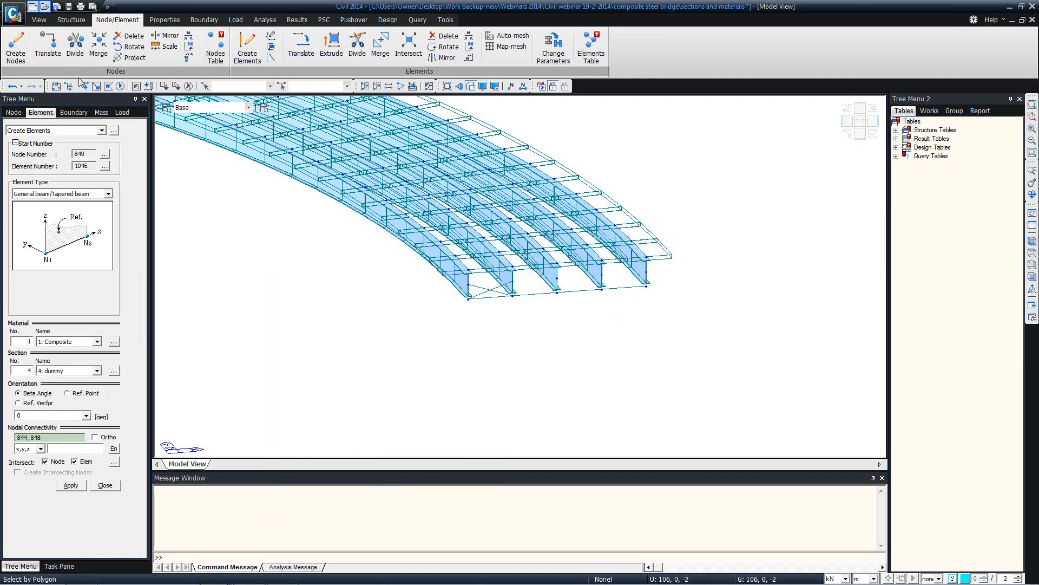
# Select nodes 844 and 848 and zoom in on the girder ends
pyautogui.click(468, 299)
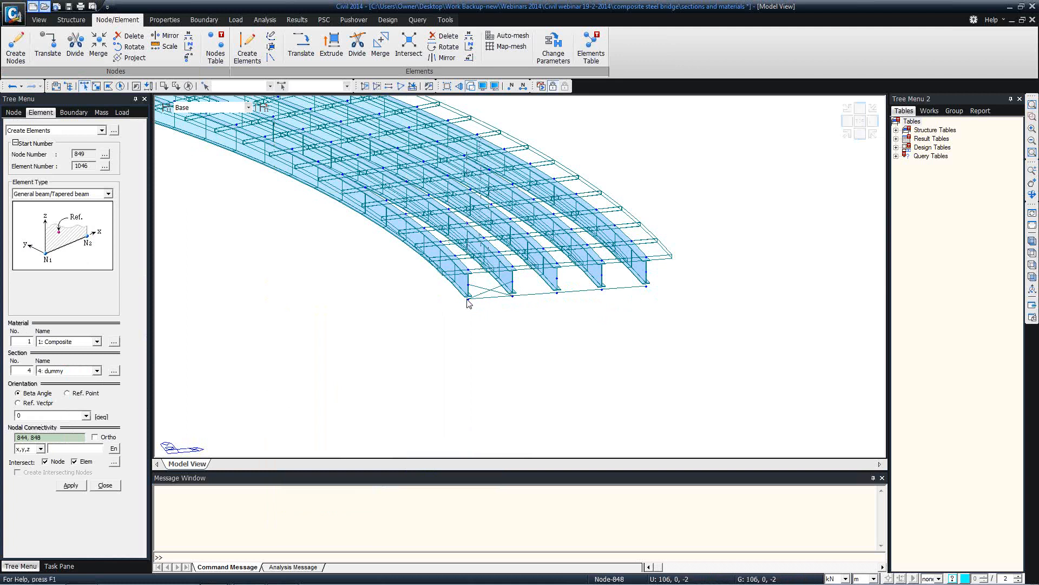
pyautogui.click(647, 287)
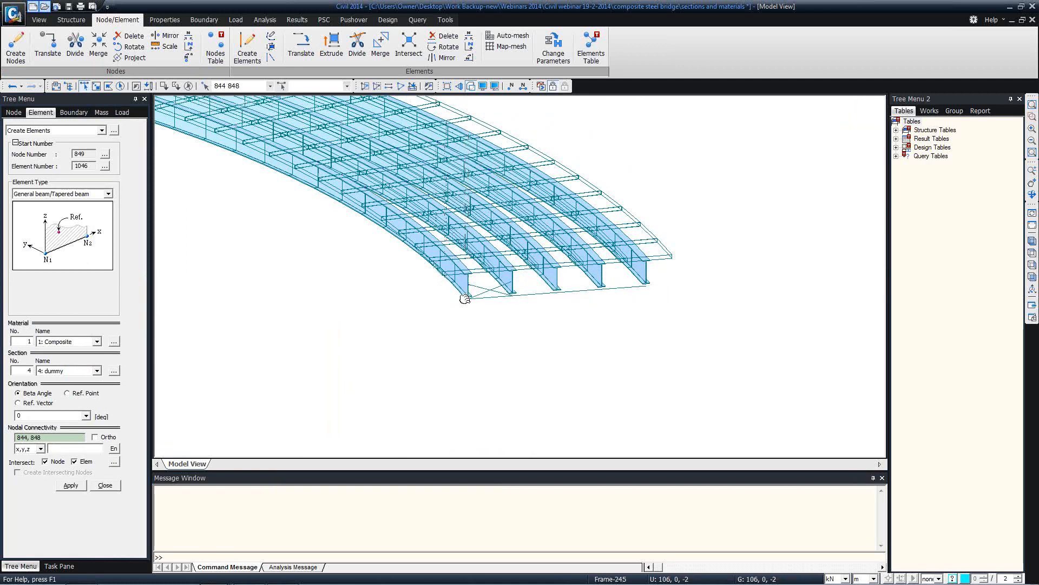
pyautogui.moveTo(467, 298); pyautogui.dragTo(469, 283, button='middle')
pyautogui.scroll(1, 470, 283)
pyautogui.scroll(10, 470, 283)
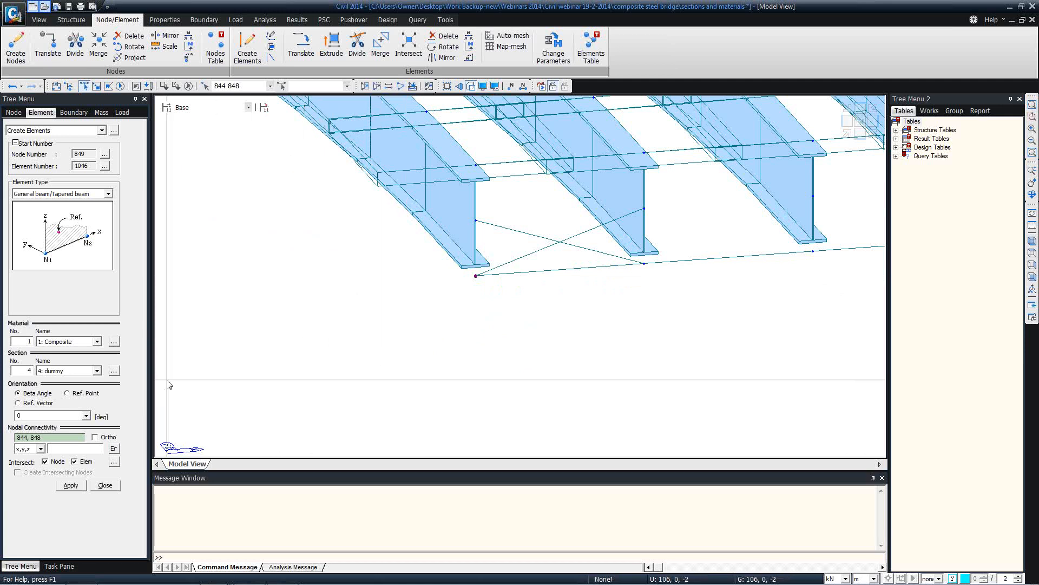
pyautogui.moveTo(563, 279); pyautogui.dragTo(416, 277, button='middle')
pyautogui.scroll(-1, 416, 278)
pyautogui.scroll(-2, 416, 279)
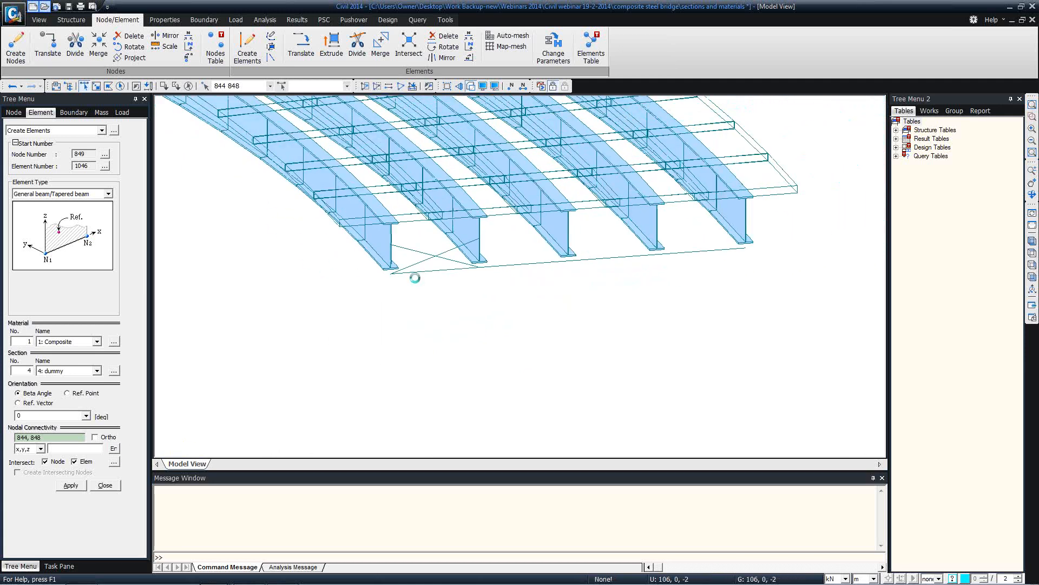
# Extrude nodes 844 and 848 down 4 m (0,0,-4) into 4: dummy section legs
pyautogui.click(44, 129)
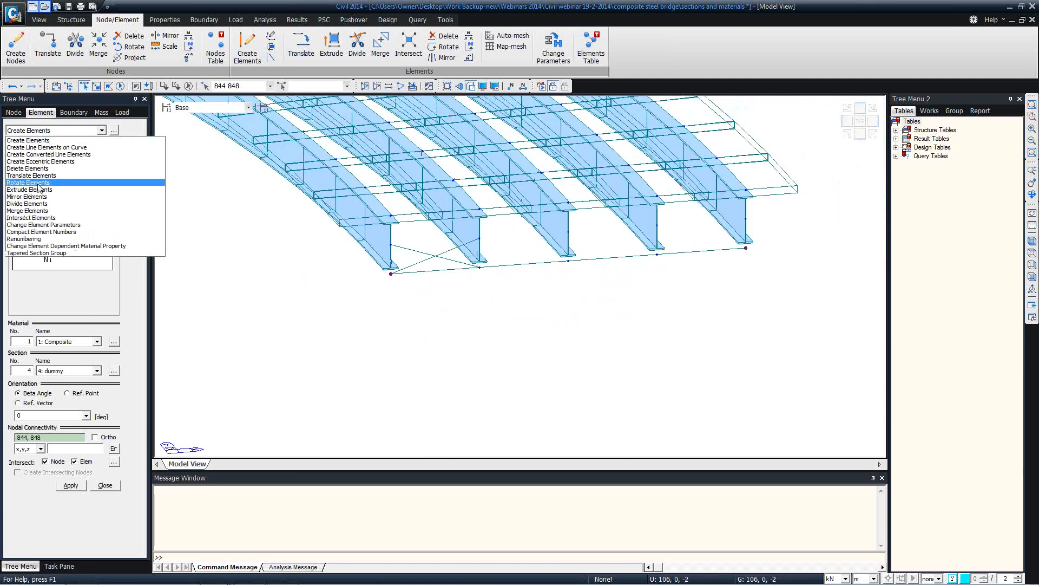
pyautogui.click(33, 190)
pyautogui.doubleClick(64, 398)
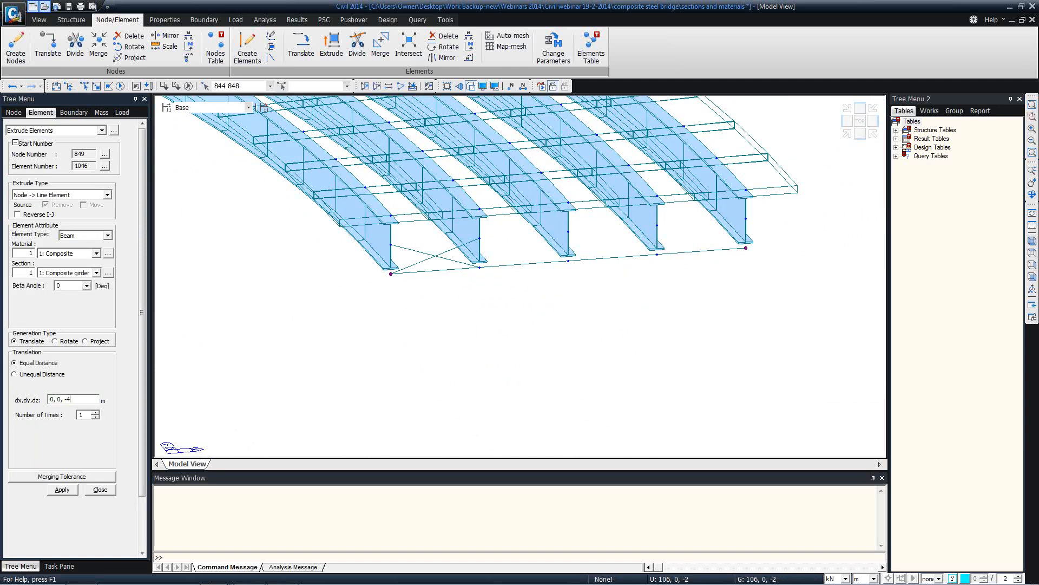
pyautogui.click(60, 273)
pyautogui.click(60, 313)
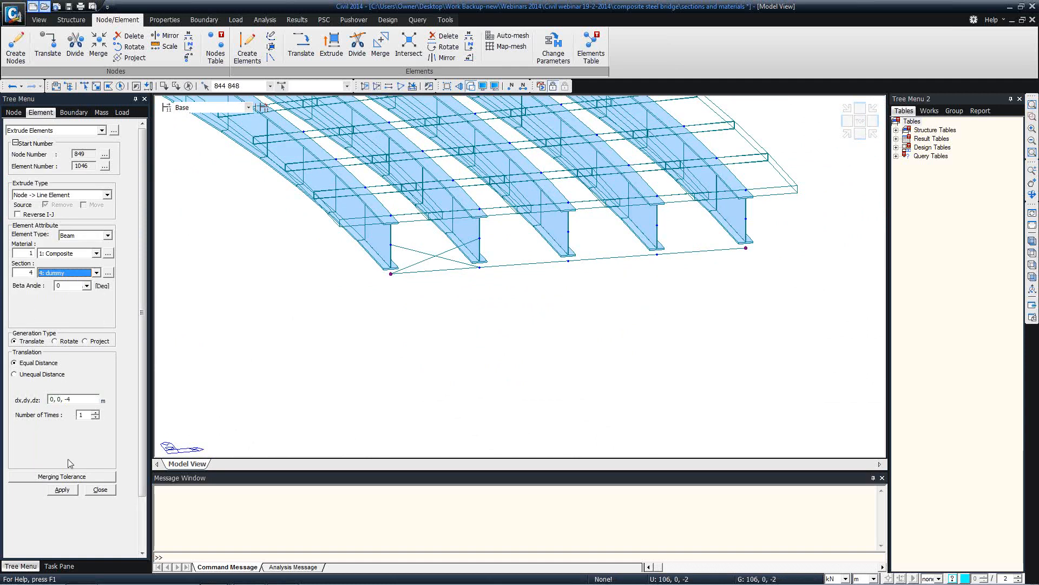
pyautogui.click(62, 490)
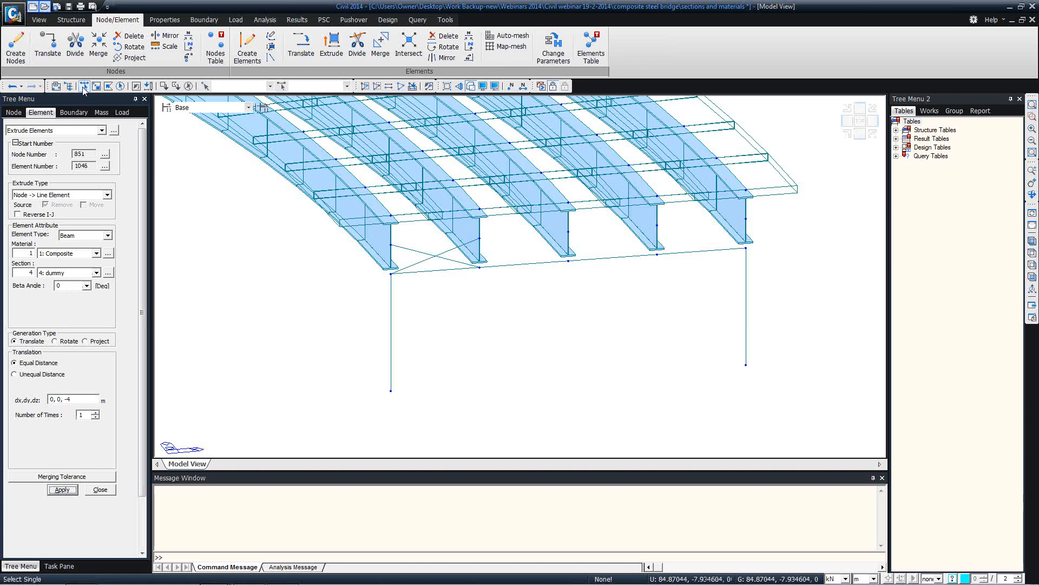
# Join the leg bottoms, nodes 849 and 850, with a dummy-section beam
pyautogui.click(27, 130)
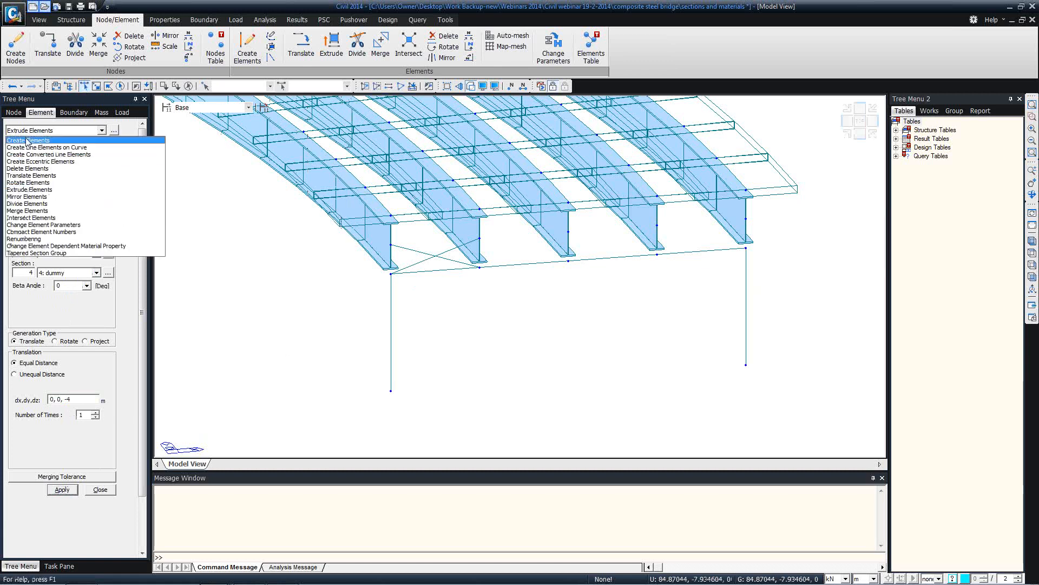
pyautogui.click(28, 140)
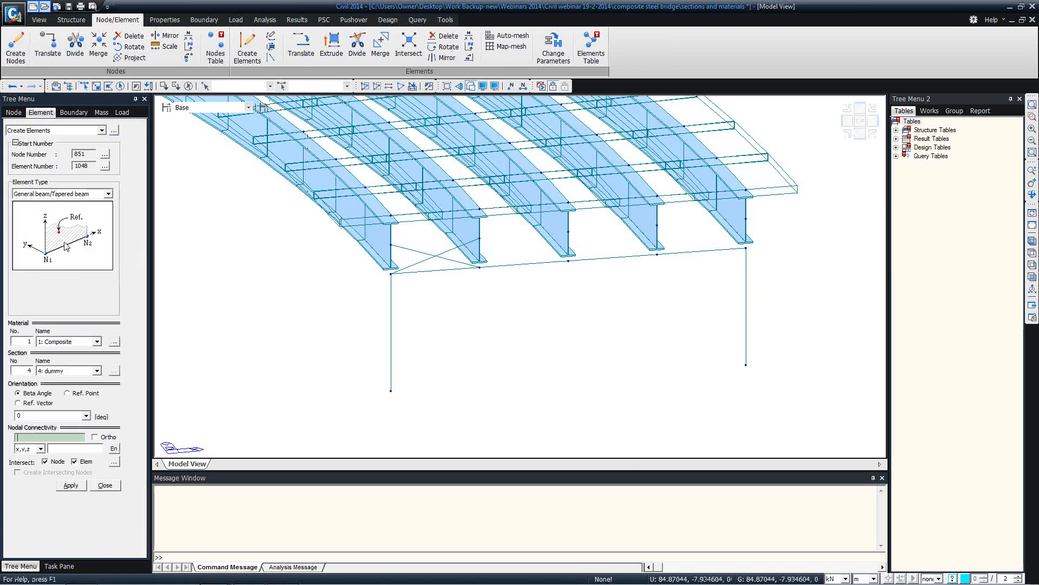
pyautogui.click(51, 437)
pyautogui.click(391, 390)
pyautogui.click(746, 364)
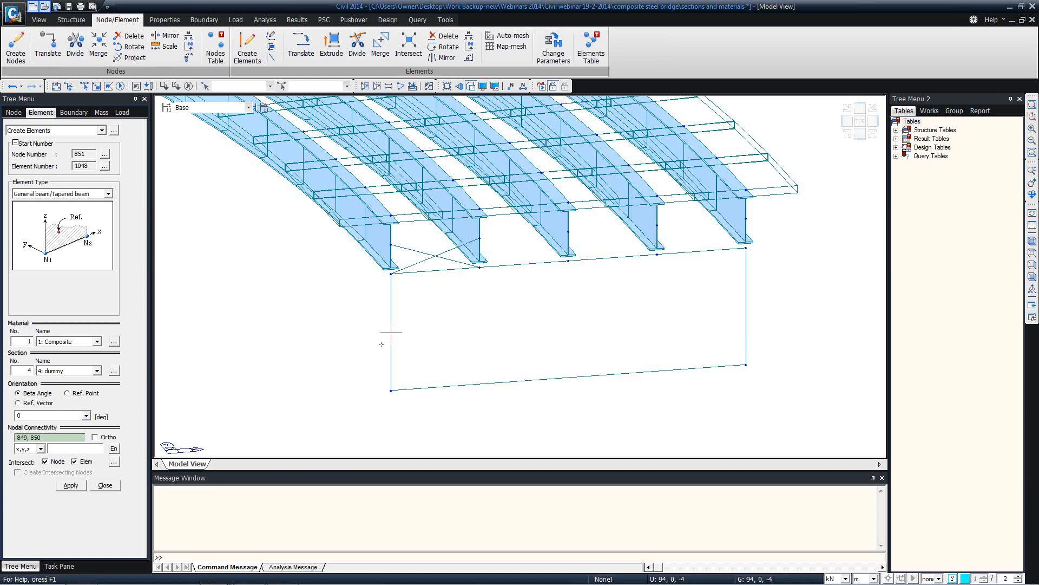
pyautogui.moveTo(307, 298)
pyautogui.keyDown('ctrl'); pyautogui.mouseDown(button='middle')
pyautogui.moveTo(341, 309)
pyautogui.moveTo(474, 241)
pyautogui.moveTo(390, 332)
pyautogui.moveTo(369, 266)
pyautogui.moveTo(454, 229)
pyautogui.mouseUp(button='middle'); pyautogui.keyUp('ctrl')
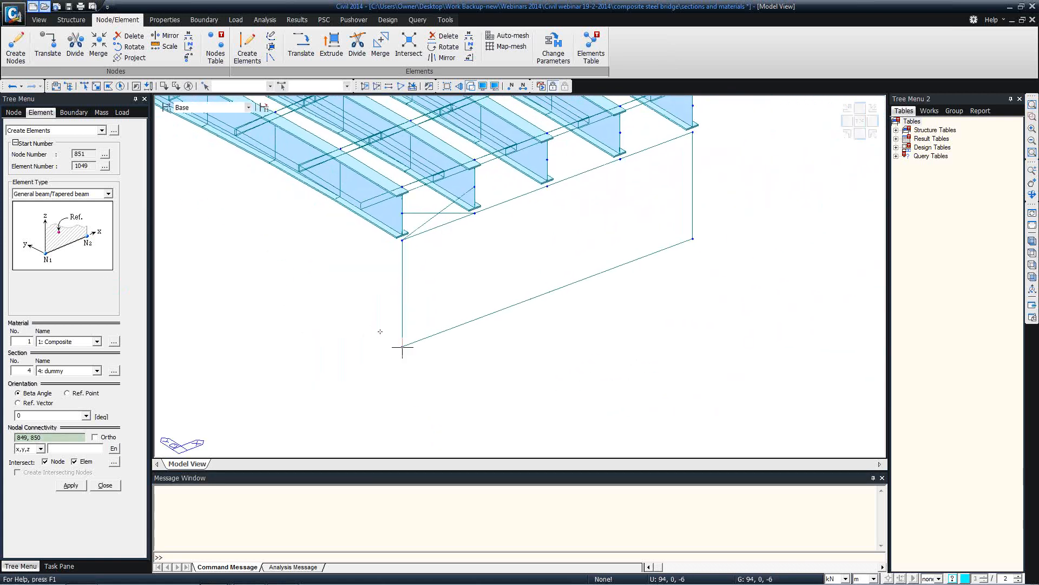
pyautogui.click(85, 87)
pyautogui.click(403, 346)
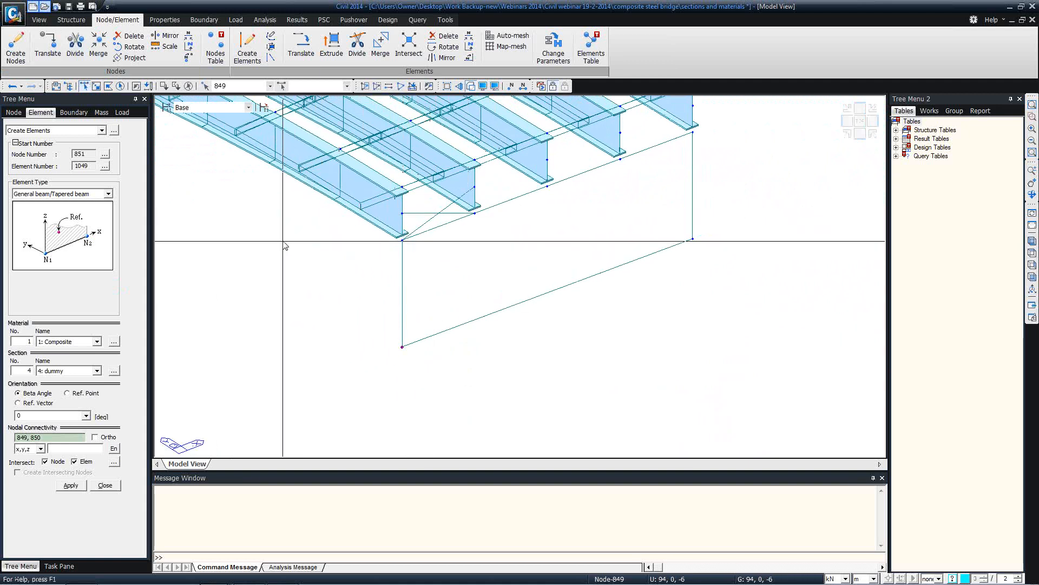
pyautogui.moveTo(284, 242); pyautogui.dragTo(484, 297, button='middle')
pyautogui.click(109, 486)
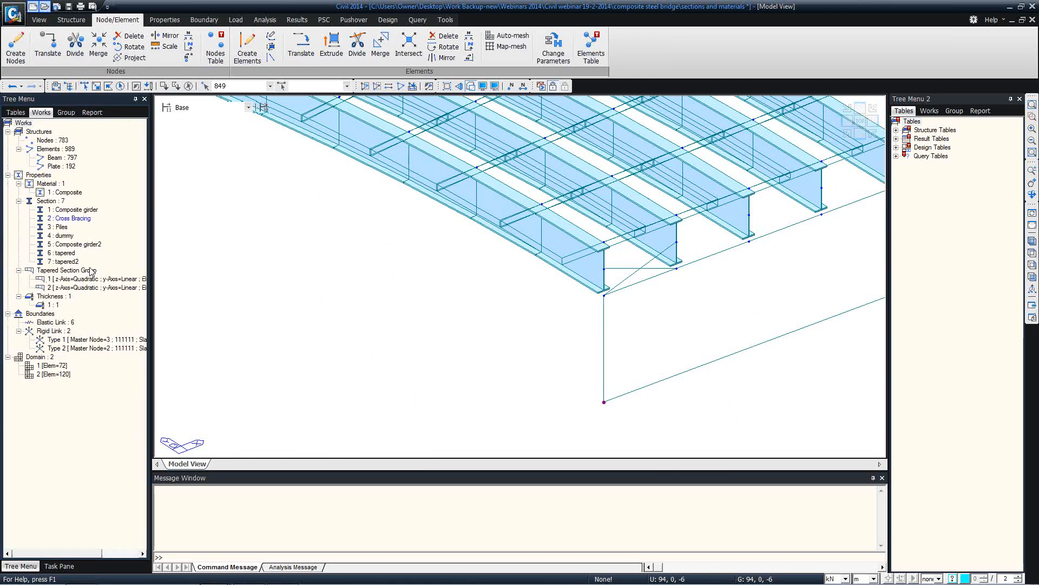
# Activate only Section 4: dummy elements and zoom in on the left abutment outline
pyautogui.scroll(-10, 434, 297)
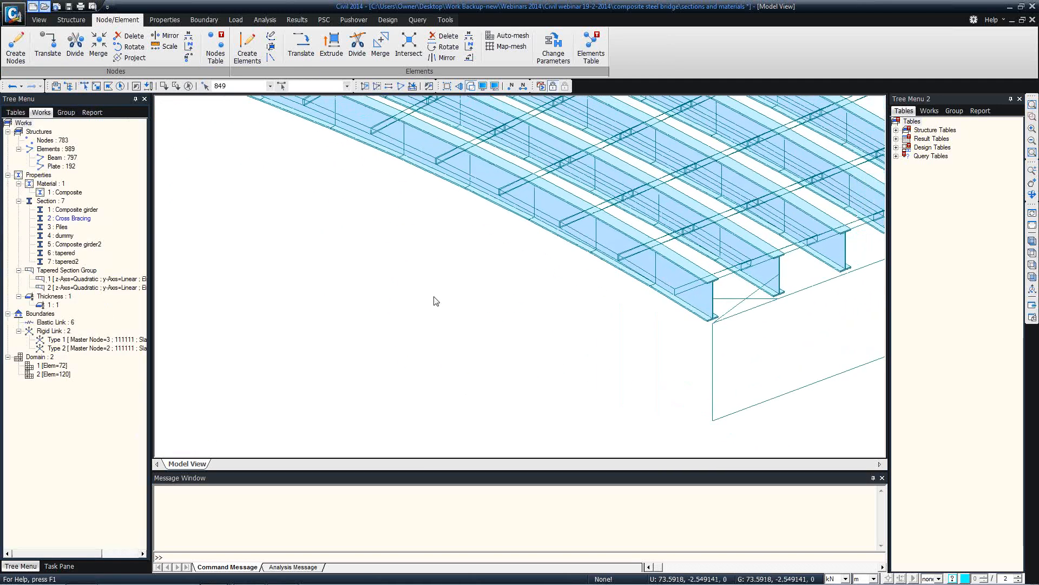
pyautogui.moveTo(352, 267); pyautogui.dragTo(756, 288, button='middle')
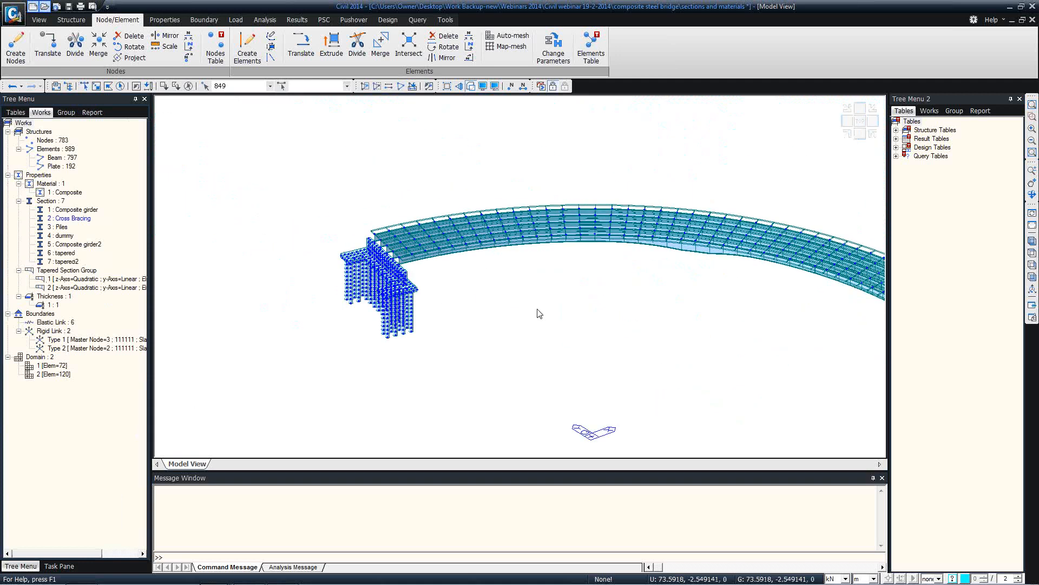
pyautogui.rightClick(65, 235)
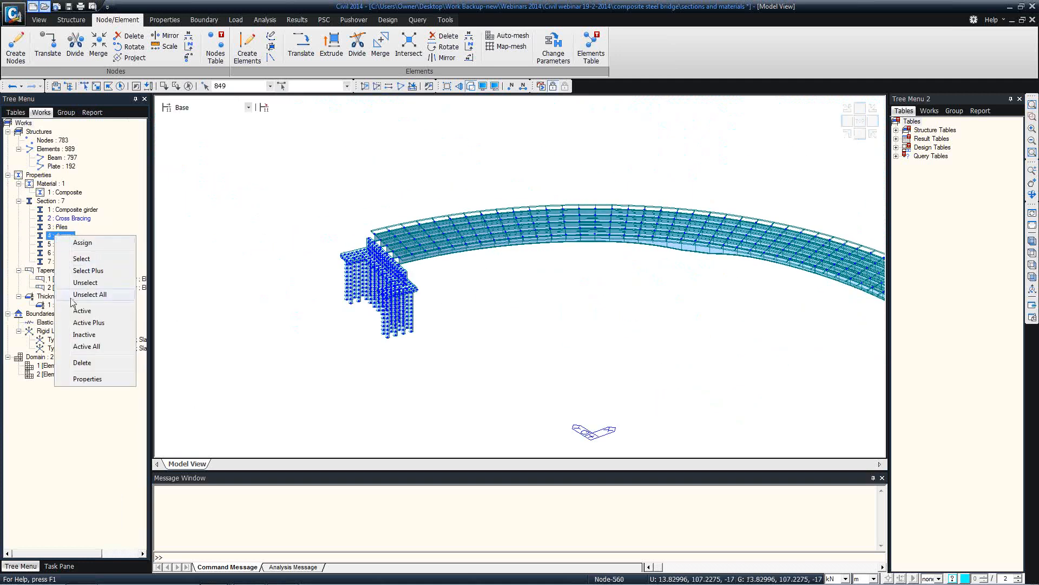
pyautogui.click(81, 311)
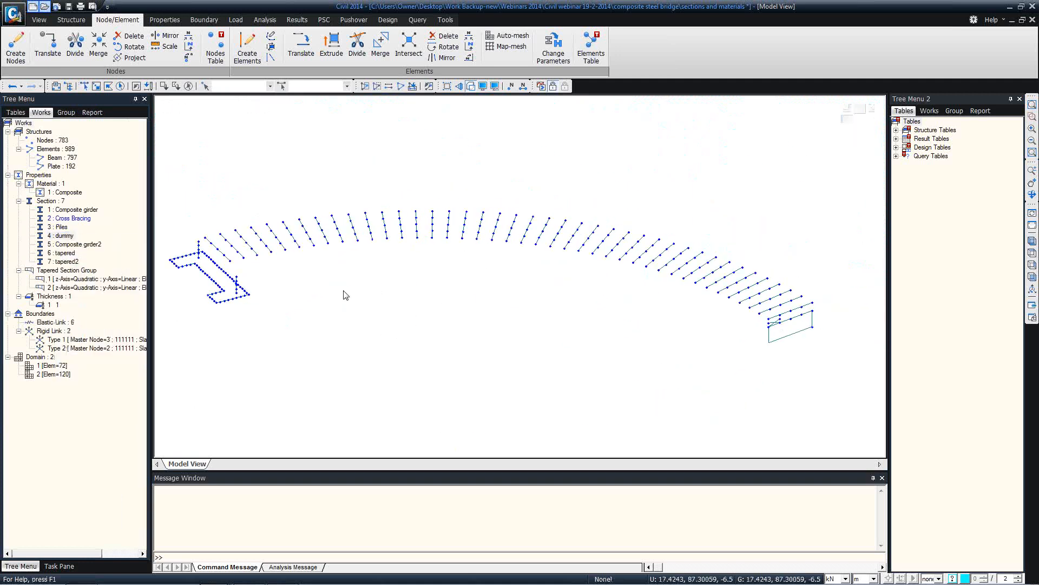
pyautogui.scroll(2, 378, 282)
pyautogui.moveTo(398, 275); pyautogui.dragTo(421, 267, button='middle')
pyautogui.keyDown('ctrl'); pyautogui.moveTo(283, 267); pyautogui.dragTo(274, 272, button='middle'); pyautogui.keyUp('ctrl')
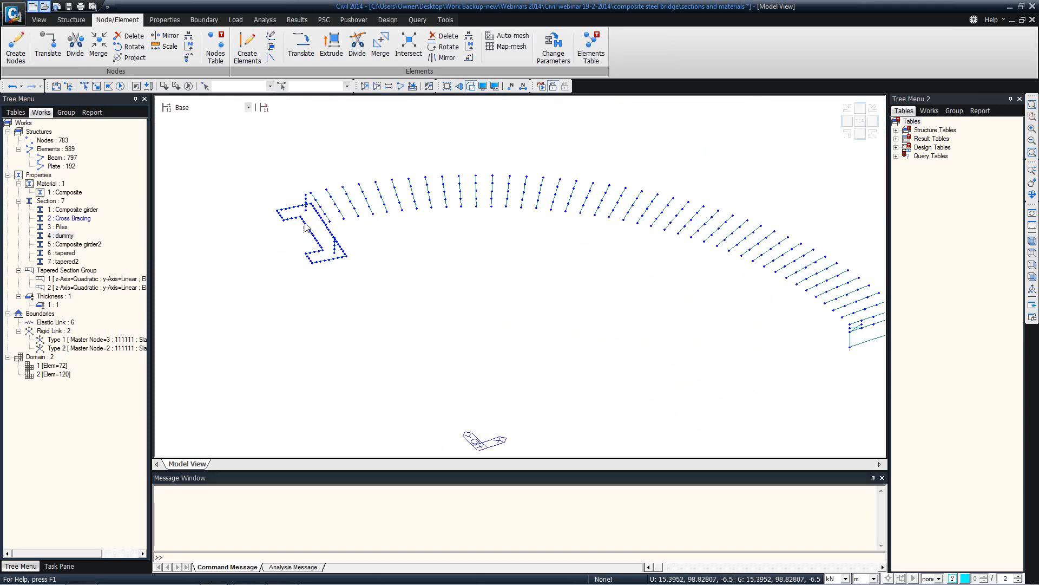
pyautogui.scroll(2, 305, 222)
pyautogui.scroll(2, 307, 226)
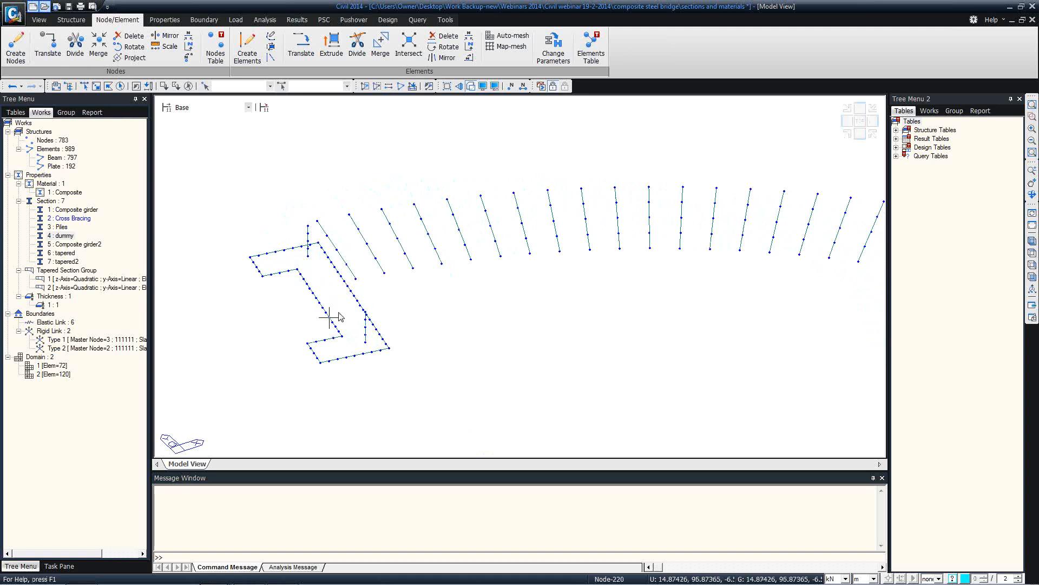
pyautogui.scroll(-1, 324, 303)
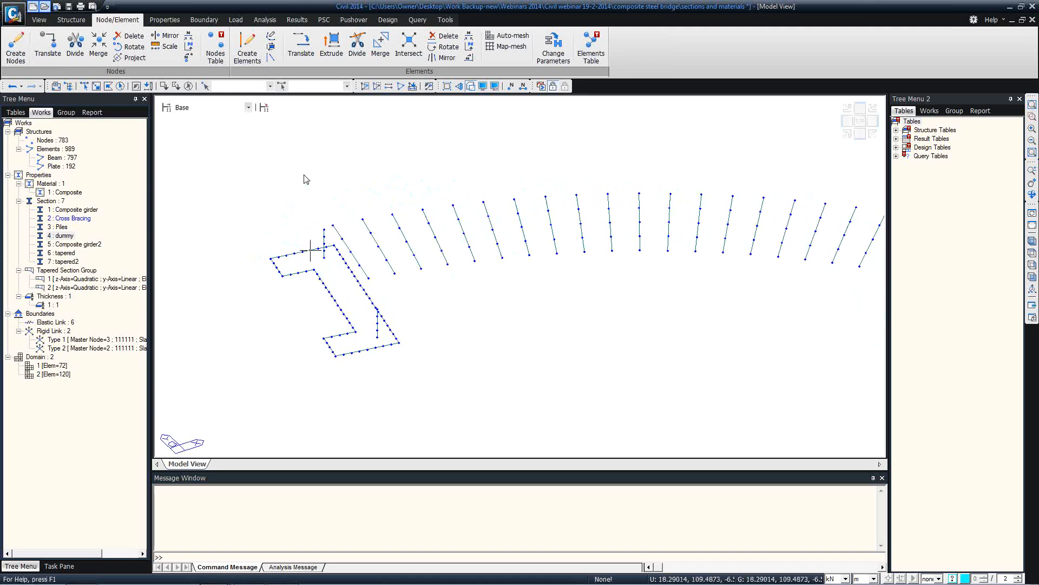
# Define a three-point UCS on abutment nodes with origin 243, 87.30059, -6.5
pyautogui.click(45, 22)
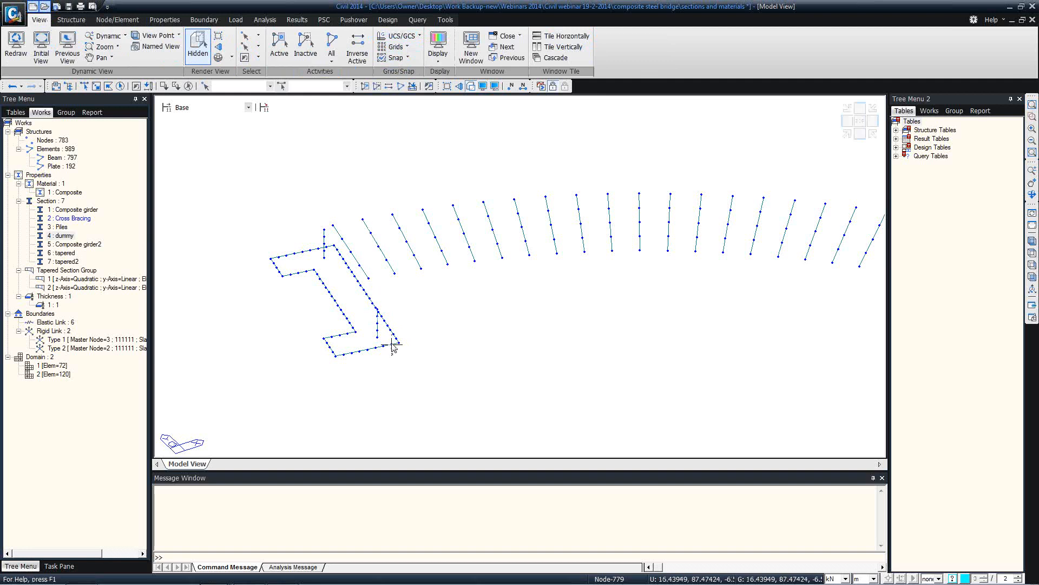
pyautogui.click(70, 20)
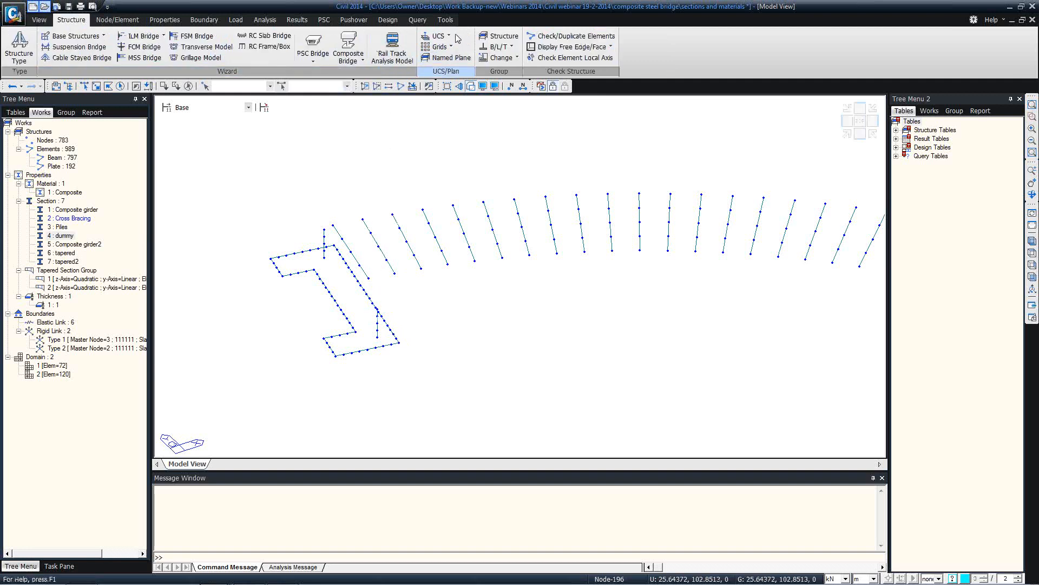
pyautogui.click(453, 37)
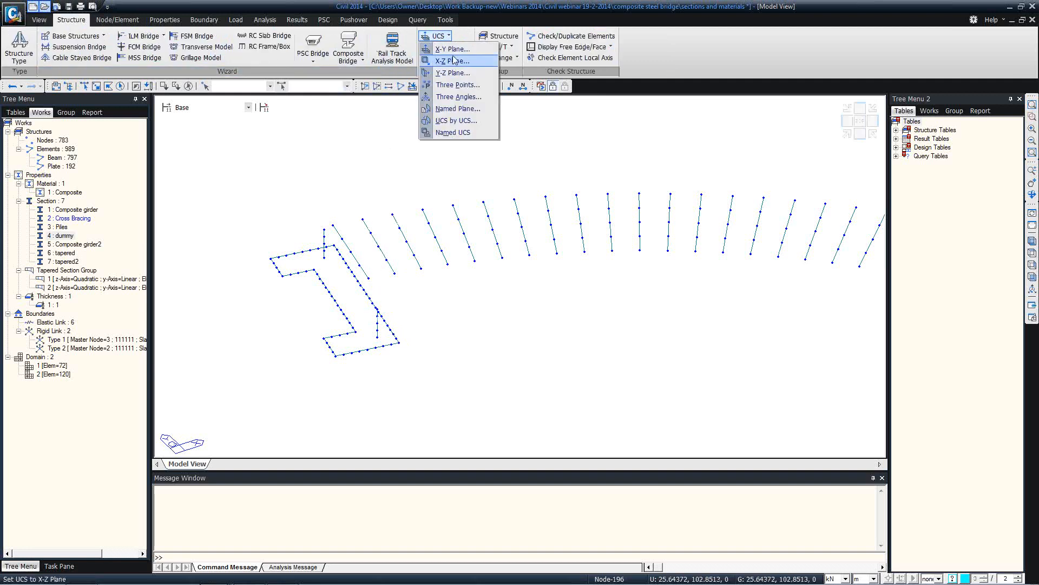
pyautogui.click(457, 85)
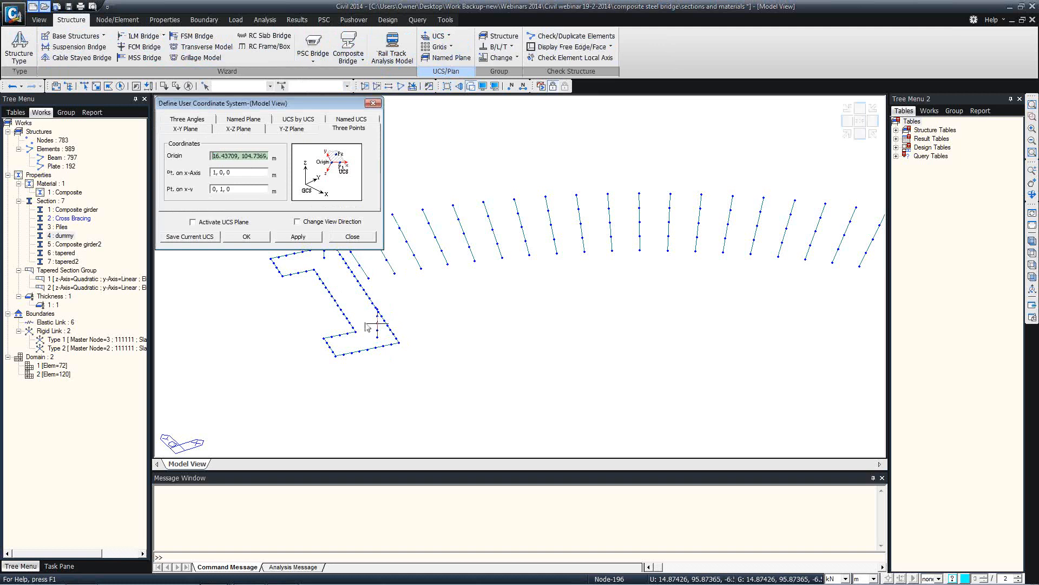
pyautogui.click(408, 345)
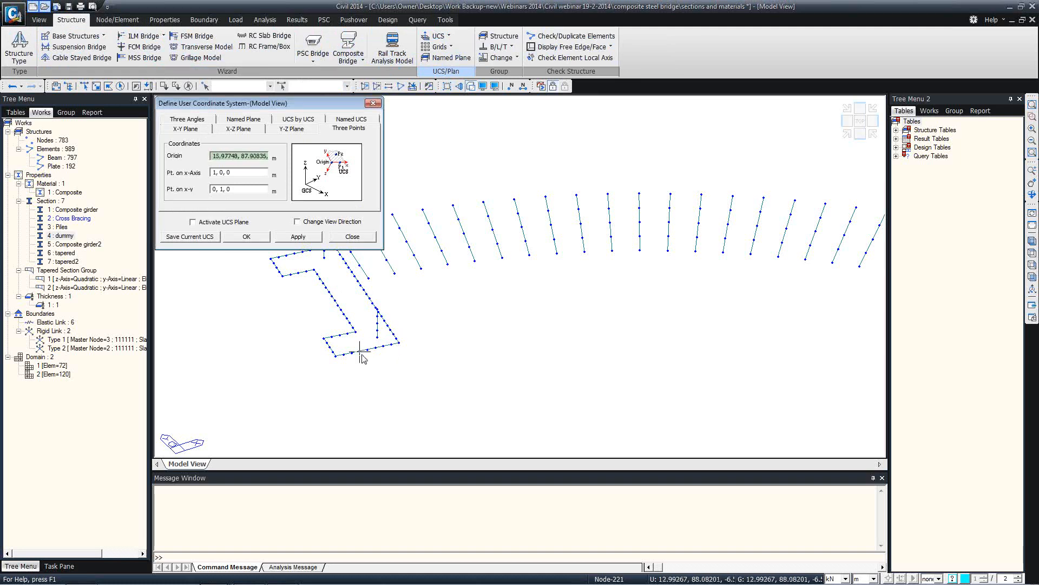
pyautogui.click(391, 329)
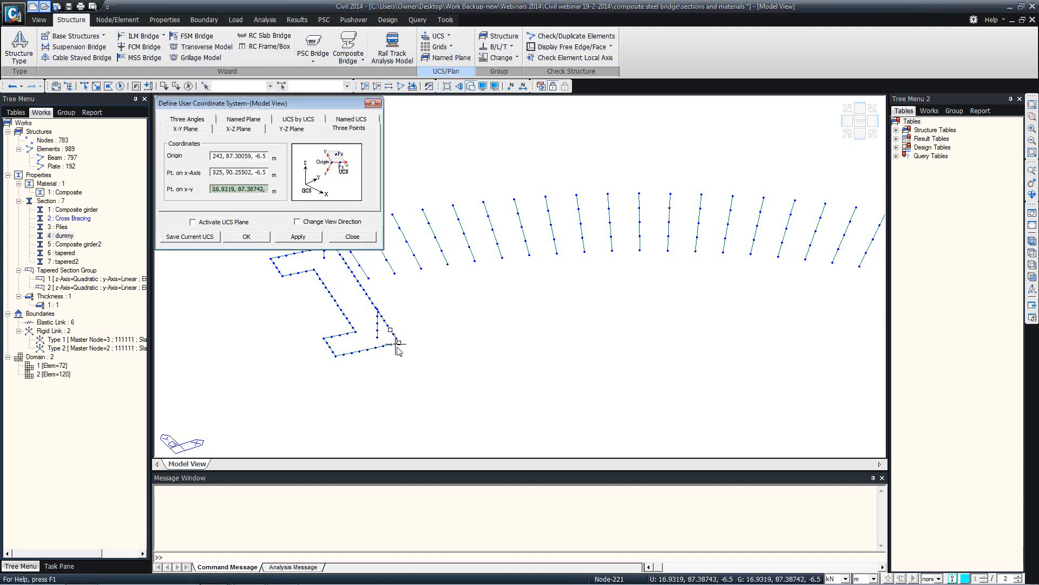
pyautogui.click(392, 344)
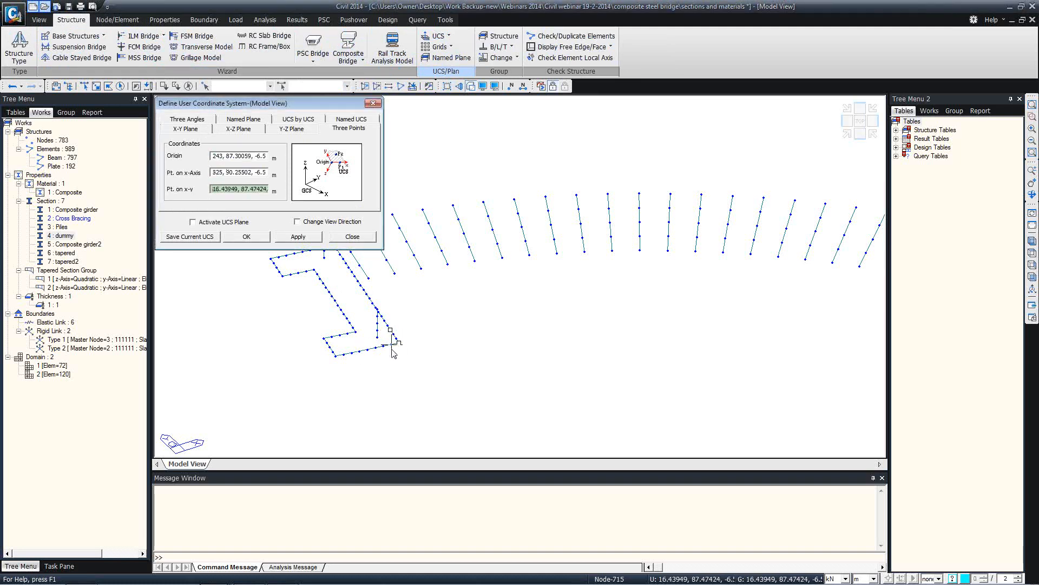
pyautogui.click(246, 237)
pyautogui.scroll(2, 402, 323)
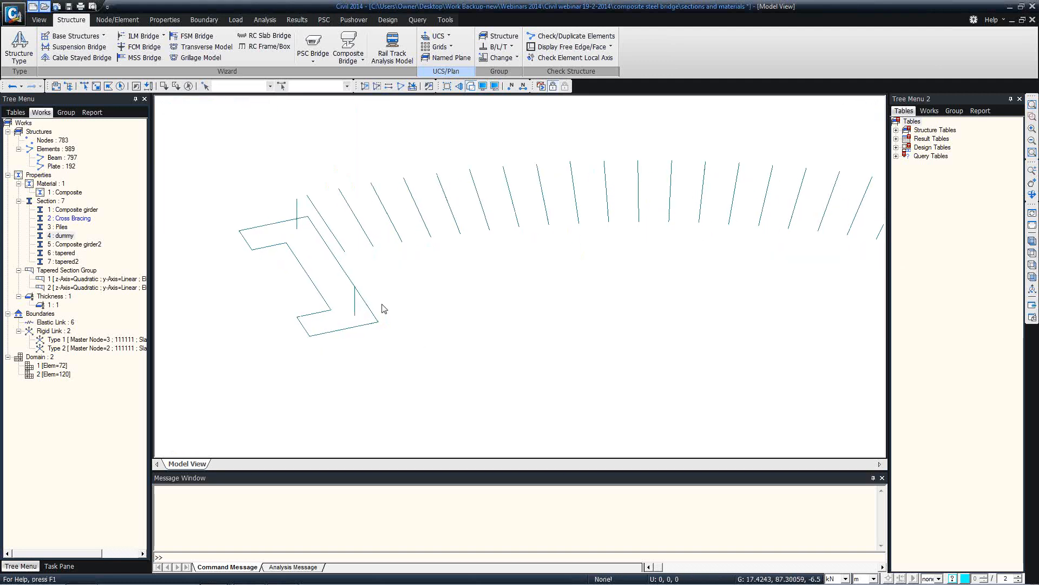
# Merge all section 4: dummy elements into single collinear members
pyautogui.scroll(2, 382, 306)
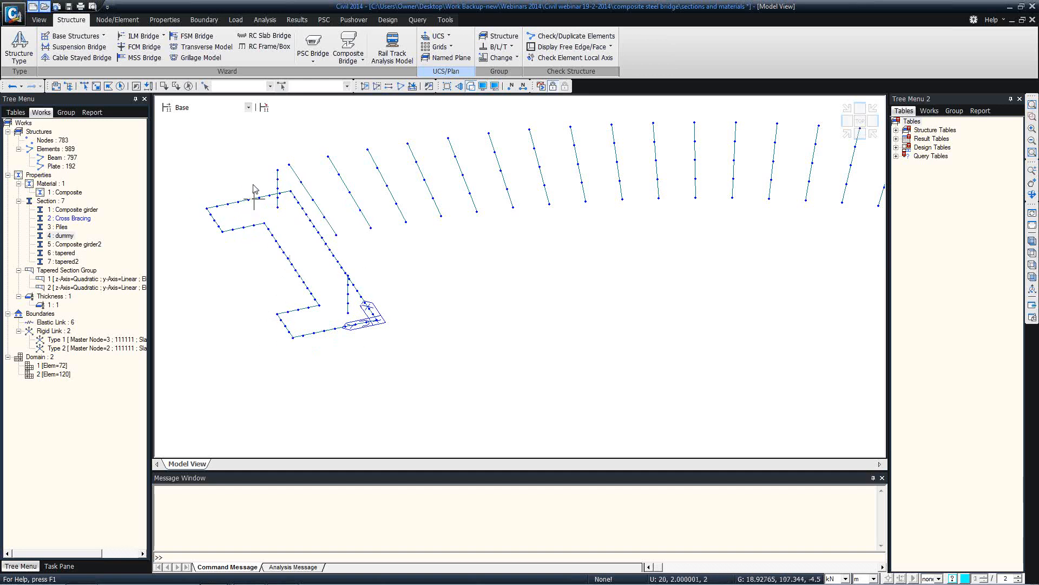
pyautogui.rightClick(53, 169)
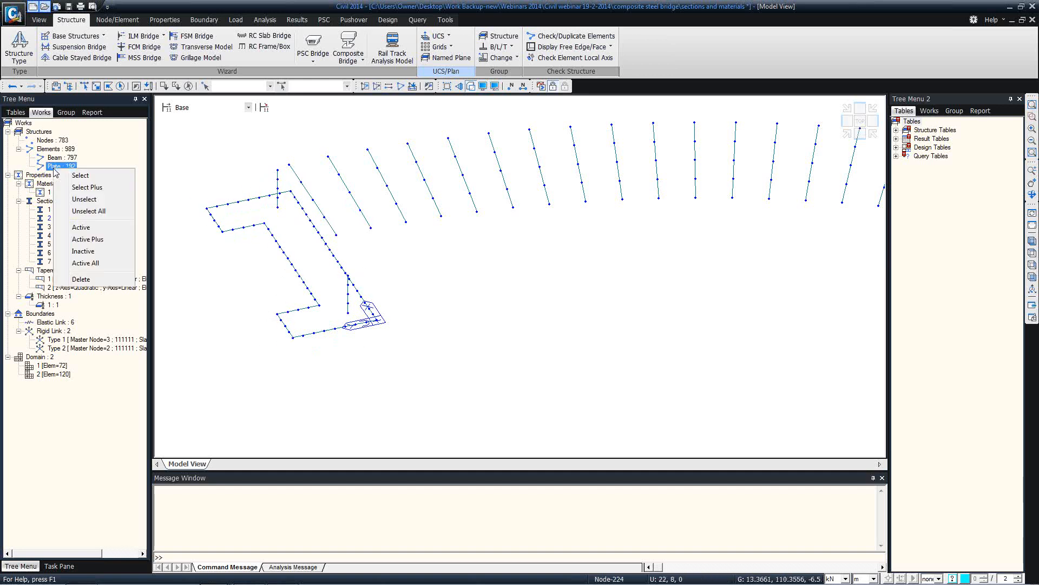
pyautogui.press('Escape')
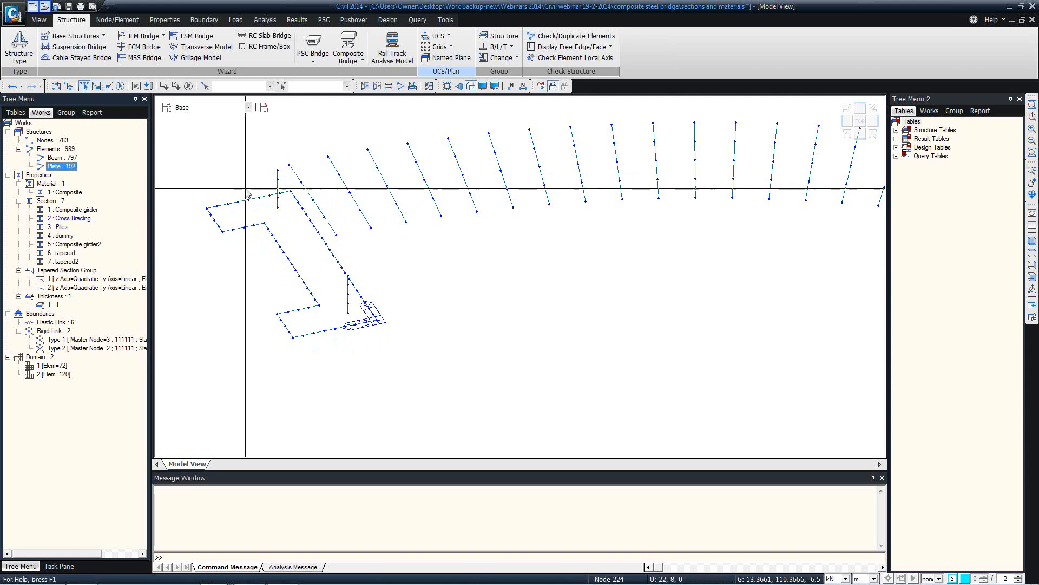
pyautogui.doubleClick(74, 239)
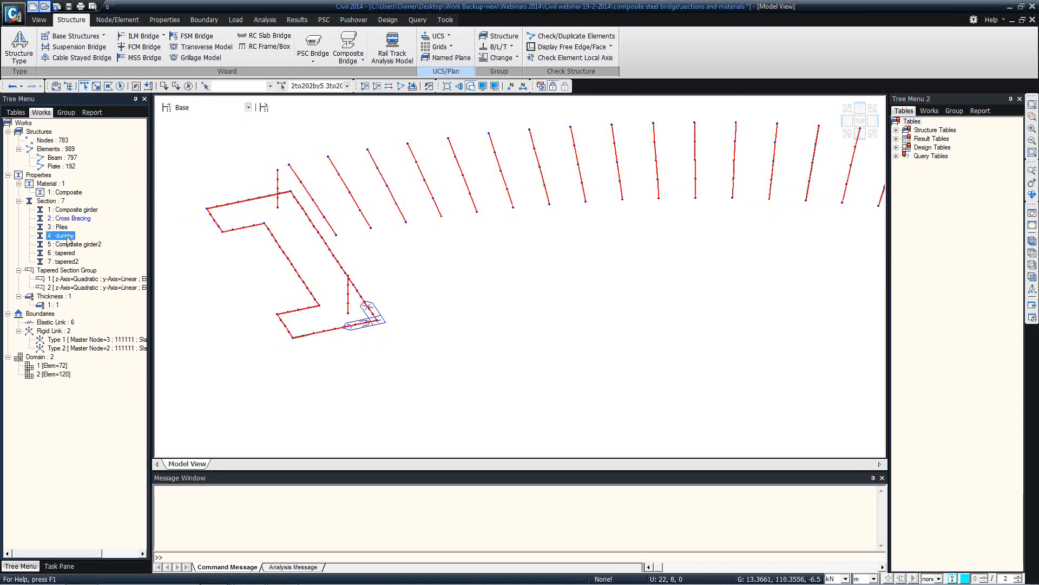
pyautogui.rightClick(219, 158)
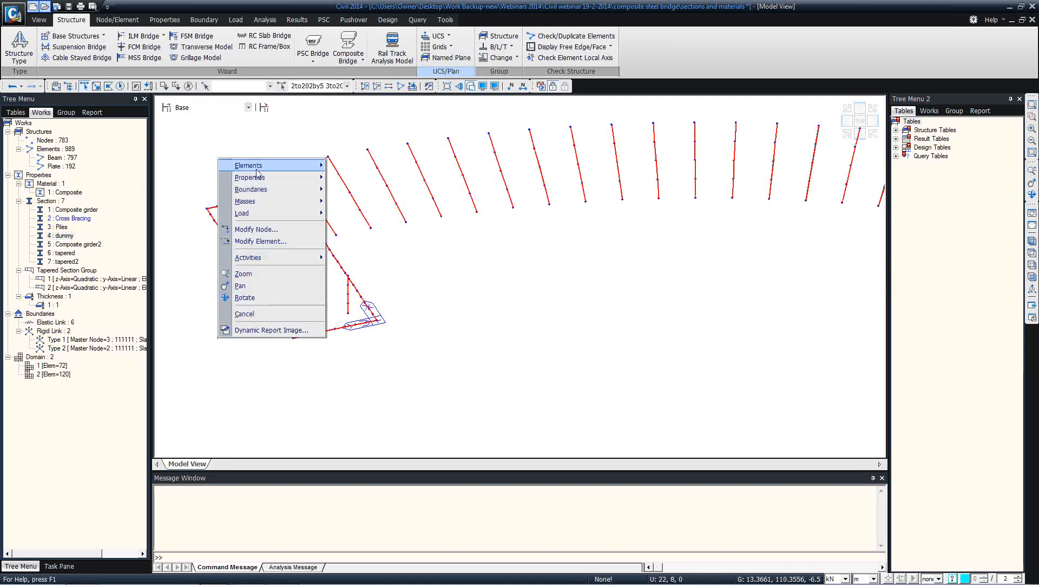
pyautogui.moveTo(252, 166)
pyautogui.click(352, 283)
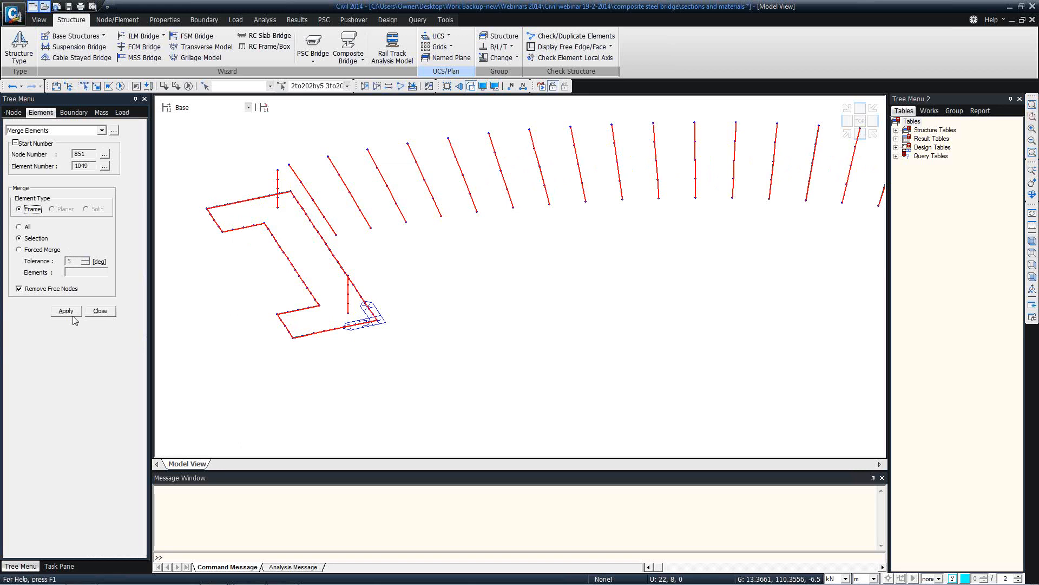
pyautogui.click(65, 310)
pyautogui.click(100, 311)
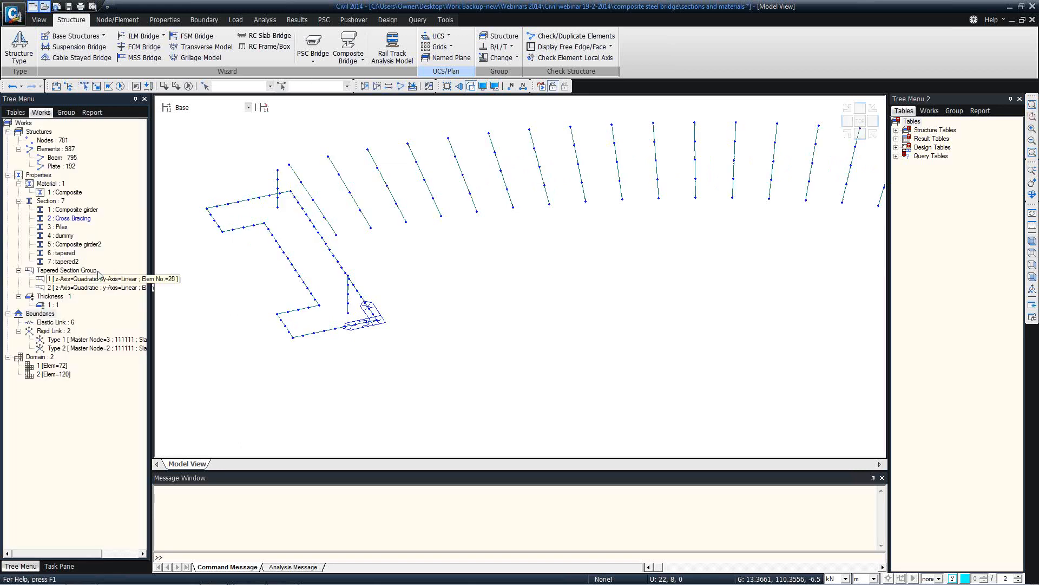
# Delete all 192 plate elements and re-merge the dummy beams, leaving 715 nodes and 729 beams
pyautogui.rightClick(65, 168)
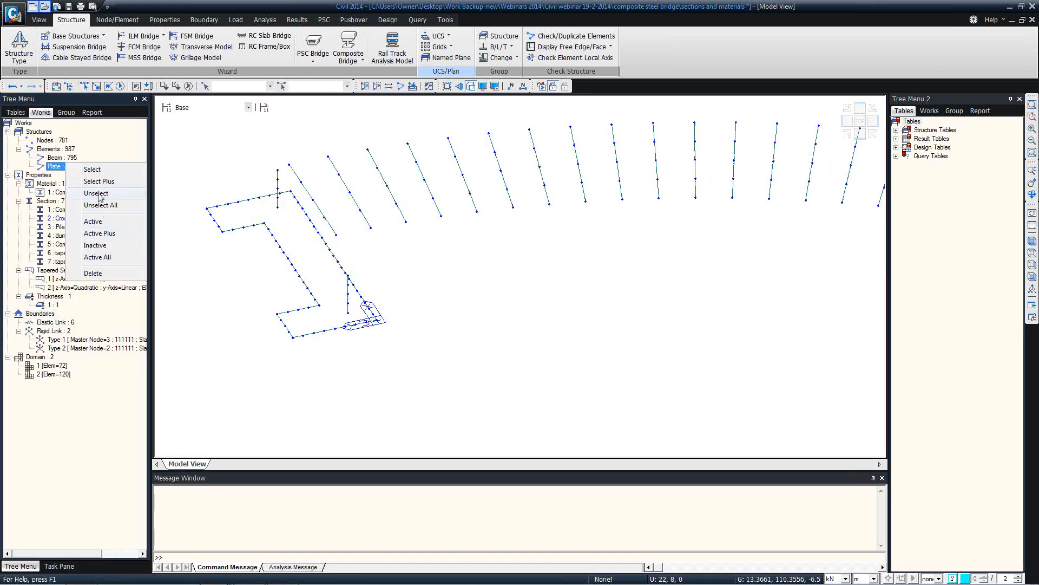
pyautogui.click(92, 273)
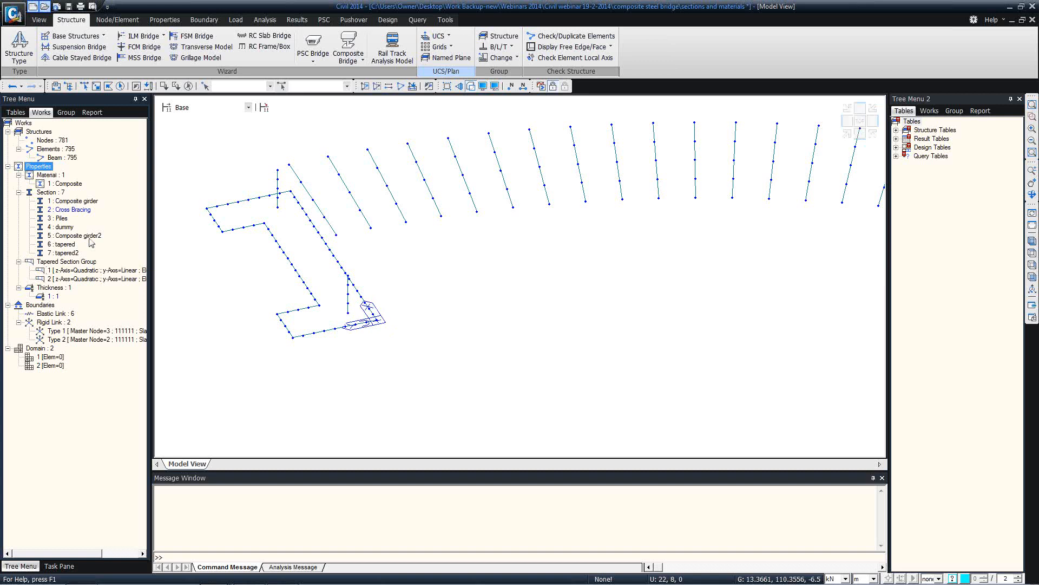
pyautogui.doubleClick(66, 227)
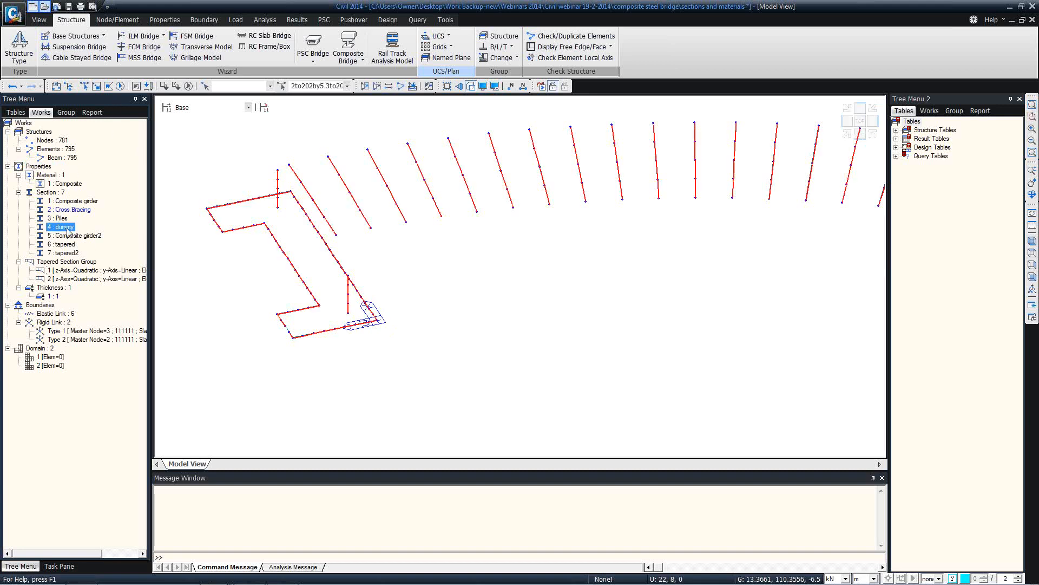
pyautogui.rightClick(197, 161)
pyautogui.moveTo(258, 172)
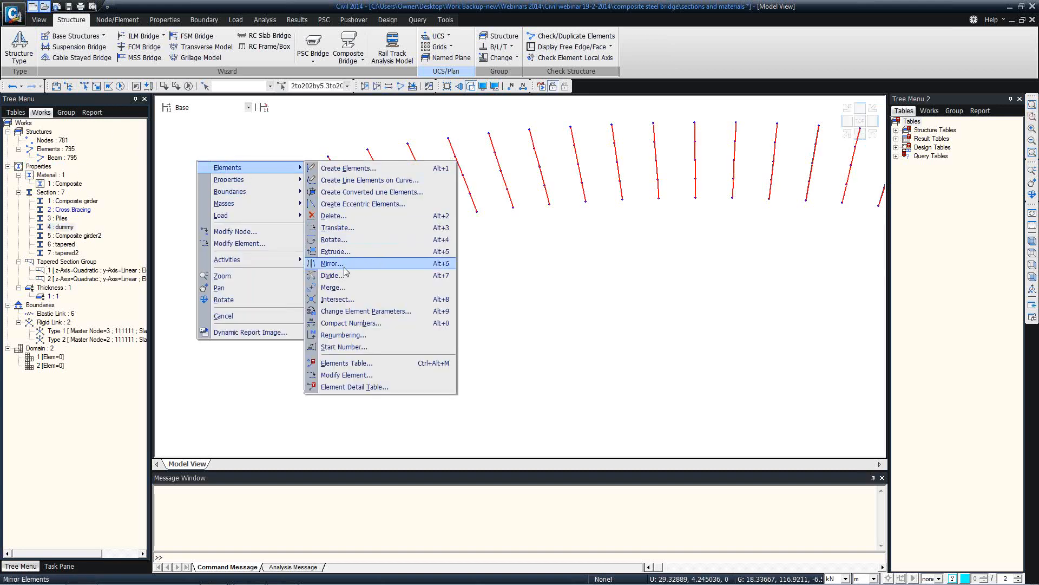
pyautogui.click(344, 288)
pyautogui.click(74, 316)
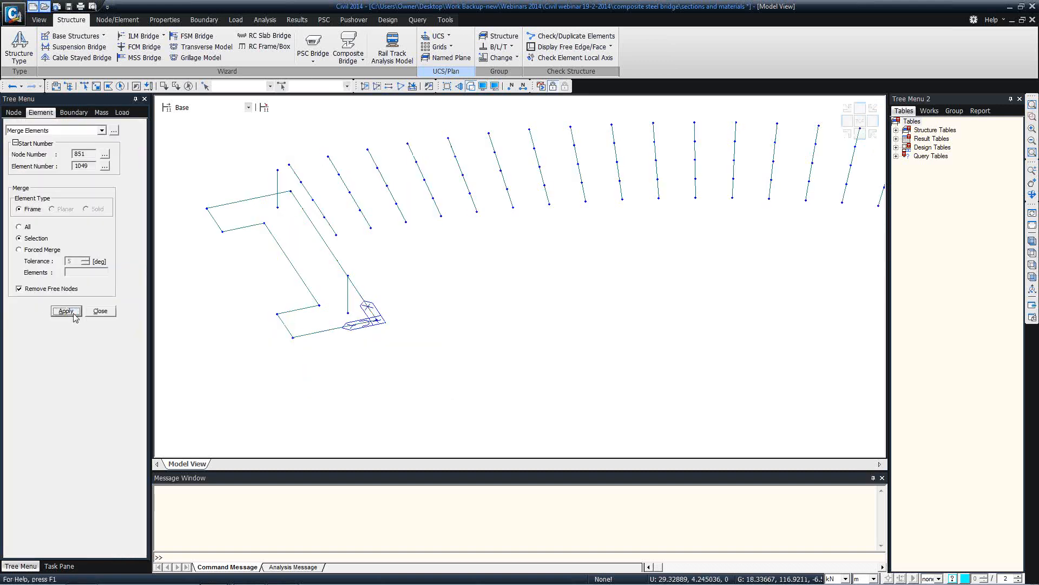
pyautogui.press('Escape')
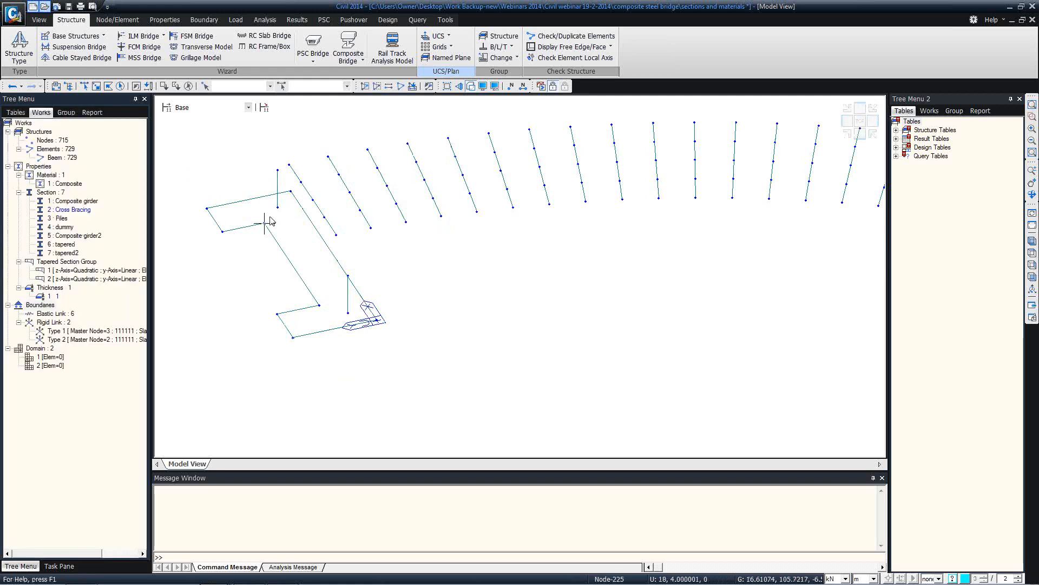
pyautogui.keyDown('ctrl'); pyautogui.moveTo(271, 221); pyautogui.dragTo(258, 183, button='middle'); pyautogui.keyUp('ctrl')
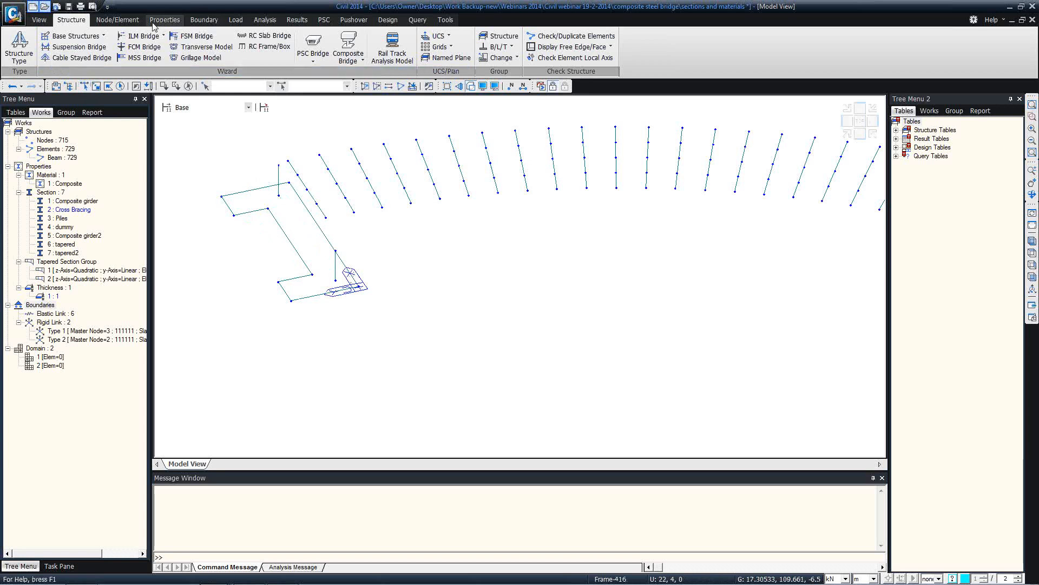
# Draw two 4: dummy section beam lines between node pairs along the pile cap's angled leg
pyautogui.click(117, 19)
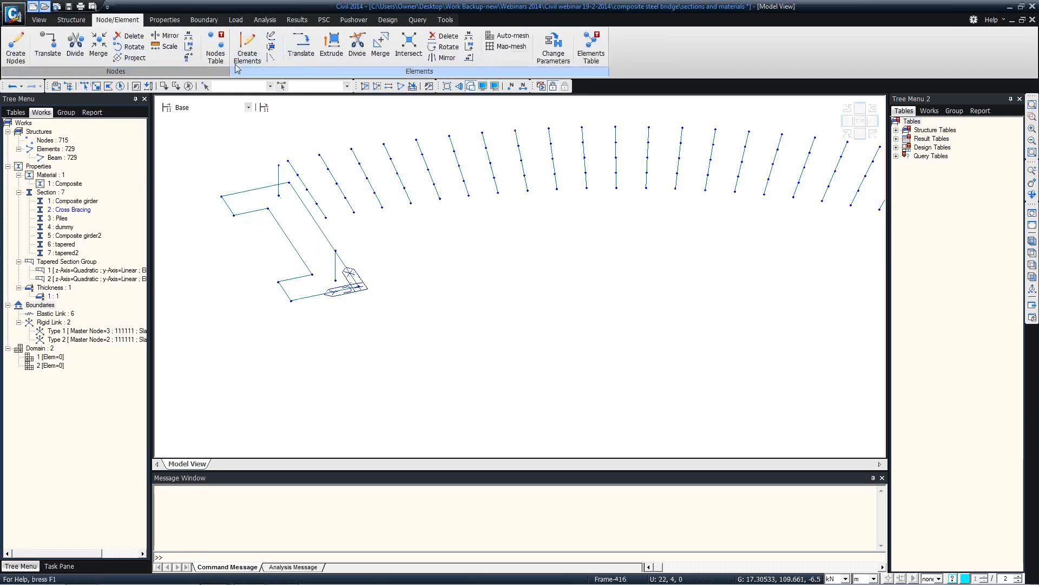
pyautogui.click(247, 49)
pyautogui.click(79, 375)
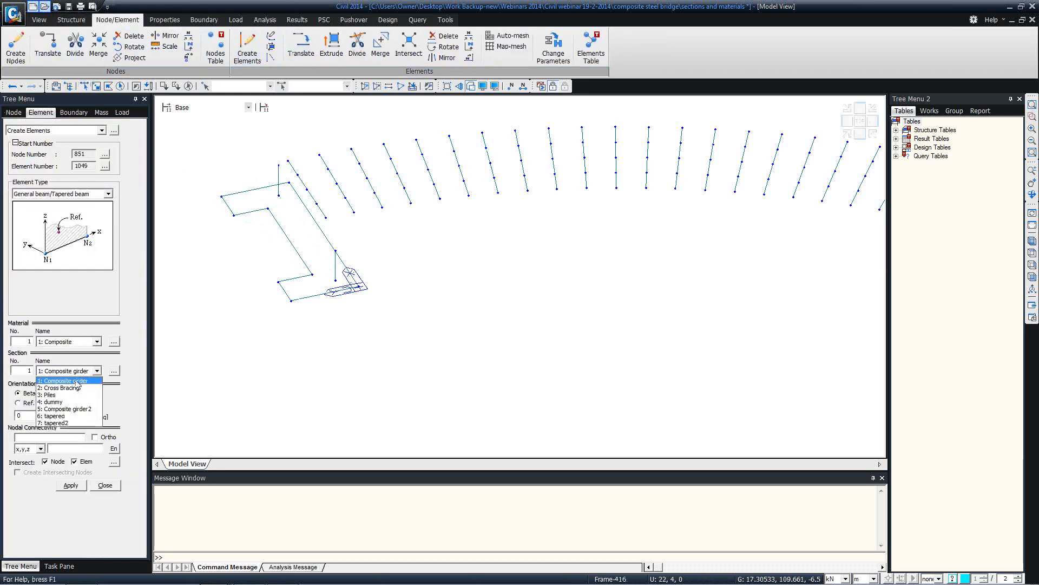
pyautogui.click(67, 403)
pyautogui.click(73, 437)
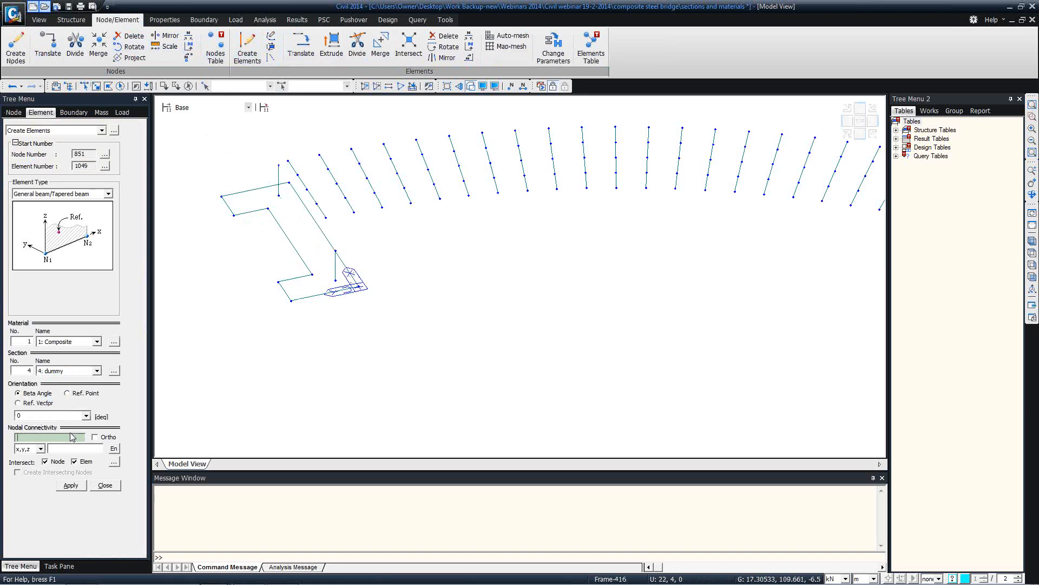
pyautogui.click(278, 195)
pyautogui.click(336, 280)
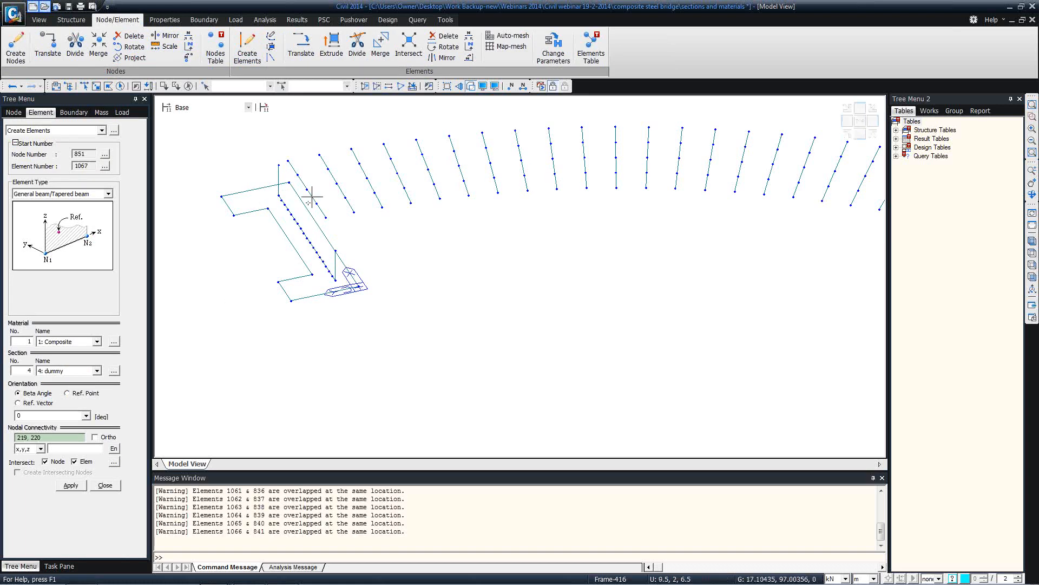
pyautogui.click(279, 165)
pyautogui.click(336, 251)
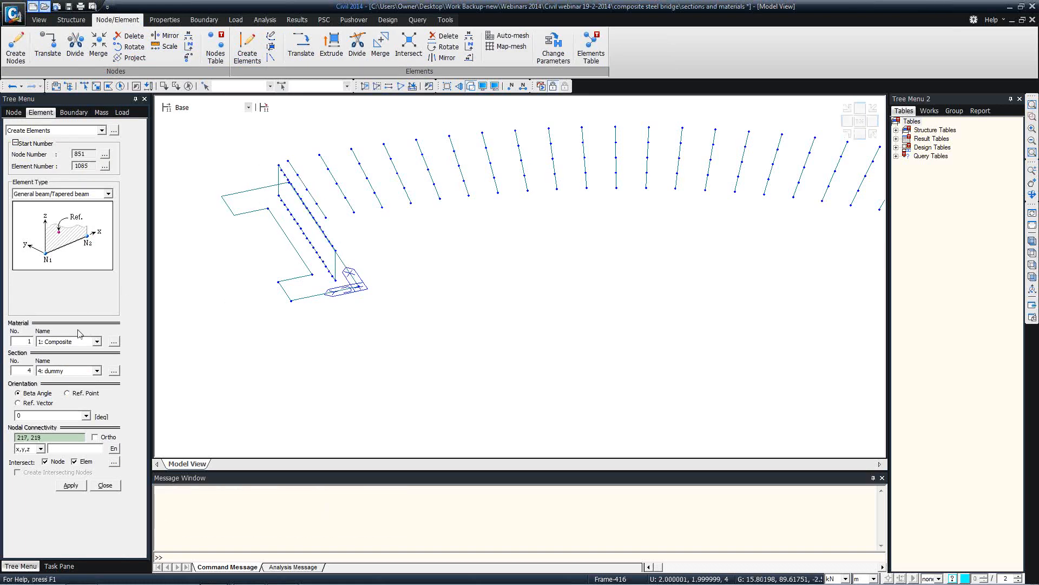
pyautogui.click(105, 484)
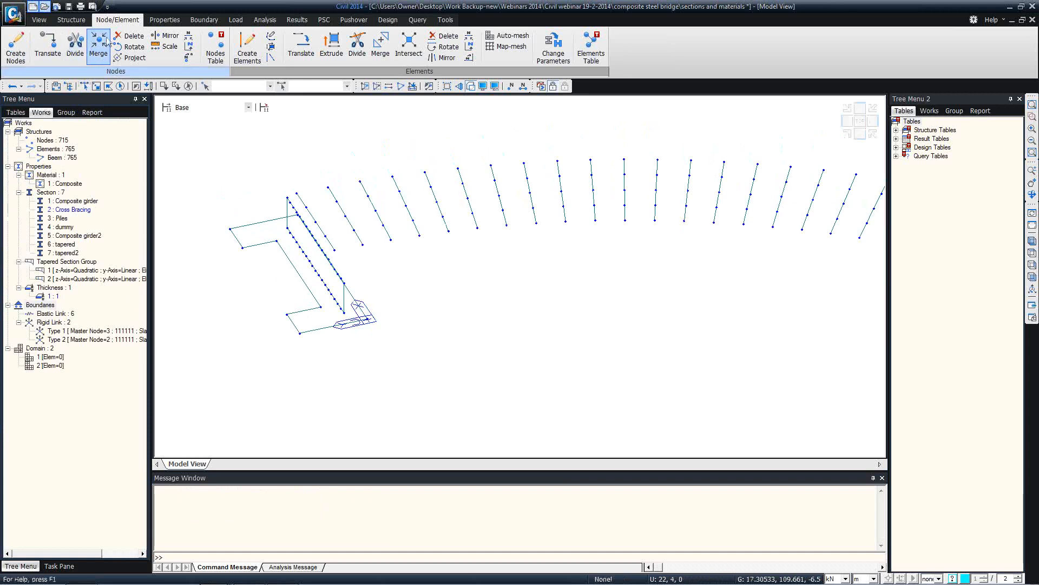
pyautogui.click(132, 37)
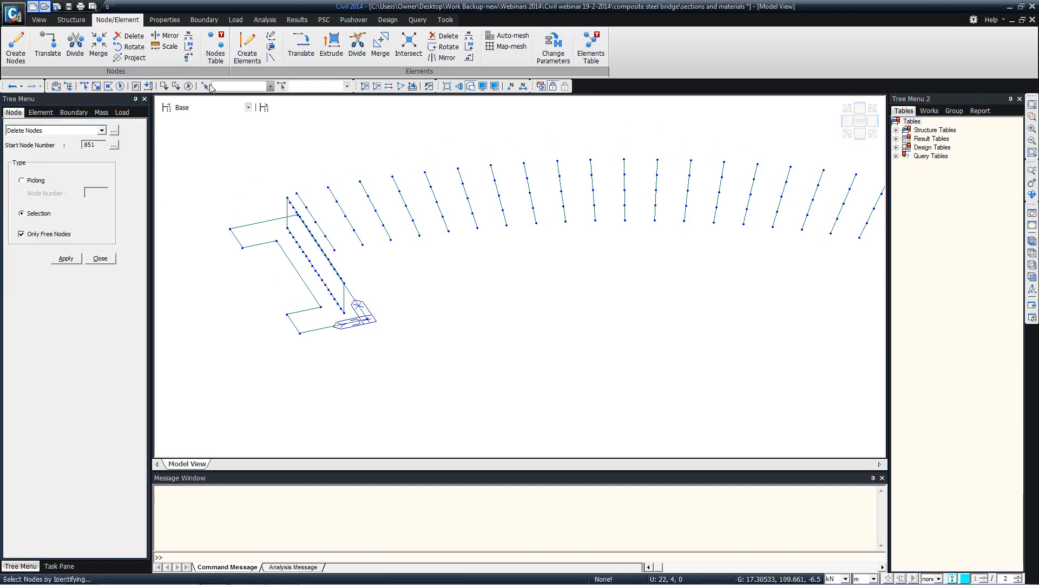
pyautogui.click(121, 86)
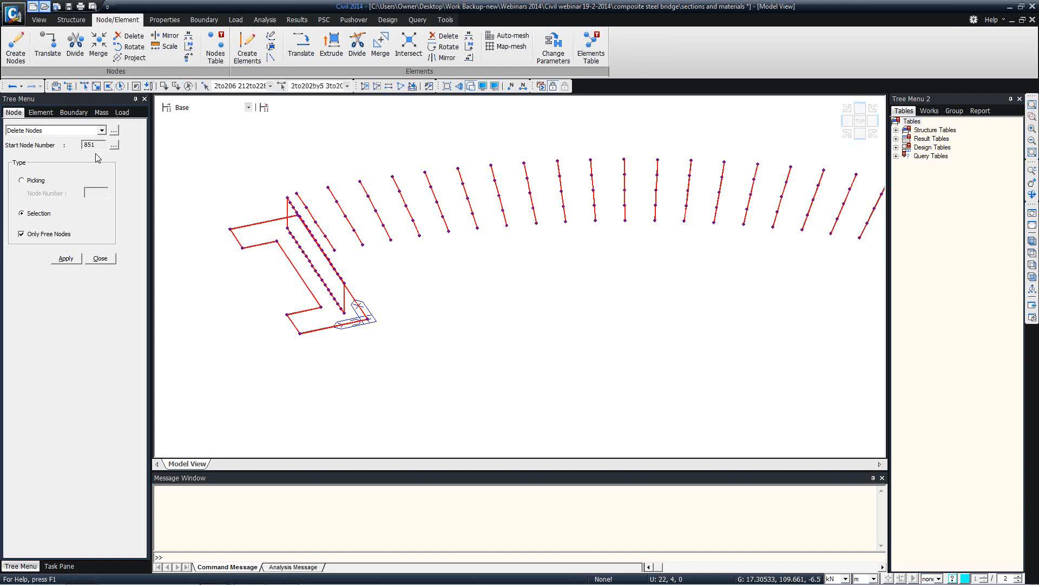
pyautogui.click(65, 258)
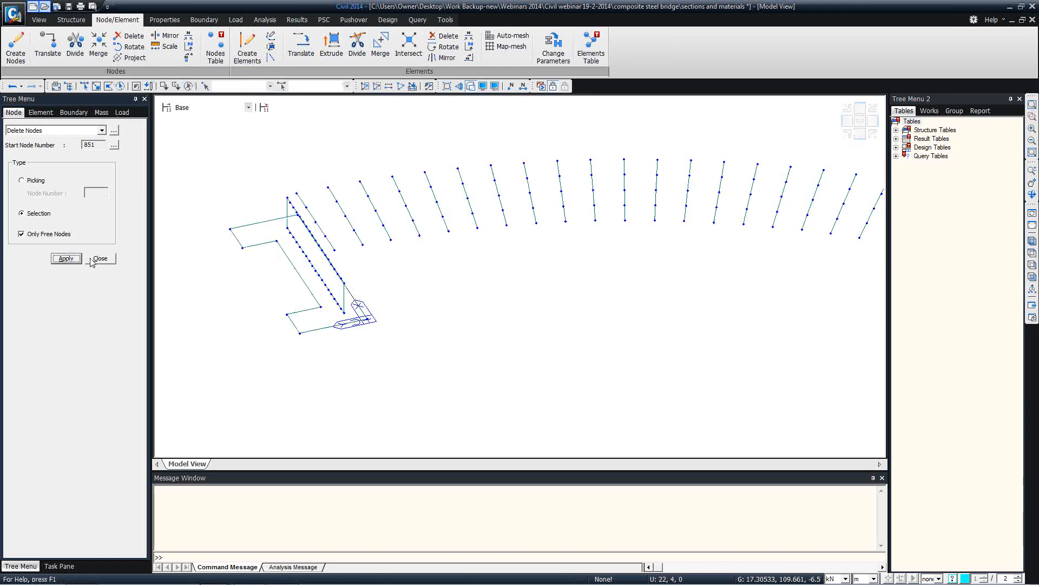
pyautogui.click(93, 260)
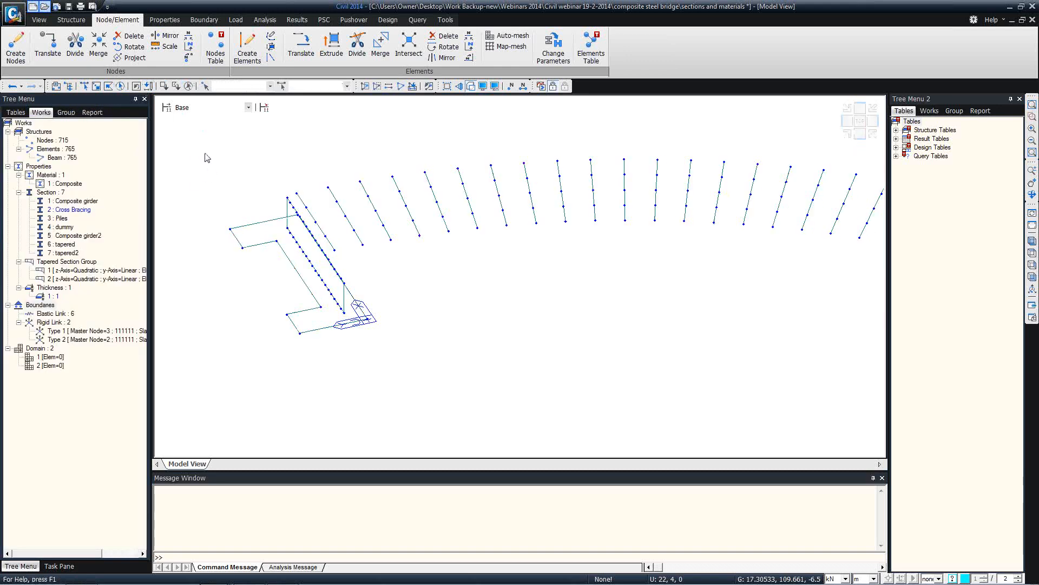
pyautogui.keyDown('ctrl'); pyautogui.moveTo(264, 222); pyautogui.dragTo(257, 208, button='middle'); pyautogui.keyUp('ctrl')
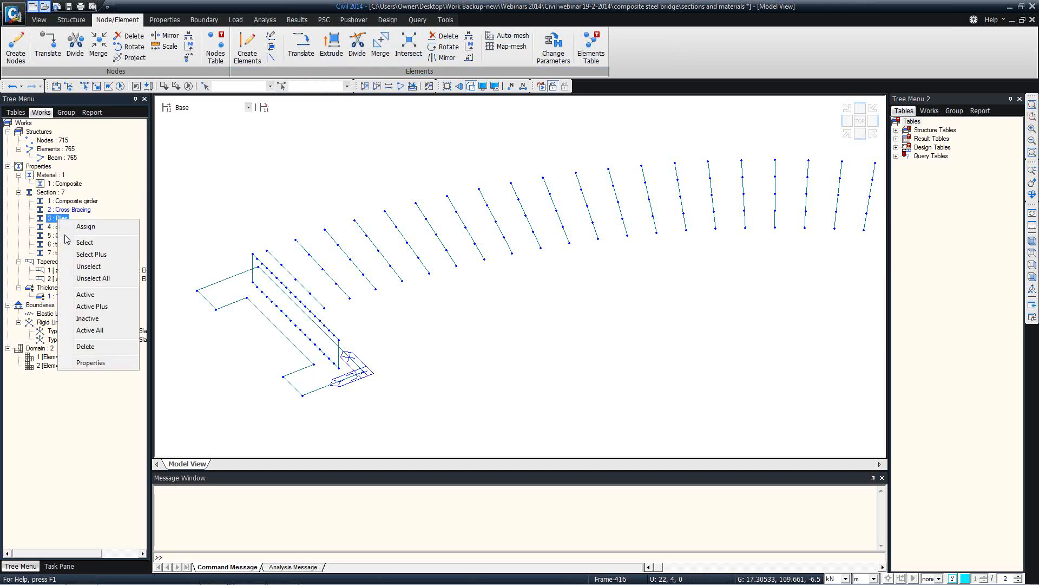
# Auto-mesh the pile-cap outline at Z -6.5, picked by XY plane, into 1 m quad plates
pyautogui.click(89, 297)
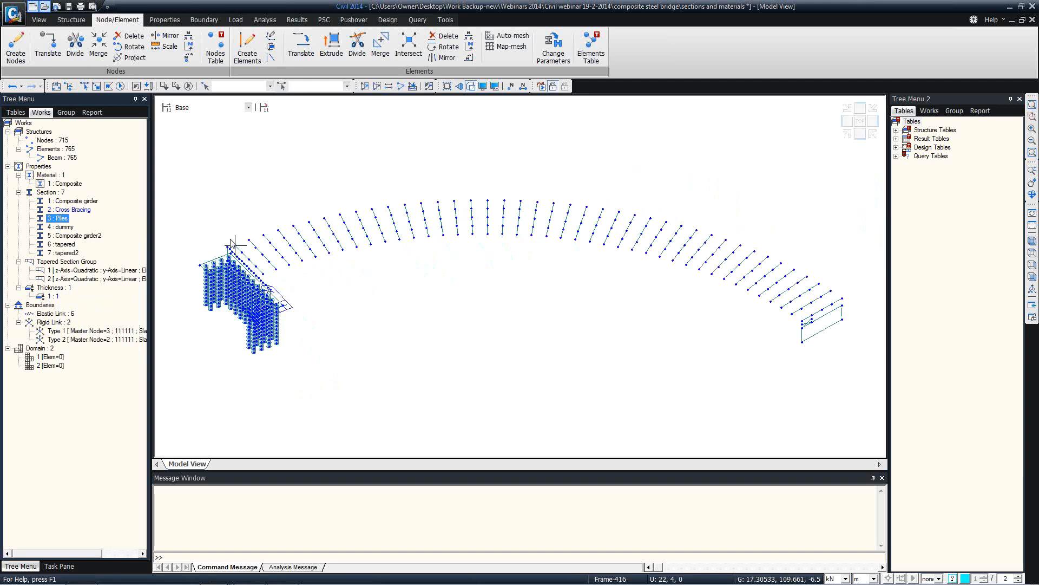
pyautogui.scroll(4, 270, 285)
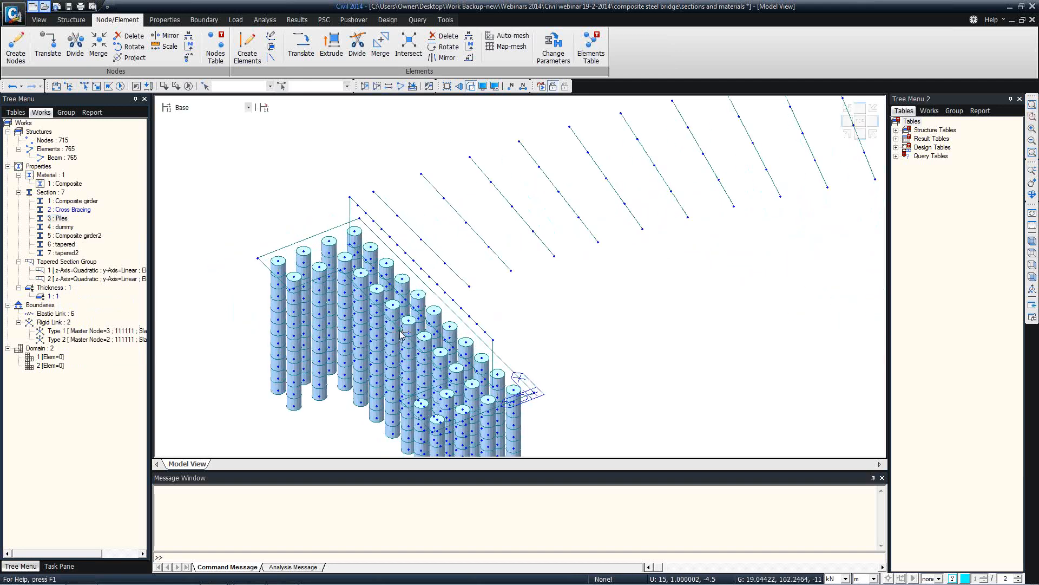
pyautogui.click(505, 37)
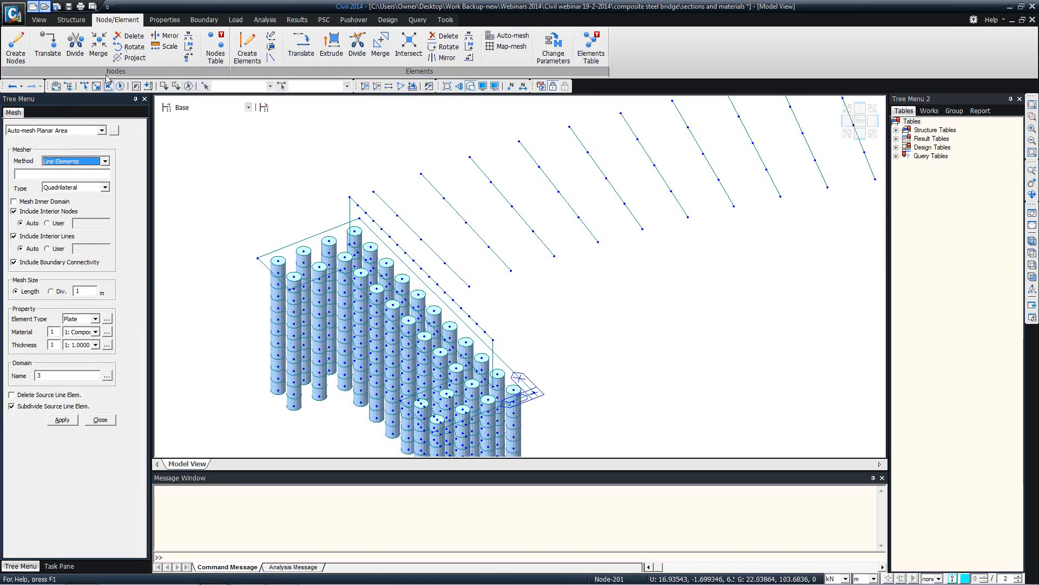
pyautogui.click(39, 19)
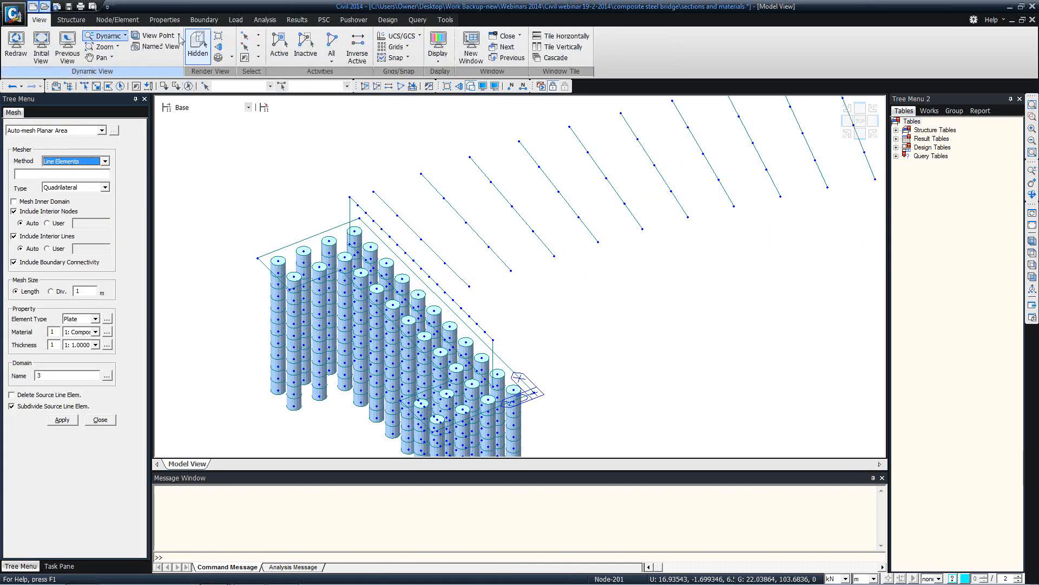
pyautogui.click(259, 36)
pyautogui.click(281, 110)
pyautogui.click(180, 150)
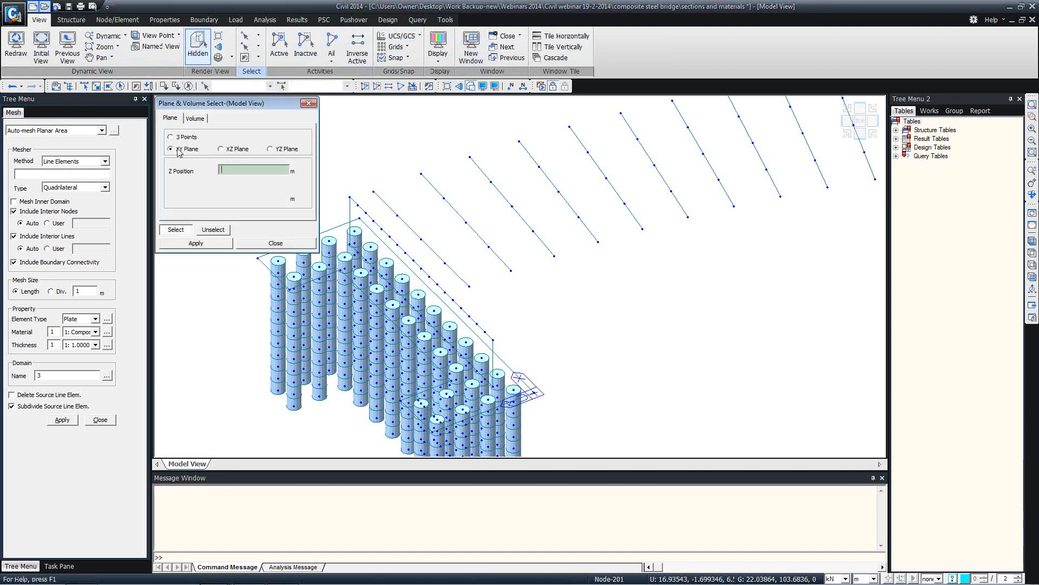
pyautogui.click(254, 258)
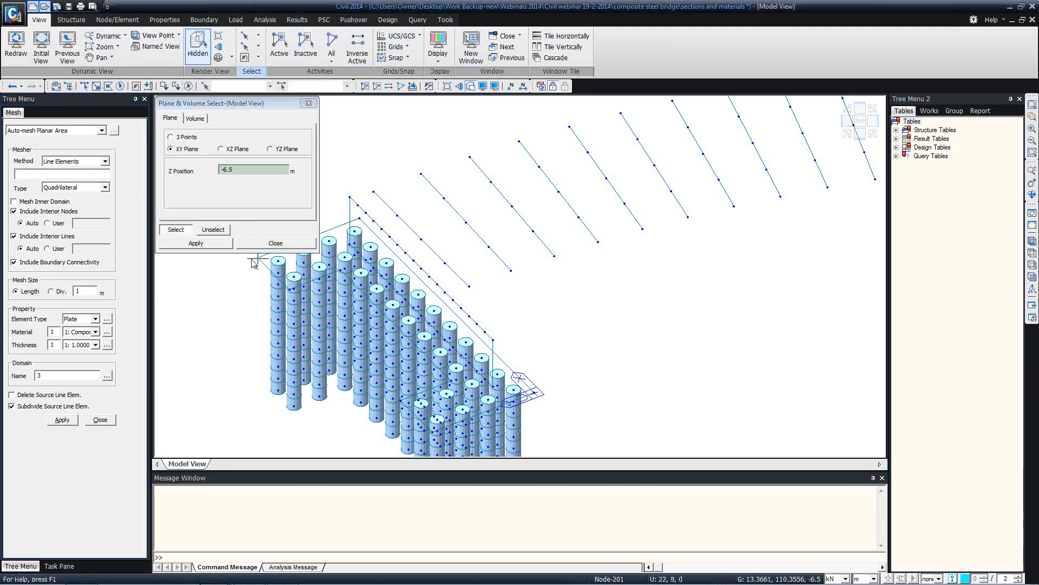
pyautogui.click(63, 420)
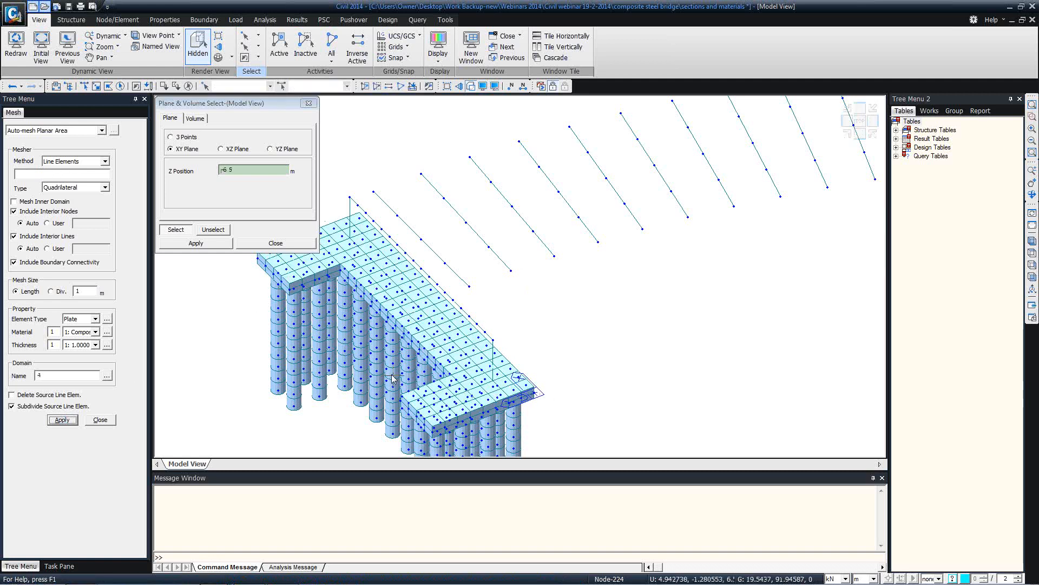
pyautogui.click(276, 243)
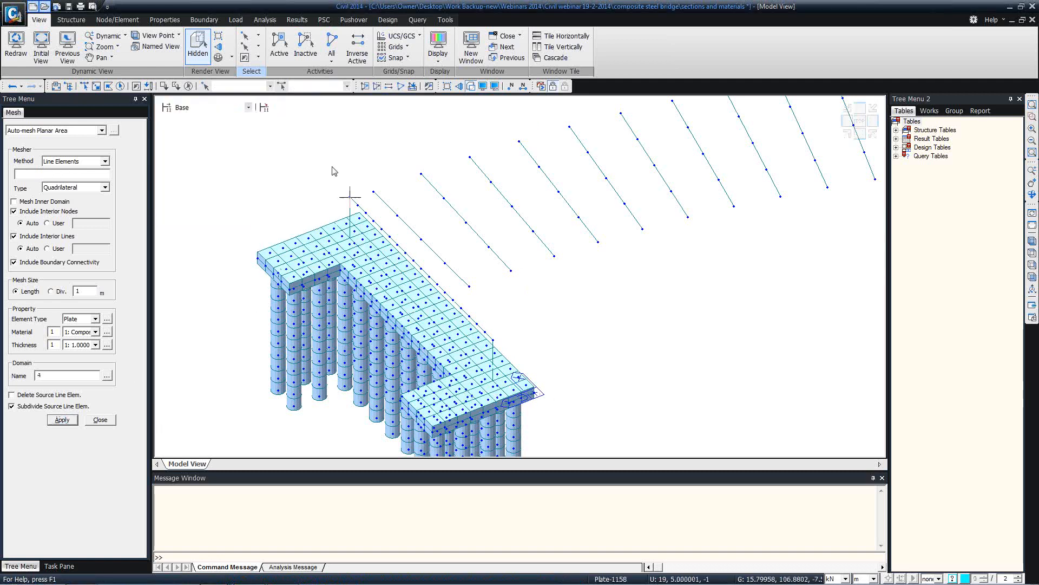
# Switch to wireframe display and inspect the new pile-cap mesh
pyautogui.click(471, 87)
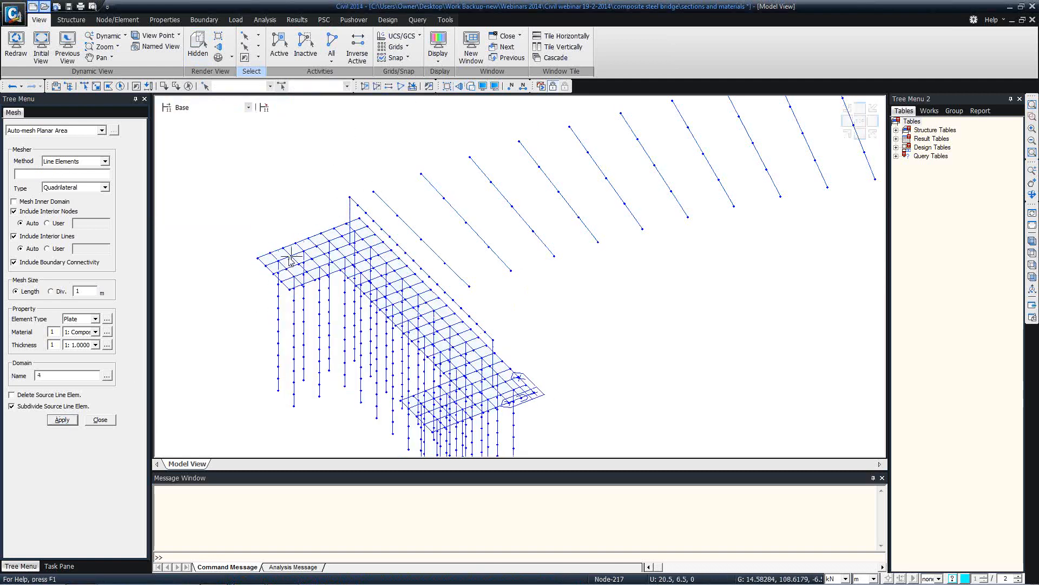
pyautogui.scroll(3, 291, 258)
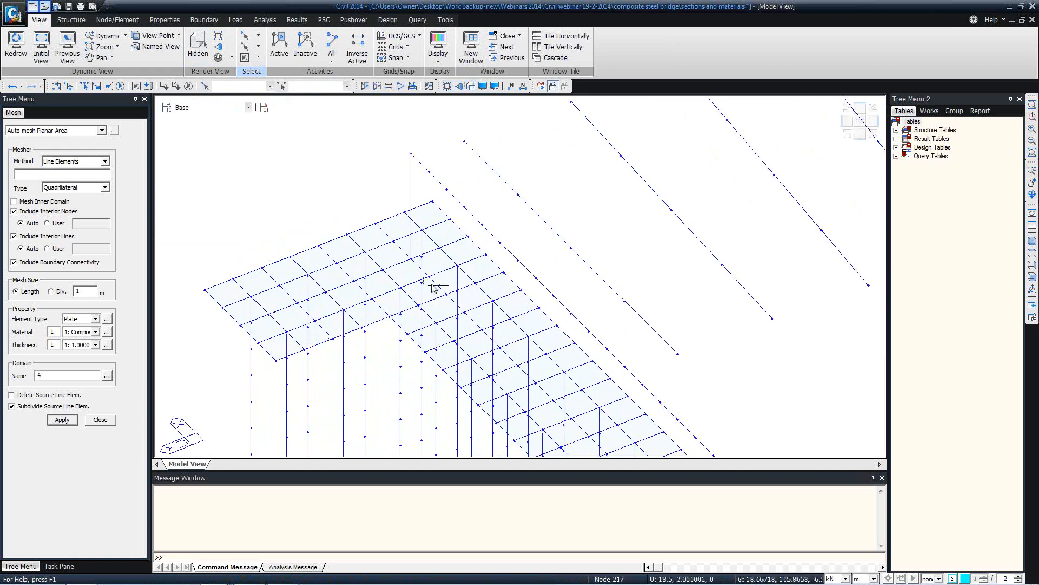
pyautogui.moveTo(430, 280); pyautogui.dragTo(374, 234, button='middle')
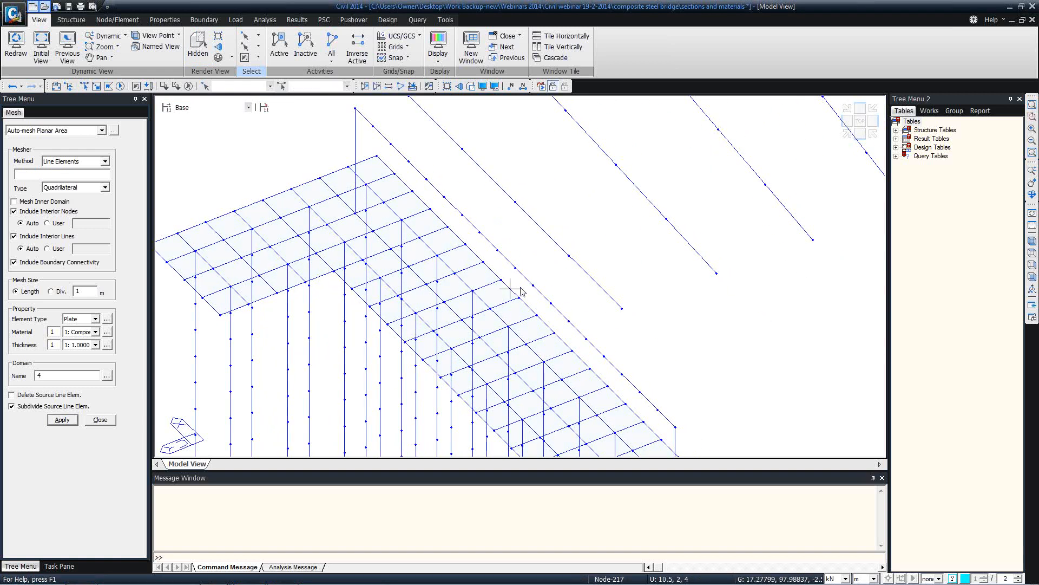
pyautogui.scroll(-3, 418, 234)
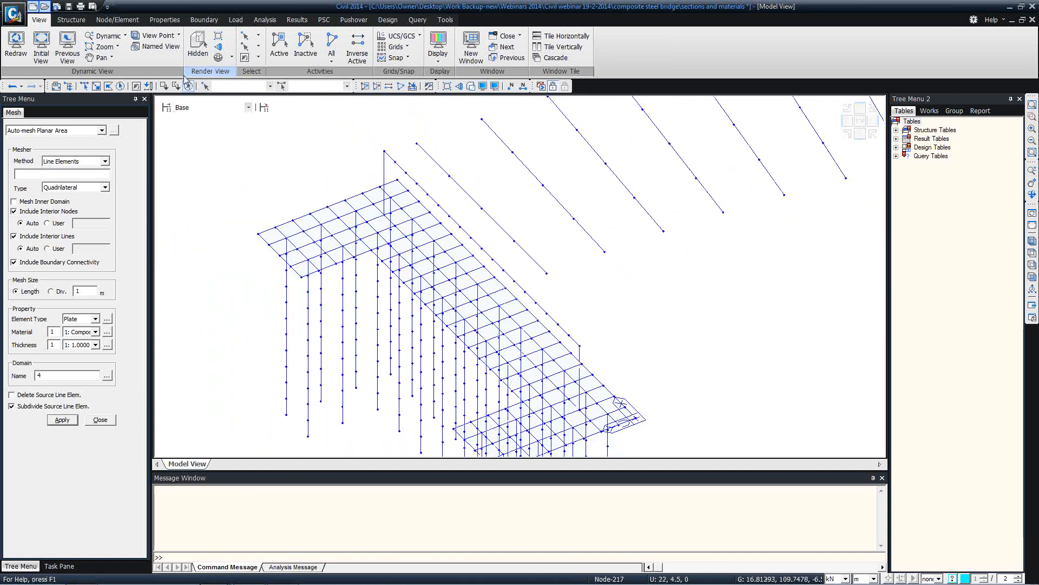
# Select the abutment wall by a three-point plane, re-picking the points after a wrong selection
pyautogui.click(257, 35)
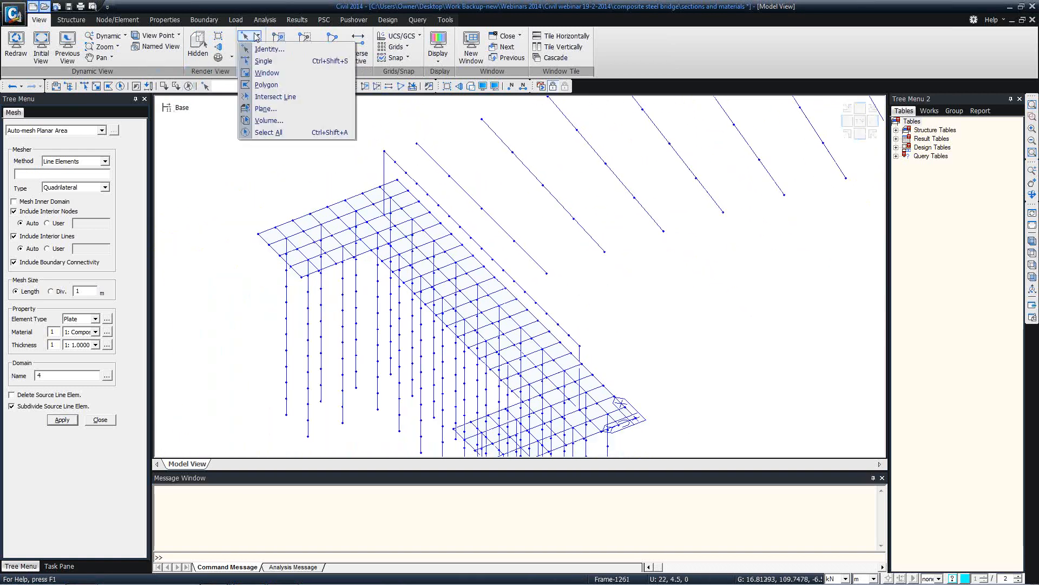
pyautogui.click(263, 109)
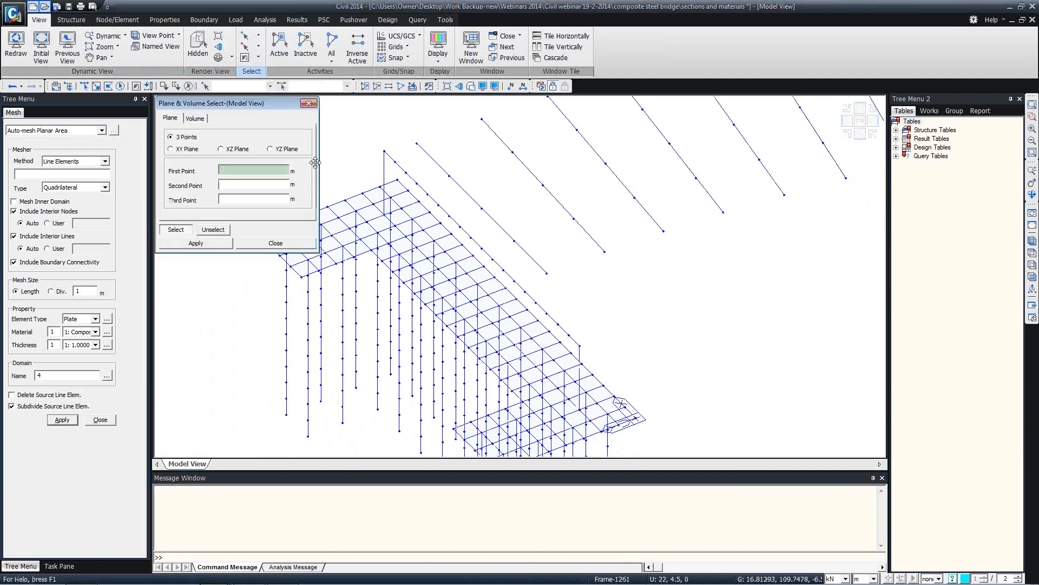
pyautogui.click(384, 152)
pyautogui.click(412, 177)
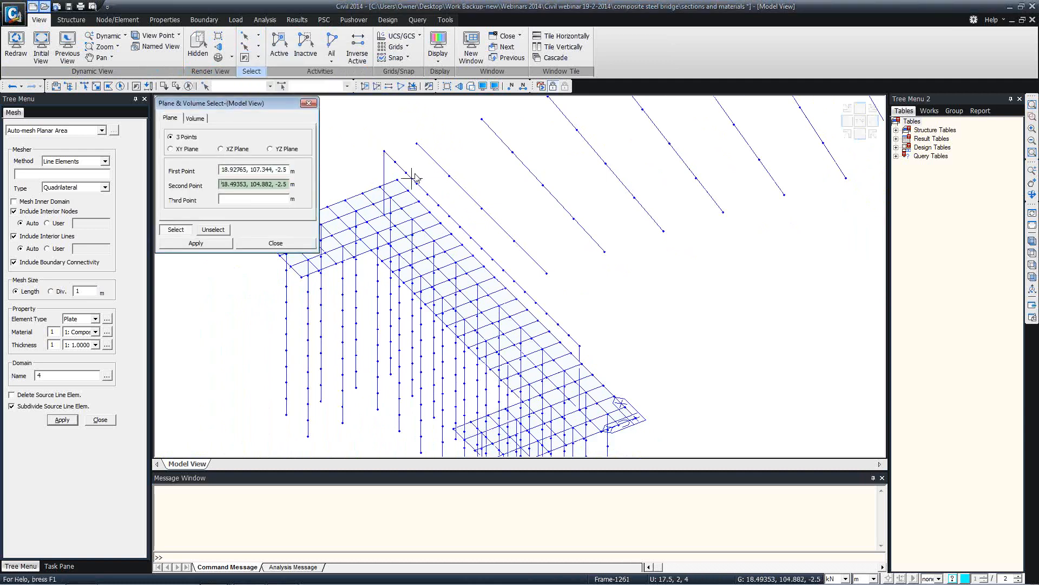
pyautogui.click(580, 345)
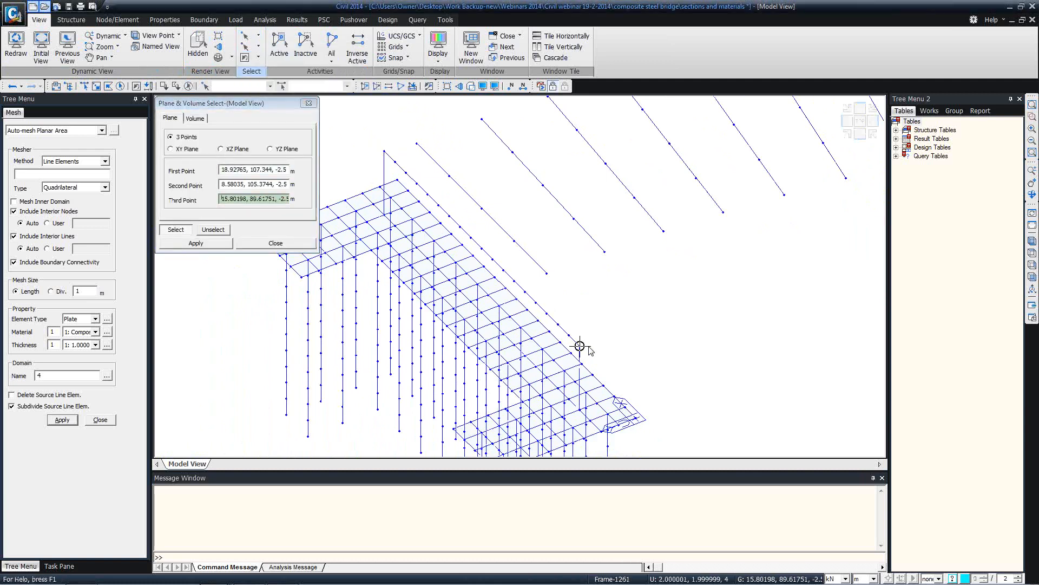
pyautogui.click(189, 87)
pyautogui.click(239, 166)
pyautogui.click(384, 151)
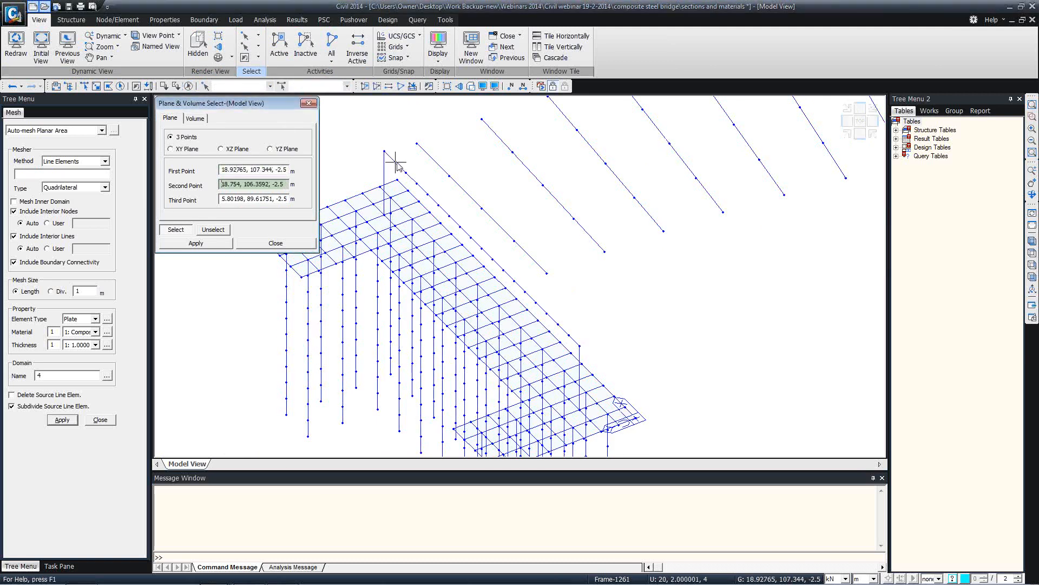
pyautogui.click(395, 162)
pyautogui.click(384, 215)
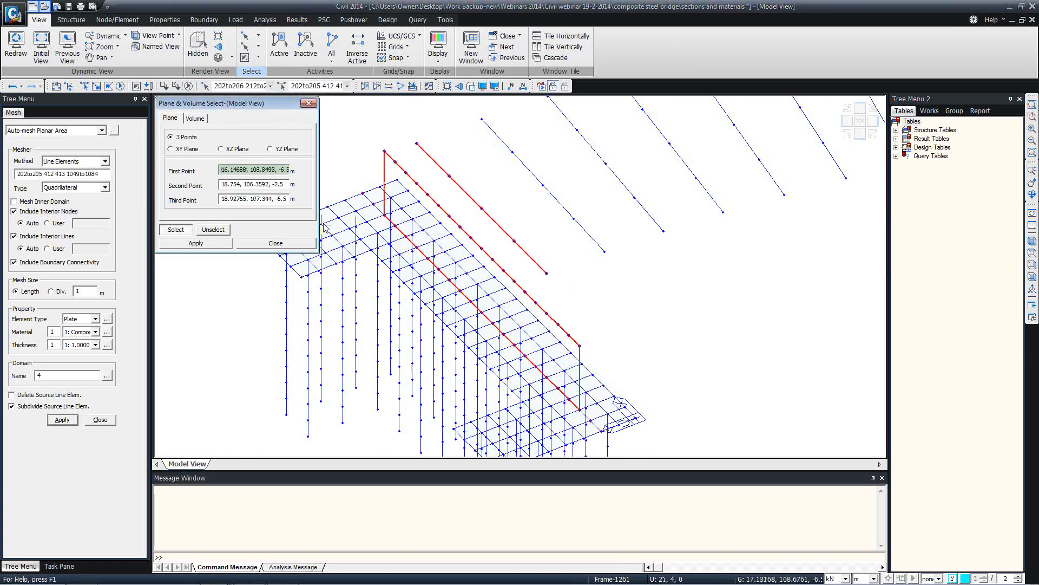
# Mesh the selected wall into 1 m quadrilateral plates and orbit to review it
pyautogui.click(62, 419)
pyautogui.click(295, 247)
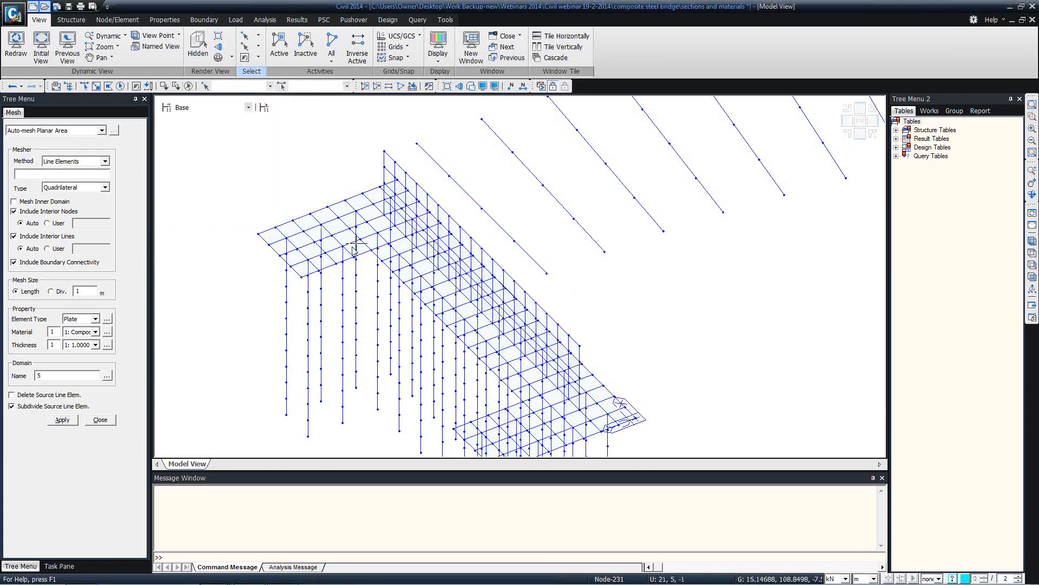
pyautogui.keyDown('ctrl'); pyautogui.moveTo(401, 223); pyautogui.dragTo(304, 210, button='middle'); pyautogui.keyUp('ctrl')
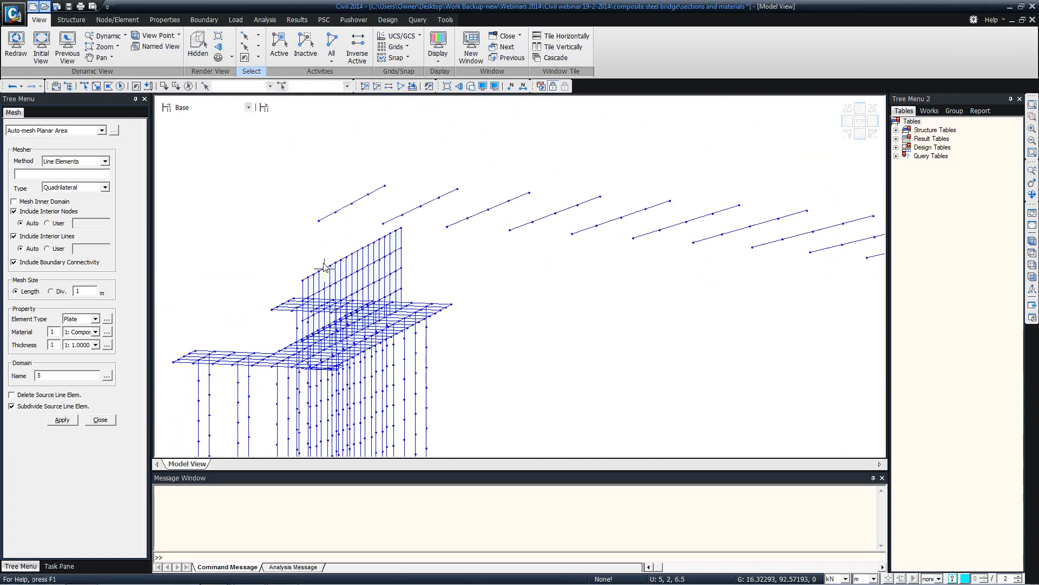
pyautogui.moveTo(322, 271); pyautogui.dragTo(428, 239, button='middle')
# Close the Auto-mesh panel and orbit the model to look down on the deck
pyautogui.click(104, 423)
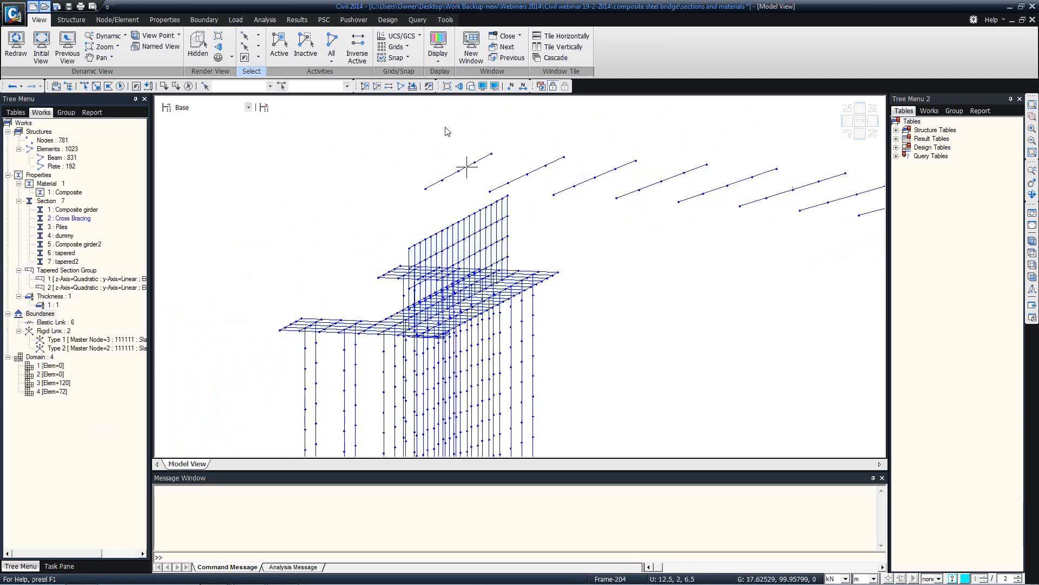
pyautogui.scroll(-5, 416, 211)
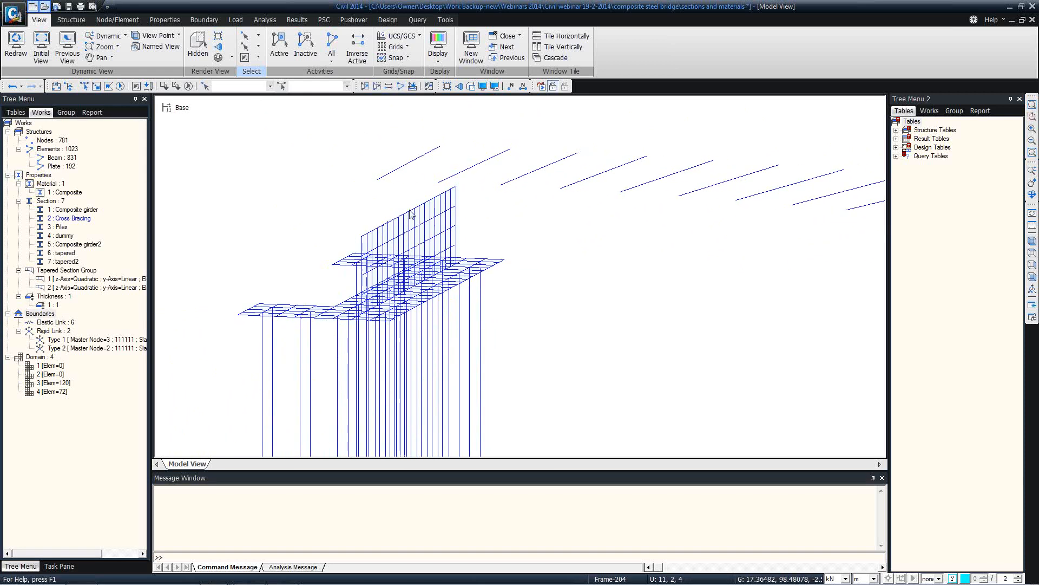
pyautogui.scroll(-2, 433, 214)
pyautogui.keyDown('ctrl'); pyautogui.moveTo(554, 223); pyautogui.dragTo(429, 201, button='middle'); pyautogui.keyUp('ctrl')
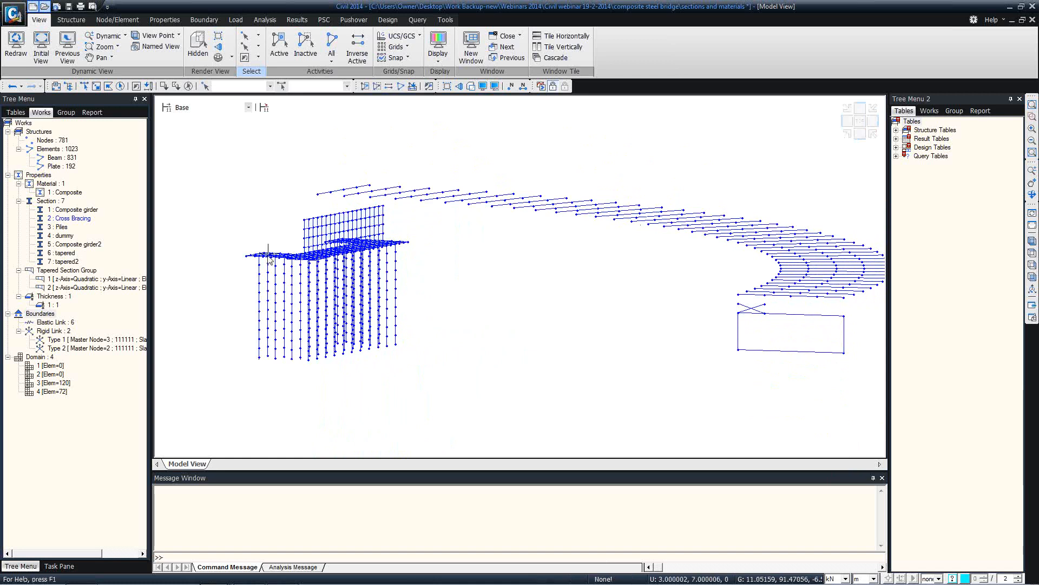
pyautogui.keyDown('ctrl'); pyautogui.moveTo(247, 255); pyautogui.dragTo(355, 373, button='middle'); pyautogui.keyUp('ctrl')
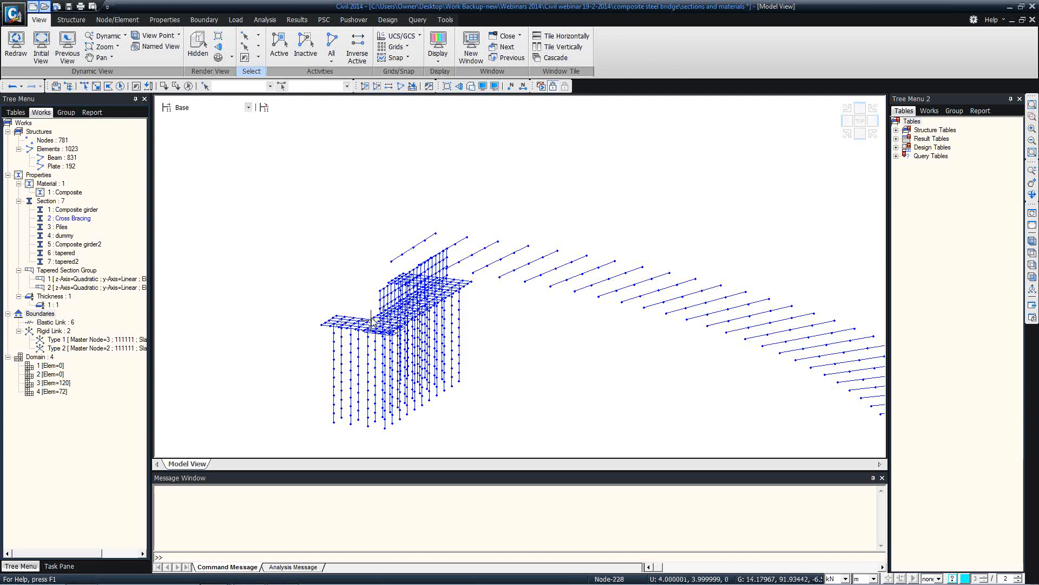
# Switch to the other Civil 2014 window with the precast infill bridge model and maximize it
pyautogui.moveTo(373, 321)
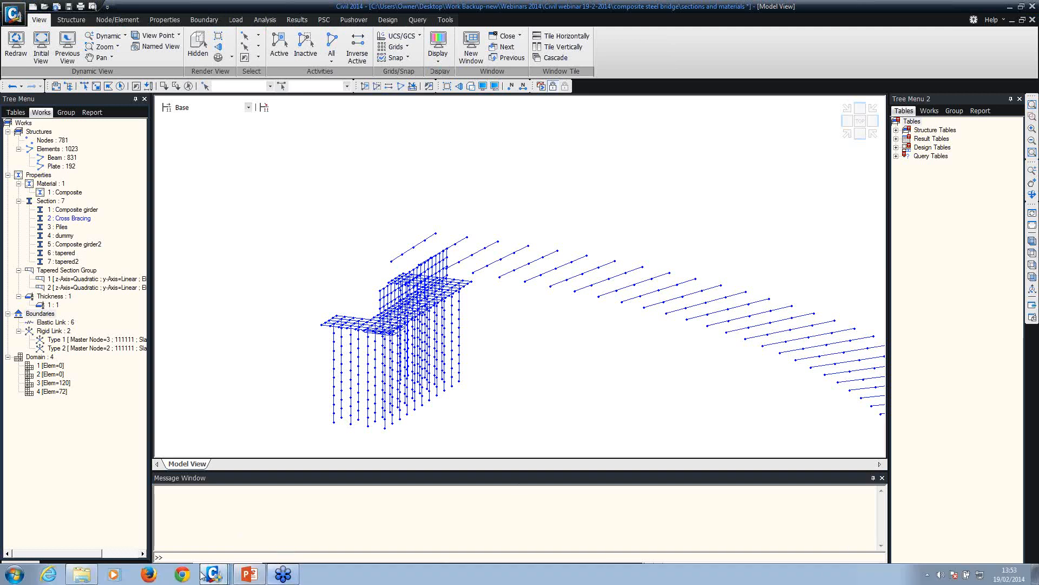
pyautogui.moveTo(214, 574)
pyautogui.click(222, 496)
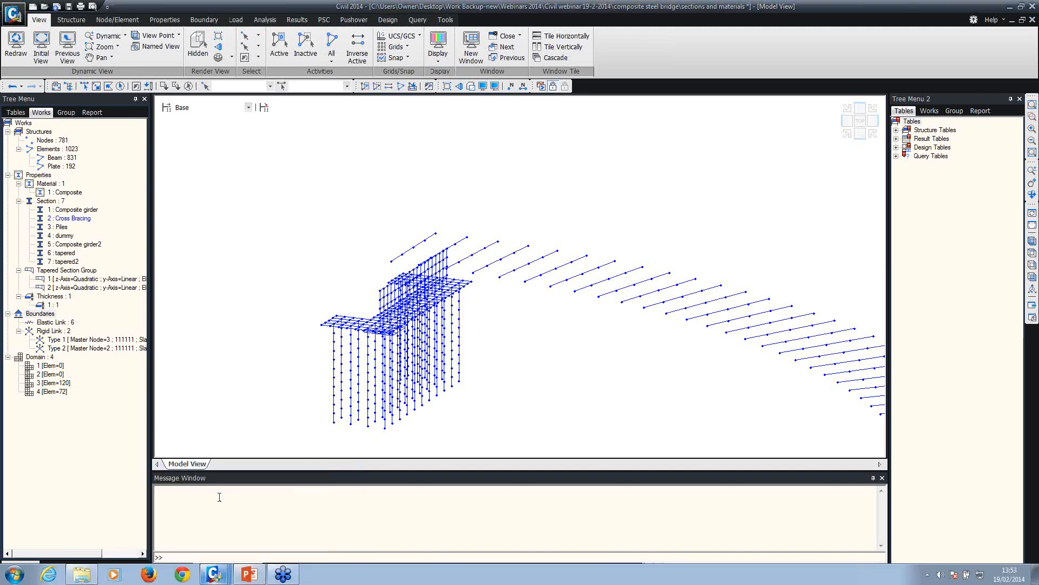
pyautogui.moveTo(1038, 22); pyautogui.dragTo(341, 0)
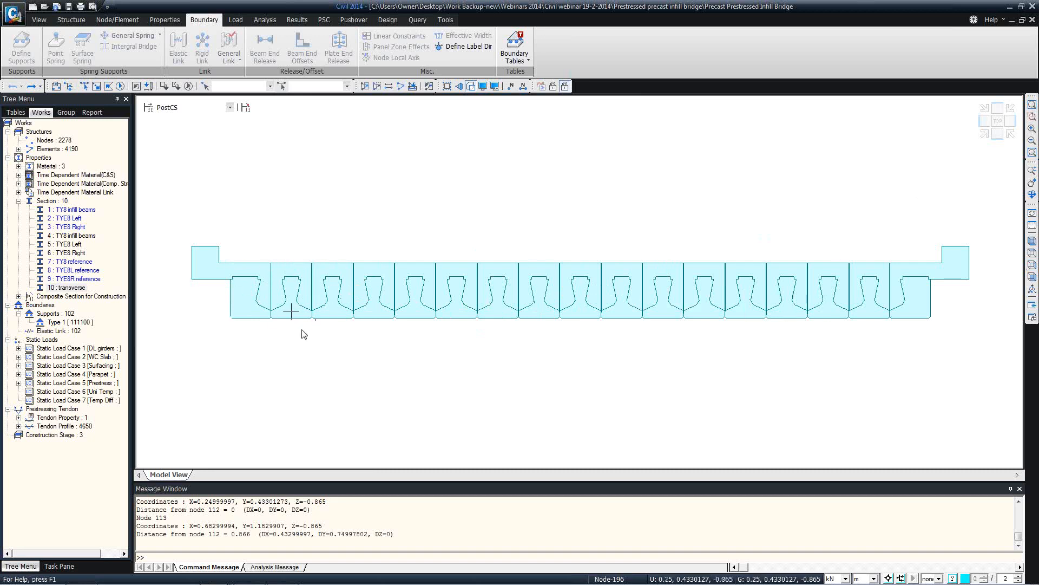
# Launch MIDAS/SPC from the Tools menu's Sectional Property Calculator
pyautogui.moveTo(302, 323)
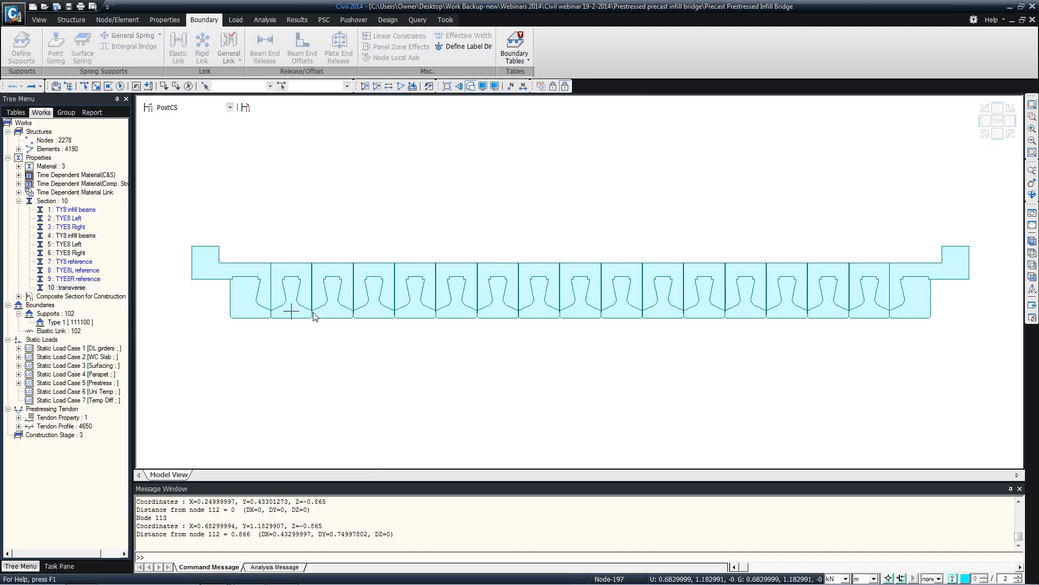
pyautogui.click(452, 20)
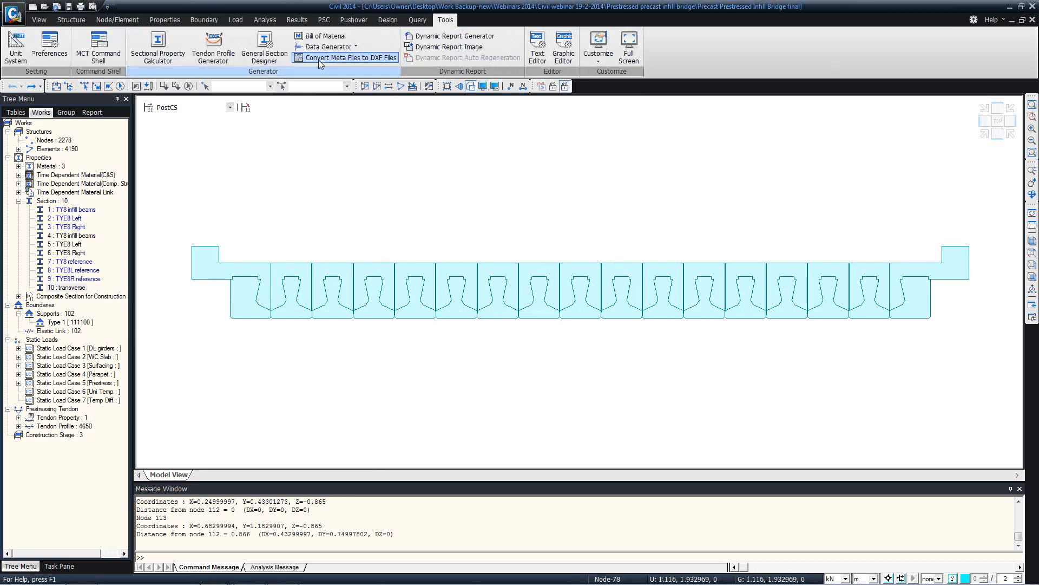
pyautogui.click(156, 63)
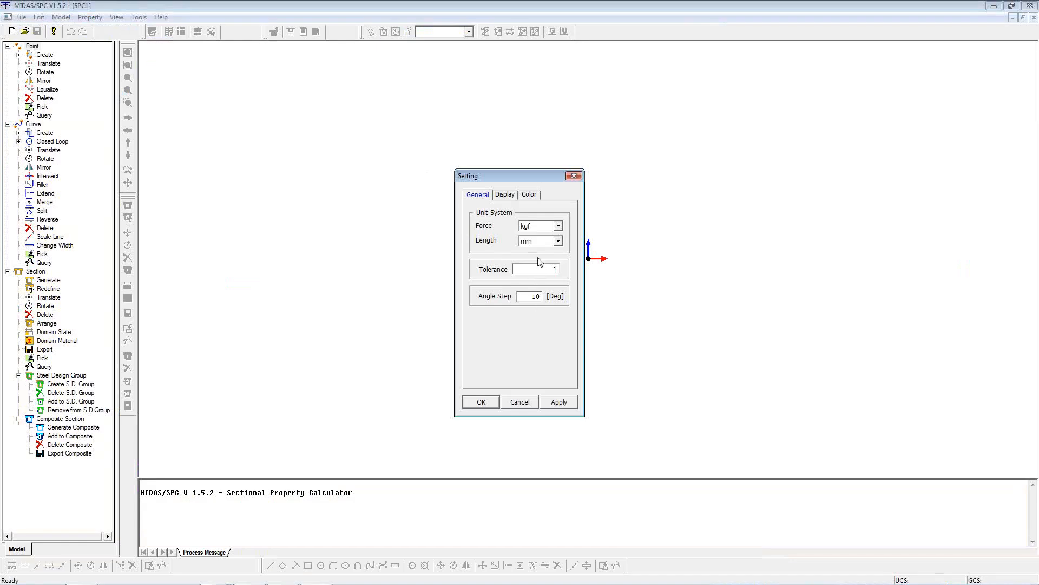
# Set the SPC units to kN for force and metres for length
pyautogui.click(558, 240)
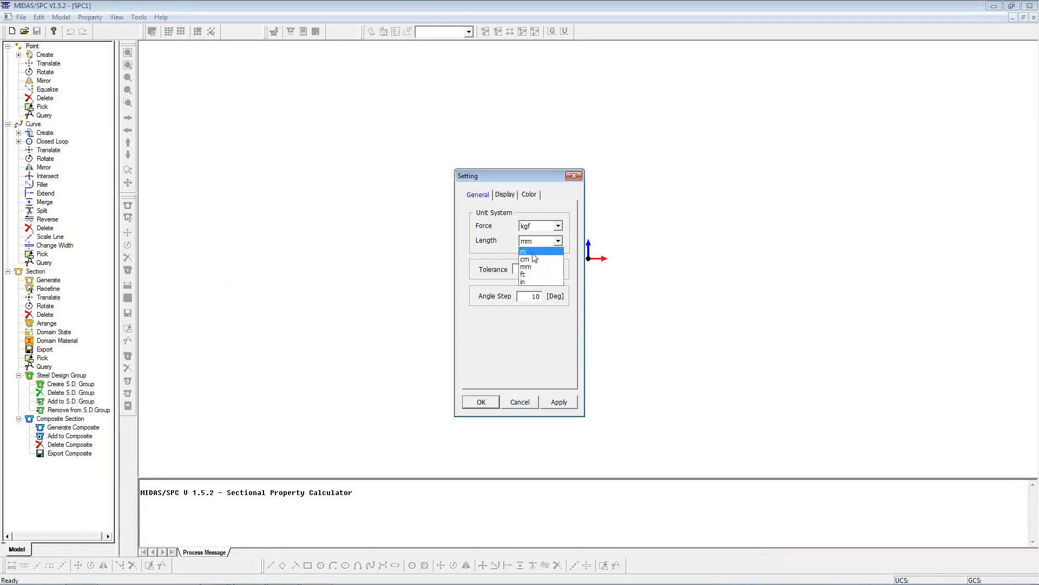
pyautogui.click(532, 252)
pyautogui.click(558, 225)
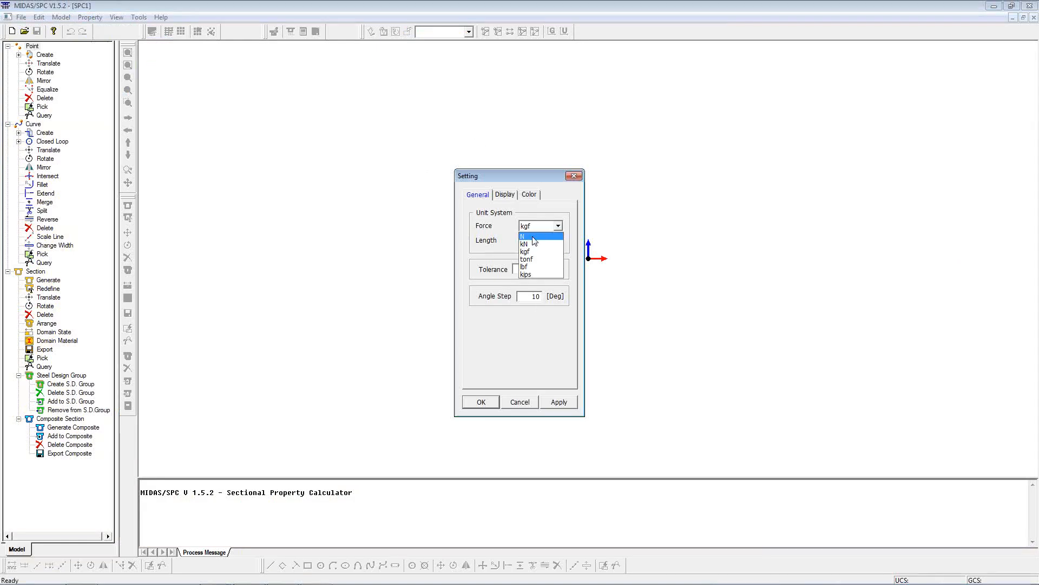
pyautogui.click(533, 241)
pyautogui.click(481, 402)
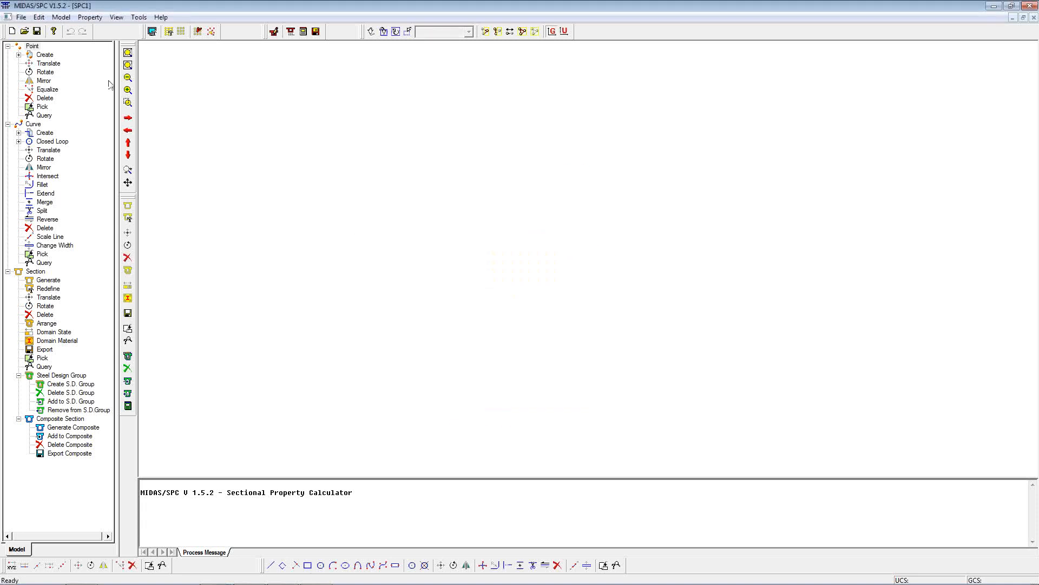
# Import the TY8 Infill section DXF outline, accepting the intersection check on the curves
pyautogui.click(21, 17)
pyautogui.moveTo(42, 79)
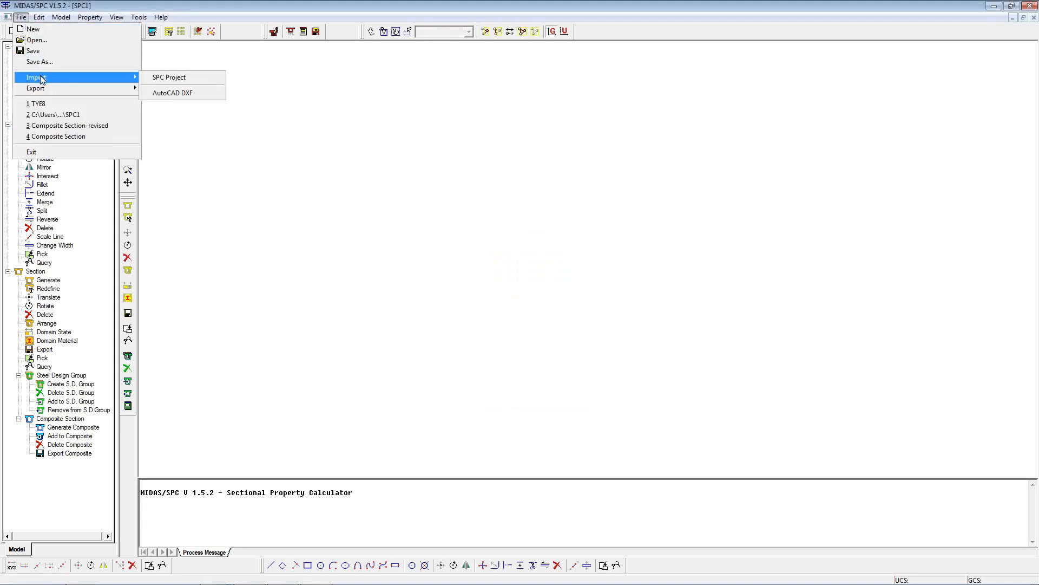
pyautogui.click(152, 93)
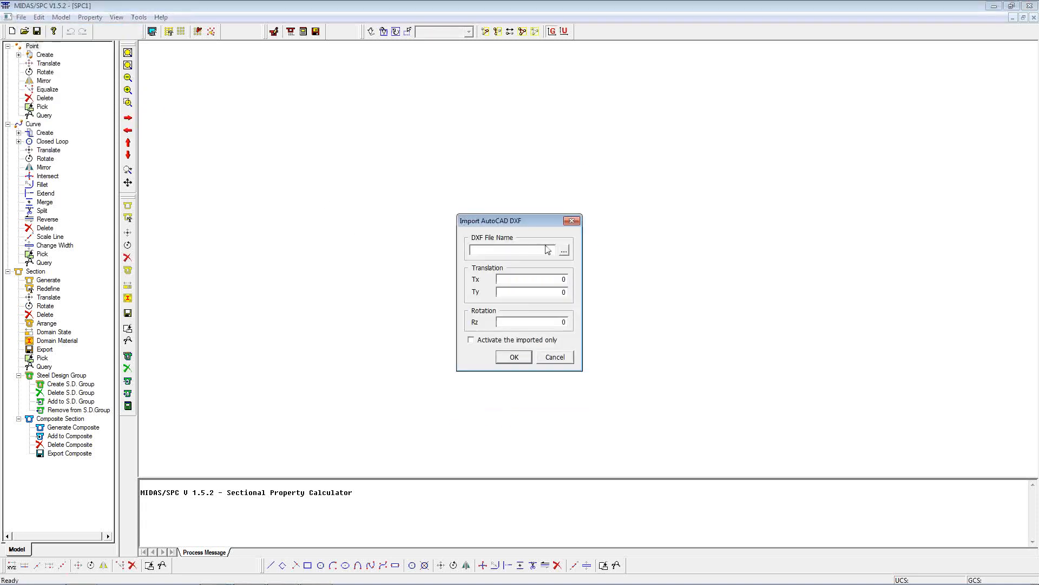
pyautogui.click(562, 246)
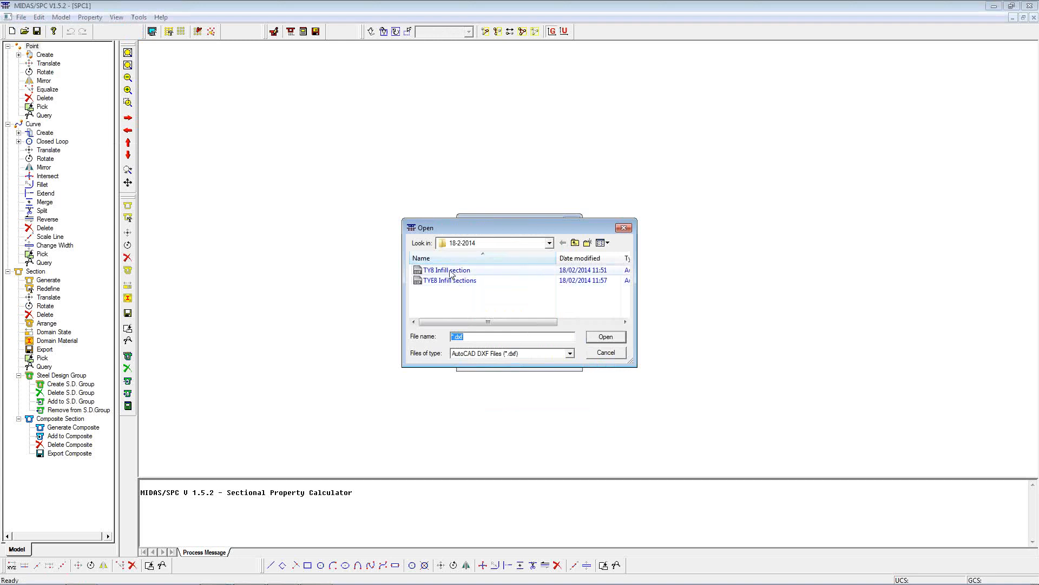
pyautogui.doubleClick(452, 270)
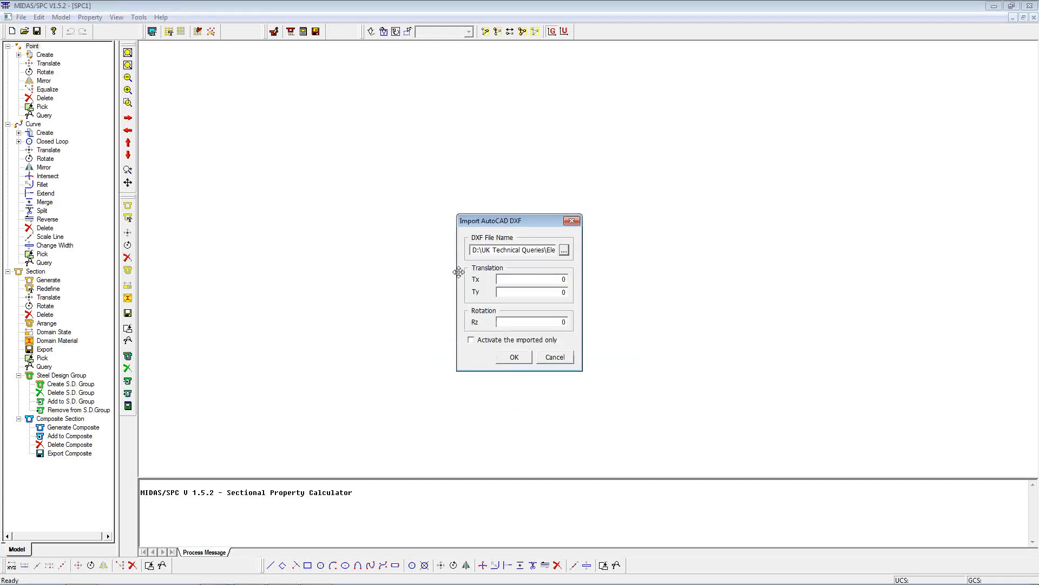
pyautogui.click(512, 358)
pyautogui.click(567, 320)
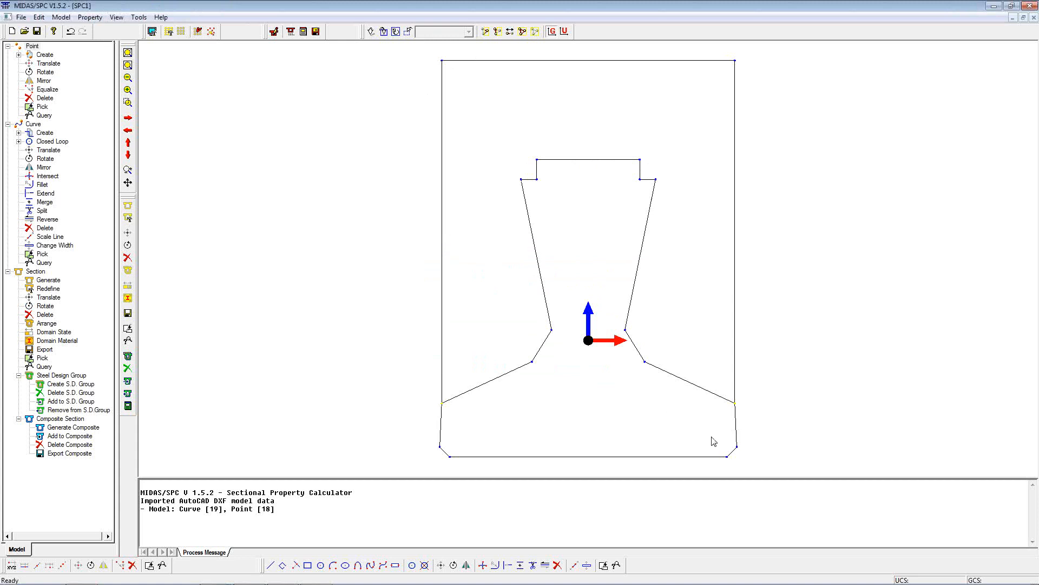
pyautogui.click(61, 17)
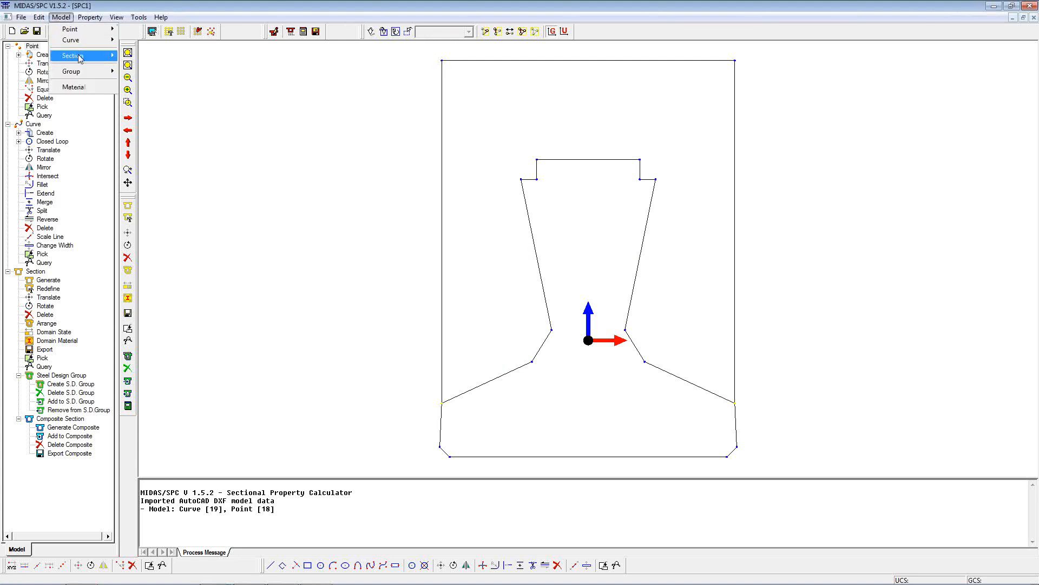
# Add a slab material with modulus 3e7, Poisson's ratio 0.2 and density 25
pyautogui.moveTo(79, 56)
pyautogui.click(73, 87)
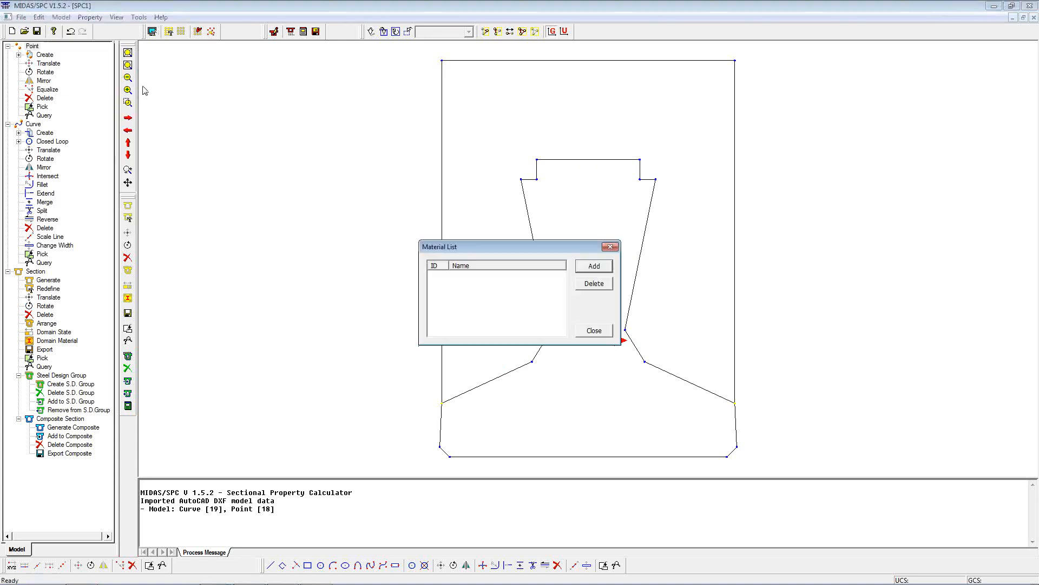
pyautogui.click(587, 265)
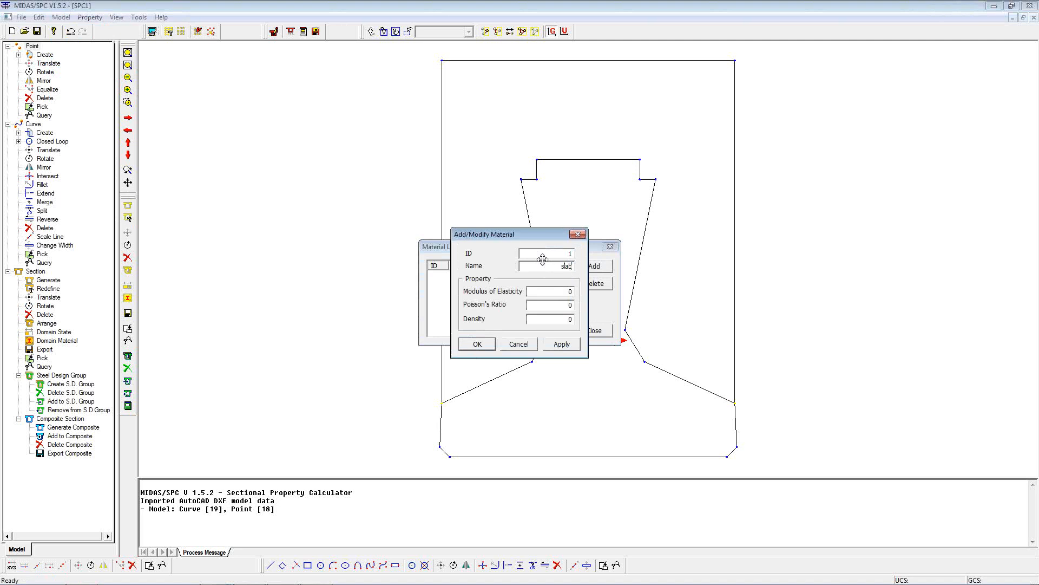
pyautogui.press('Tab')
pyautogui.write('3e7')
pyautogui.write('.2')
pyautogui.press('Tab')
pyautogui.write('25')
pyautogui.click(477, 344)
# Add a second material named Girder and close the Material List
pyautogui.click(595, 265)
pyautogui.click(572, 265)
pyautogui.write('Girder.2')
pyautogui.click(477, 344)
pyautogui.click(591, 332)
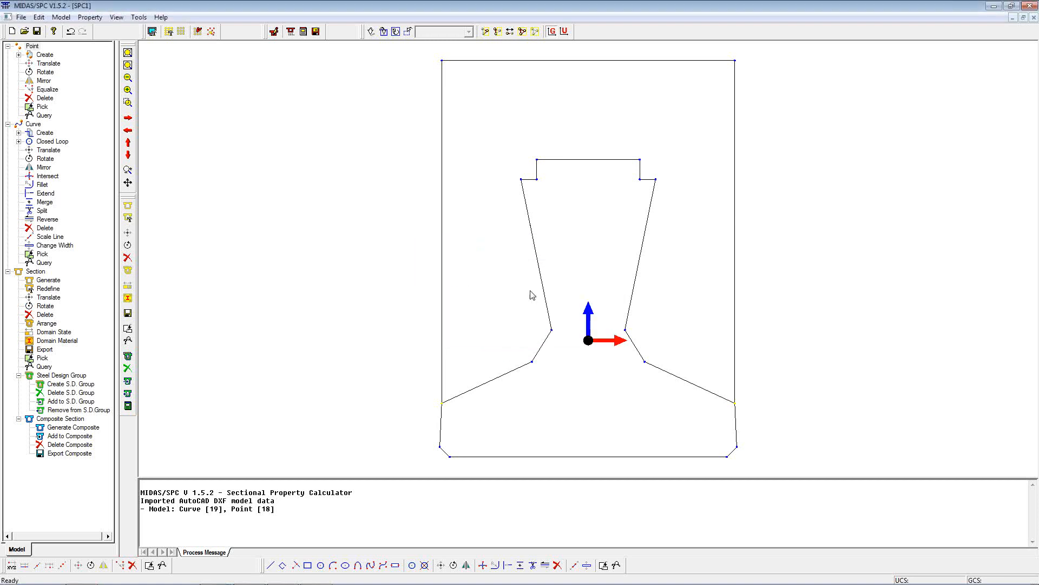
pyautogui.click(61, 18)
pyautogui.moveTo(80, 58)
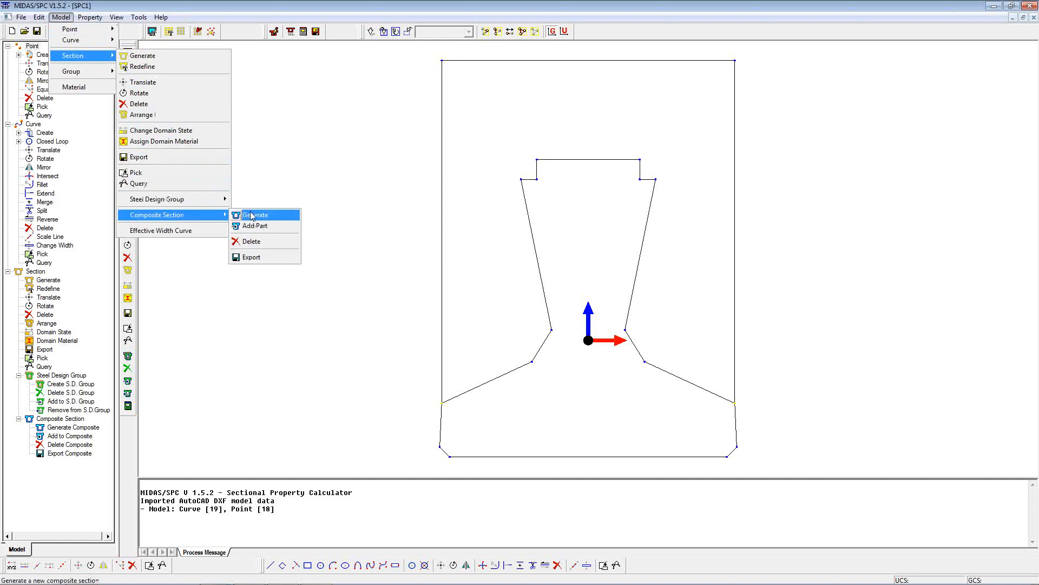
# Generate a composite section 'Composite' with 2 parts and base material 2:Girder
pyautogui.click(243, 215)
pyautogui.click(84, 98)
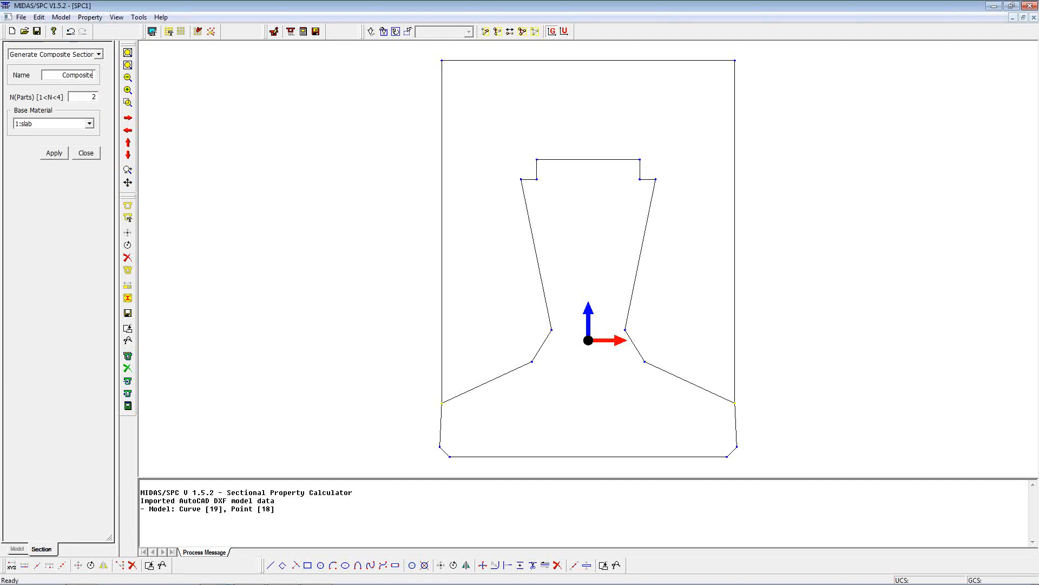
pyautogui.click(51, 125)
pyautogui.click(46, 141)
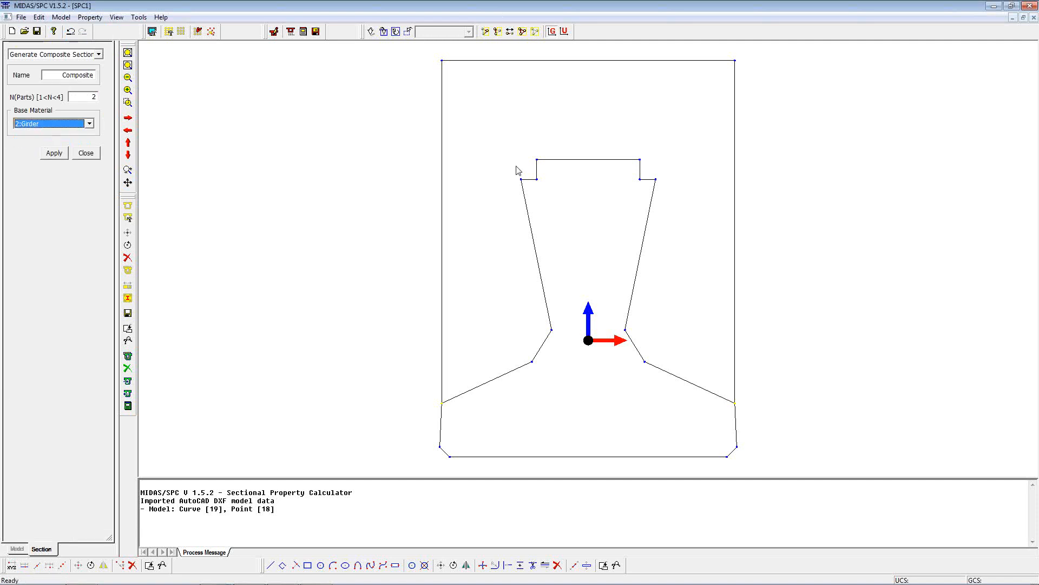
pyautogui.click(55, 153)
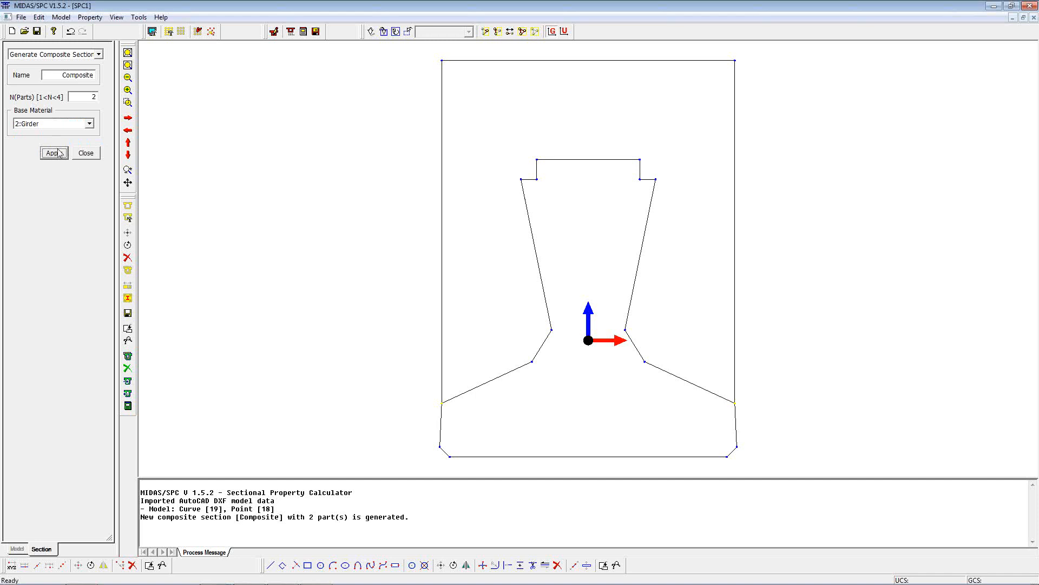
pyautogui.click(61, 16)
# Add the girder's curves as Part 1 of the composite with Girder material
pyautogui.moveTo(81, 55)
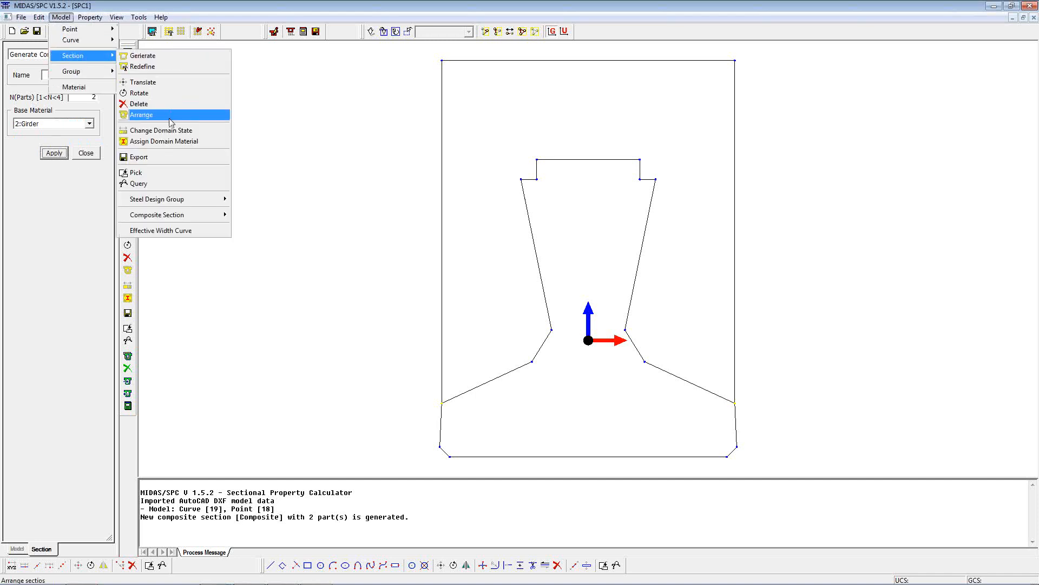
pyautogui.moveTo(159, 215)
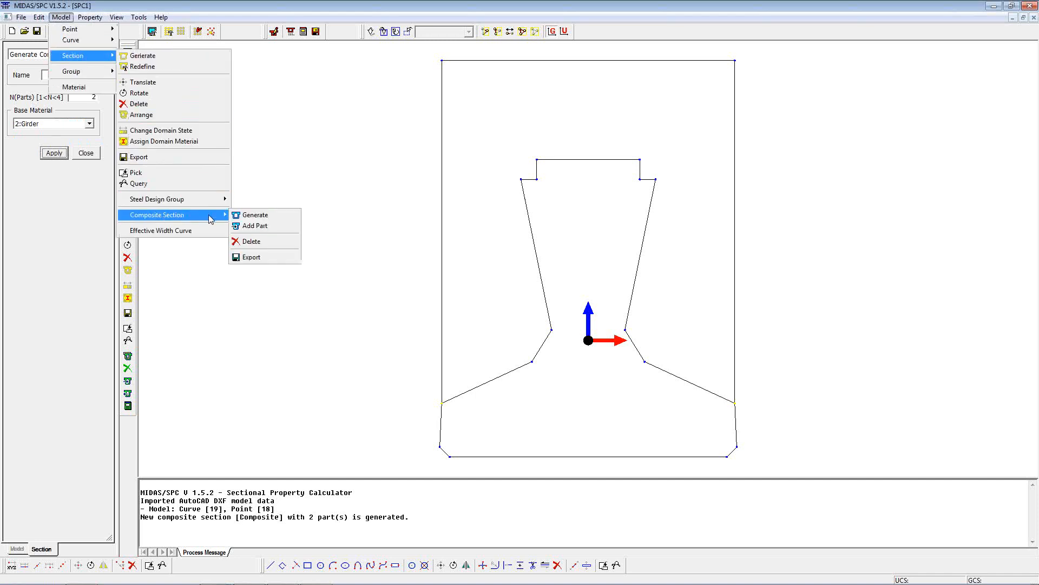
pyautogui.click(252, 225)
pyautogui.click(89, 100)
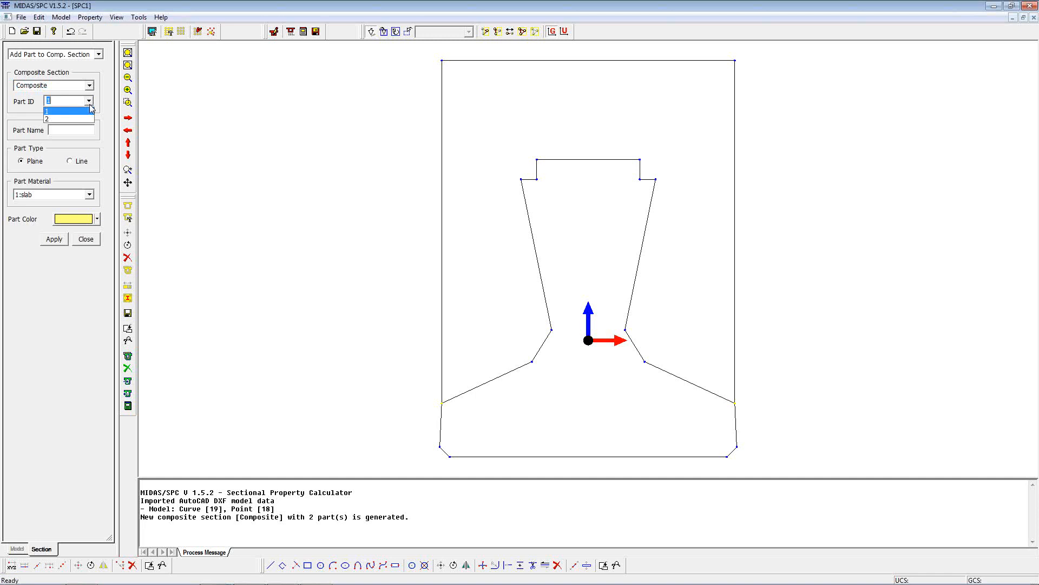
pyautogui.click(65, 109)
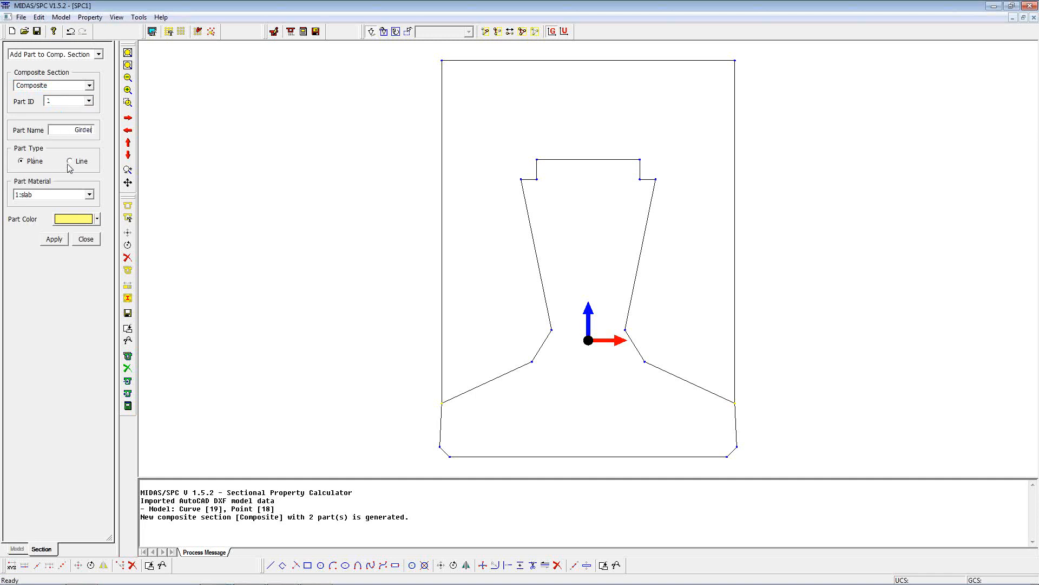
pyautogui.click(55, 195)
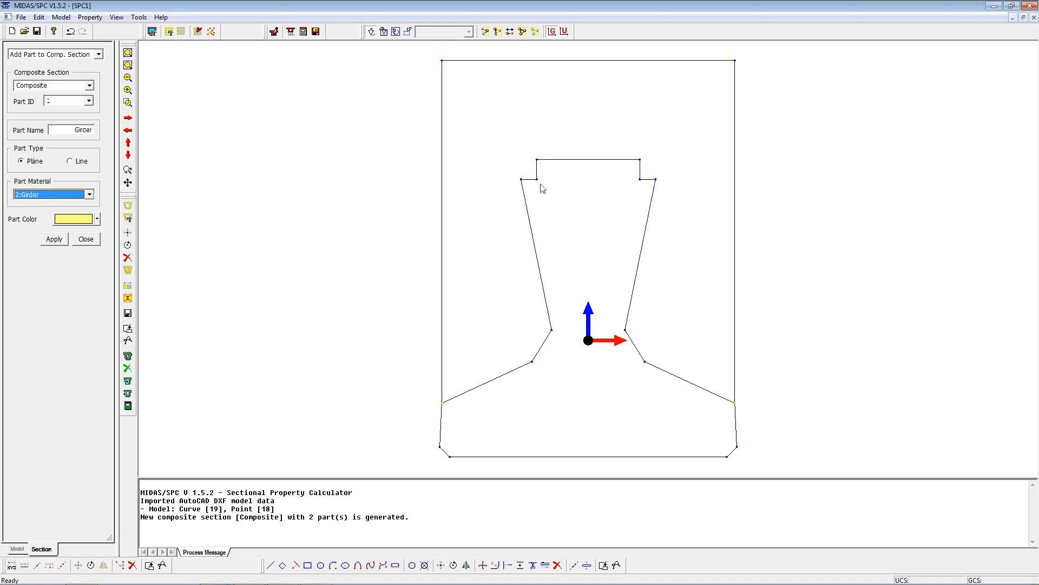
pyautogui.moveTo(399, 56); pyautogui.dragTo(810, 481)
pyautogui.moveTo(766, 170); pyautogui.dragTo(676, 41)
pyautogui.moveTo(486, 108); pyautogui.dragTo(385, 201)
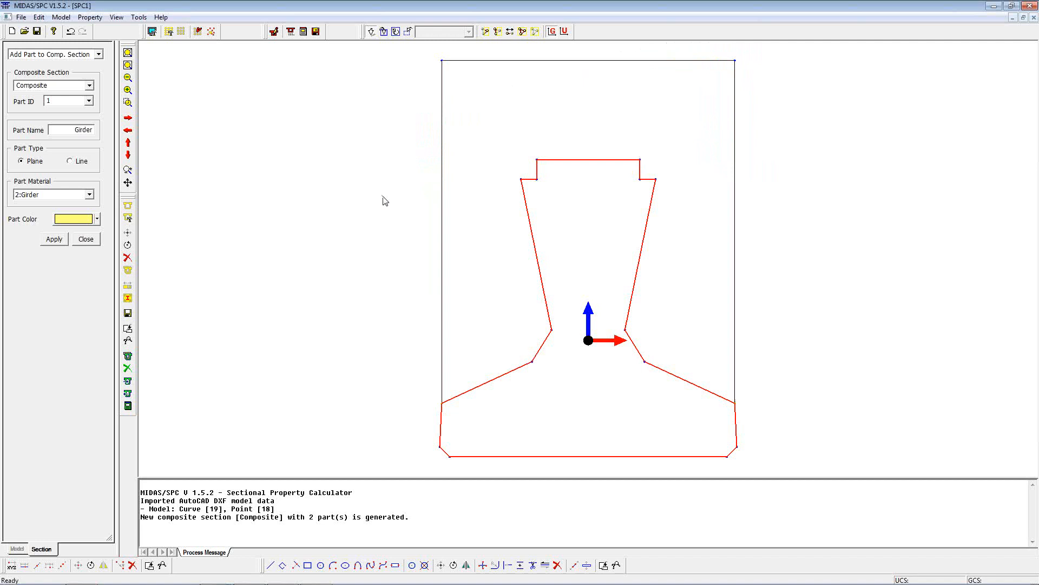
pyautogui.click(53, 239)
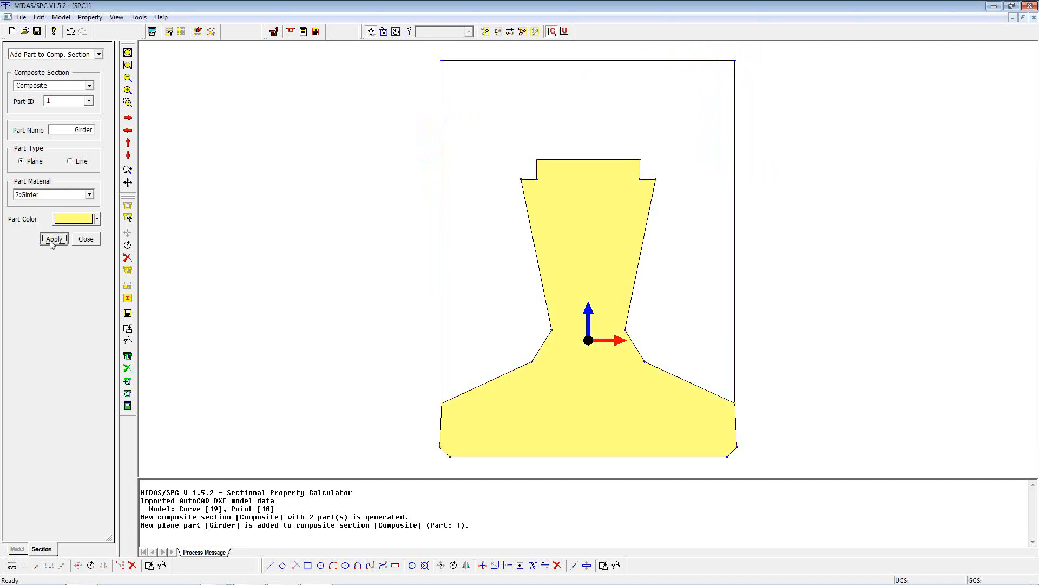
# Add the surrounding slab curves as grey Part 2 named Slab with the slab material
pyautogui.moveTo(69, 126); pyautogui.dragTo(109, 134)
pyautogui.write('Slab')
pyautogui.click(88, 101)
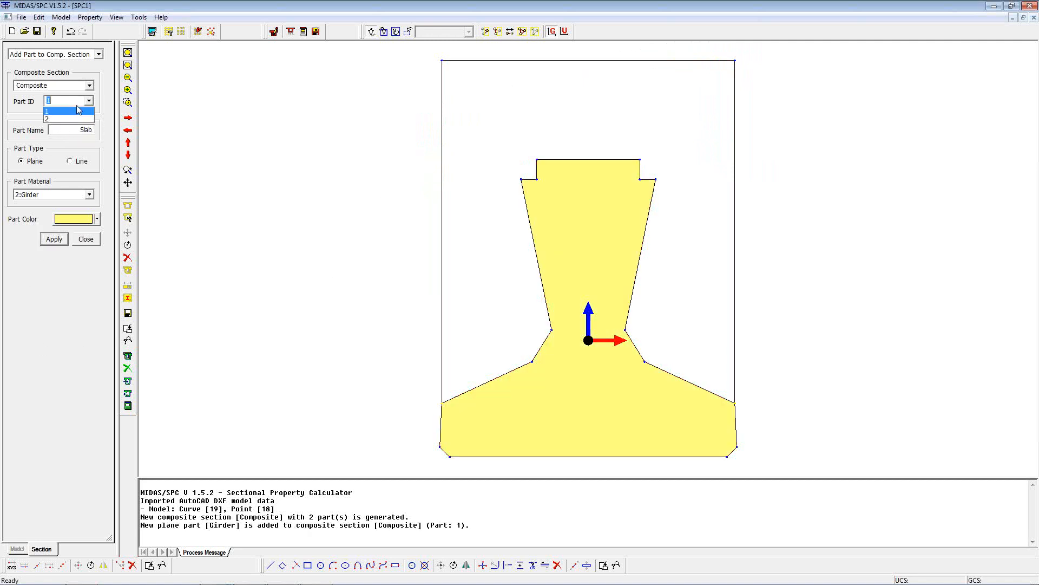
pyautogui.click(59, 108)
pyautogui.click(73, 198)
pyautogui.click(49, 205)
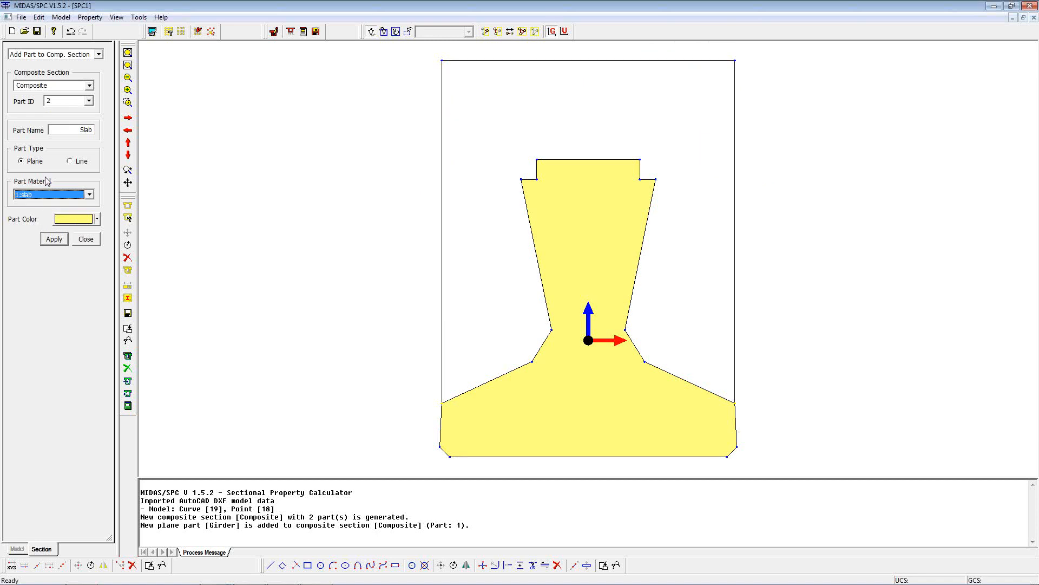
pyautogui.click(90, 219)
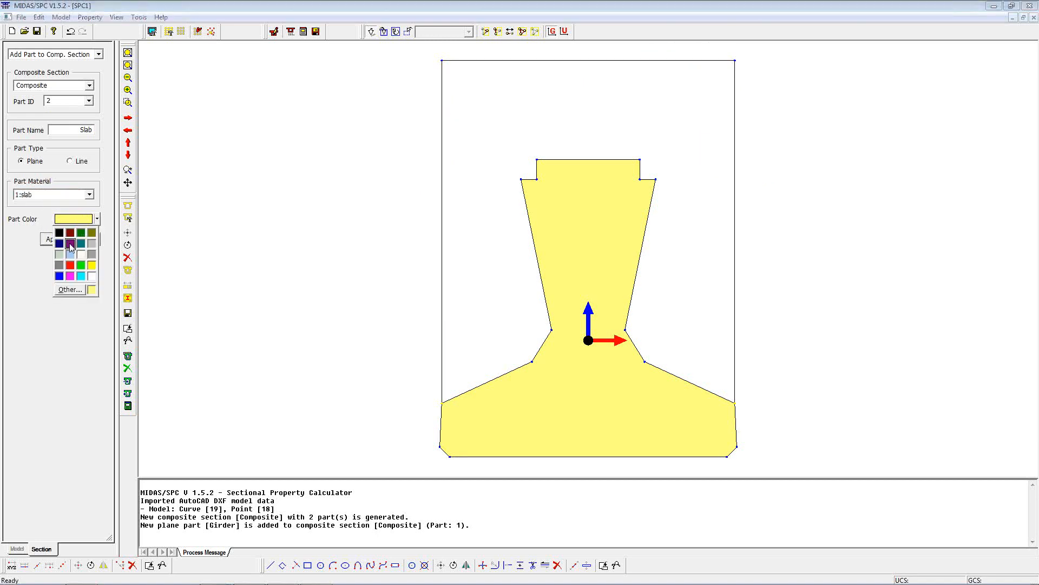
pyautogui.click(92, 254)
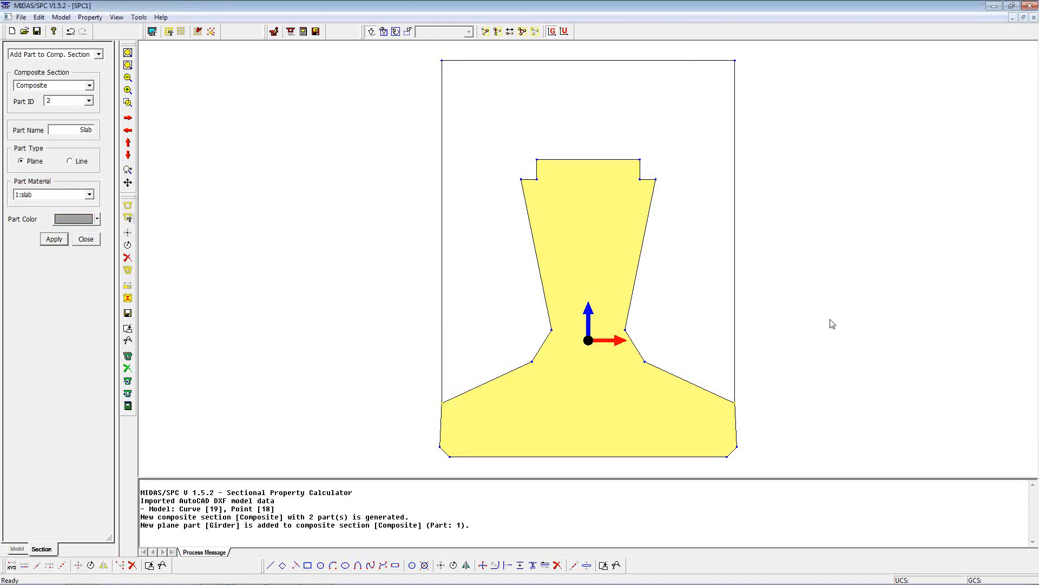
pyautogui.moveTo(830, 466); pyautogui.dragTo(385, 50)
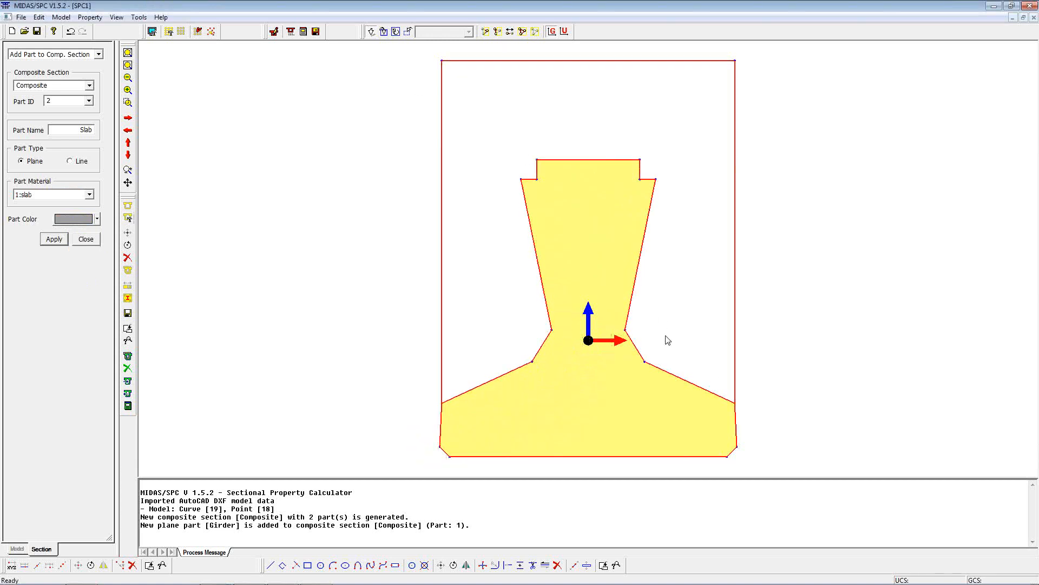
pyautogui.moveTo(750, 468); pyautogui.dragTo(430, 418)
pyautogui.click(46, 242)
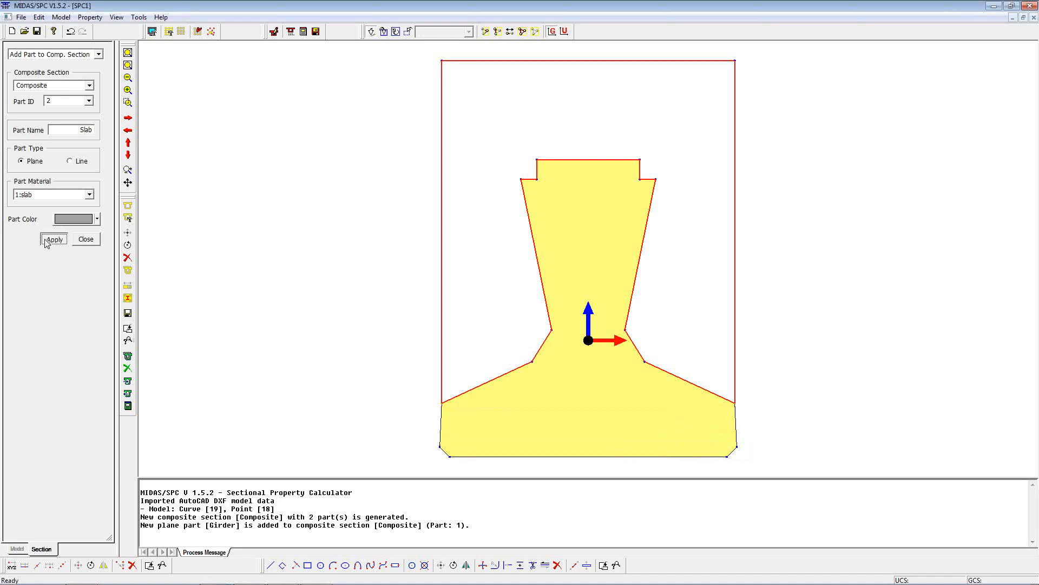
pyautogui.click(90, 16)
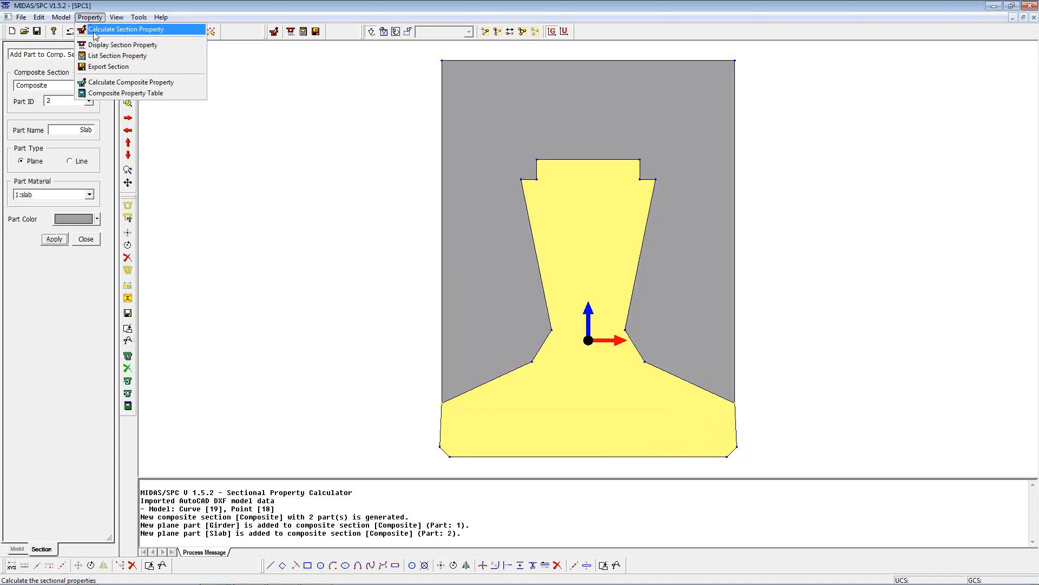
# Calculate the composite section's properties with a 0.1 mesh size
pyautogui.click(117, 87)
pyautogui.doubleClick(90, 107)
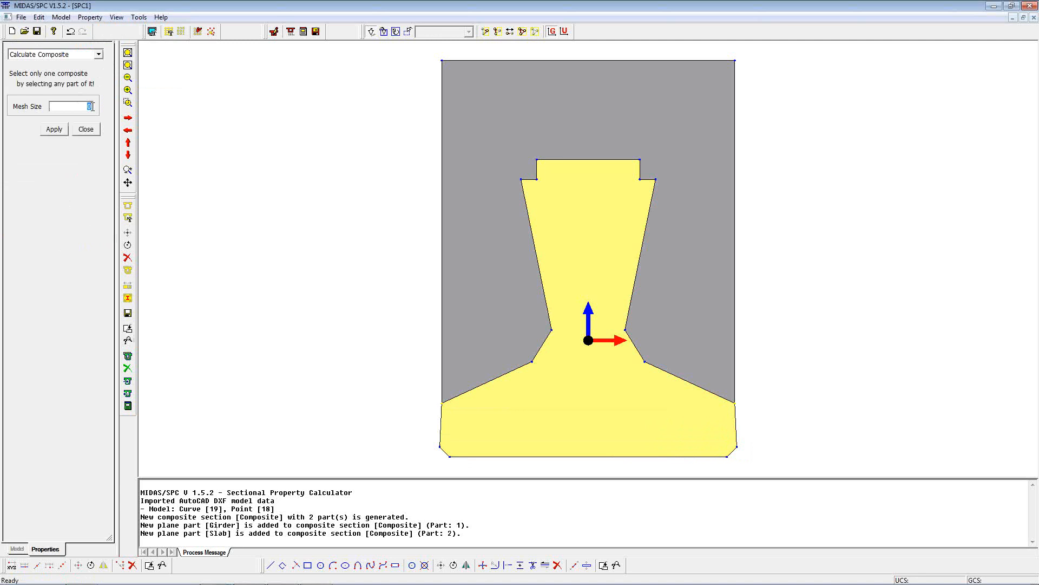
pyautogui.click(598, 200)
pyautogui.click(54, 130)
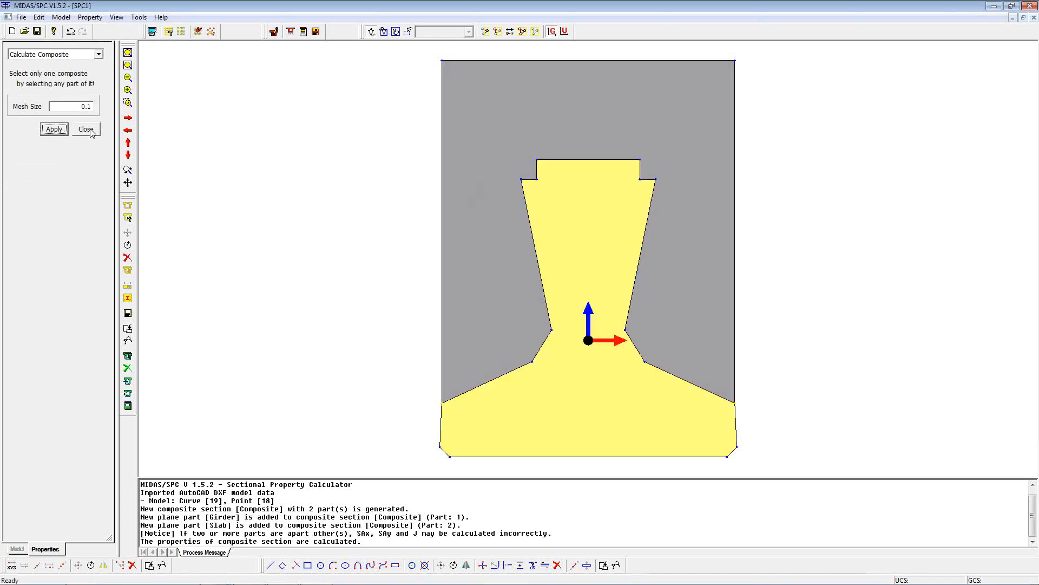
pyautogui.click(86, 129)
# Review the Composite Property Table for Girder + Slab combined
pyautogui.click(90, 17)
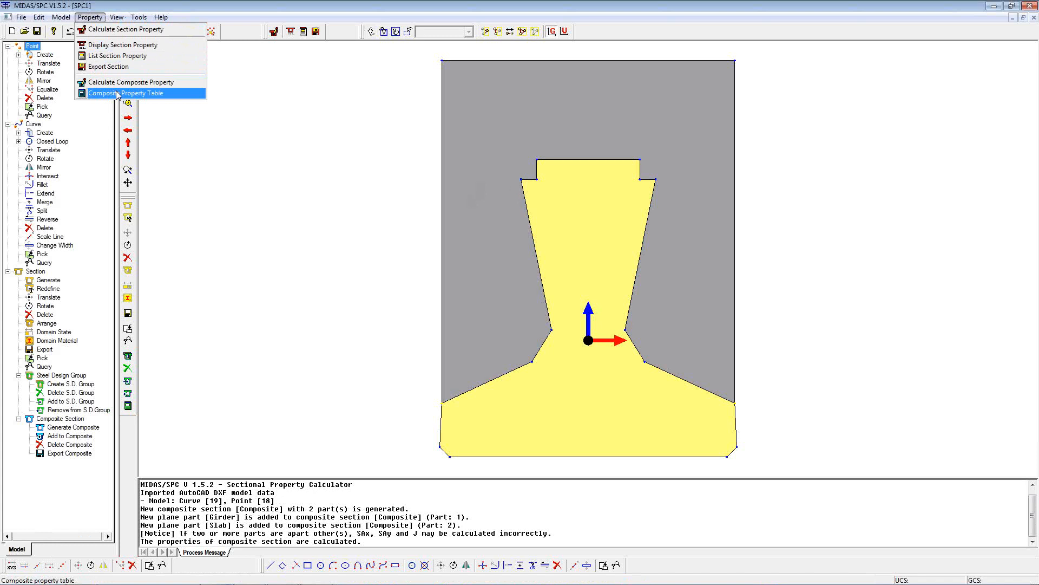
pyautogui.click(111, 94)
pyautogui.click(535, 229)
pyautogui.click(492, 254)
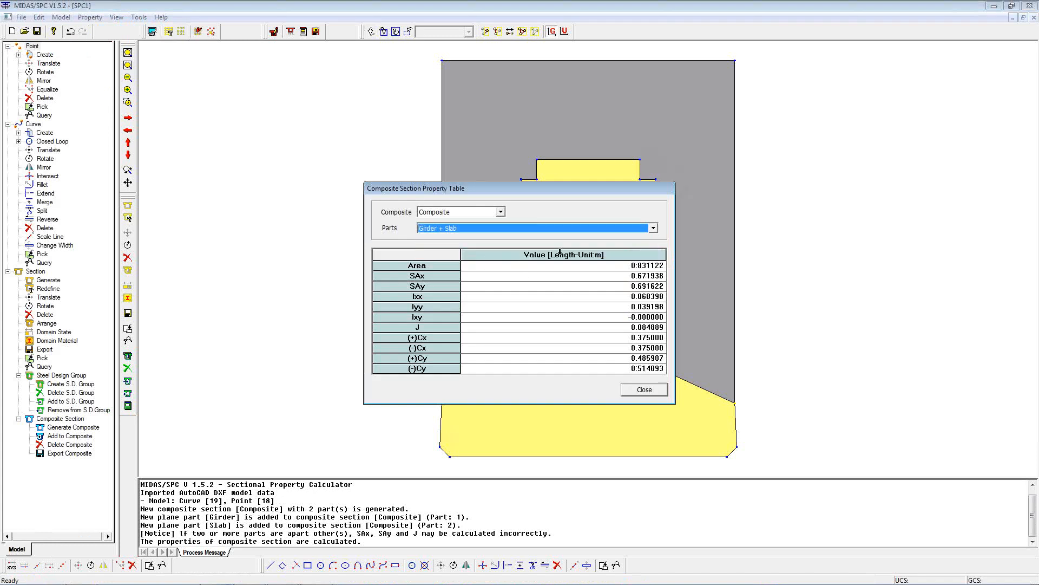
pyautogui.click(643, 390)
# Start exporting the composite section, then cancel without saving a file
pyautogui.click(61, 17)
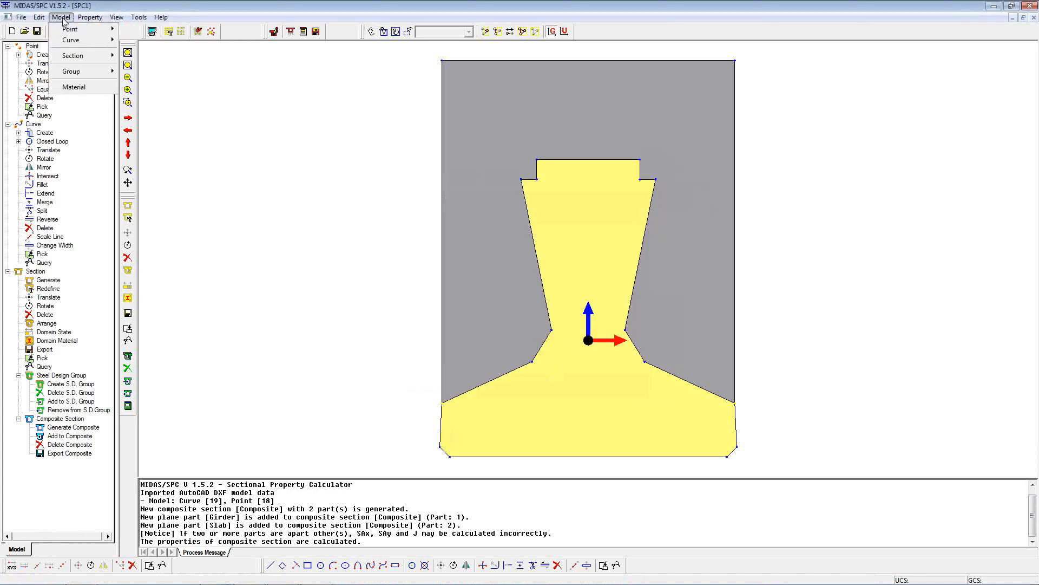
pyautogui.moveTo(73, 55)
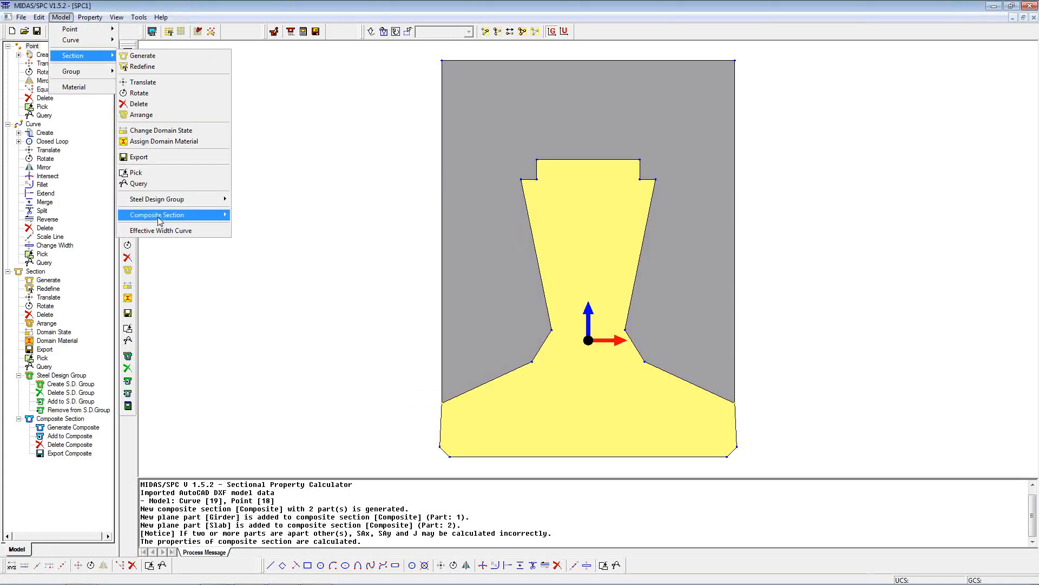
pyautogui.moveTo(163, 214)
pyautogui.click(266, 257)
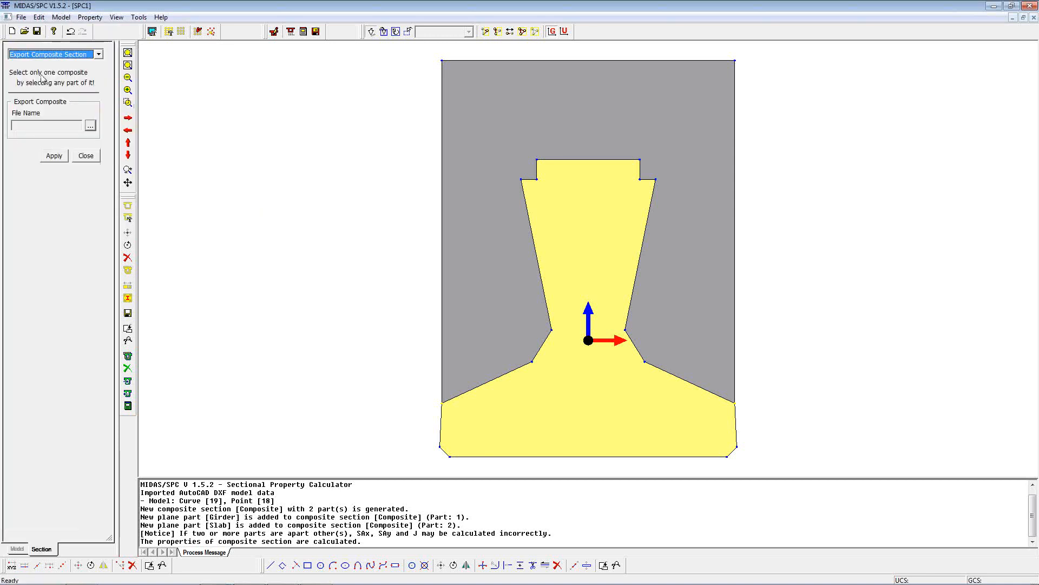
pyautogui.click(90, 125)
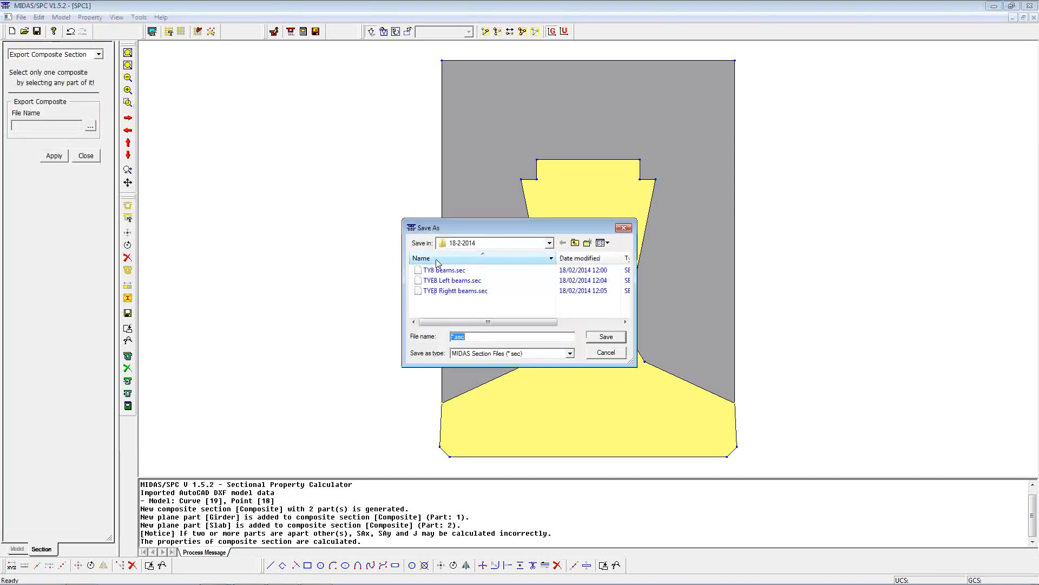
pyautogui.click(604, 352)
pyautogui.click(86, 155)
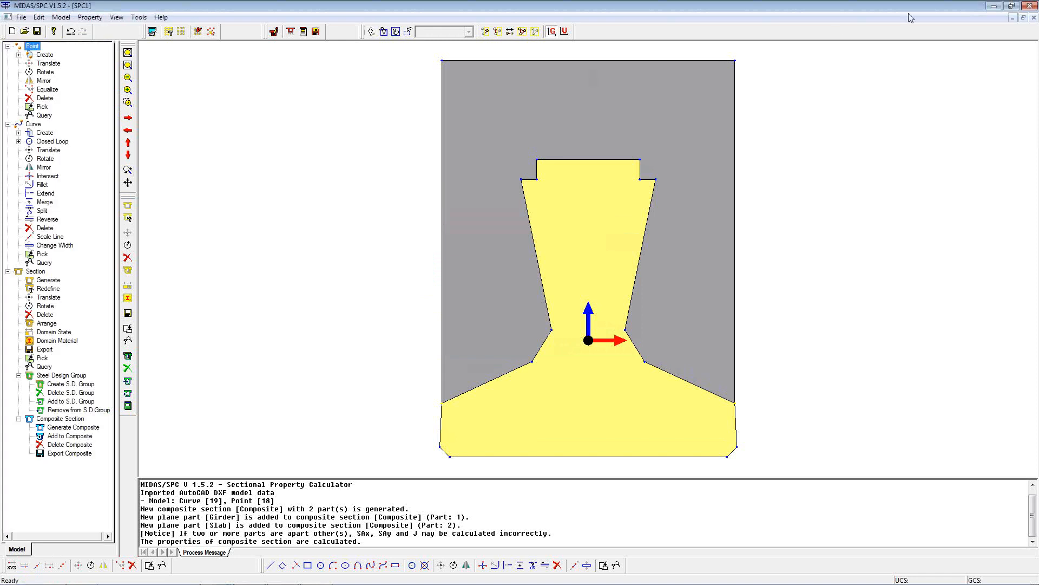
# Back in Civil, start a new Composite-General section in Section Properties
pyautogui.click(994, 6)
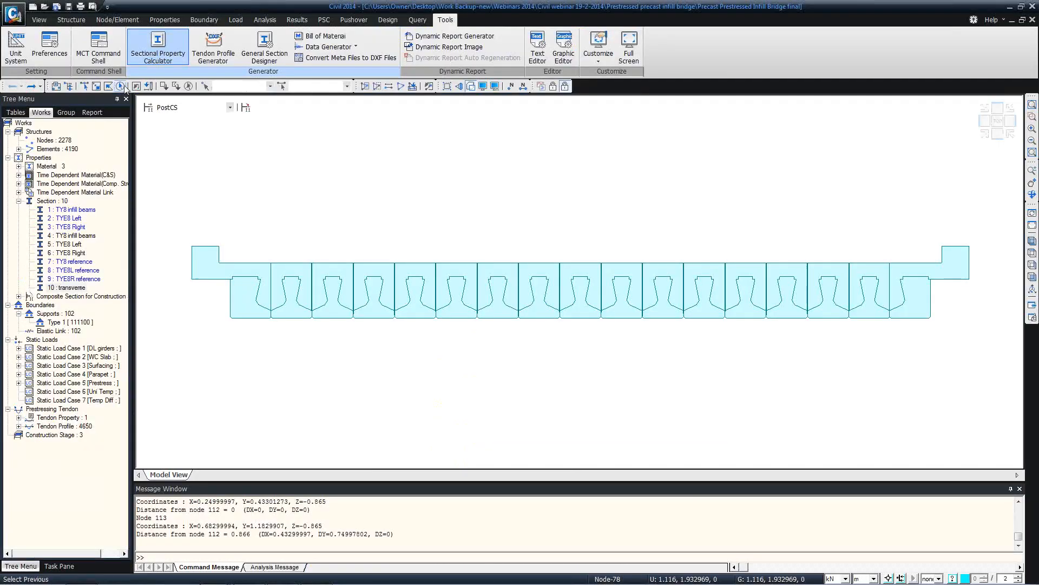
pyautogui.click(165, 20)
pyautogui.click(222, 47)
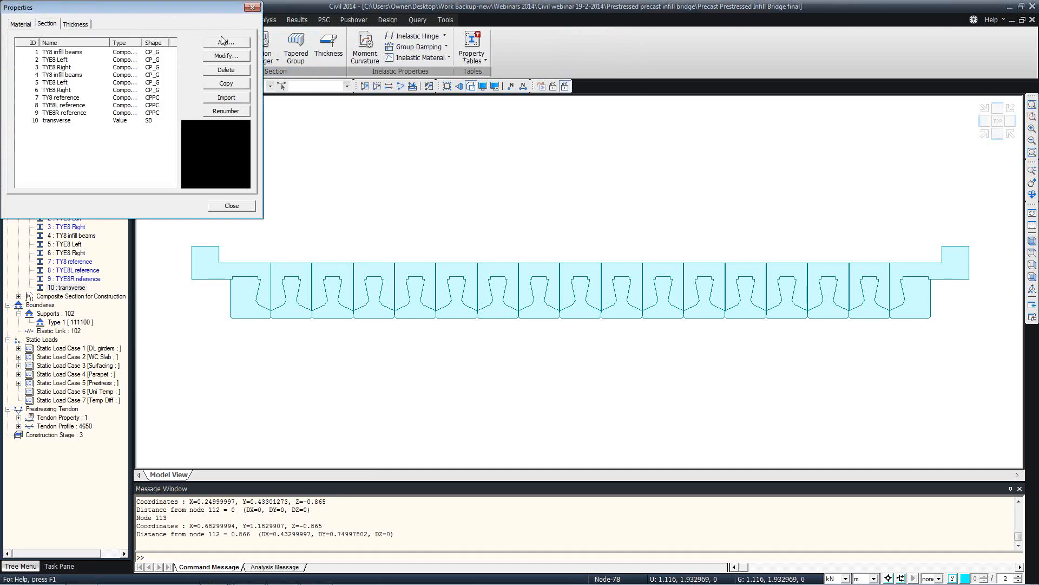
pyautogui.click(226, 42)
pyautogui.click(183, 245)
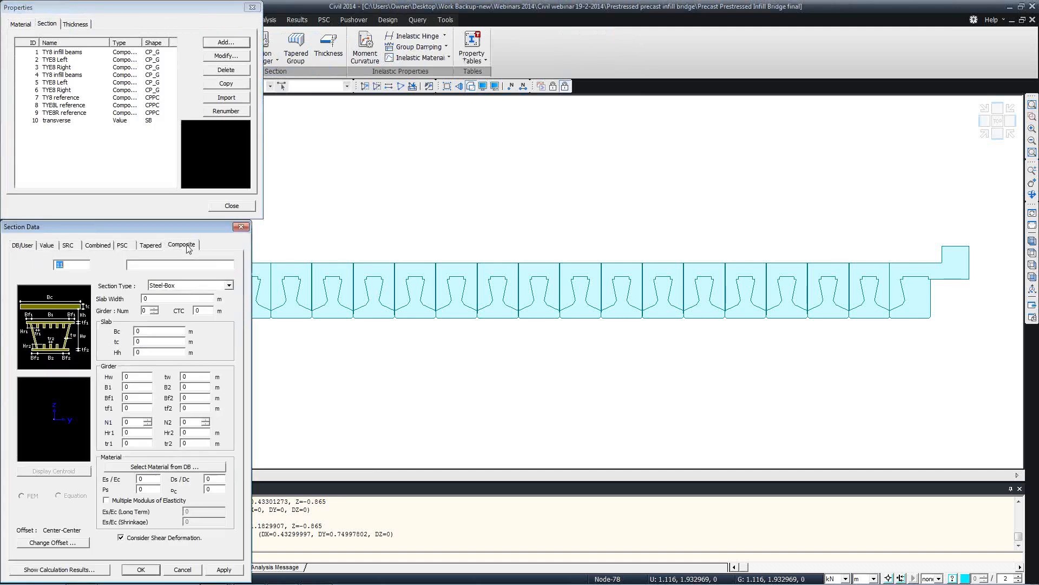
pyautogui.click(182, 287)
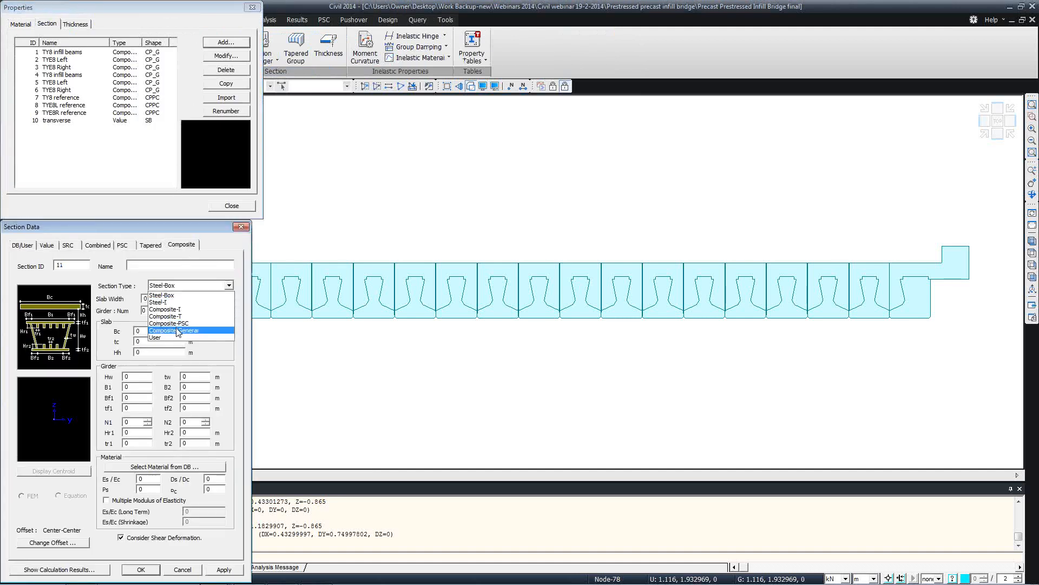
pyautogui.click(170, 327)
# Import TY8 beams.sec into the section data, then cancel without adding it
pyautogui.click(58, 483)
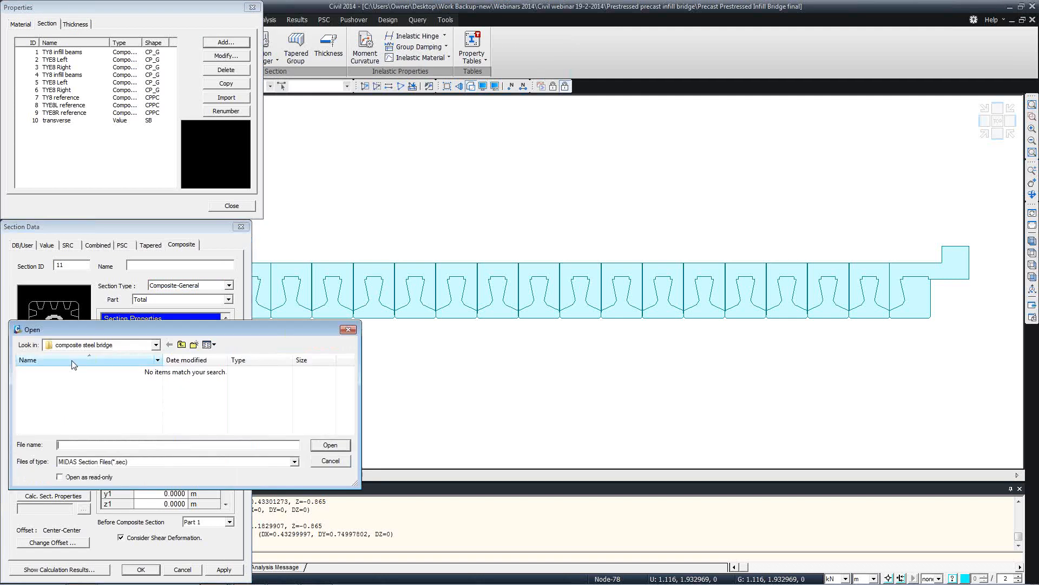
pyautogui.doubleClick(72, 382)
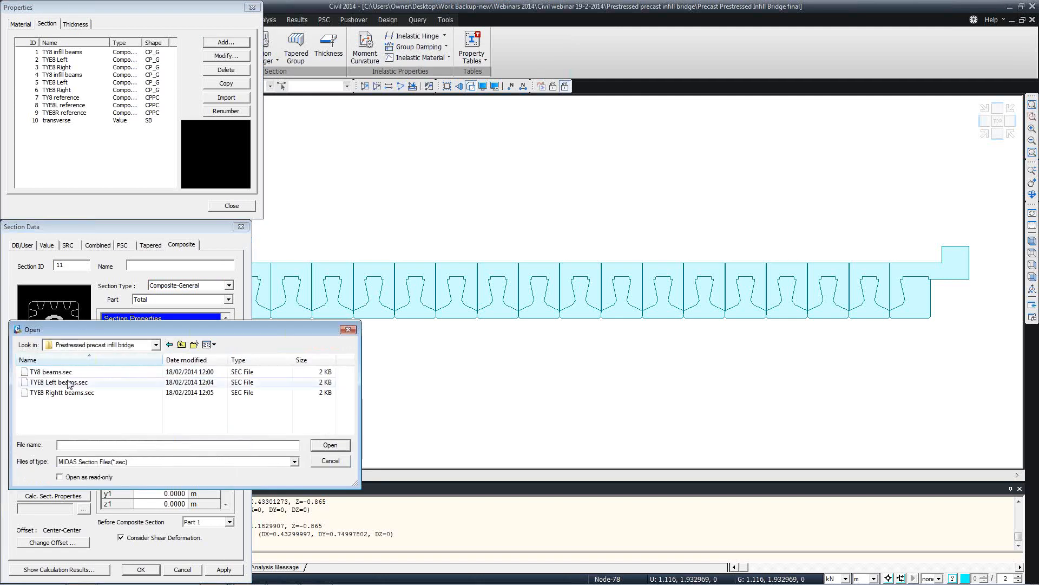
pyautogui.doubleClick(59, 373)
pyautogui.click(102, 475)
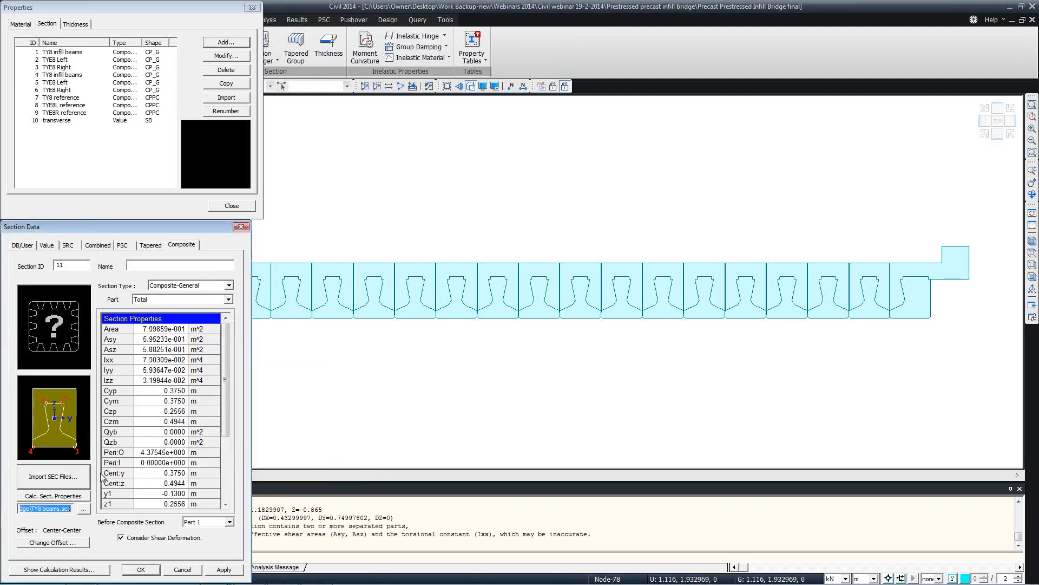
pyautogui.moveTo(144, 222); pyautogui.dragTo(336, 95)
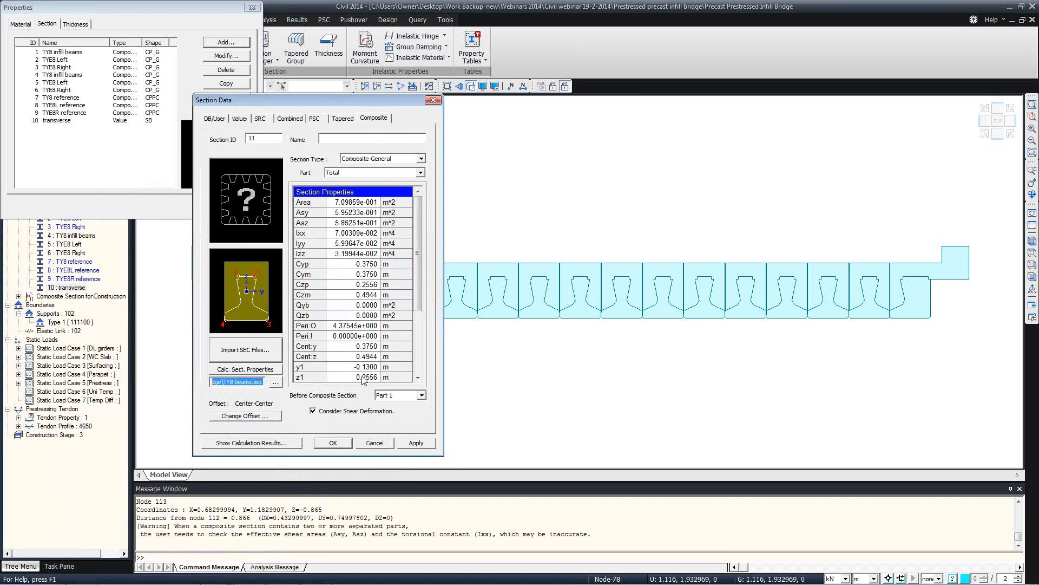
pyautogui.click(373, 443)
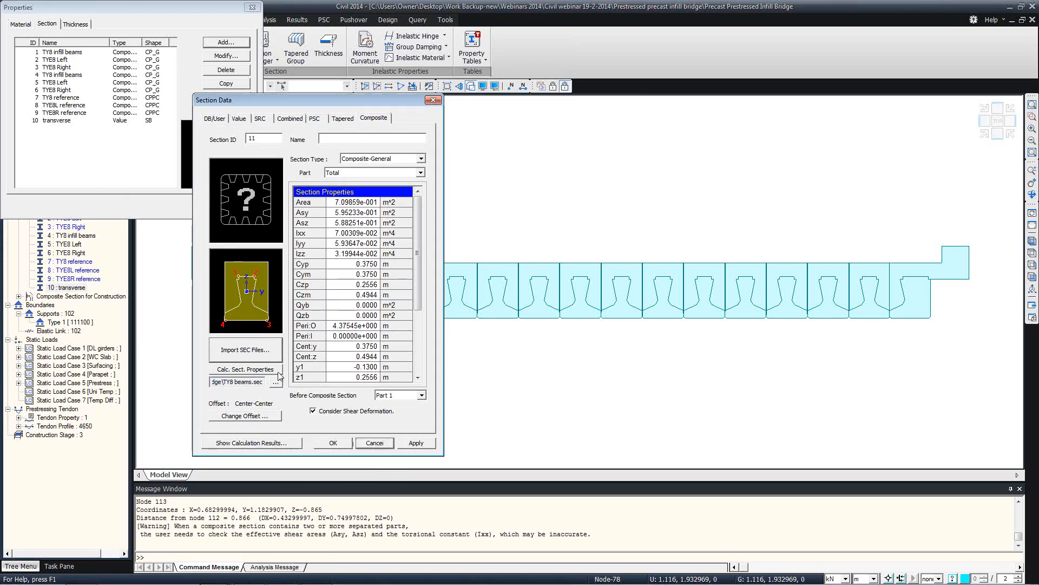
pyautogui.click(358, 442)
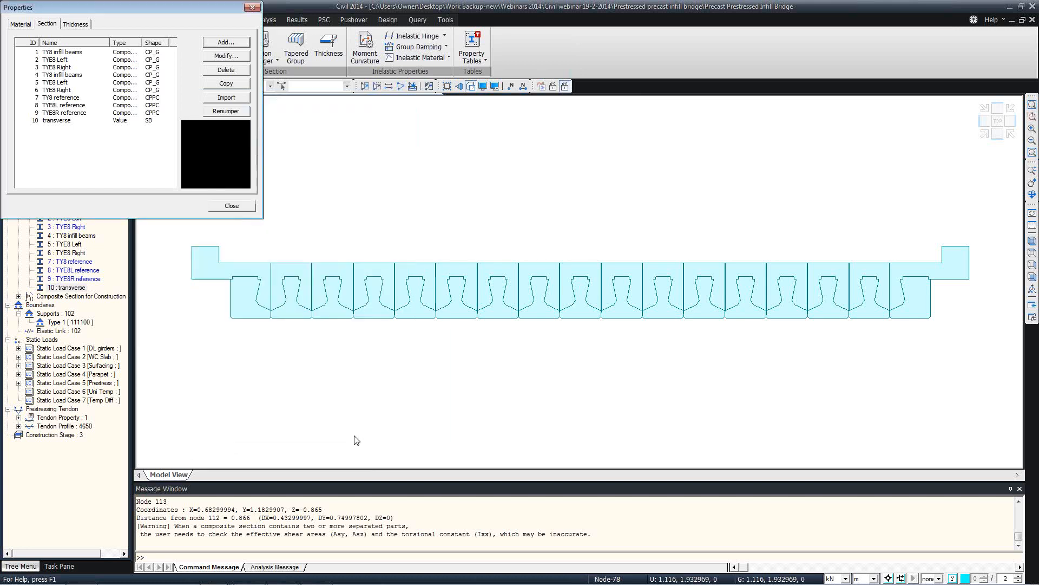
# Close the Properties dialog and Save As the model under a new file name, typing '12'
pyautogui.click(231, 206)
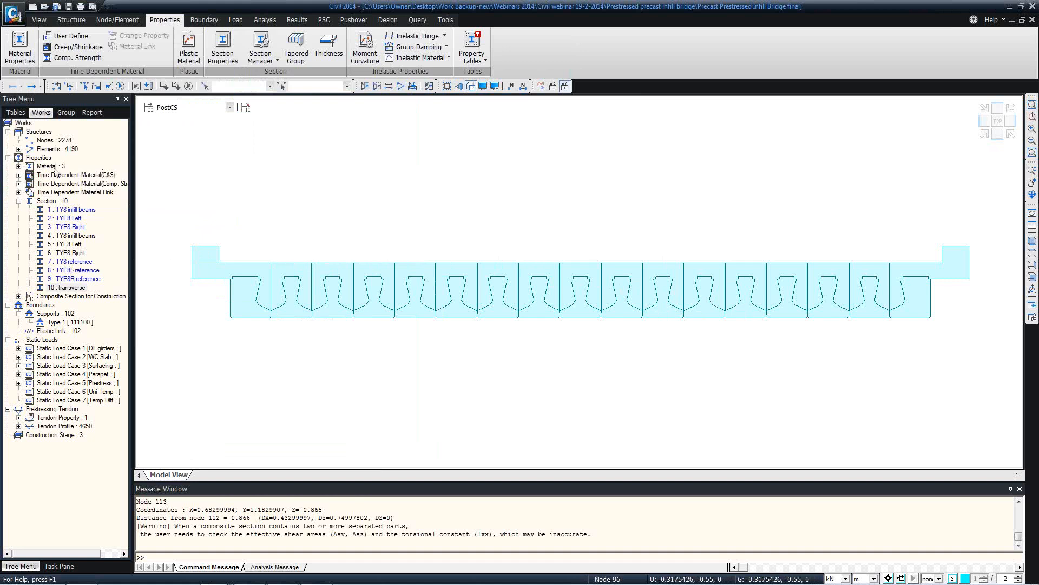
pyautogui.click(13, 12)
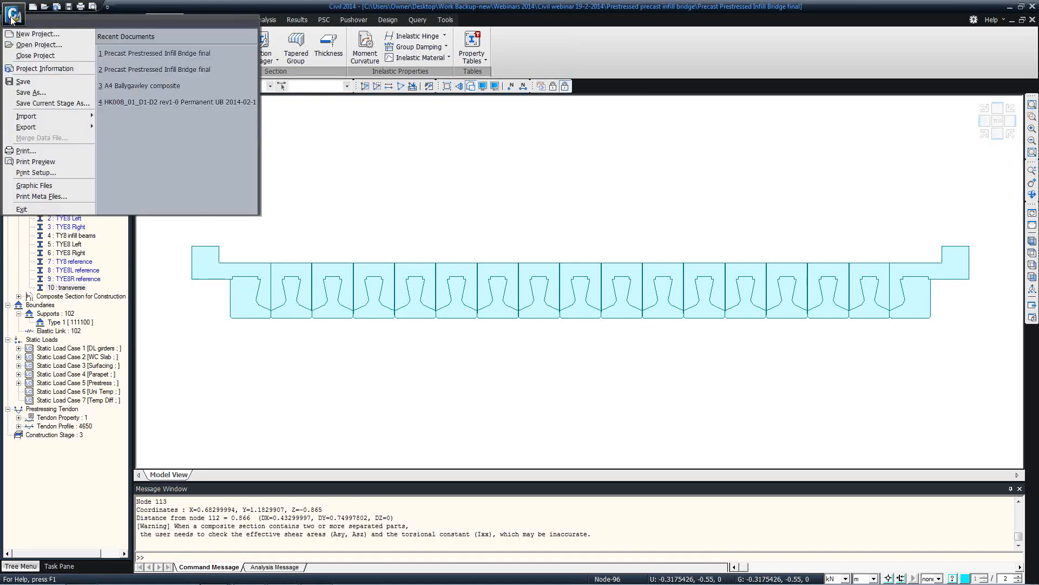
pyautogui.click(30, 93)
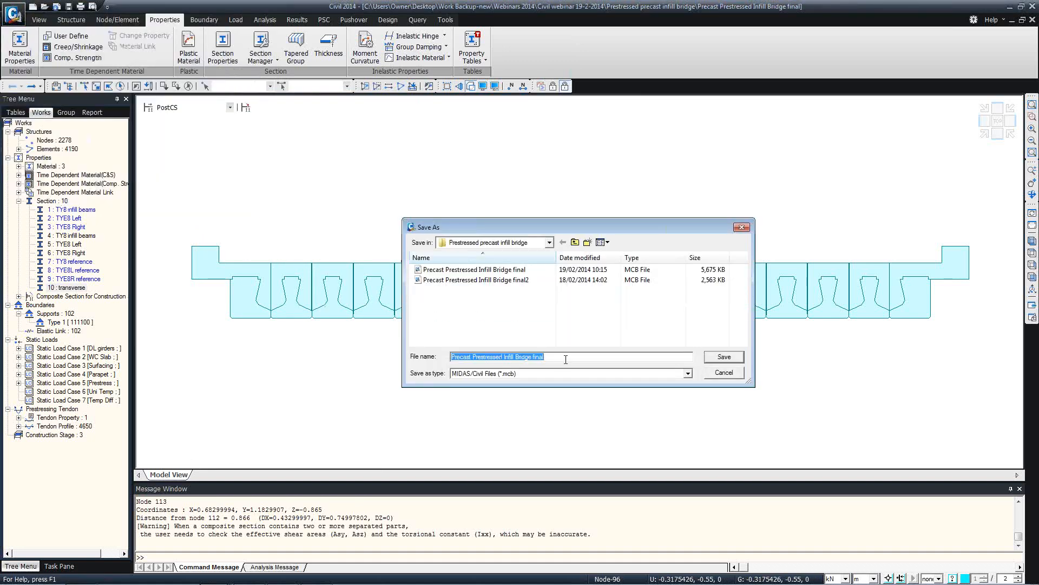
pyautogui.write('123')
pyautogui.click(725, 356)
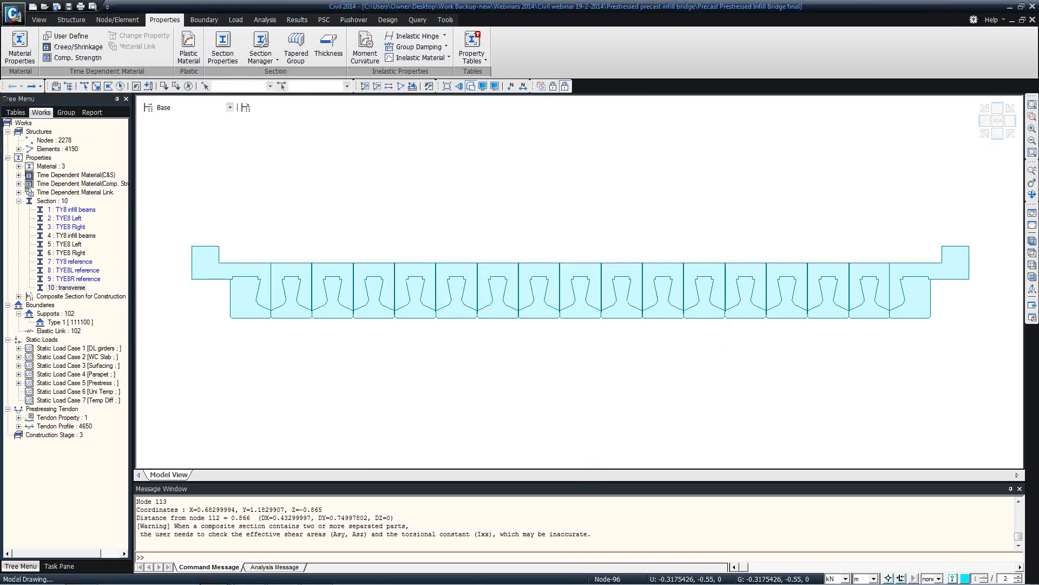
pyautogui.click(316, 574)
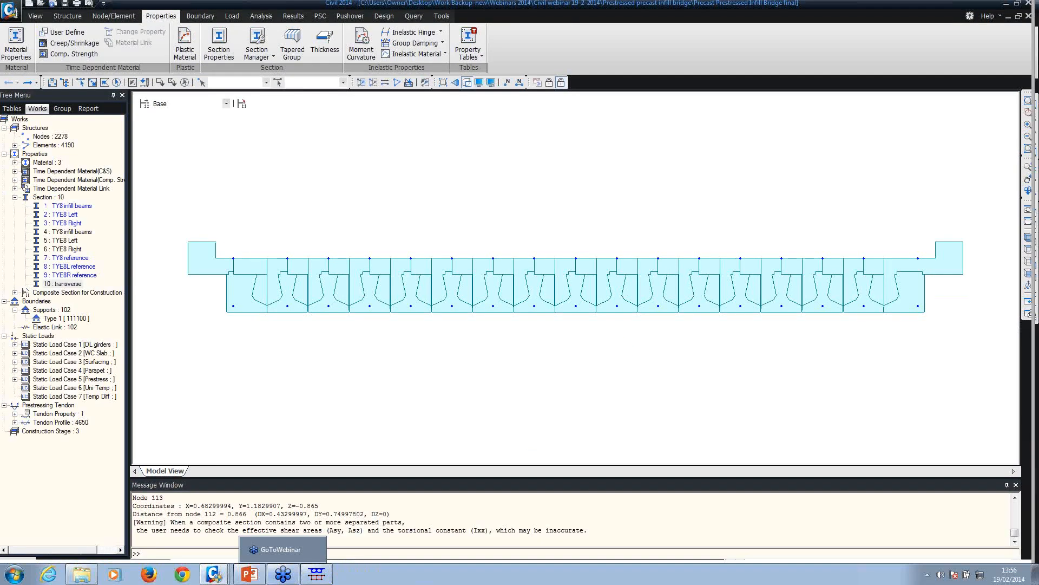
# Run the PowerPoint slide show with Shift+F5 and advance to the Prestressed Precast Infill Bridge slide
pyautogui.click(253, 575)
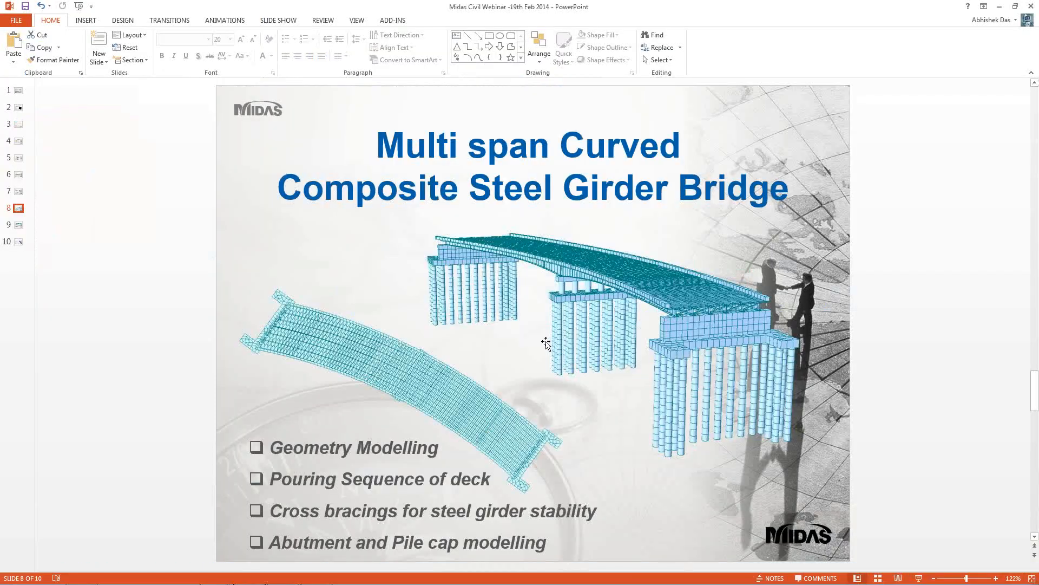
pyautogui.hotkey('shift', 'F5')
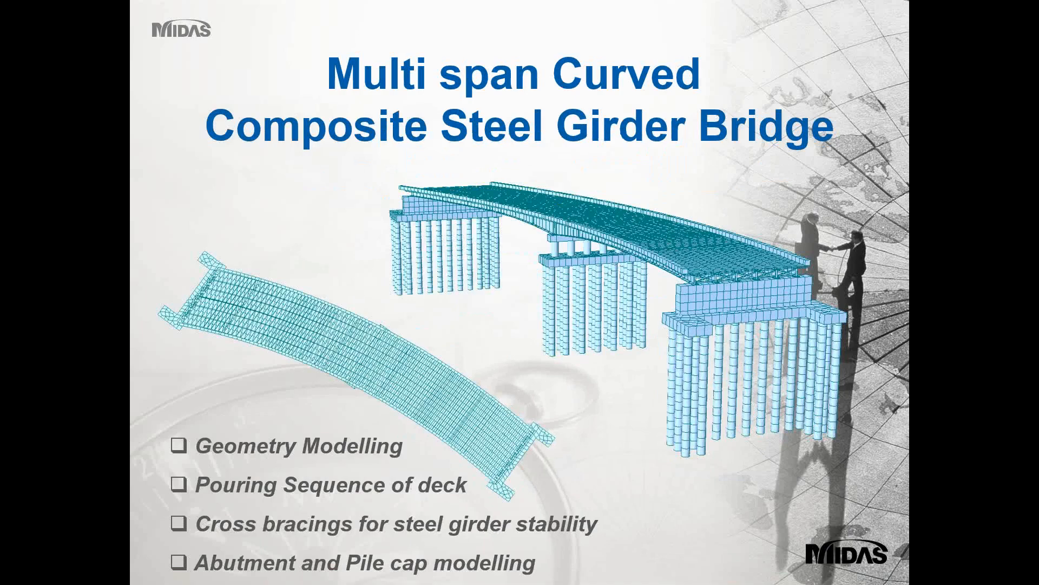
pyautogui.press('Right')
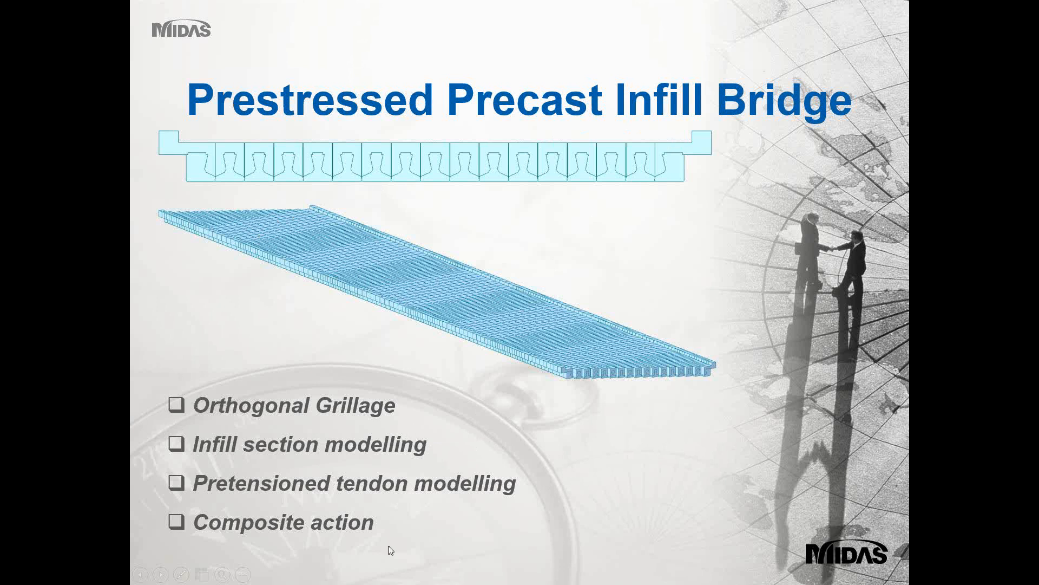
# End the slide show, returning to slide 9 in Normal view, and switch to midas Civil
pyautogui.press('Escape')
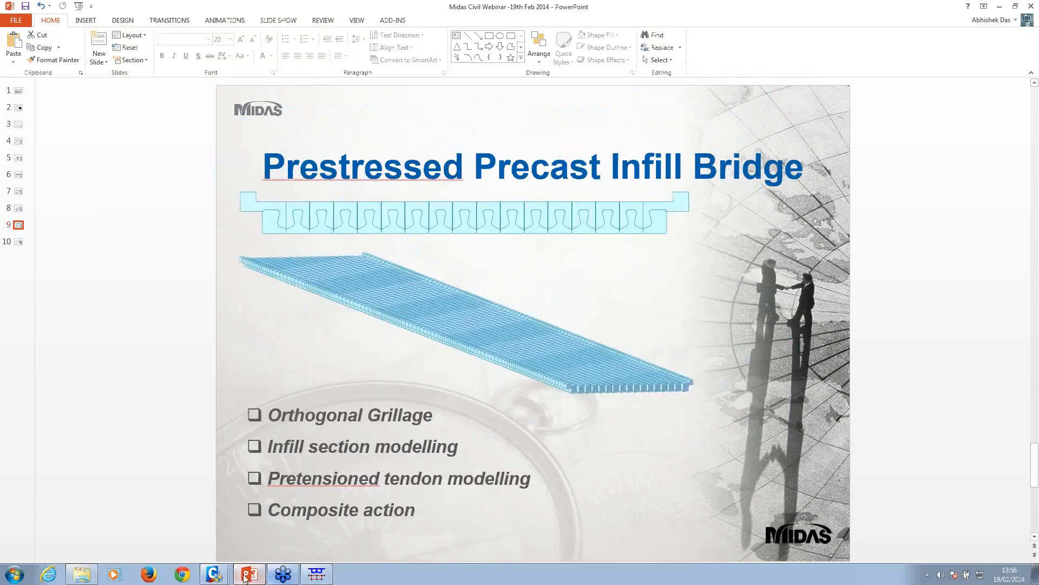
pyautogui.moveTo(221, 575)
pyautogui.click(230, 537)
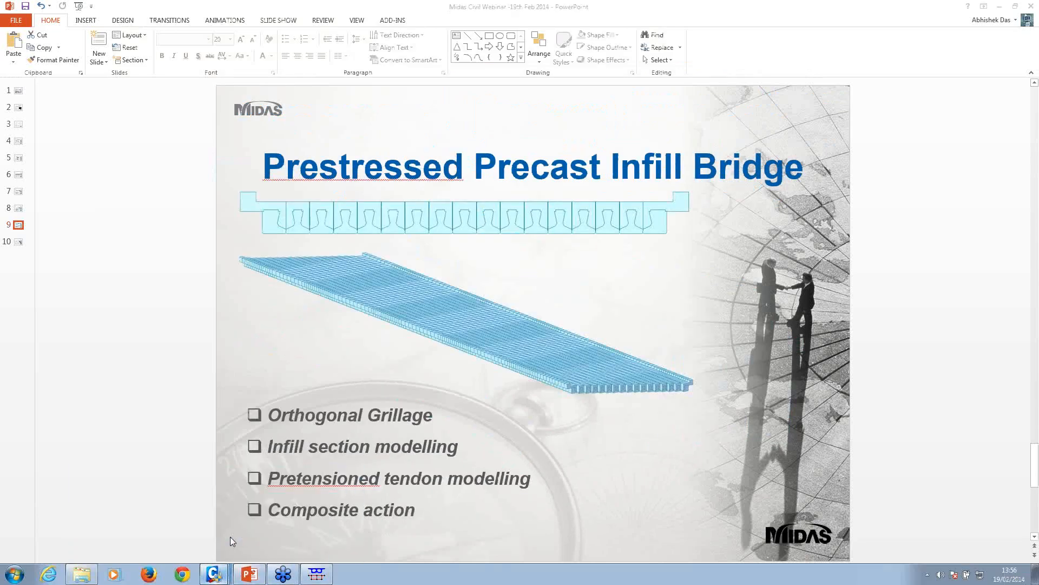
# Start a new model without saving the bridge model and create a node at 0,0,0
pyautogui.click(199, 548)
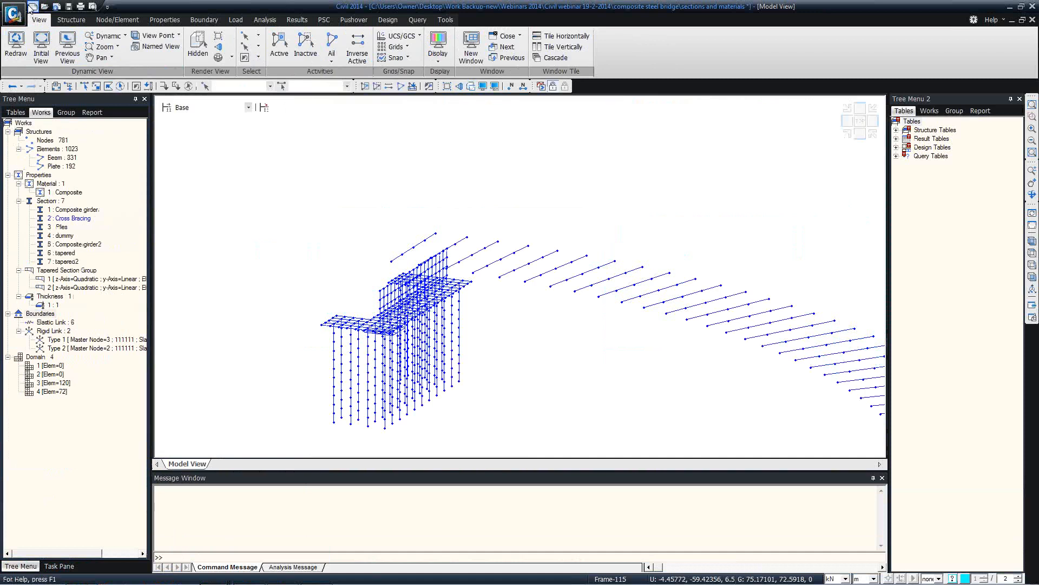
pyautogui.click(31, 7)
pyautogui.click(526, 319)
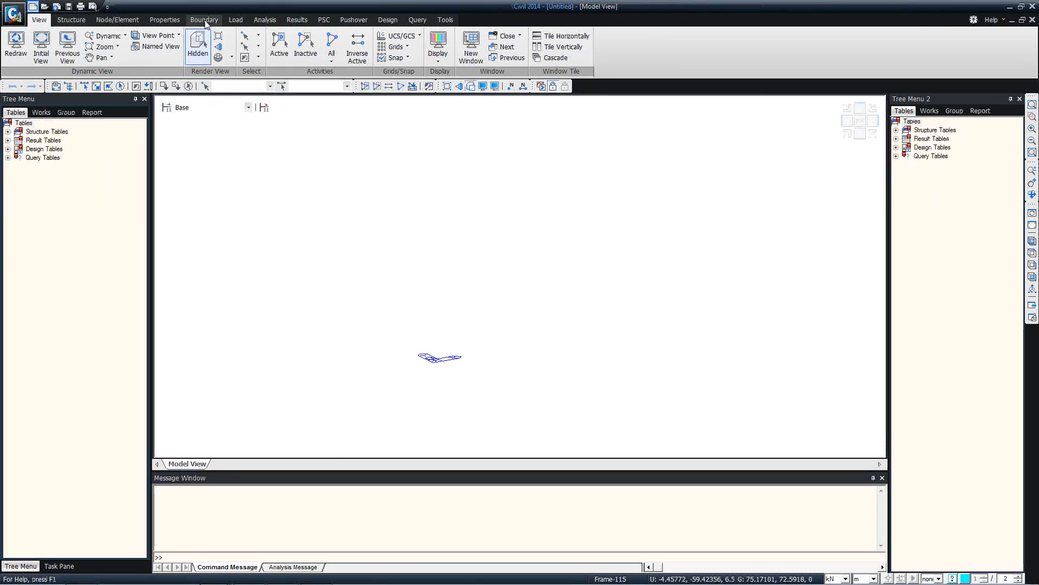
pyautogui.click(76, 21)
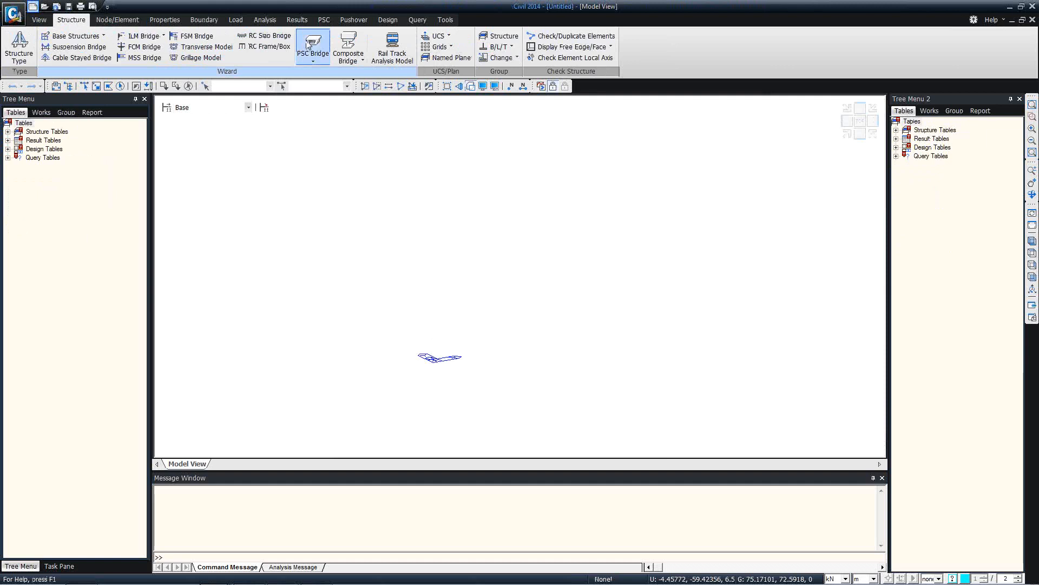
pyautogui.click(117, 20)
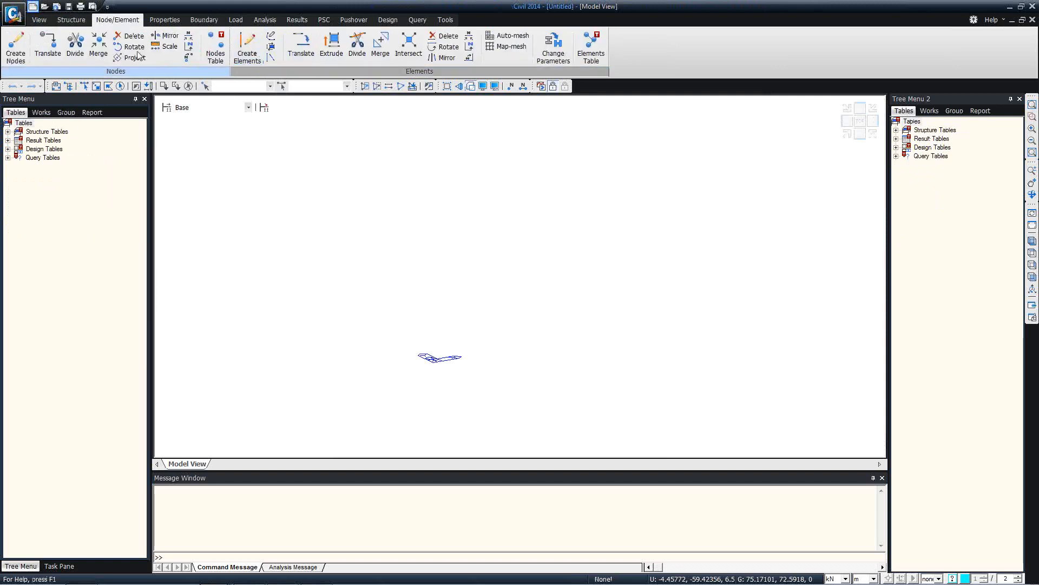
pyautogui.click(16, 46)
pyautogui.click(65, 275)
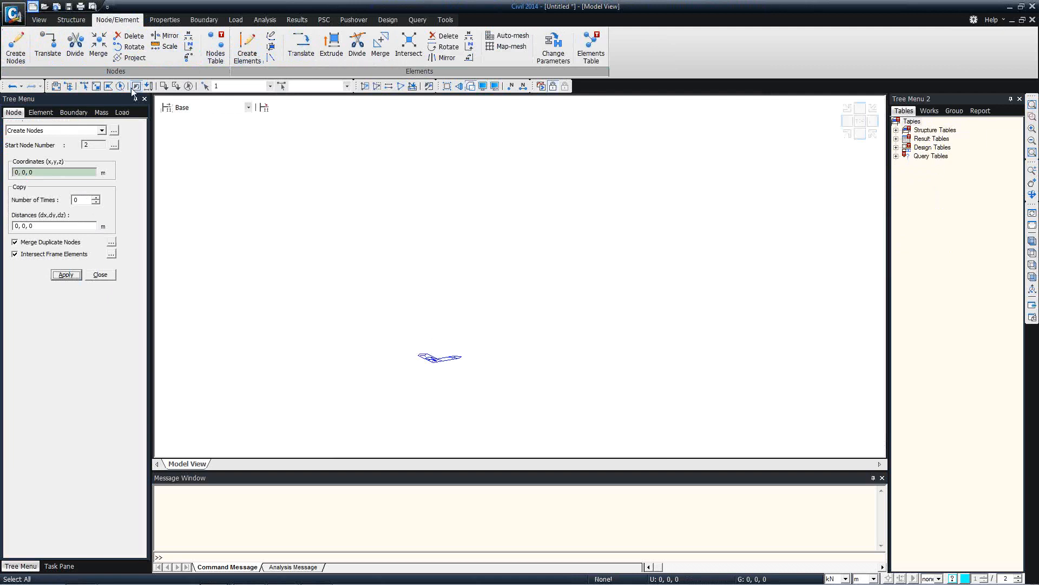
# Test-extrude a 15 m beam from the origin node, select it, then undo the extrusion
pyautogui.click(332, 46)
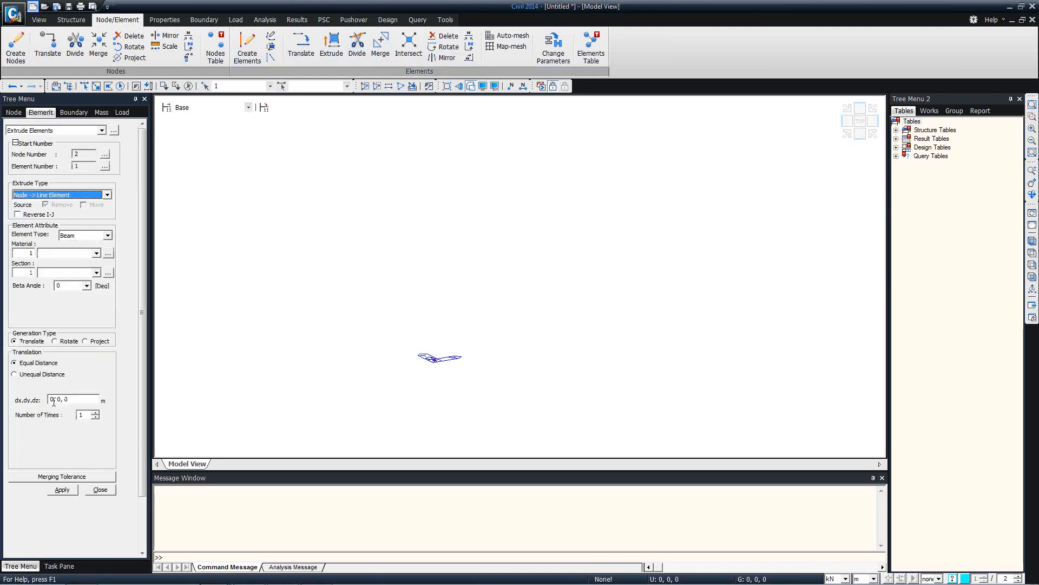
pyautogui.doubleClick(54, 399)
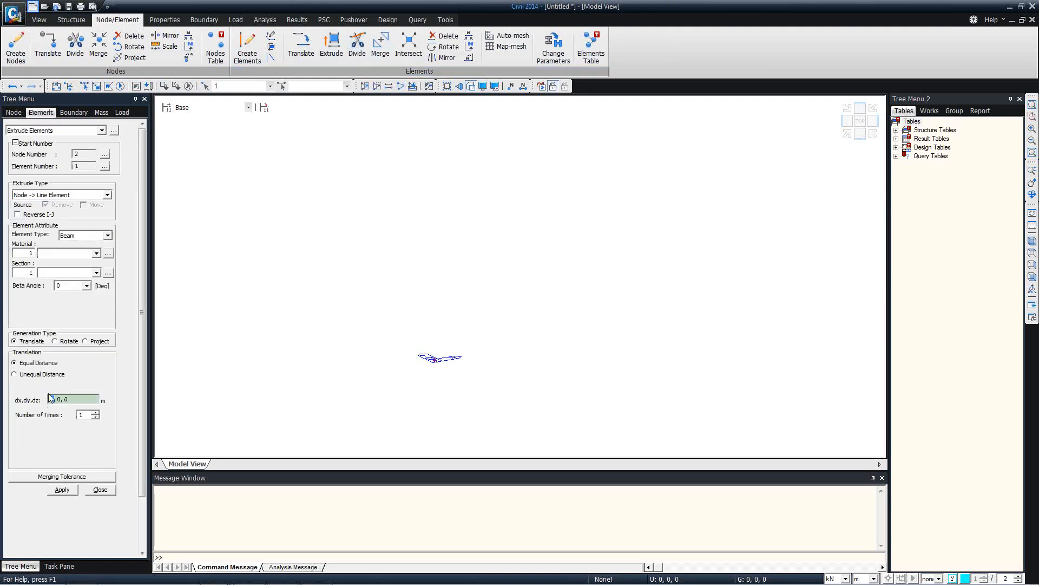
pyautogui.write('4')
pyautogui.write('5')
pyautogui.click(61, 490)
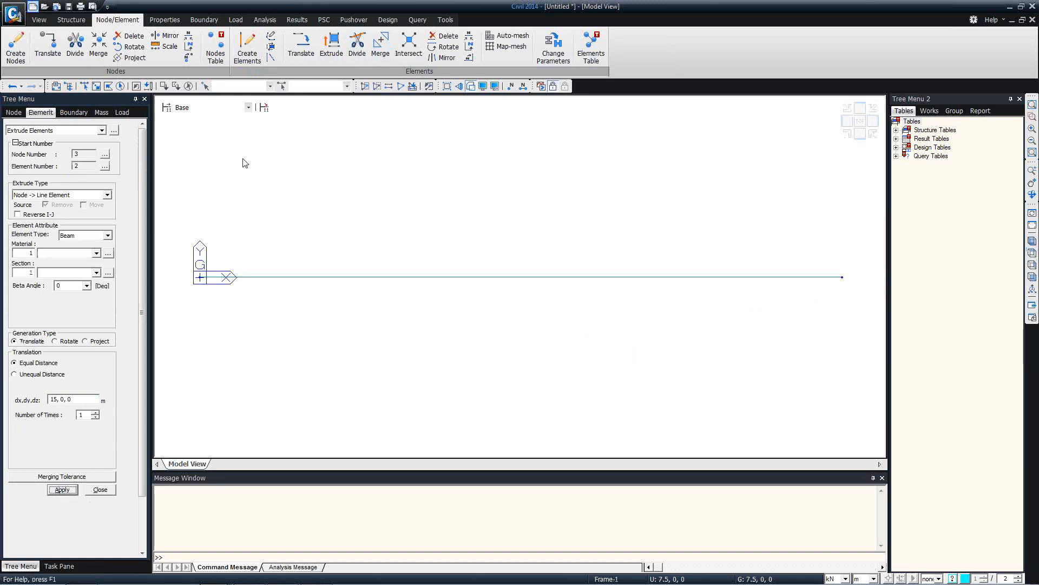
pyautogui.click(84, 86)
pyautogui.moveTo(178, 256); pyautogui.dragTo(265, 318)
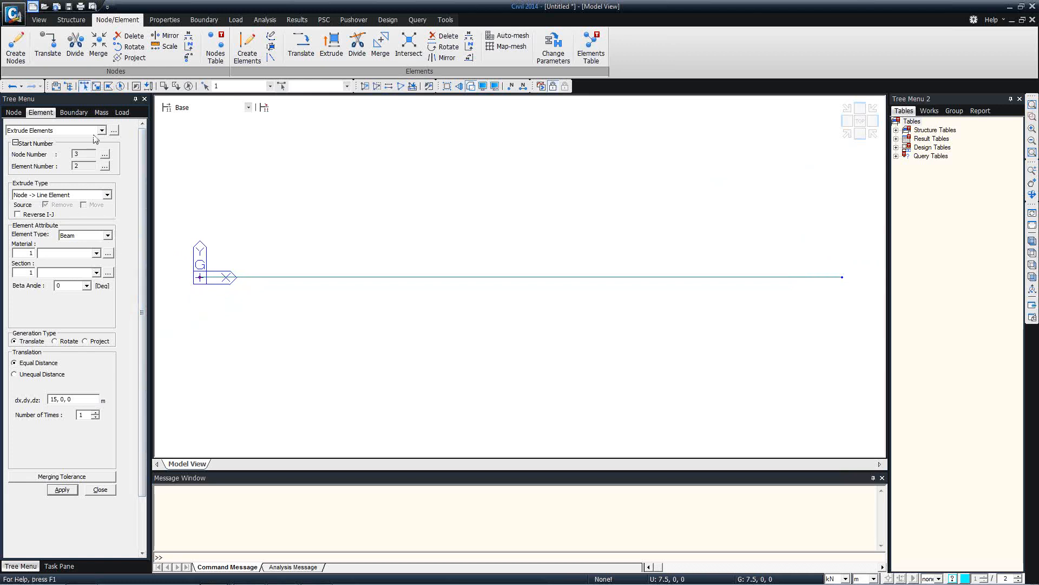
pyautogui.click(12, 86)
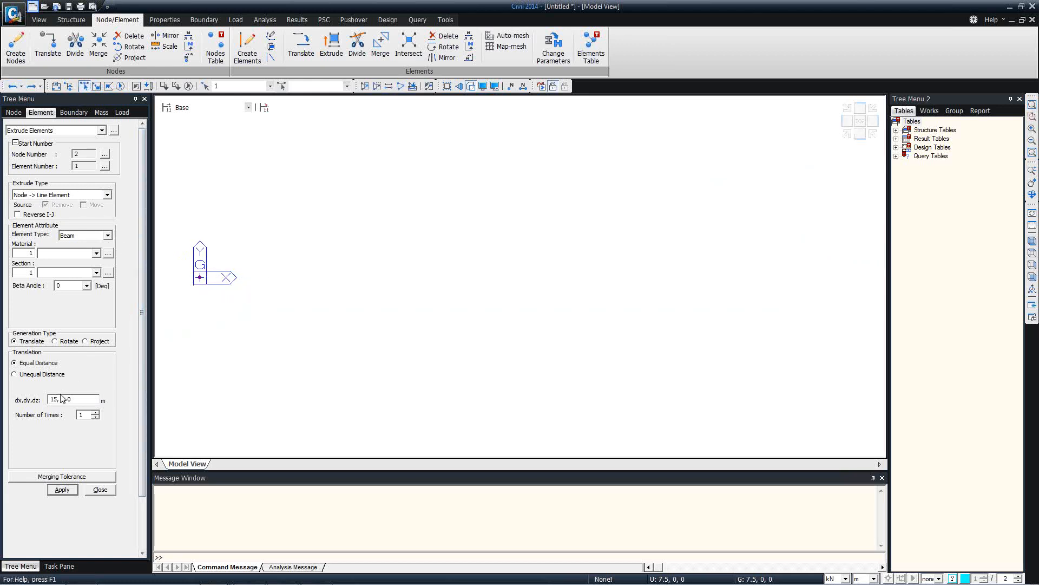
# Extrude the node into fourteen 3 m beams along y (14@3) and select the whole line
pyautogui.click(48, 375)
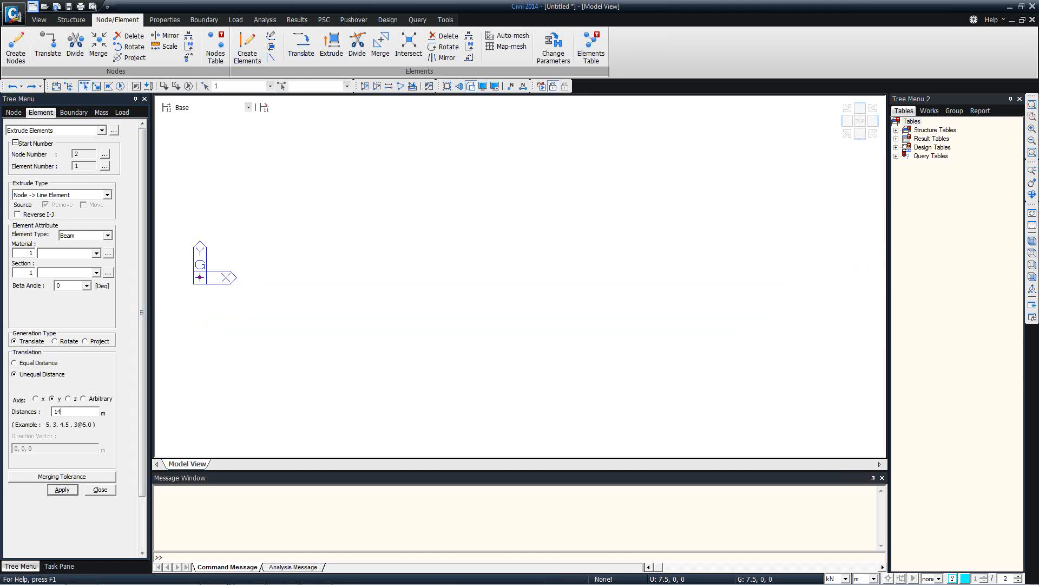
pyautogui.click(62, 490)
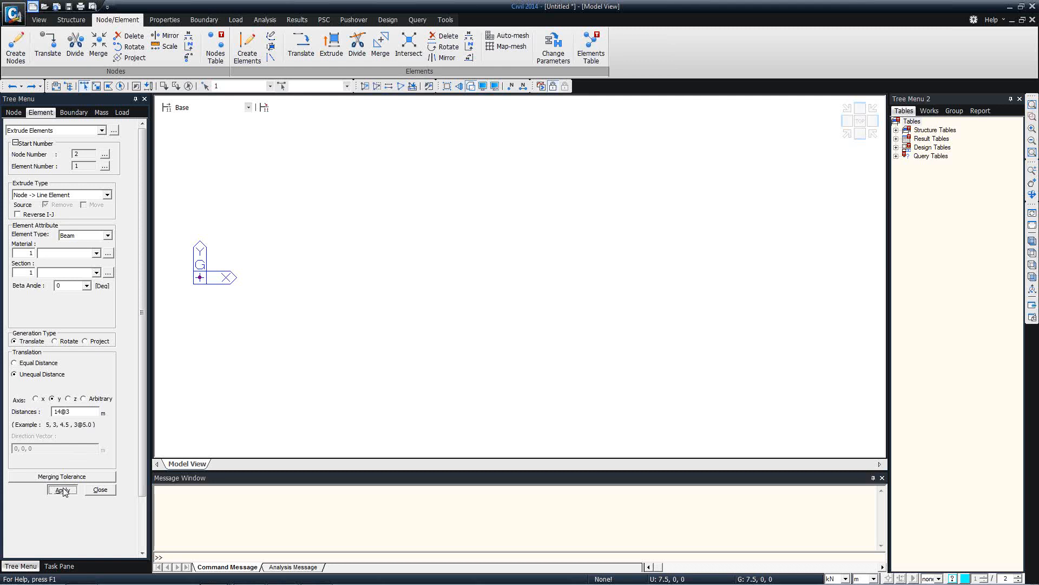
pyautogui.click(1029, 249)
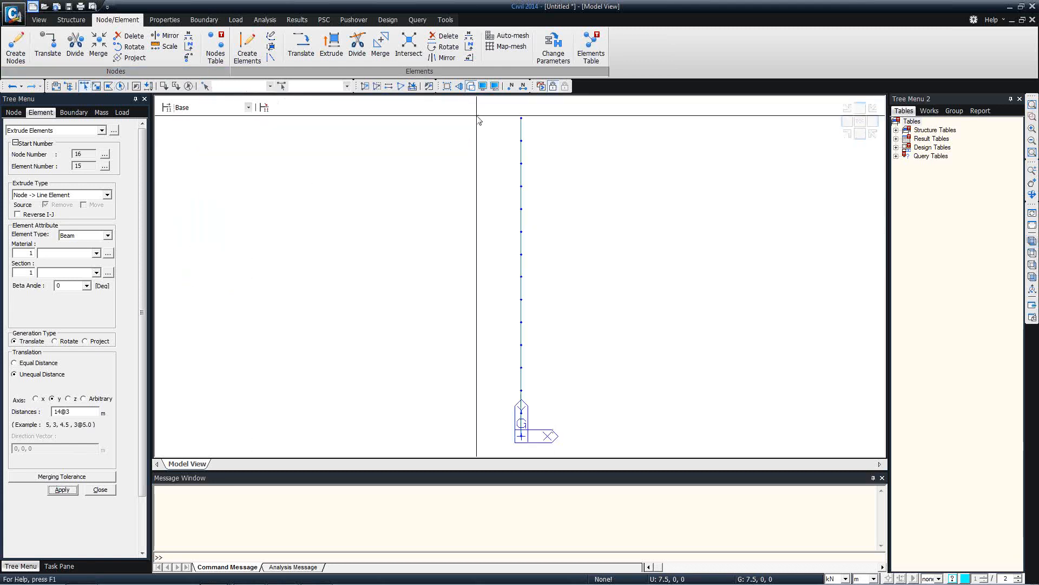
pyautogui.moveTo(479, 120); pyautogui.dragTo(616, 487)
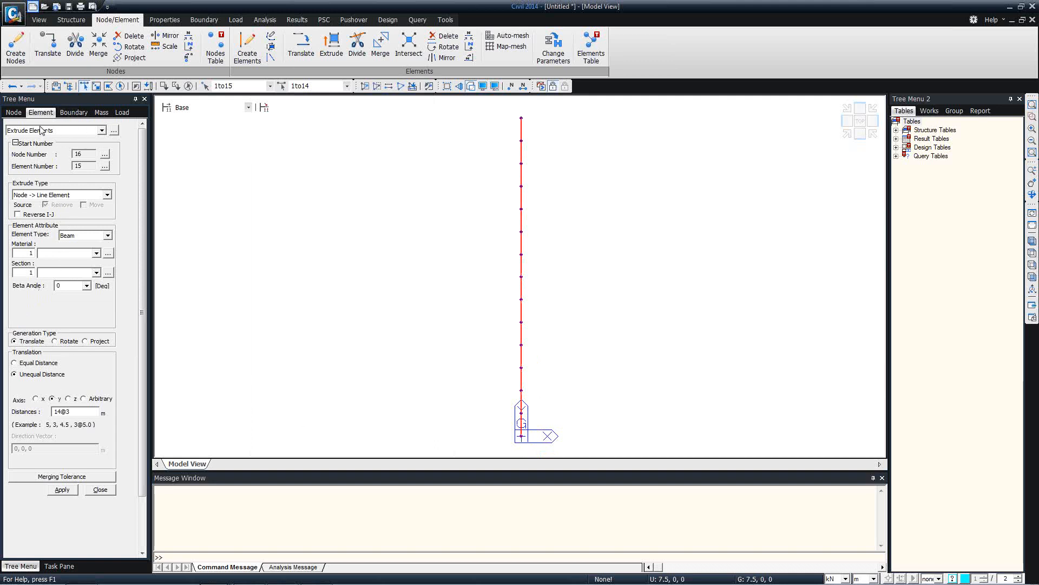
pyautogui.click(13, 112)
pyautogui.click(26, 131)
pyautogui.click(27, 161)
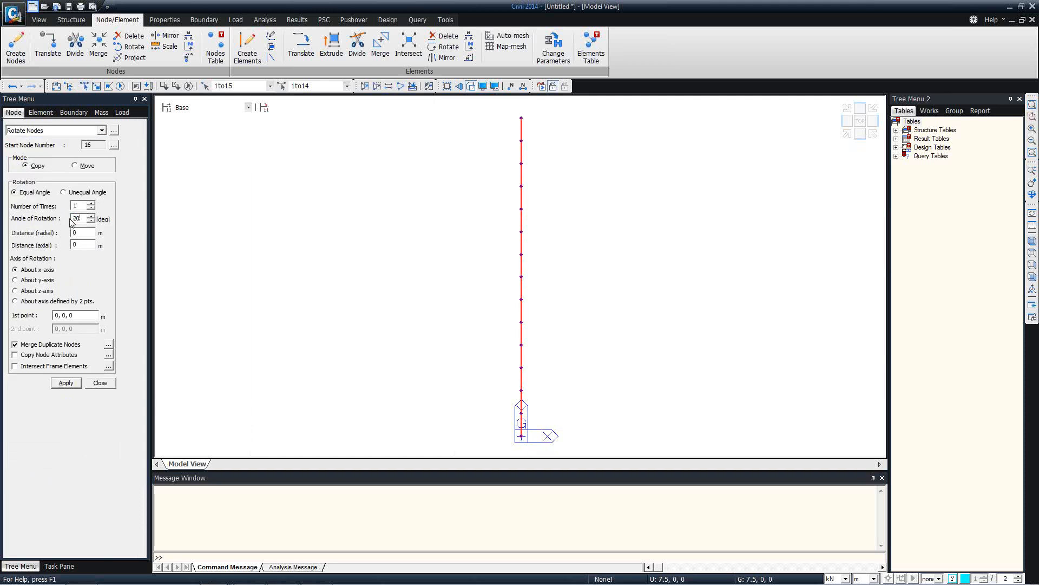
# Rotate the beam line -30° about the z-axis in Move mode, intersecting frame elements
pyautogui.moveTo(86, 214); pyautogui.dragTo(68, 222)
pyautogui.click(89, 167)
pyautogui.click(81, 316)
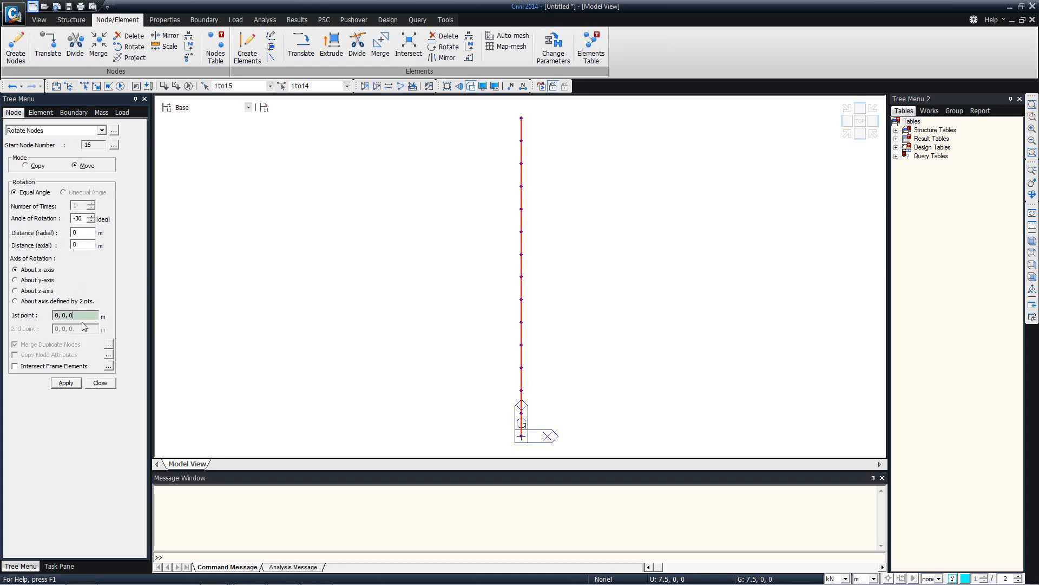
pyautogui.click(54, 367)
pyautogui.click(65, 383)
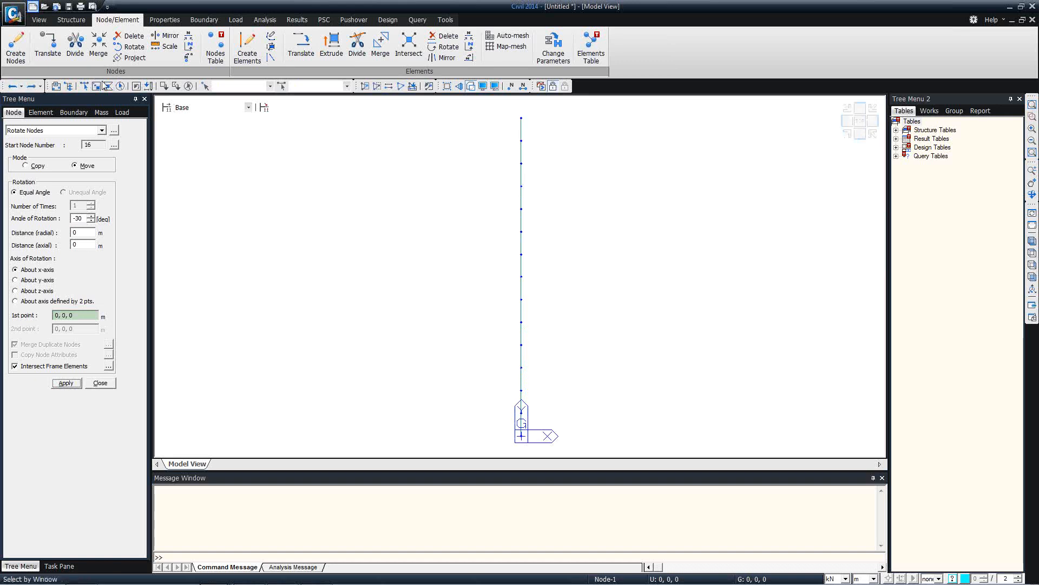
pyautogui.click(120, 86)
pyautogui.click(16, 291)
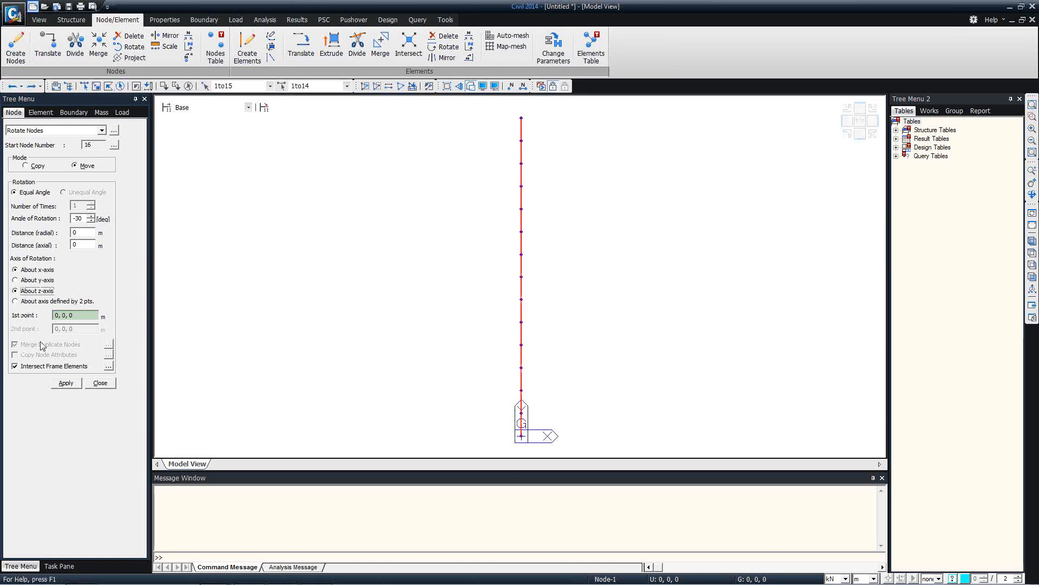
pyautogui.click(61, 383)
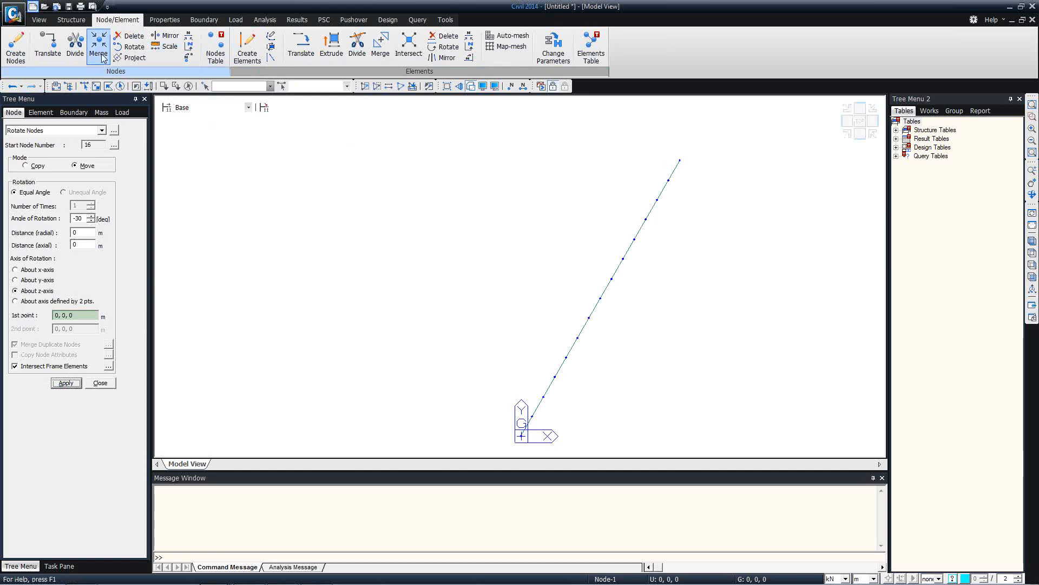
pyautogui.click(120, 86)
pyautogui.click(41, 113)
pyautogui.click(101, 130)
# Try extruding each node into a 15 m beam along x with equal spacing, then undo
pyautogui.click(54, 142)
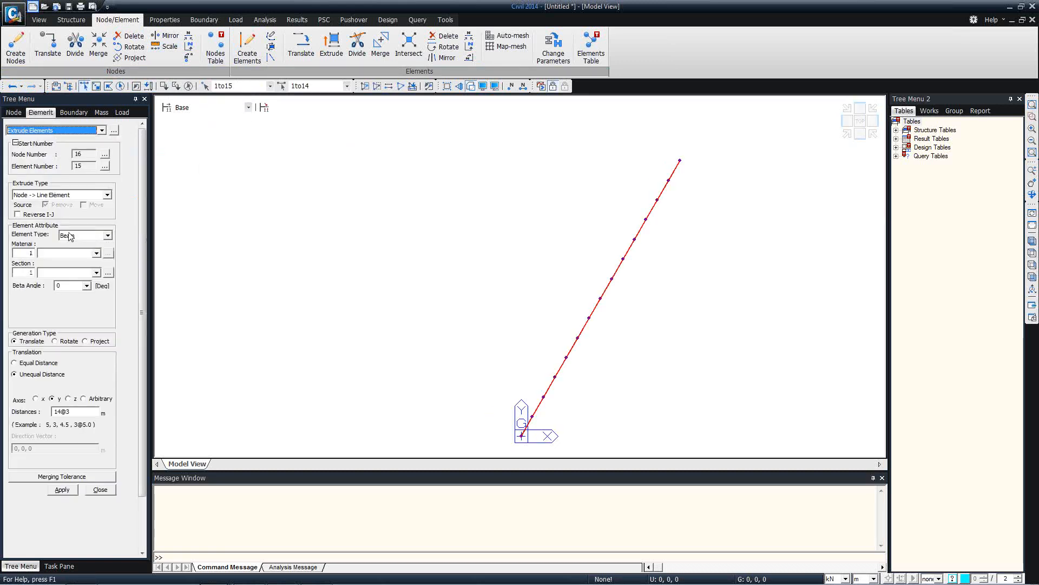
pyautogui.click(14, 363)
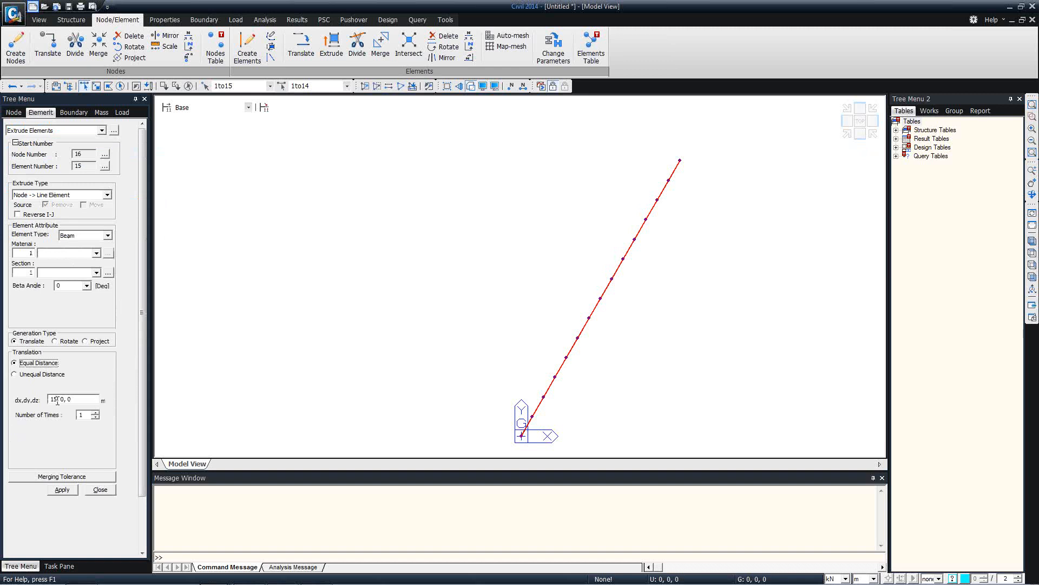
pyautogui.click(61, 489)
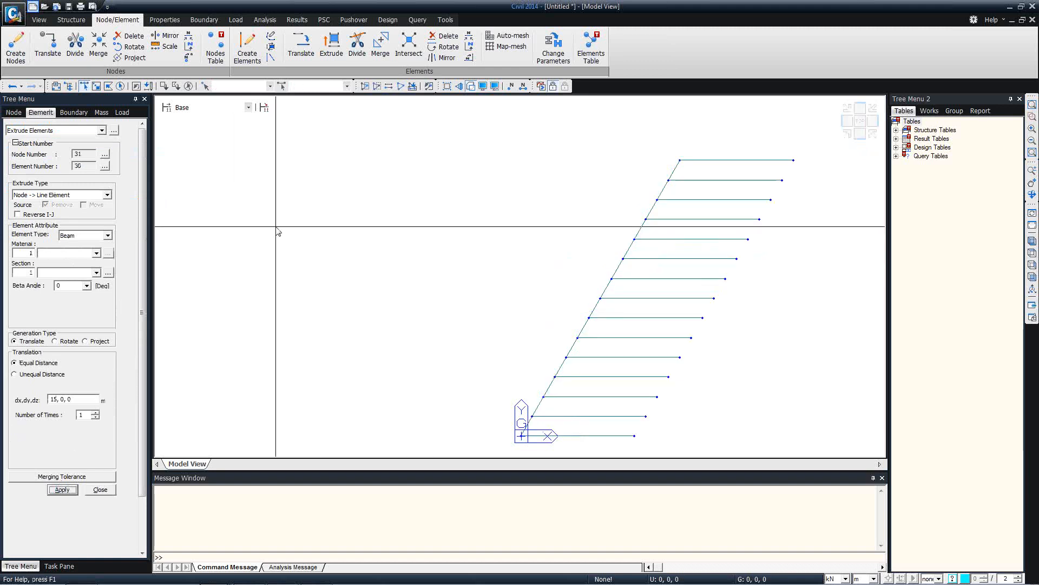
pyautogui.click(18, 87)
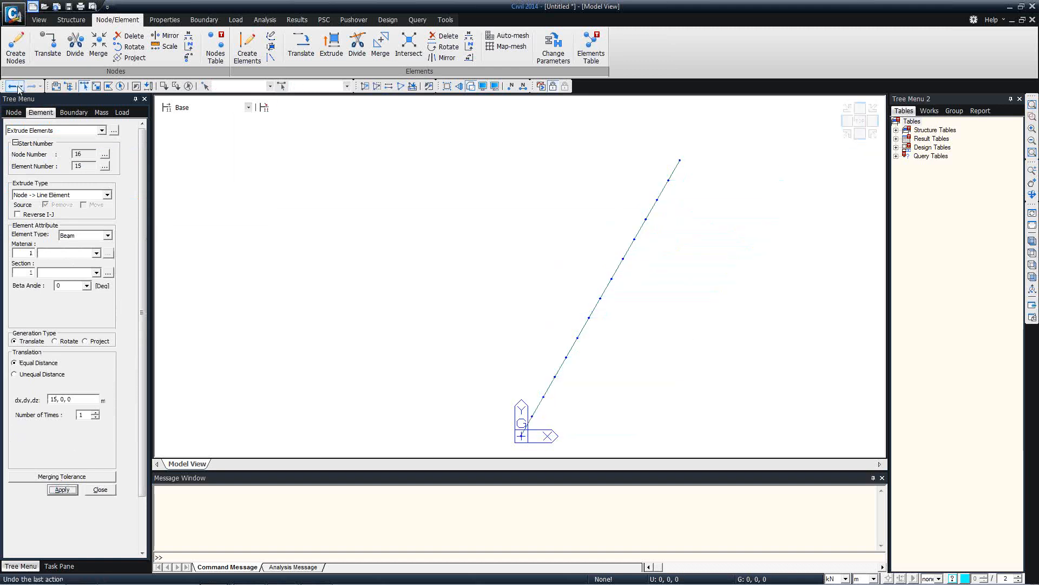
# Extrude every node of the skewed line into parallel 30 m beams along x
pyautogui.click(121, 87)
pyautogui.click(57, 400)
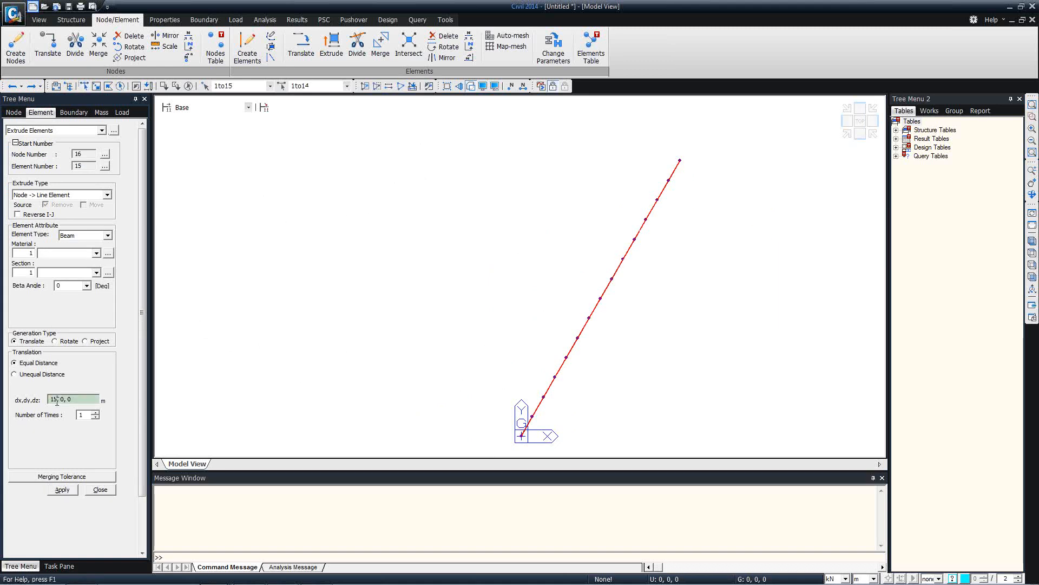
pyautogui.write('25')
pyautogui.doubleClick(54, 400)
pyautogui.write('30')
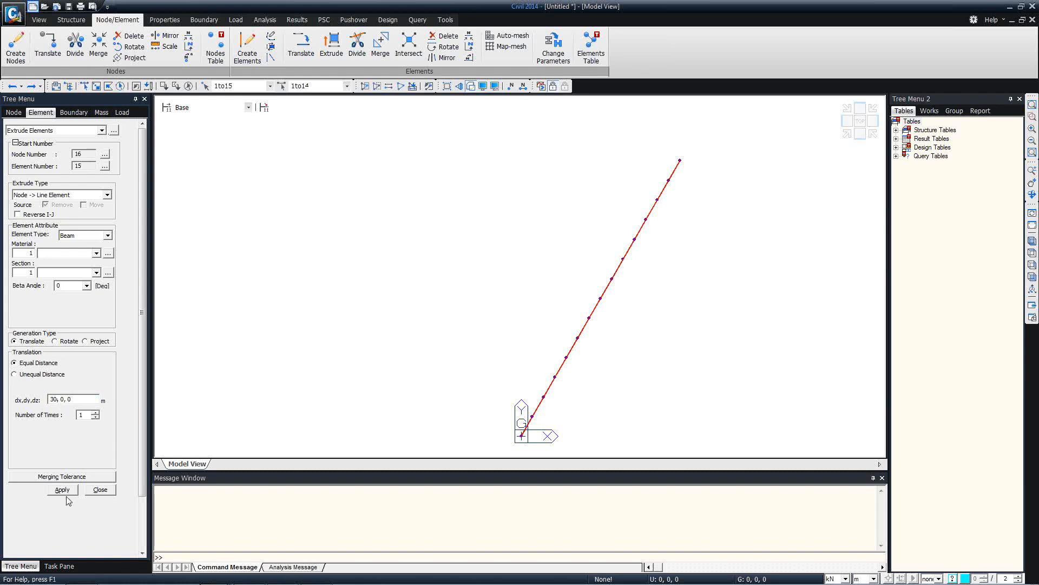
pyautogui.click(64, 490)
pyautogui.moveTo(581, 245); pyautogui.dragTo(419, 226, button='middle')
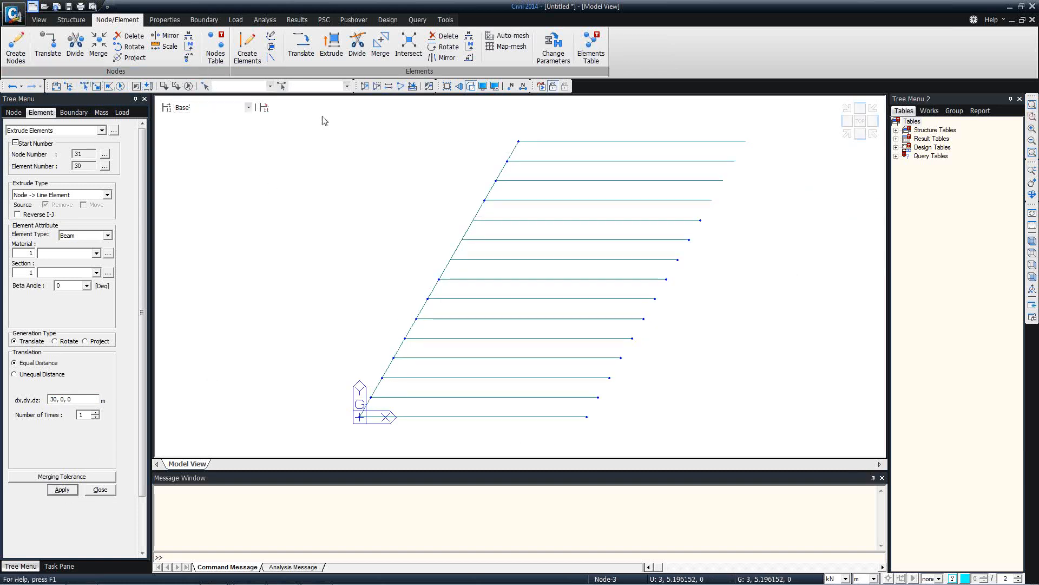
# Select the nodes along the skewed left edge with a crossing window
pyautogui.click(108, 87)
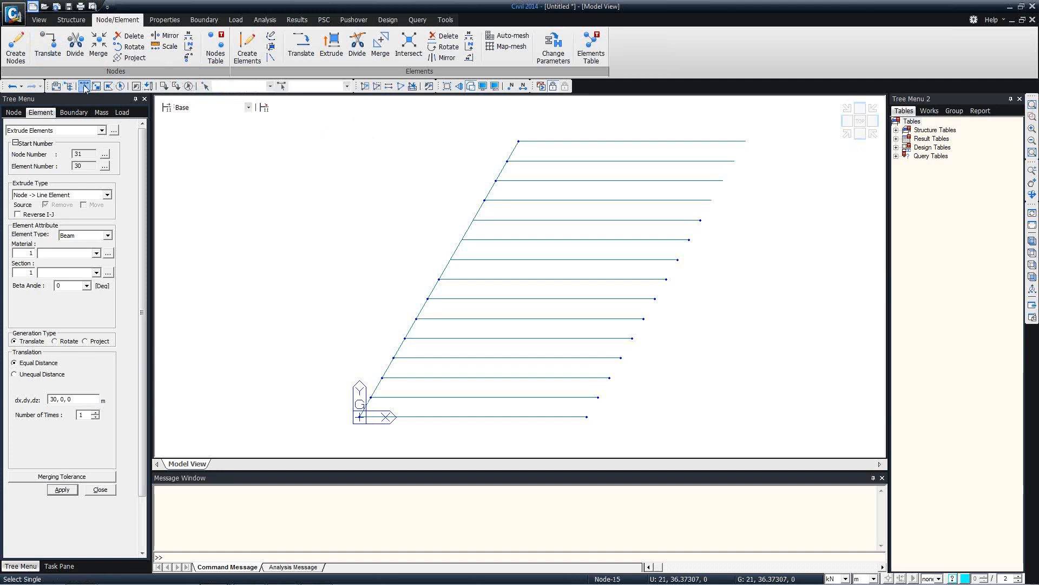
pyautogui.click(85, 86)
pyautogui.moveTo(350, 127); pyautogui.dragTo(576, 414)
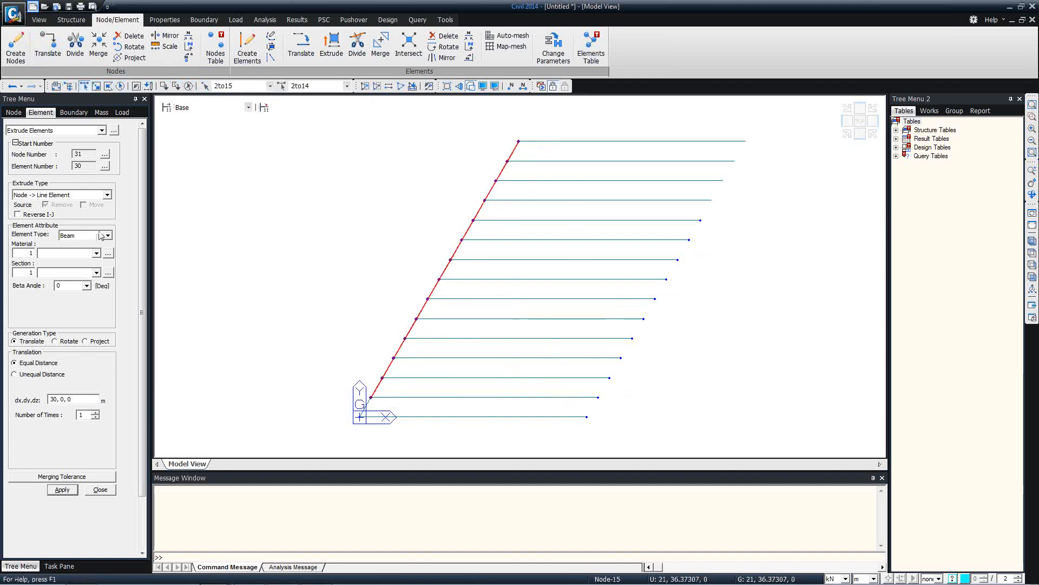
# Project the skewed-edge nodes down onto the base line from 0,0,0 to 30,0,0
pyautogui.click(85, 341)
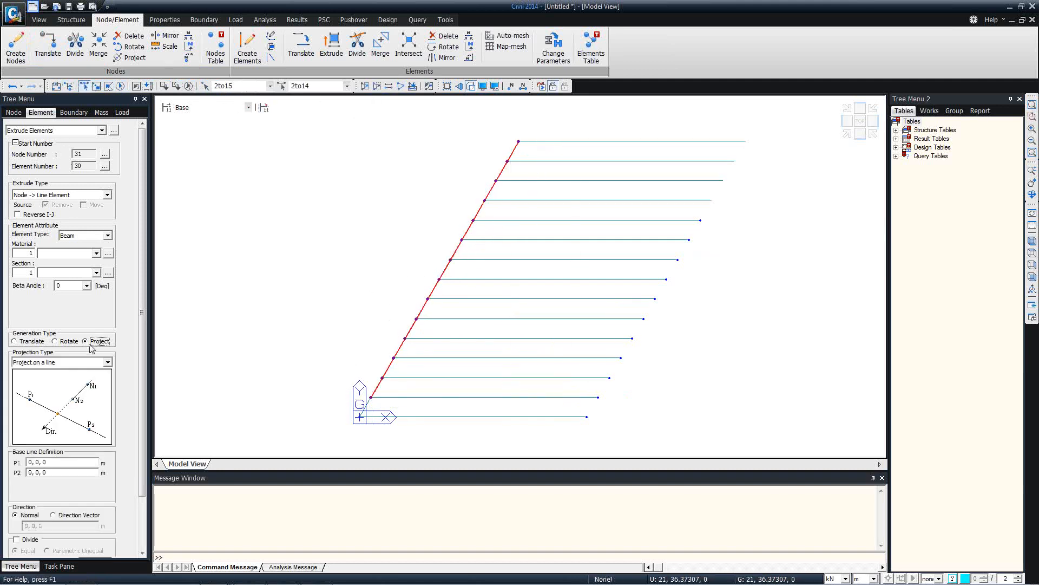
pyautogui.moveTo(141, 306); pyautogui.dragTo(142, 367)
pyautogui.click(31, 401)
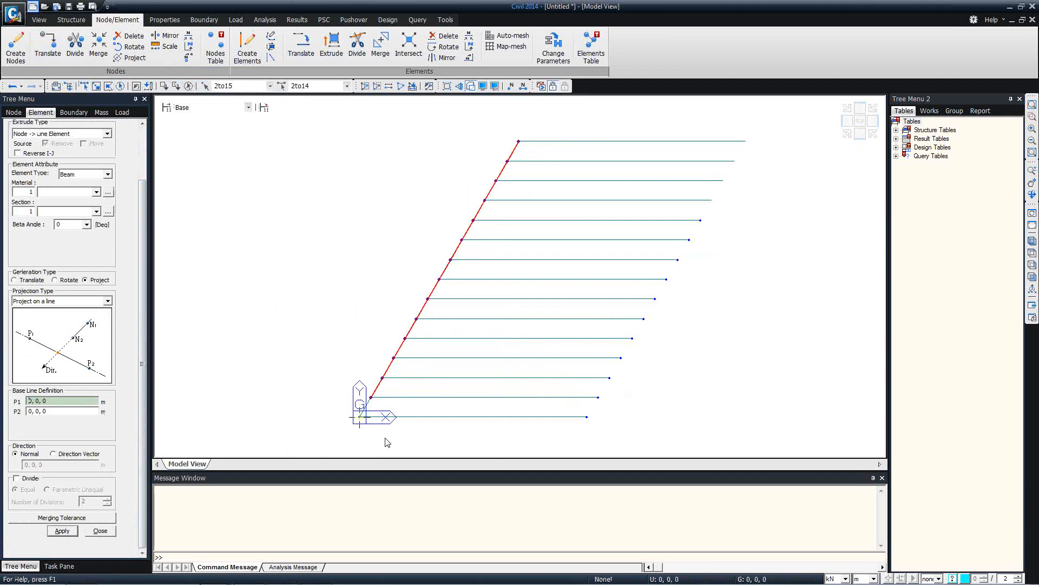
pyautogui.click(366, 428)
pyautogui.click(581, 429)
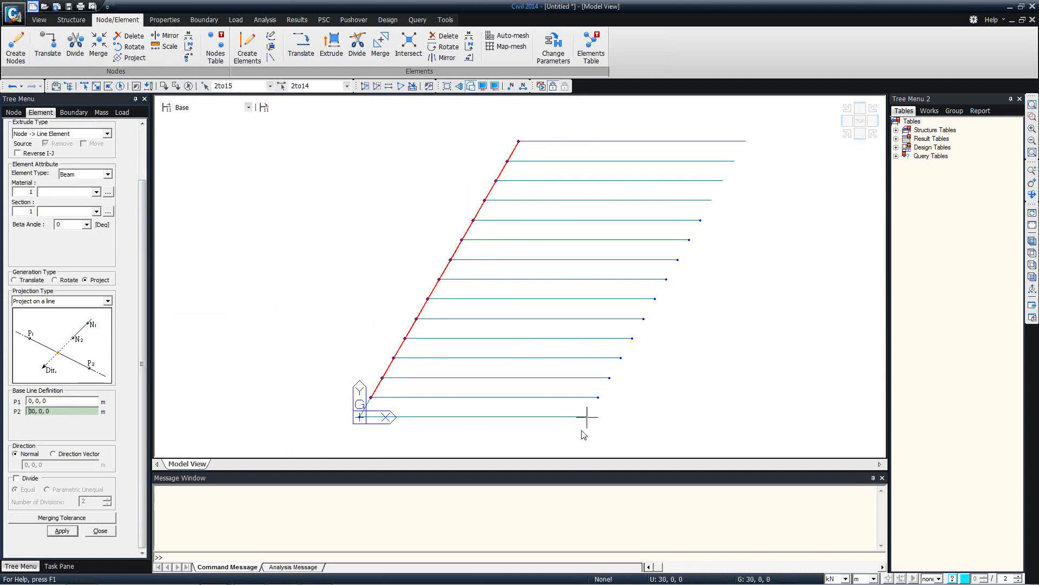
pyautogui.click(61, 530)
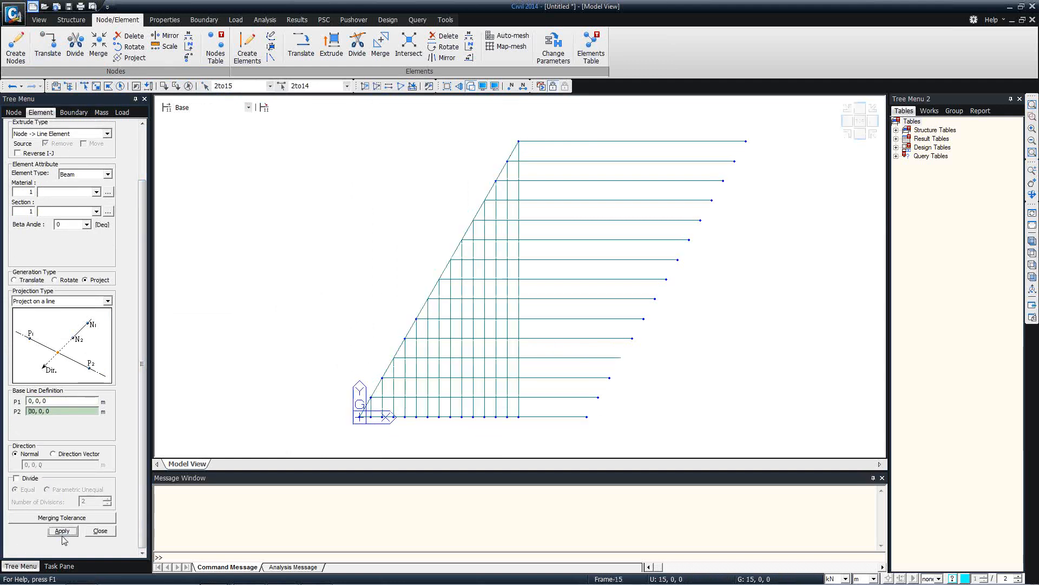
# Project the horizontal beams' right-end nodes up onto the top line 51,36.37,0 to 21,36.37,0
pyautogui.click(85, 85)
pyautogui.moveTo(757, 405); pyautogui.dragTo(558, 121)
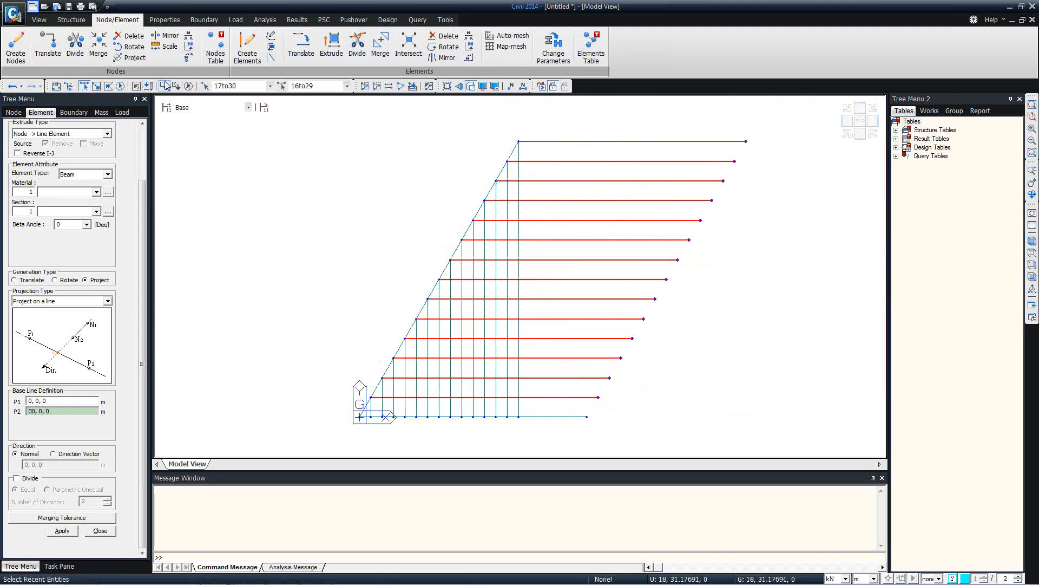
pyautogui.click(188, 86)
pyautogui.moveTo(735, 452); pyautogui.dragTo(558, 154)
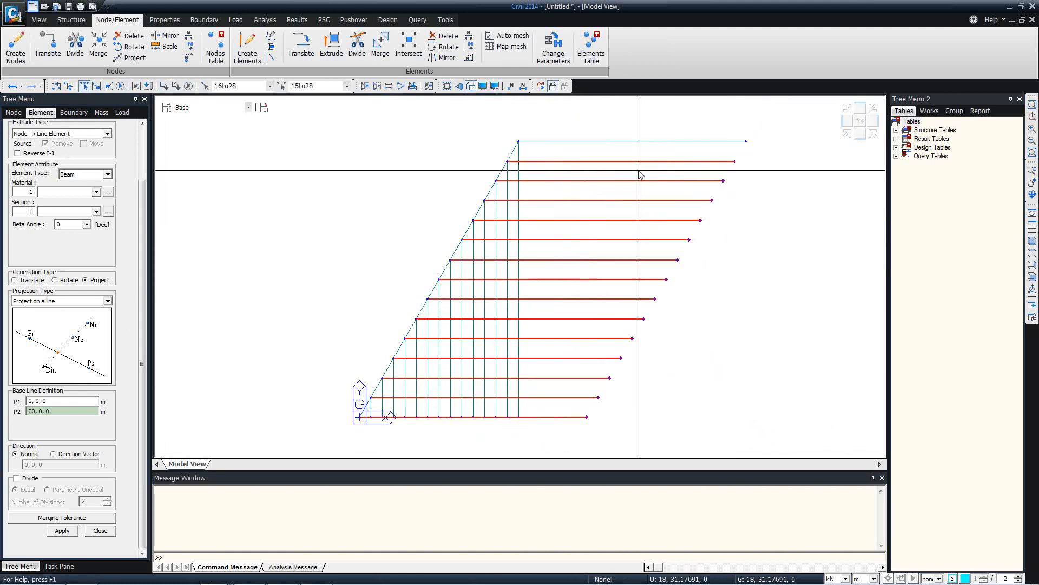
pyautogui.click(735, 161)
pyautogui.click(65, 401)
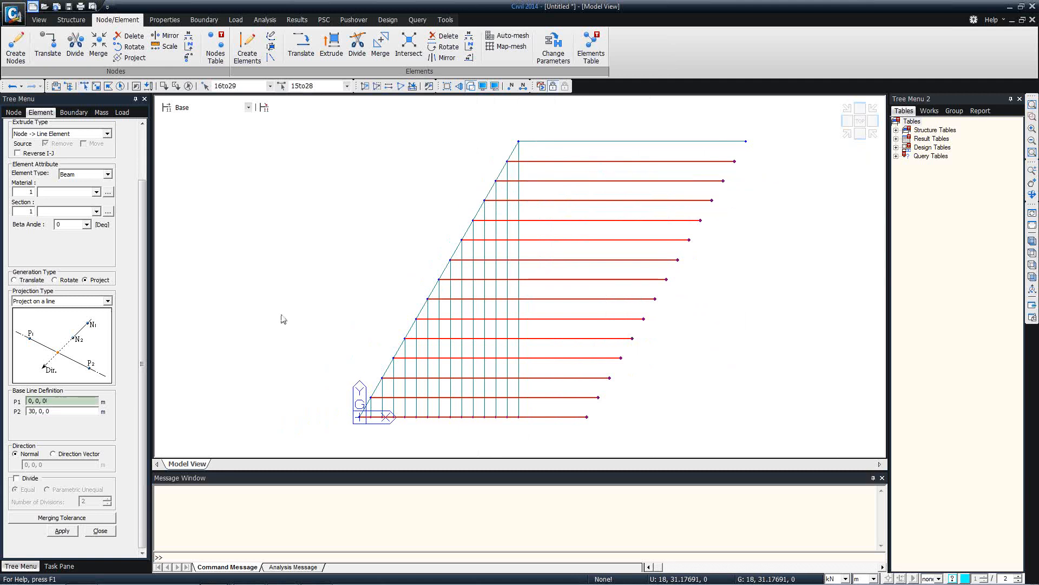
pyautogui.click(745, 142)
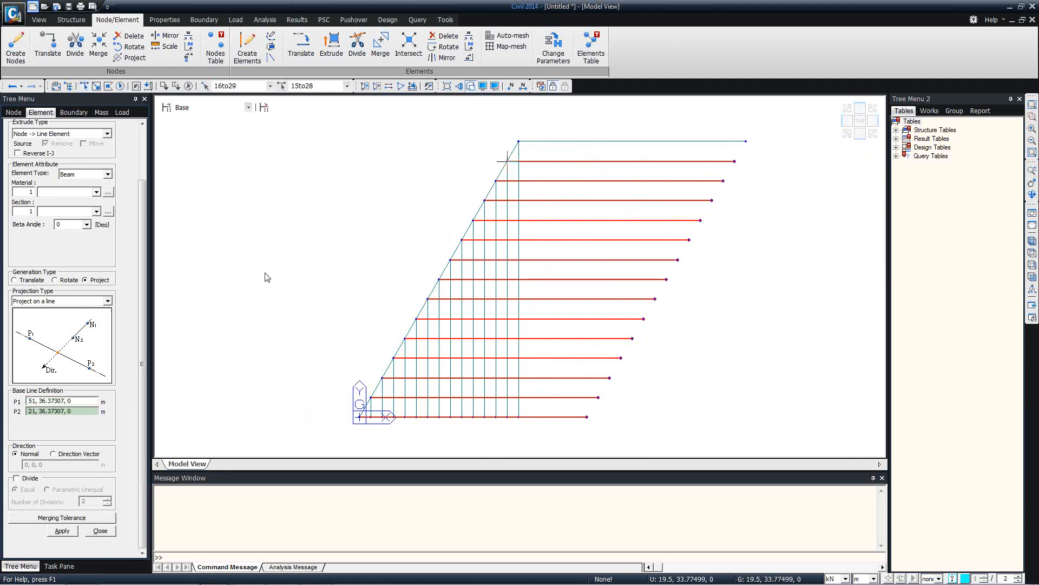
pyautogui.click(60, 531)
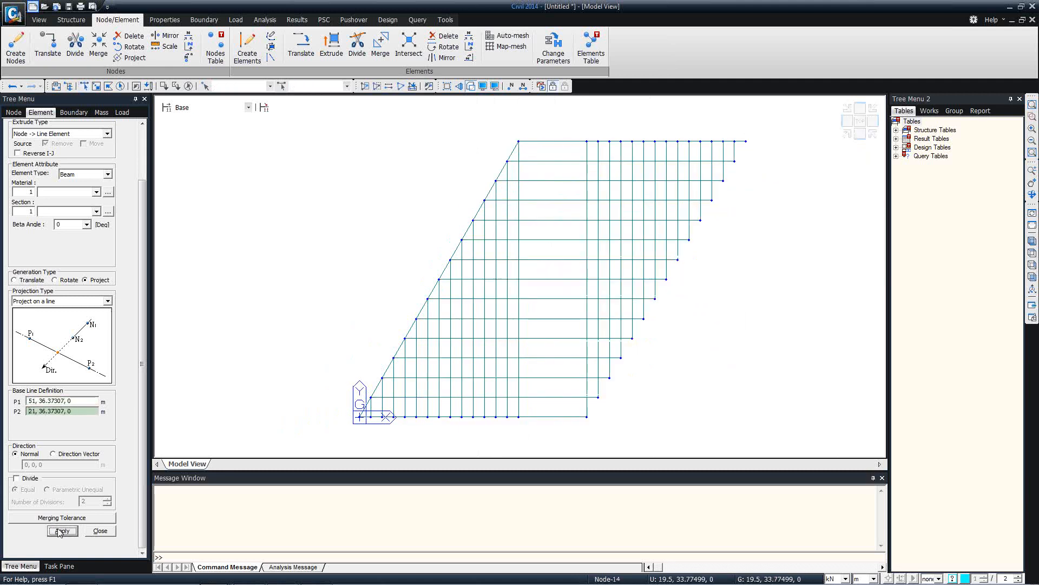
# Split all crossing beams at their intersections (tolerance 0.000914), then select the left vertical line
pyautogui.click(83, 86)
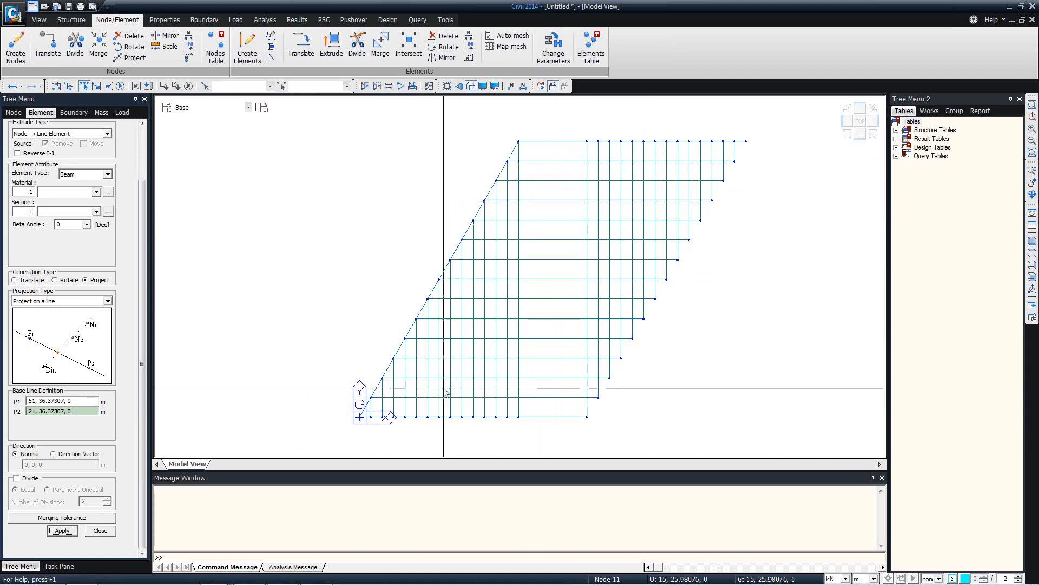
pyautogui.click(518, 388)
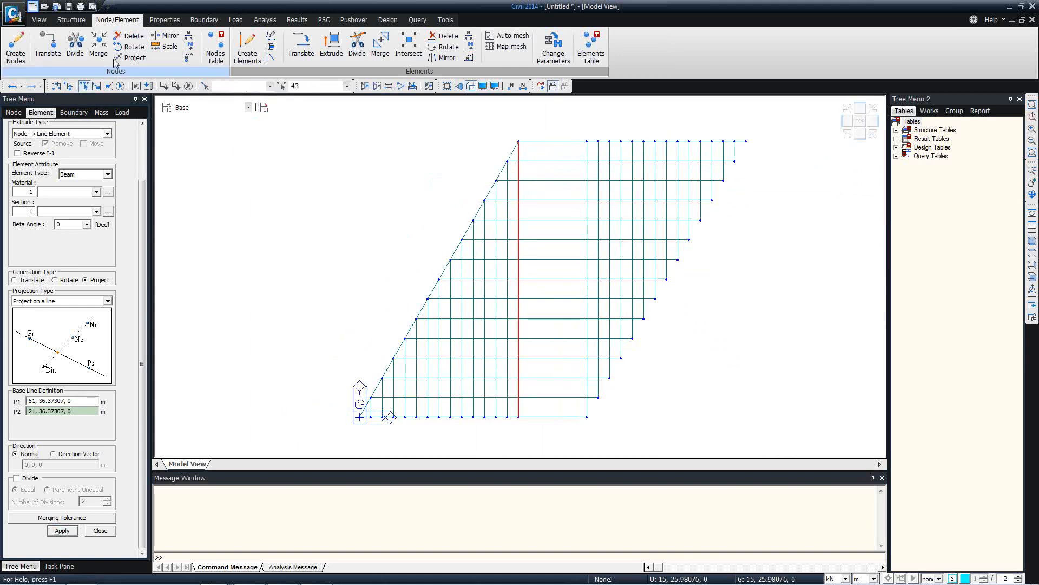
pyautogui.click(120, 86)
pyautogui.rightClick(243, 155)
pyautogui.moveTo(303, 174)
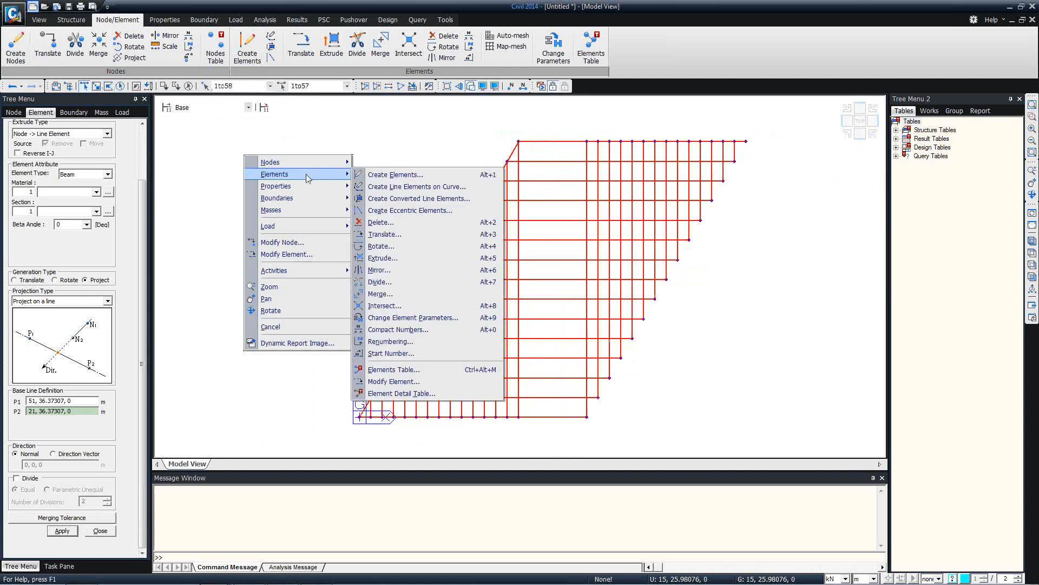
pyautogui.click(384, 306)
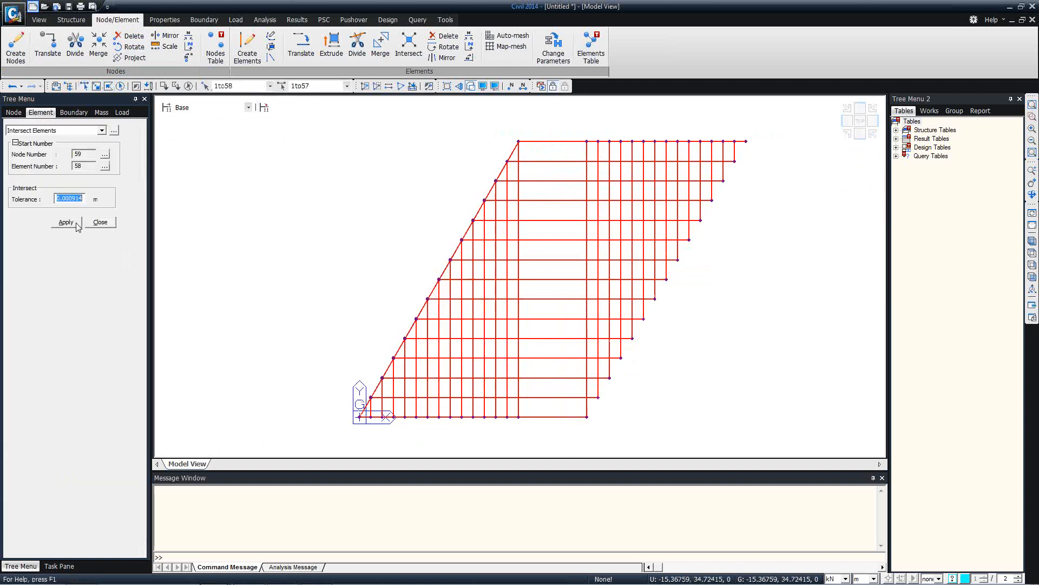
pyautogui.click(67, 223)
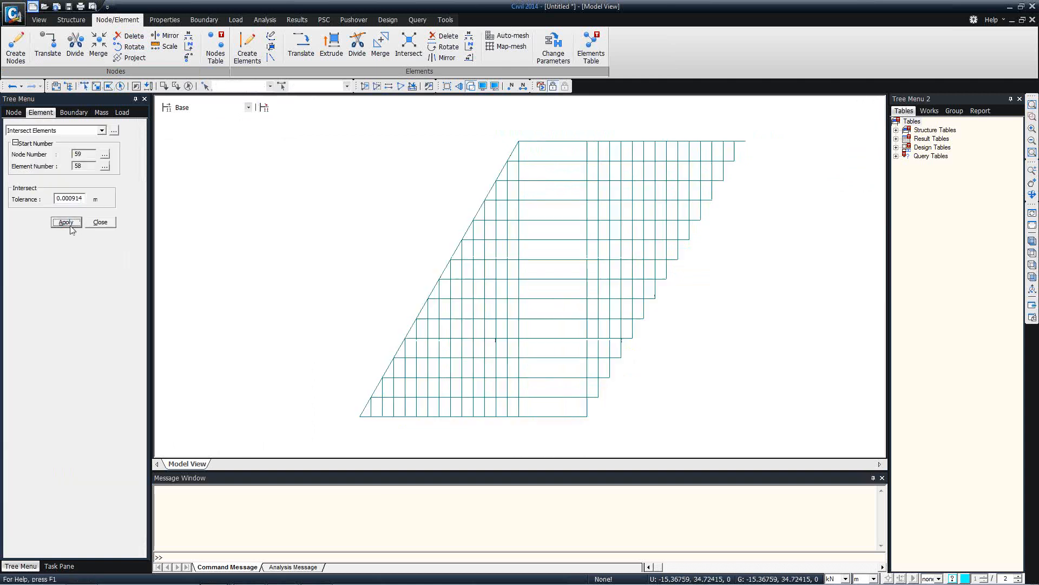
pyautogui.click(85, 87)
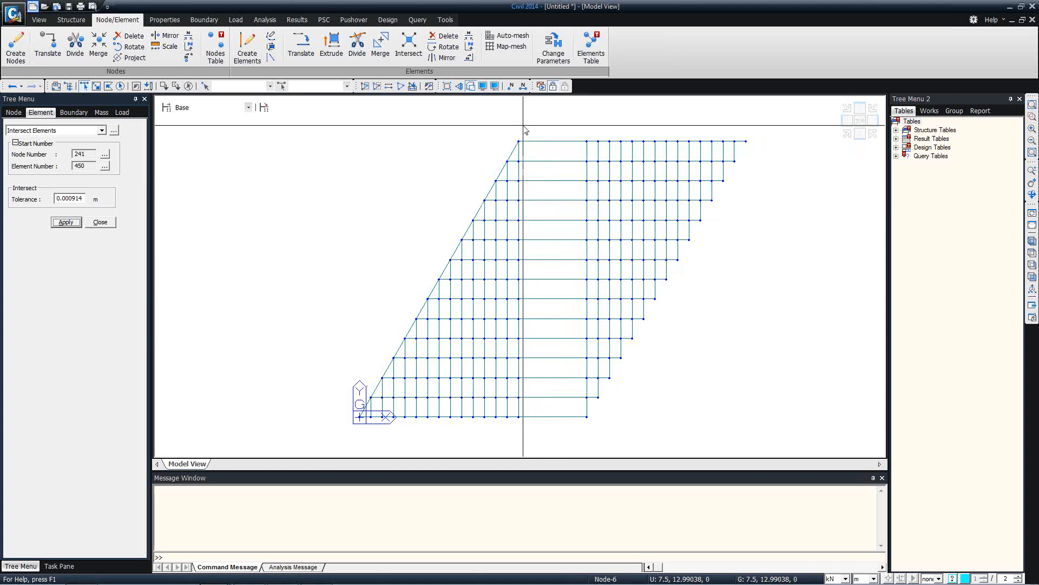
pyautogui.moveTo(507, 143); pyautogui.dragTo(544, 433)
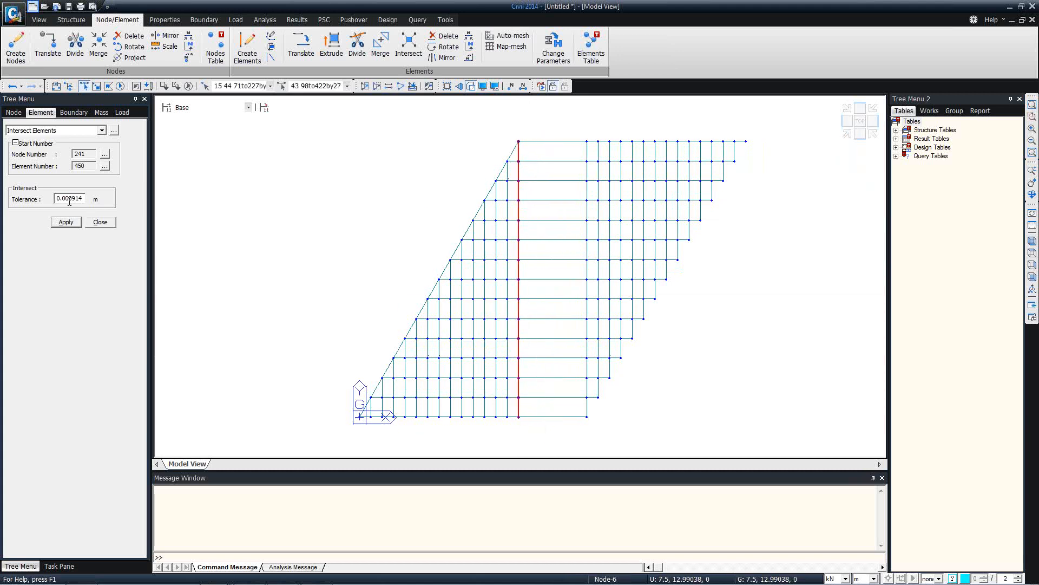
# Copy the vertical member eight times at 9/9 spacing along x, intersecting nodes and elements
pyautogui.click(54, 131)
pyautogui.click(34, 165)
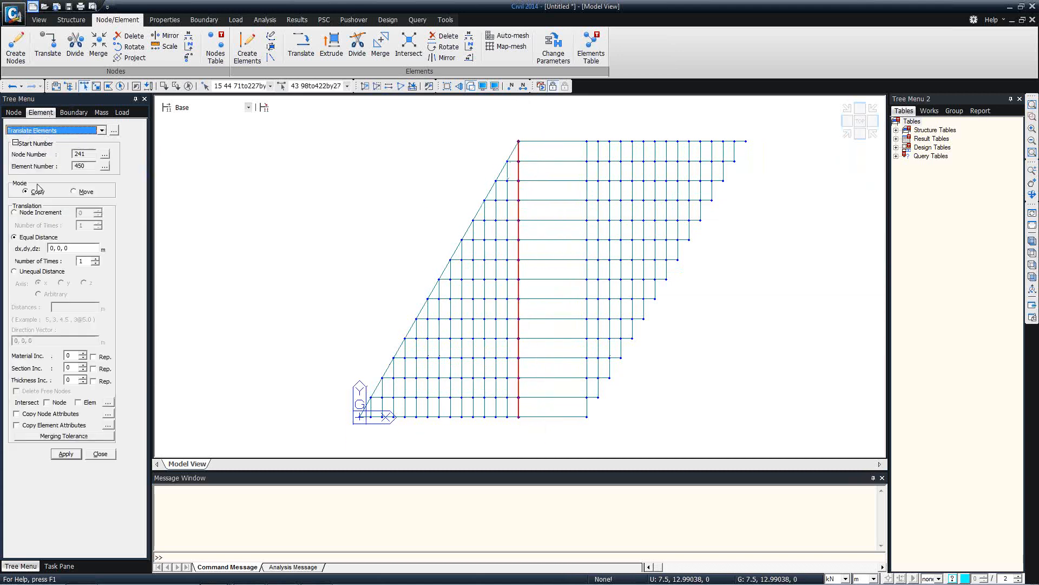
pyautogui.click(71, 248)
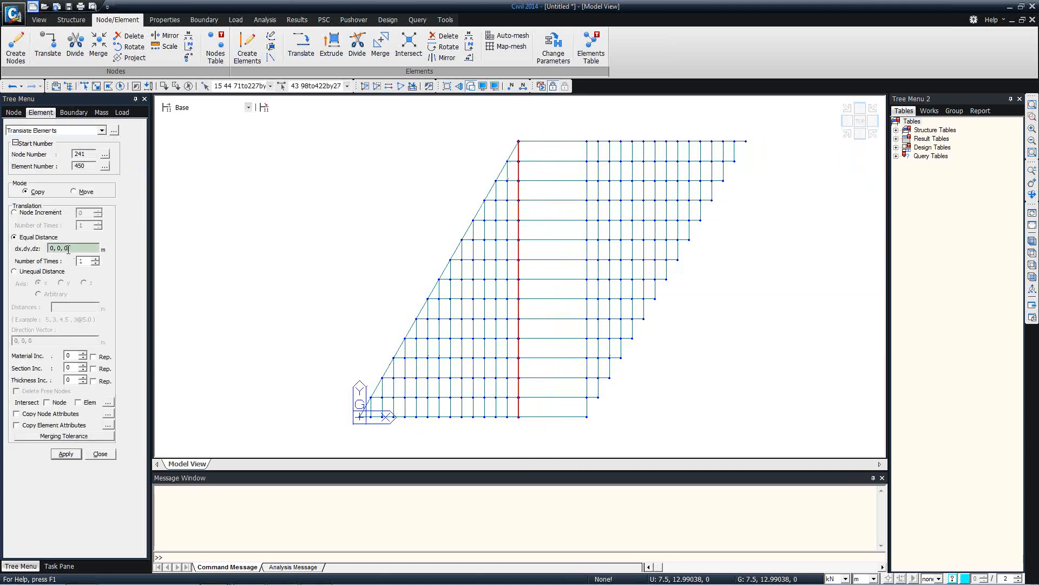
pyautogui.click(519, 417)
pyautogui.click(580, 425)
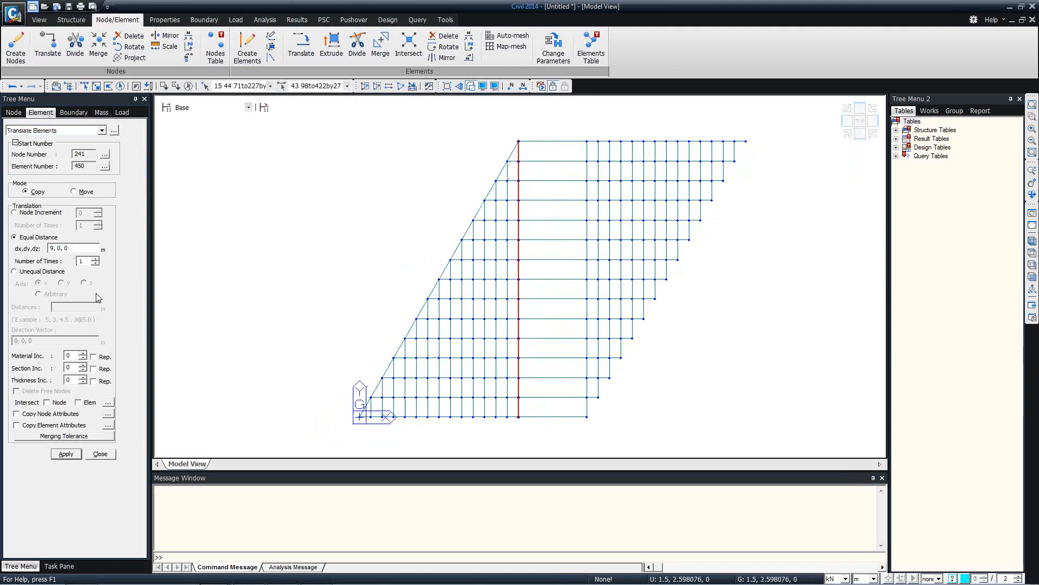
pyautogui.click(52, 248)
pyautogui.write('/9')
pyautogui.click(54, 403)
pyautogui.click(85, 403)
pyautogui.click(66, 454)
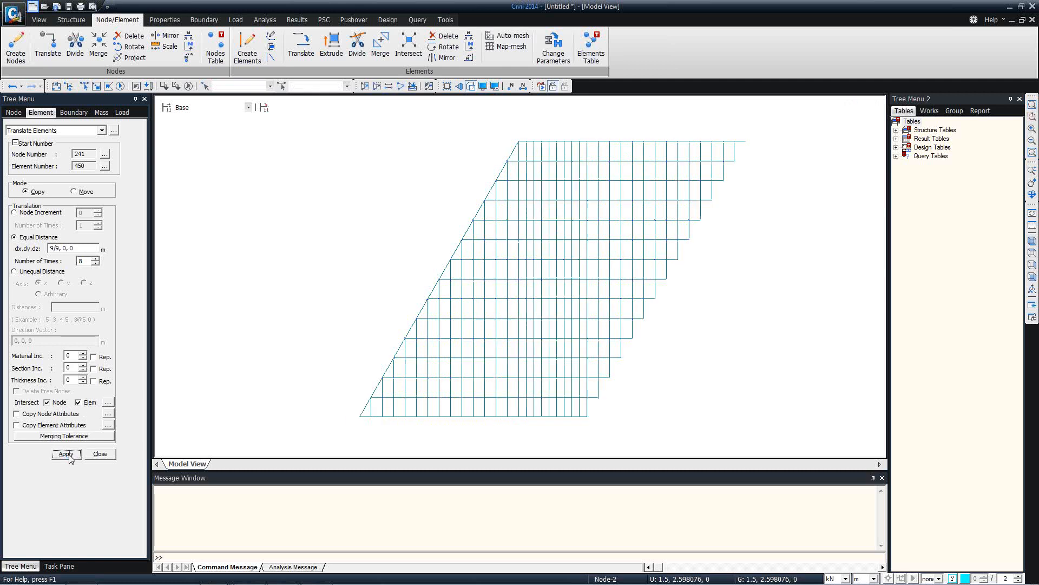
pyautogui.click(100, 453)
# Orbit the model to inspect the skewed grillage mesh from a near top-down view
pyautogui.keyDown('ctrl'); pyautogui.moveTo(418, 250); pyautogui.dragTo(431, 193, button='middle'); pyautogui.keyUp('ctrl')
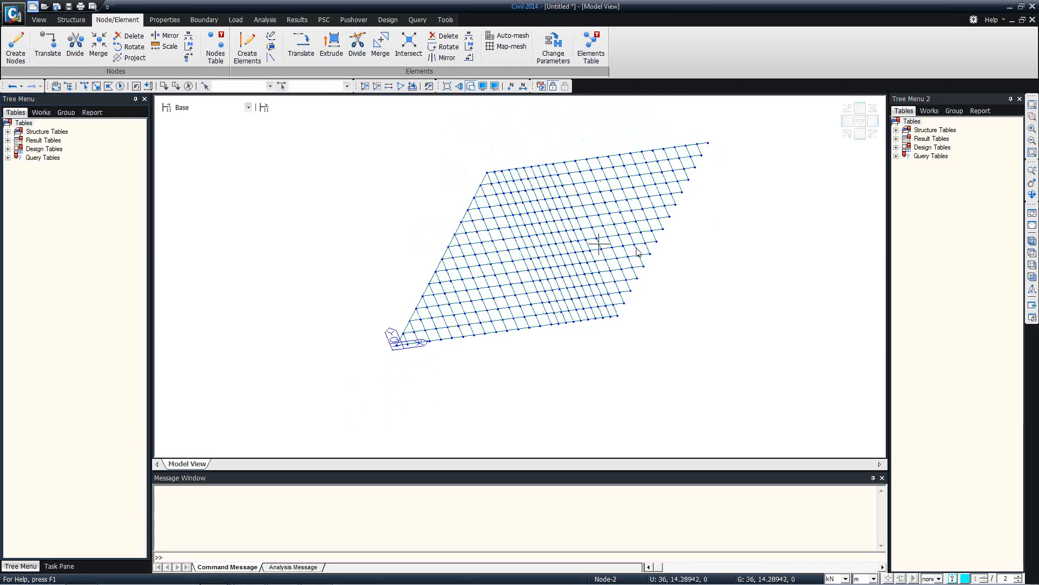
pyautogui.keyDown('ctrl'); pyautogui.moveTo(566, 298); pyautogui.dragTo(541, 310, button='middle'); pyautogui.keyUp('ctrl')
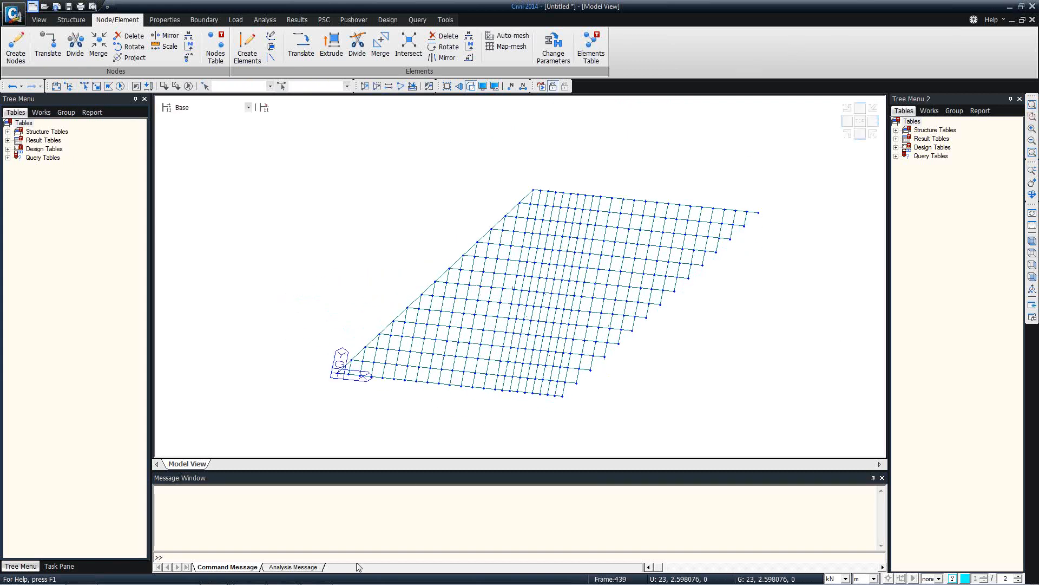
# Switch to the webinar slides, then bring up the composite steel bridge model in midas Civil
pyautogui.moveTo(315, 577)
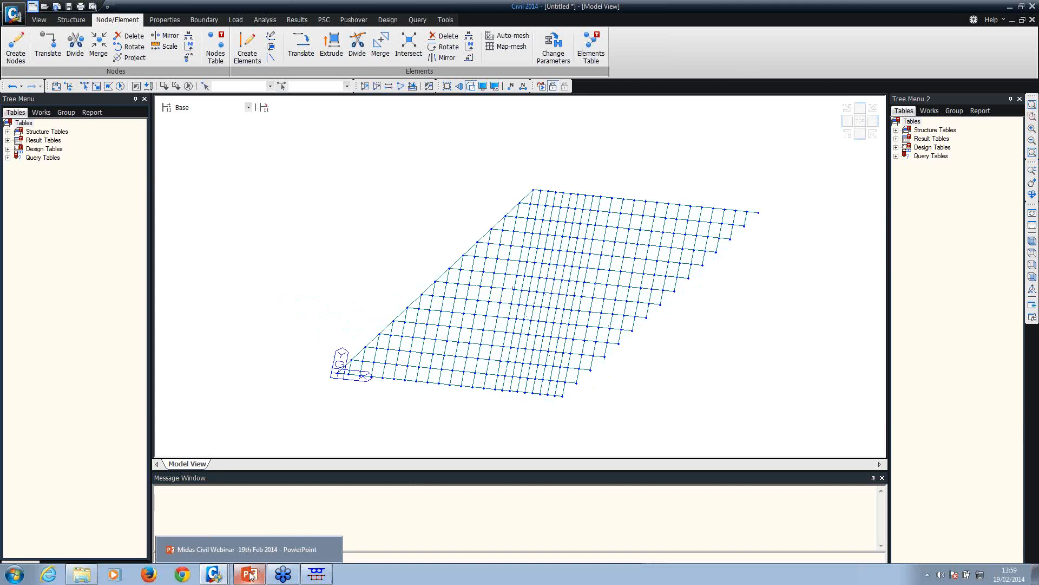
pyautogui.moveTo(214, 573)
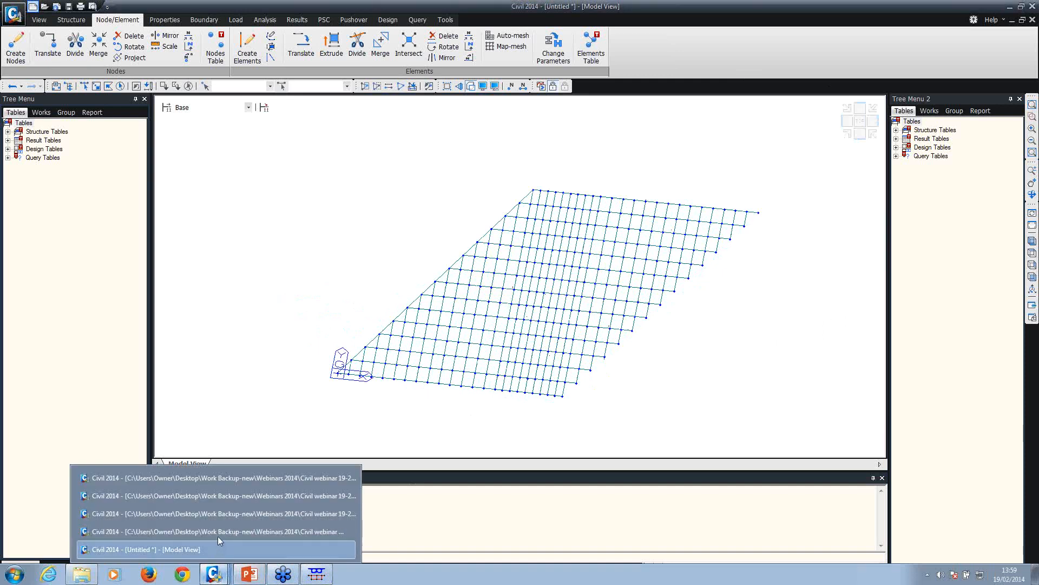
pyautogui.click(249, 574)
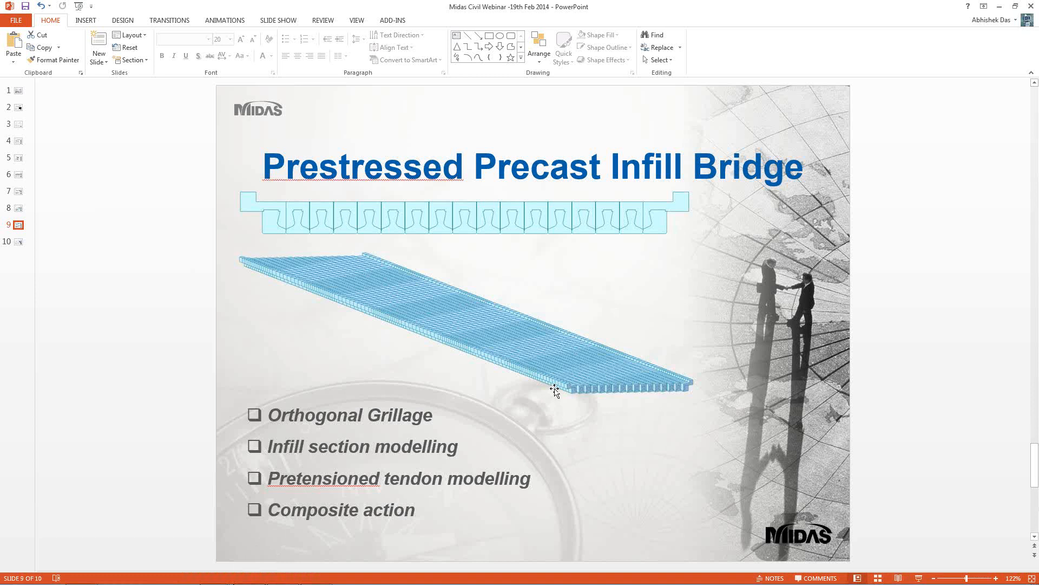
pyautogui.moveTo(346, 574)
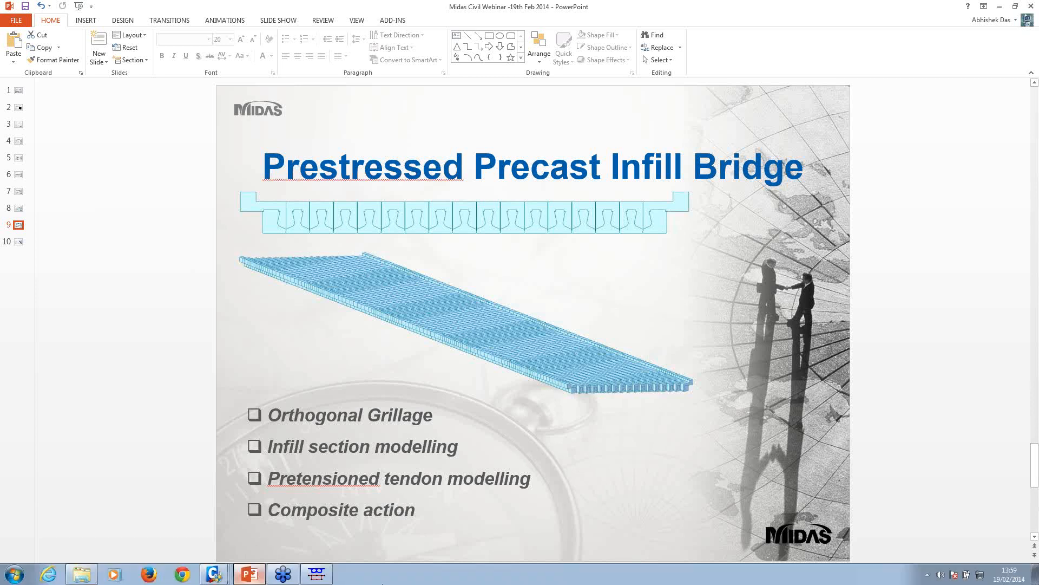
pyautogui.click(227, 575)
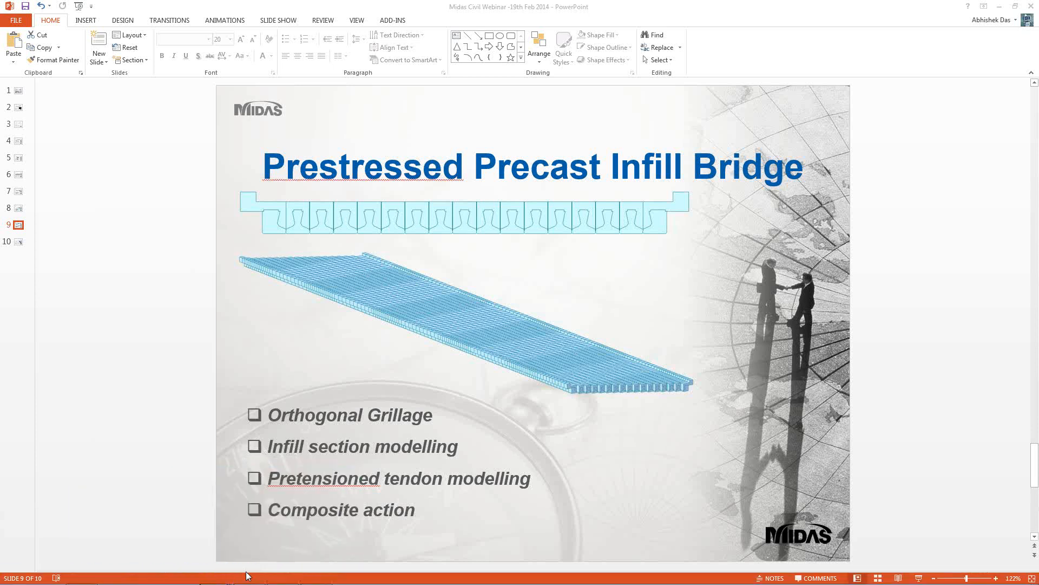
pyautogui.click(217, 575)
# Bring the bridge model forward, orbit it to an oblique view, and show Stage 0 results
pyautogui.click(228, 532)
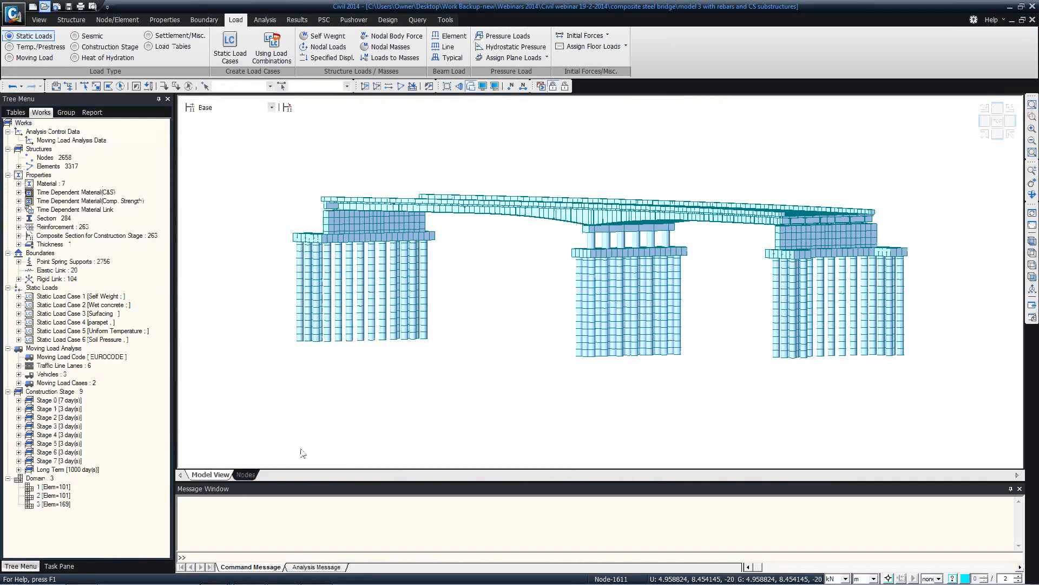
pyautogui.moveTo(750, 210)
pyautogui.keyDown('ctrl'); pyautogui.mouseDown(button='middle')
pyautogui.moveTo(733, 228)
pyautogui.moveTo(763, 217)
pyautogui.mouseUp(button='middle'); pyautogui.keyUp('ctrl')
pyautogui.click(297, 20)
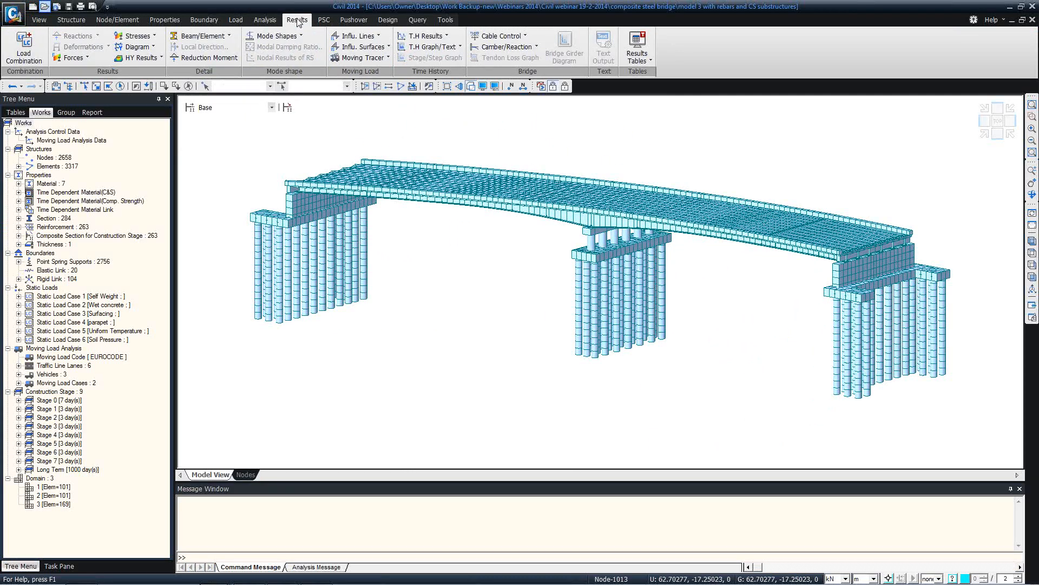
pyautogui.click(272, 107)
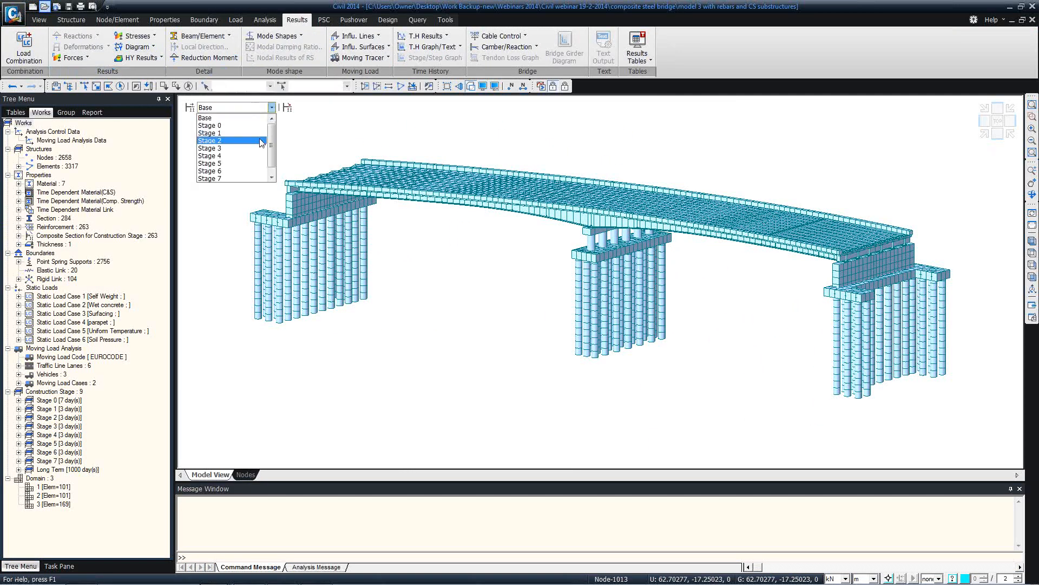
pyautogui.click(237, 125)
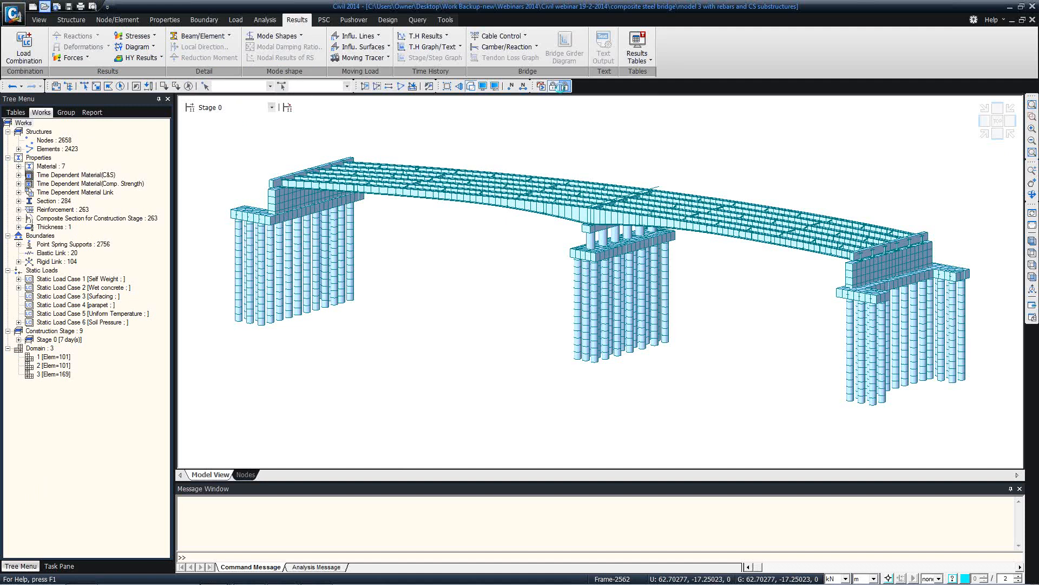
# Switch the model to PostCS, then return it to Stage 0
pyautogui.click(77, 58)
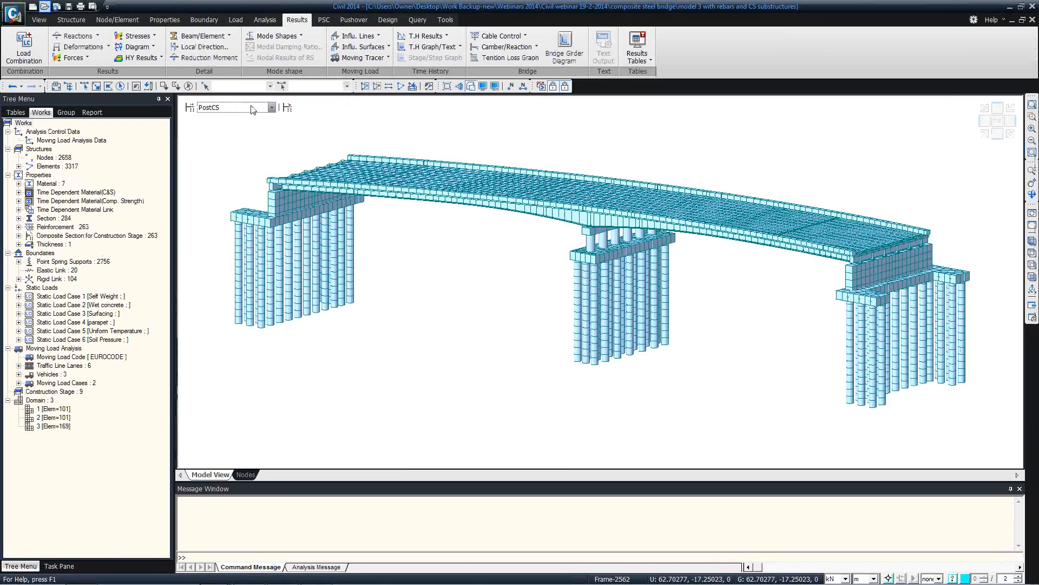
pyautogui.click(253, 108)
pyautogui.scroll(1, 233, 135)
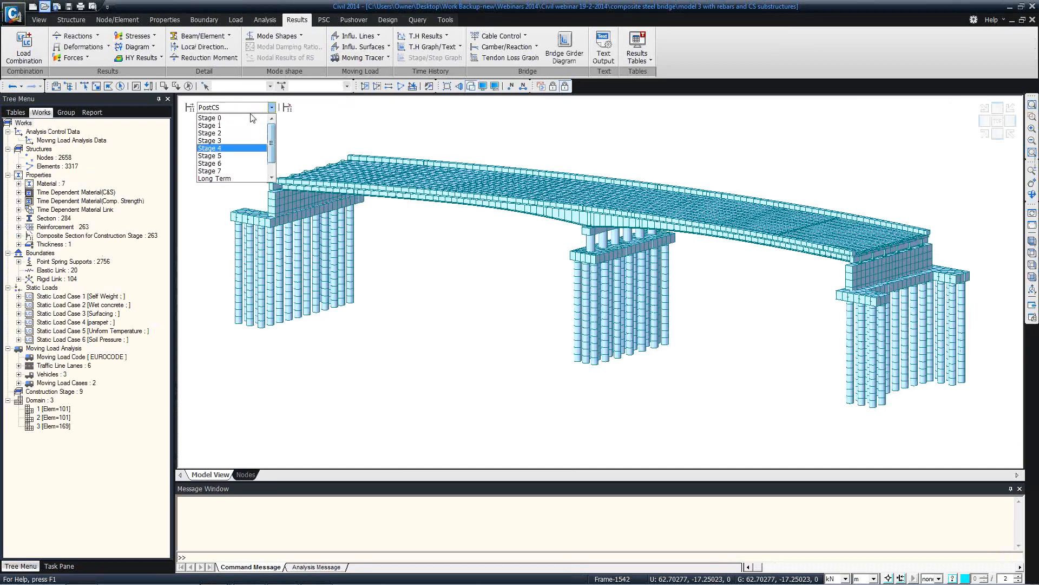
pyautogui.click(221, 121)
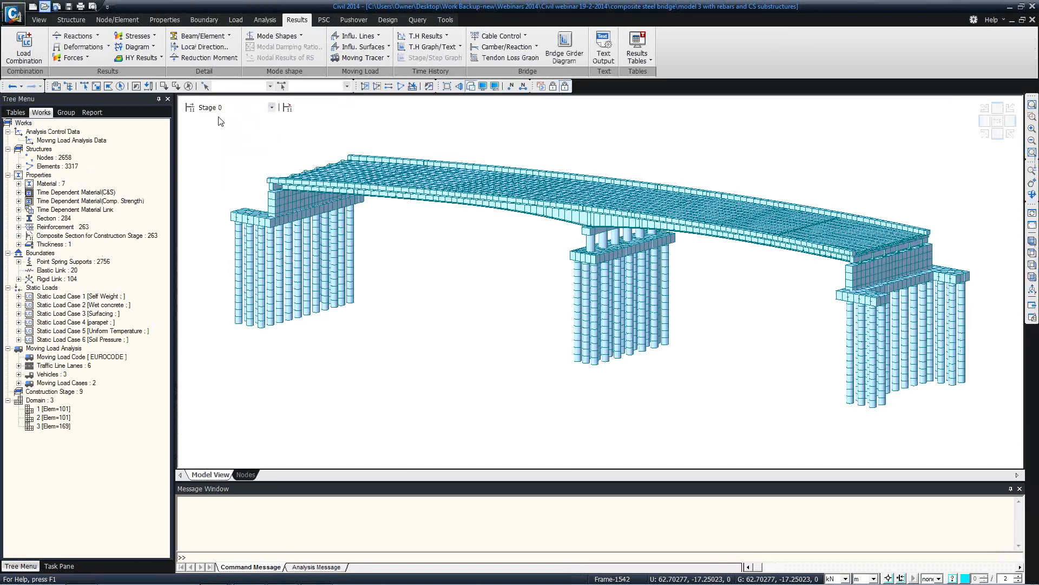
pyautogui.click(76, 57)
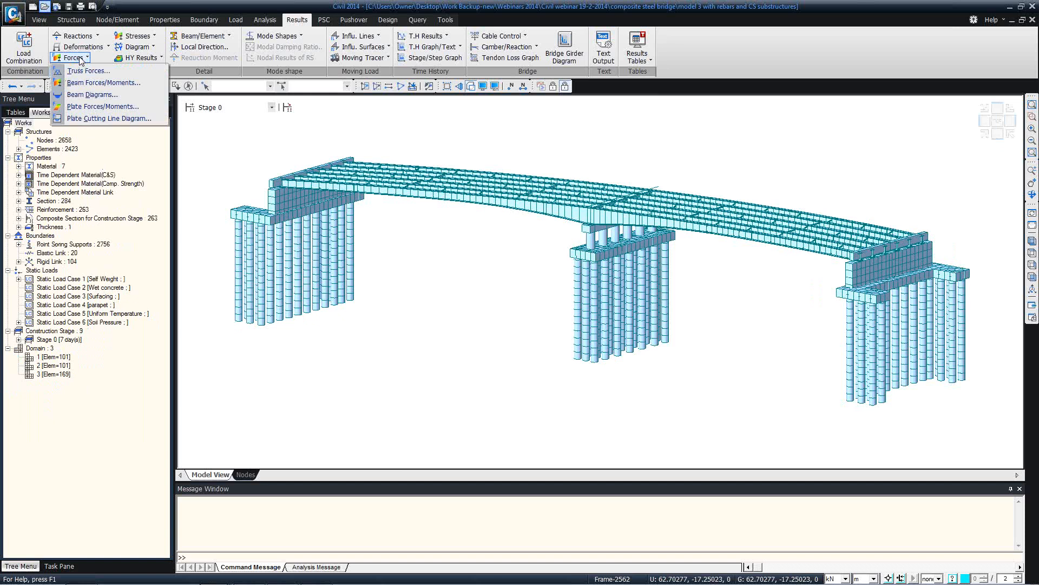
# Draw the CS: Summation My diagram with solid fill and legend, then step to Stage 1
pyautogui.click(90, 96)
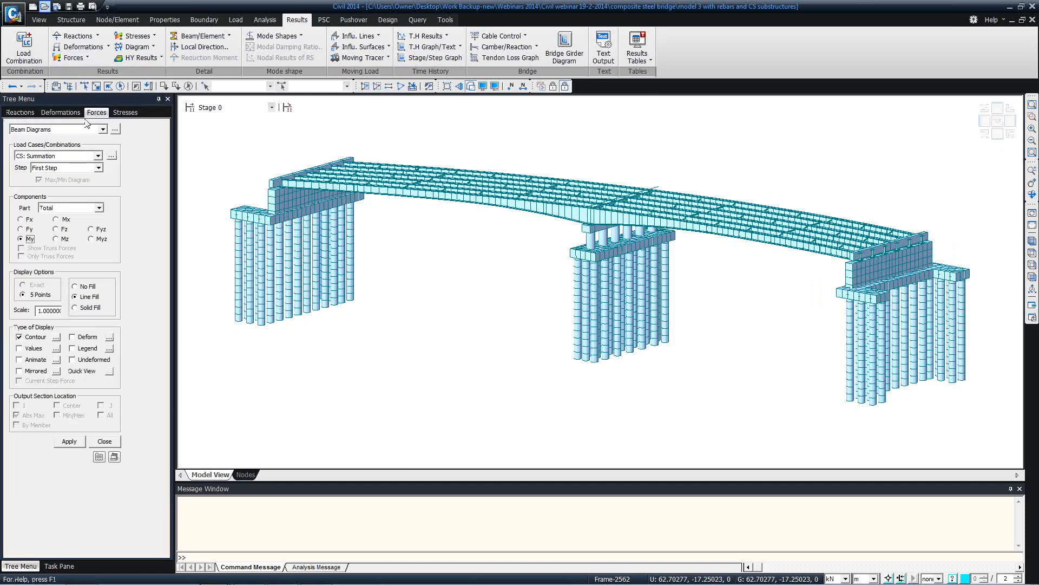
pyautogui.click(70, 441)
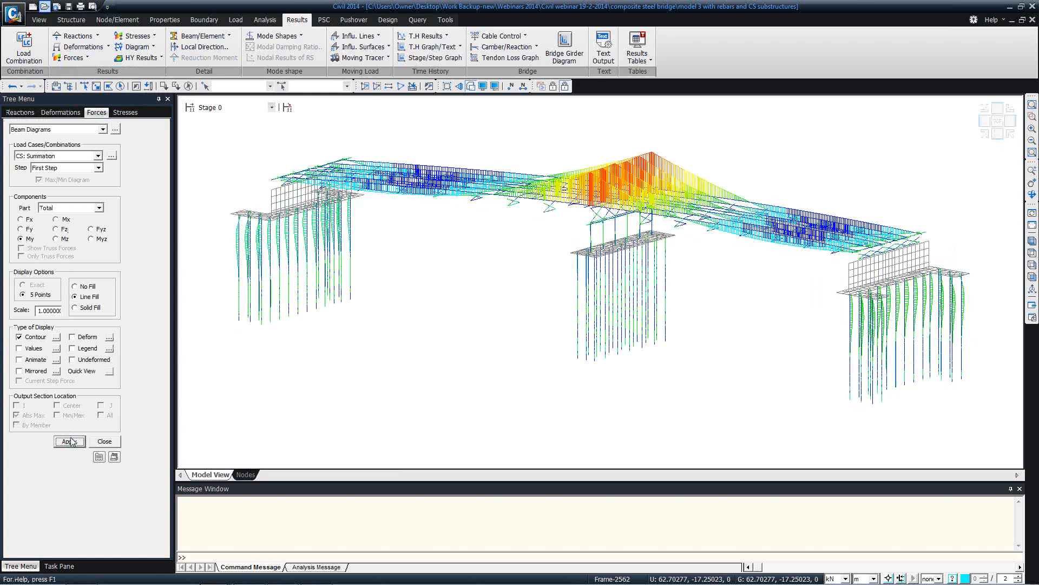
pyautogui.click(72, 348)
pyautogui.click(75, 440)
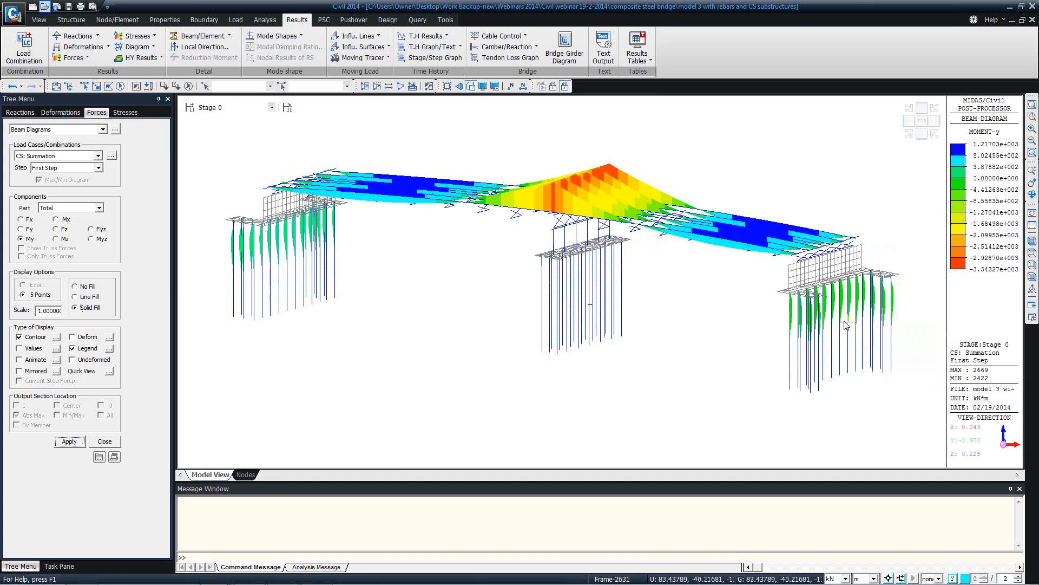
pyautogui.click(263, 110)
pyautogui.press('Down')
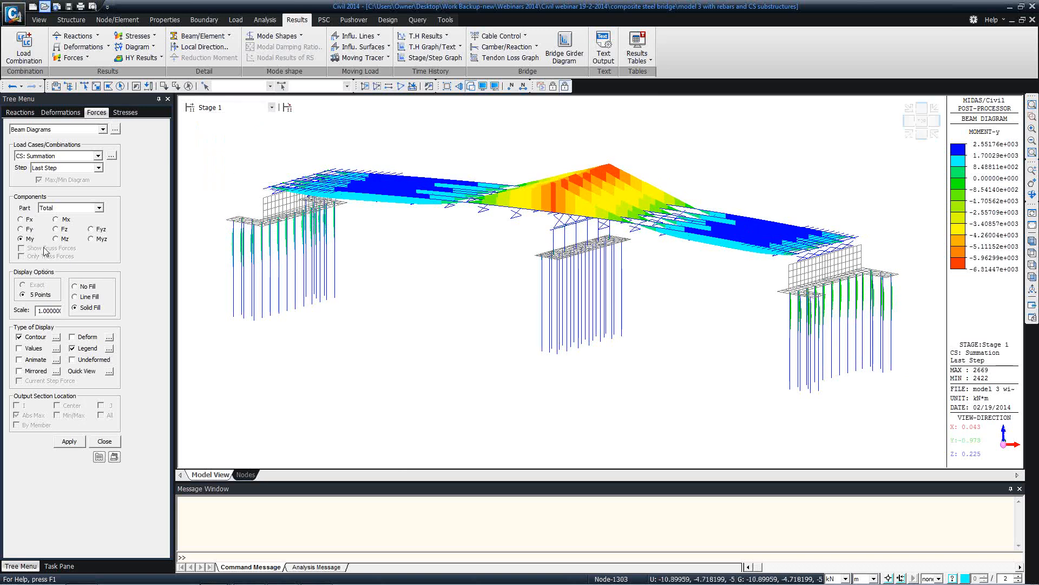
# Redraw the My moment diagram for composite Part 1, then for Part 2
pyautogui.click(70, 208)
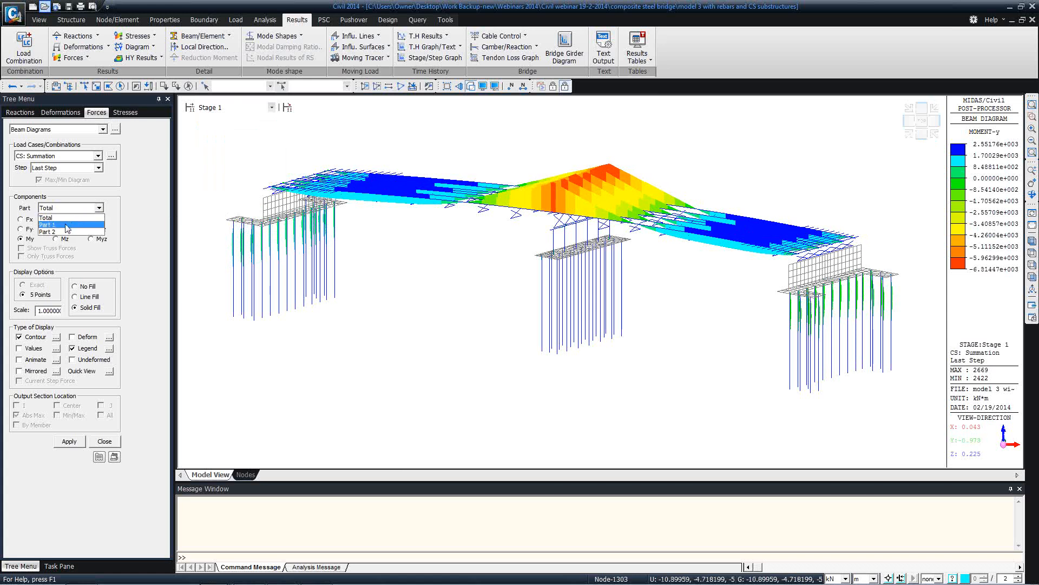
pyautogui.click(66, 224)
pyautogui.click(69, 442)
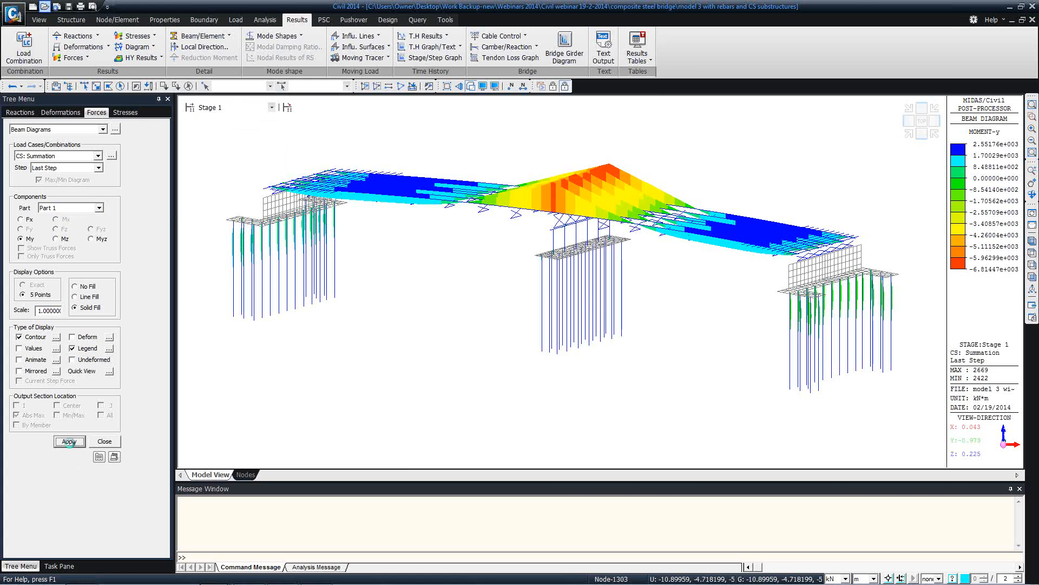
pyautogui.click(85, 207)
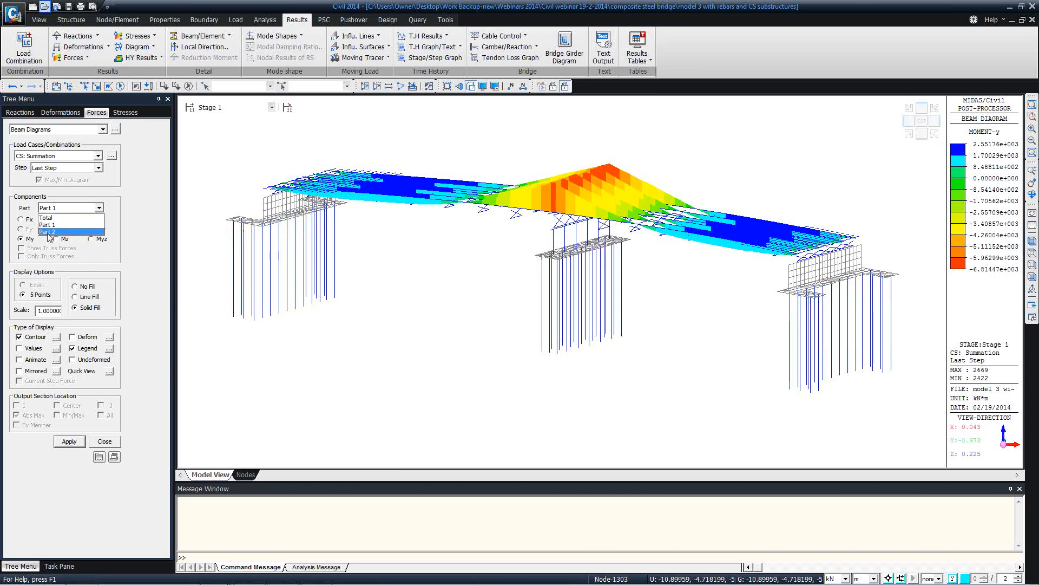
pyautogui.click(50, 232)
pyautogui.click(72, 441)
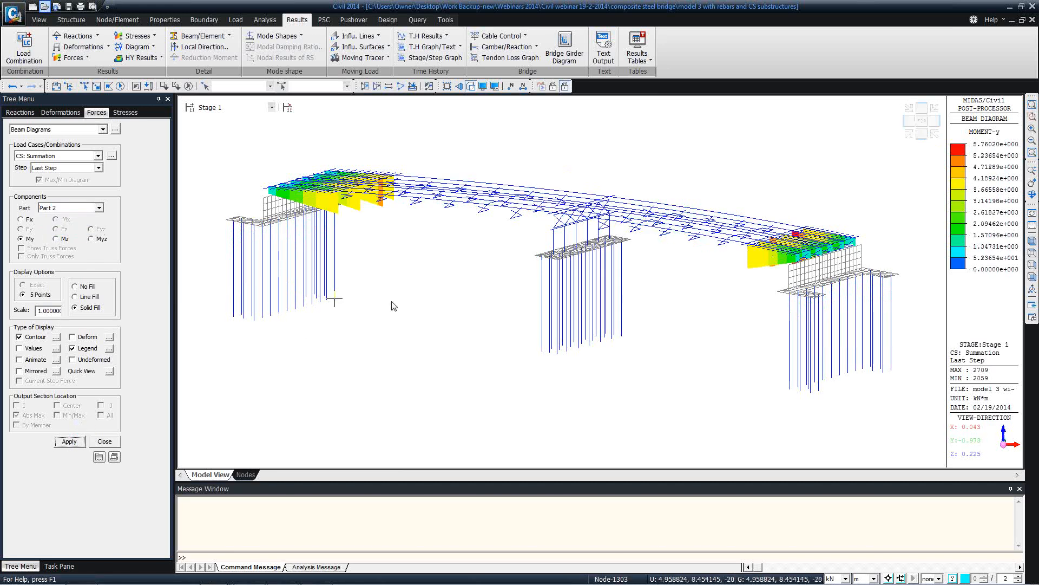
# Show the PostCS self-weight moment diagram, close the diagram settings, and go to Design
pyautogui.click(242, 108)
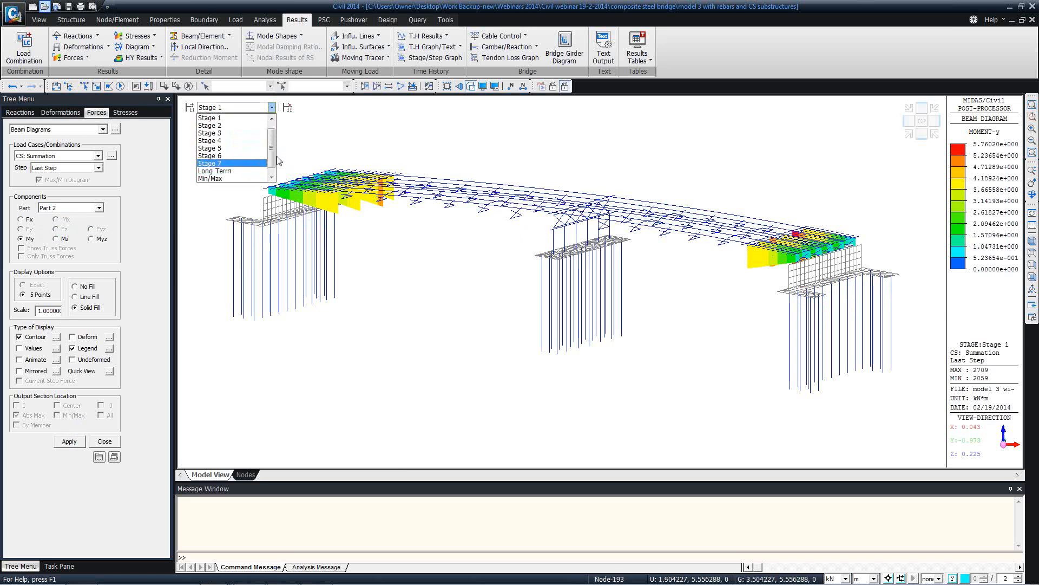
pyautogui.scroll(-1, 273, 161)
pyautogui.click(223, 174)
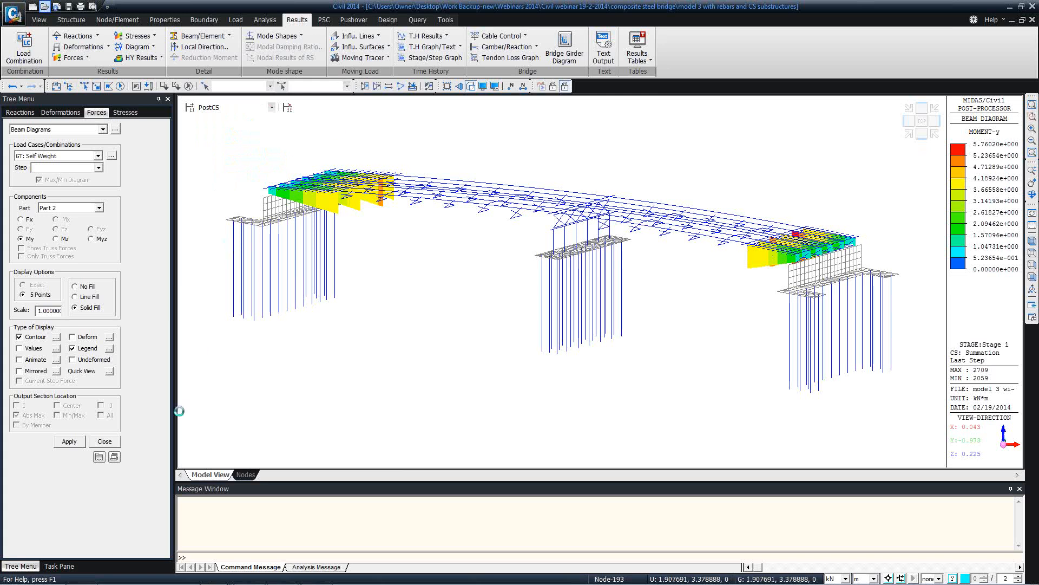
pyautogui.click(106, 441)
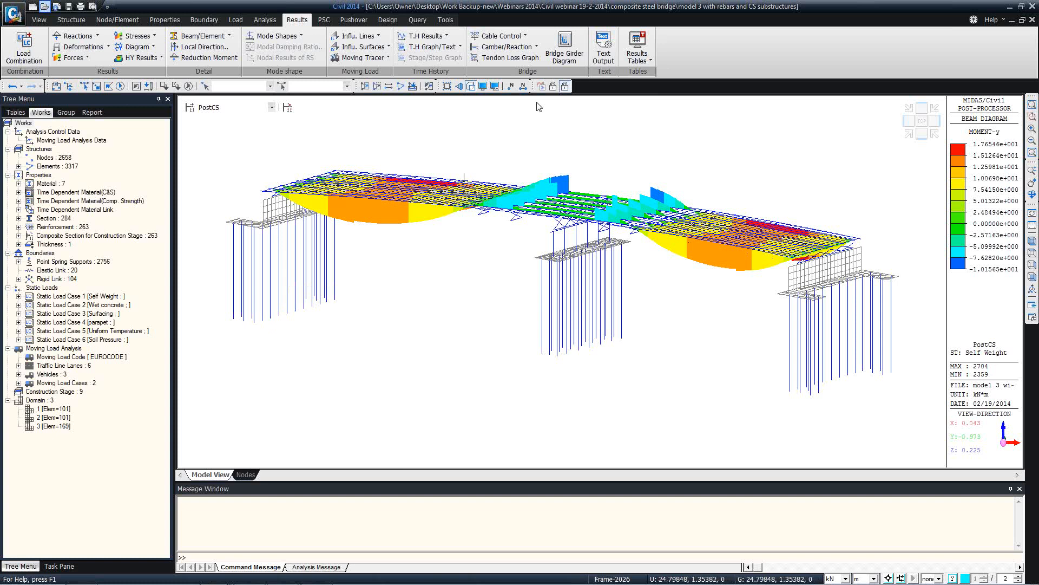
pyautogui.click(325, 20)
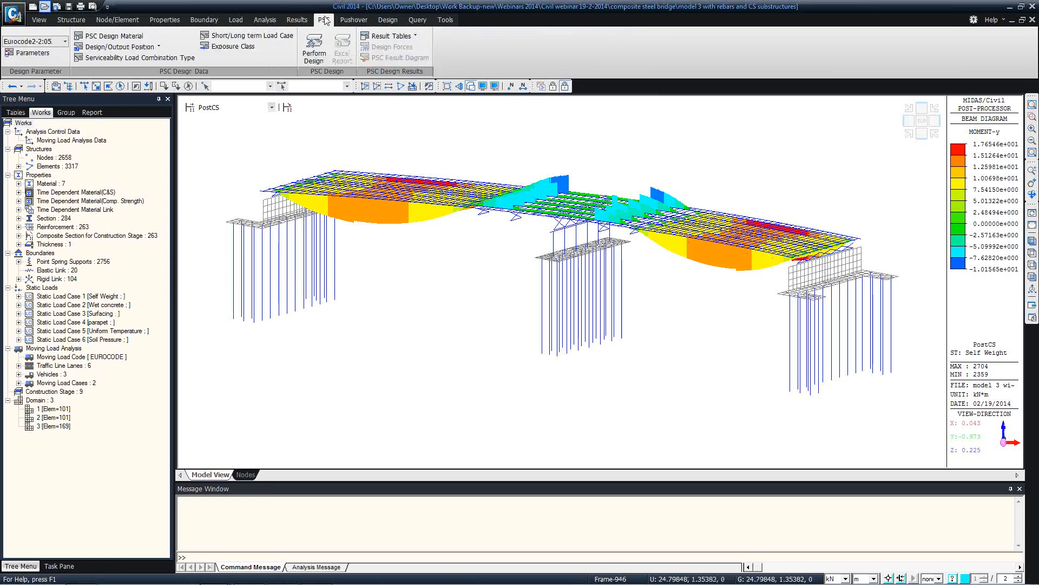
pyautogui.click(388, 20)
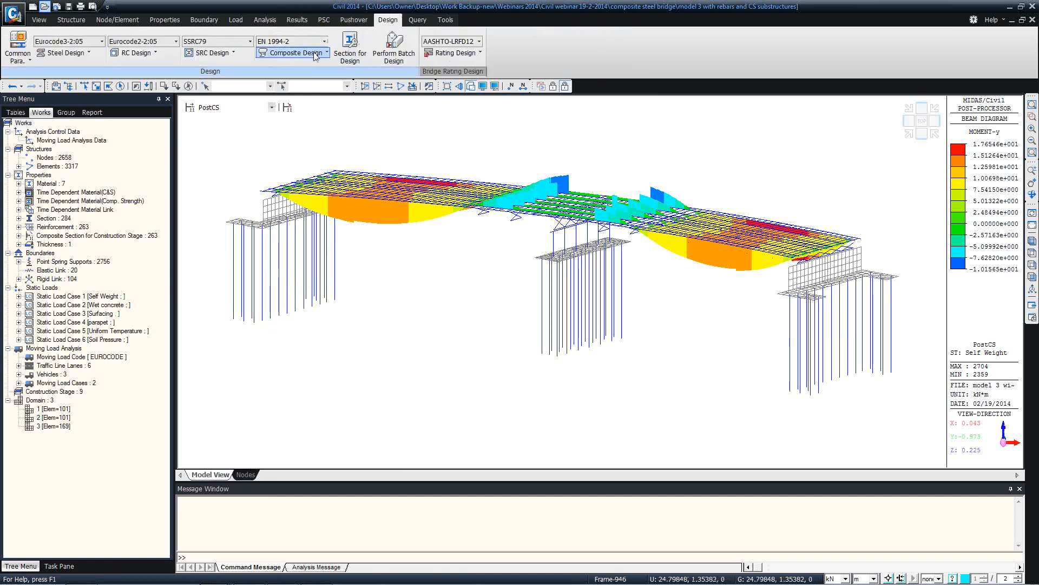
# Review the composite girder design parameters and shear connector values without changing them
pyautogui.click(314, 57)
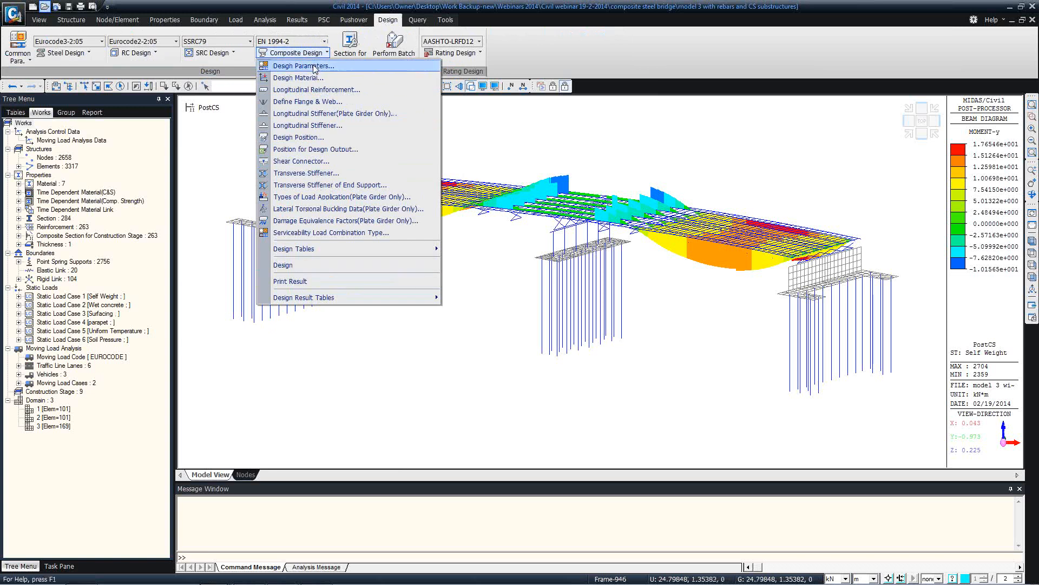
pyautogui.click(315, 66)
pyautogui.click(620, 453)
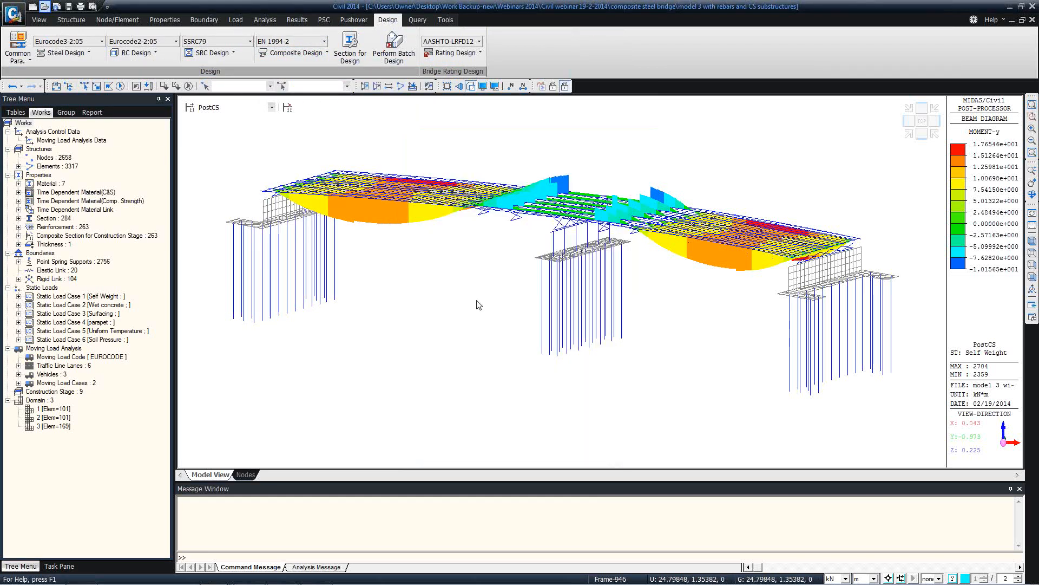
pyautogui.click(297, 52)
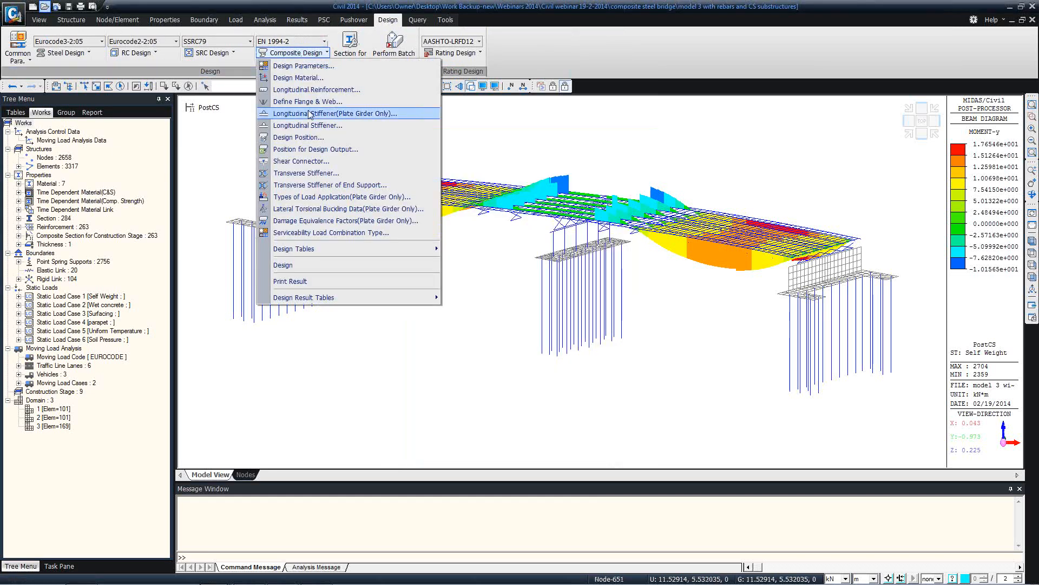
pyautogui.click(305, 161)
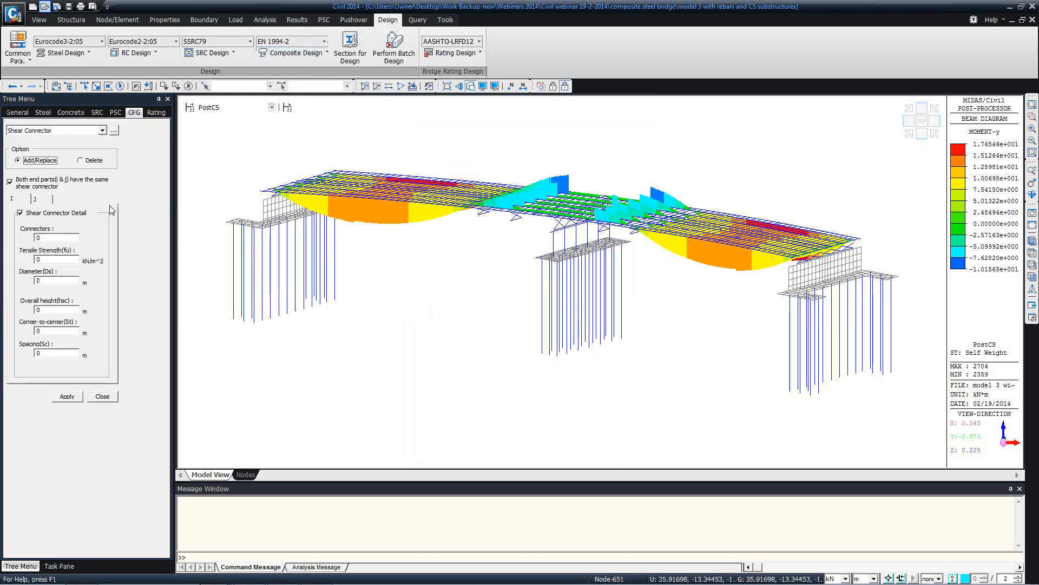
pyautogui.doubleClick(35, 237)
pyautogui.doubleClick(53, 259)
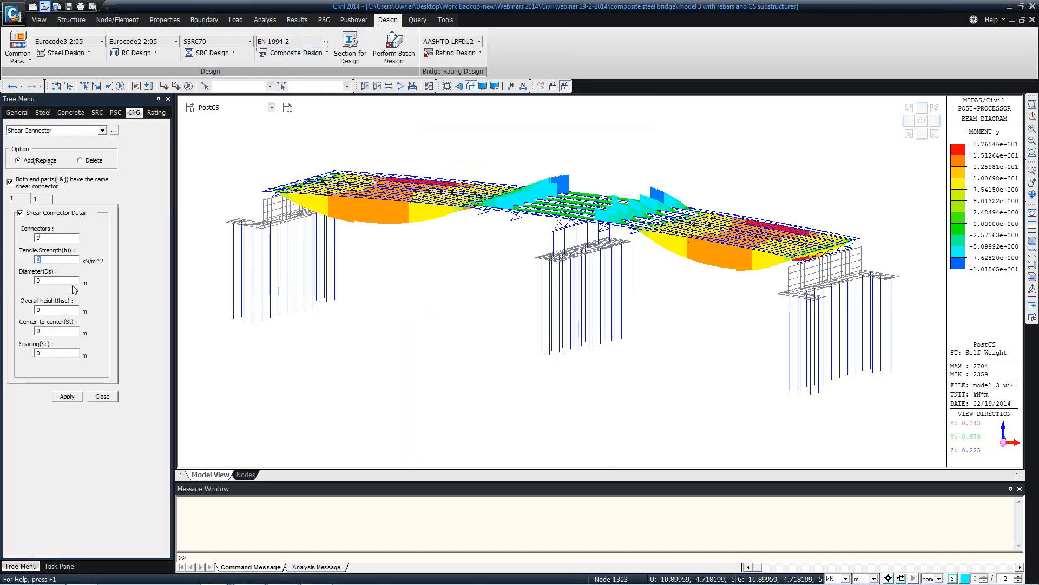
pyautogui.click(103, 397)
# List the Bending Resistance results table, then return to the 3D model view
pyautogui.click(297, 53)
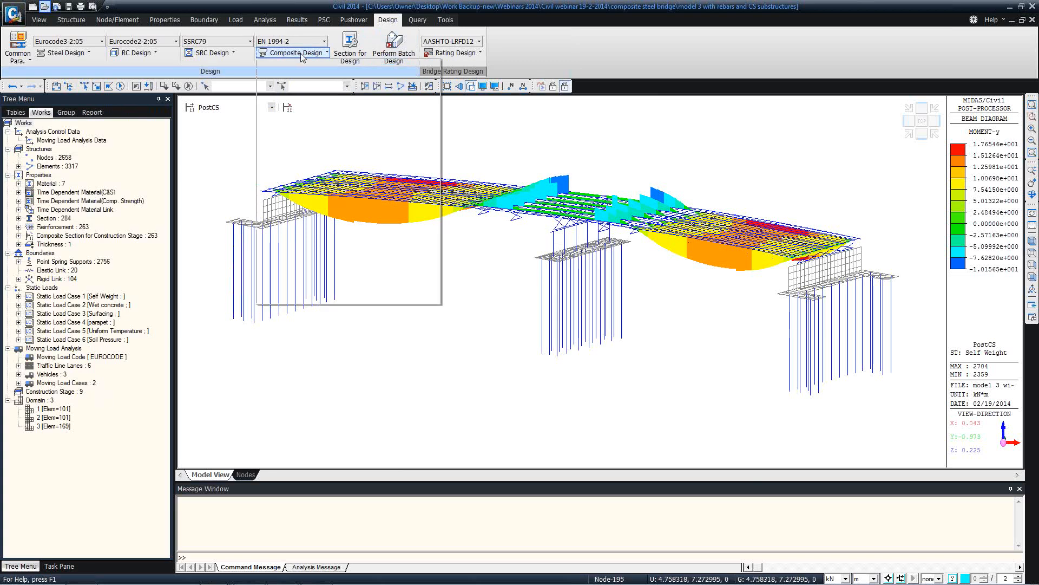
pyautogui.moveTo(377, 301)
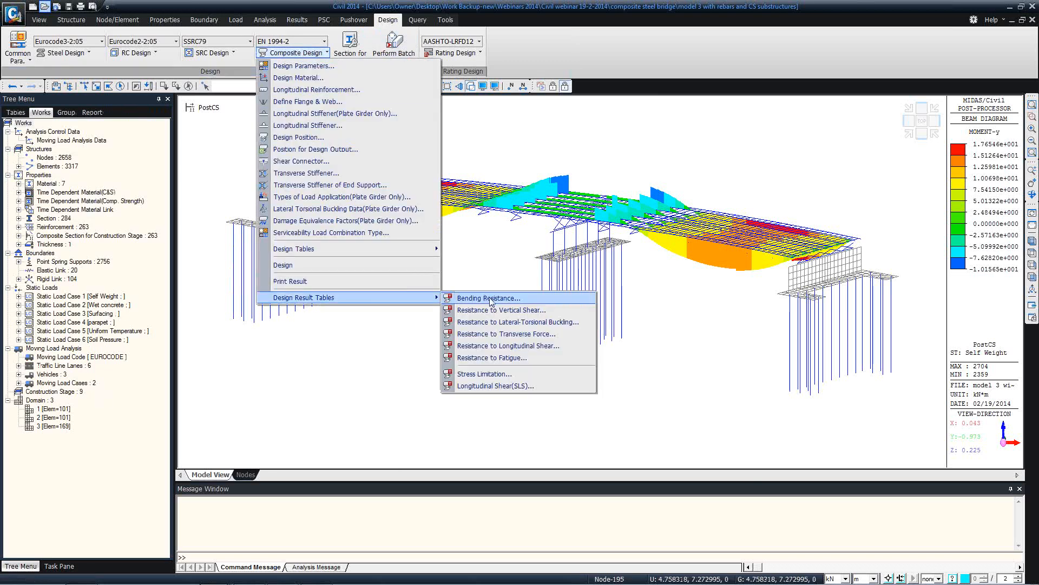
pyautogui.click(490, 300)
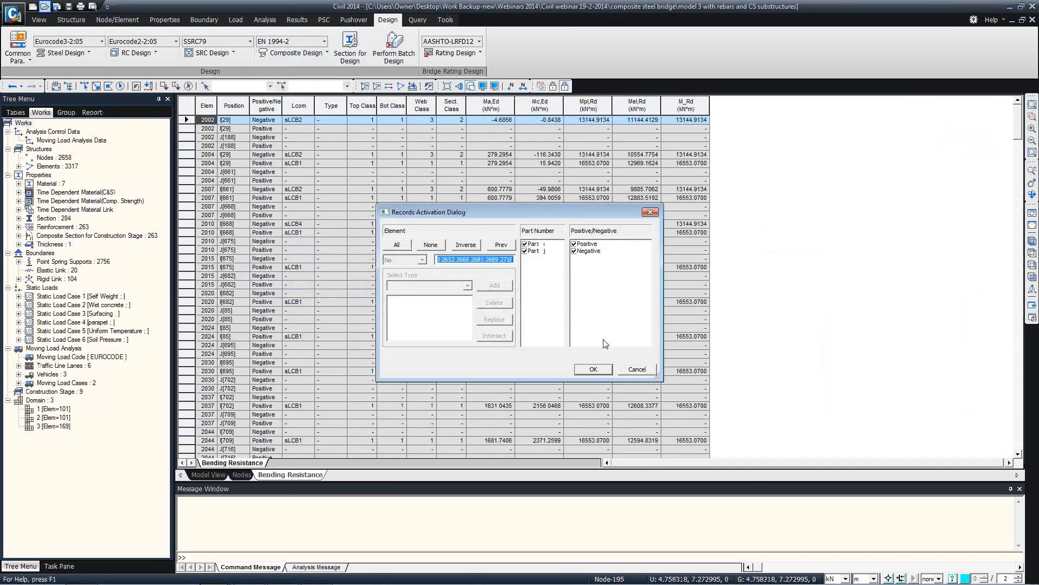
pyautogui.click(593, 369)
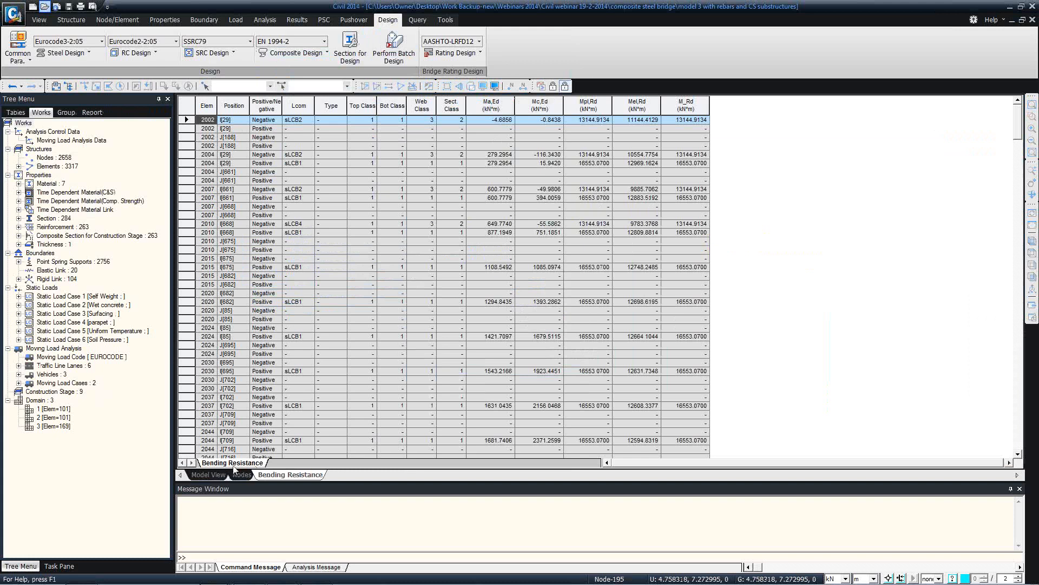
pyautogui.click(211, 473)
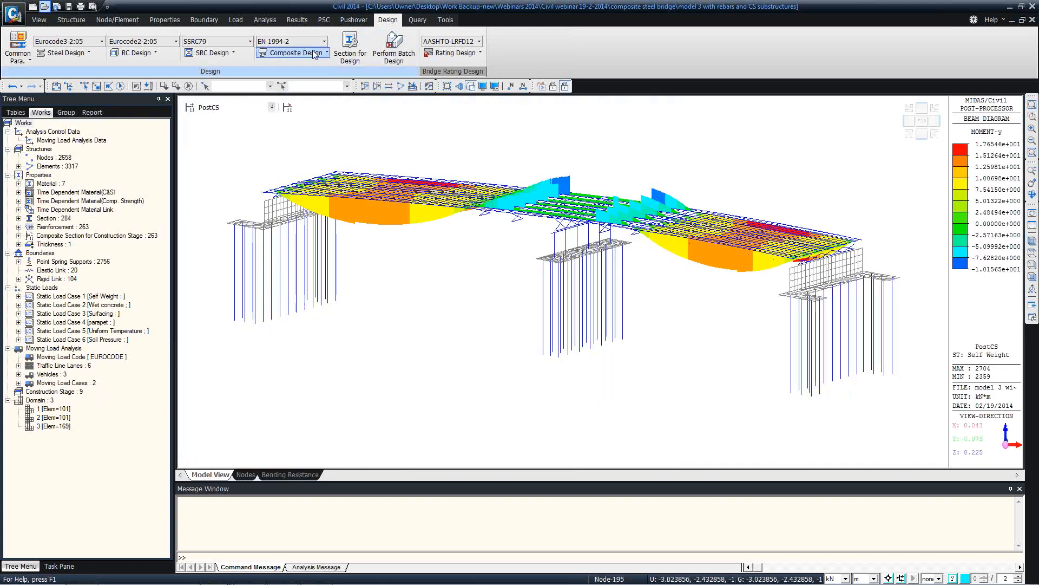
pyautogui.click(296, 53)
pyautogui.moveTo(329, 295)
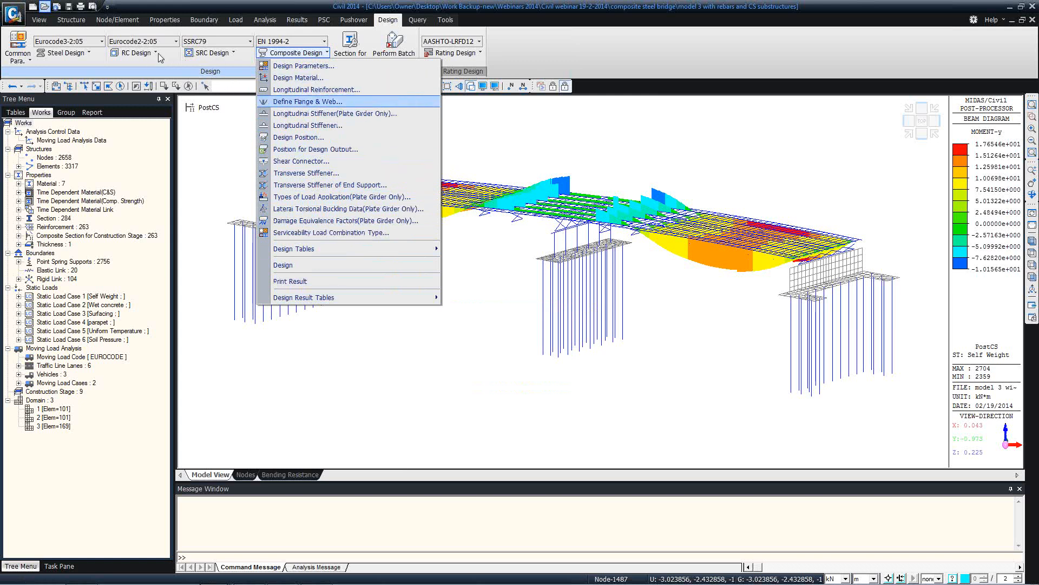
# Run the RC column code check on pier element 4076 and review its graphic report
pyautogui.click(138, 54)
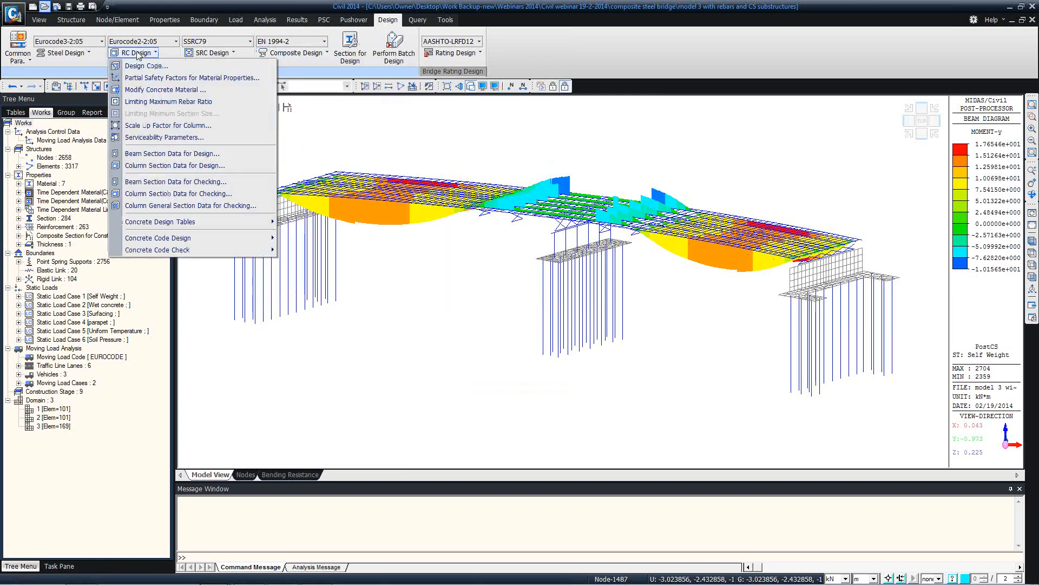
pyautogui.click(390, 71)
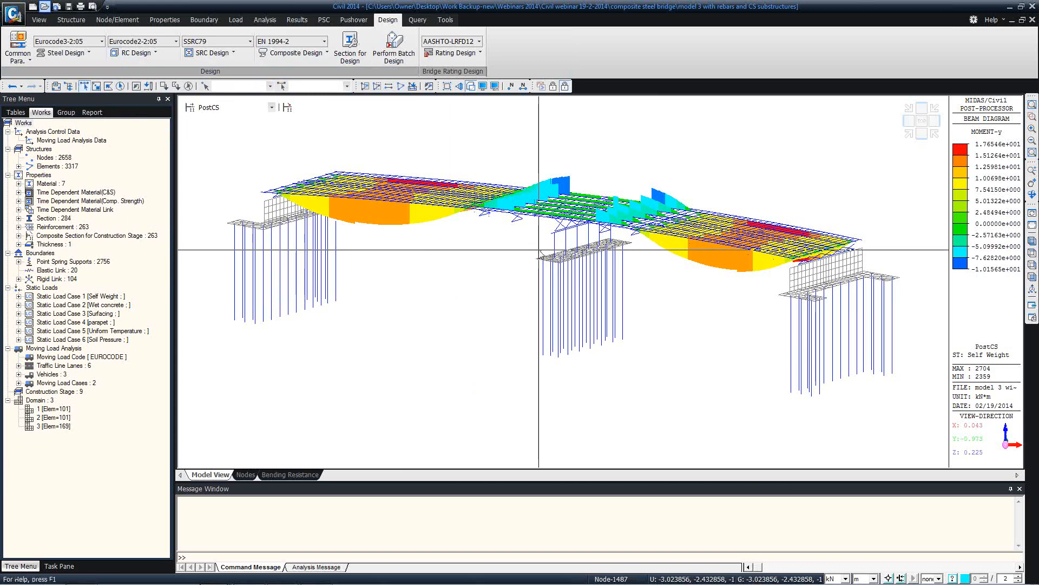
pyautogui.click(554, 245)
pyautogui.click(136, 52)
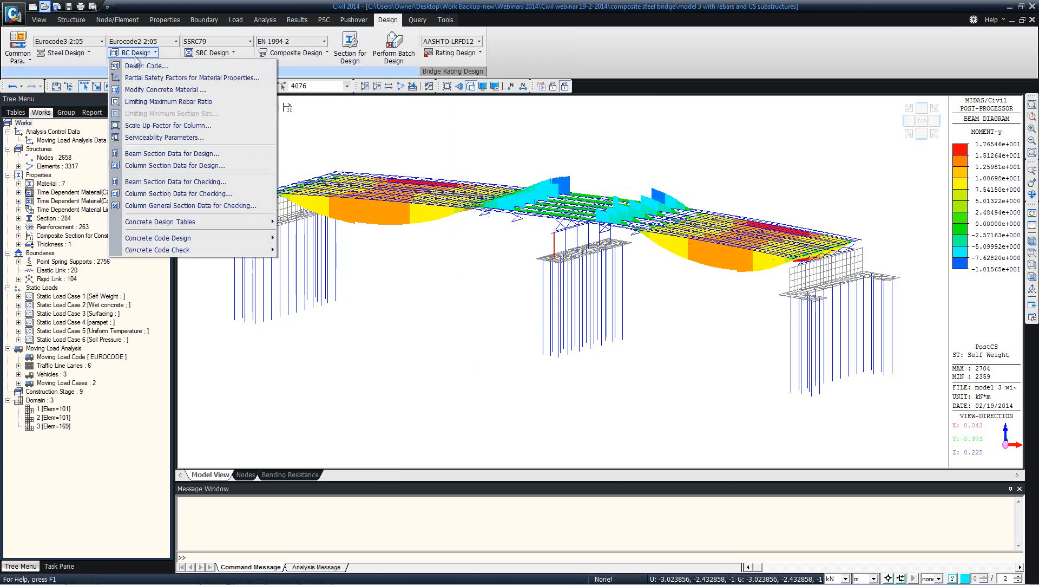
pyautogui.moveTo(173, 250)
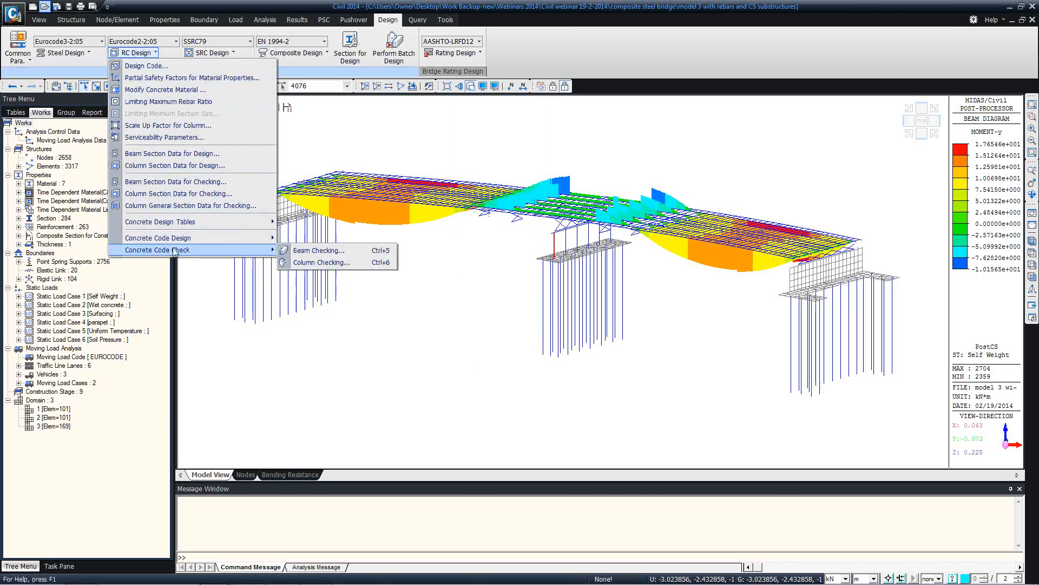
pyautogui.click(313, 263)
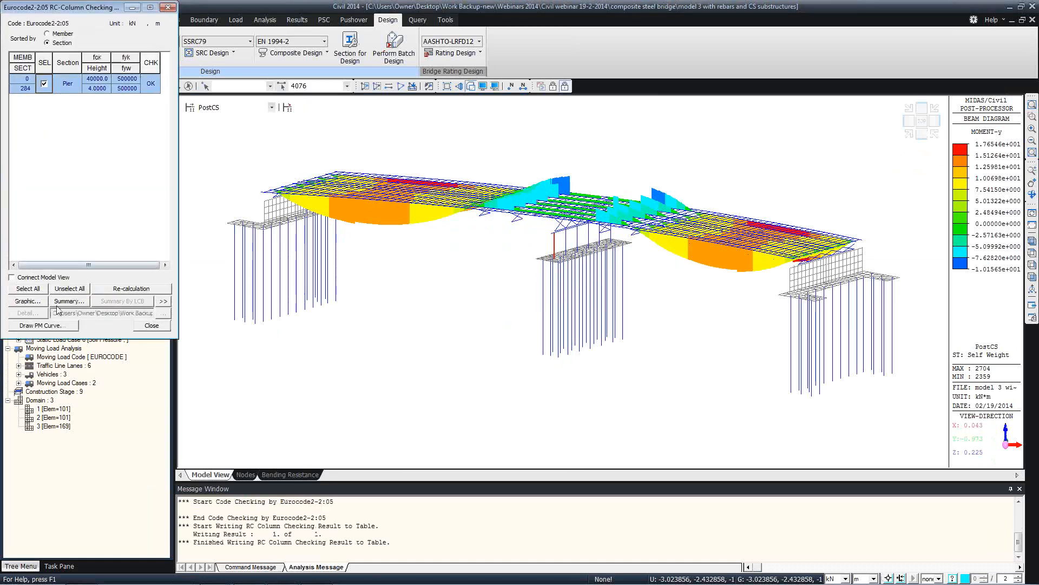
pyautogui.click(36, 302)
pyautogui.moveTo(355, 204); pyautogui.dragTo(372, 75)
pyautogui.moveTo(351, 206); pyautogui.dragTo(379, 83)
pyautogui.click(447, 10)
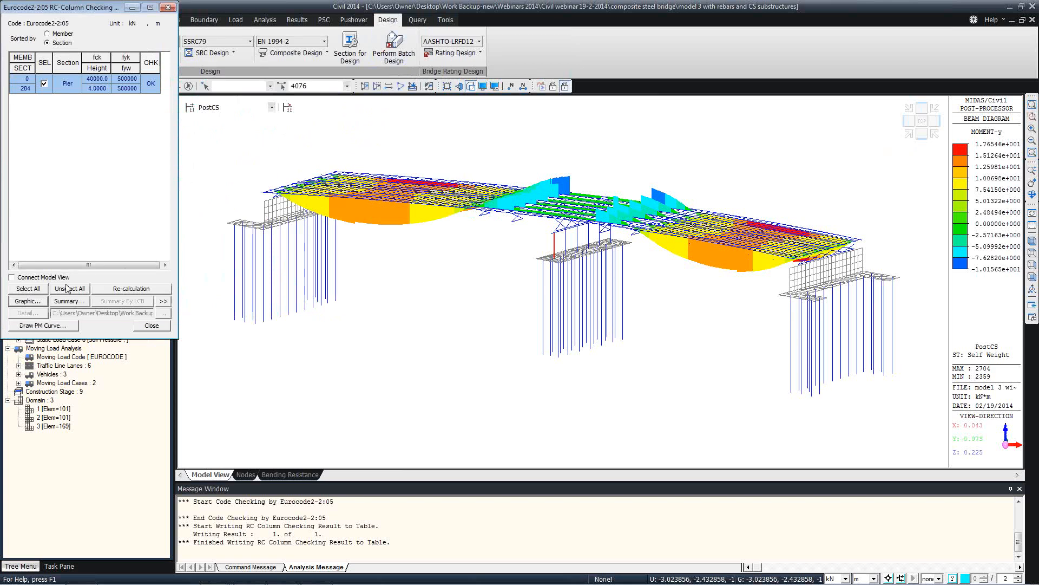
# Sort results by member, view member 4076's detailed report, then close the checking window
pyautogui.click(48, 33)
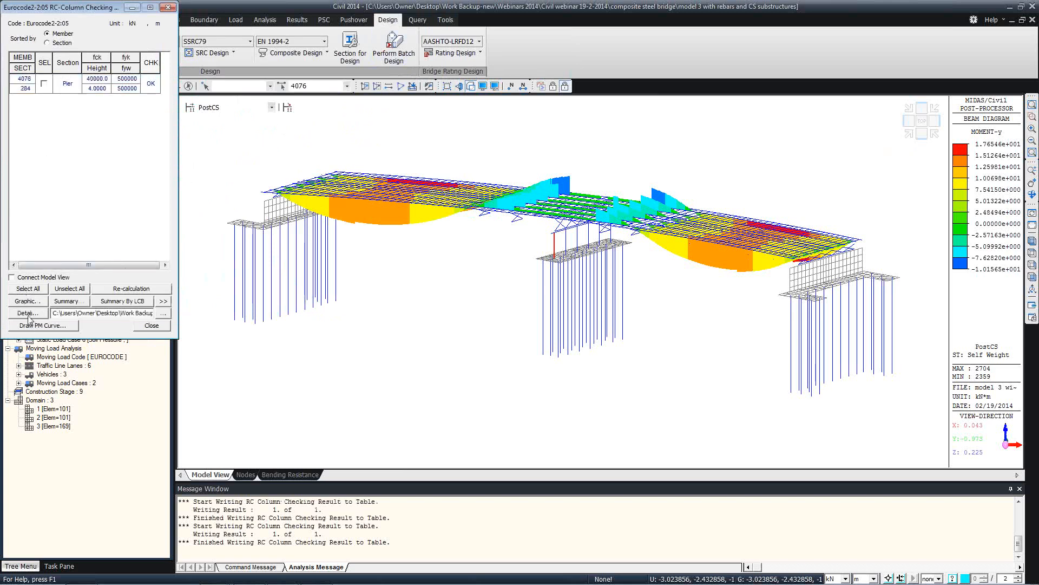
pyautogui.click(44, 84)
pyautogui.click(28, 313)
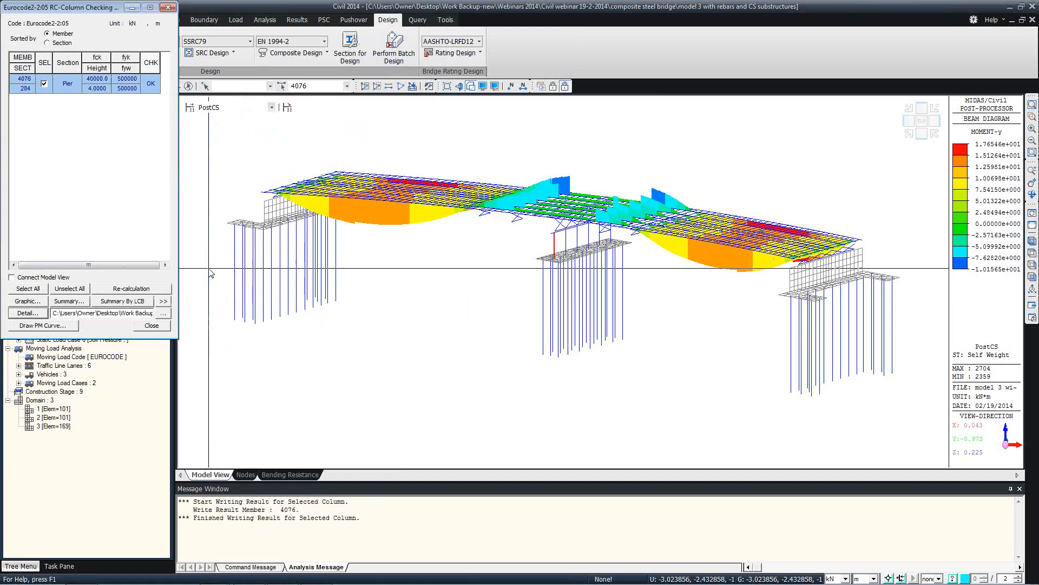
pyautogui.scroll(-20, 710, 132)
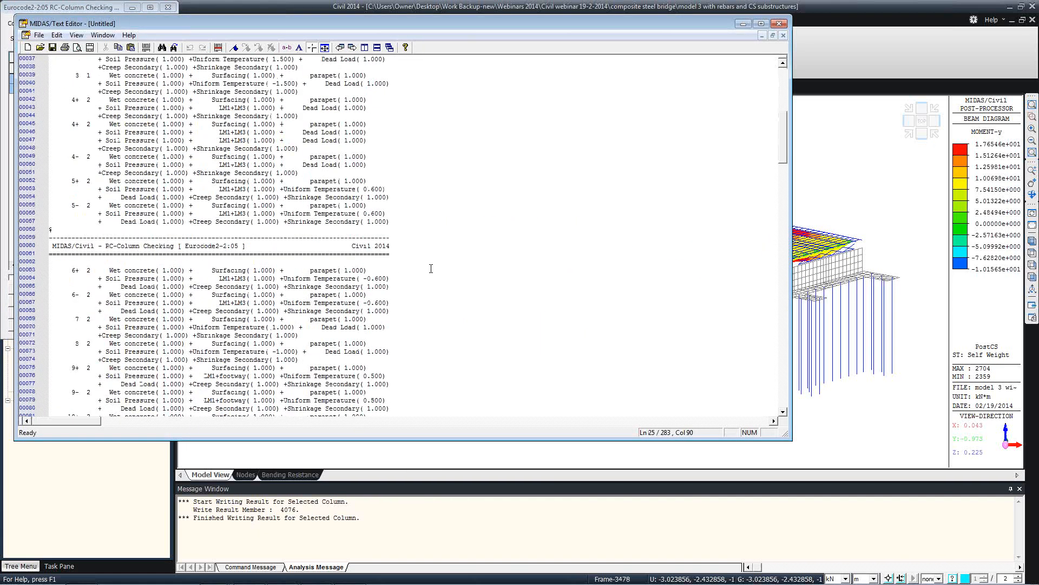
pyautogui.scroll(-8, 710, 132)
pyautogui.click(779, 23)
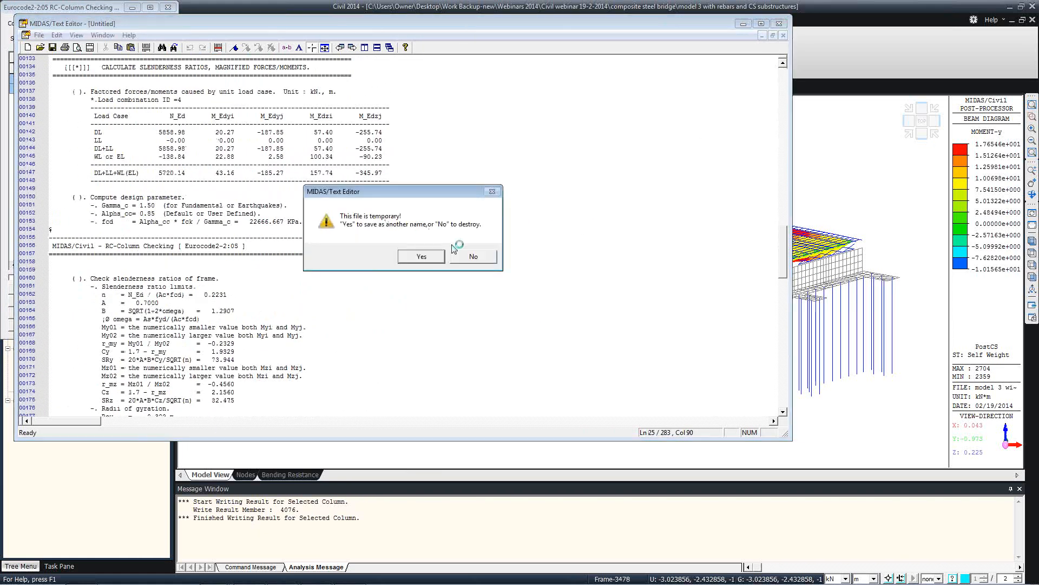
pyautogui.click(469, 254)
pyautogui.click(152, 325)
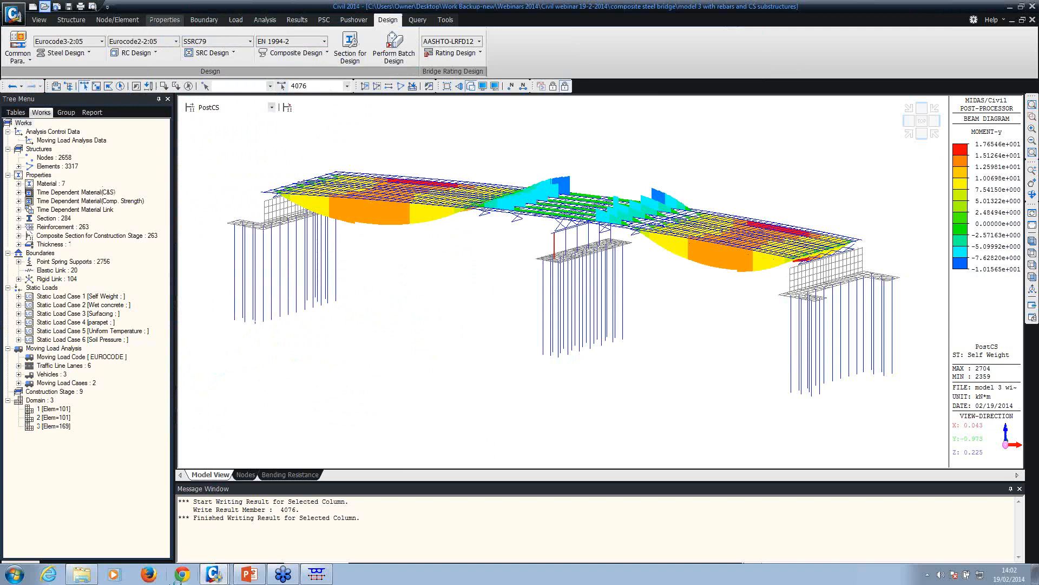
# Open the 'model 3 with rebars and CS substructures' workbook from the composite steel bridge folder
pyautogui.moveTo(91, 575)
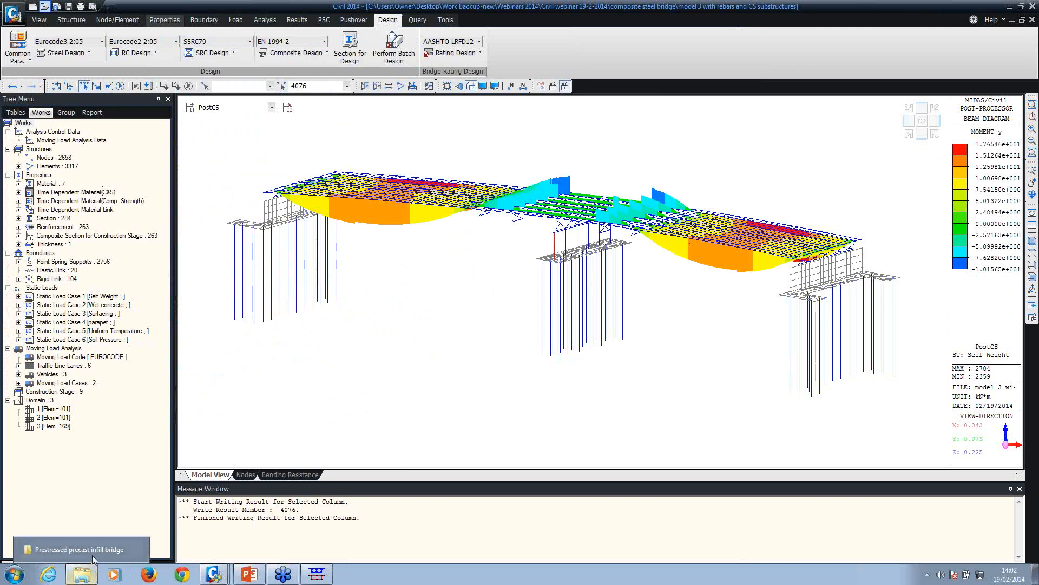
pyautogui.click(92, 554)
pyautogui.click(195, 24)
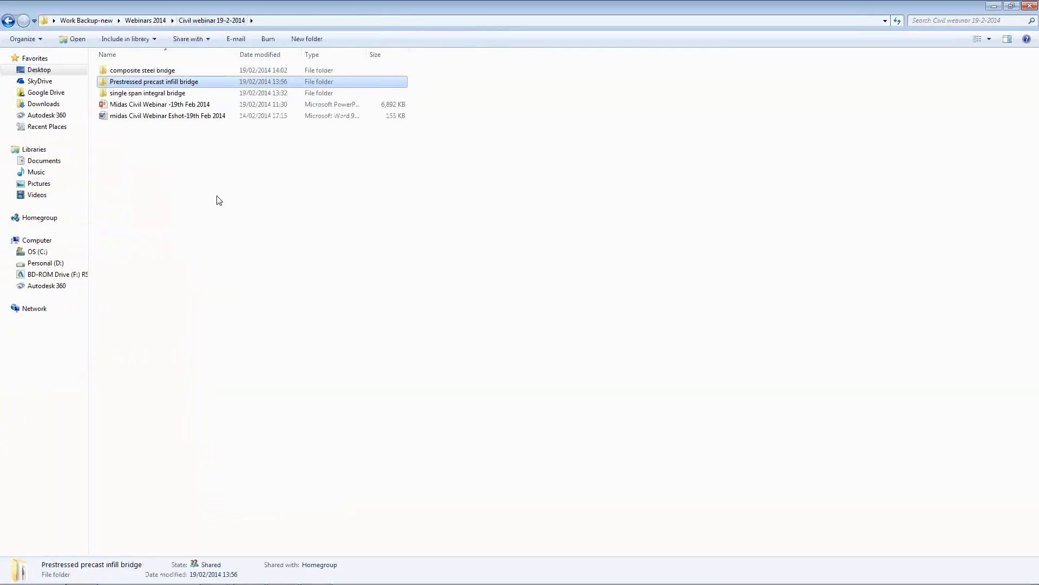
pyautogui.doubleClick(168, 71)
pyautogui.scroll(-1, 216, 308)
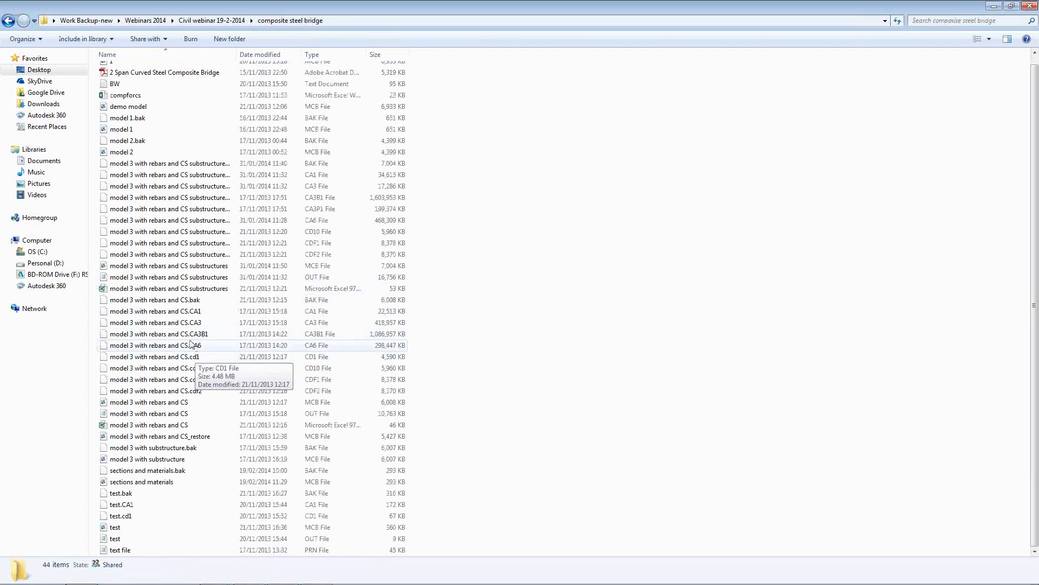
pyautogui.doubleClick(167, 288)
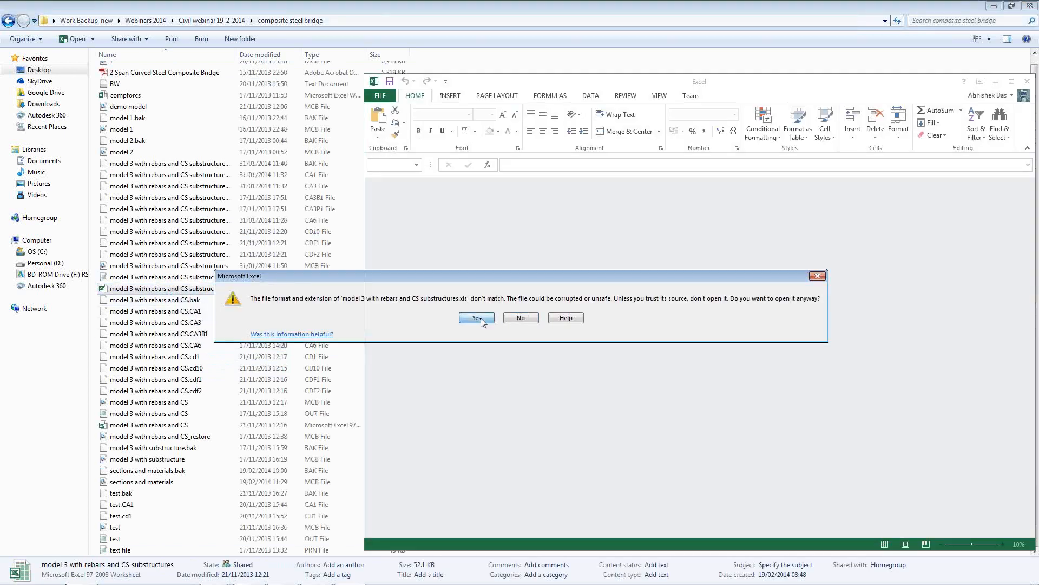
# Accept the format warning, scroll sheet Elem_2082_i to the buckling checks, then minimize Excel
pyautogui.click(477, 318)
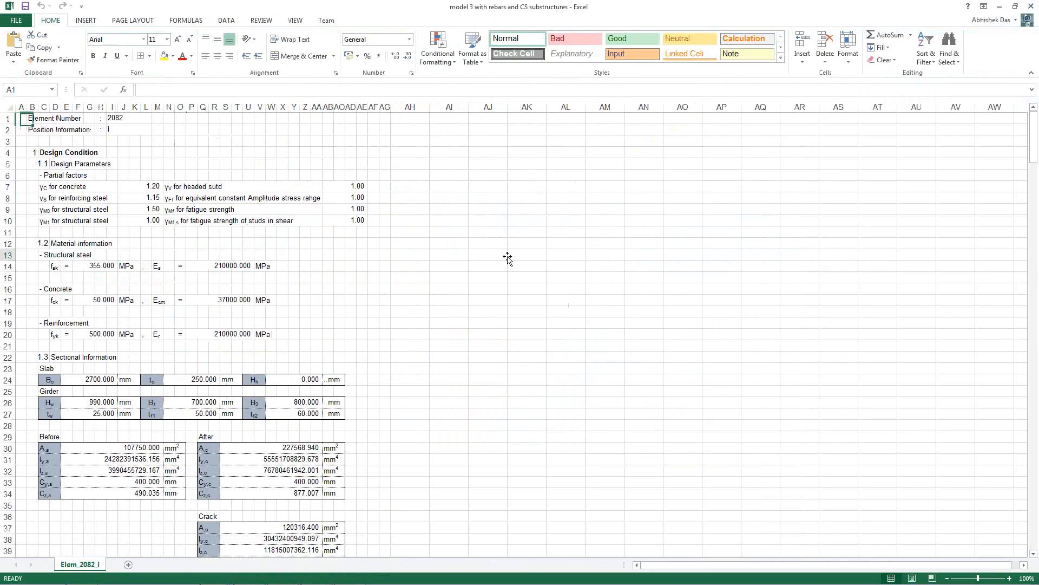
pyautogui.click(508, 259)
pyautogui.scroll(-20, 360, 232)
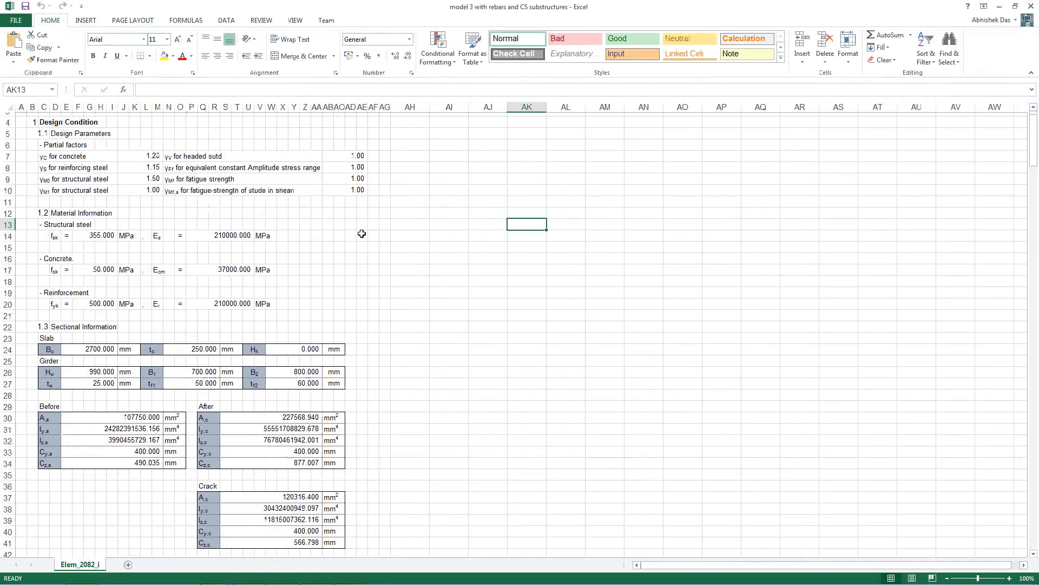
pyautogui.scroll(-20, 359, 234)
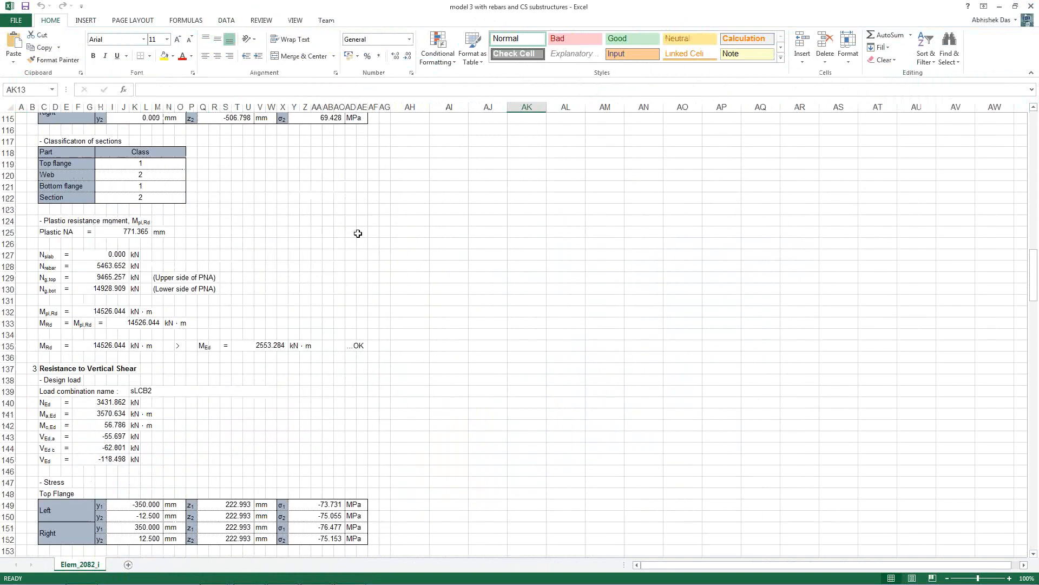
pyautogui.scroll(-6, 359, 335)
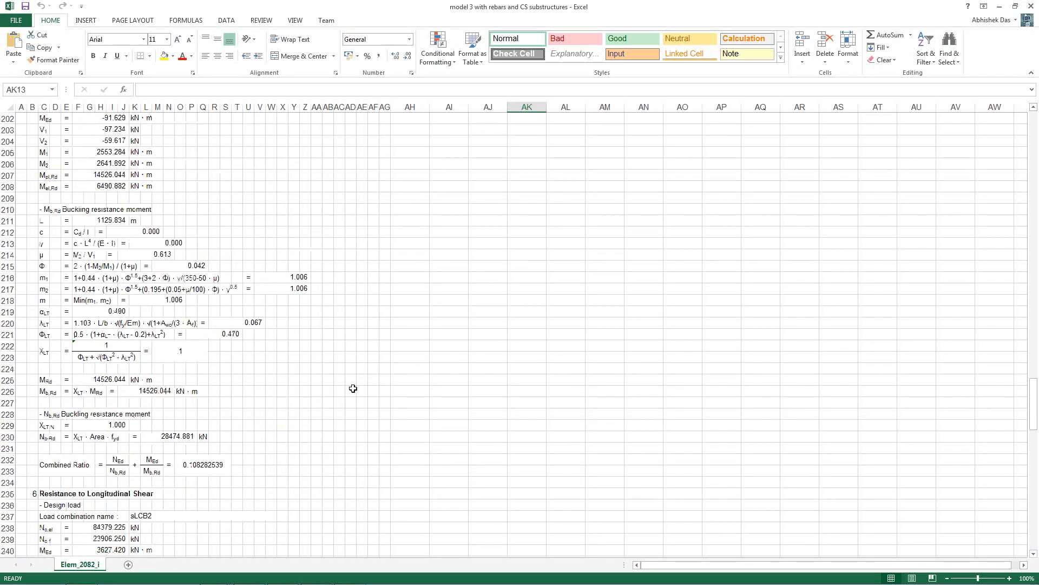
pyautogui.moveTo(332, 575)
pyautogui.click(1000, 6)
# Restore the Civil bridge model's force results, then return to PowerPoint slide 9
pyautogui.moveTo(283, 573)
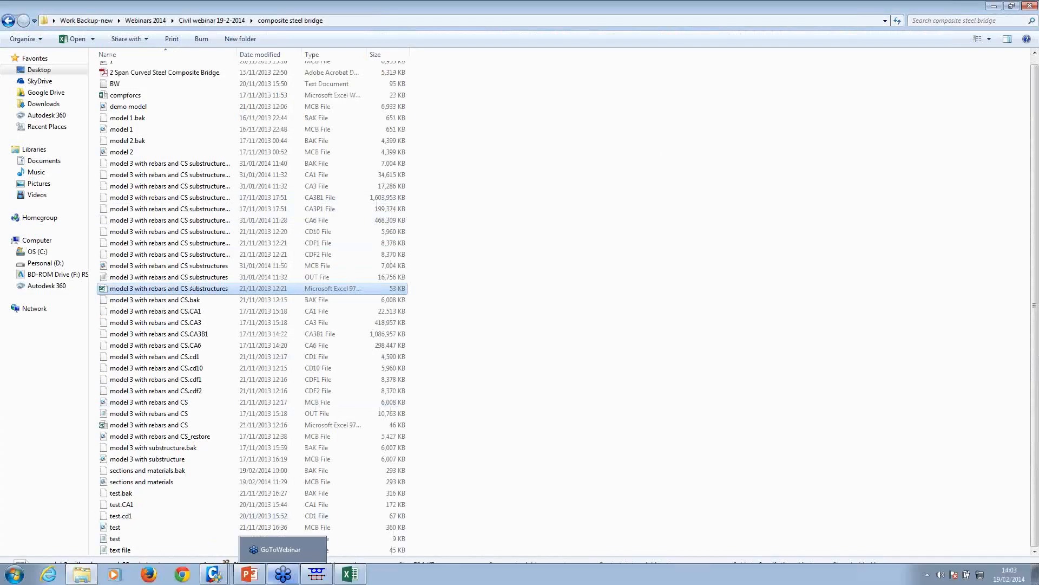
pyautogui.moveTo(214, 573)
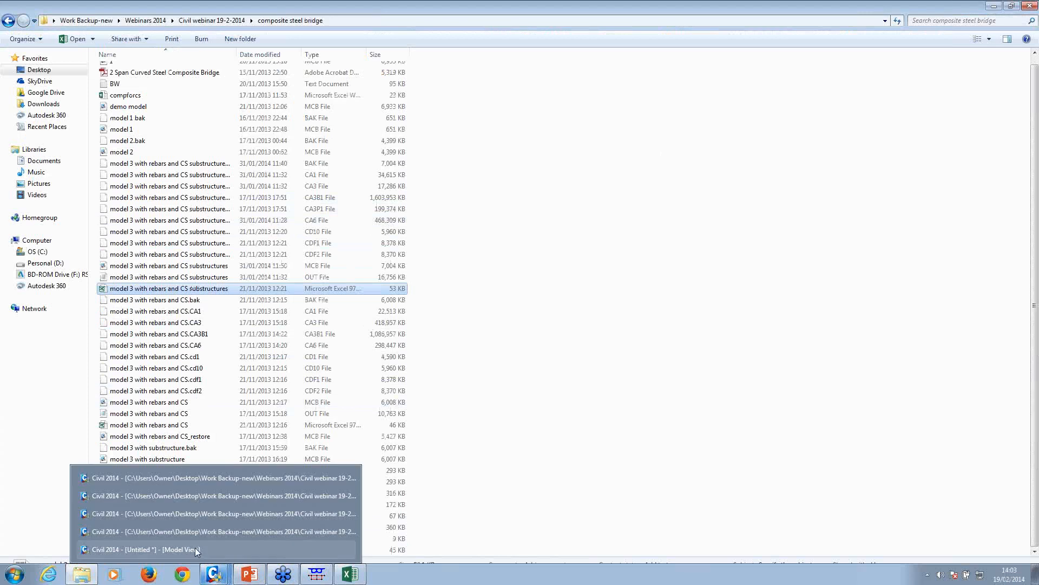
pyautogui.click(200, 531)
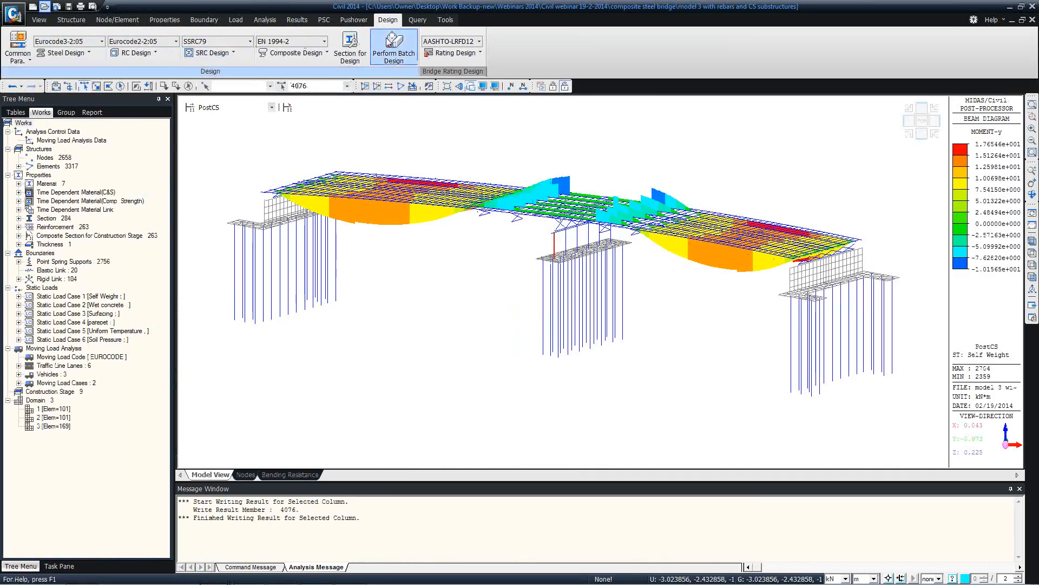
pyautogui.click(297, 20)
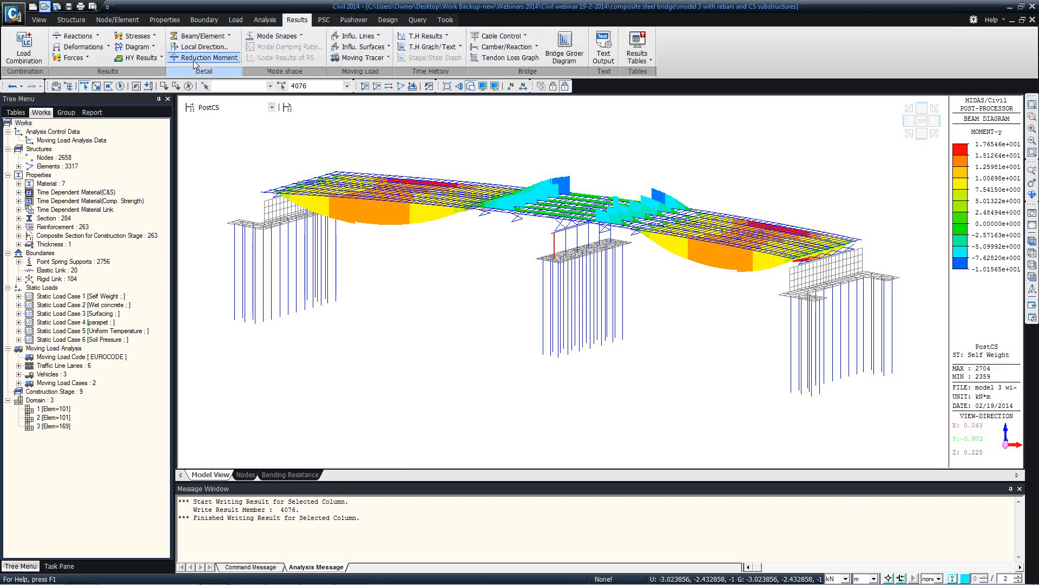
pyautogui.click(72, 58)
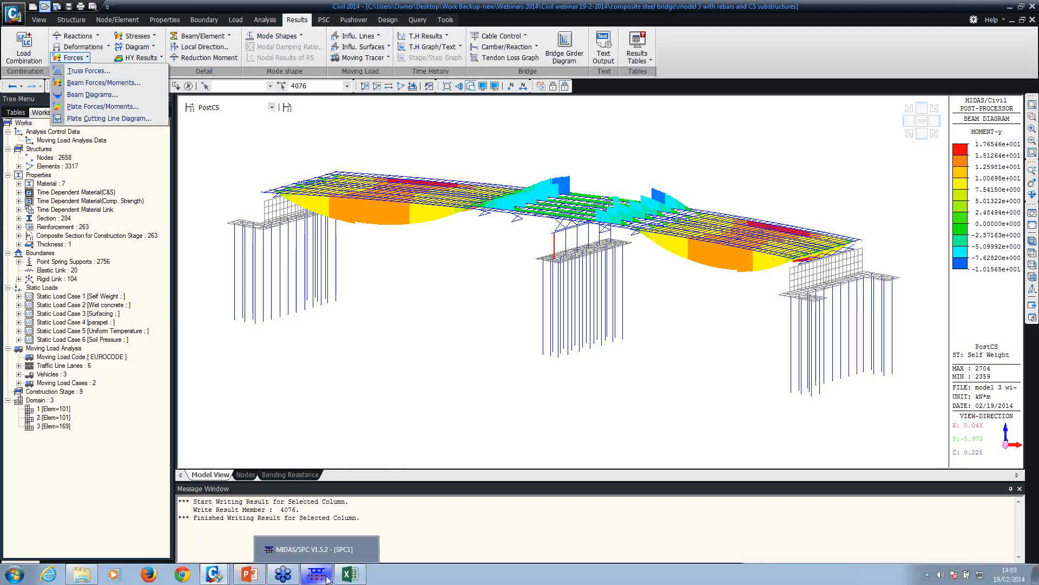
pyautogui.click(249, 574)
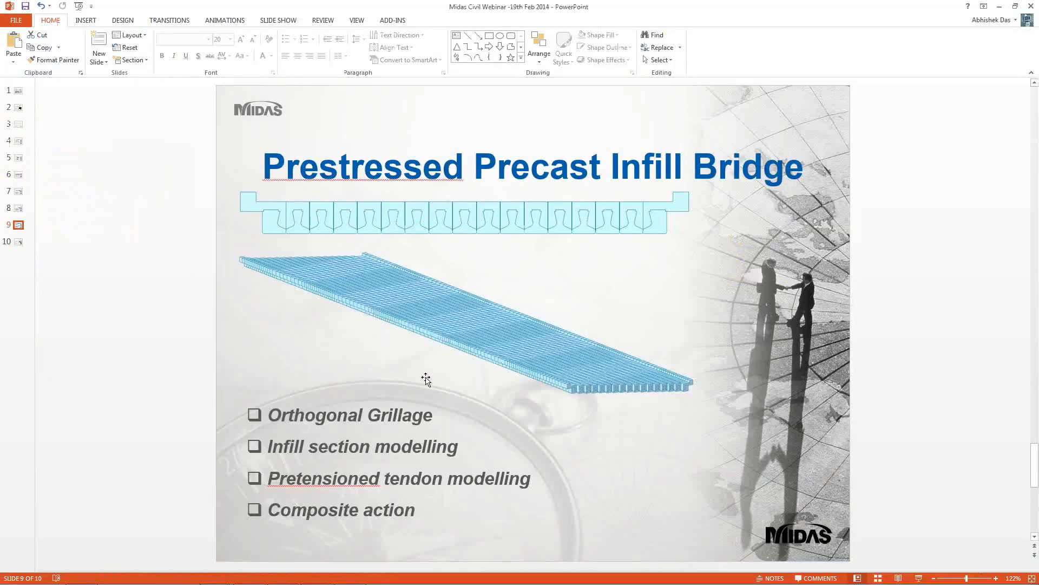